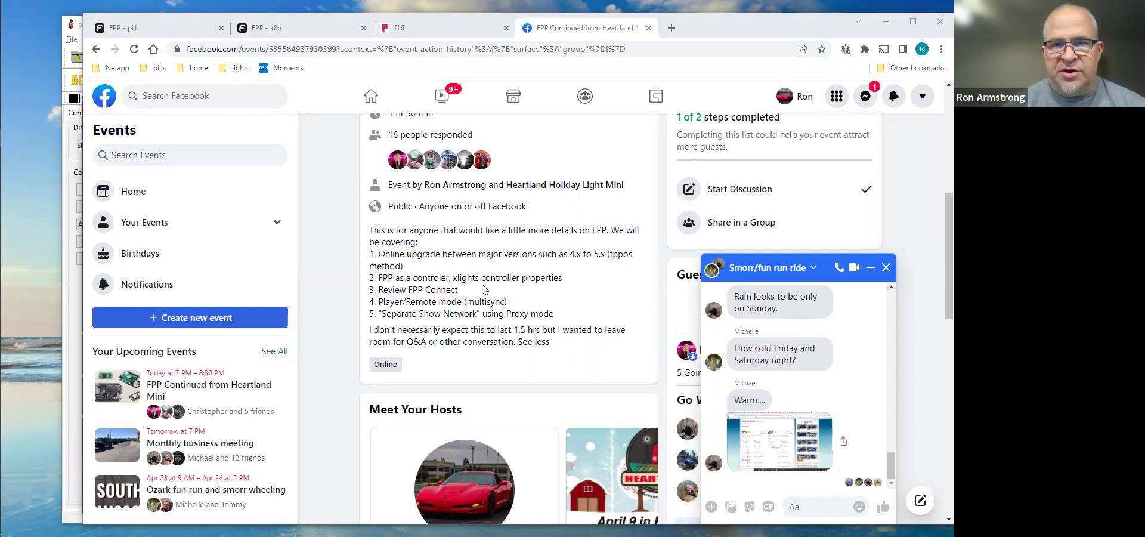
# - Highlight agenda item 1 on online upgrades, then item 2 on FPP as a controller
pyautogui.moveTo(378, 255); pyautogui.dragTo(584, 255)
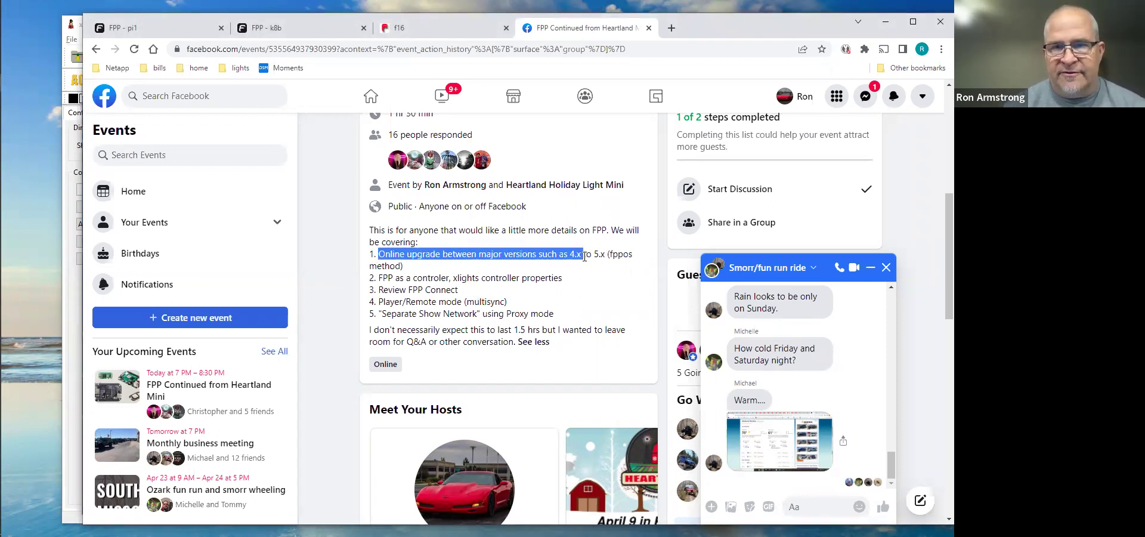
pyautogui.moveTo(591, 255); pyautogui.dragTo(620, 264)
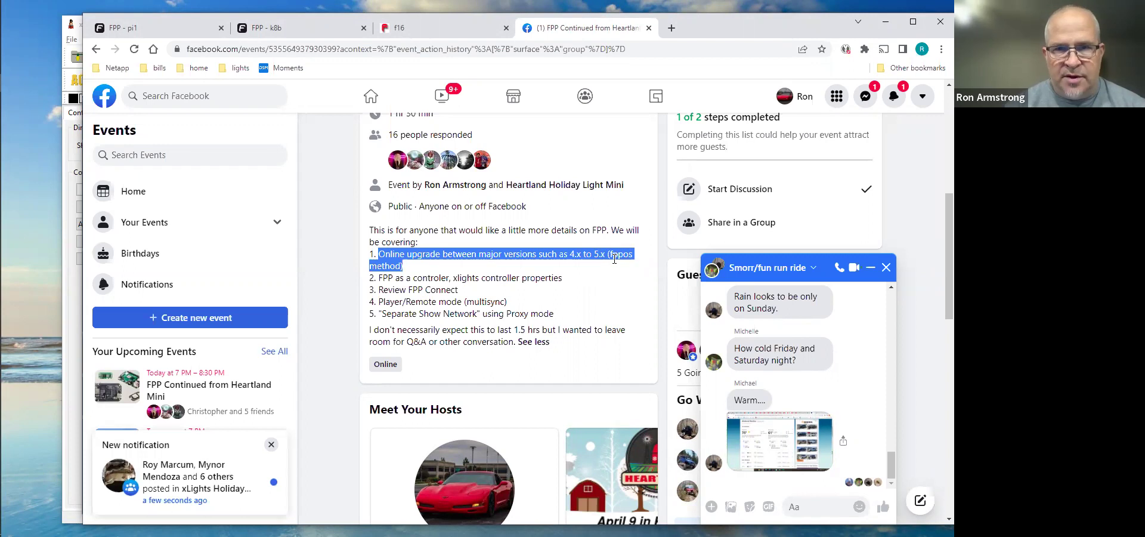
pyautogui.moveTo(382, 277); pyautogui.dragTo(572, 279)
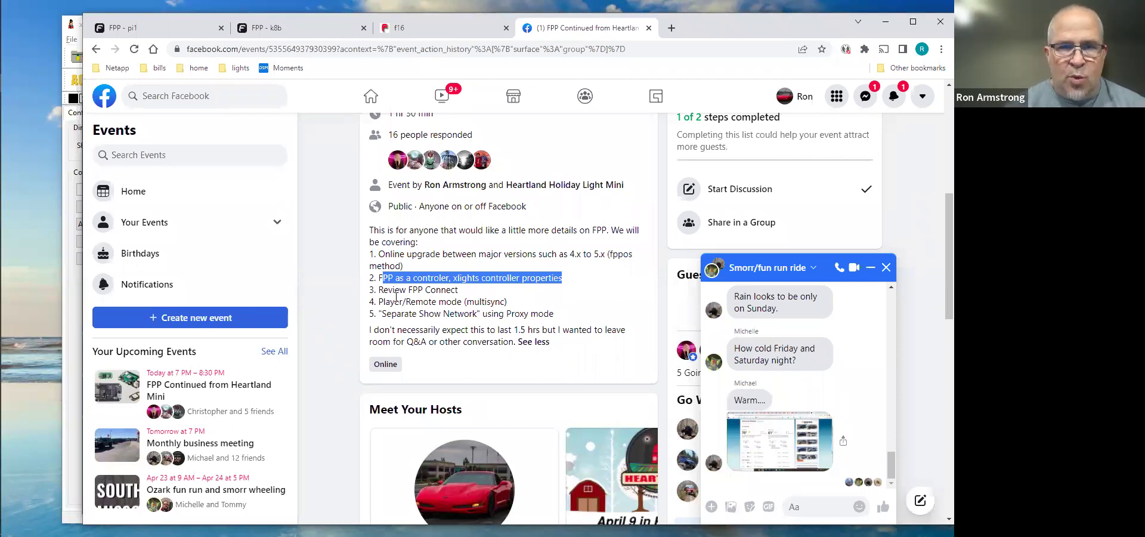
# - Highlight agenda item 3 'Review FPP Connect', then item 4 on Player/Remote mode (multisync)
pyautogui.moveTo(382, 290); pyautogui.dragTo(457, 291)
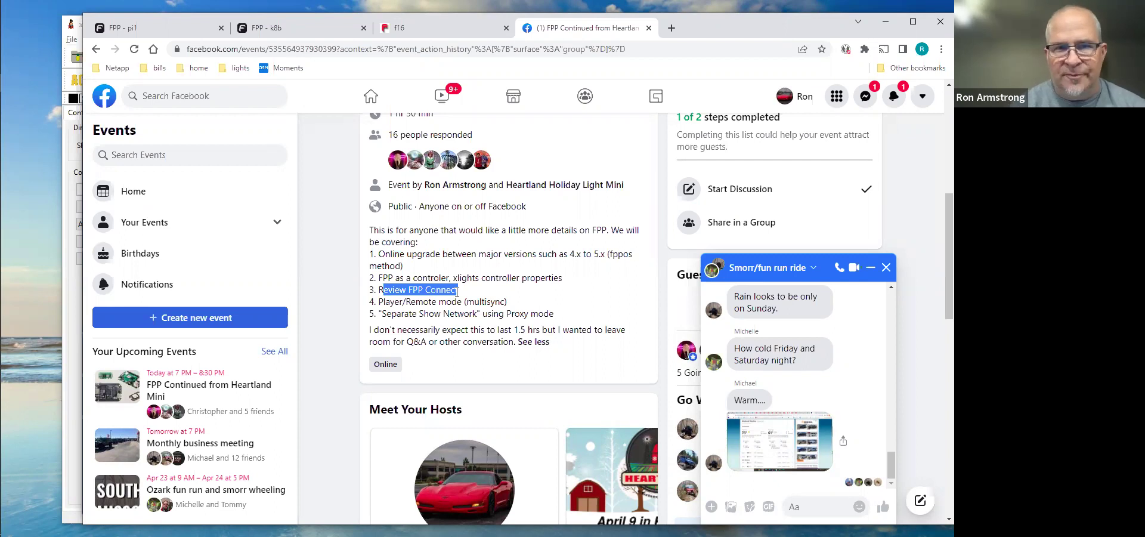
pyautogui.moveTo(457, 290); pyautogui.dragTo(459, 291)
pyautogui.moveTo(385, 302); pyautogui.dragTo(485, 299)
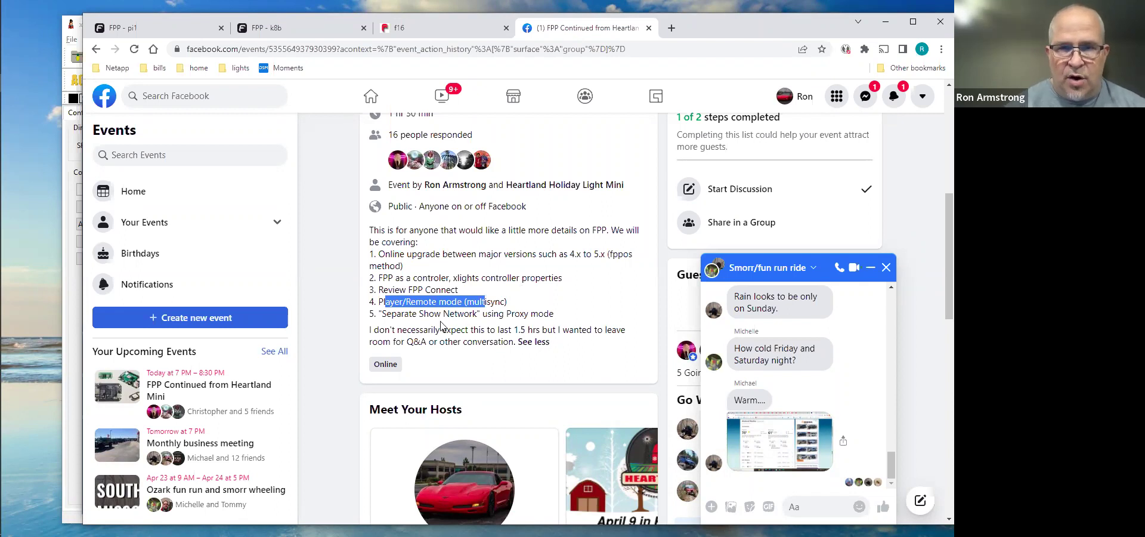
# - Clear the item 4 highlight and select agenda item 5 on a Separate Show Network via Proxy mode
pyautogui.click(386, 313)
pyautogui.moveTo(384, 314); pyautogui.dragTo(563, 319)
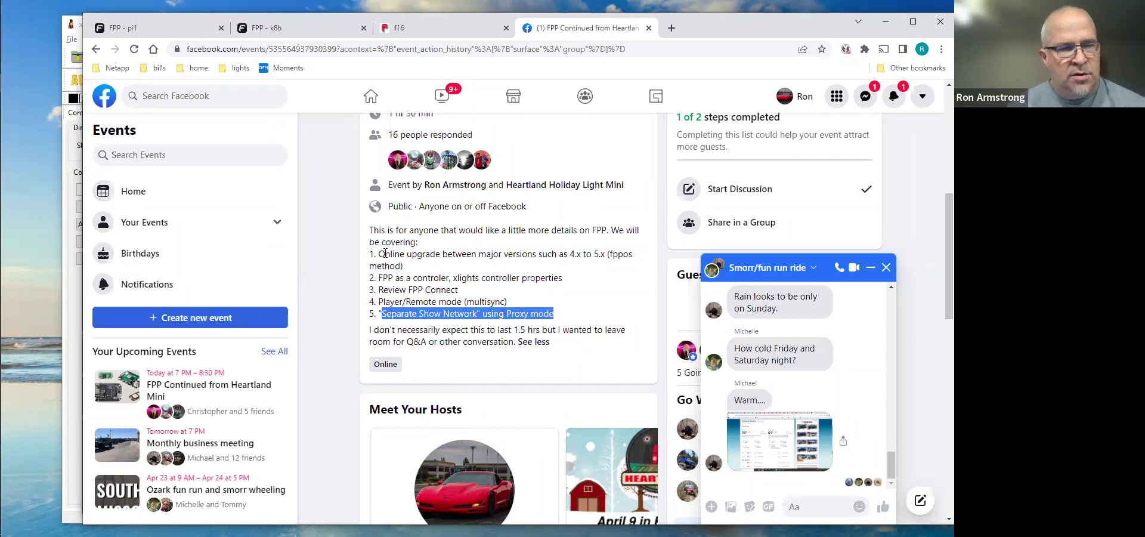
# - Launch a blank Notepad from PowerShell with 'n', minimize it, and return to the Facebook page
pyautogui.moveTo(2, 156)
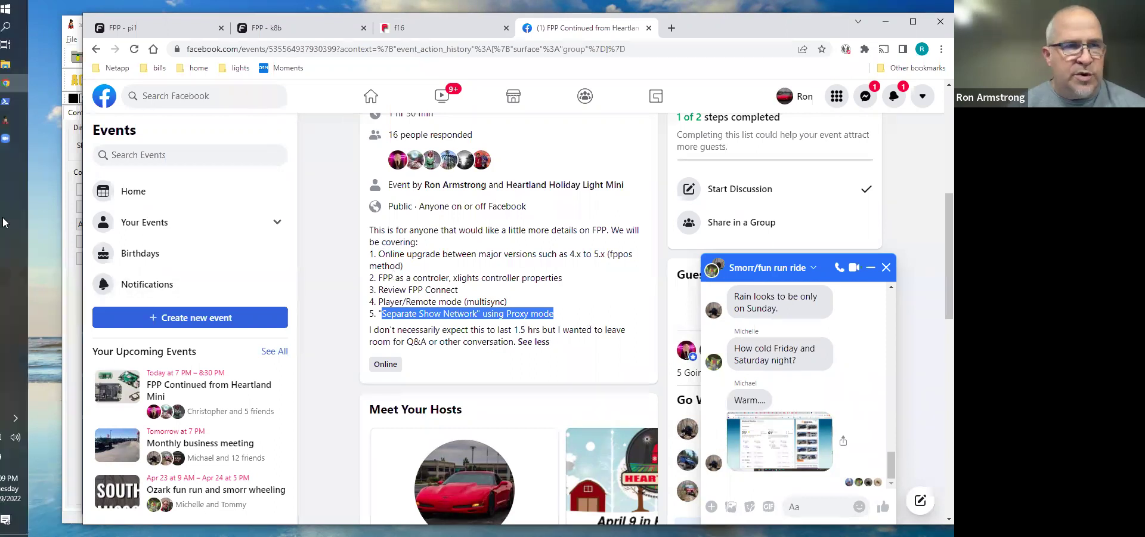
pyautogui.click(25, 100)
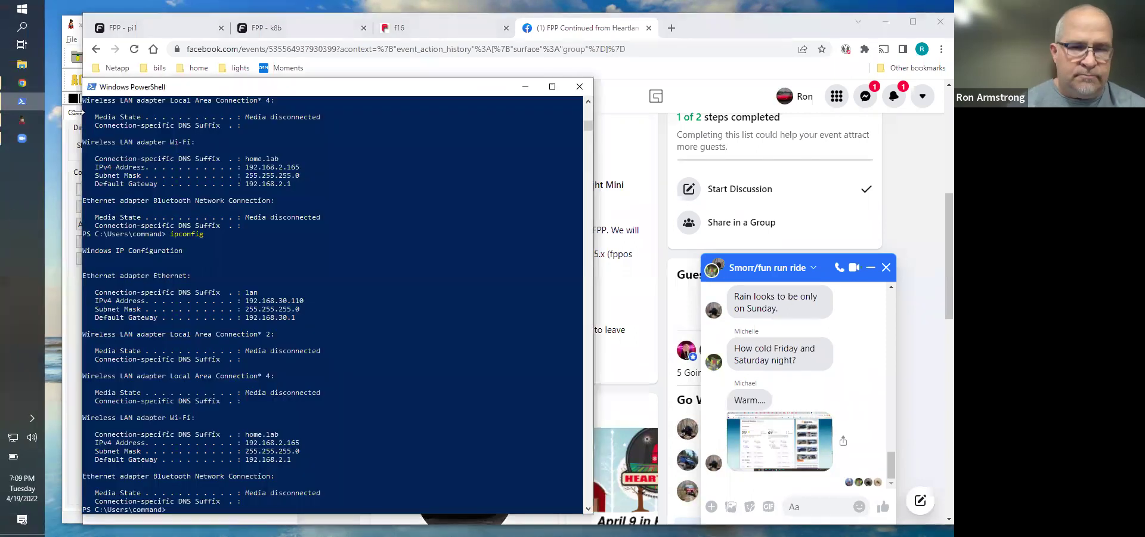
pyautogui.write('n')
pyautogui.press('Return')
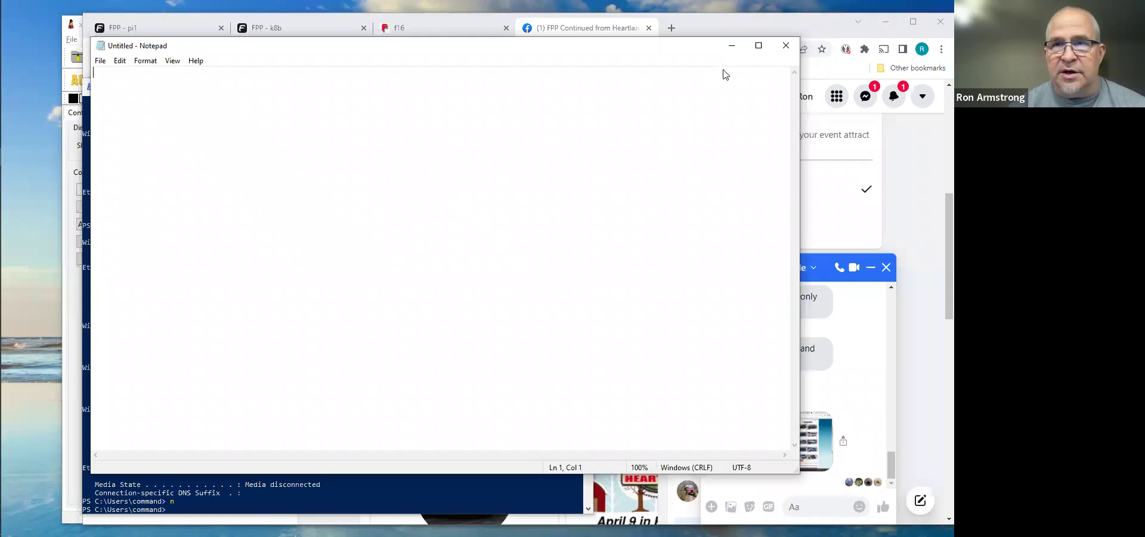
pyautogui.click(731, 46)
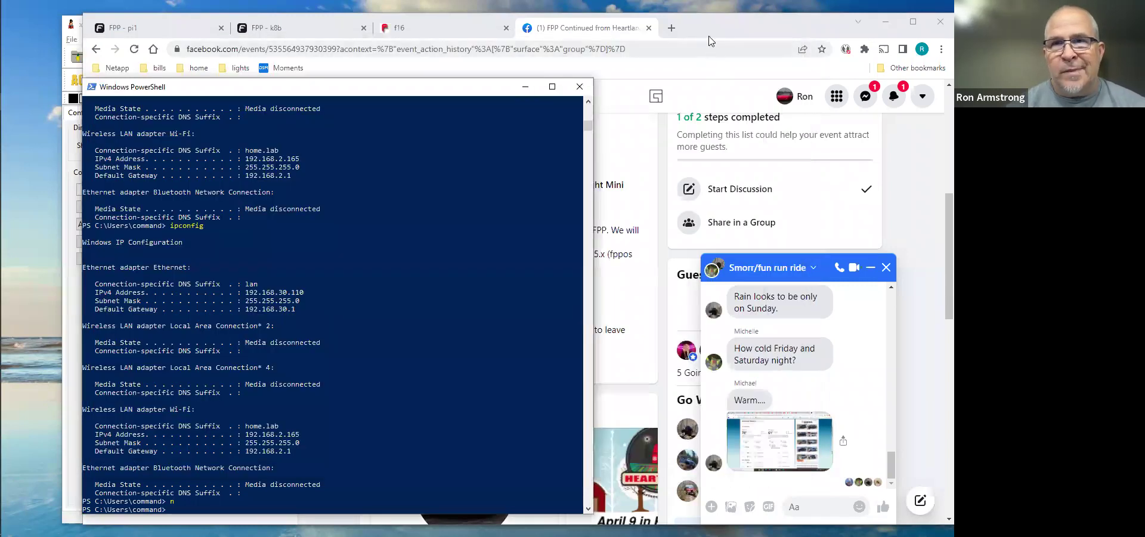
pyautogui.click(709, 40)
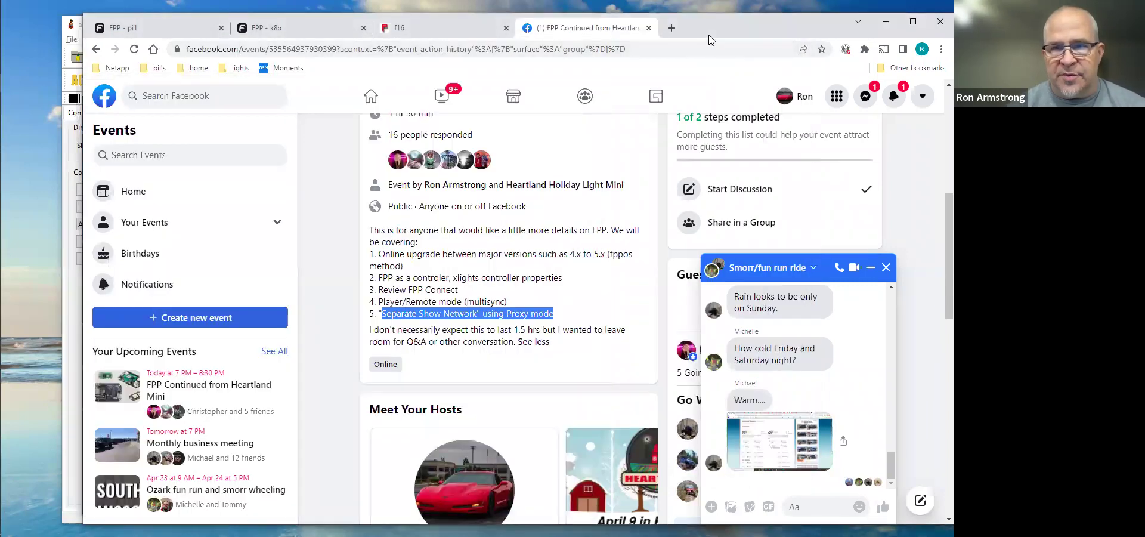
# - Close the Smorr/fun run ride chat, highlight agenda items 2–5, and switch to xLights
pyautogui.click(787, 268)
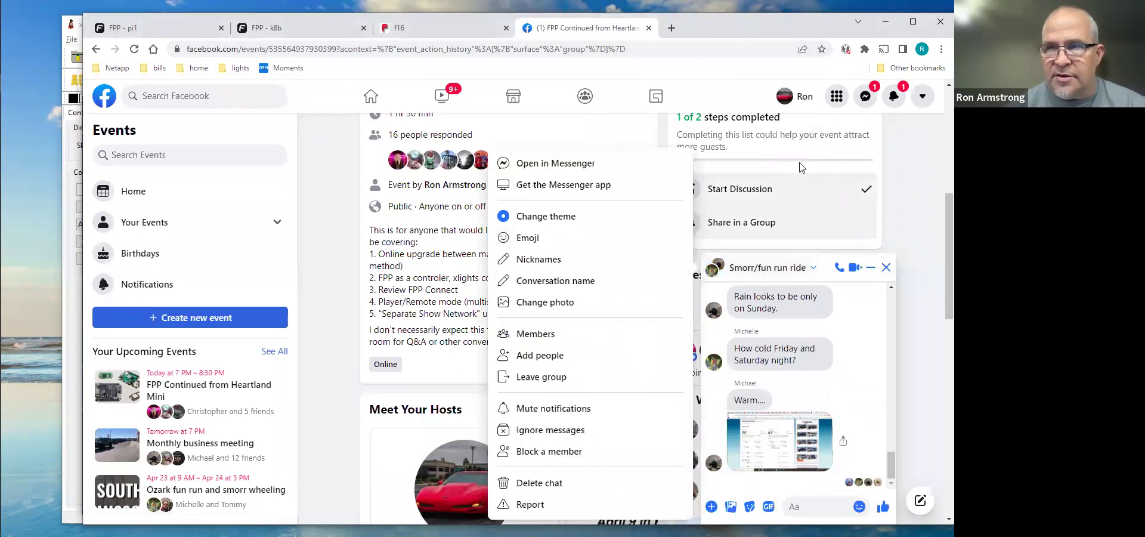
pyautogui.click(886, 267)
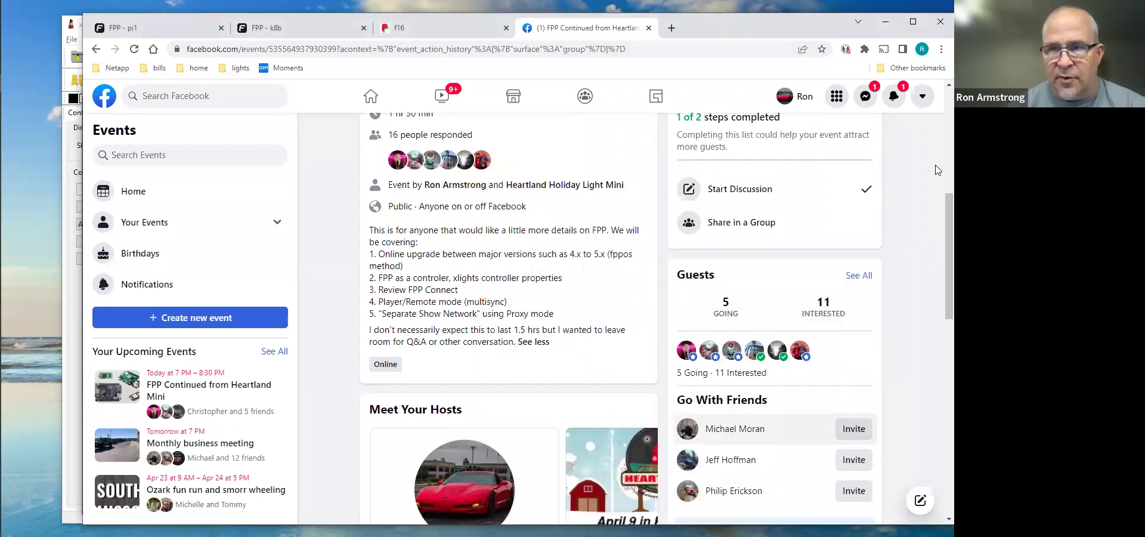
pyautogui.moveTo(385, 266); pyautogui.dragTo(559, 324)
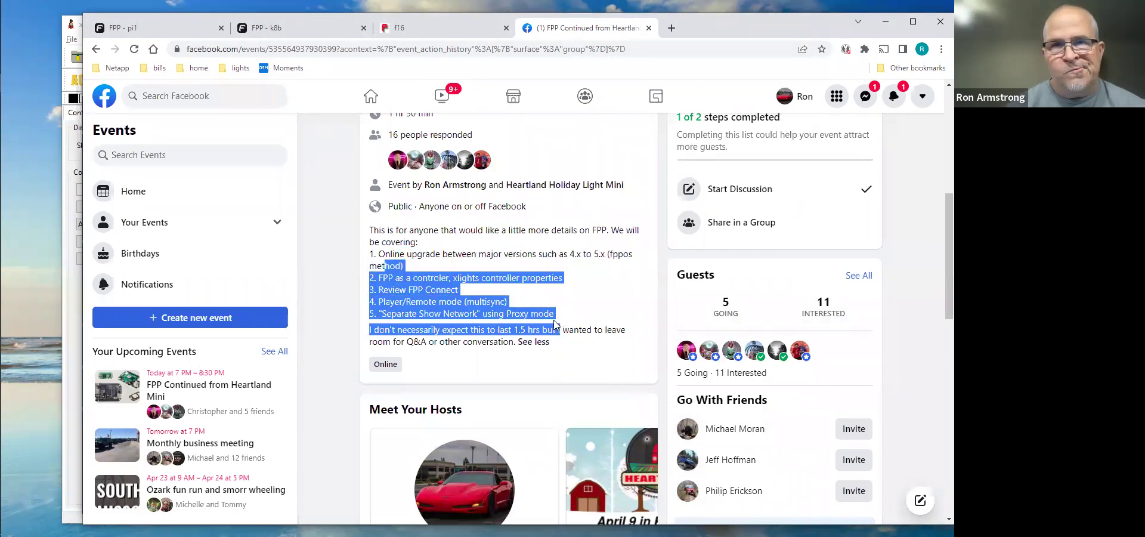
pyautogui.hotkey('alt', 'shift', 'Tab')
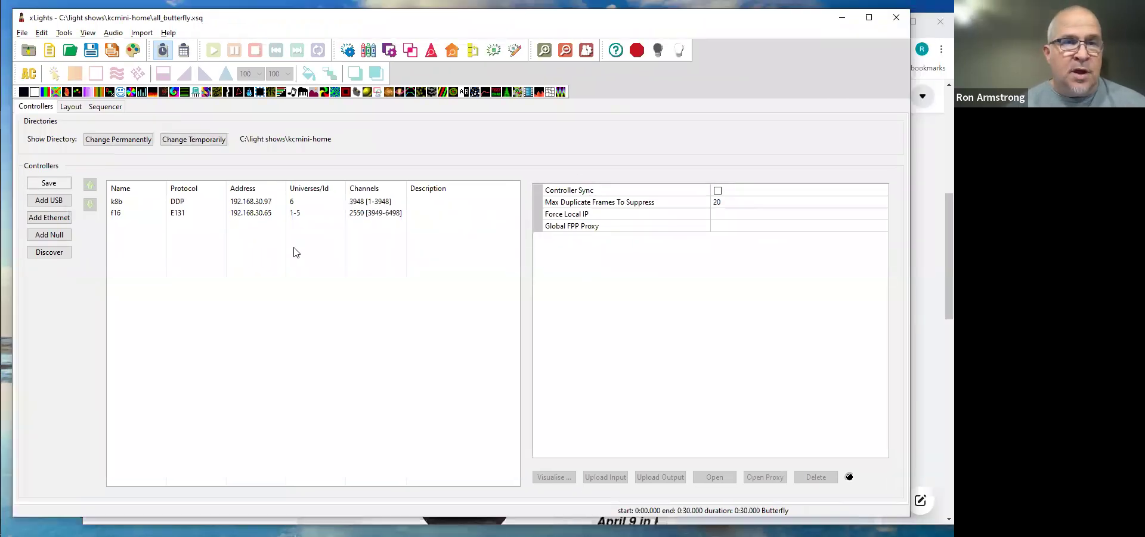
# - Switch xLights to the Layout tab showing the spinner, candy canes, face and snowflakes
pyautogui.click(67, 108)
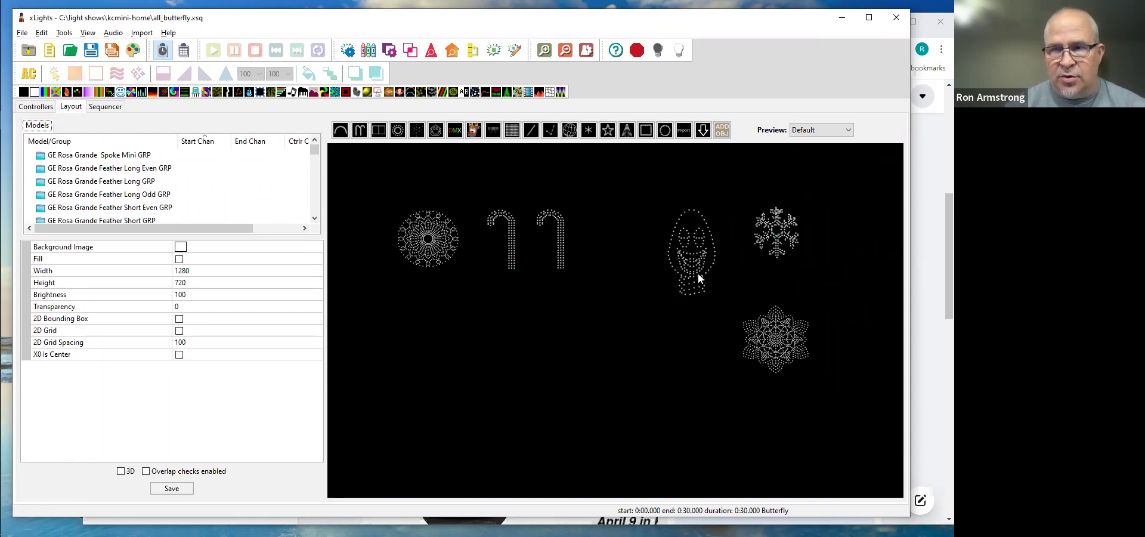
# - Select White Snowflake 2, then Showstopper Snowflake, to check each one's controller
pyautogui.click(783, 249)
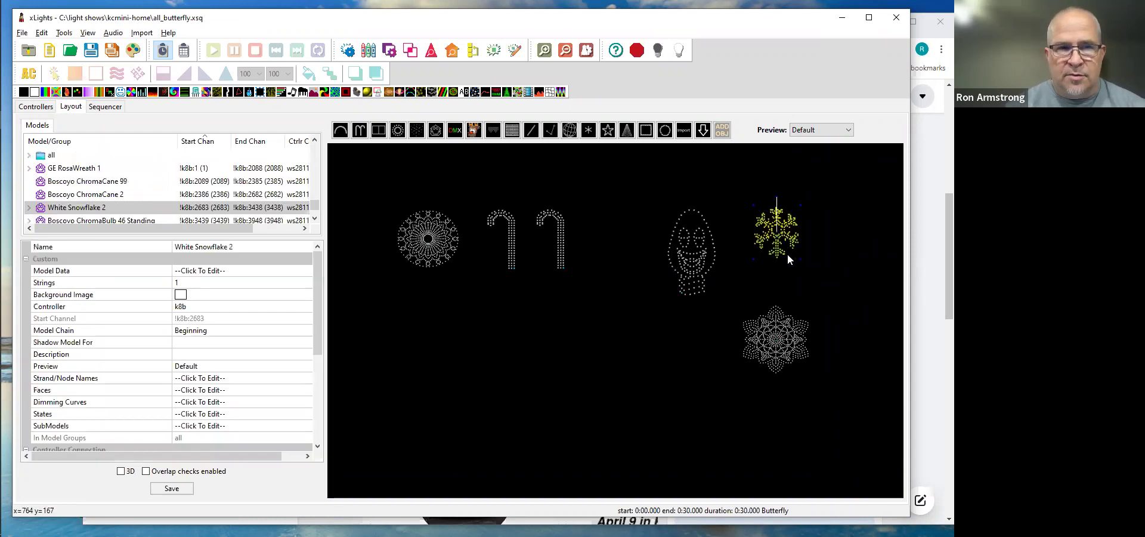
pyautogui.click(778, 332)
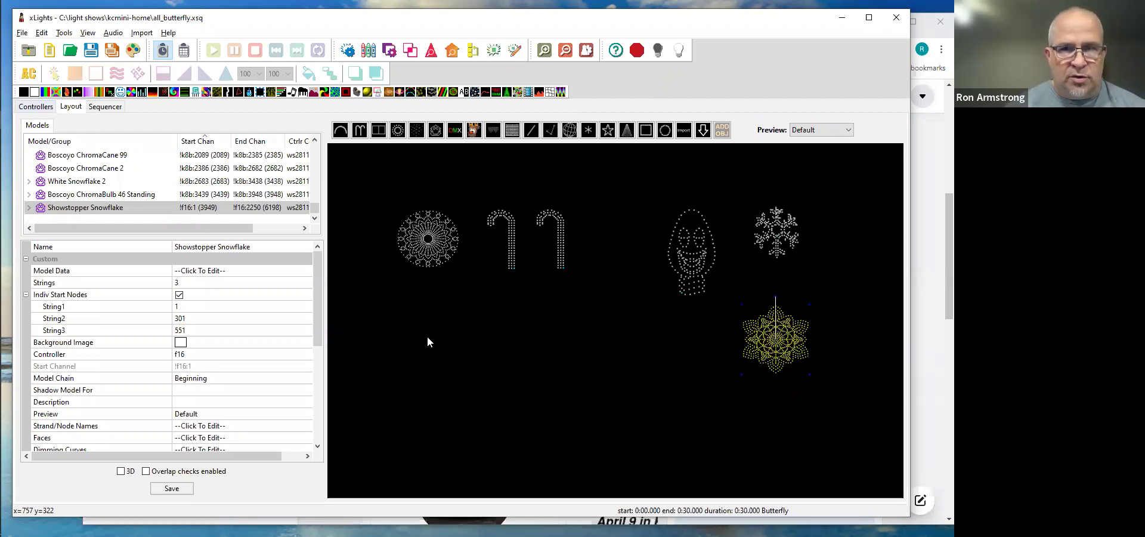
pyautogui.click(404, 163)
# - Box-select the five k8b props including the face, then clear the selection
pyautogui.moveTo(388, 190); pyautogui.dragTo(830, 284)
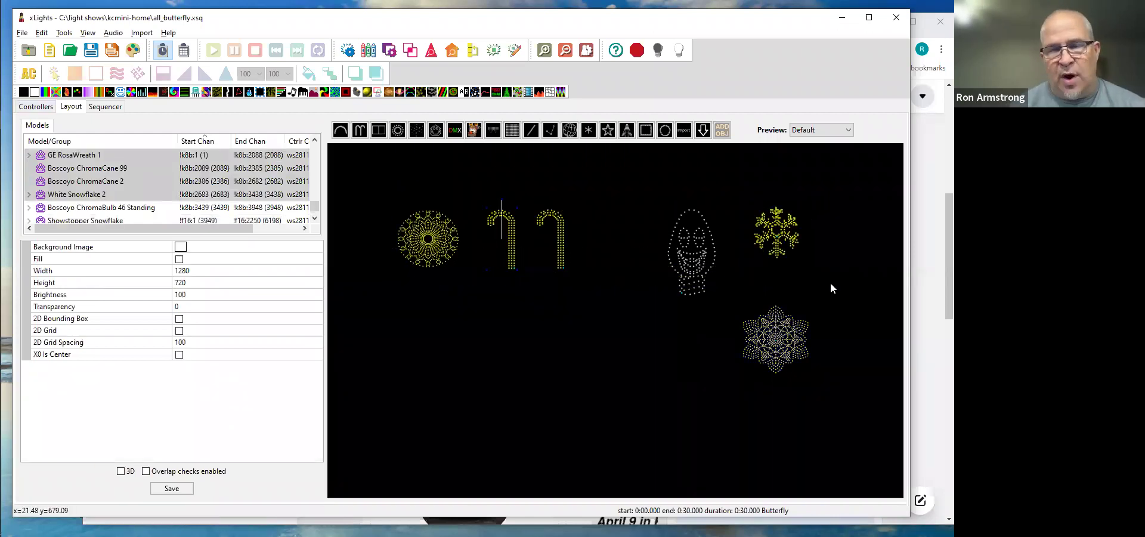
pyautogui.moveTo(387, 176); pyautogui.dragTo(805, 302)
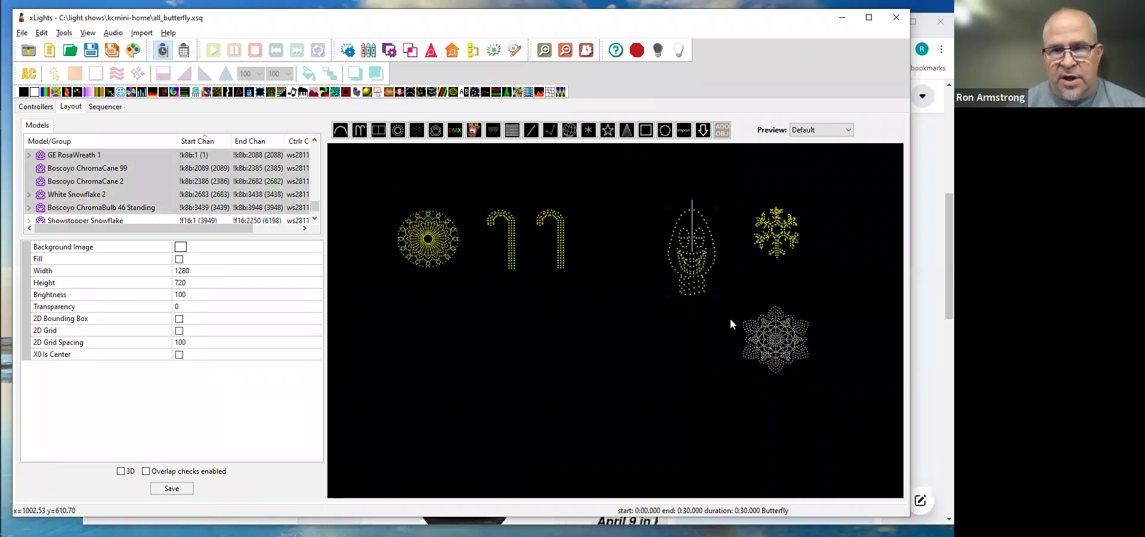
pyautogui.moveTo(745, 296); pyautogui.dragTo(721, 300)
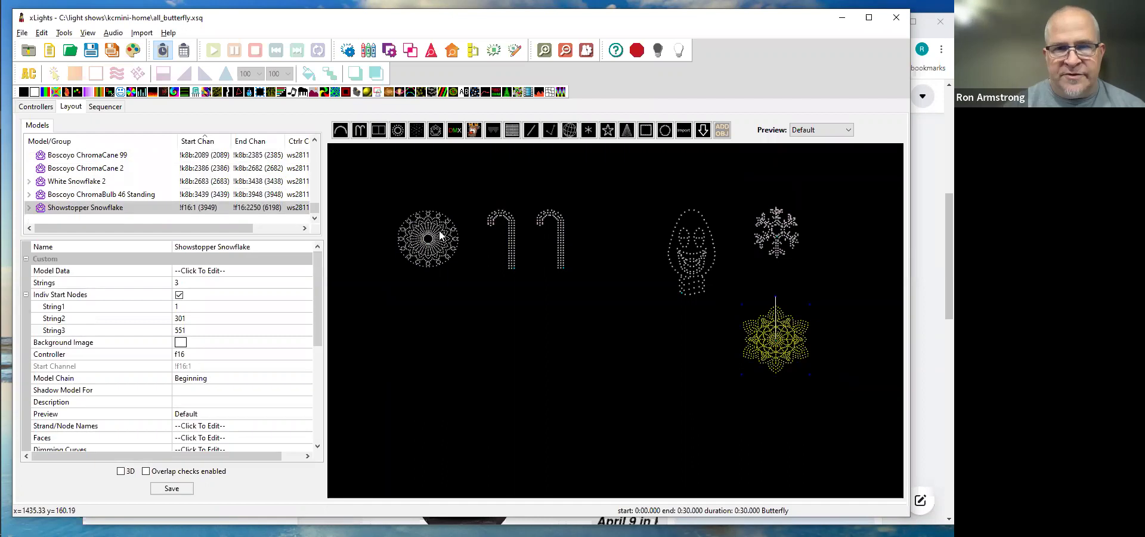
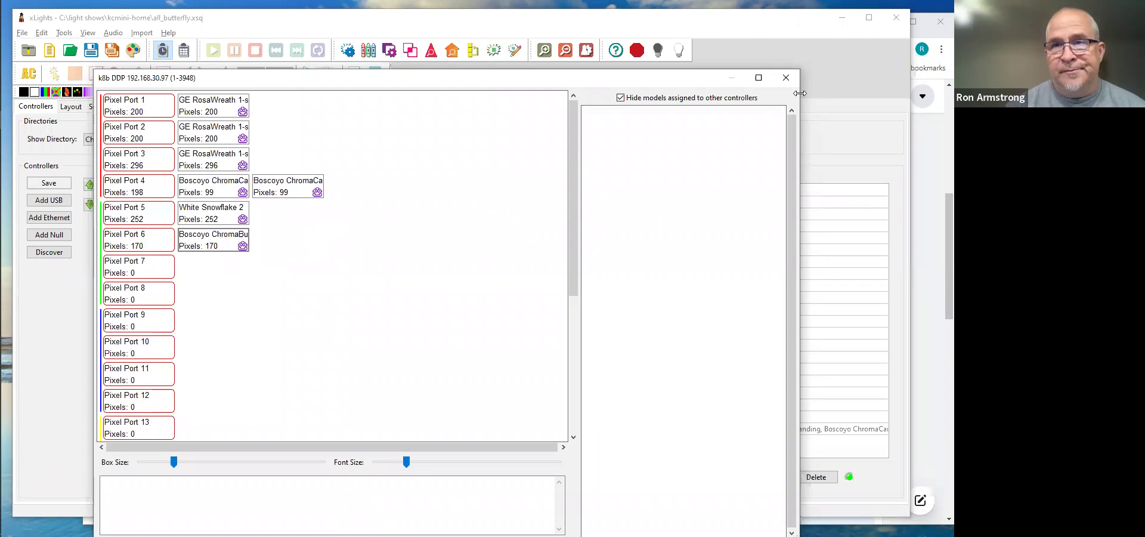
# - Close the k8b DDP port visualiser to return to the Controllers list
pyautogui.click(787, 79)
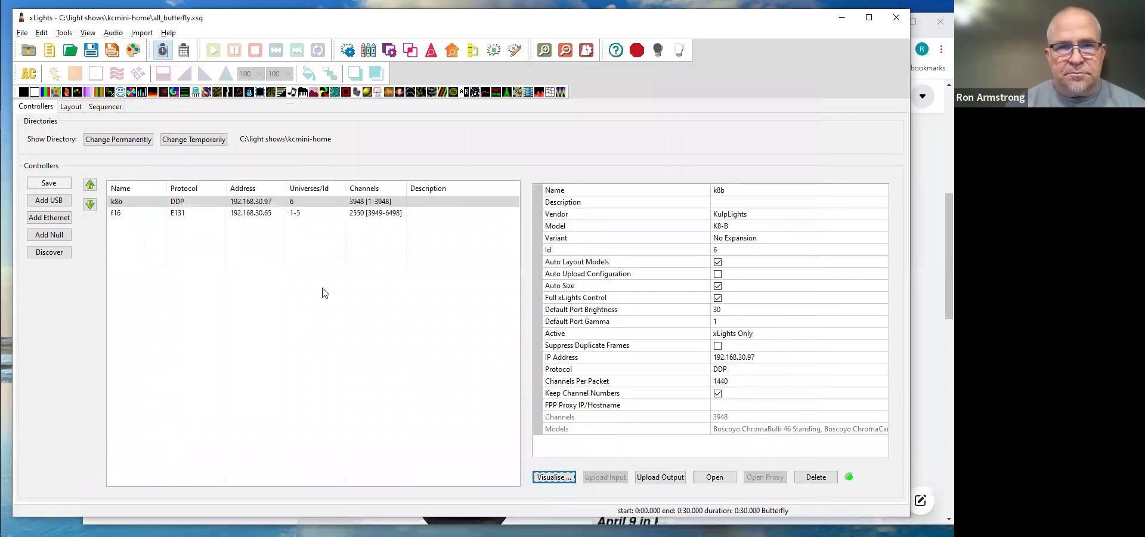
# - Visualise the f16 controller's ports and scroll to the Showstopper models on Pixel Ports 14-16
pyautogui.click(251, 213)
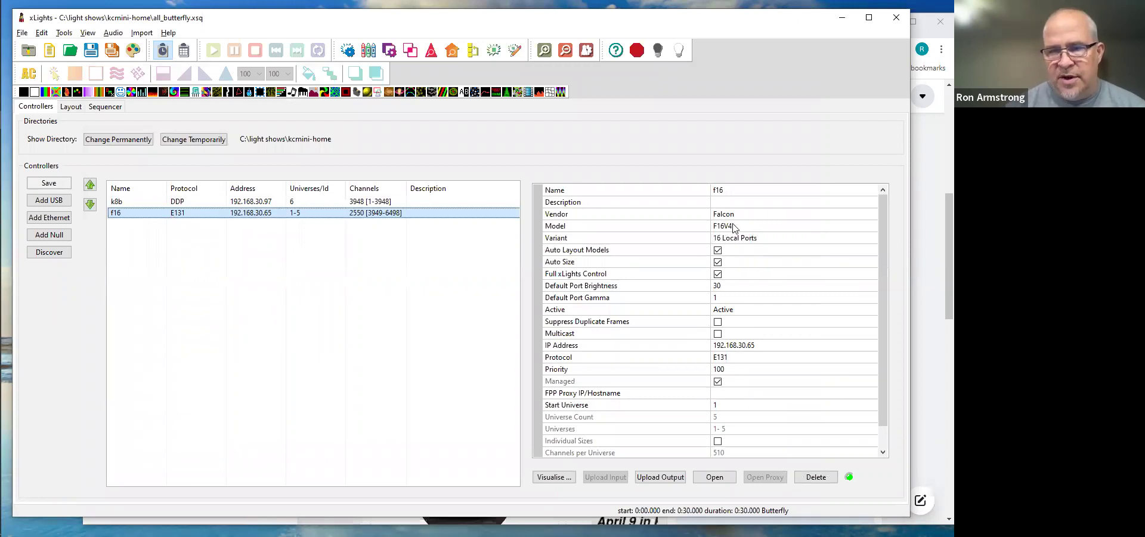
pyautogui.click(564, 478)
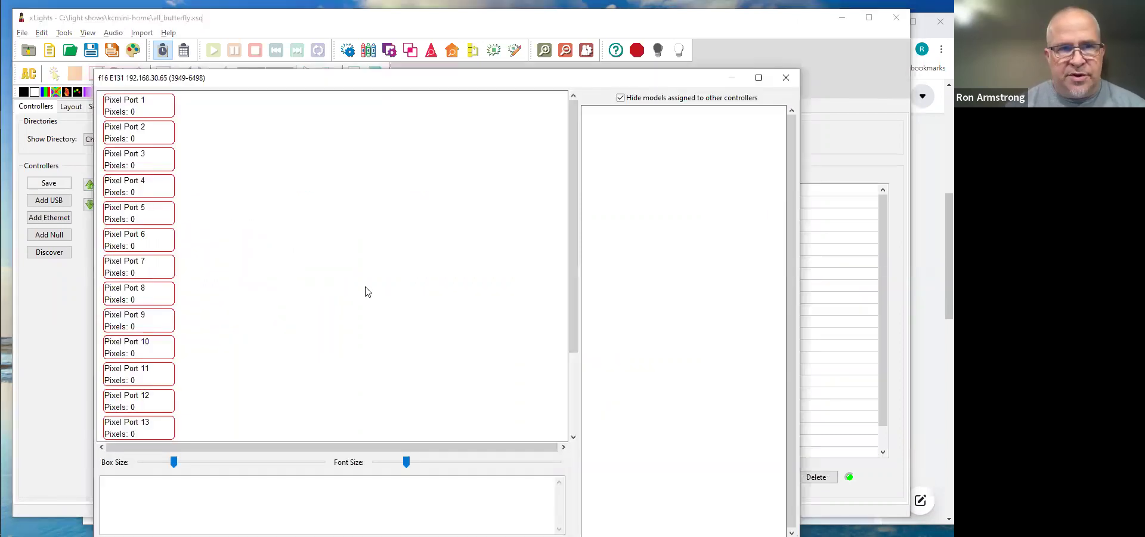
pyautogui.moveTo(574, 268); pyautogui.dragTo(573, 349)
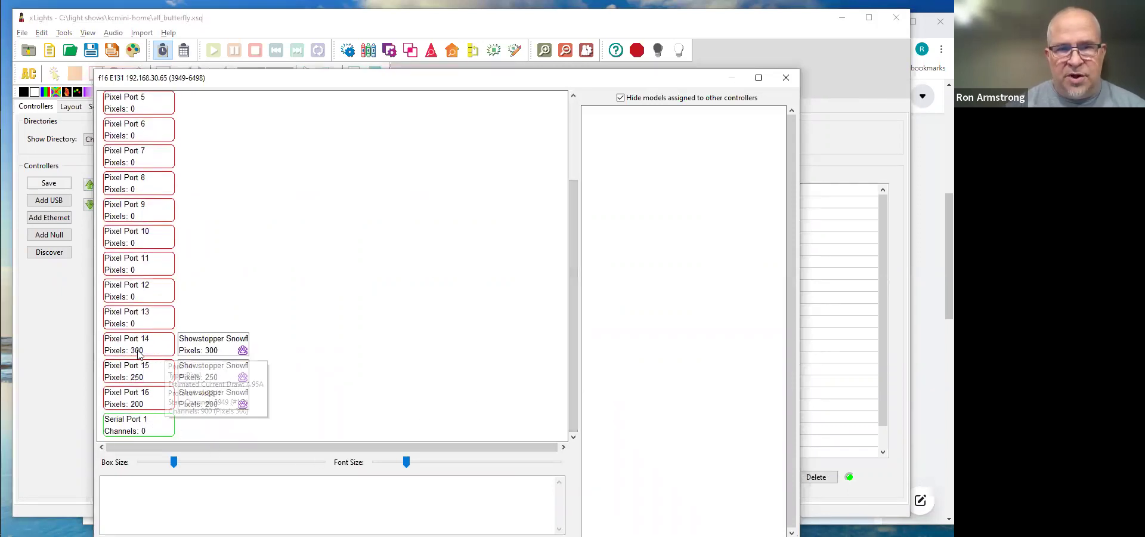
pyautogui.moveTo(156, 377)
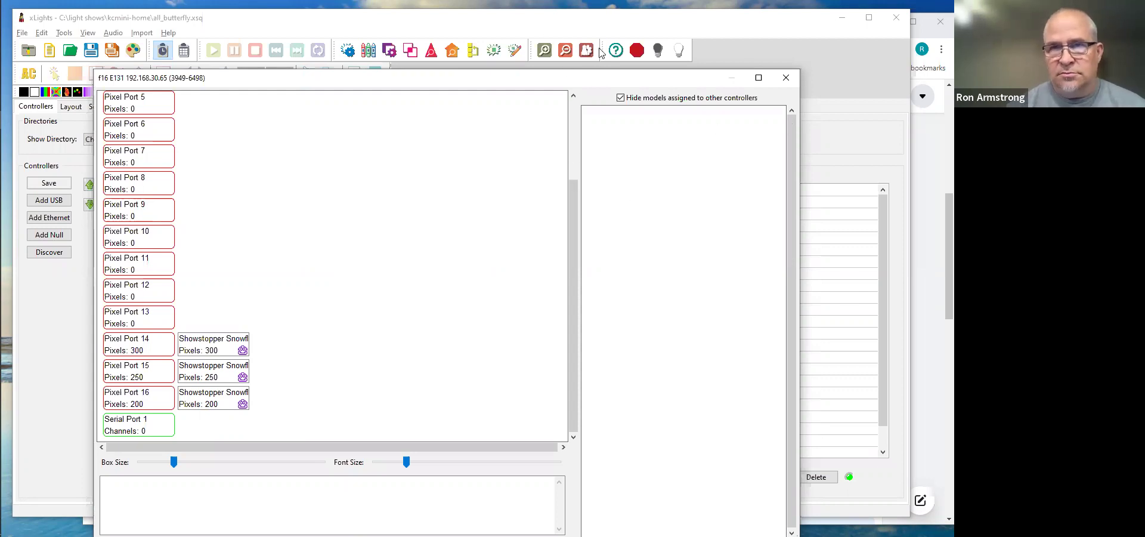
# - Close the f16 port visualiser with Esc, returning to f16's Falcon F16V4 properties
pyautogui.click(530, 25)
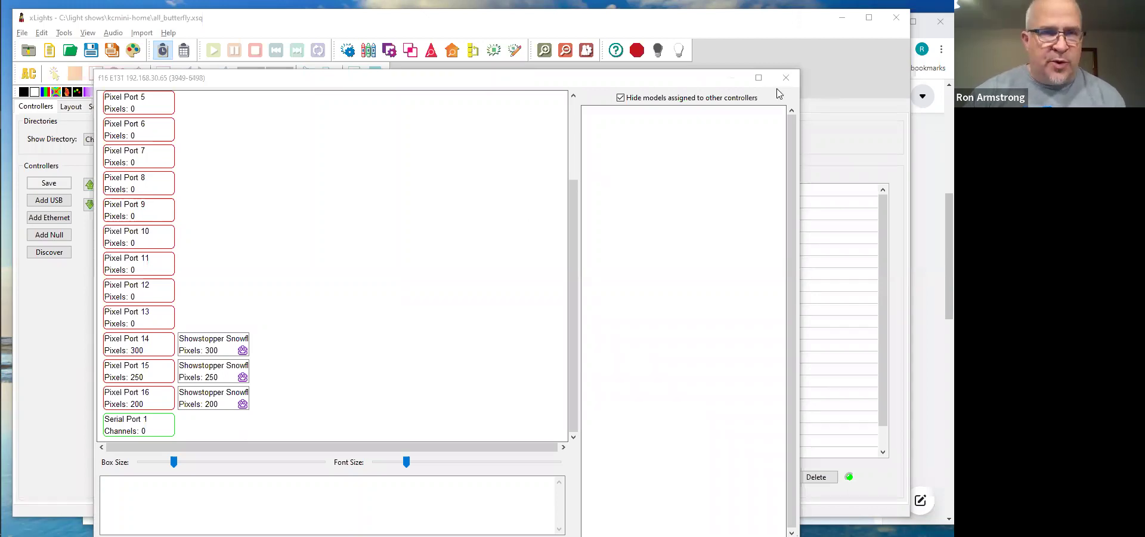
pyautogui.press('Escape')
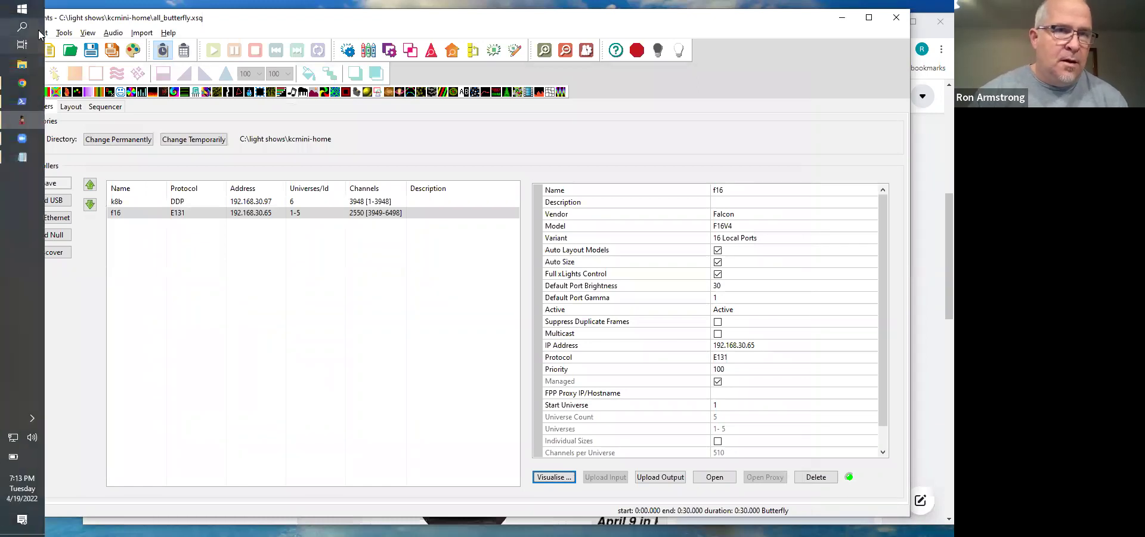
# - Show the FPP Upload dialog via Tools > FPP Connect, then close it and switch to the browser
pyautogui.click(64, 33)
pyautogui.click(92, 133)
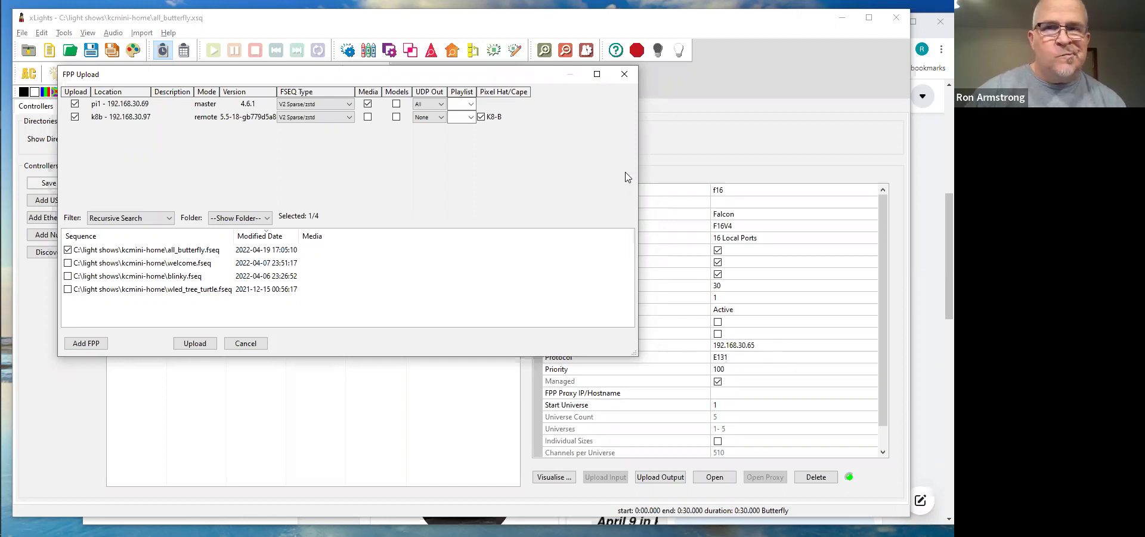
pyautogui.click(625, 77)
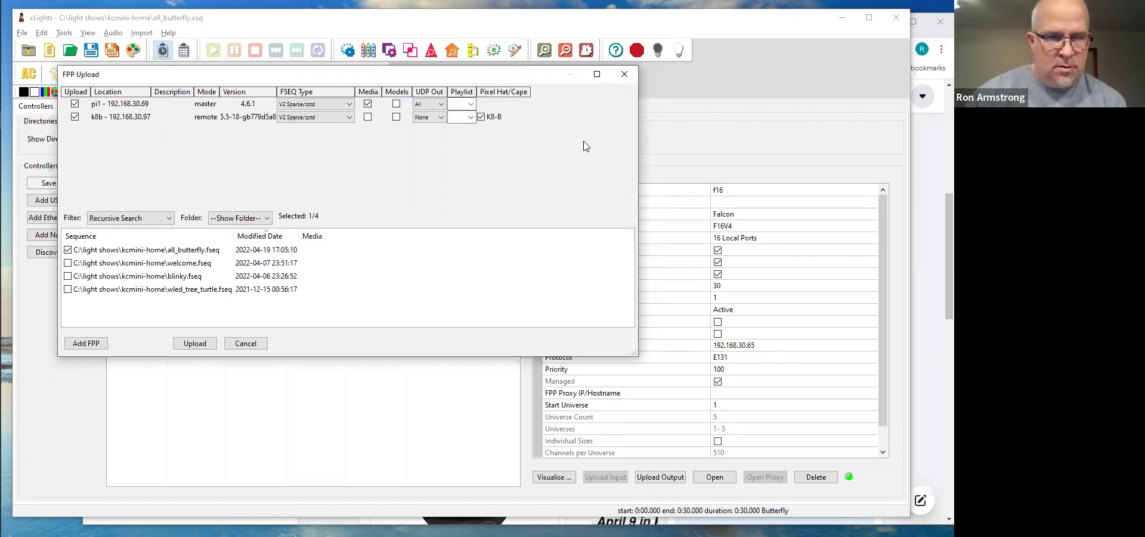
pyautogui.hotkey('alt', 'Tab')
pyautogui.press('Tab')
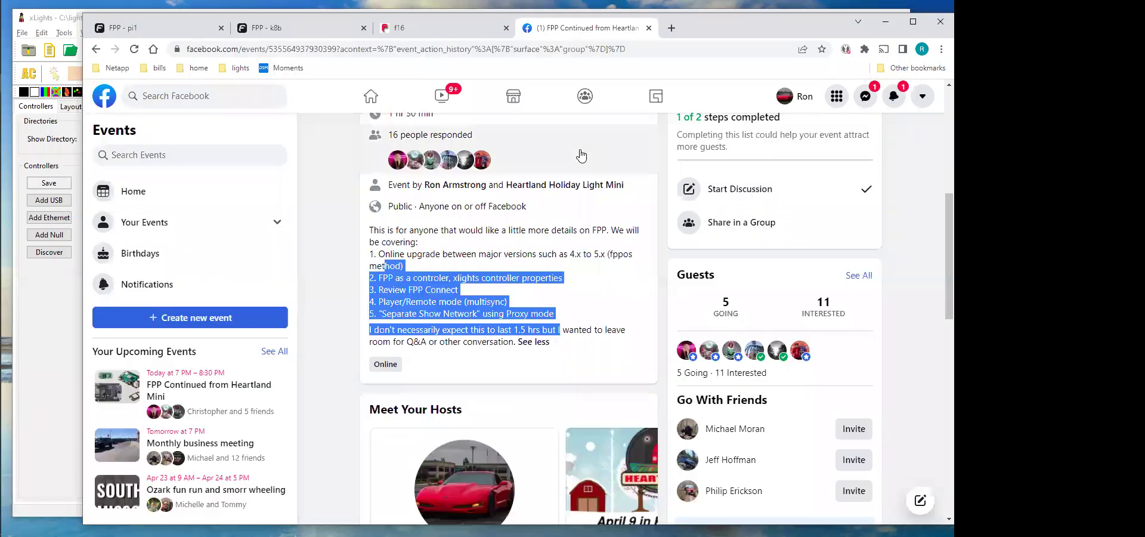
# - Open a new Chrome tab, enter 'github fpp', then bring xLights back to the front
pyautogui.click(671, 28)
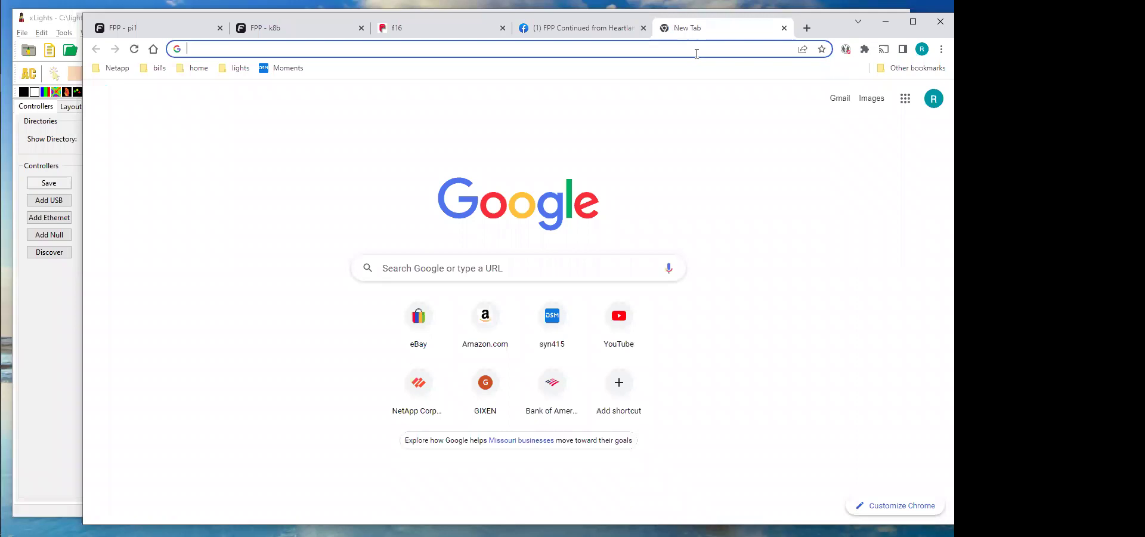
pyautogui.write('github')
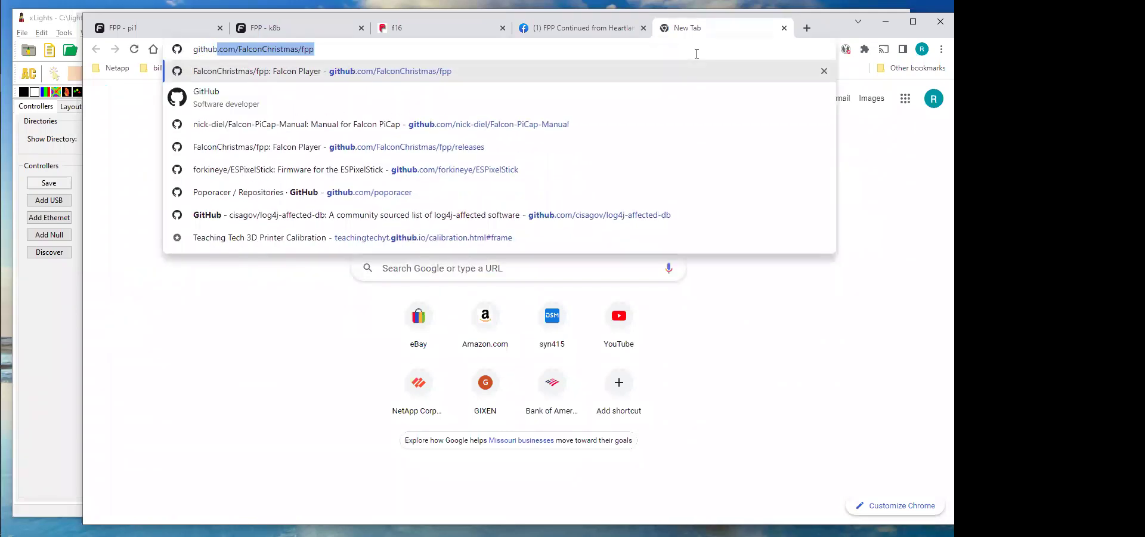
pyautogui.write(' fpp')
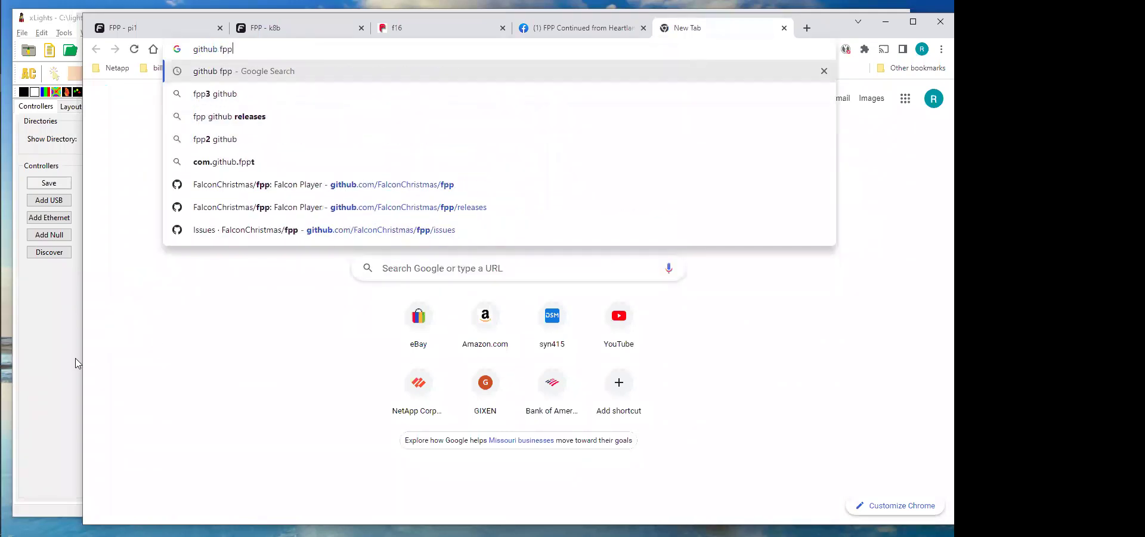
pyautogui.click(73, 346)
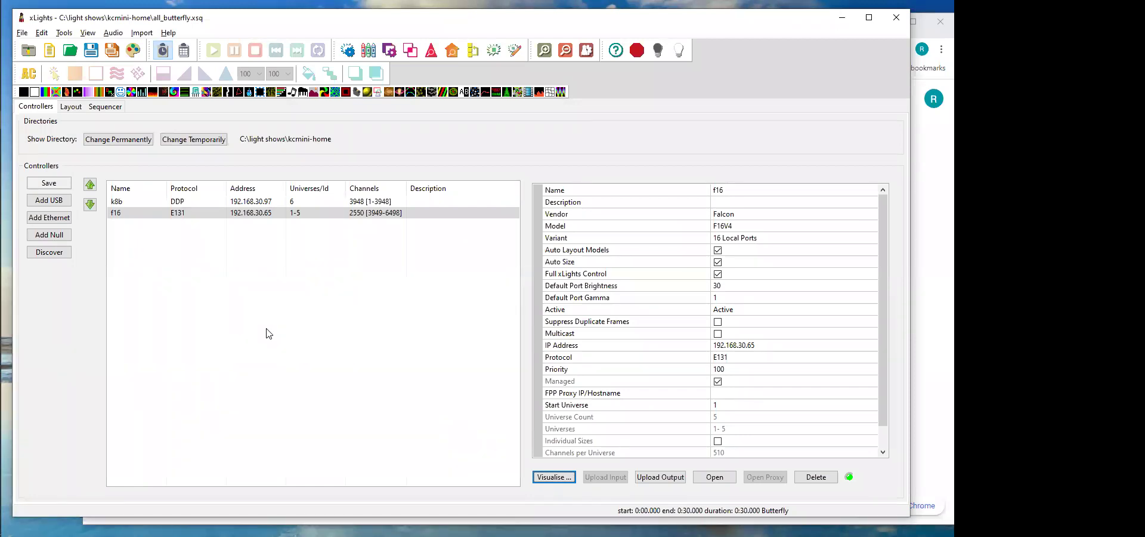
pyautogui.moveTo(6, 17)
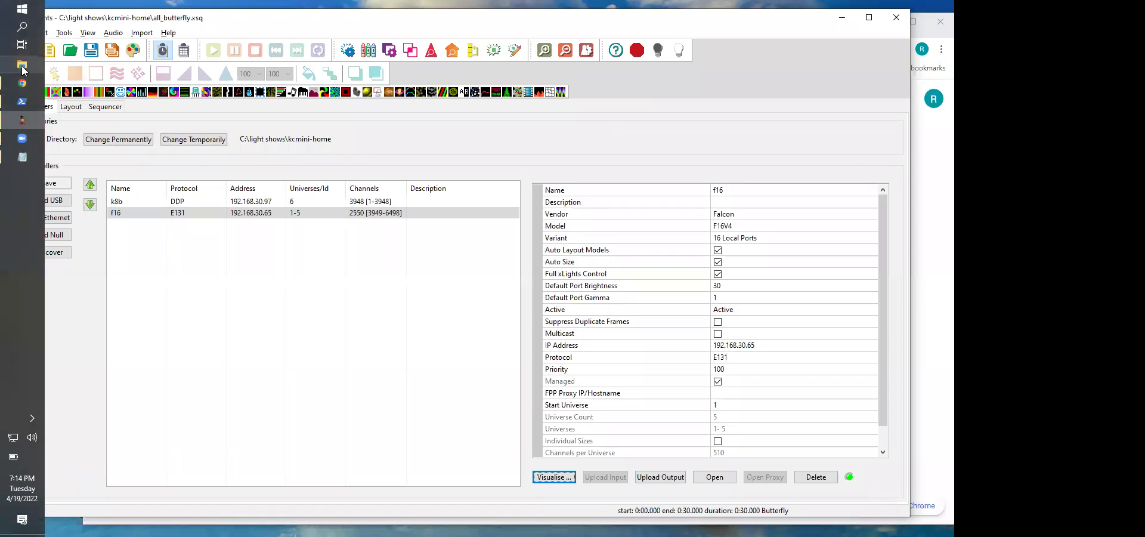
# - Open File Explorer and navigate to the C: drive
pyautogui.click(23, 67)
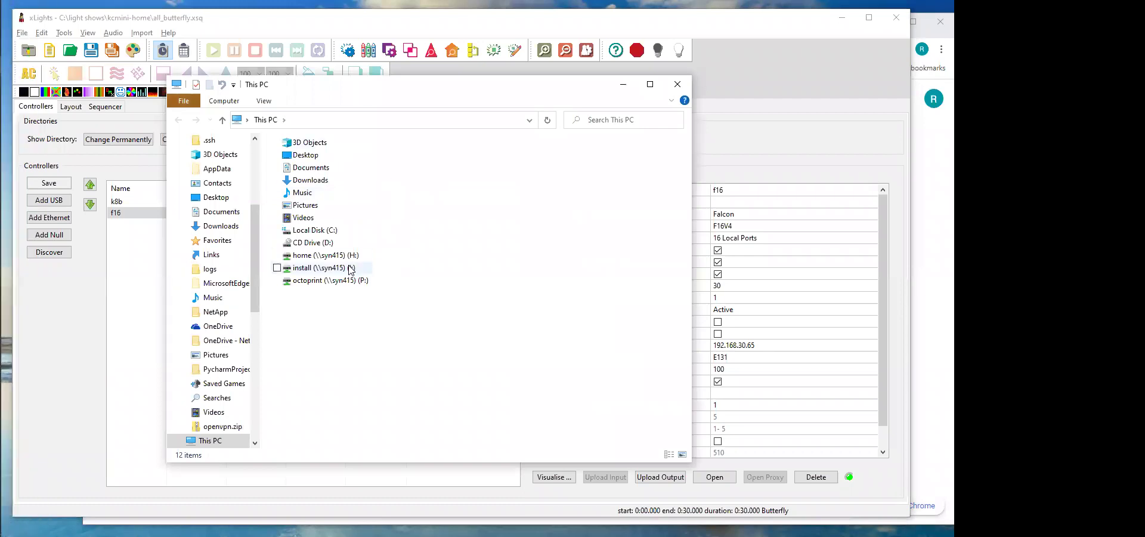
pyautogui.doubleClick(351, 267)
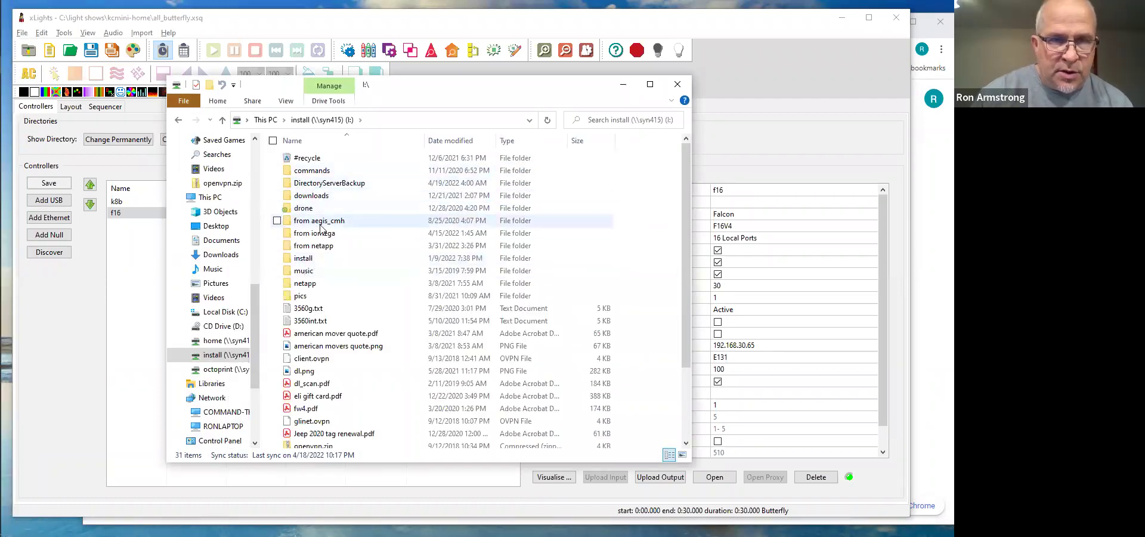
pyautogui.click(371, 122)
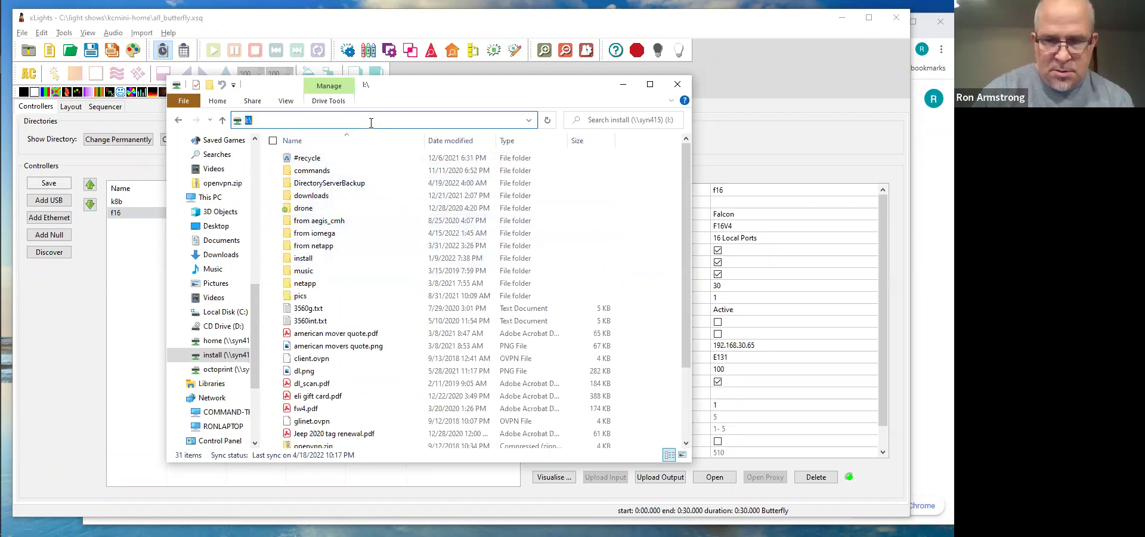
pyautogui.press('Return')
pyautogui.press('Return')
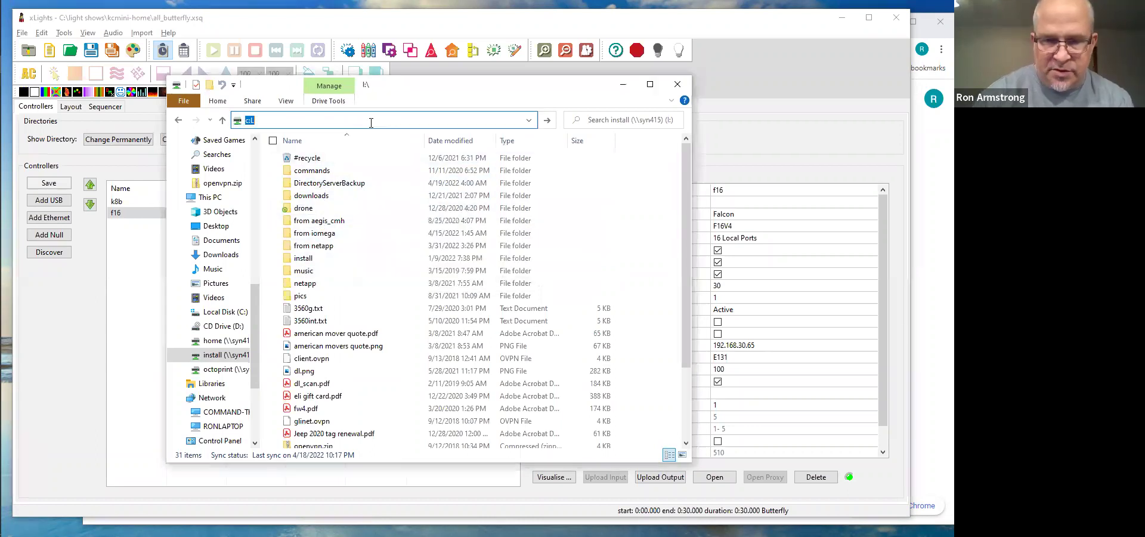
pyautogui.write('c:')
pyautogui.press('Return')
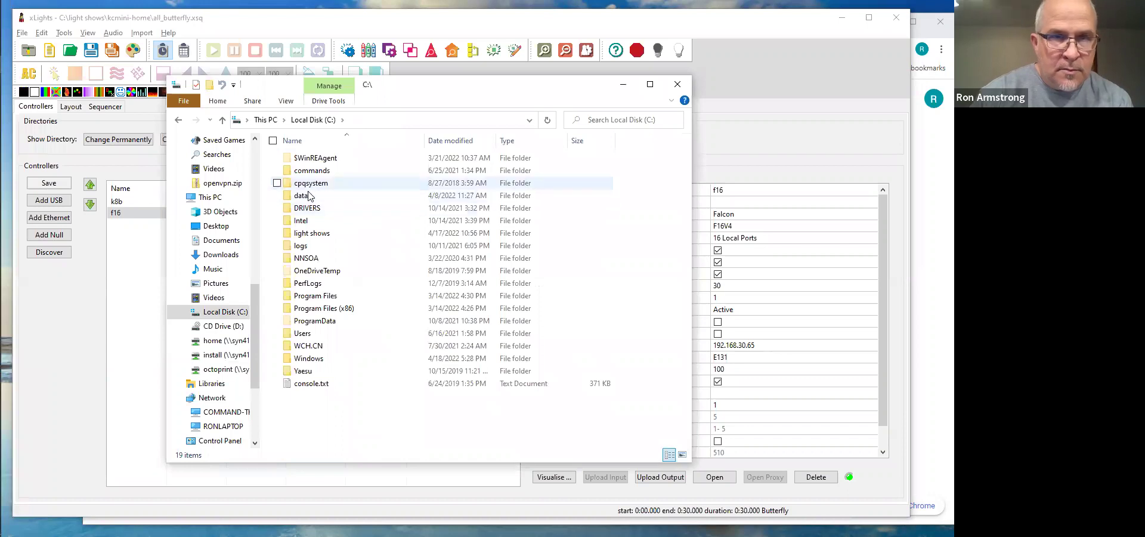
# - Open FPP presentation.pptx from C:\data\kcmini in PowerPoint
pyautogui.click(305, 195)
pyautogui.doubleClick(305, 195)
pyautogui.doubleClick(332, 206)
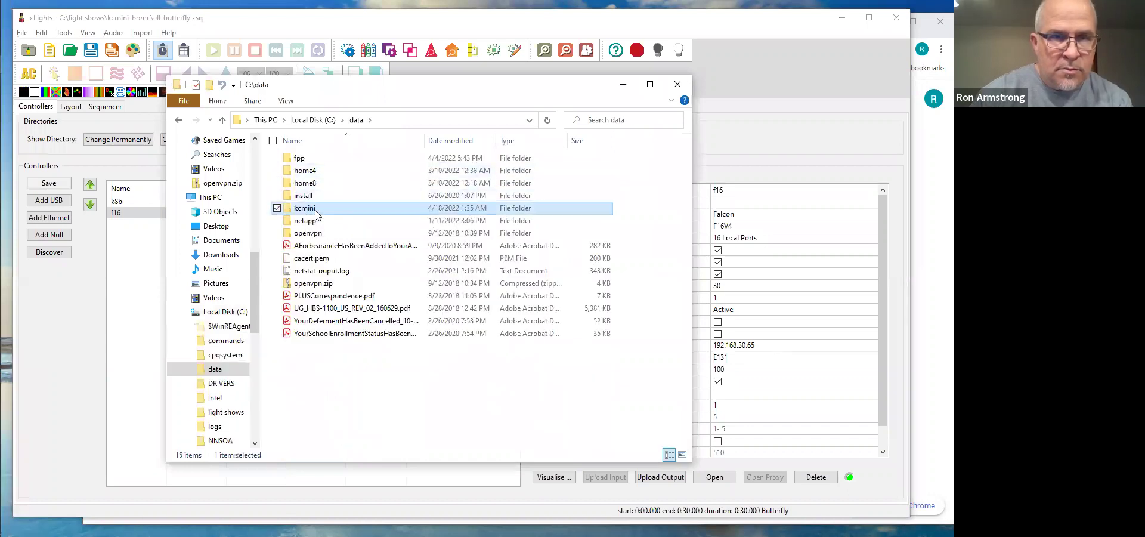
pyautogui.doubleClick(331, 184)
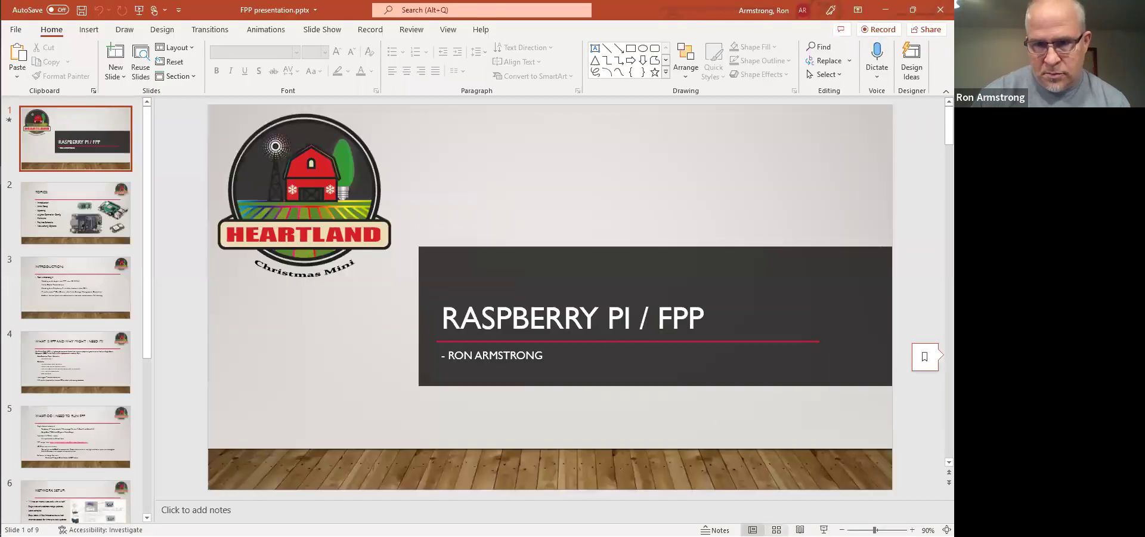
# - Start the FPP slide show from the beginning and advance past Topics to the next slides
pyautogui.press('F5')
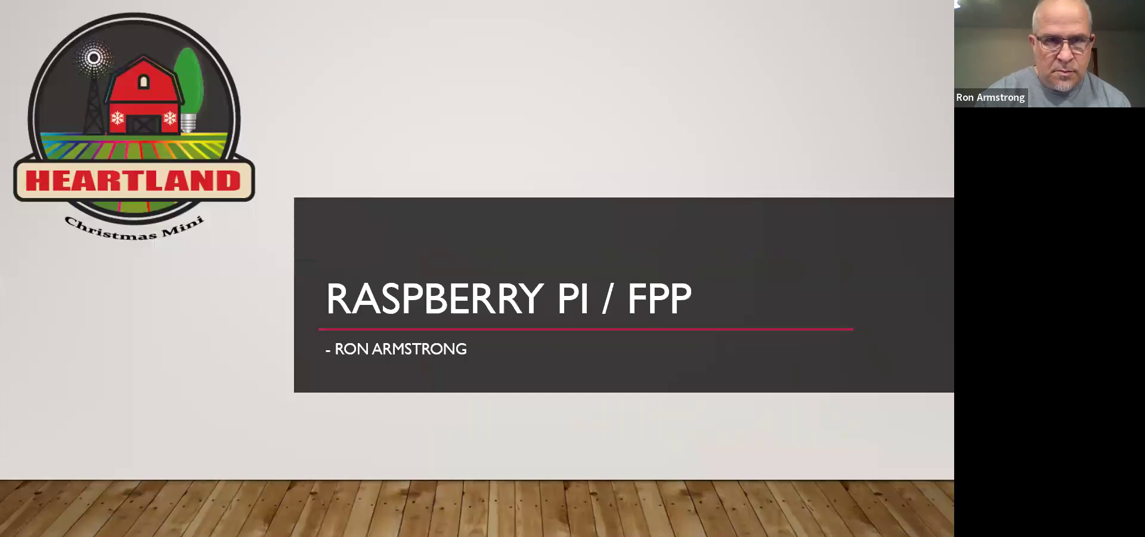
pyautogui.press('Right')
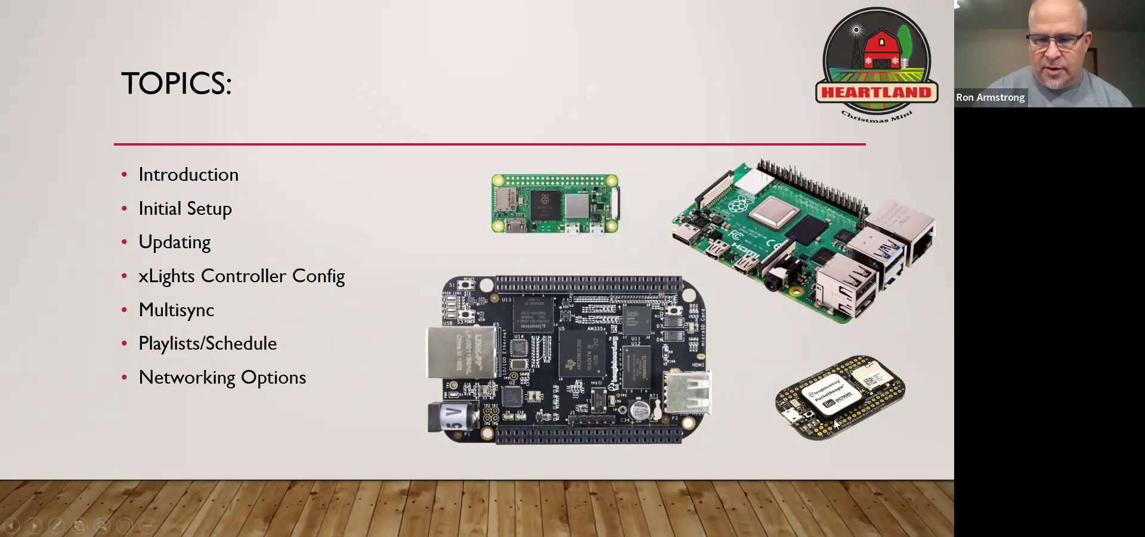
pyautogui.press('Right')
pyautogui.press('Right')
pyautogui.press('Right')
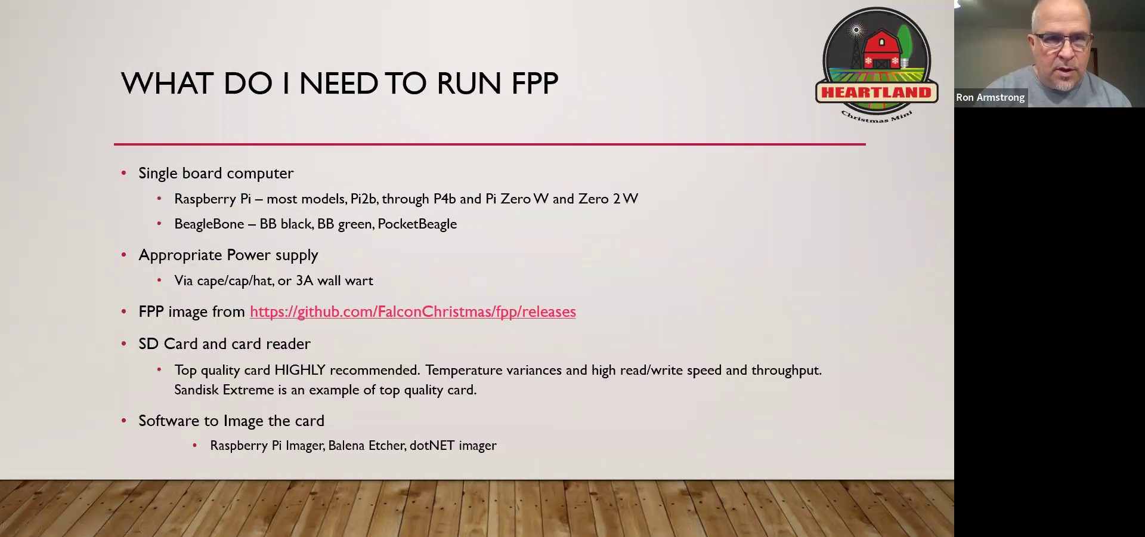
pyautogui.press('Right')
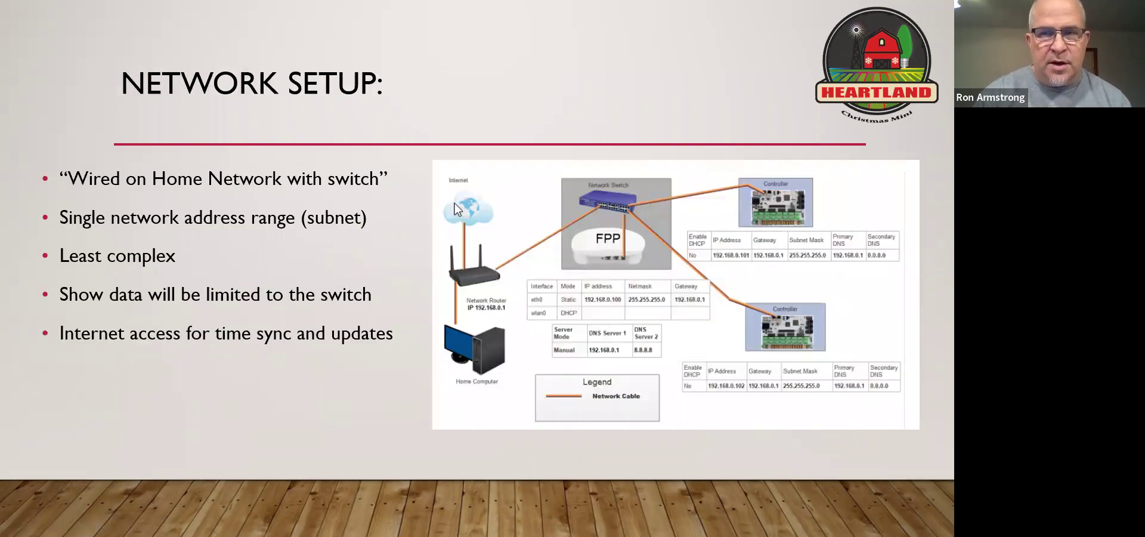
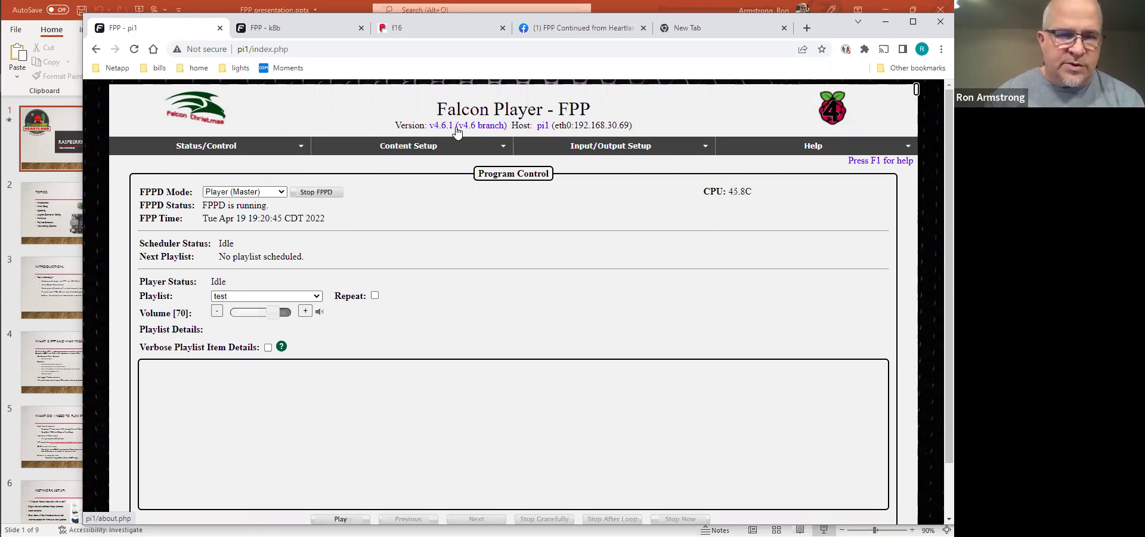
# - Look through the Status/Control, Content Setup and Input/Output Setup menus in FPP
pyautogui.scroll(-1, 555, 322)
pyautogui.scroll(1, 552, 319)
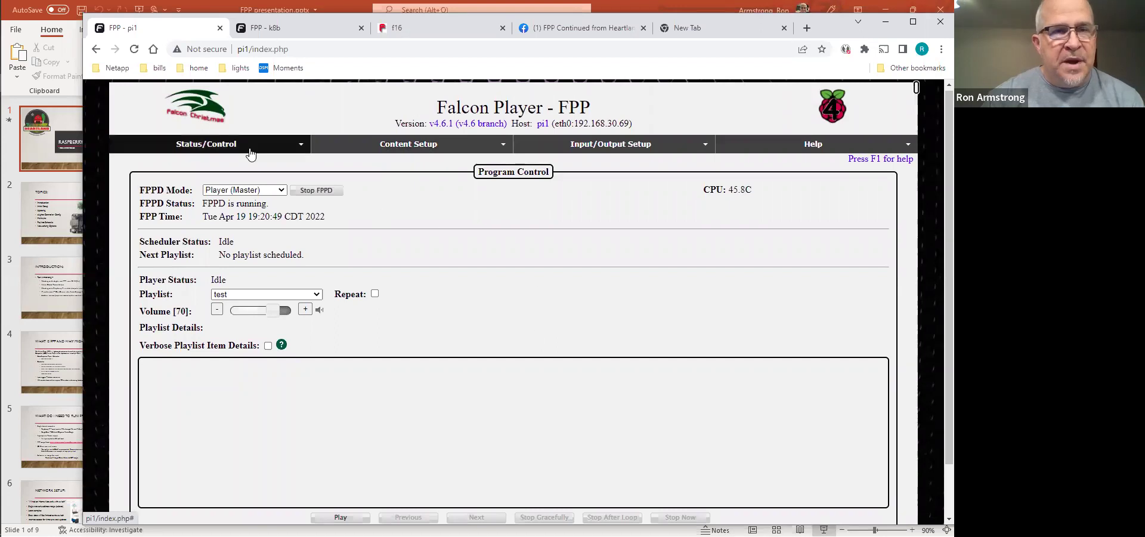
pyautogui.click(222, 149)
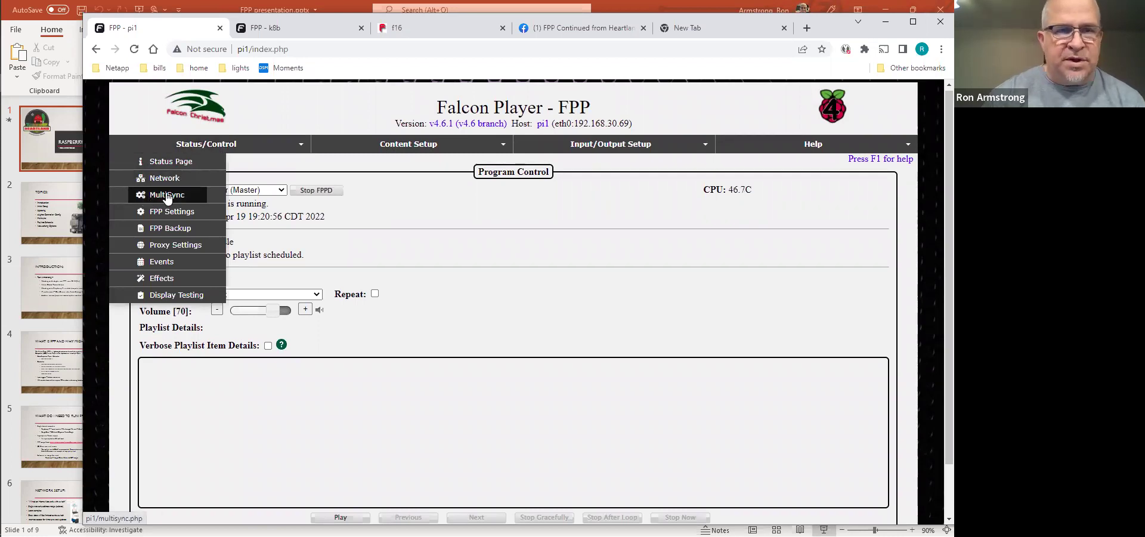
pyautogui.click(429, 146)
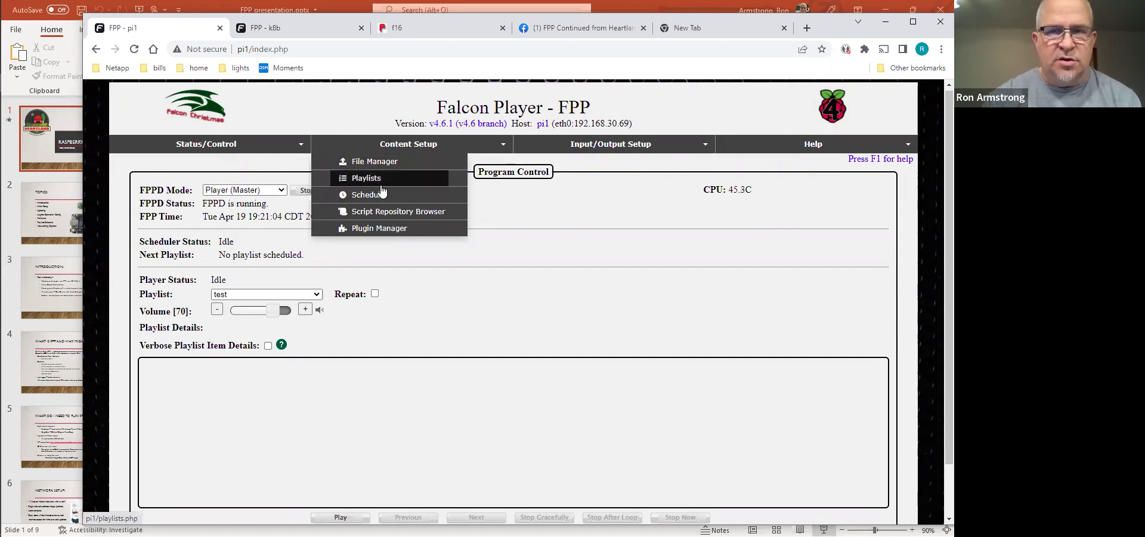
pyautogui.click(609, 146)
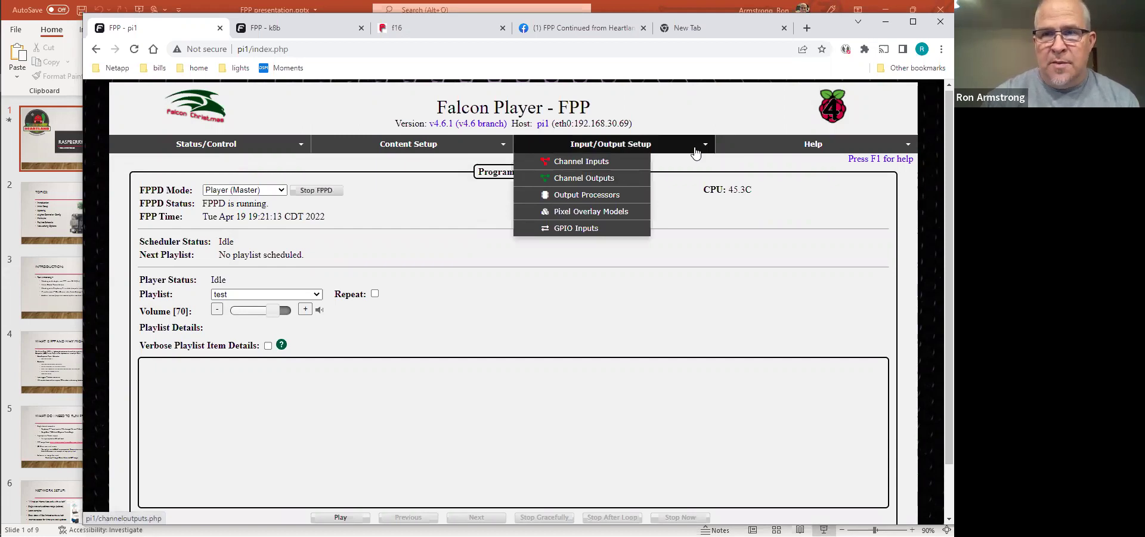
# - Open Help > About to see pi1's v4.6.1 version info, stats and disk usage
pyautogui.click(819, 152)
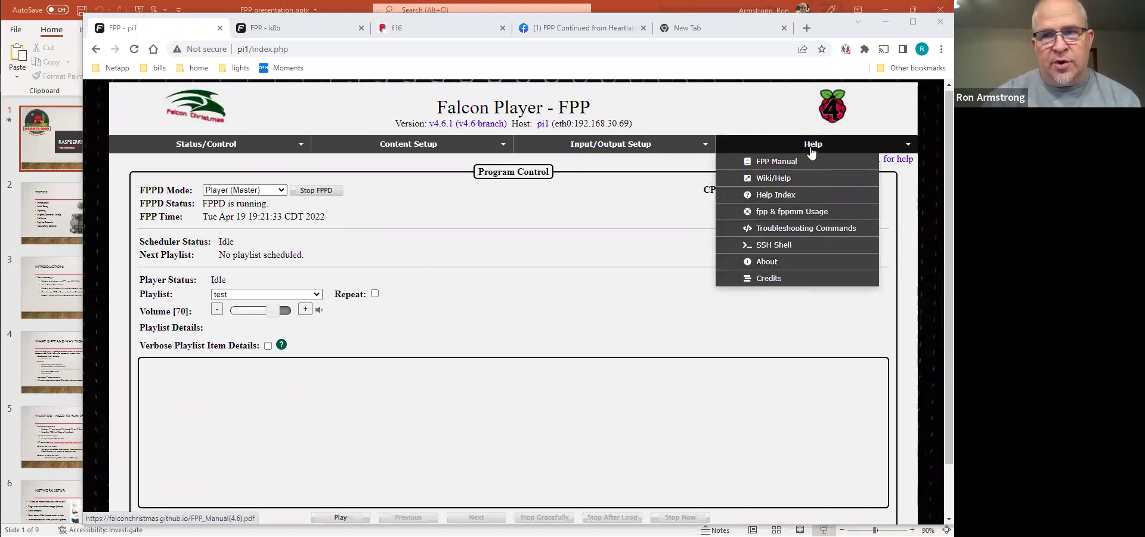
pyautogui.click(790, 262)
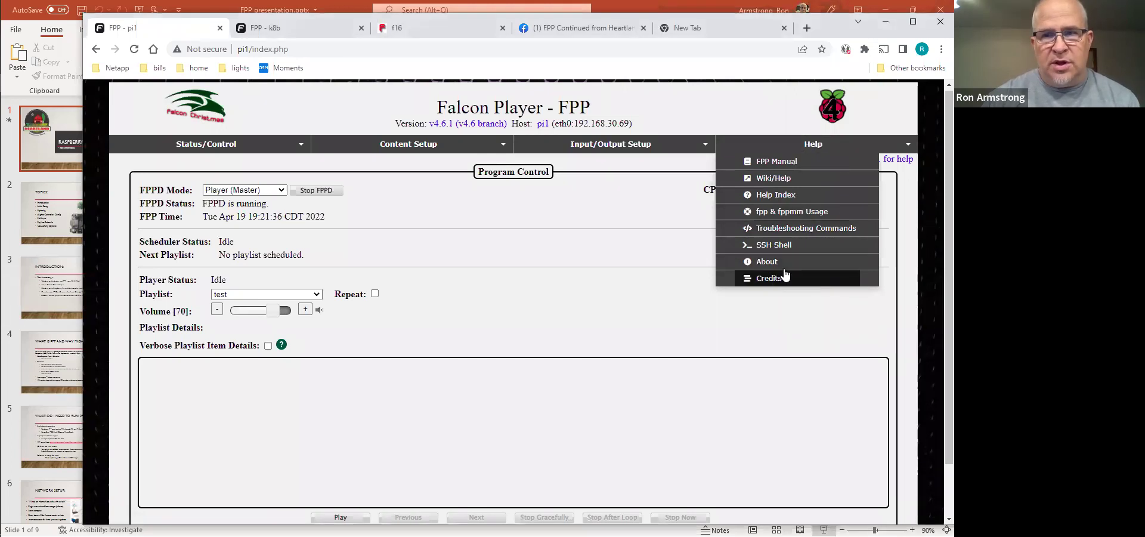
pyautogui.click(781, 266)
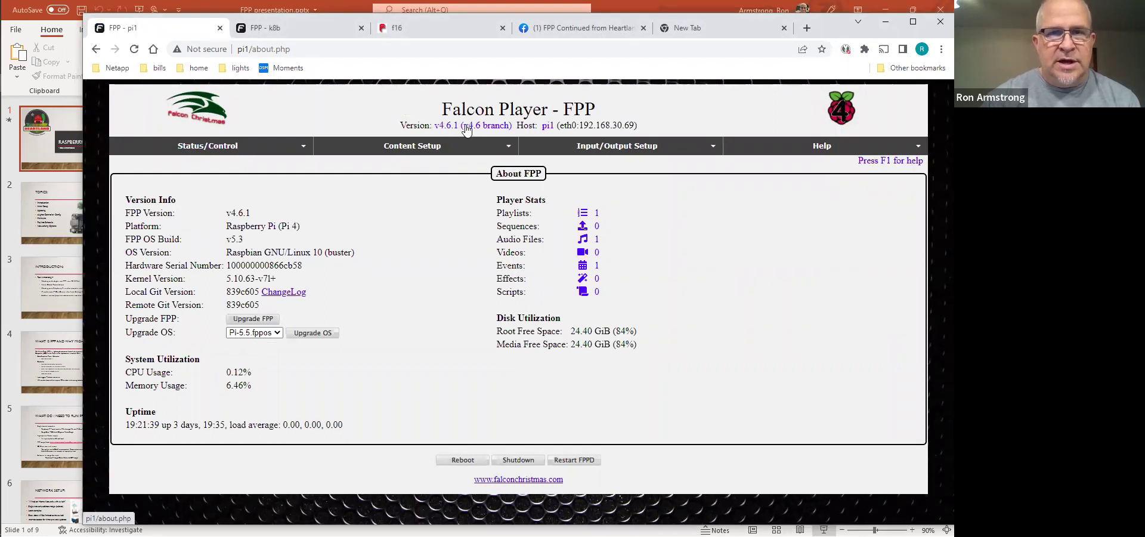
pyautogui.moveTo(228, 149)
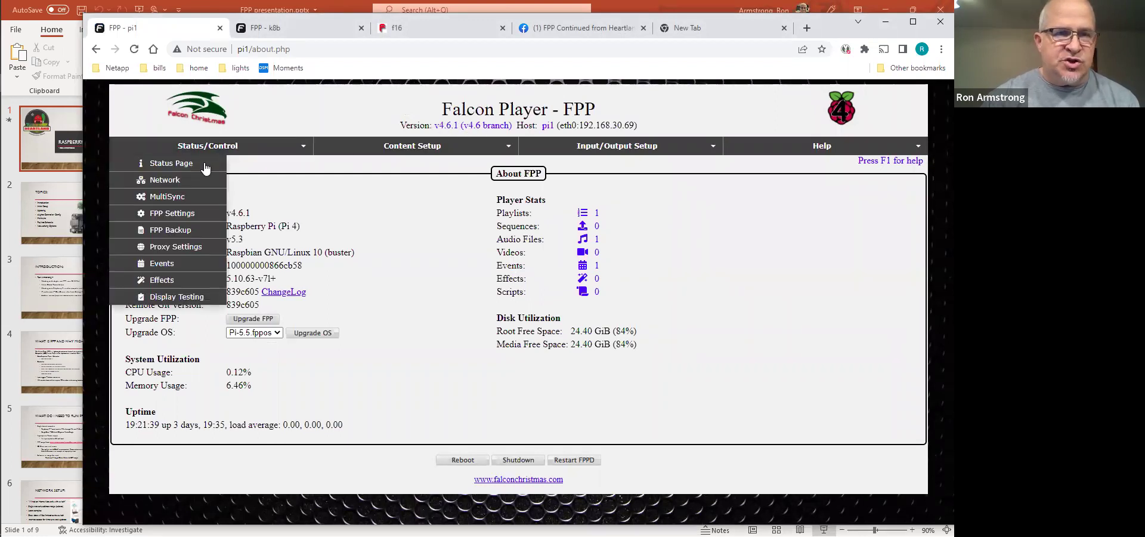
pyautogui.click(164, 160)
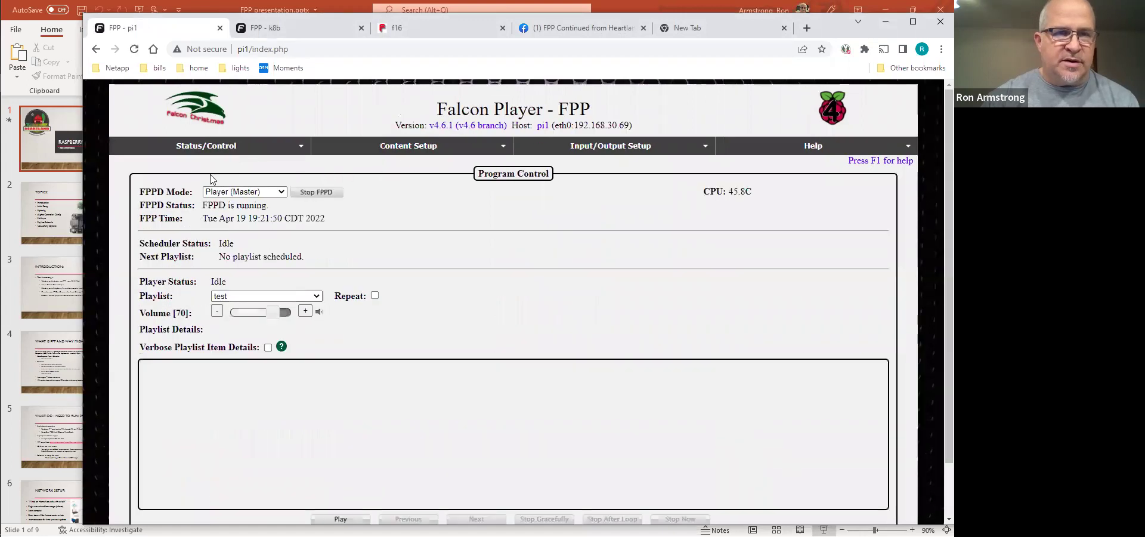
pyautogui.click(464, 126)
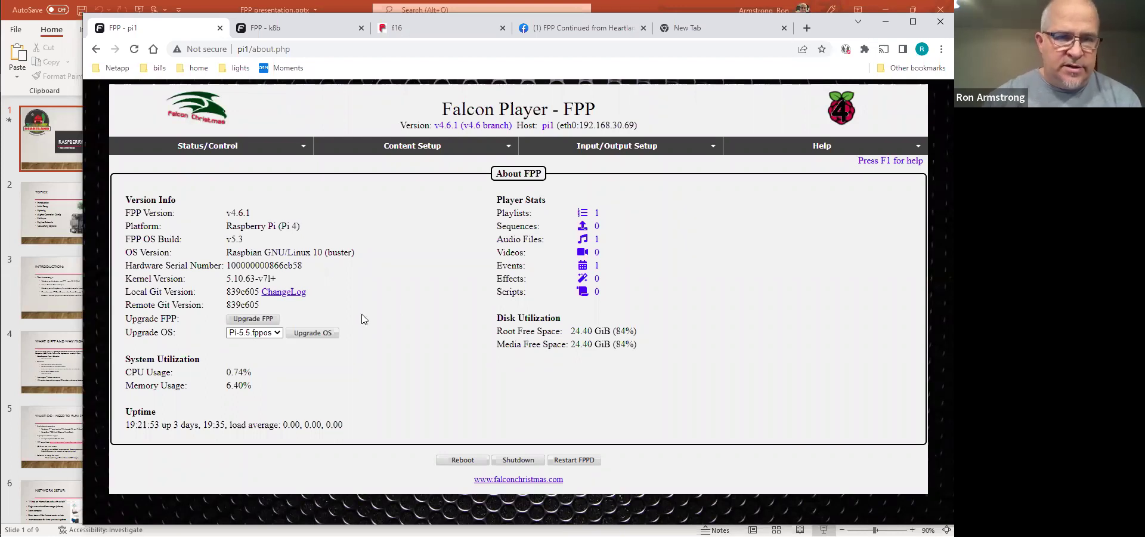
pyautogui.moveTo(138, 294); pyautogui.dragTo(256, 291)
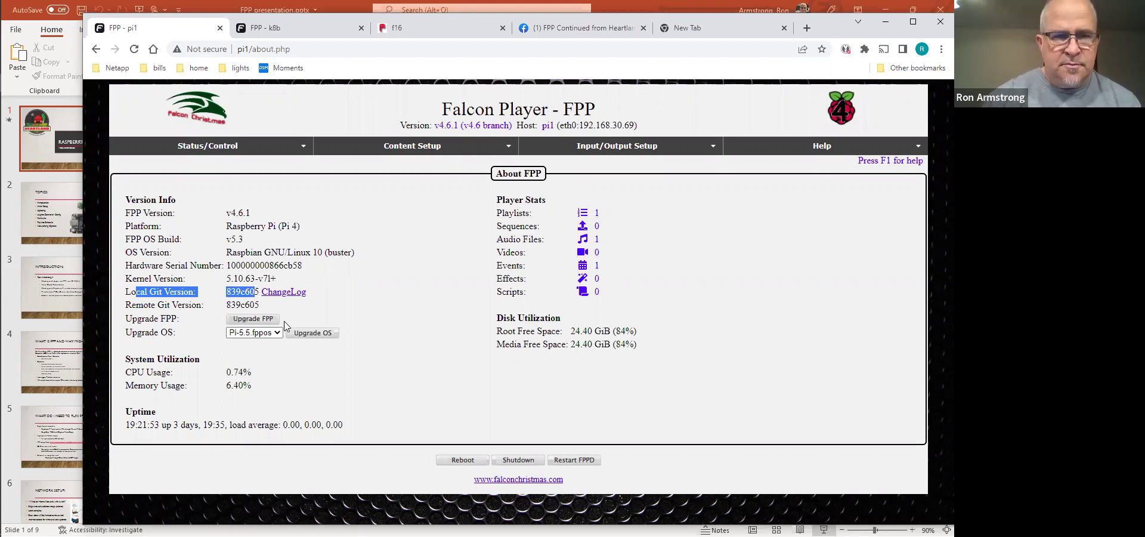
pyautogui.moveTo(142, 306); pyautogui.dragTo(273, 307)
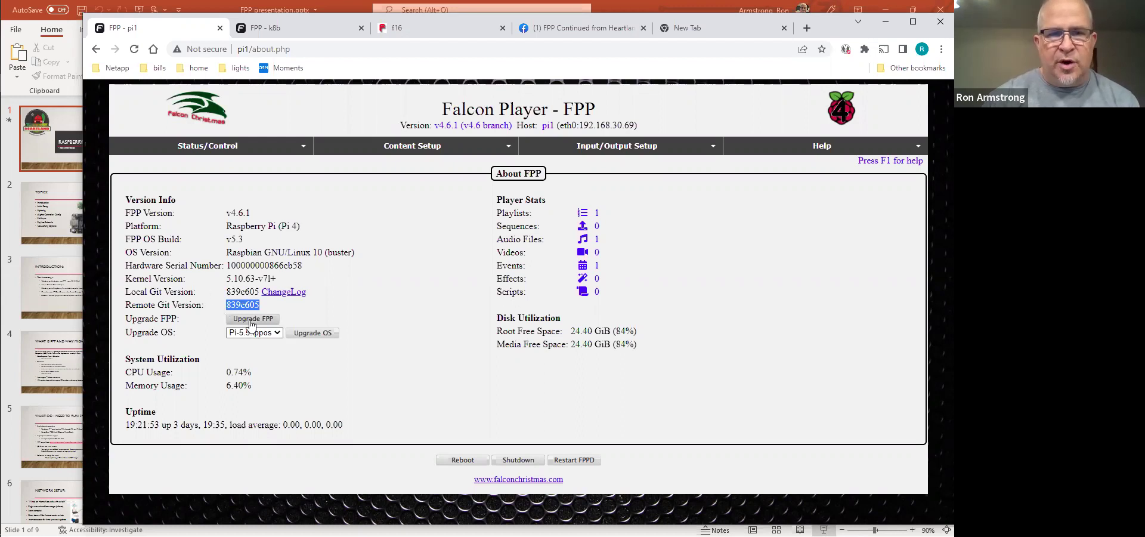
# - Run Upgrade FPP until Update Complete, close the log, and review the Upgrade OS and uptime details
pyautogui.click(252, 319)
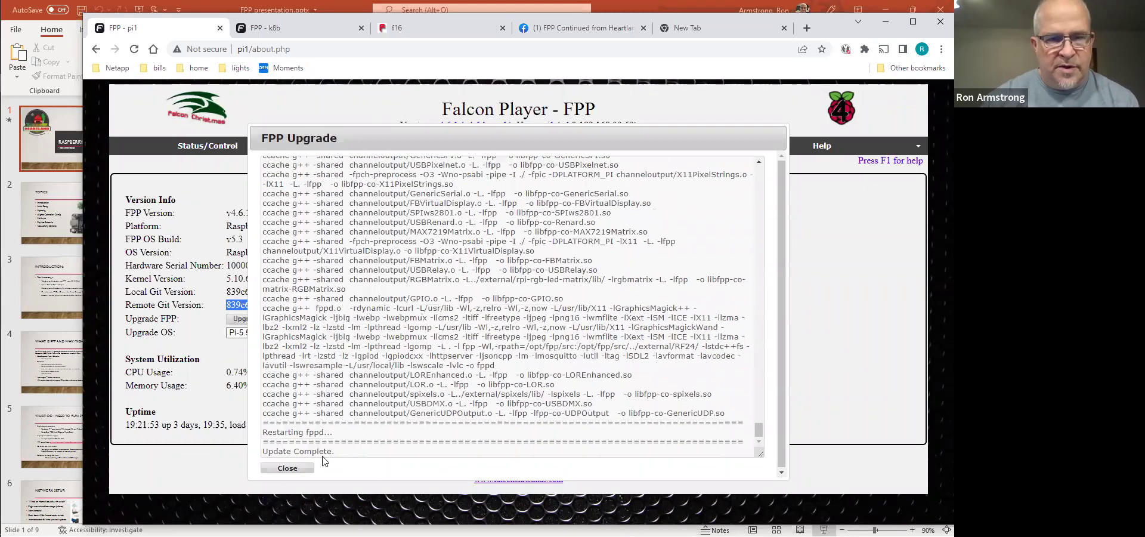
pyautogui.click(292, 468)
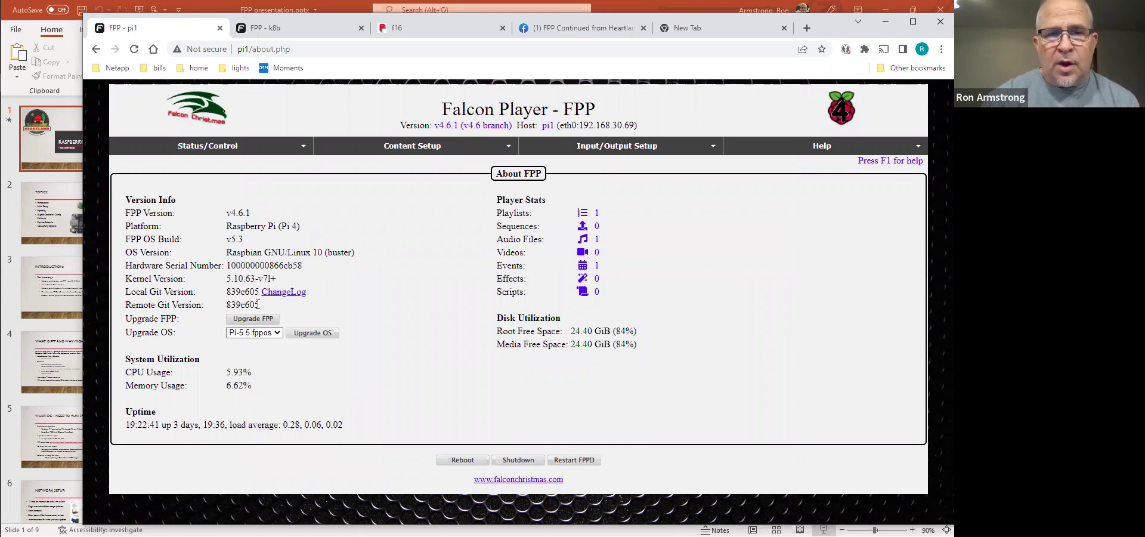
pyautogui.tripleClick(143, 335)
pyautogui.moveTo(188, 340); pyautogui.dragTo(383, 331)
pyautogui.click(383, 331)
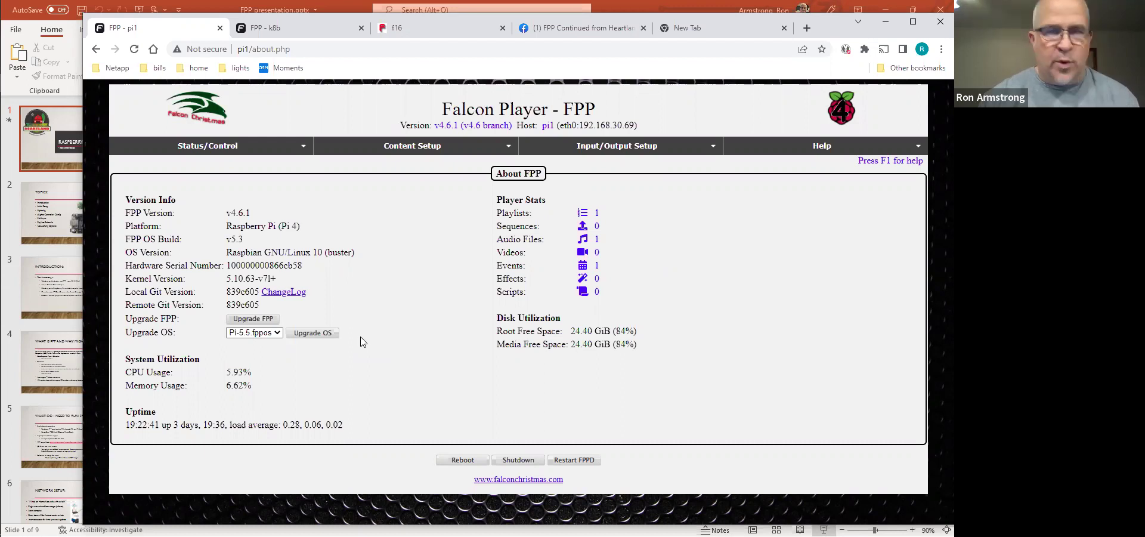
# - Search 'github fpp' in the new tab and open the FalconChristmas/fpp repository
pyautogui.click(707, 30)
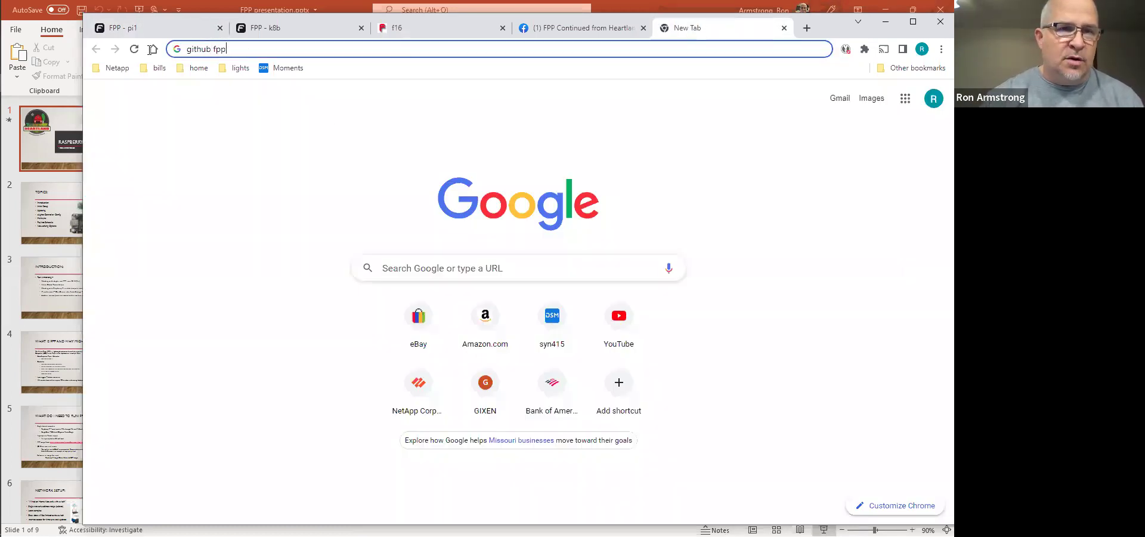
pyautogui.hotkey('ctrl', 'a')
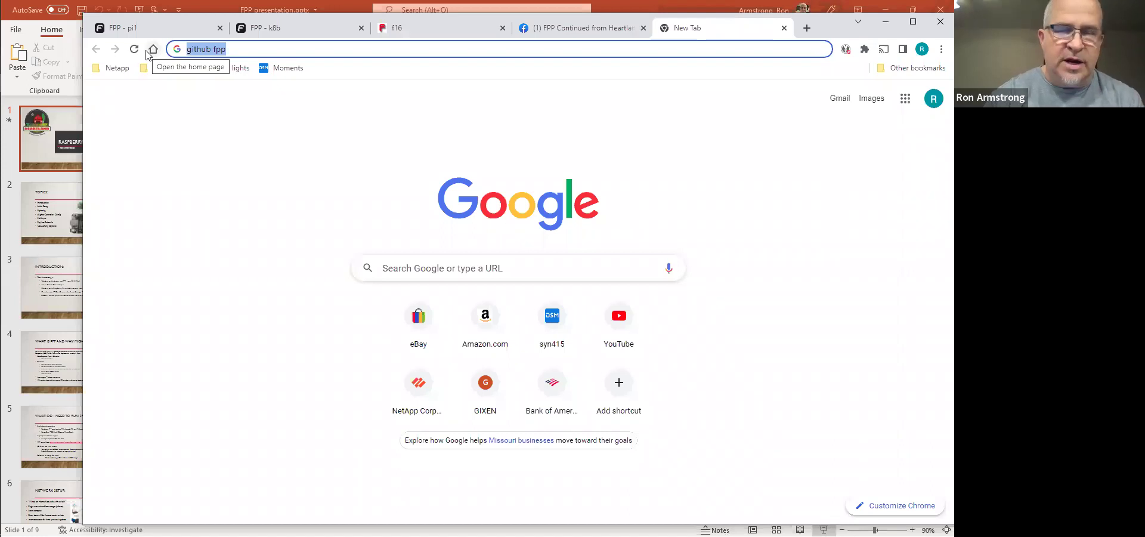
pyautogui.write('github')
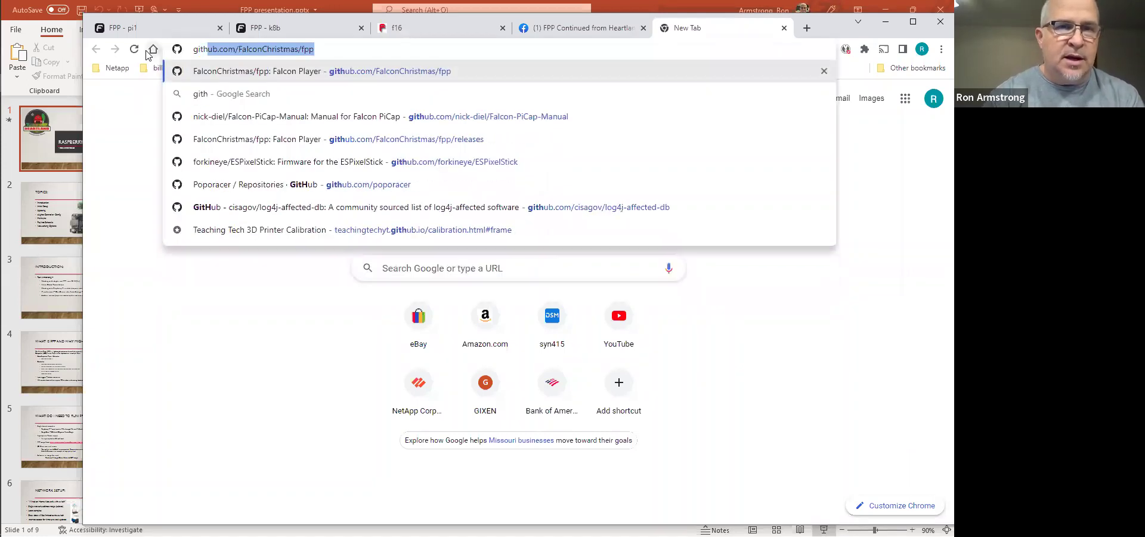
pyautogui.write(' fpp')
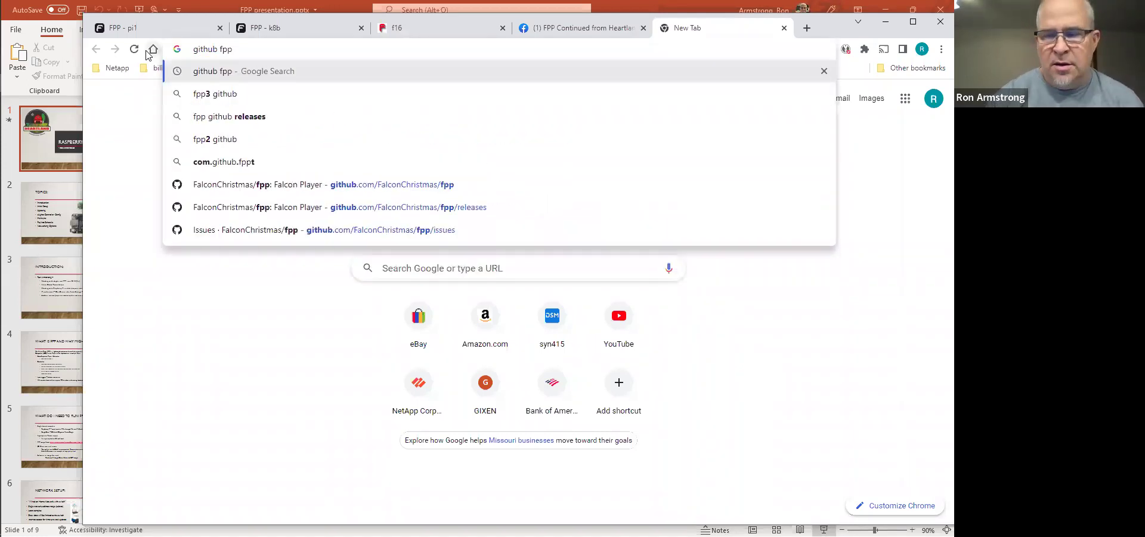
pyautogui.press('Return')
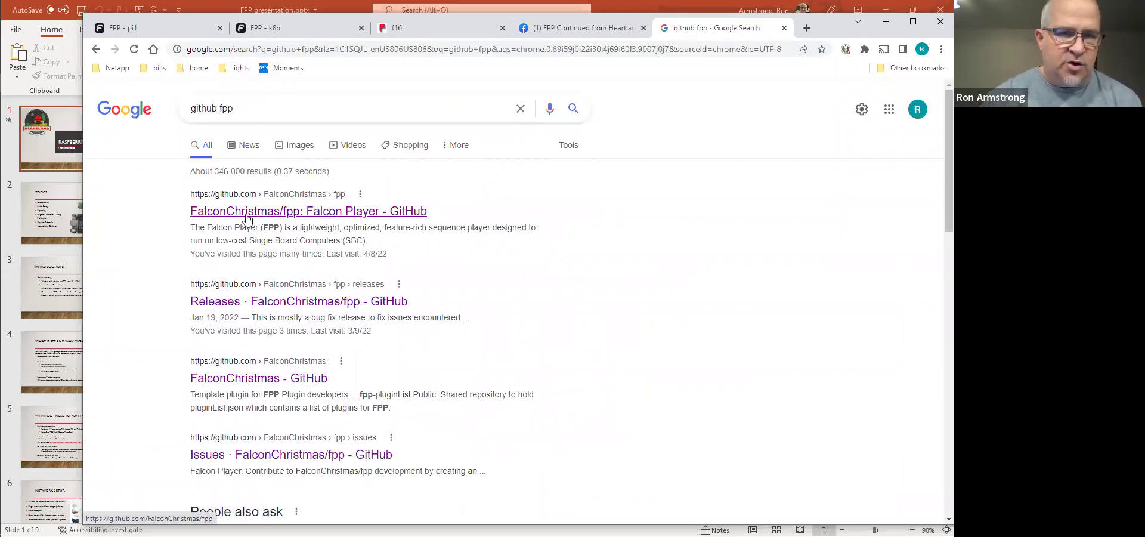
pyautogui.click(354, 212)
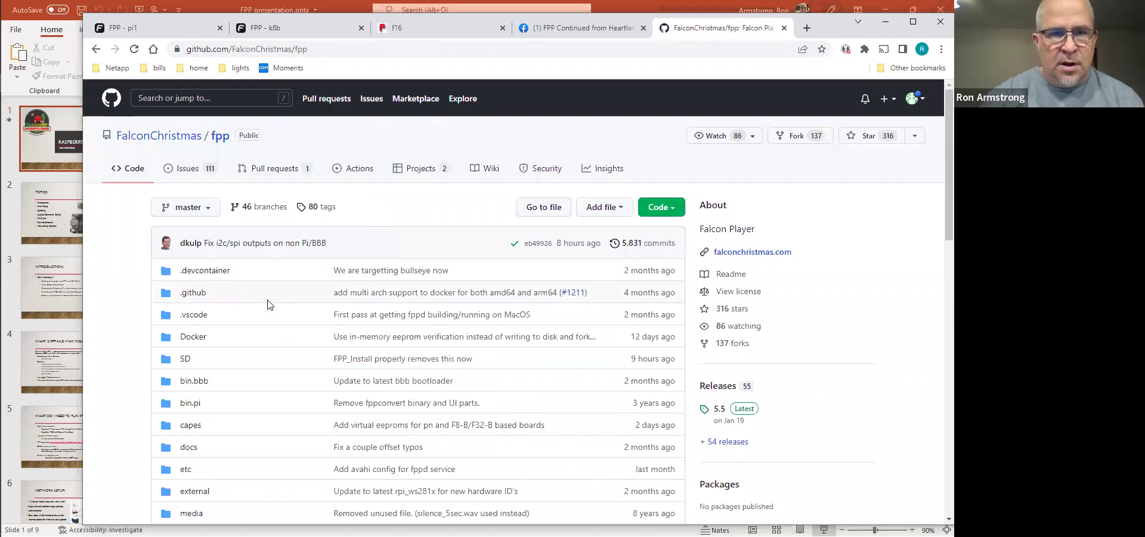
pyautogui.scroll(-6, 300, 374)
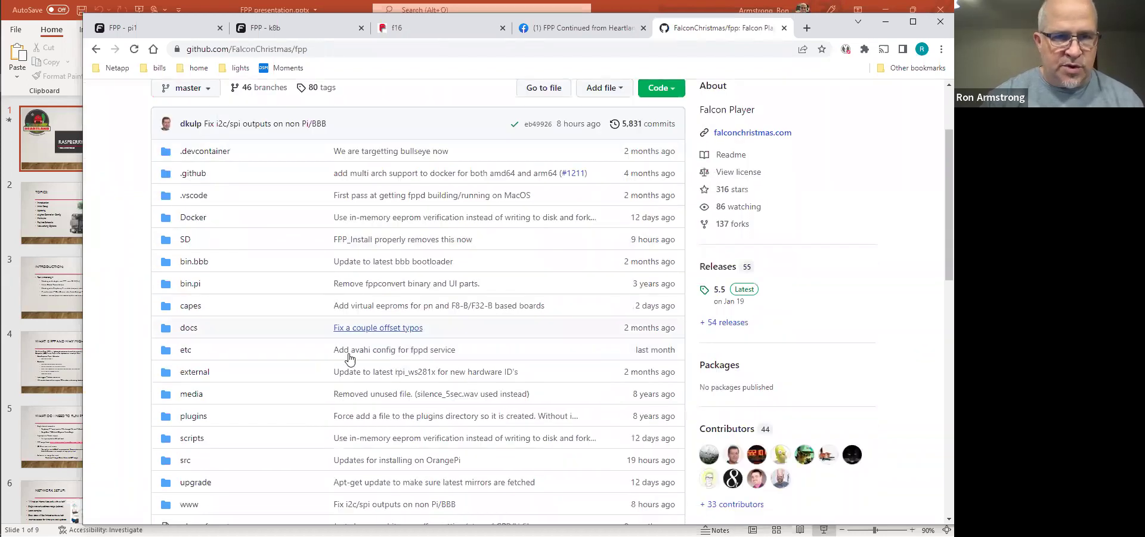
pyautogui.scroll(5, 358, 316)
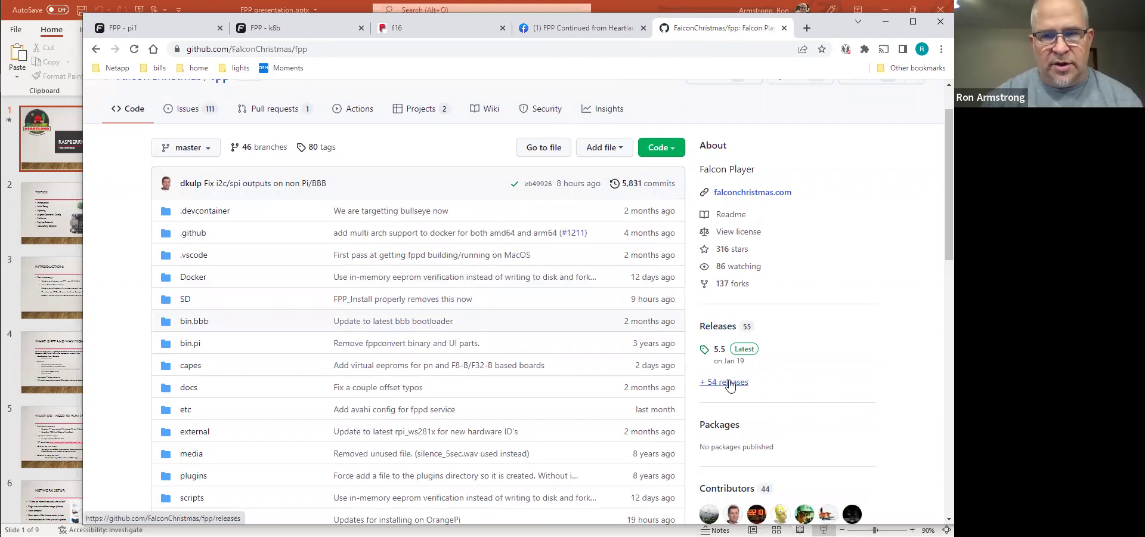
# - Review the FPP 5.5 release notes and its downloadable assets on the releases page
pyautogui.click(715, 330)
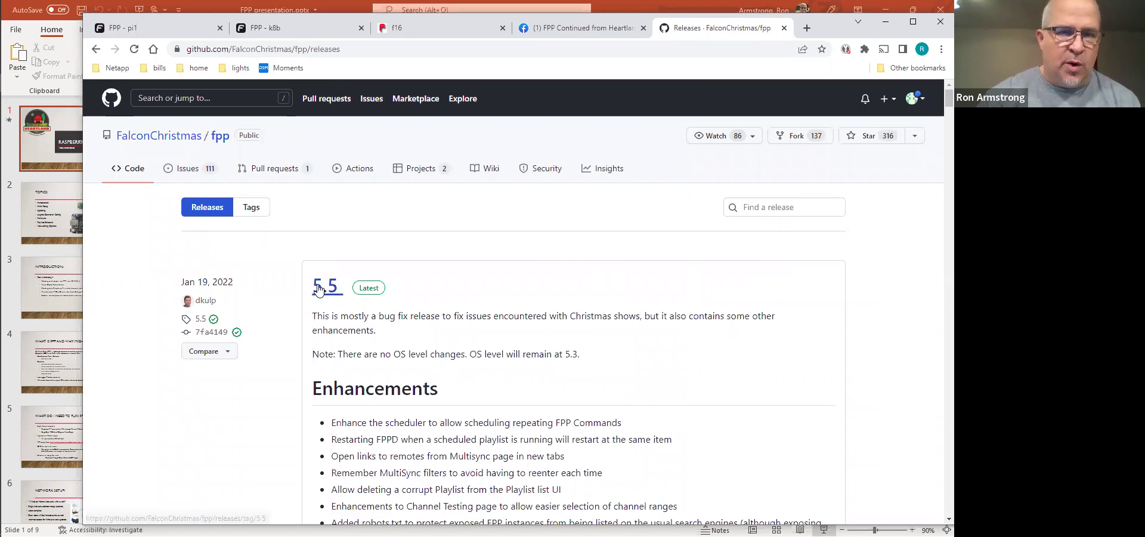
pyautogui.scroll(-2, 465, 348)
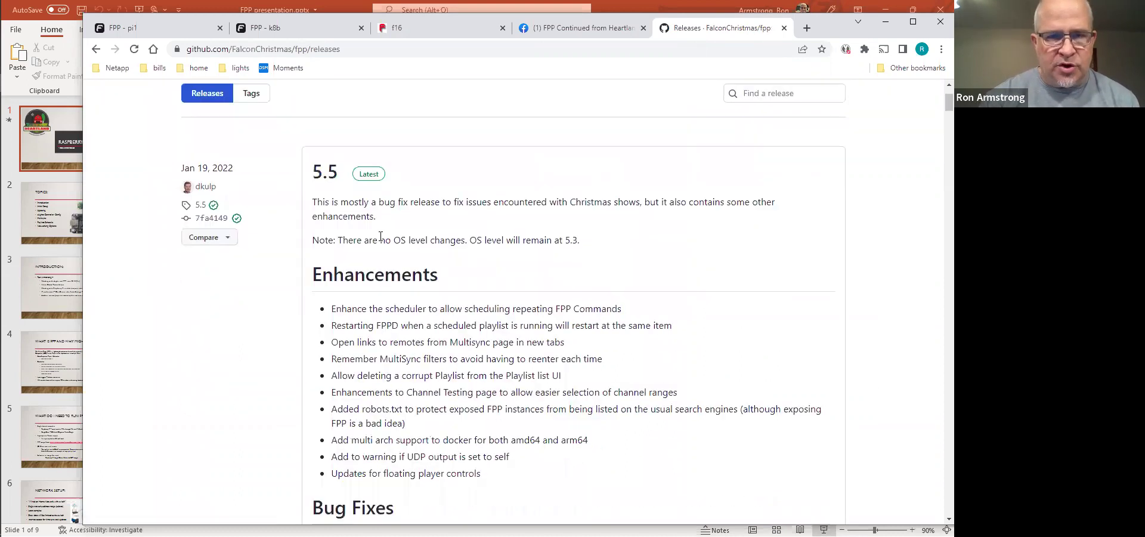
pyautogui.moveTo(353, 198); pyautogui.dragTo(520, 238)
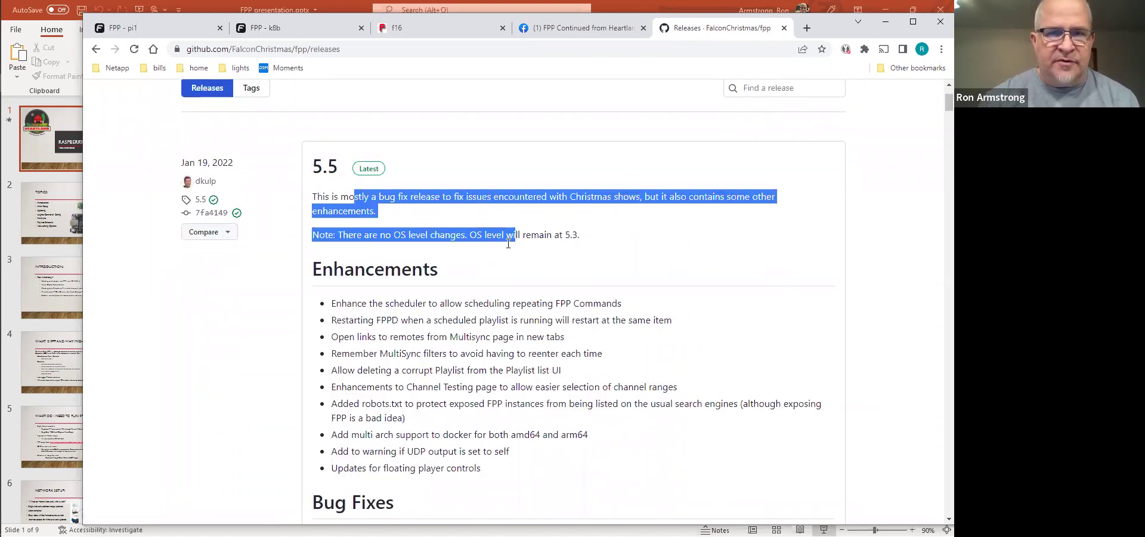
pyautogui.scroll(-3, 486, 369)
pyautogui.scroll(-8, 486, 370)
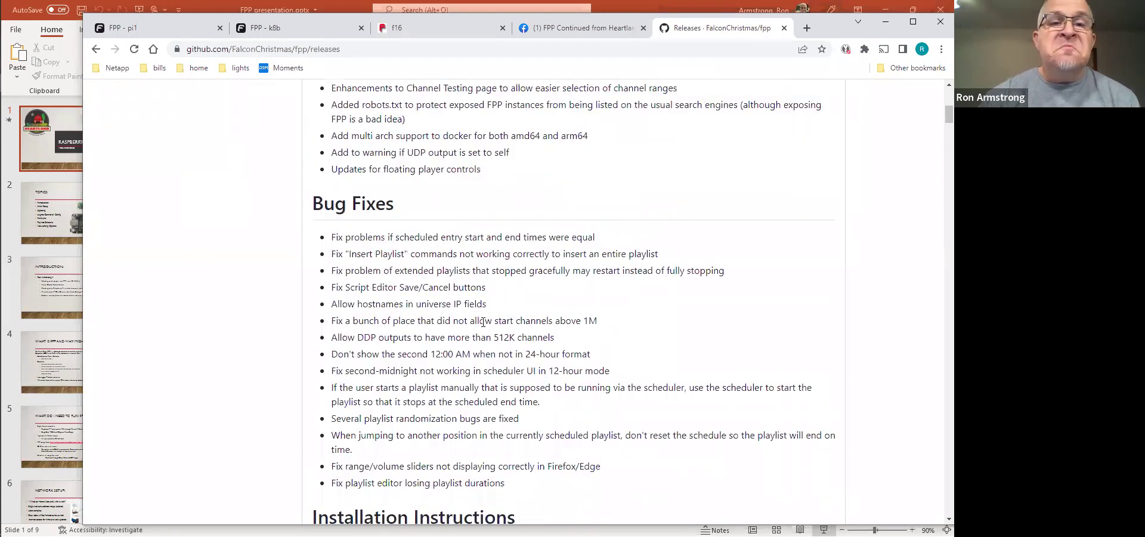
pyautogui.scroll(-5, 463, 272)
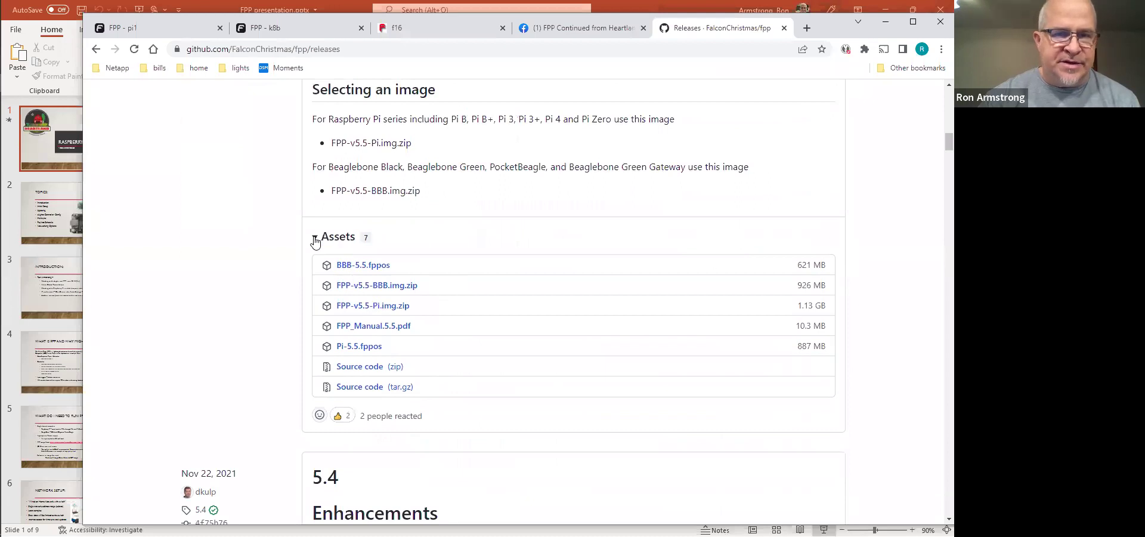
pyautogui.click(316, 239)
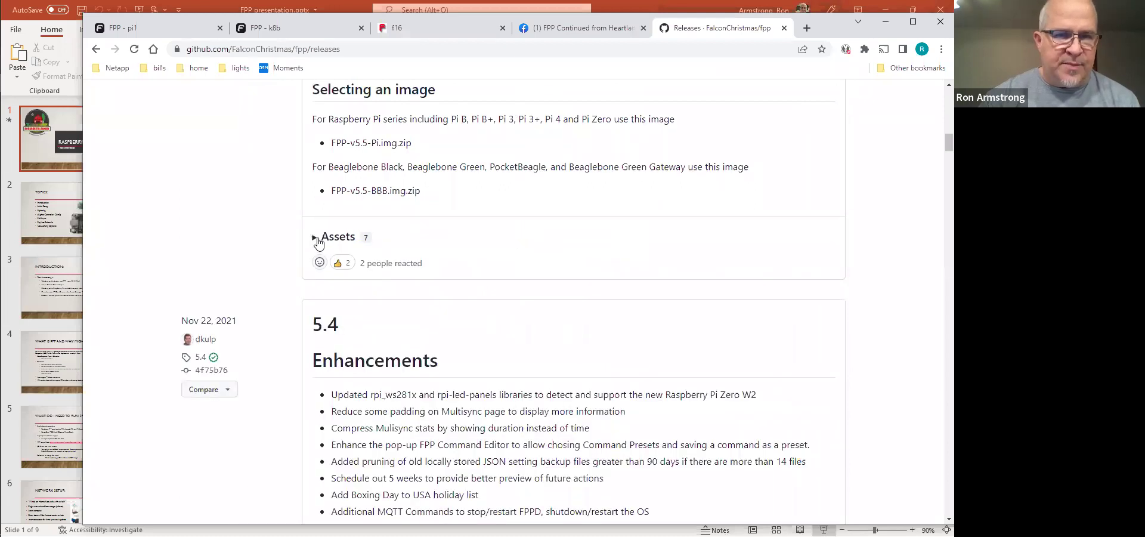
pyautogui.click(315, 238)
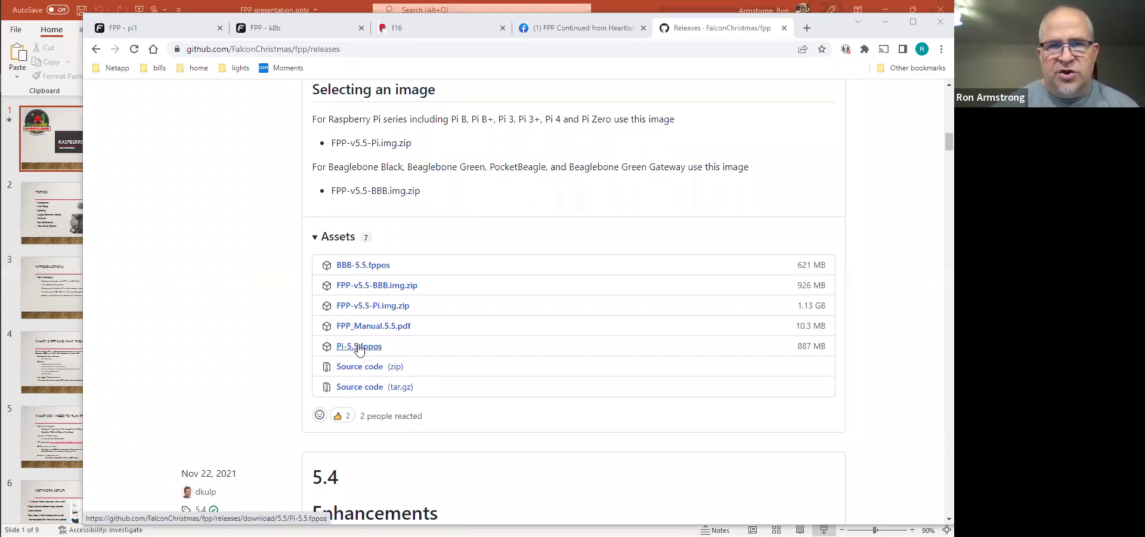
# - Go to the pi1 player's Input/Output Setup > Channel Outputs page
pyautogui.click(149, 30)
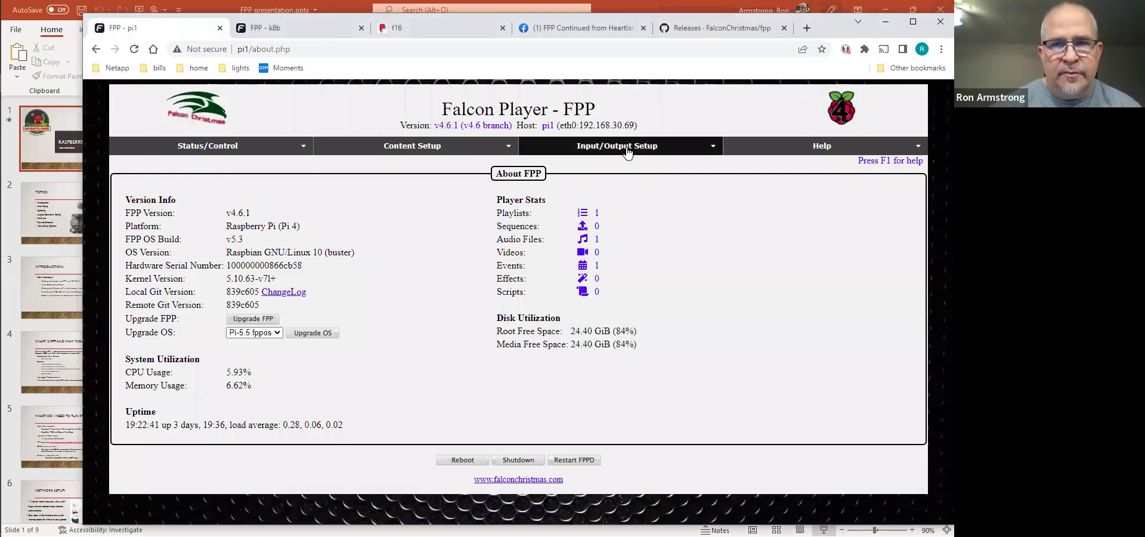
pyautogui.moveTo(626, 152)
pyautogui.click(610, 188)
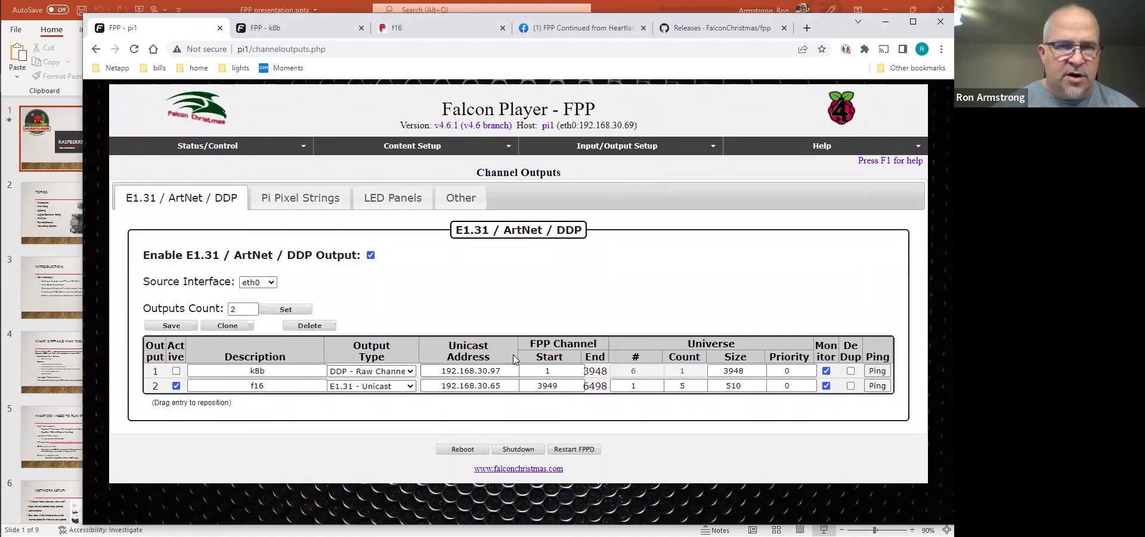
# - After checking the k8b and f16 outputs, open Content Setup > File Manager
pyautogui.click(408, 165)
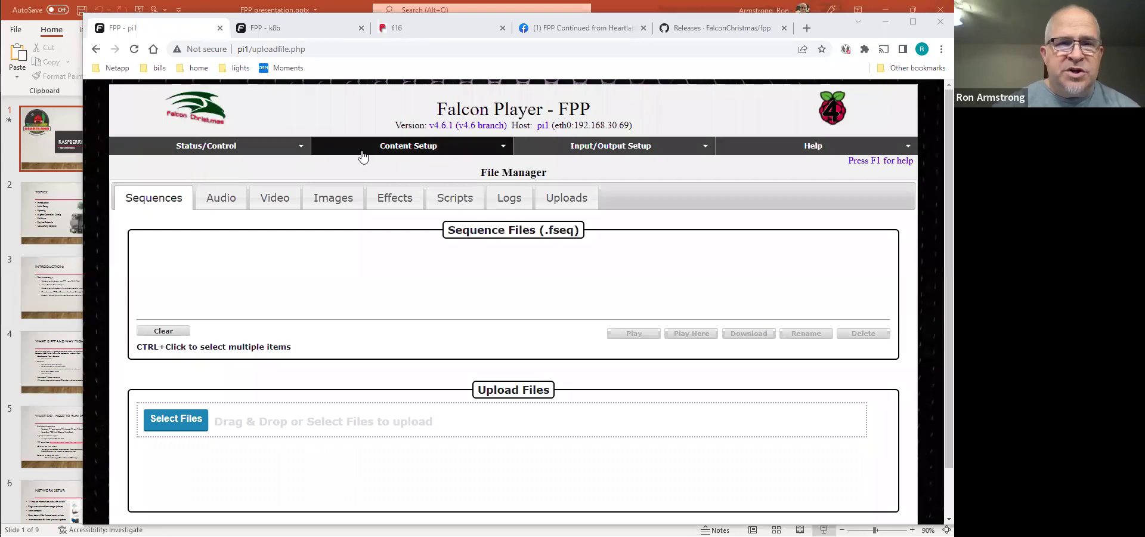
# - Select the uploaded Pi-5.5.fppos file in the File Manager, then open the About FPP page
pyautogui.click(382, 149)
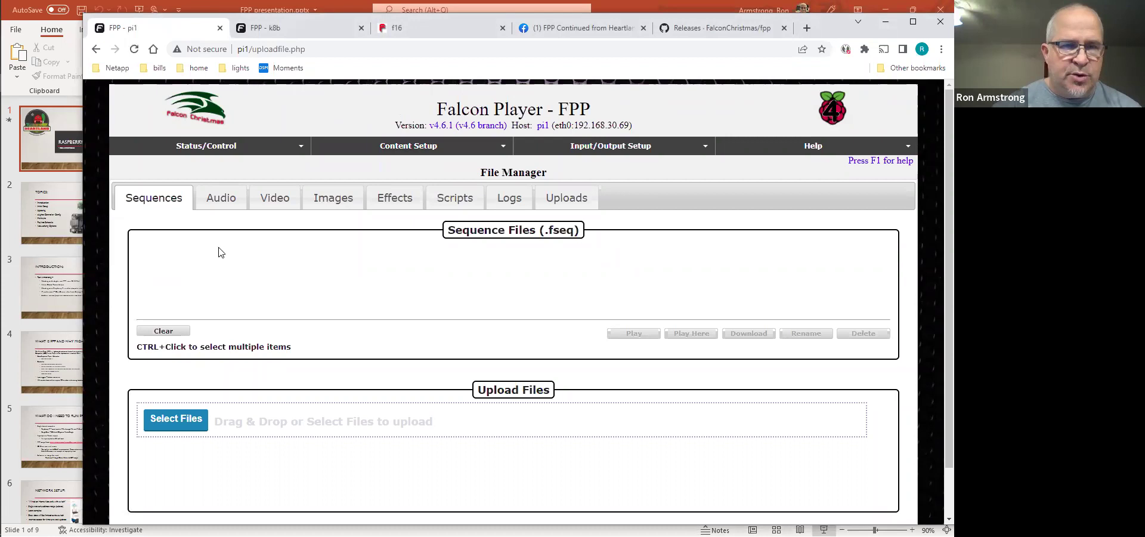
pyautogui.click(230, 194)
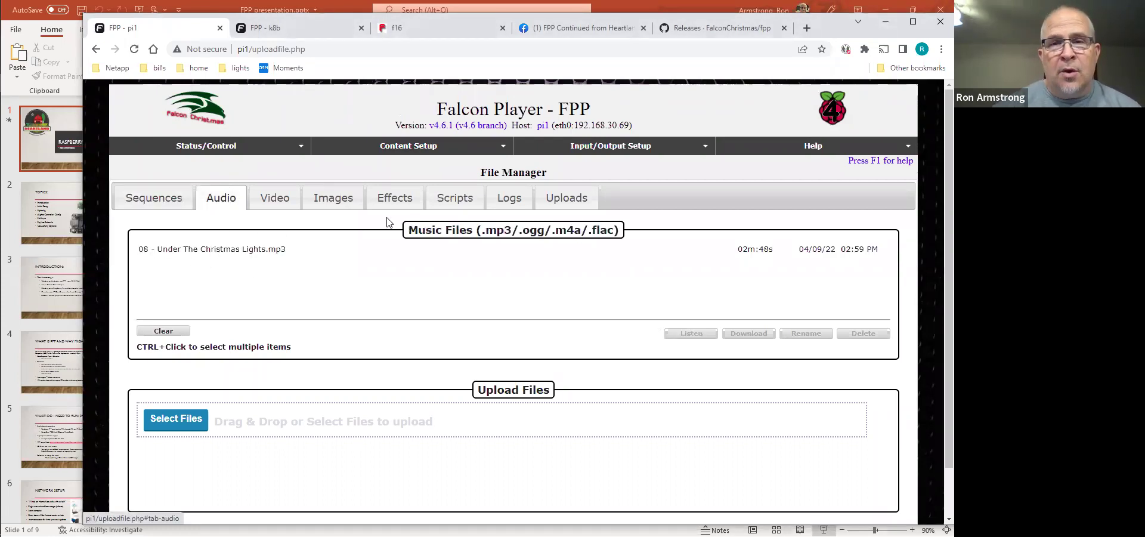
pyautogui.click(582, 202)
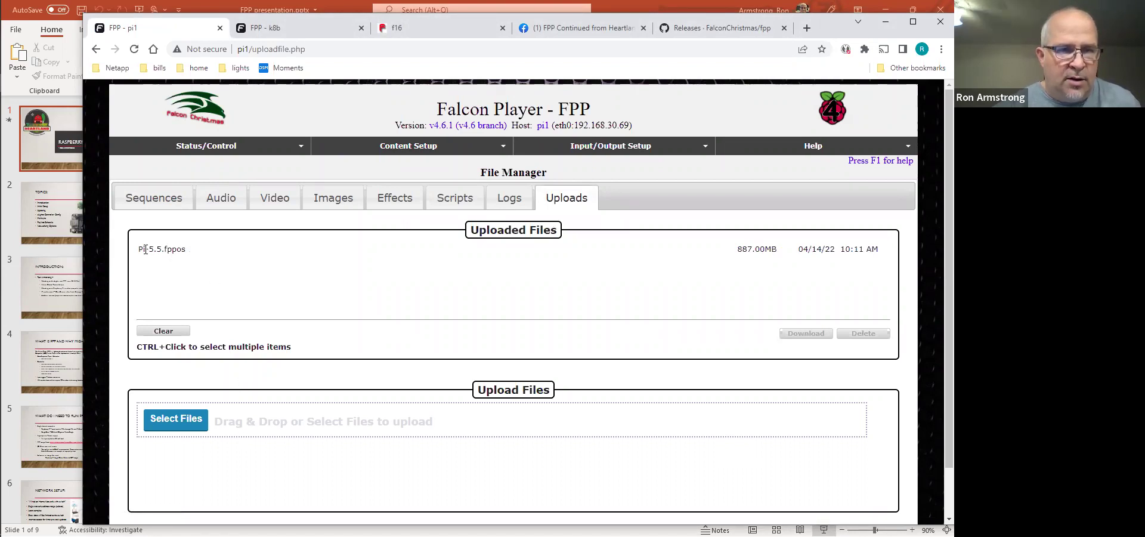
pyautogui.click(184, 248)
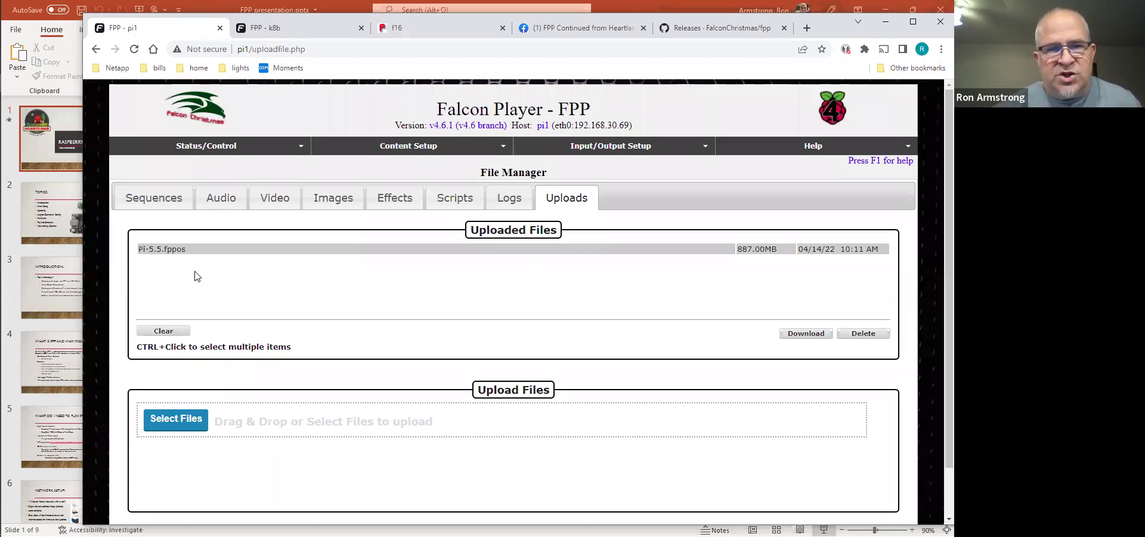
pyautogui.click(186, 251)
pyautogui.click(199, 249)
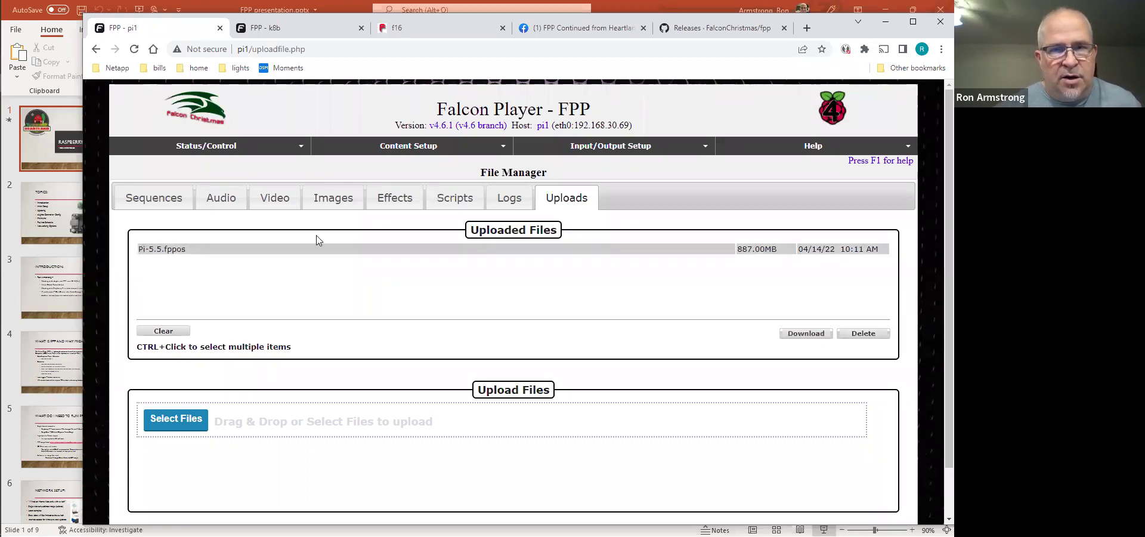
pyautogui.click(465, 129)
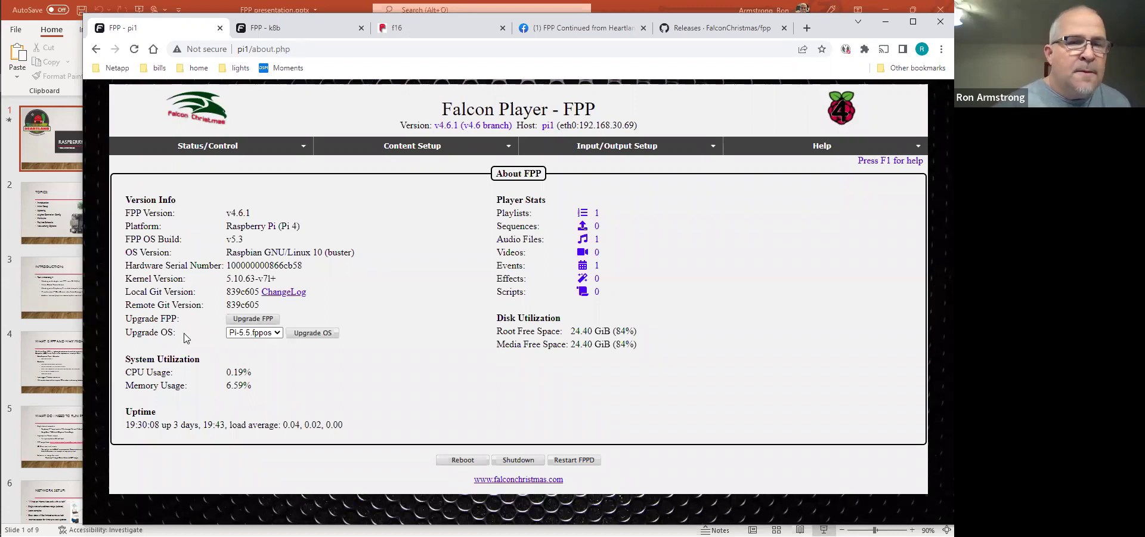
# - Choose the Pi-5.5.fppos image and start the OS upgrade, confirming the prompt
pyautogui.click(246, 332)
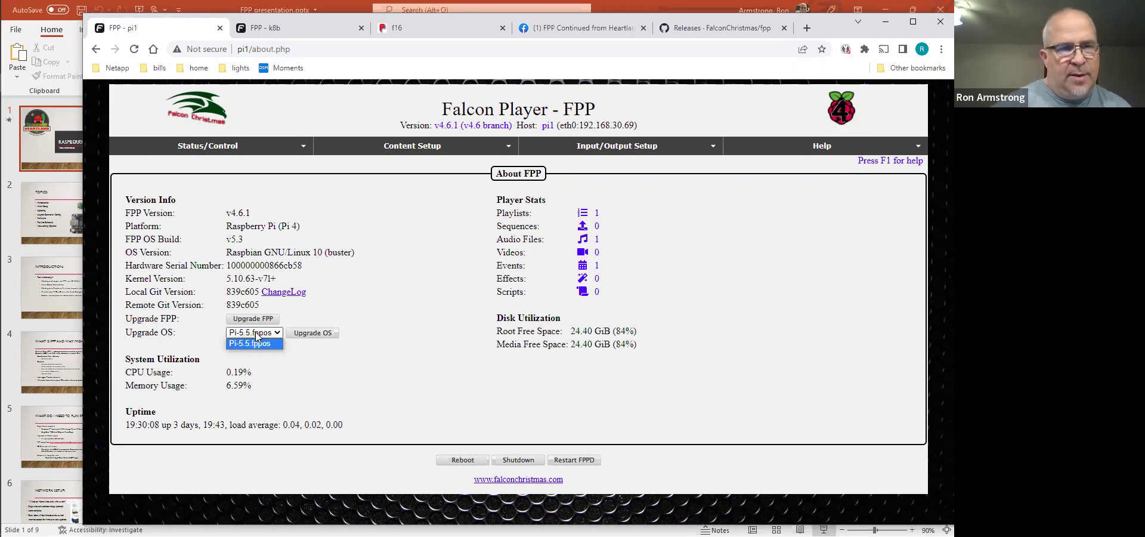
pyautogui.click(344, 381)
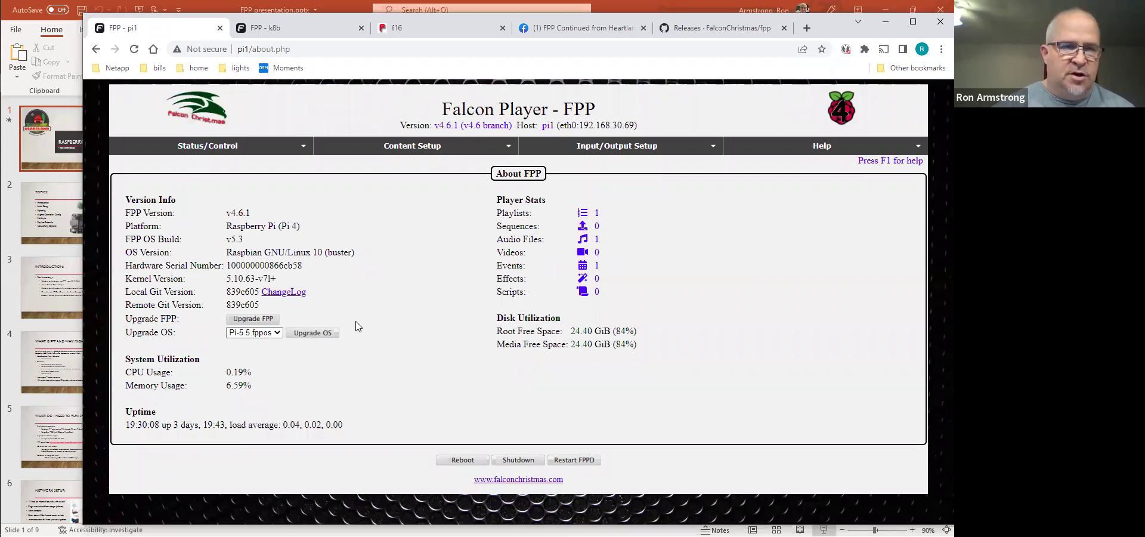
pyautogui.click(313, 335)
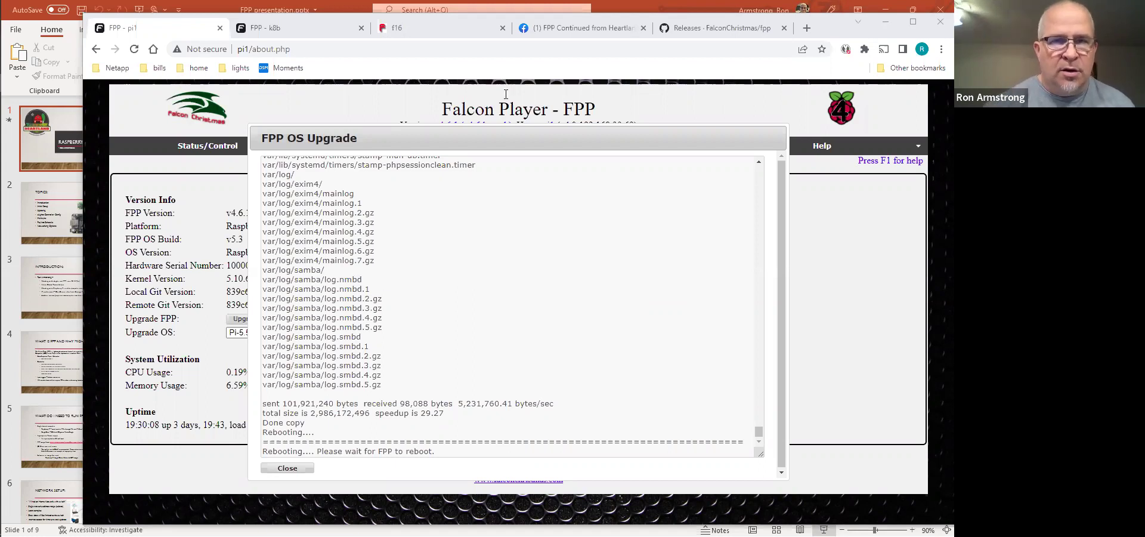
# - Move the upgrade log aside to compare OS build v5.3 with old v4.6.1, then close it
pyautogui.moveTo(458, 138); pyautogui.dragTo(623, 129)
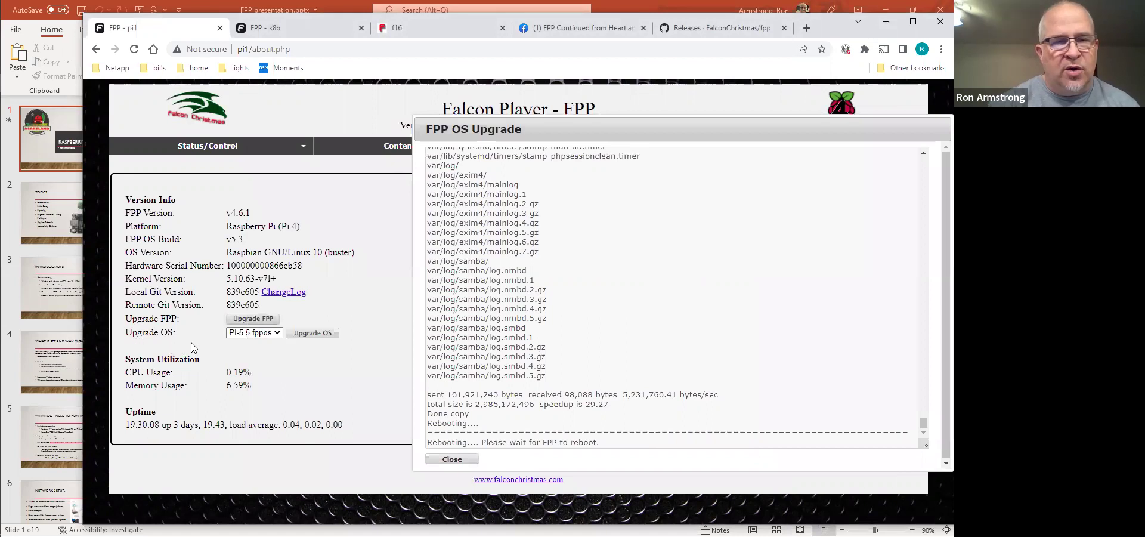
pyautogui.moveTo(225, 240); pyautogui.dragTo(255, 241)
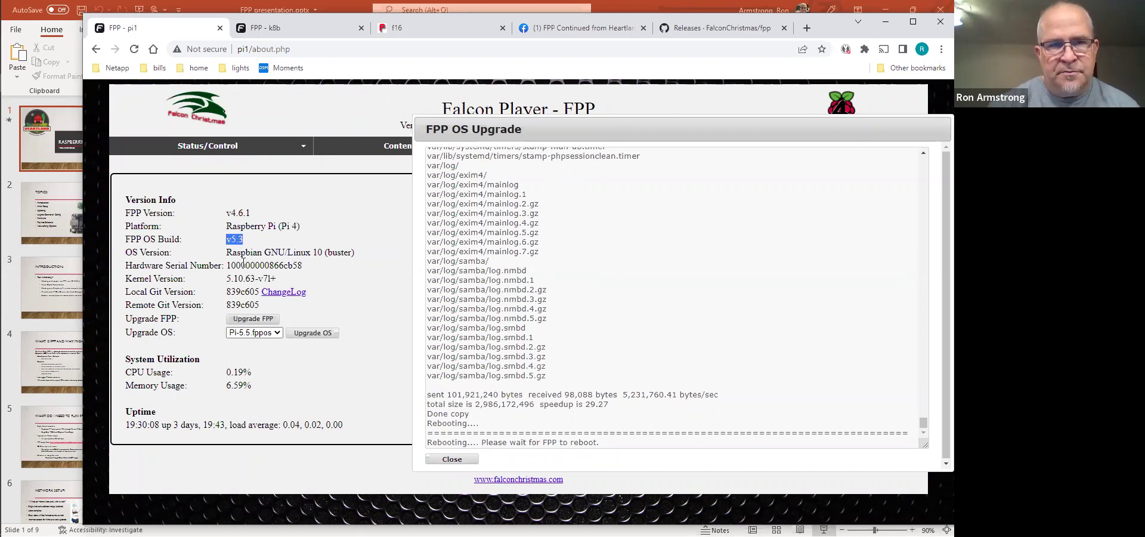
pyautogui.moveTo(223, 213); pyautogui.dragTo(246, 242)
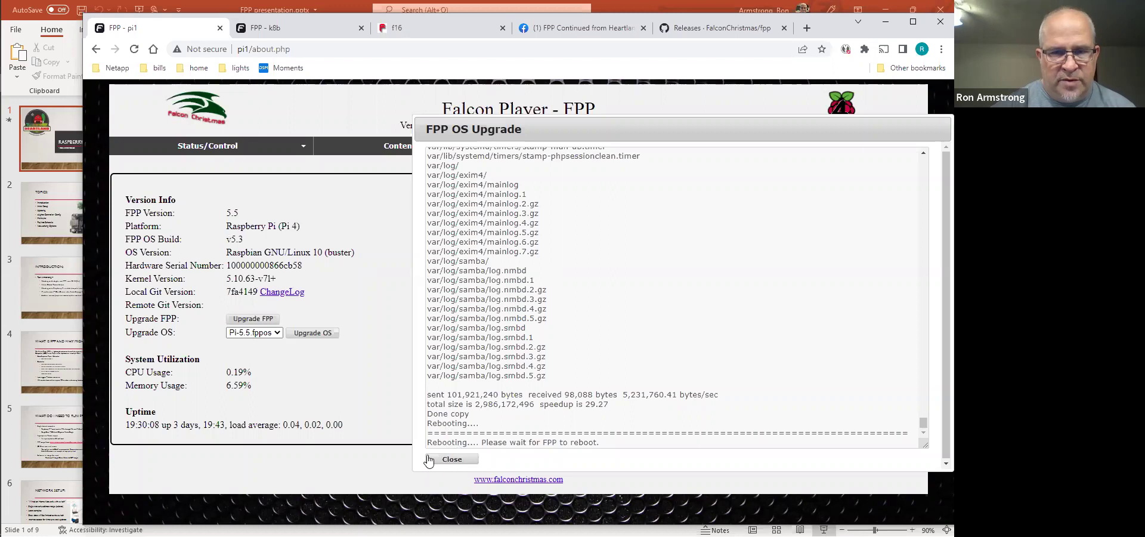
pyautogui.click(452, 459)
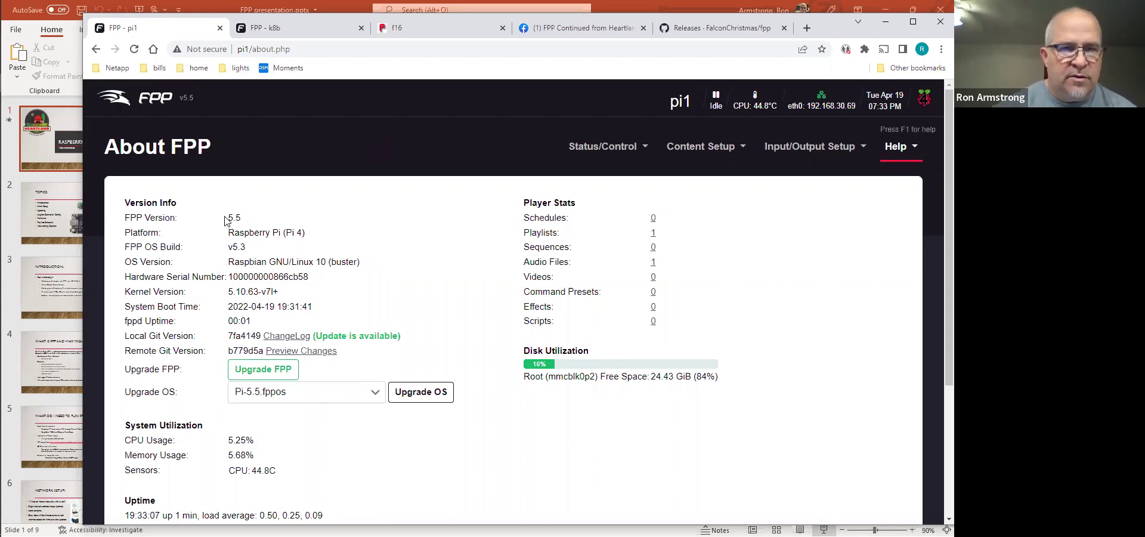
# - Compare FPP 5.5's local and remote Git versions, then start the Upgrade FPP update
pyautogui.moveTo(225, 217); pyautogui.dragTo(252, 221)
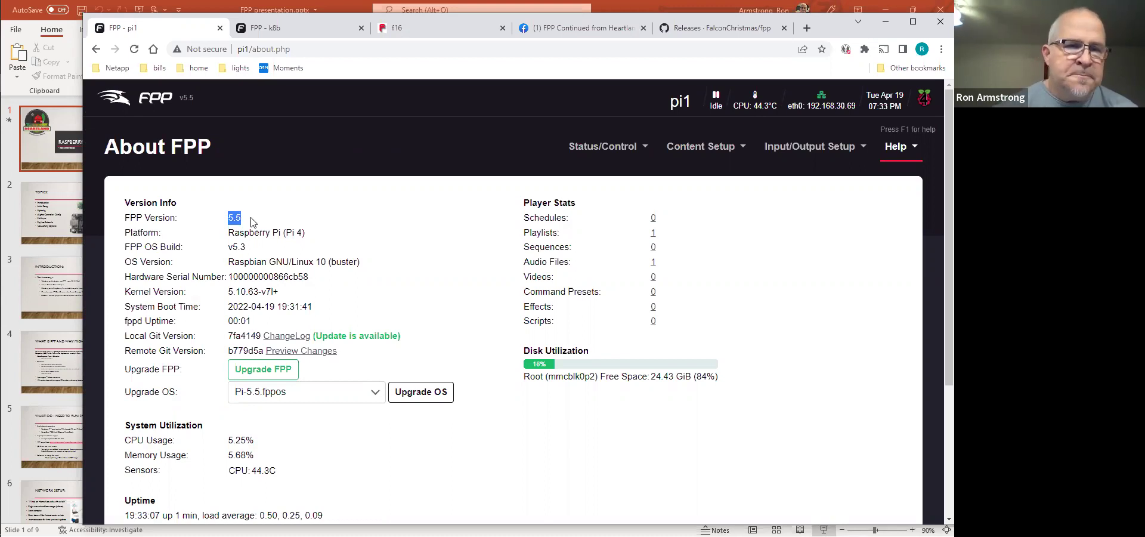
pyautogui.moveTo(161, 336); pyautogui.dragTo(250, 336)
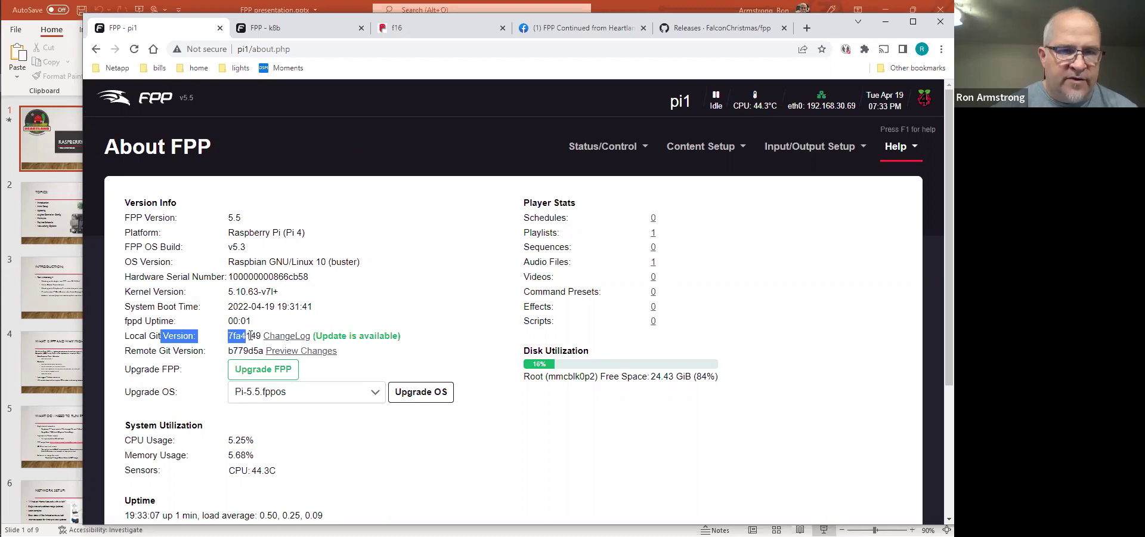
pyautogui.moveTo(159, 351); pyautogui.dragTo(243, 352)
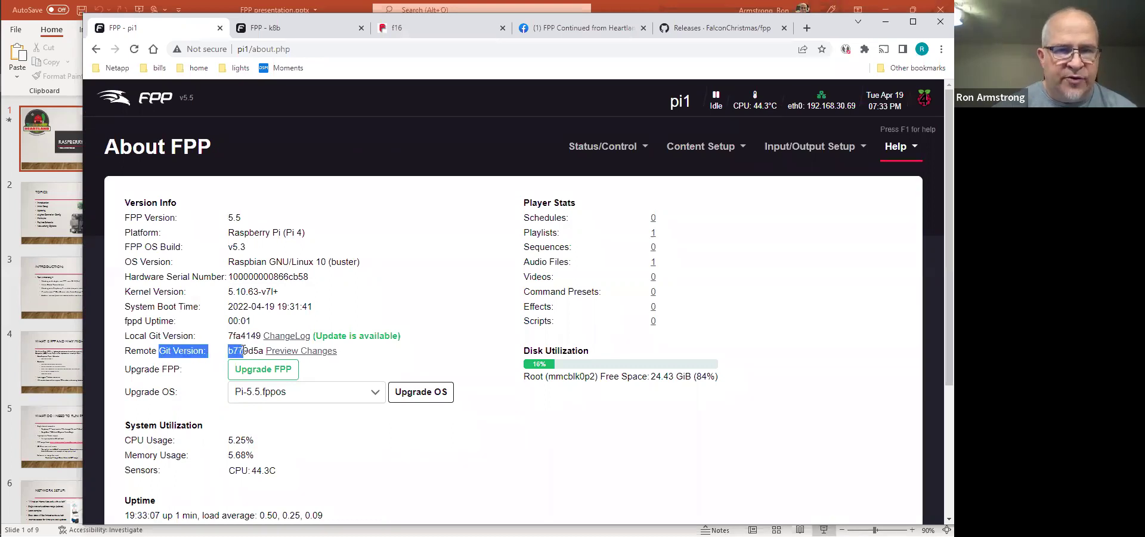
pyautogui.moveTo(418, 336); pyautogui.dragTo(320, 345)
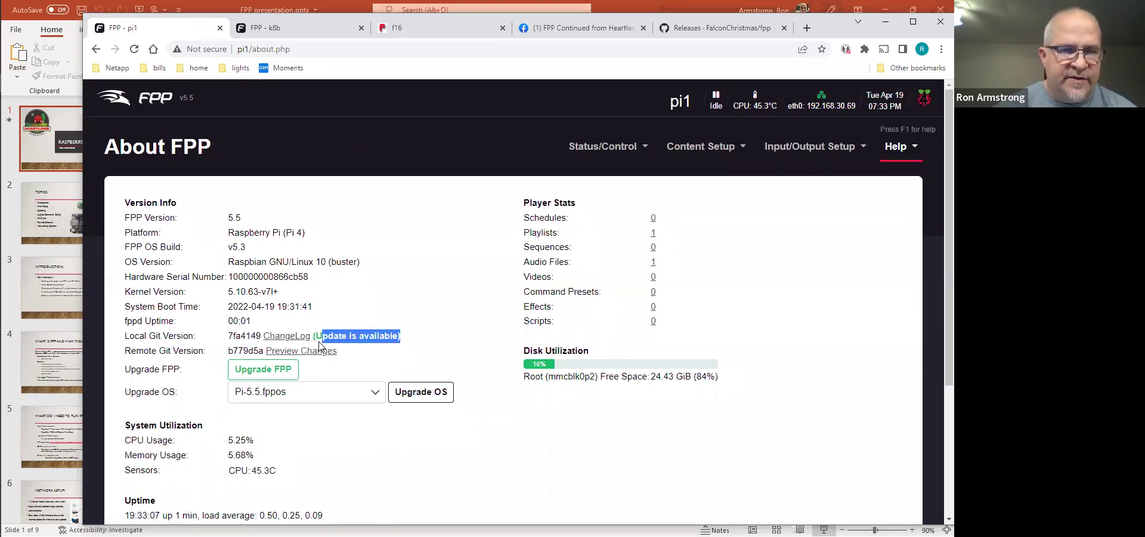
pyautogui.click(436, 316)
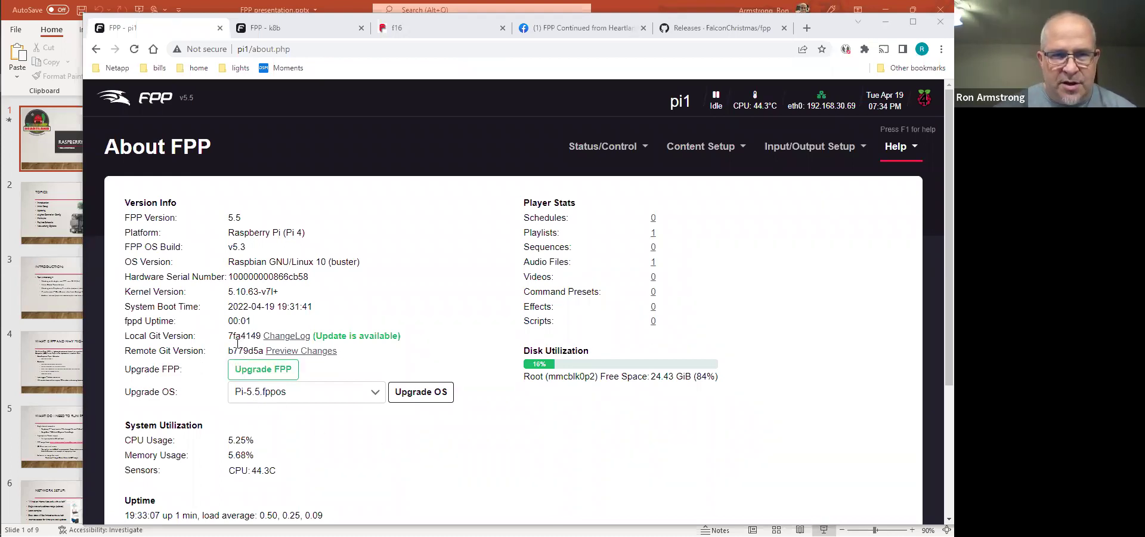
pyautogui.moveTo(415, 336); pyautogui.dragTo(315, 335)
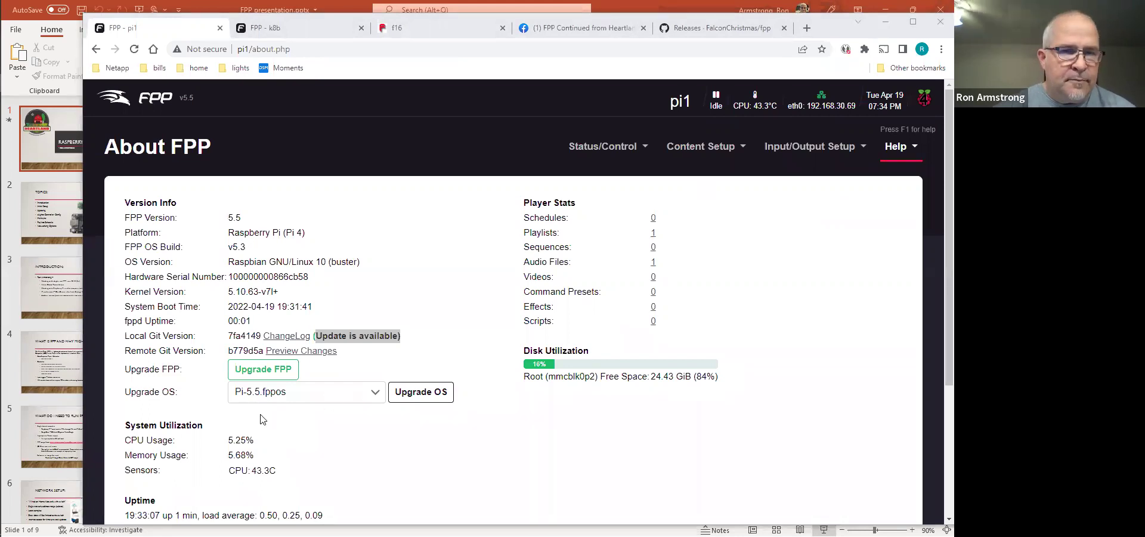
pyautogui.click(262, 375)
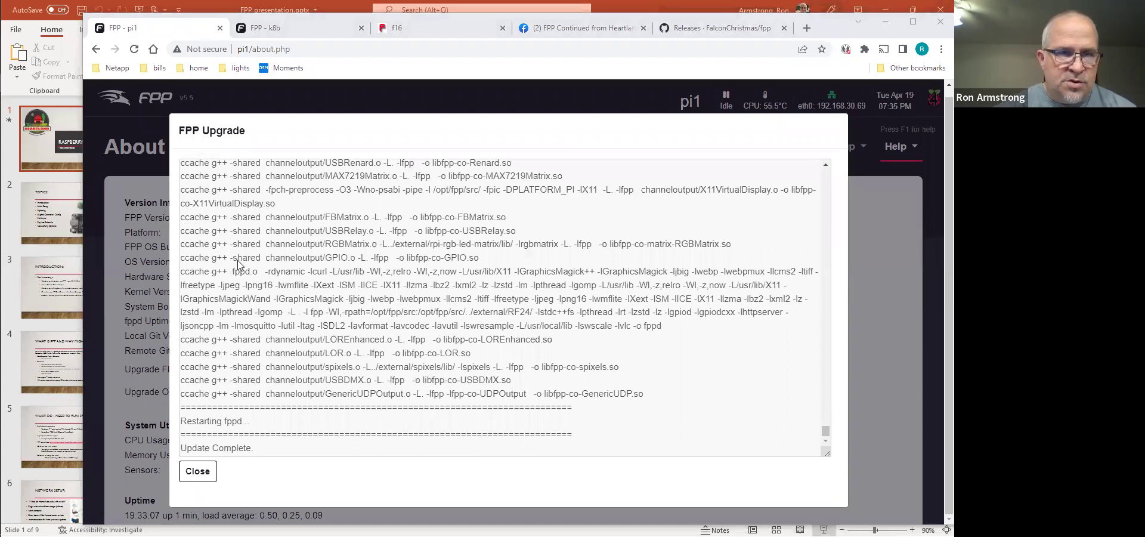
# - Check the fppd restart line, then close the log to show version 5.5-18-gb779d5a8
pyautogui.moveTo(191, 421); pyautogui.dragTo(269, 419)
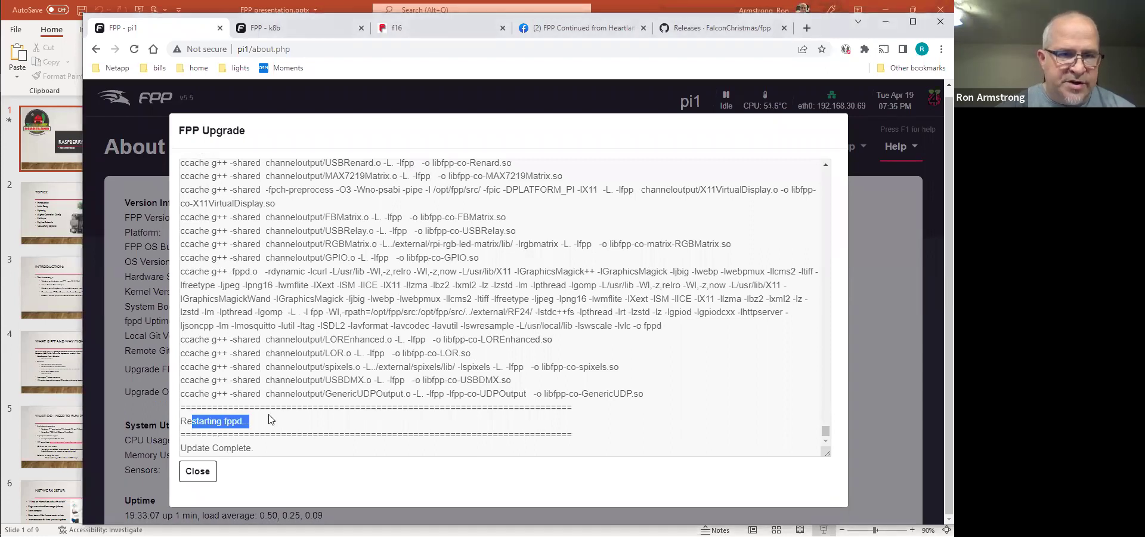
pyautogui.click(210, 481)
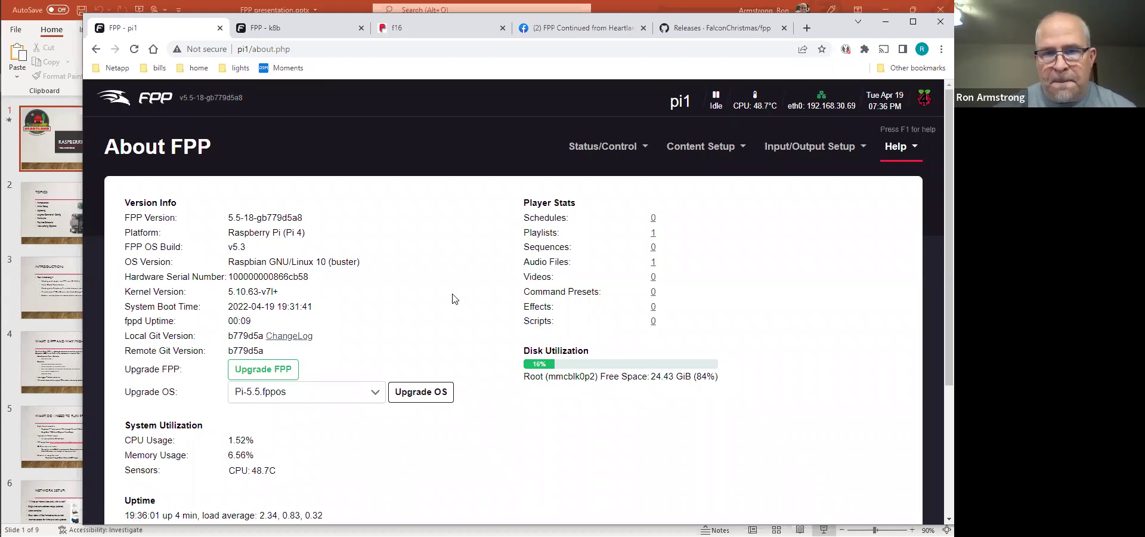
# - Scroll through the upgraded About FPP page to review it
pyautogui.scroll(-3, 455, 304)
pyautogui.scroll(3, 454, 305)
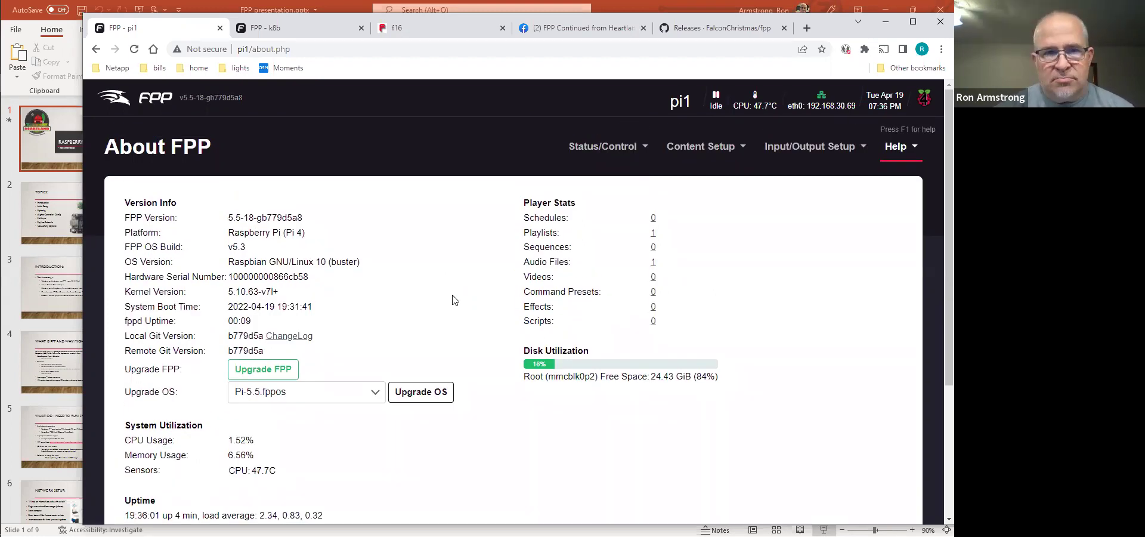
pyautogui.scroll(-3, 455, 300)
pyautogui.scroll(3, 455, 300)
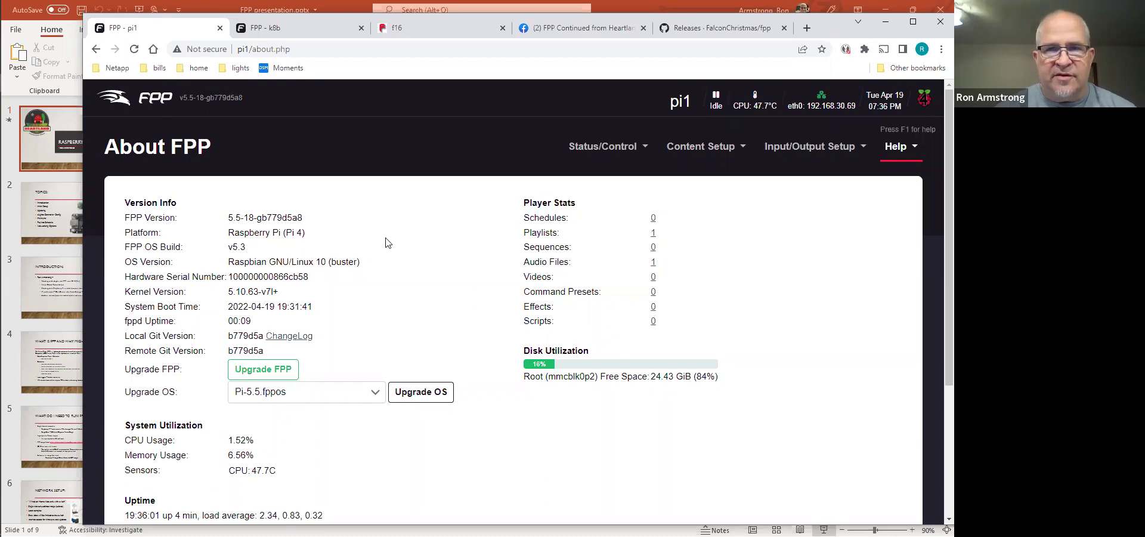
# - Switch windows and bring up the Facebook event tab listing the five agenda topics
pyautogui.hotkey('alt', 'Tab')
pyautogui.hotkey('alt', 'Tab')
pyautogui.hotkey('alt', 'Tab')
pyautogui.hotkey('alt', 'Tab')
pyautogui.hotkey('alt', 'Tab')
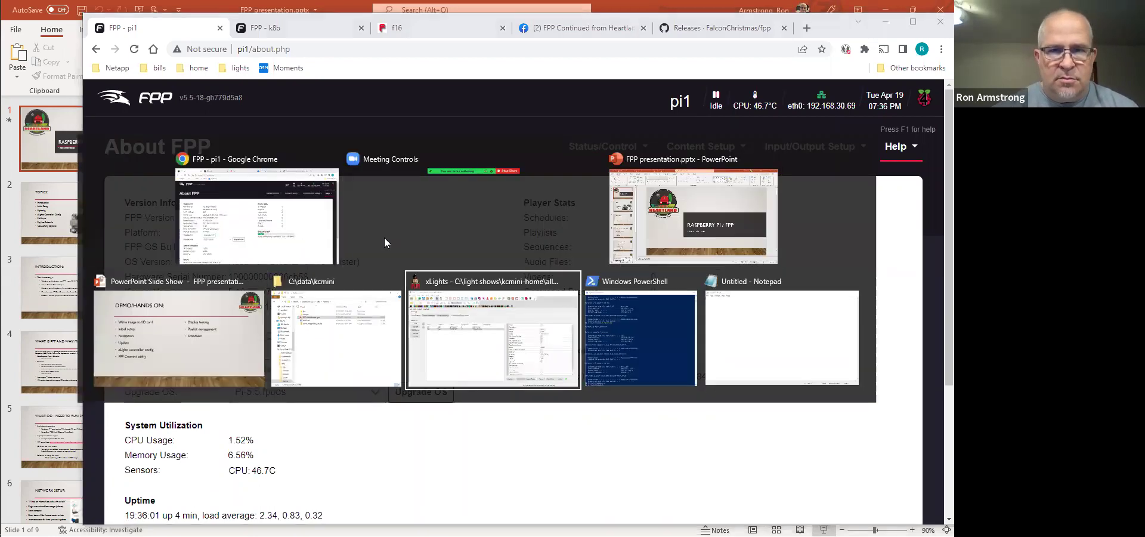
pyautogui.hotkey('alt', 'Tab')
pyautogui.hotkey('alt', 'Tab')
pyautogui.hotkey('alt', 'Tab')
pyautogui.hotkey('alt', 'Tab')
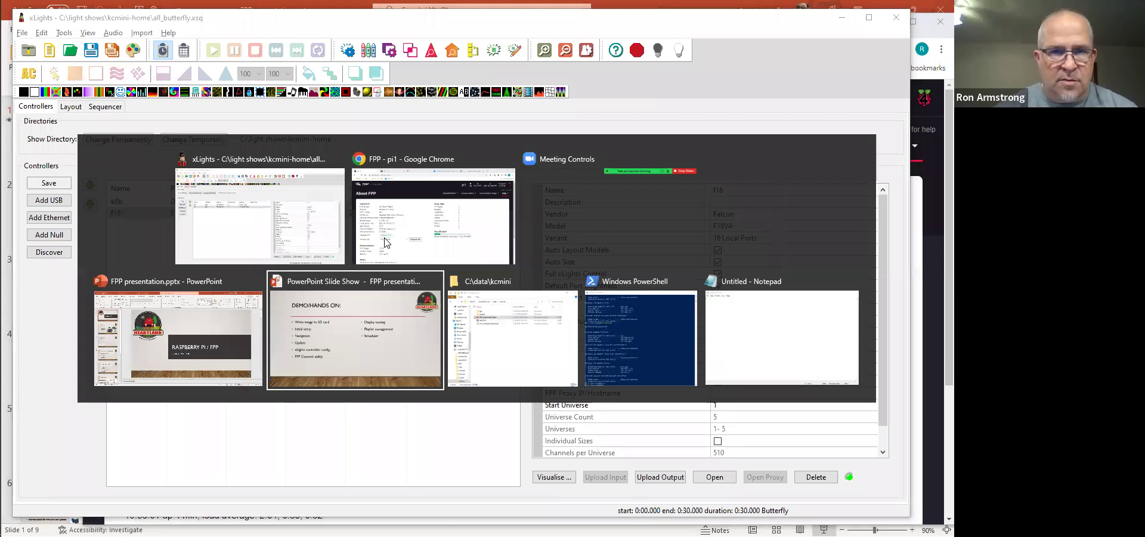
pyautogui.click(406, 230)
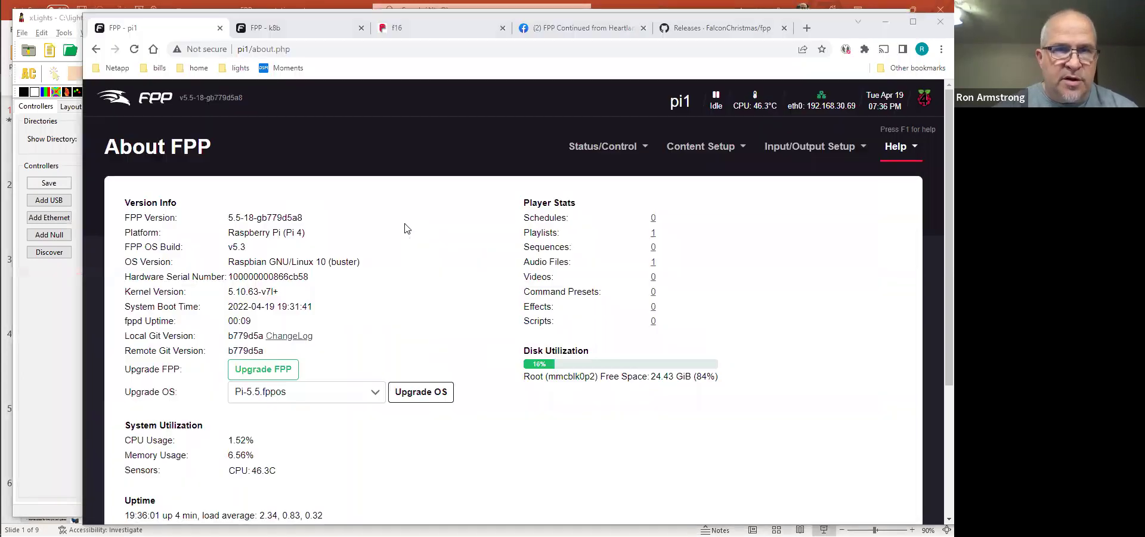
pyautogui.click(585, 28)
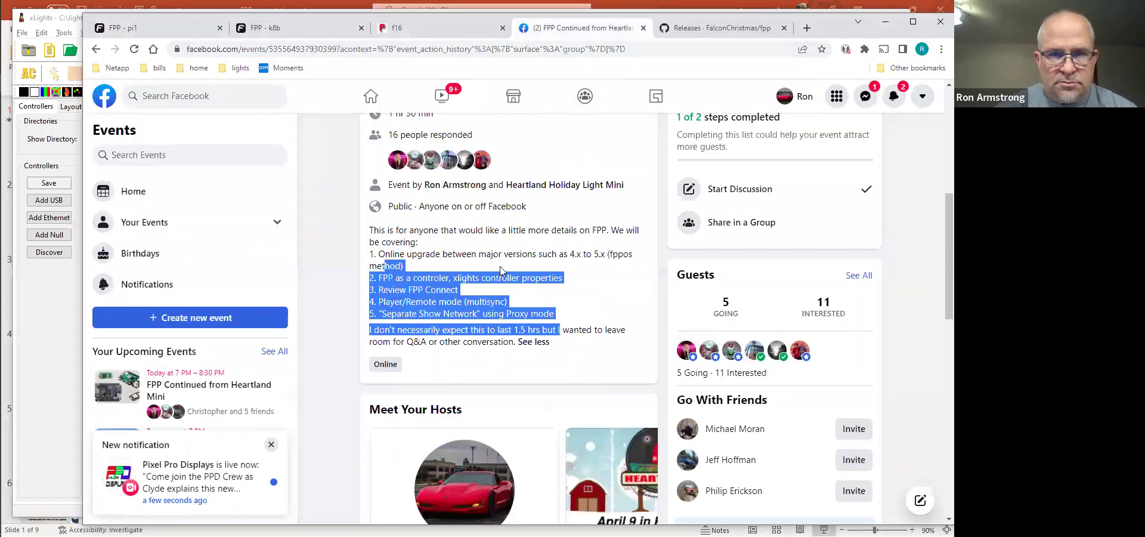
# - Highlight agenda line 2 about controller properties, then switch to the xLights Controllers window
pyautogui.click(440, 275)
pyautogui.moveTo(405, 266); pyautogui.dragTo(358, 255)
pyautogui.moveTo(563, 279); pyautogui.dragTo(366, 282)
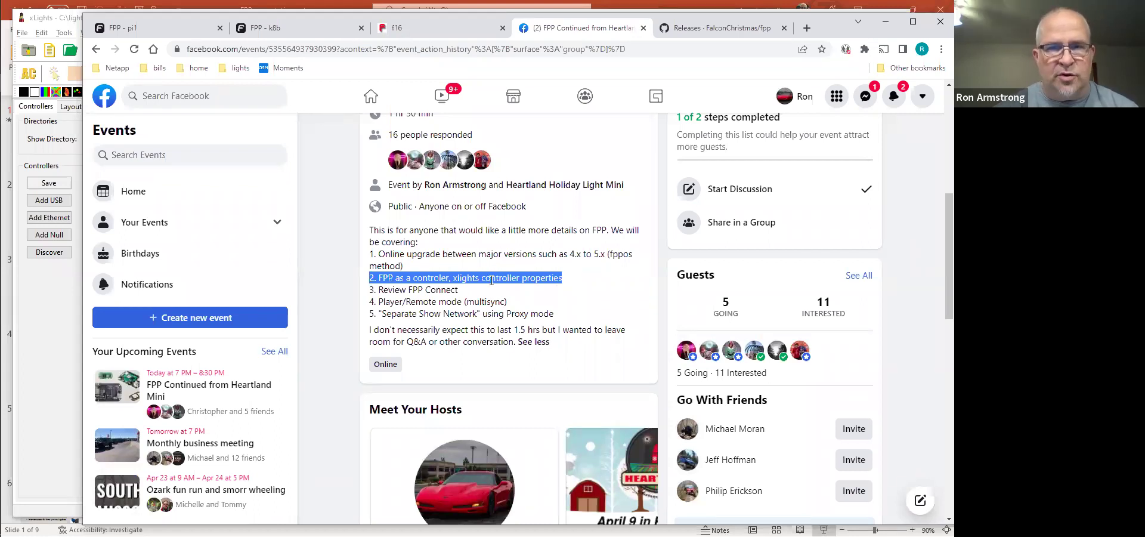
pyautogui.hotkey('alt', 'Tab')
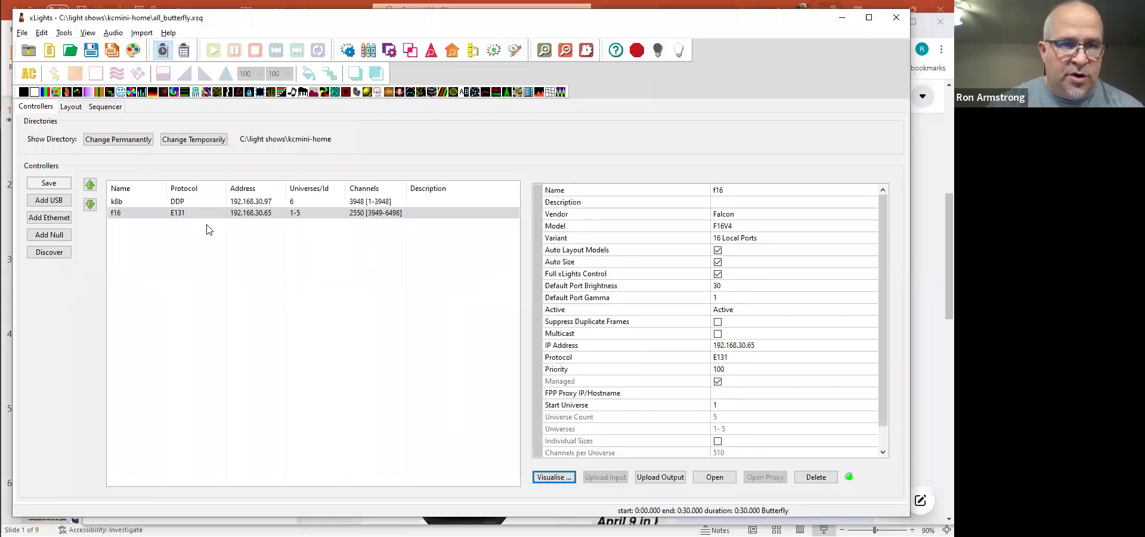
# - Select k8b, keep KulpLights as its vendor, and list the available Kulp models with K8-B
pyautogui.click(197, 200)
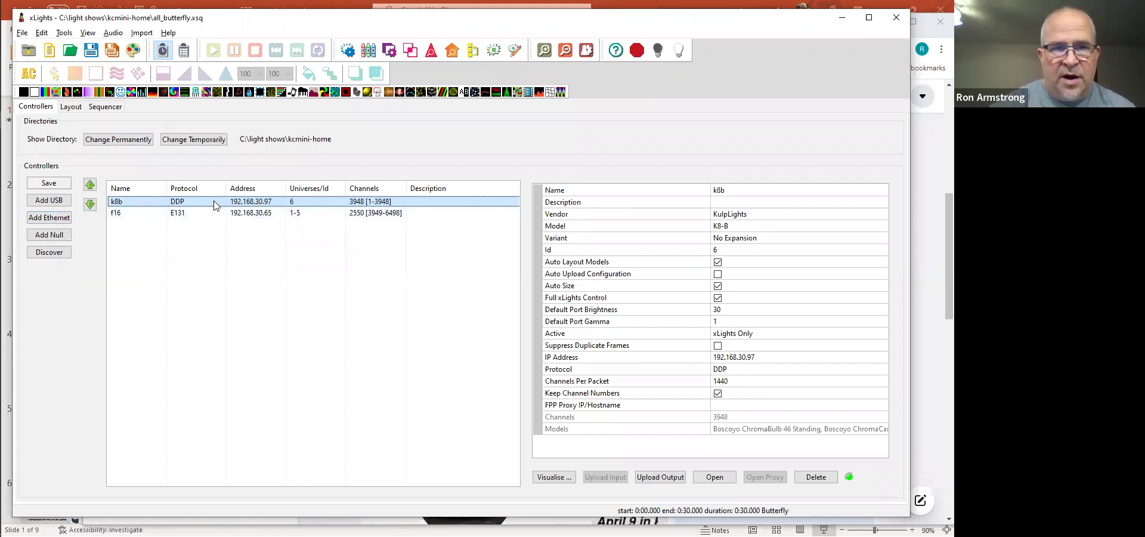
pyautogui.click(598, 216)
pyautogui.click(737, 217)
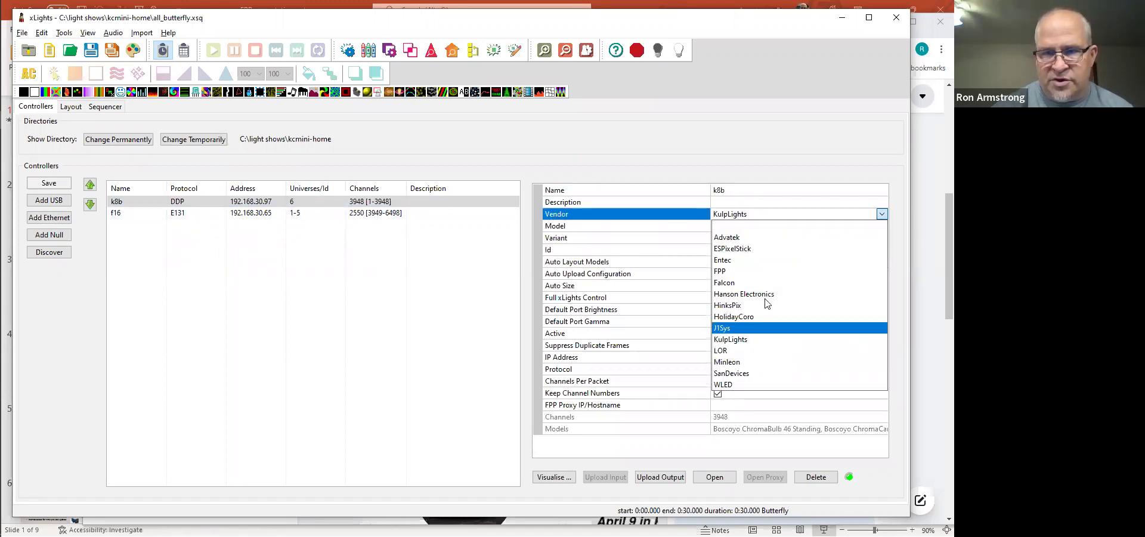
pyautogui.click(756, 339)
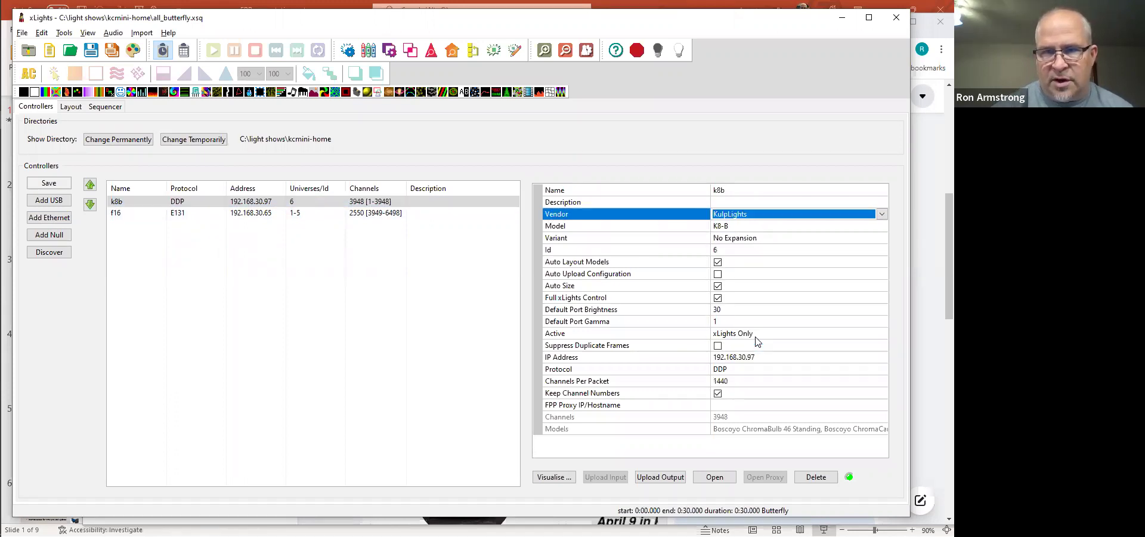
pyautogui.click(760, 230)
pyautogui.click(758, 232)
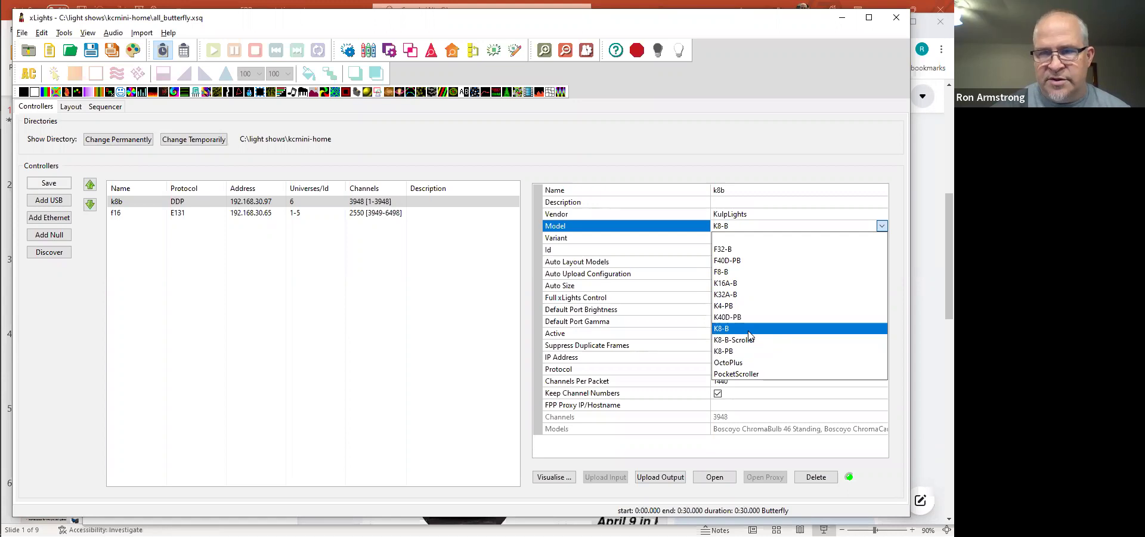
pyautogui.click(750, 329)
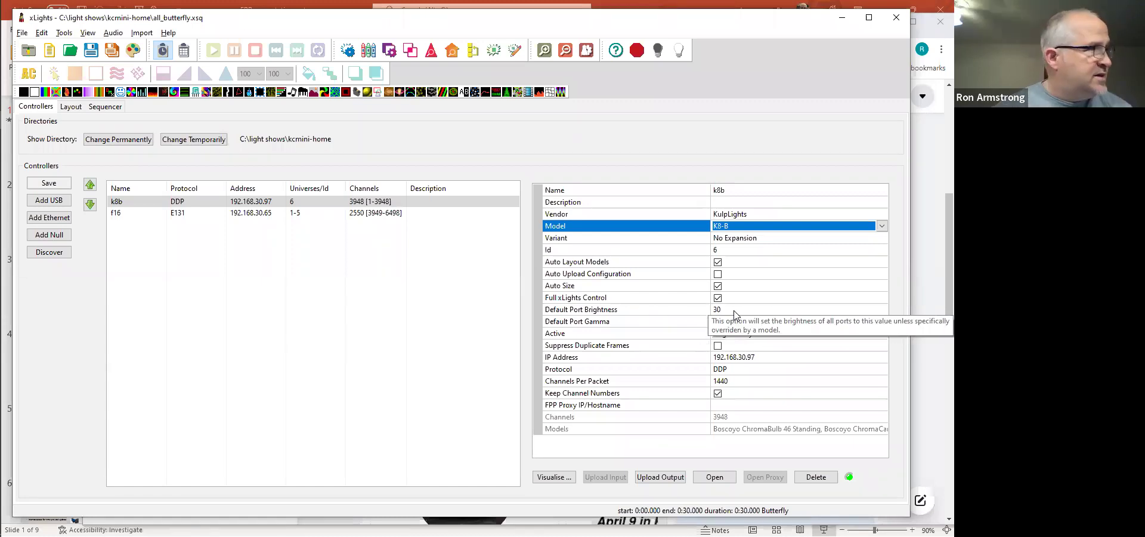
# - Check k8b's default port brightness of 30, then list the choices for its Active setting
pyautogui.click(734, 310)
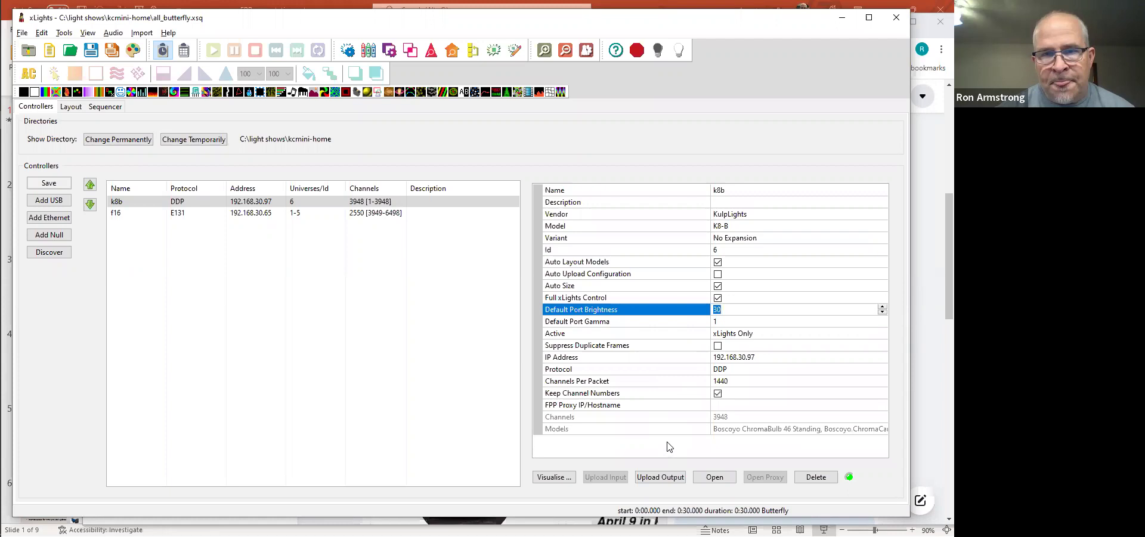
pyautogui.click(600, 335)
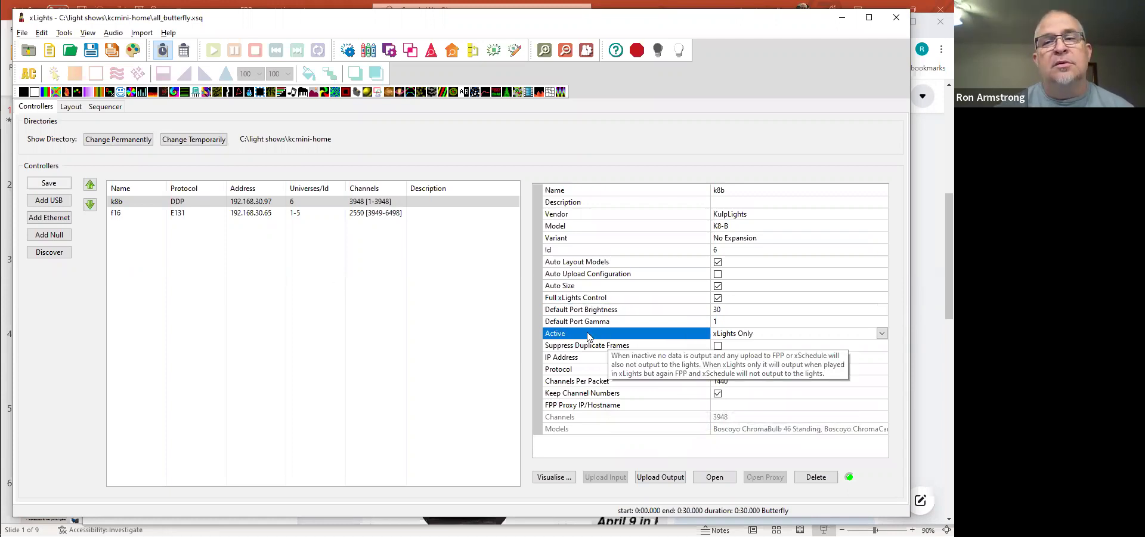
pyautogui.click(787, 335)
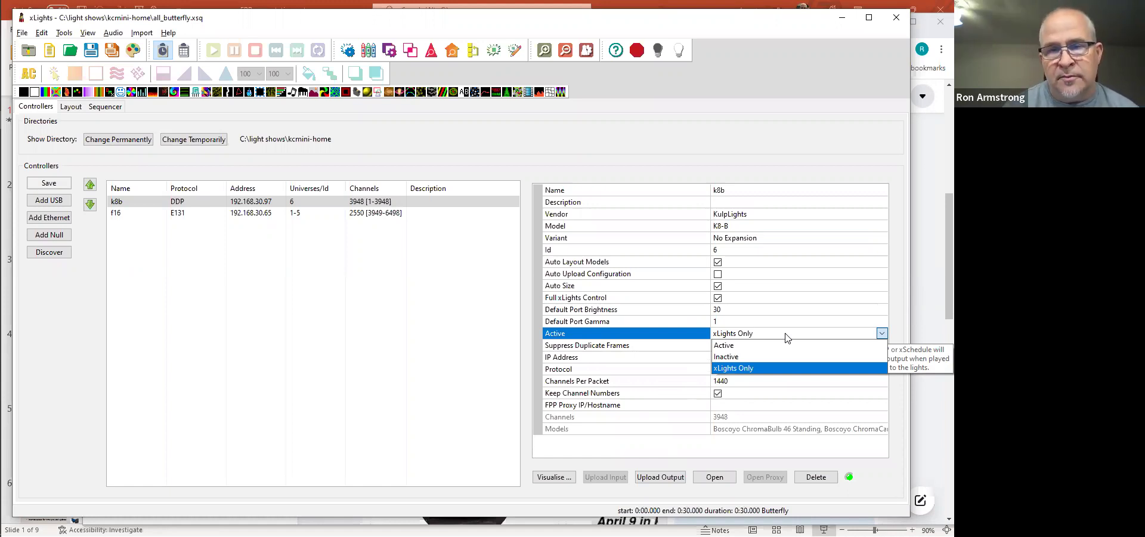
# - Switch k8b's Active setting to Active, then Inactive, and finally back to xLights Only
pyautogui.click(745, 345)
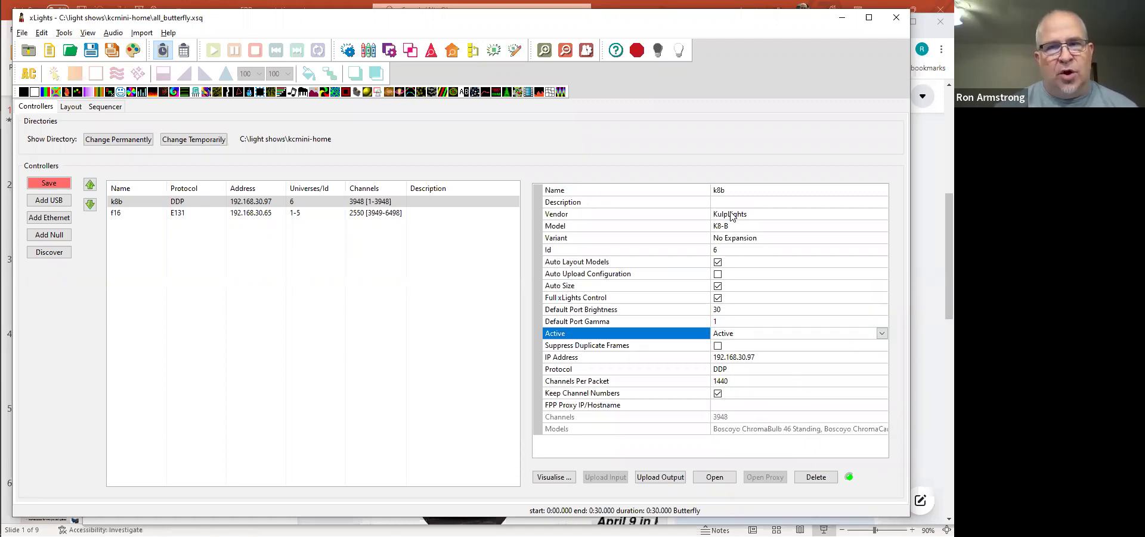
pyautogui.click(763, 334)
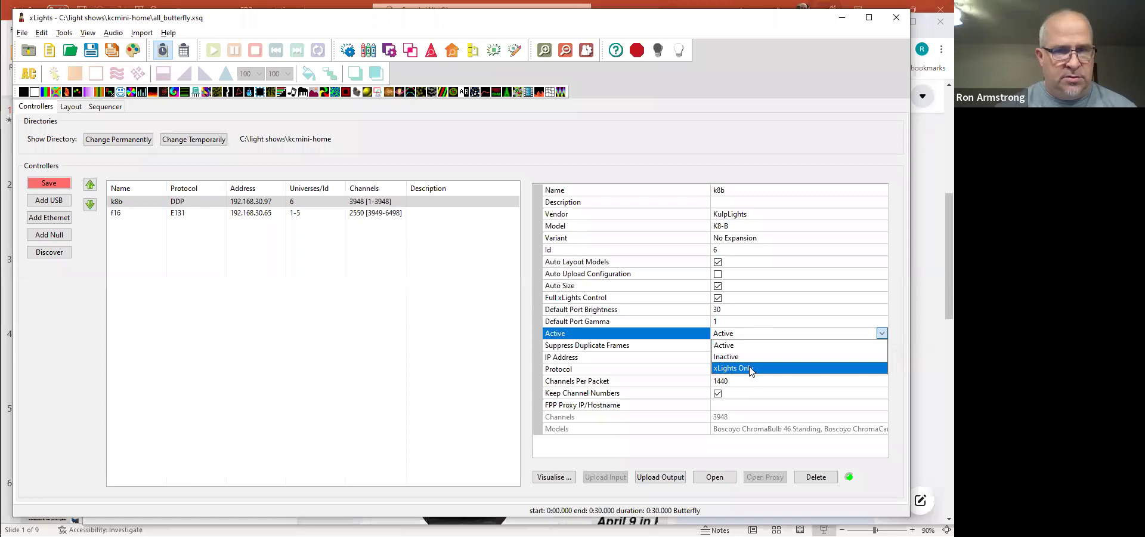
pyautogui.click(746, 356)
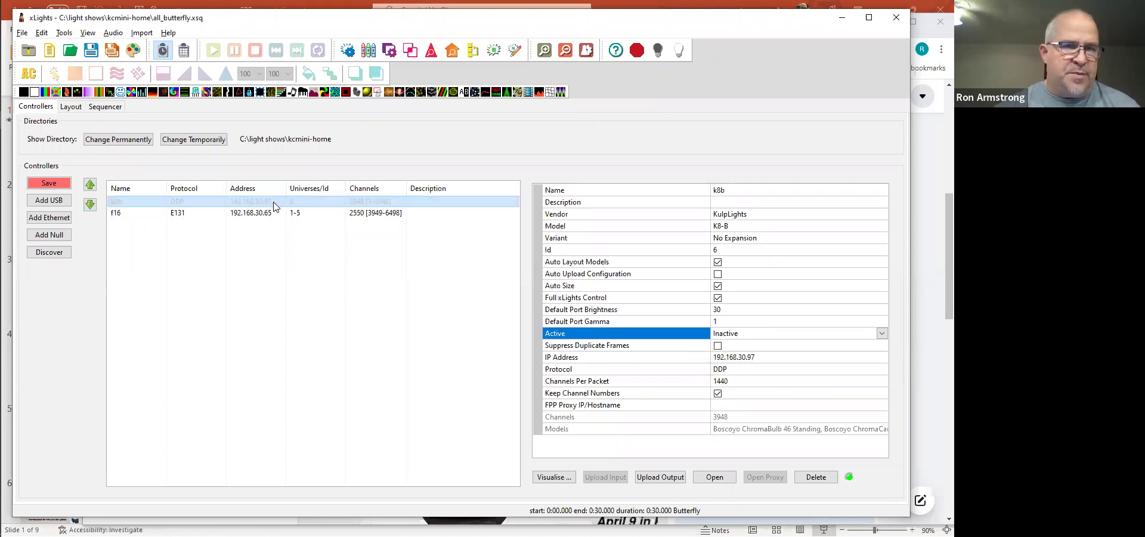
pyautogui.click(739, 336)
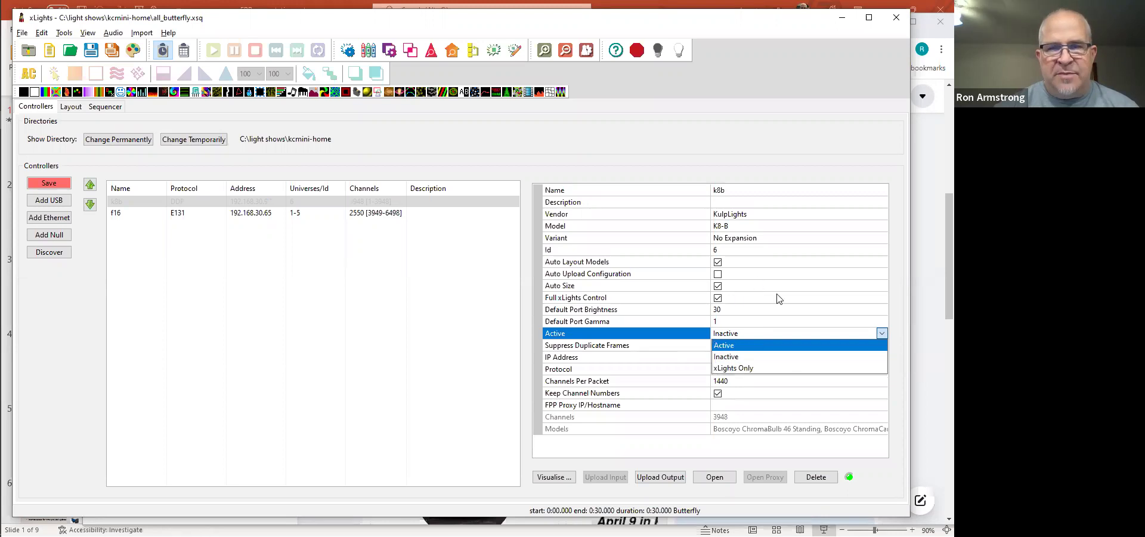
pyautogui.click(765, 368)
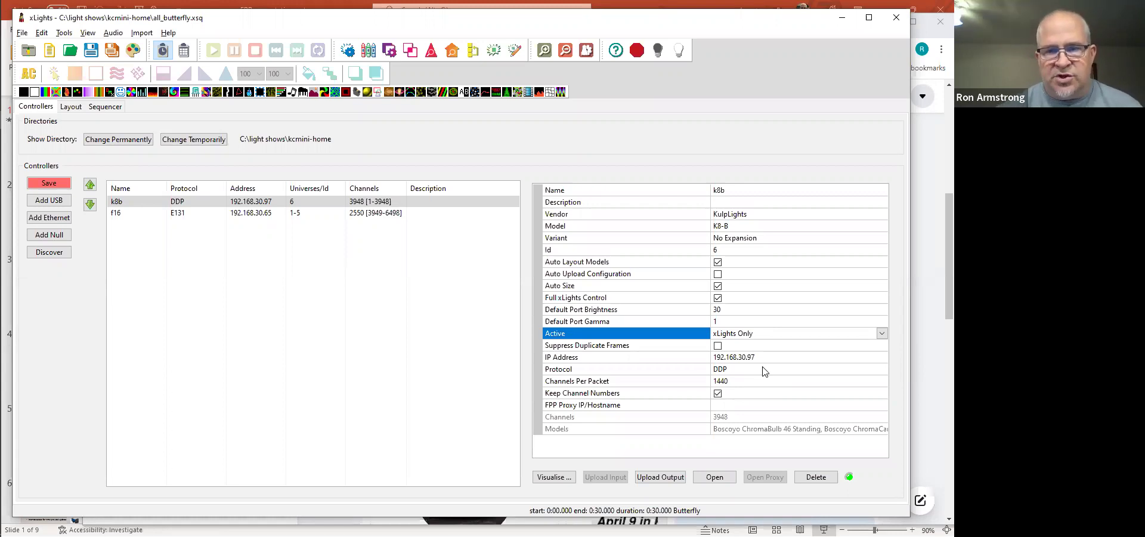
pyautogui.moveTo(744, 338)
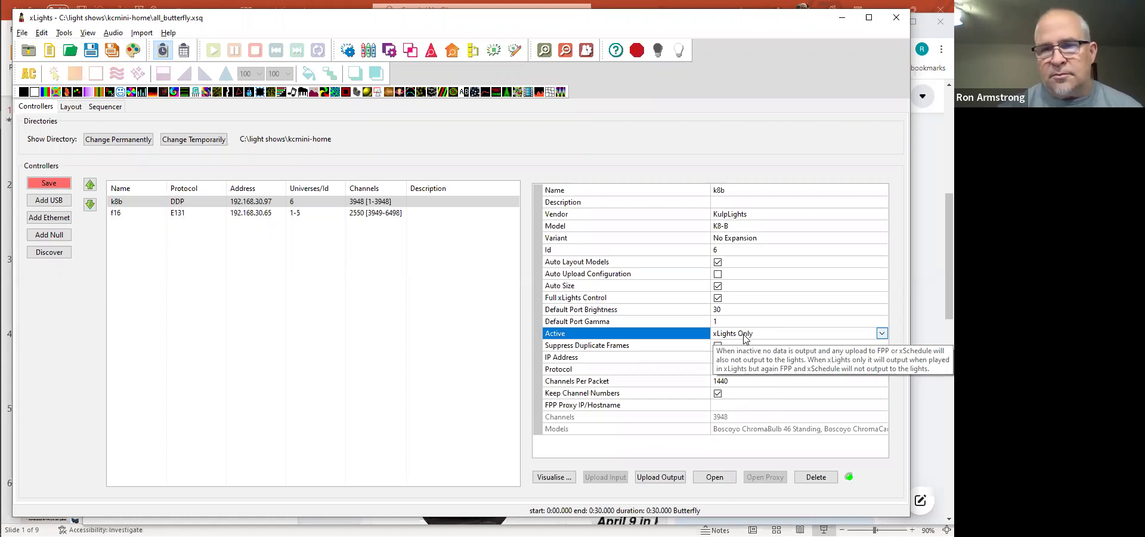
pyautogui.moveTo(811, 385)
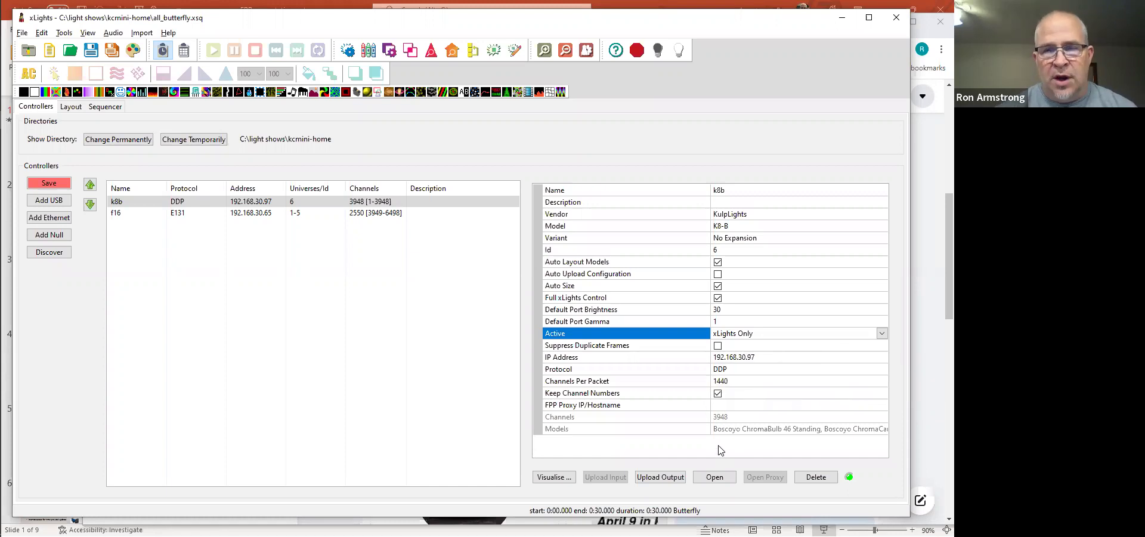
pyautogui.click(777, 357)
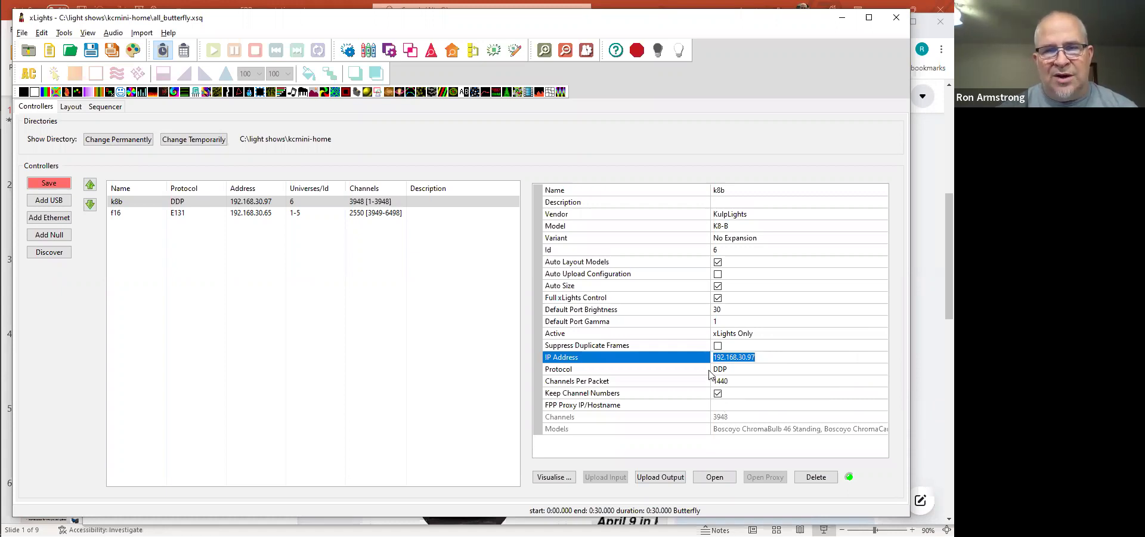
pyautogui.click(751, 371)
pyautogui.click(752, 371)
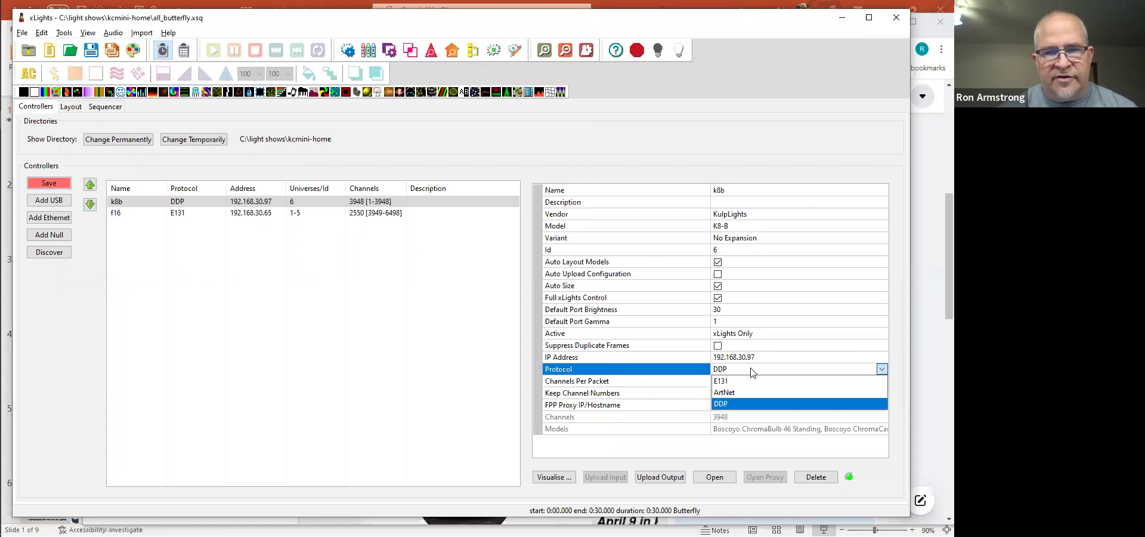
pyautogui.click(748, 403)
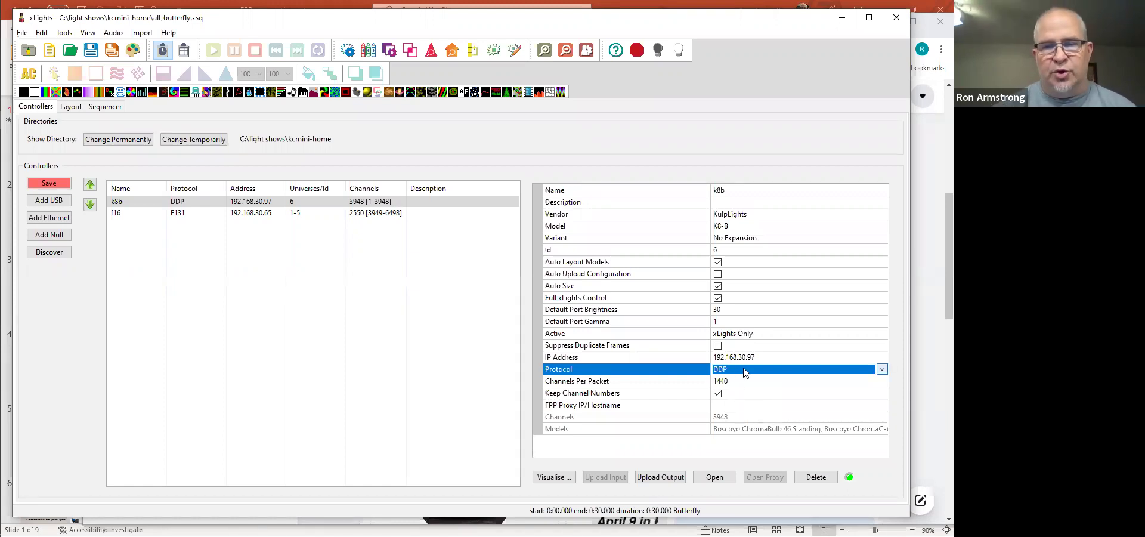
pyautogui.click(744, 372)
pyautogui.click(743, 372)
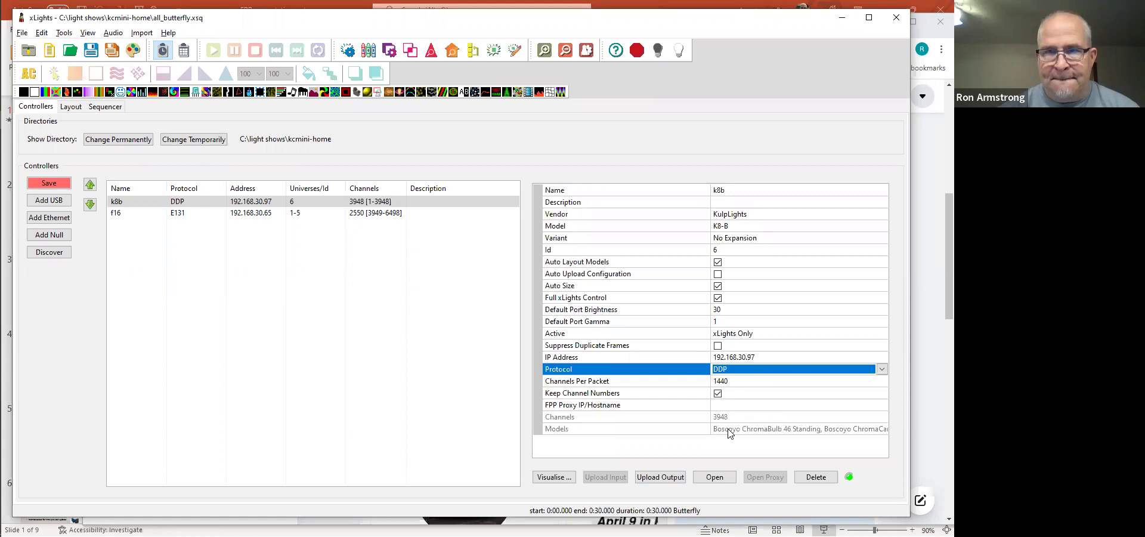
pyautogui.click(301, 201)
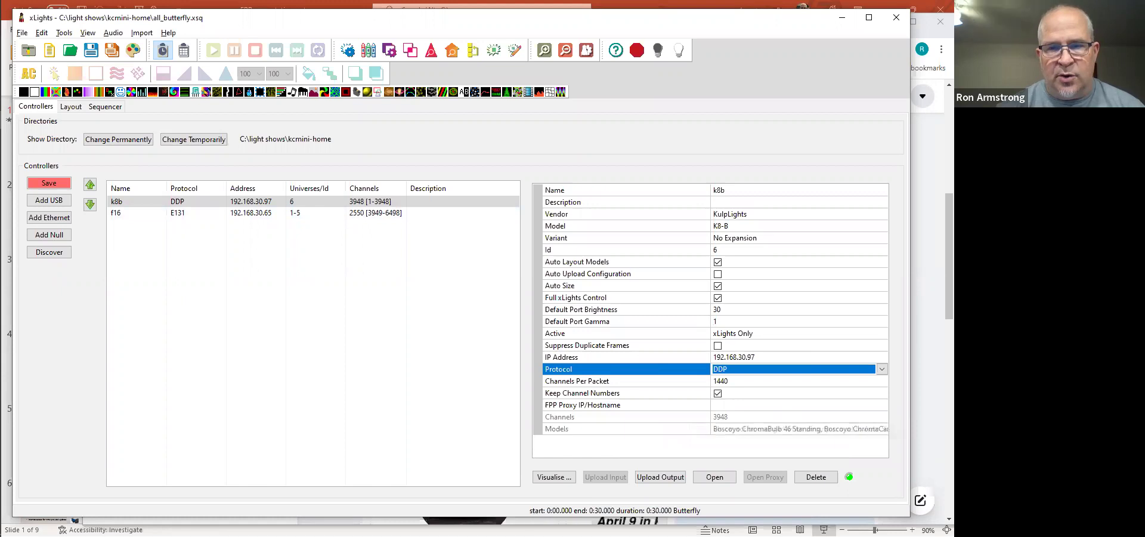
# - Open k8b's port visualizer and scroll through its ports, down to pixel ports 8–20 with 0 pixels
pyautogui.click(560, 477)
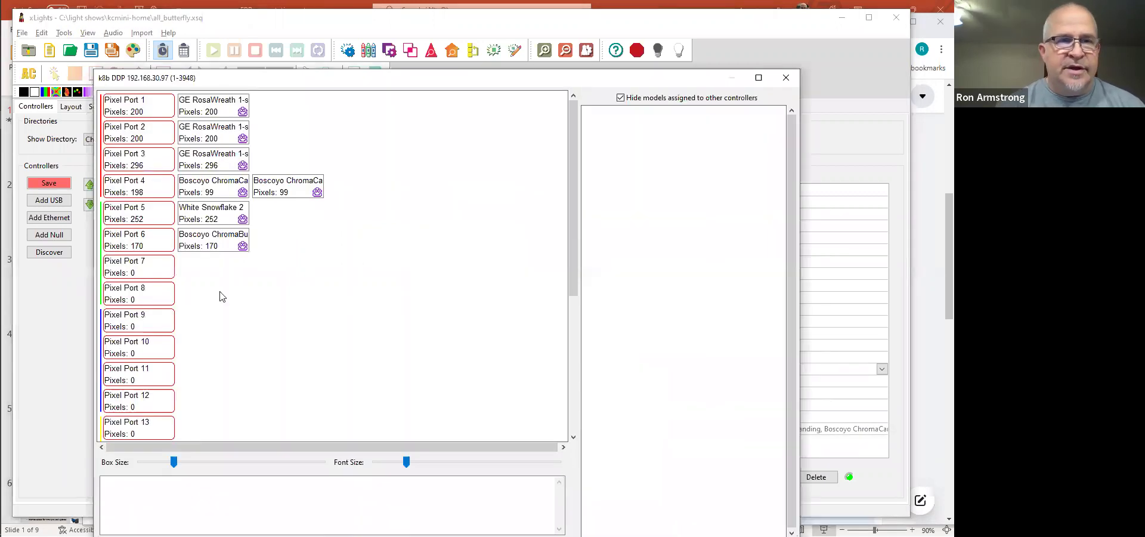
pyautogui.moveTo(136, 112)
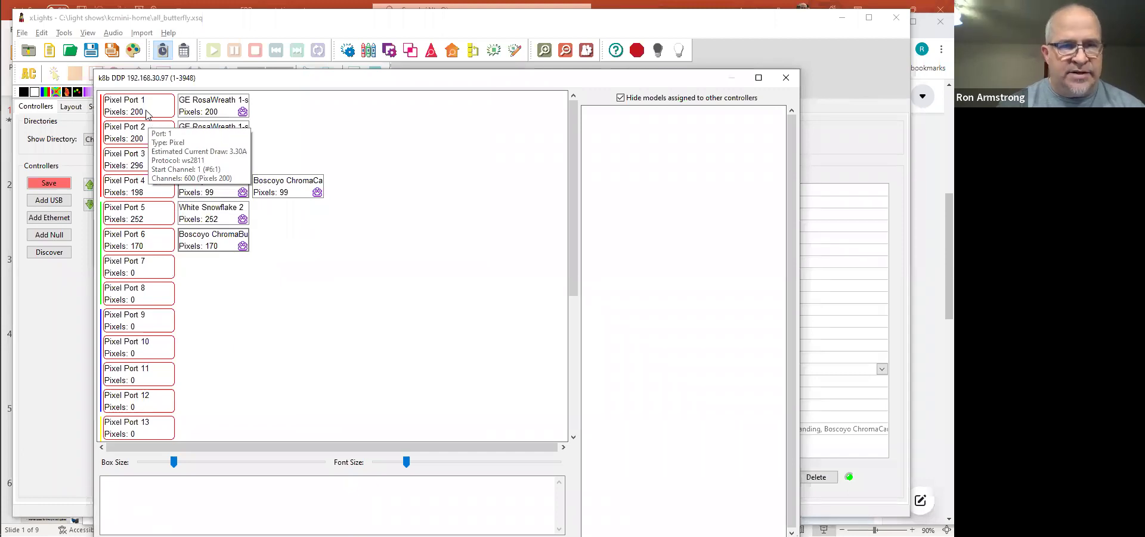
pyautogui.moveTo(144, 299)
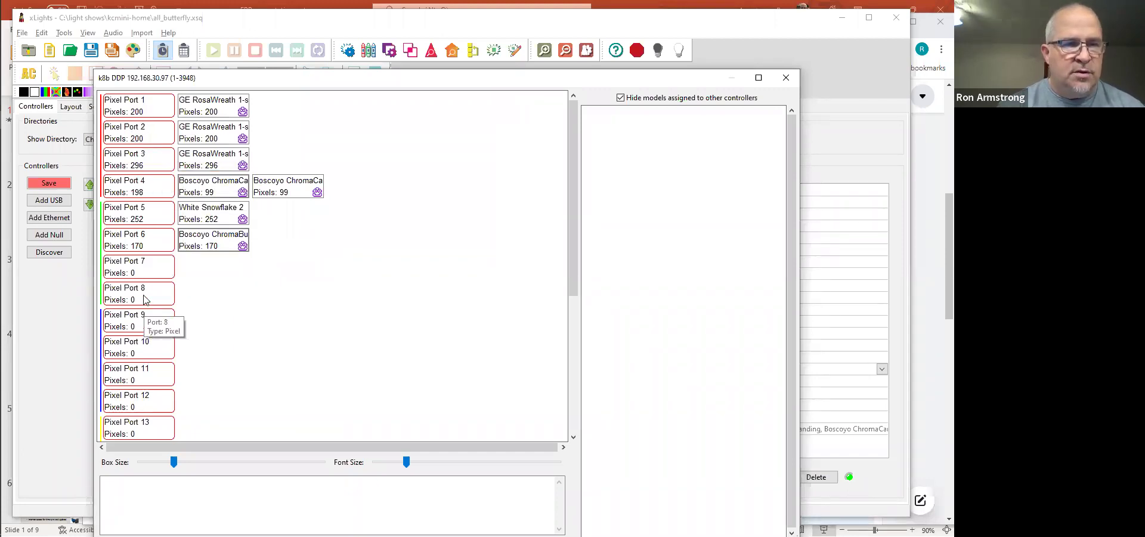
pyautogui.scroll(-3, 145, 299)
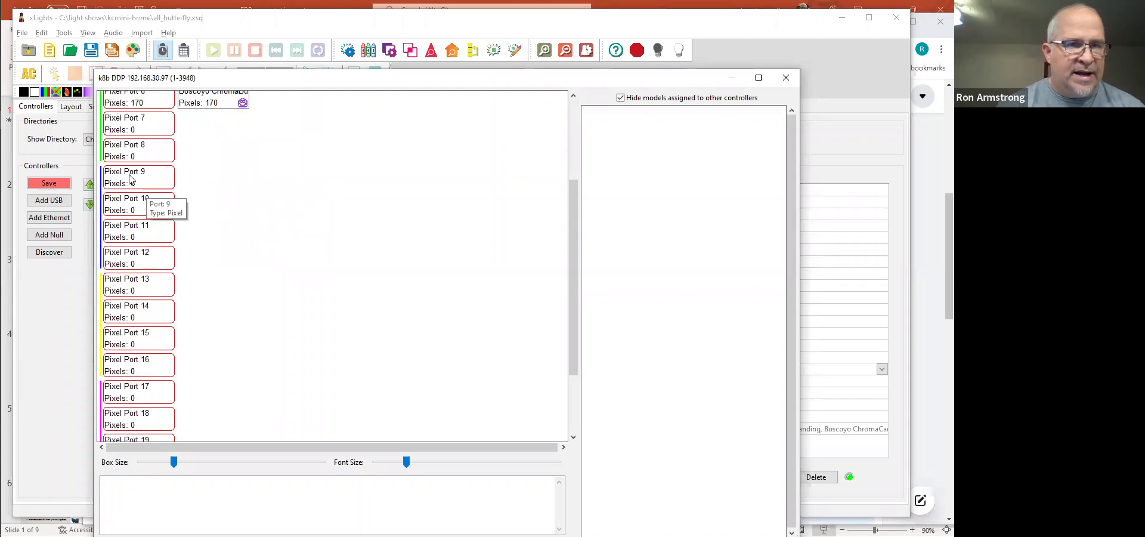
pyautogui.moveTo(159, 256)
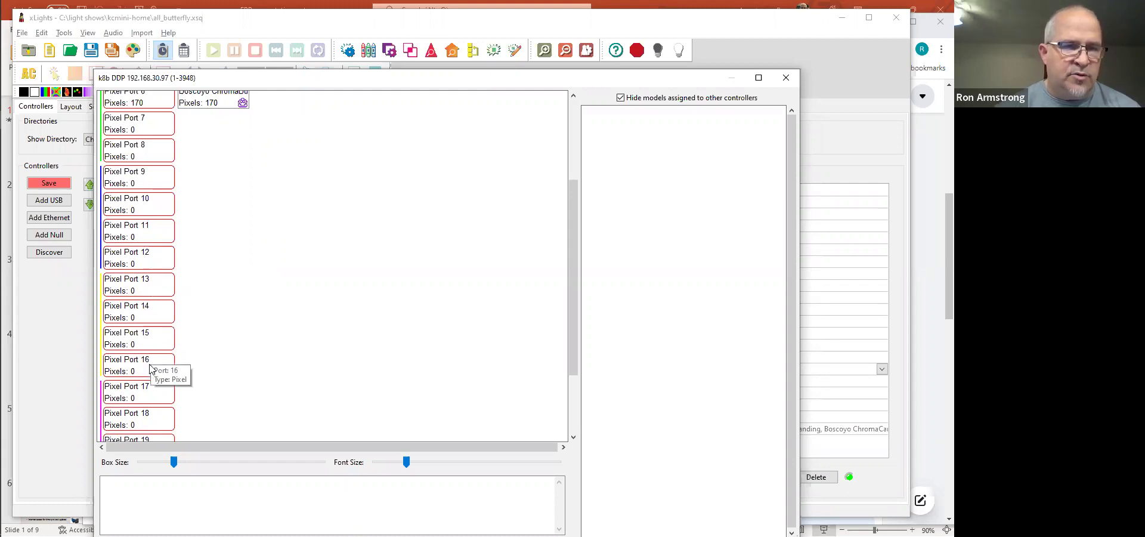
pyautogui.scroll(-3, 150, 368)
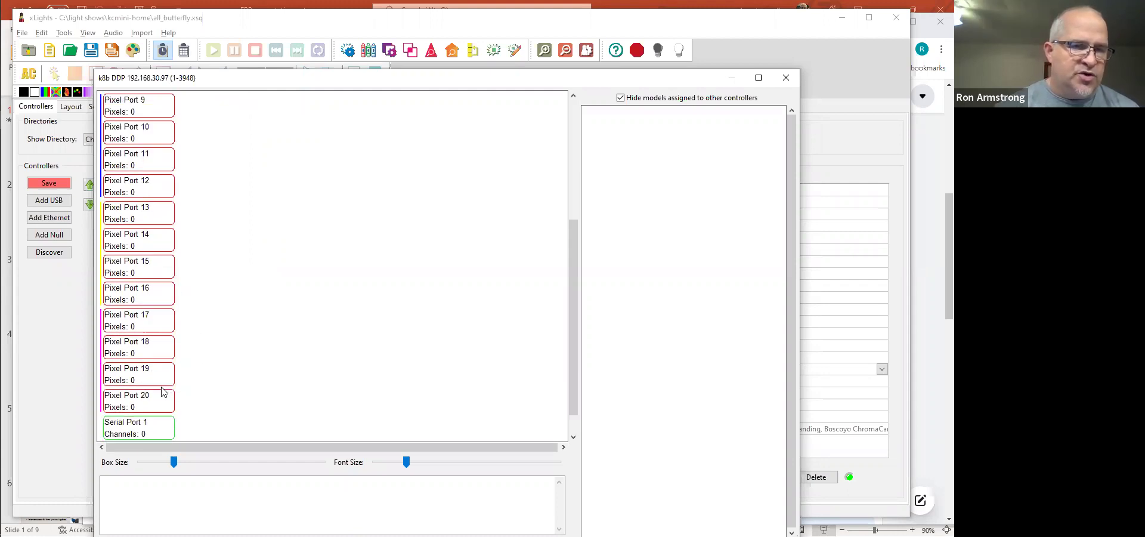
pyautogui.scroll(-1, 162, 393)
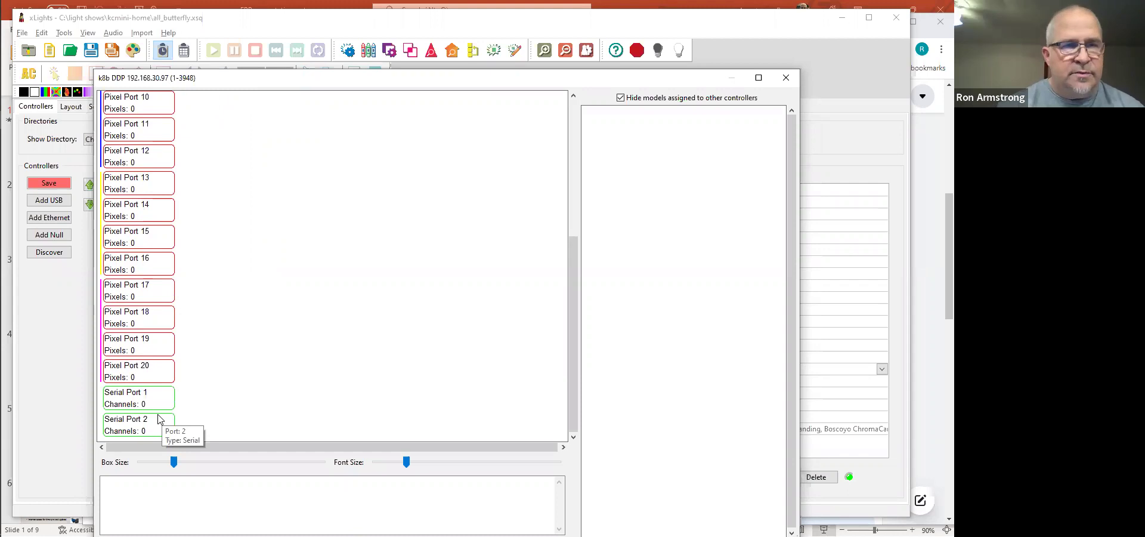
pyautogui.scroll(2, 173, 346)
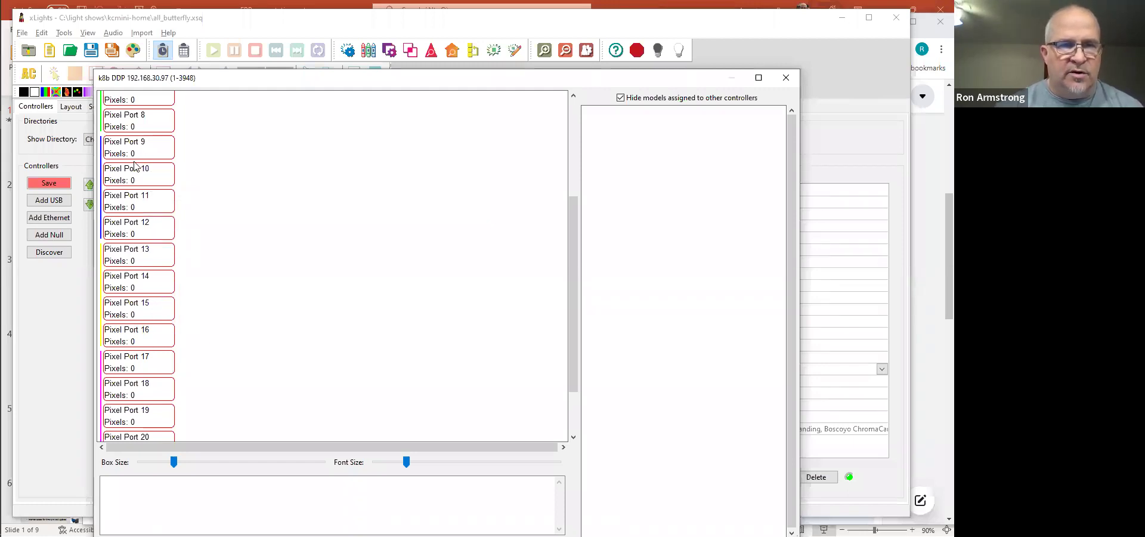
pyautogui.scroll(-3, 266, 391)
pyautogui.scroll(6, 261, 386)
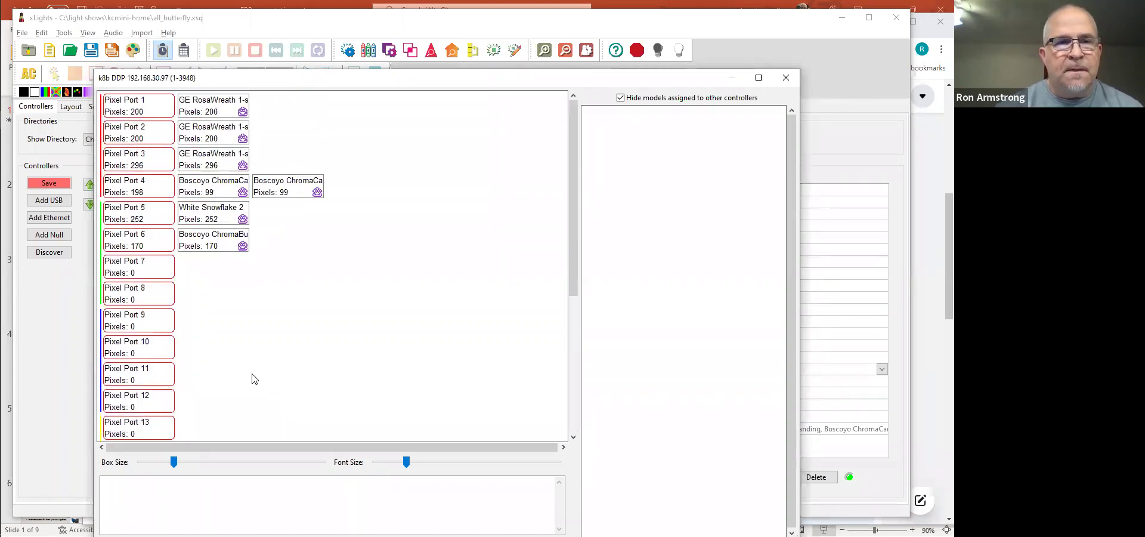
pyautogui.moveTo(215, 240); pyautogui.dragTo(626, 230)
pyautogui.moveTo(618, 129); pyautogui.dragTo(206, 245)
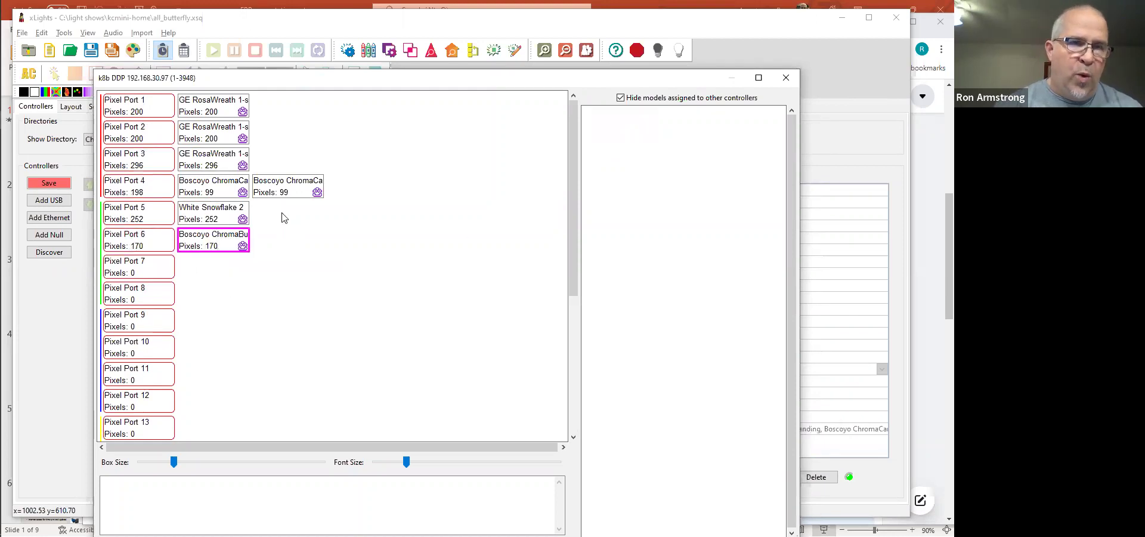
pyautogui.moveTo(170, 137)
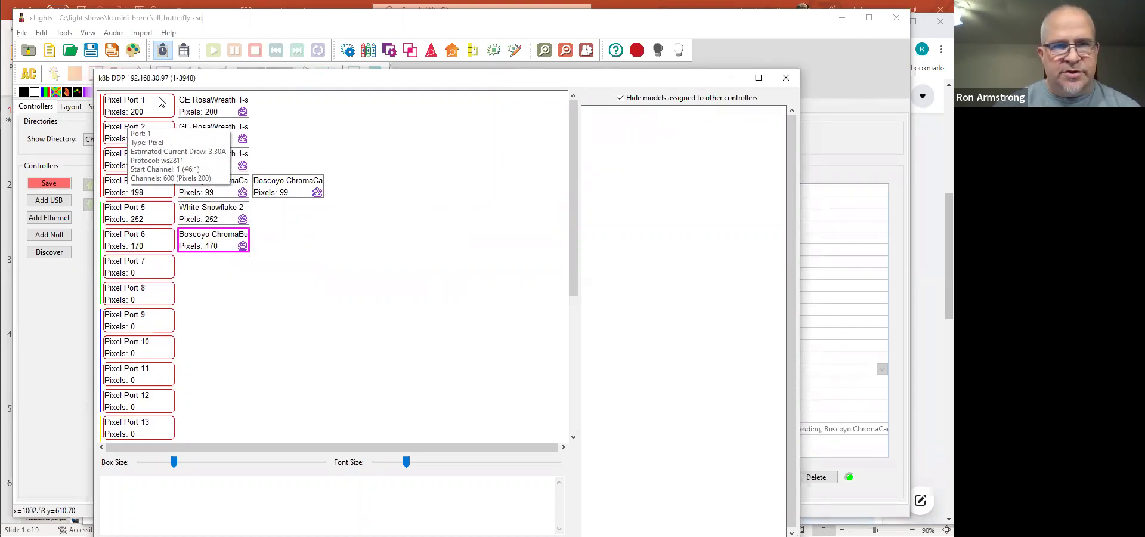
pyautogui.moveTo(201, 128)
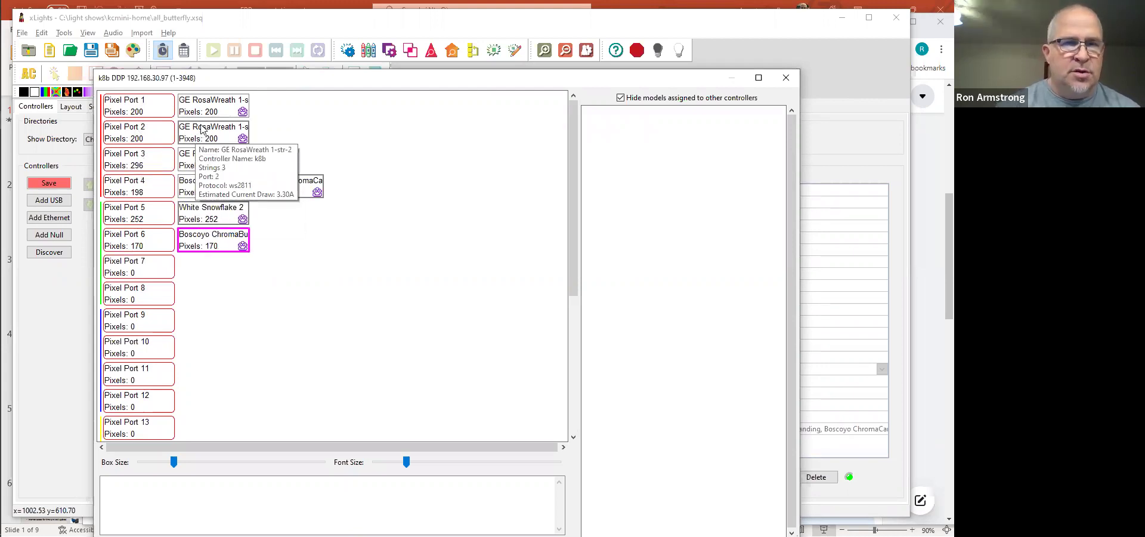
pyautogui.moveTo(207, 238)
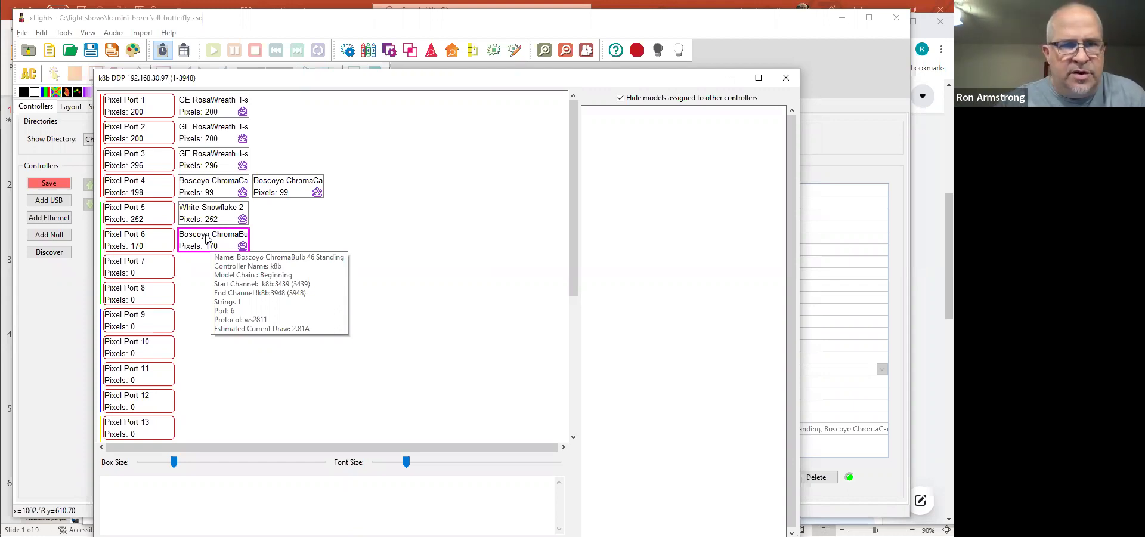
pyautogui.moveTo(137, 248)
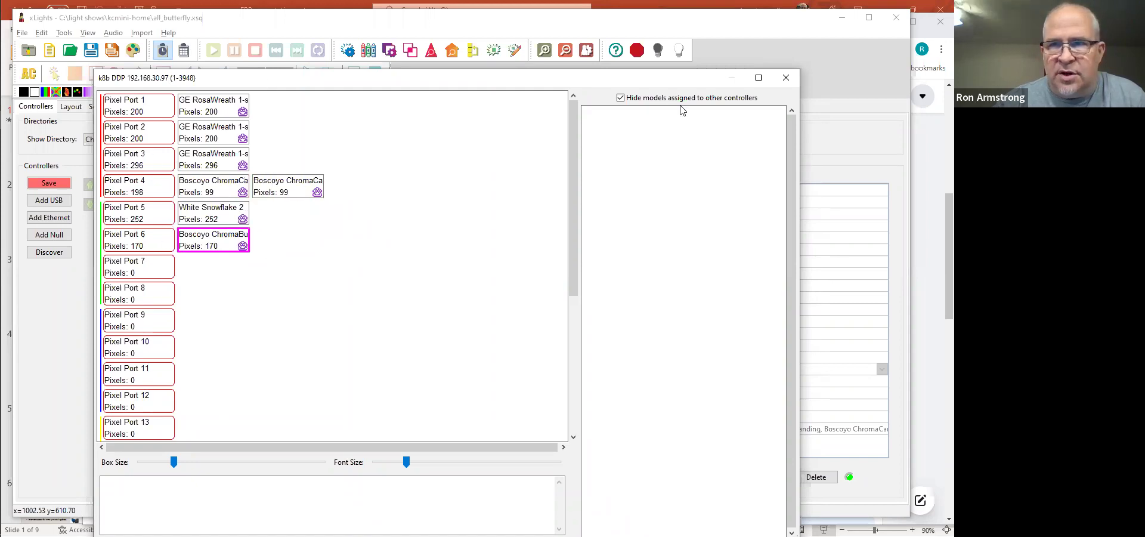
# - Close the k8b port layout and select the f16 Falcon F16V4 controller to view its properties
pyautogui.click(785, 77)
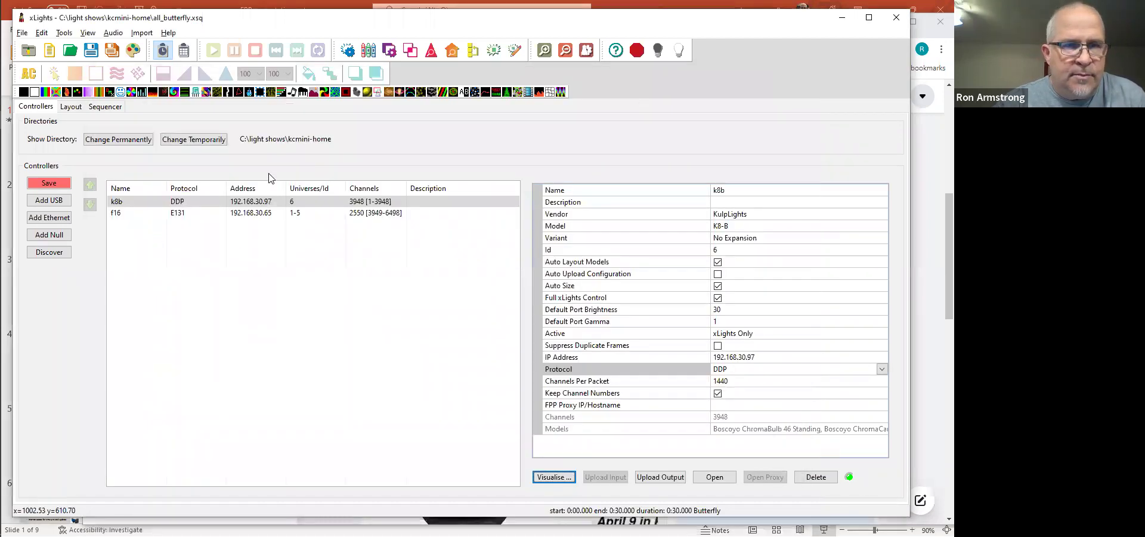
pyautogui.click(255, 213)
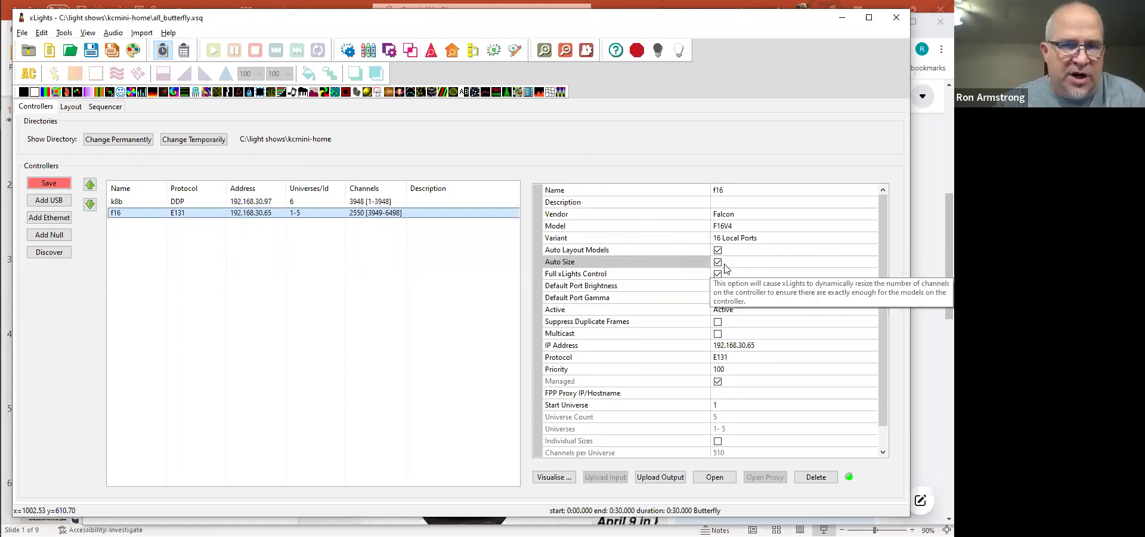
# - Review f16's port visualizer with Showstopper Snowflake models on ports 14–16, then close it
pyautogui.click(553, 477)
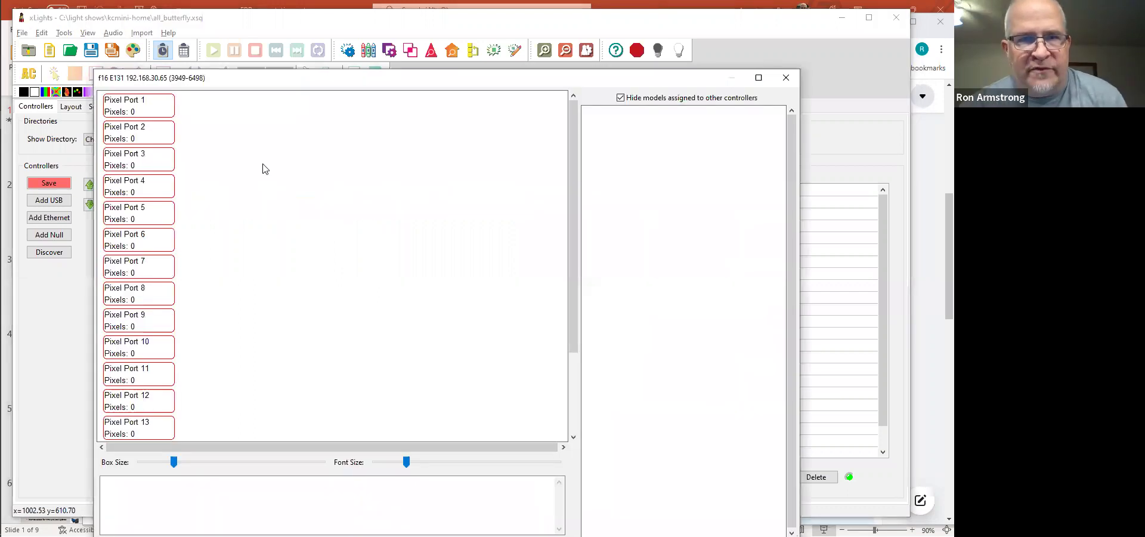
pyautogui.moveTo(576, 239); pyautogui.dragTo(567, 369)
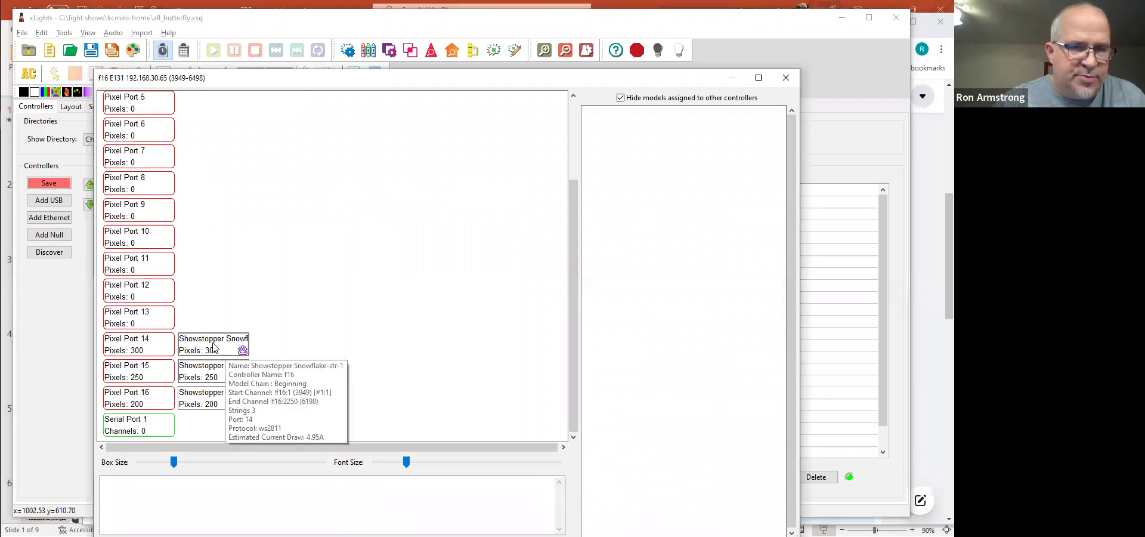
pyautogui.moveTo(218, 365)
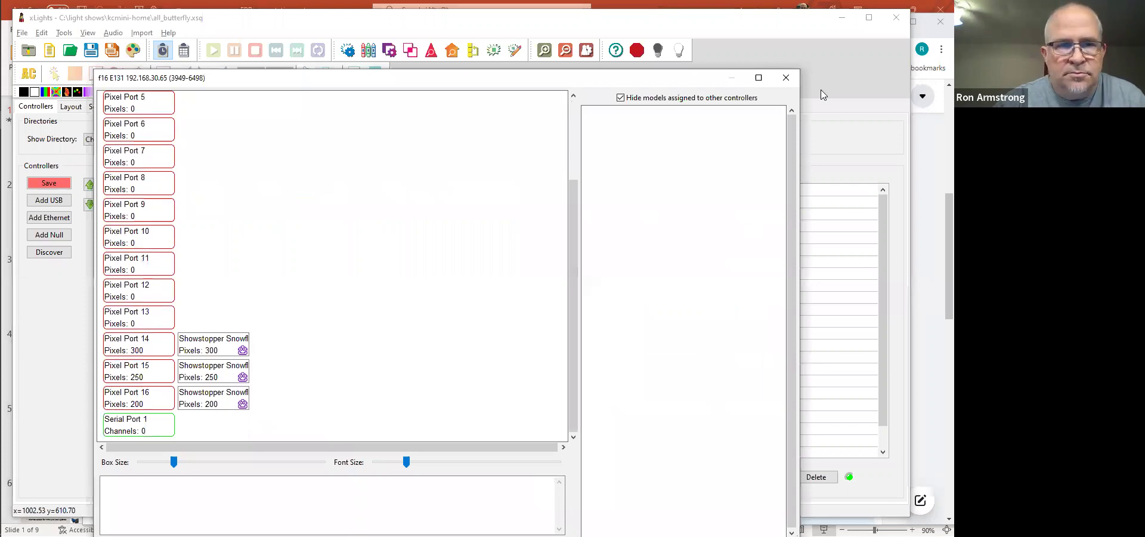
pyautogui.press('Escape')
pyautogui.click(660, 477)
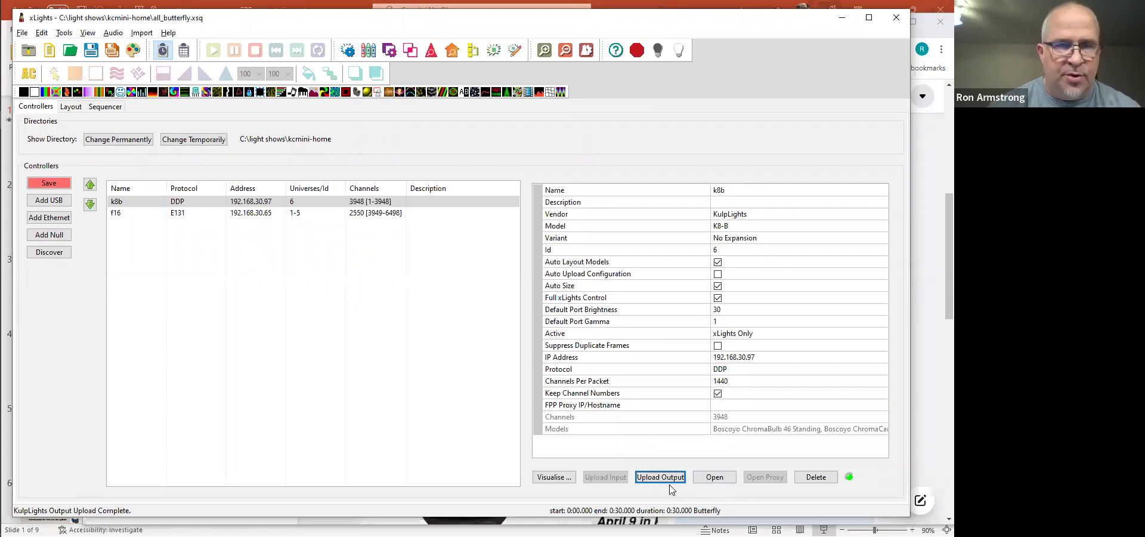
# - Switch from xLights to the Chrome browser window after the k8b upload
pyautogui.hotkey('alt', 'Tab')
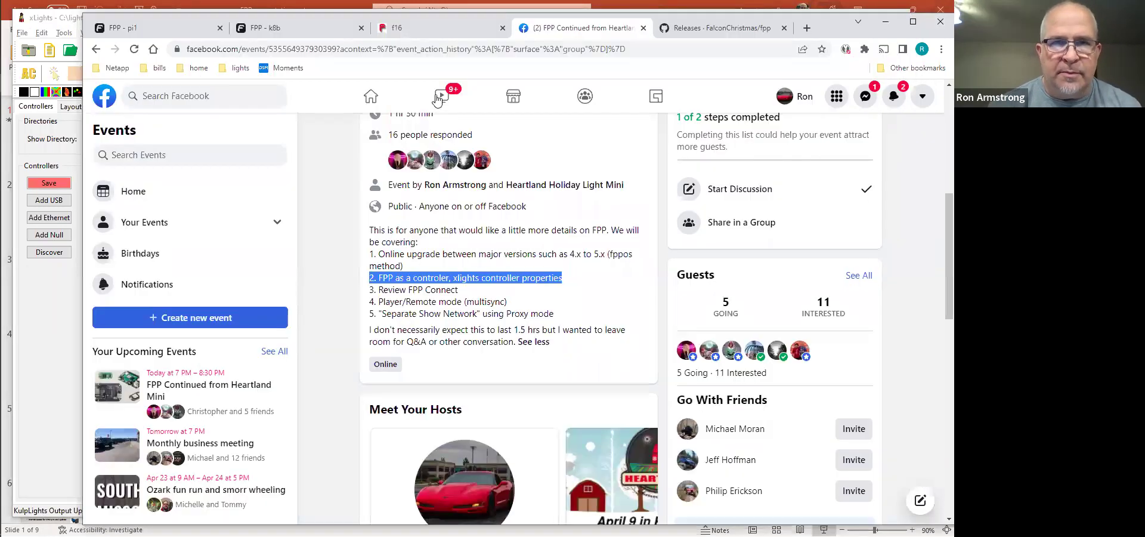
# - On k8b's FPP page, go to Input/Output Setup > Channel Outputs and show the K8-B string outputs
pyautogui.click(276, 28)
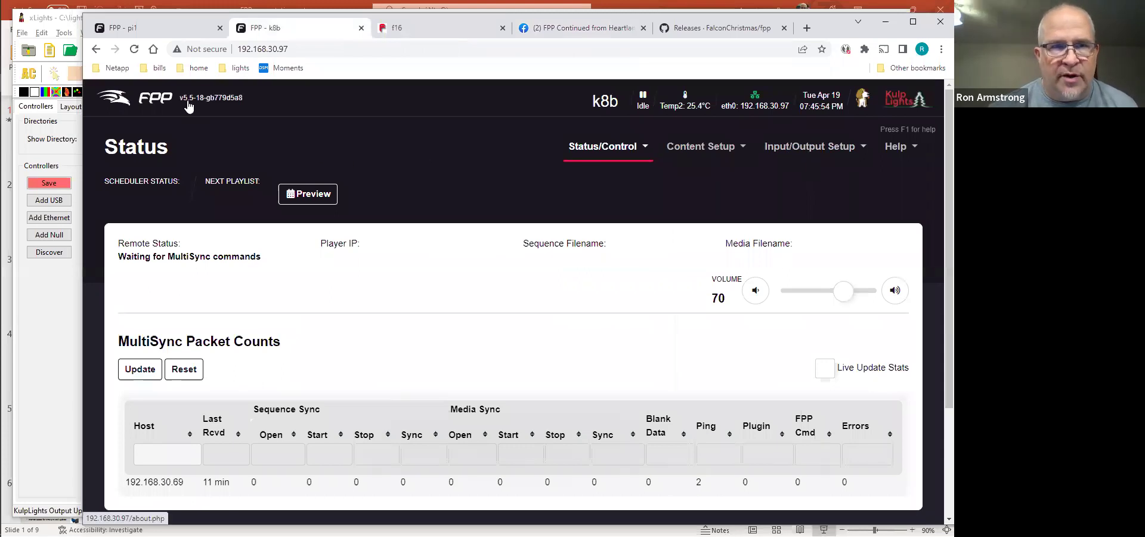
pyautogui.scroll(-1, 405, 271)
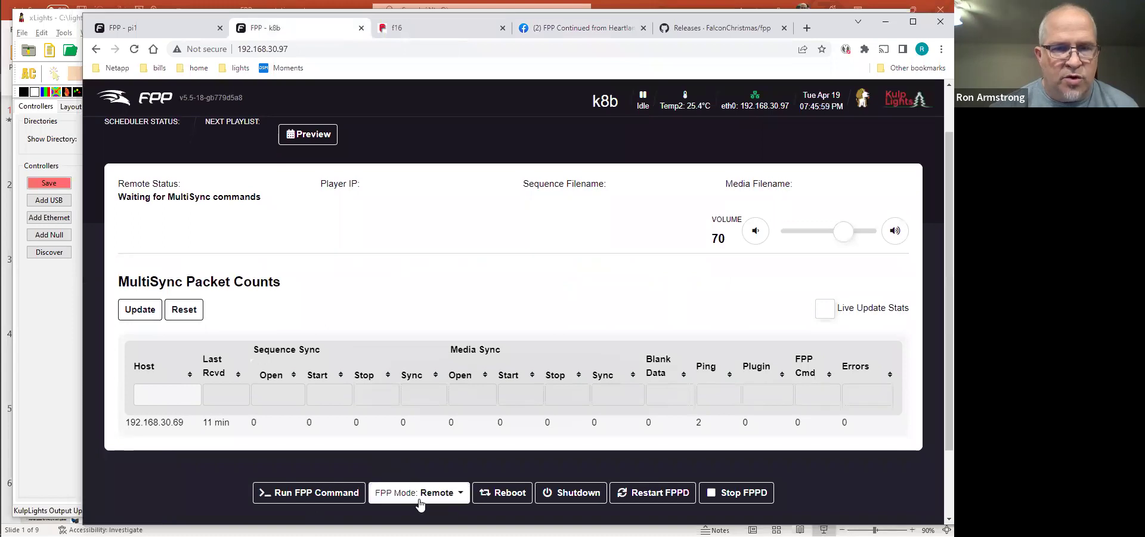
pyautogui.scroll(1, 619, 353)
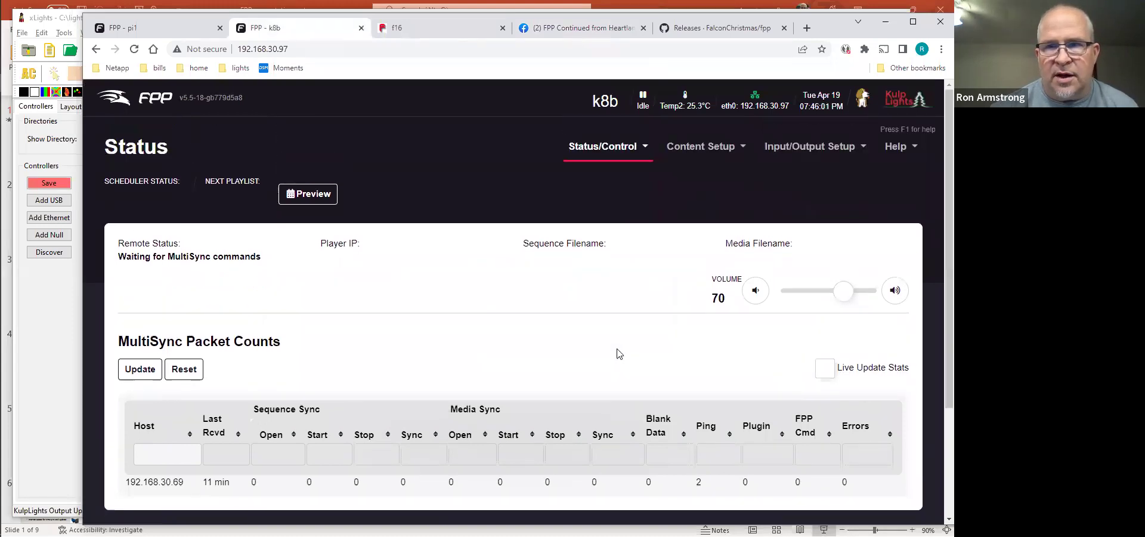
pyautogui.click(811, 146)
pyautogui.click(822, 202)
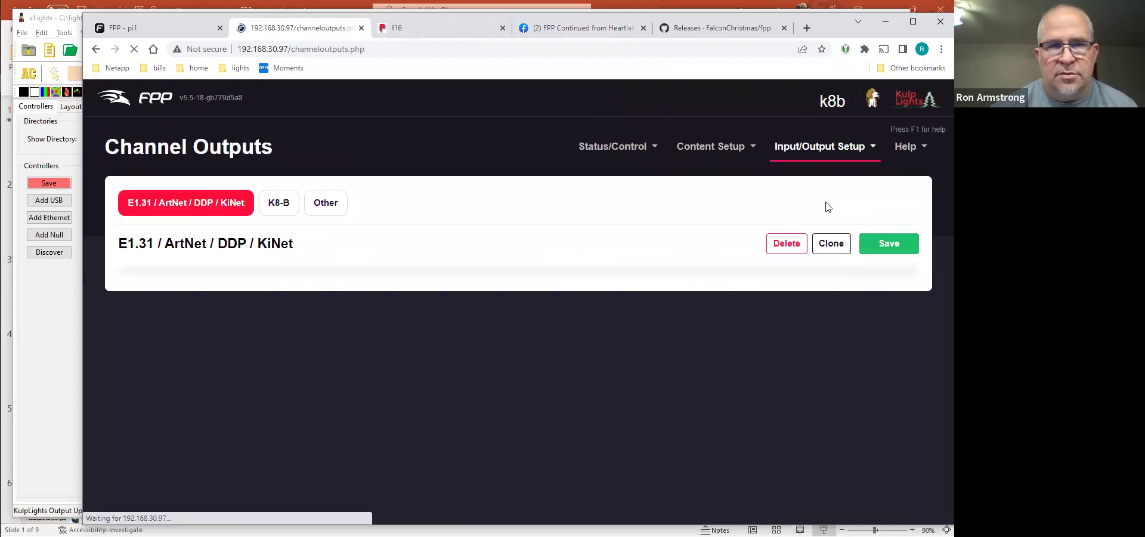
pyautogui.click(275, 204)
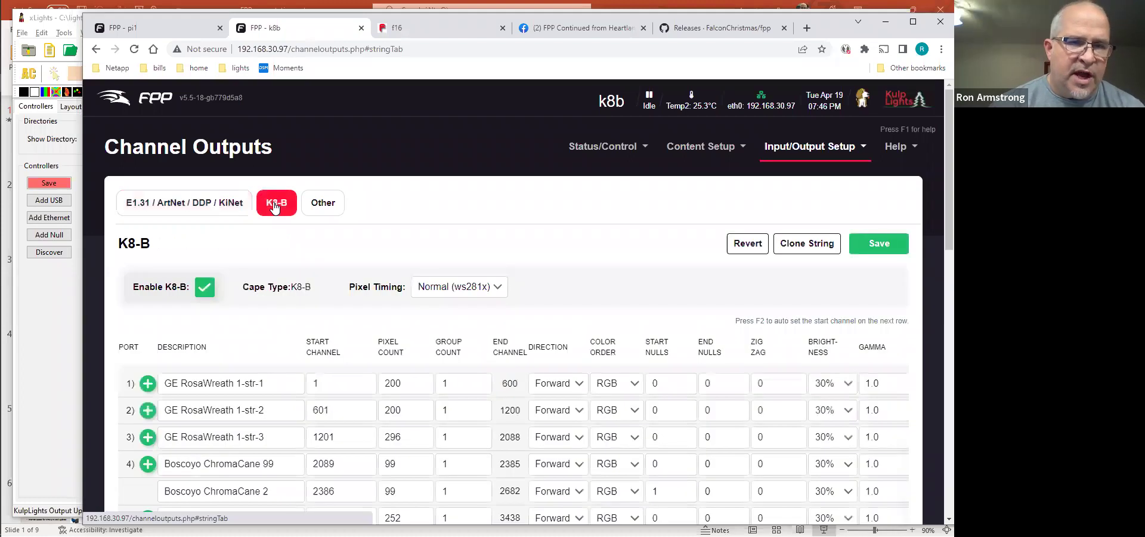
pyautogui.scroll(-2, 301, 228)
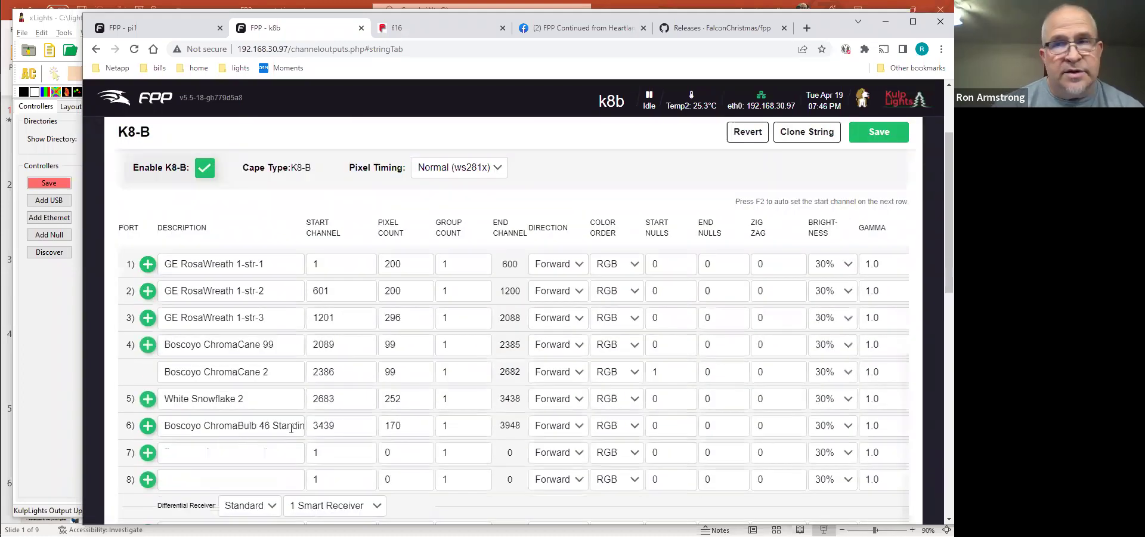
pyautogui.scroll(1, 314, 424)
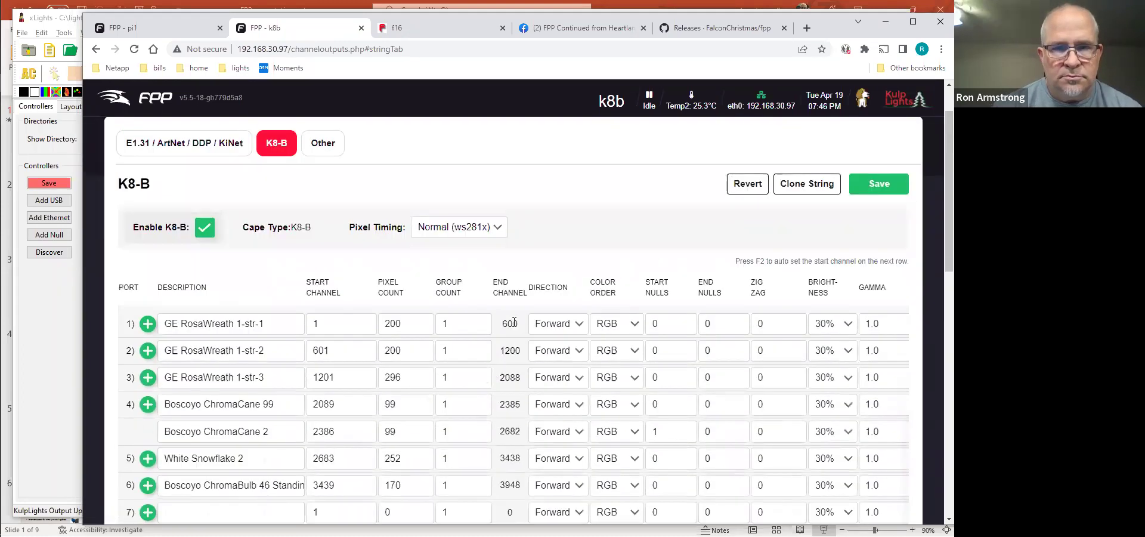
pyautogui.scroll(-4, 512, 320)
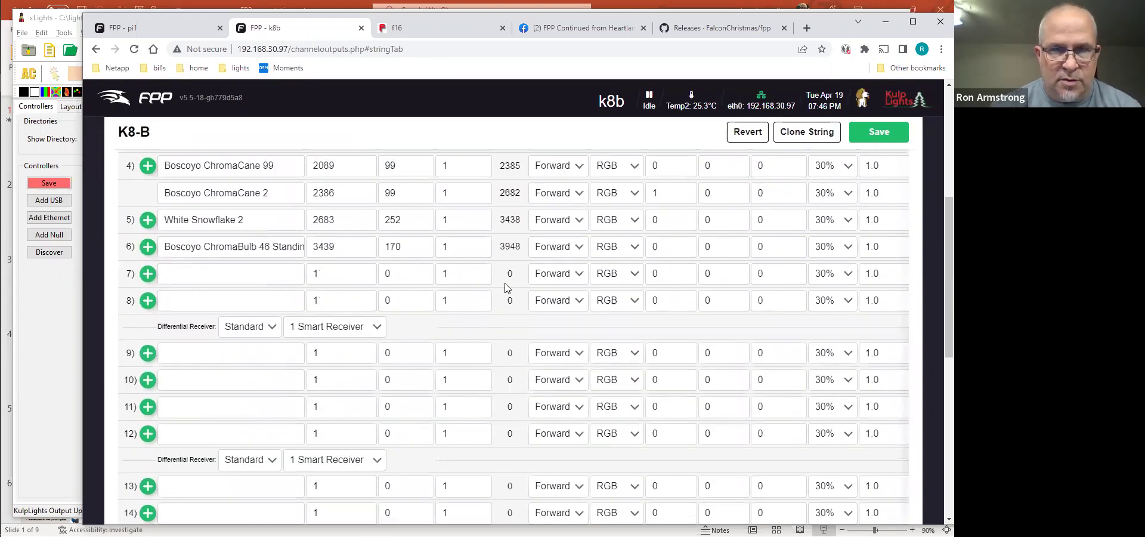
pyautogui.moveTo(516, 246); pyautogui.dragTo(645, 250)
pyautogui.scroll(1, 646, 250)
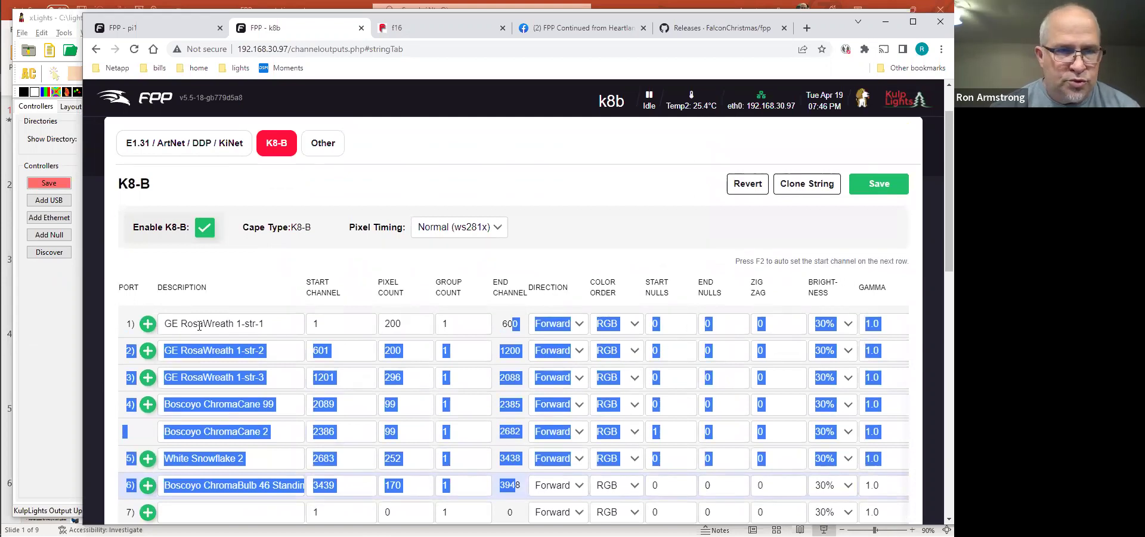
pyautogui.click(143, 318)
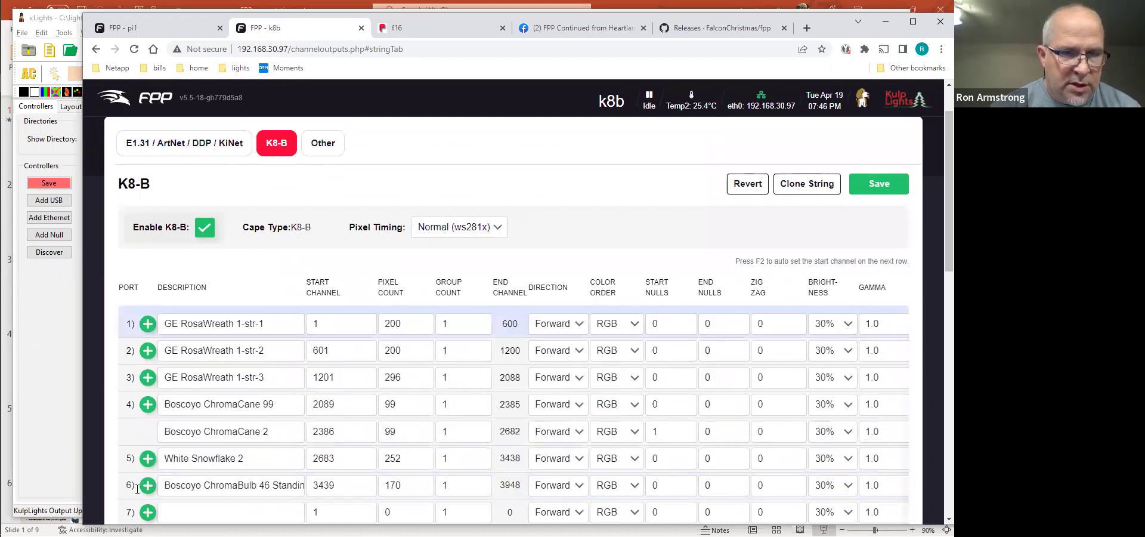
pyautogui.keyDown('shift'); pyautogui.click(125, 485); pyautogui.keyUp('shift')
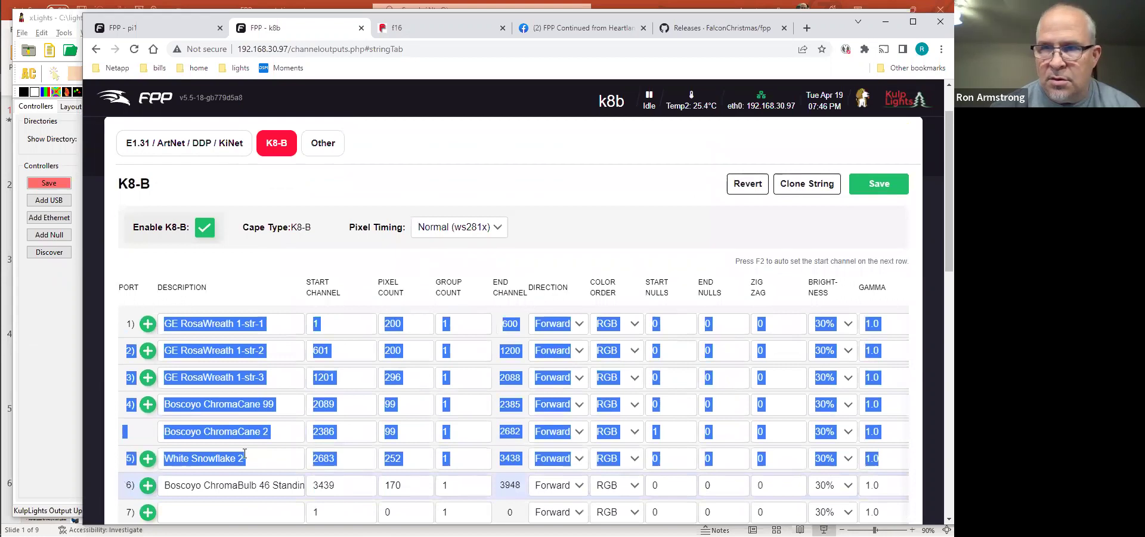
pyautogui.scroll(1, 417, 357)
pyautogui.click(567, 307)
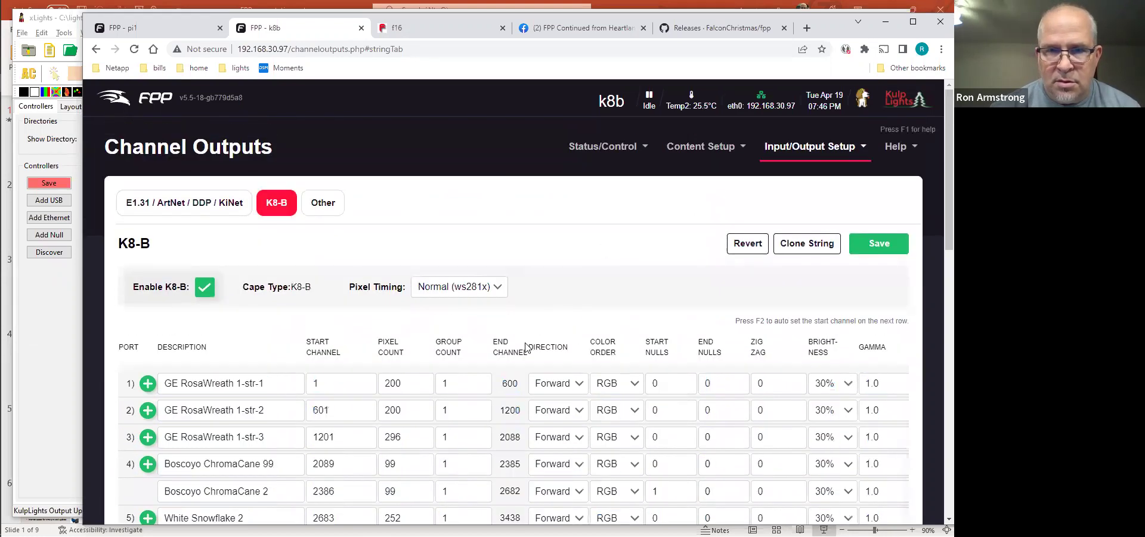
pyautogui.scroll(-2, 489, 367)
pyautogui.scroll(2, 490, 368)
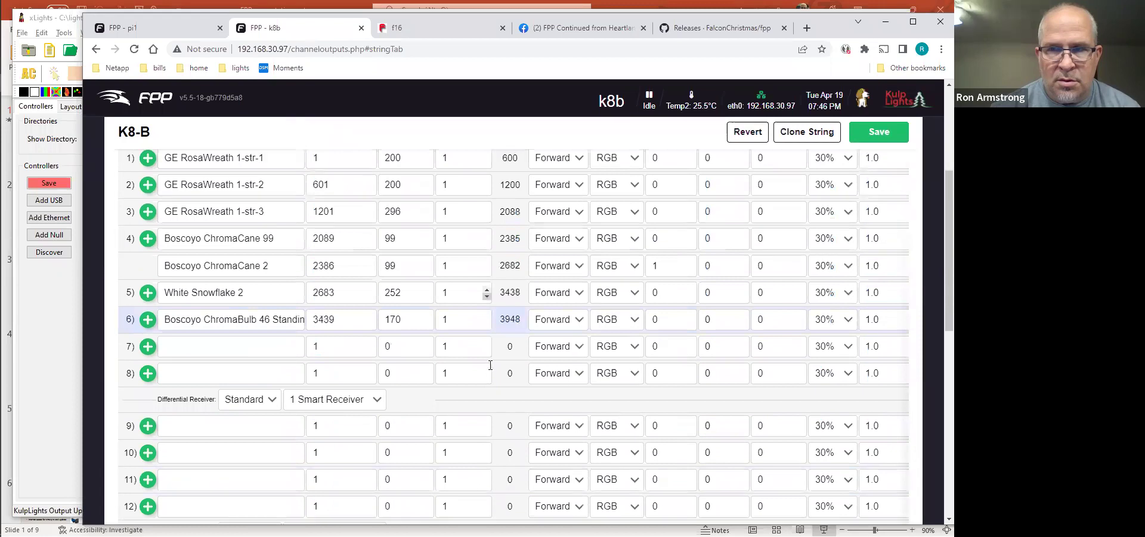
pyautogui.scroll(-1, 487, 372)
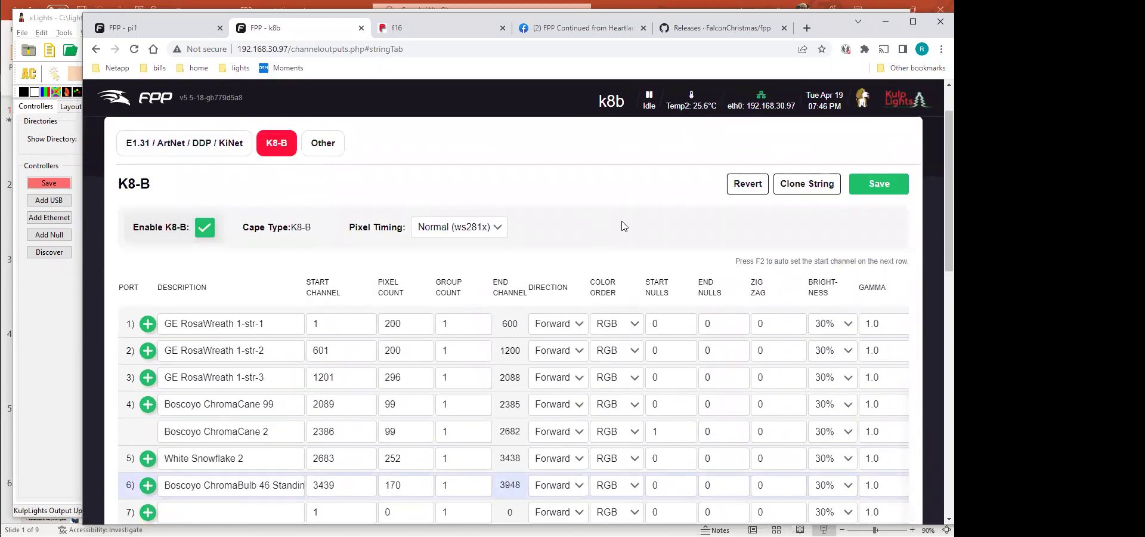
pyautogui.scroll(1, 625, 227)
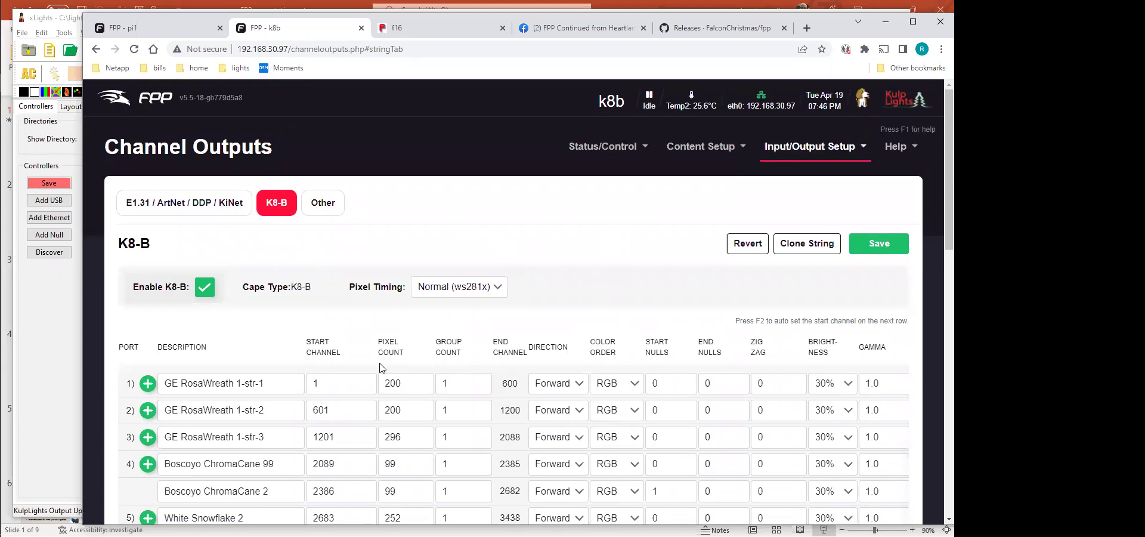
# - Set port 1 to 0 pixels, clone it across the K8-B ports, and delete Boscoyo ChromaCane 2
pyautogui.doubleClick(417, 384)
pyautogui.write('0')
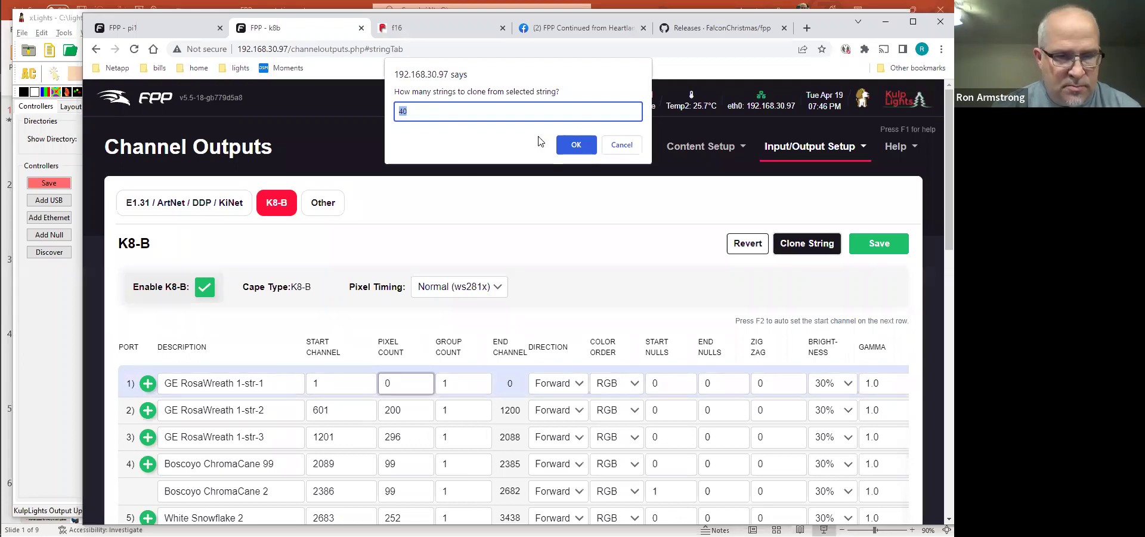
pyautogui.click(576, 144)
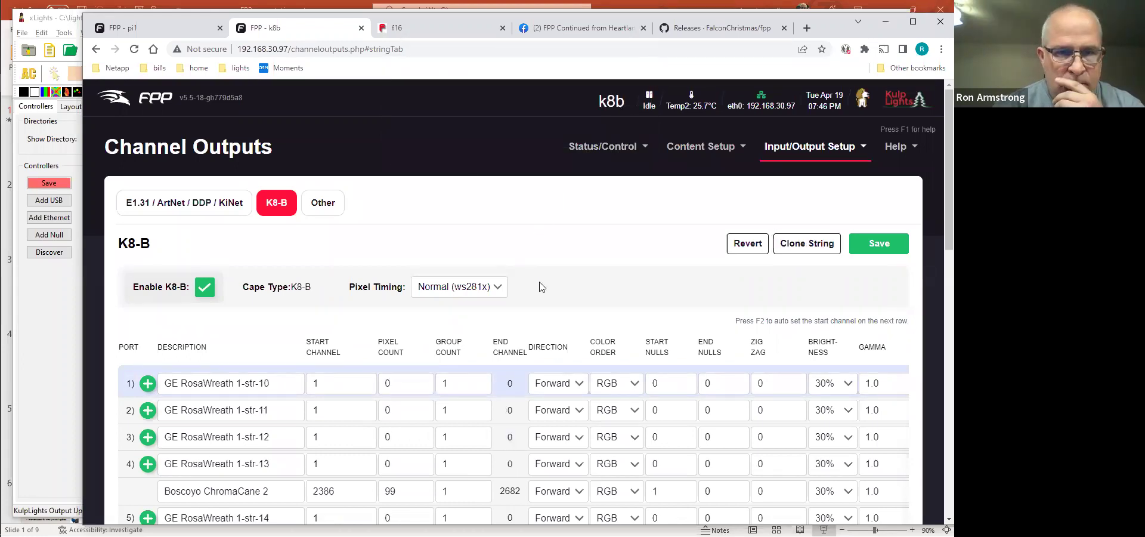
pyautogui.scroll(-3, 540, 287)
pyautogui.click(410, 311)
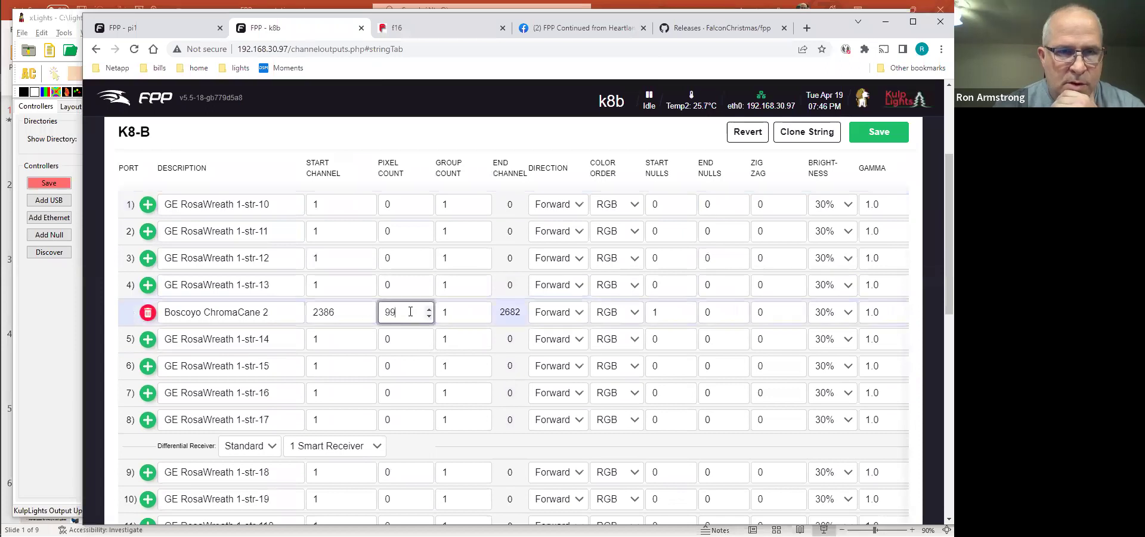
pyautogui.click(147, 312)
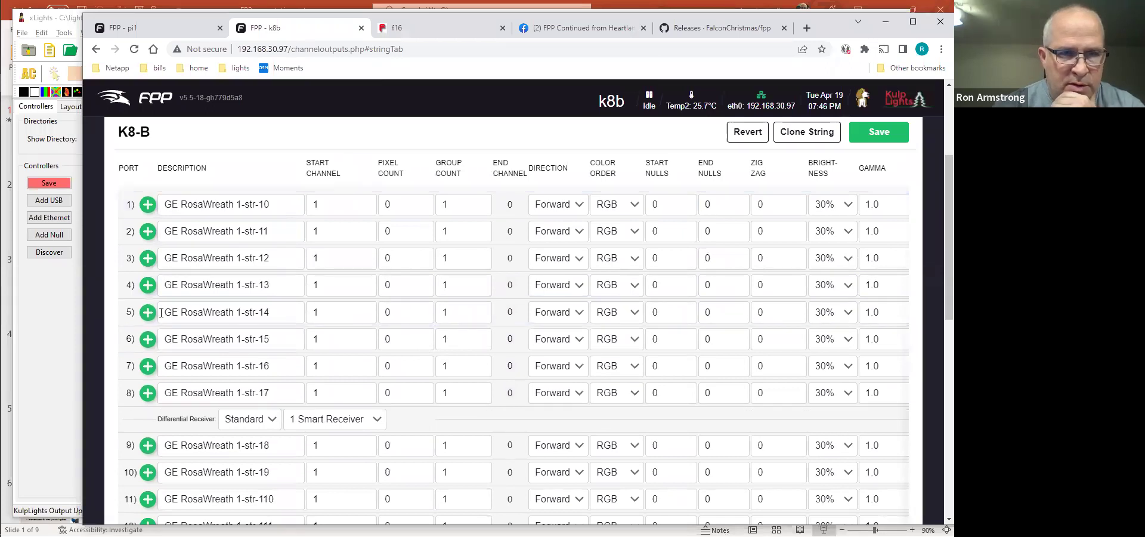
# - Save the blanked K8-B string configuration and restart FPPD
pyautogui.scroll(-2, 434, 365)
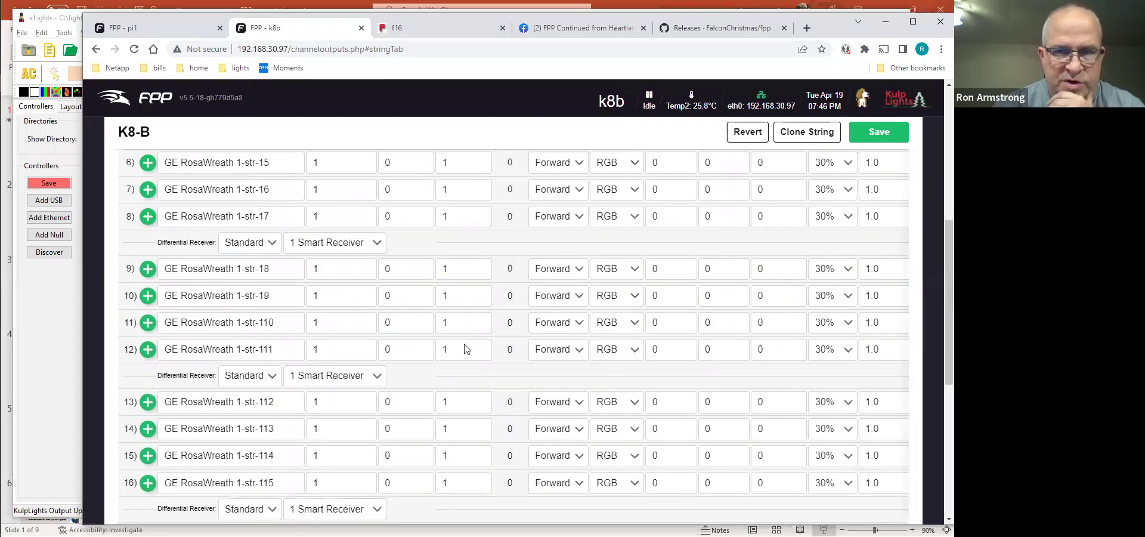
pyautogui.click(866, 137)
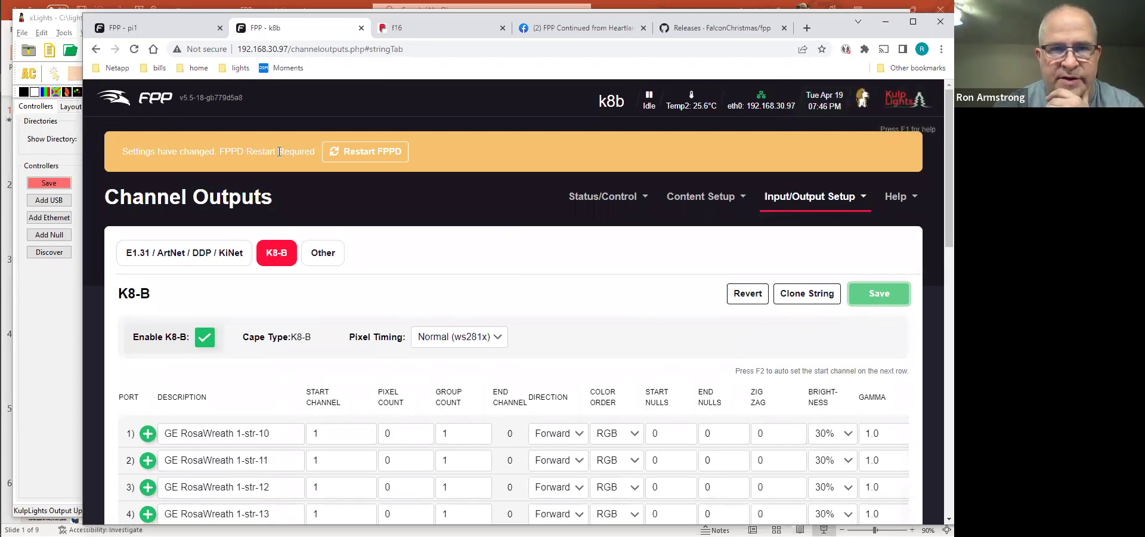
pyautogui.click(359, 153)
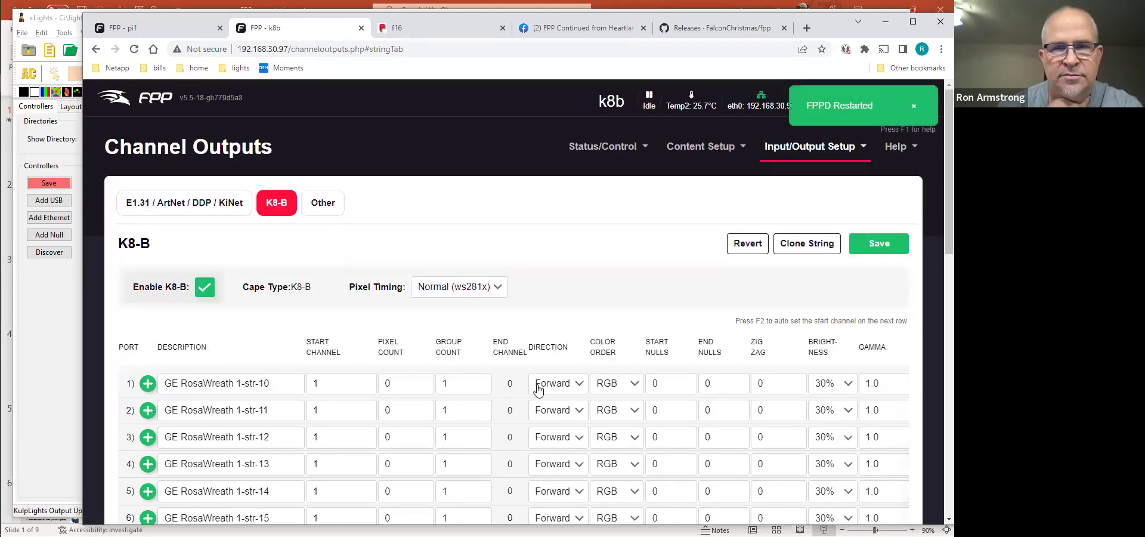
pyautogui.scroll(-5, 360, 414)
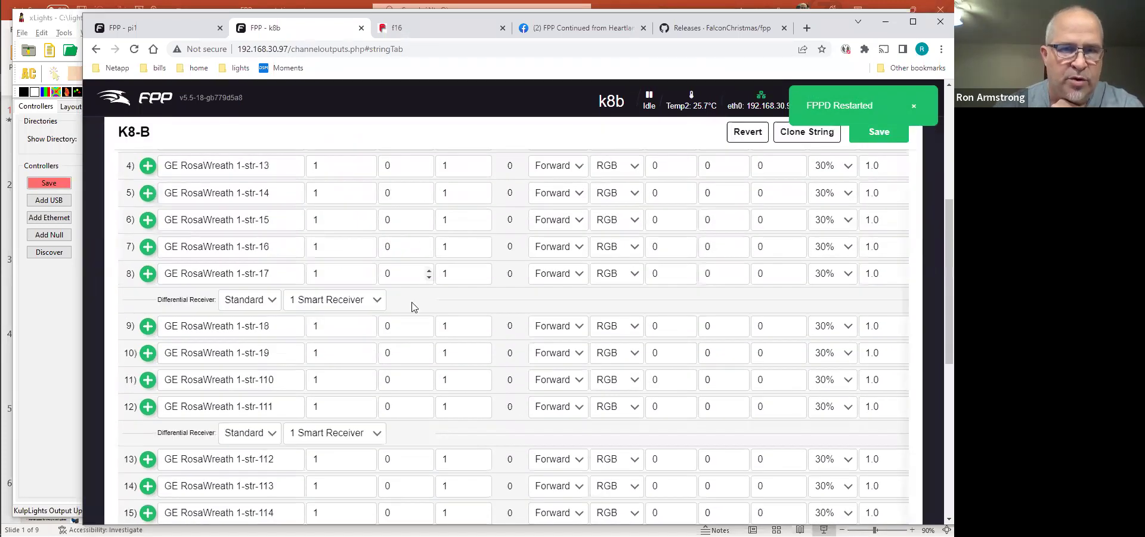
pyautogui.scroll(5, 412, 306)
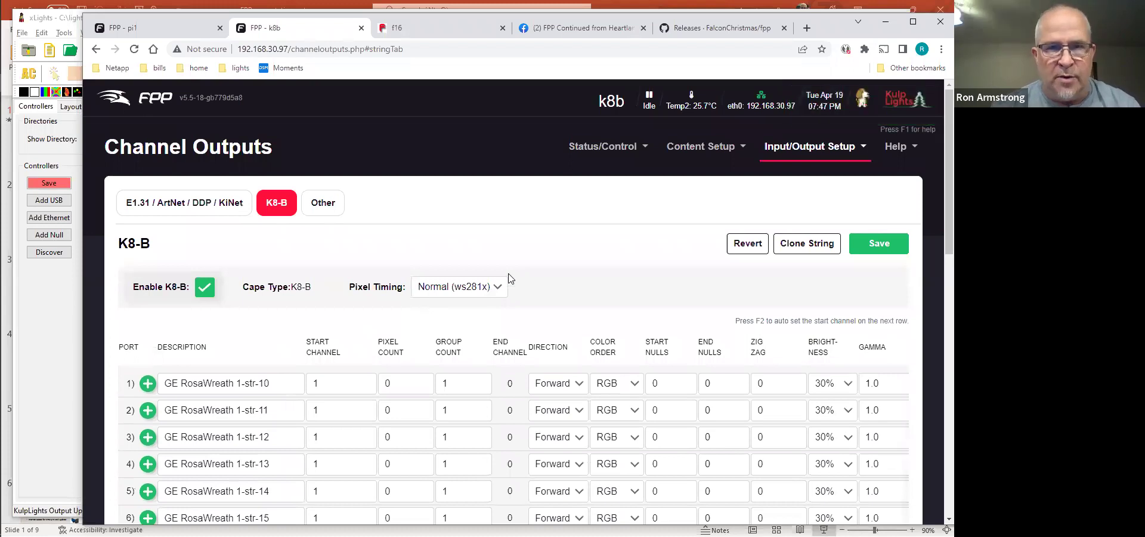
# - Re-upload k8b outputs from xLights and reload FPP Channel Outputs showing ports 1–6 through channel 3948
pyautogui.hotkey('alt', 'Tab')
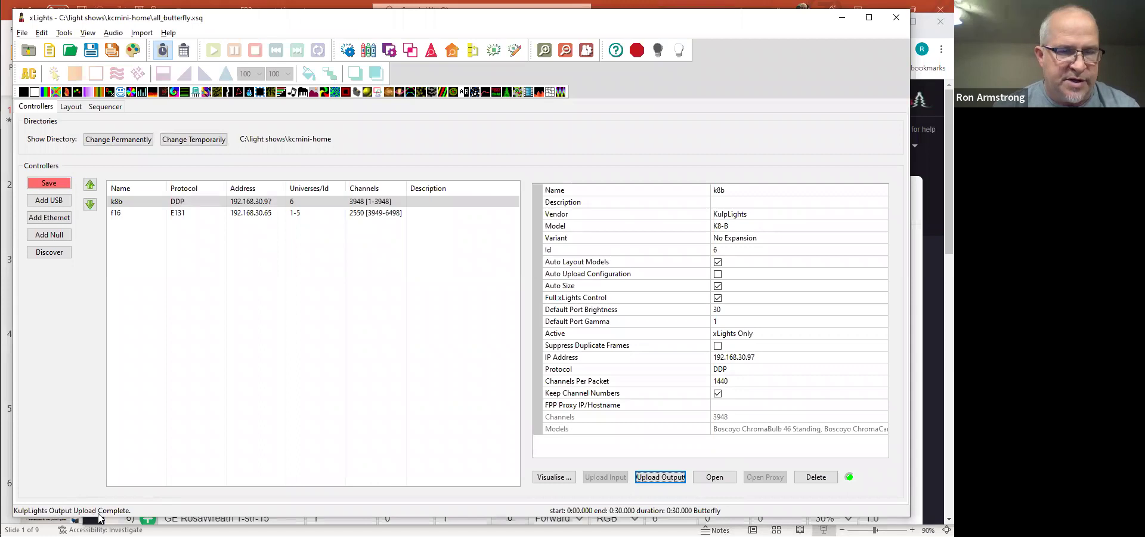
pyautogui.hotkey('alt', 'Tab')
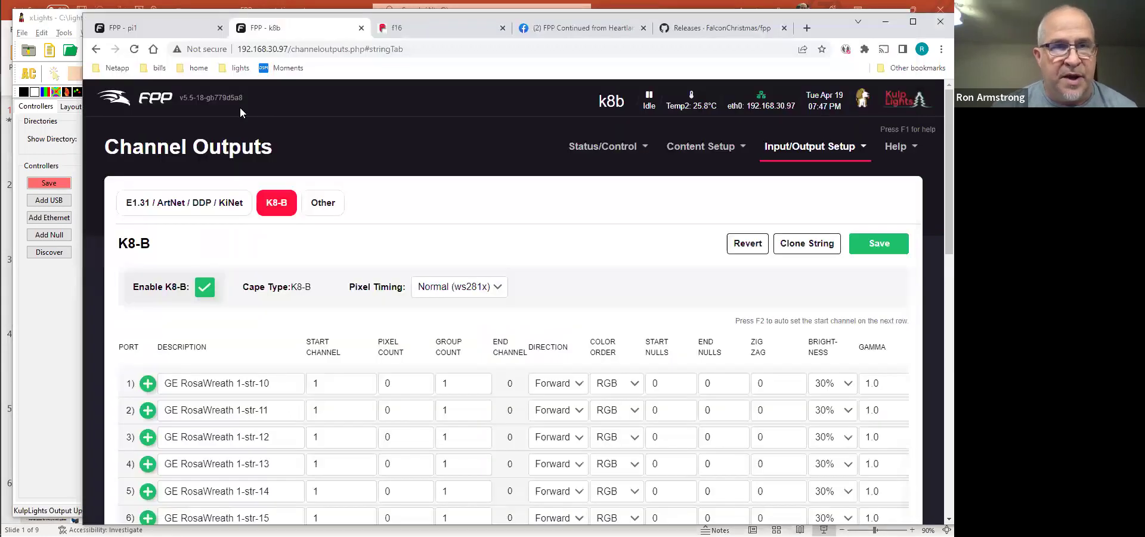
pyautogui.click(135, 49)
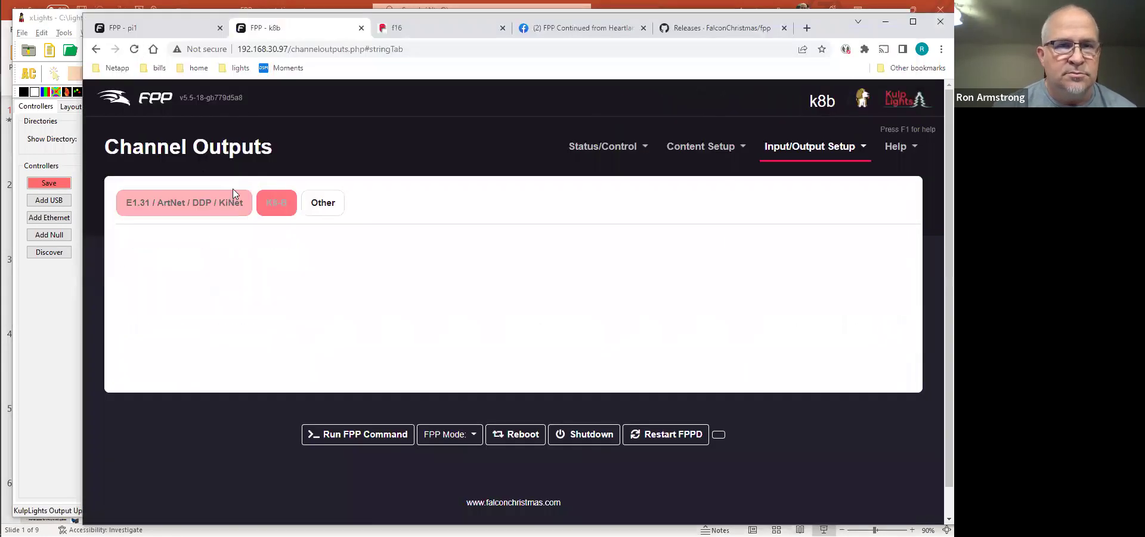
pyautogui.scroll(-2, 401, 238)
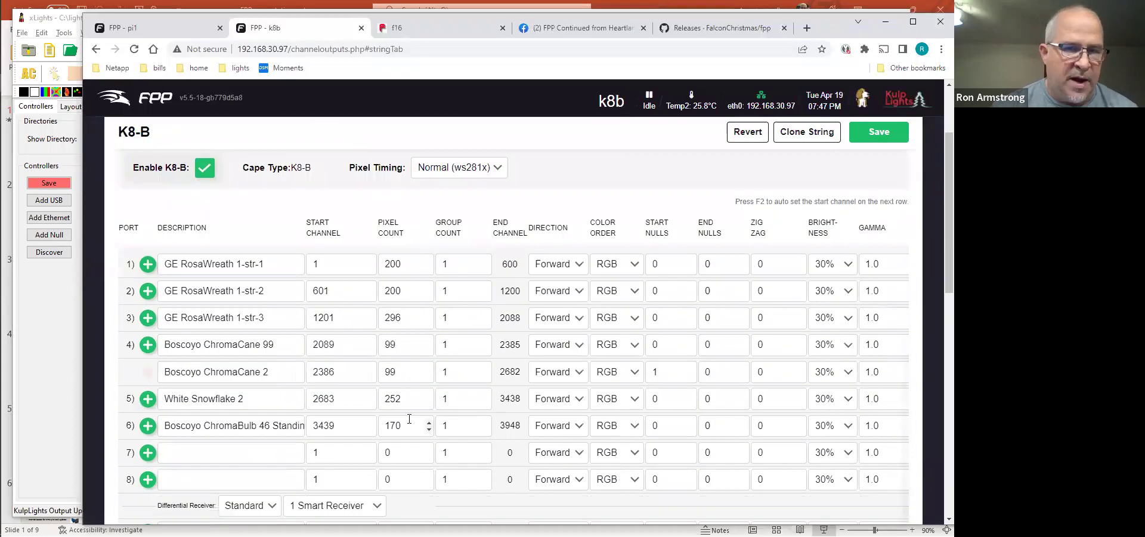
pyautogui.scroll(-1, 412, 423)
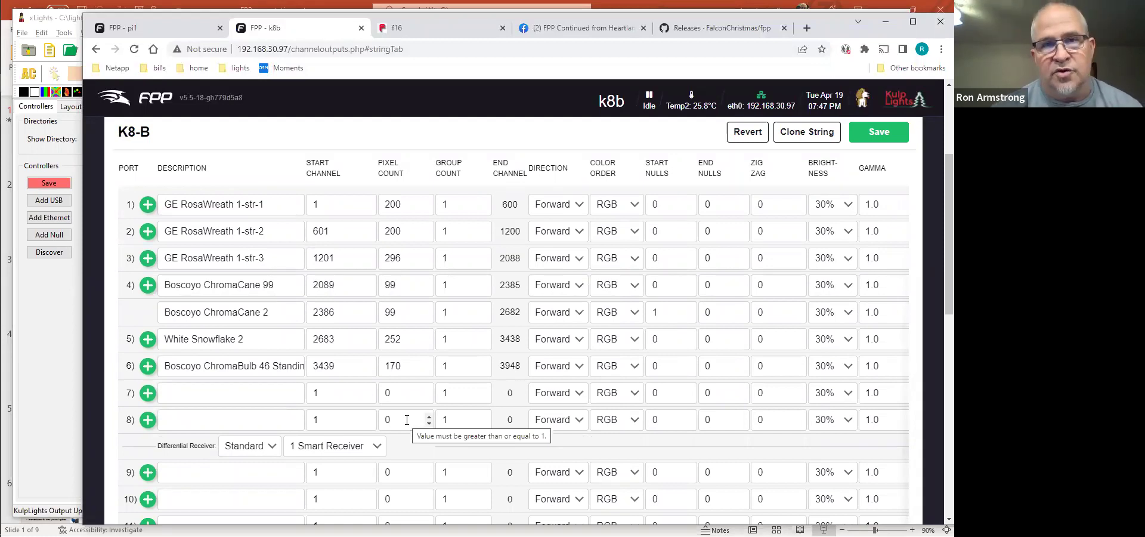
# - Review the f16 controller's pixel output settings in the browser, then return to its status page
pyautogui.click(435, 33)
pyautogui.moveTo(411, 172)
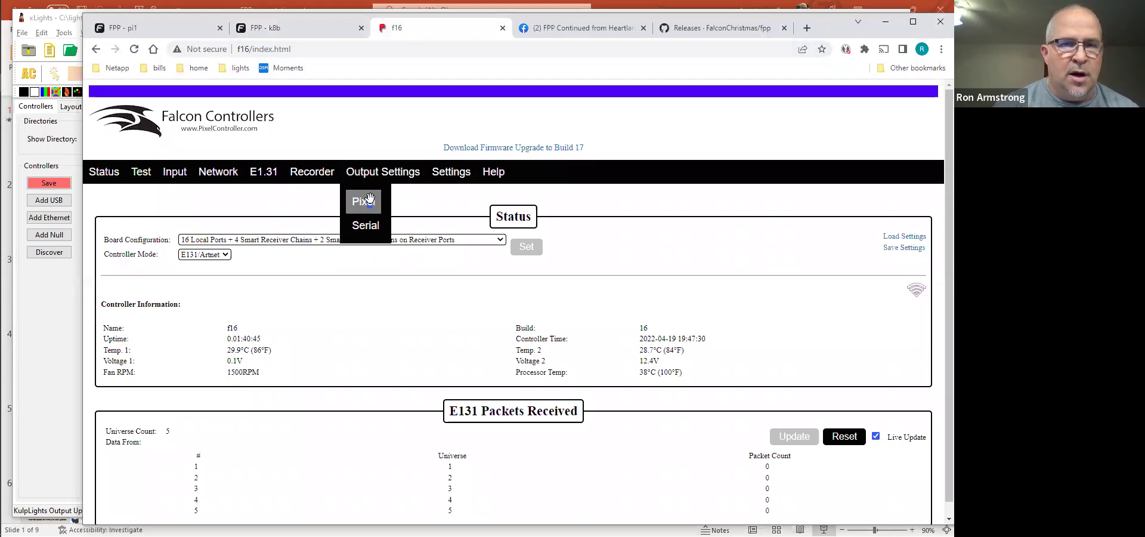
pyautogui.click(369, 201)
pyautogui.scroll(-5, 353, 348)
pyautogui.scroll(5, 353, 347)
pyautogui.click(102, 172)
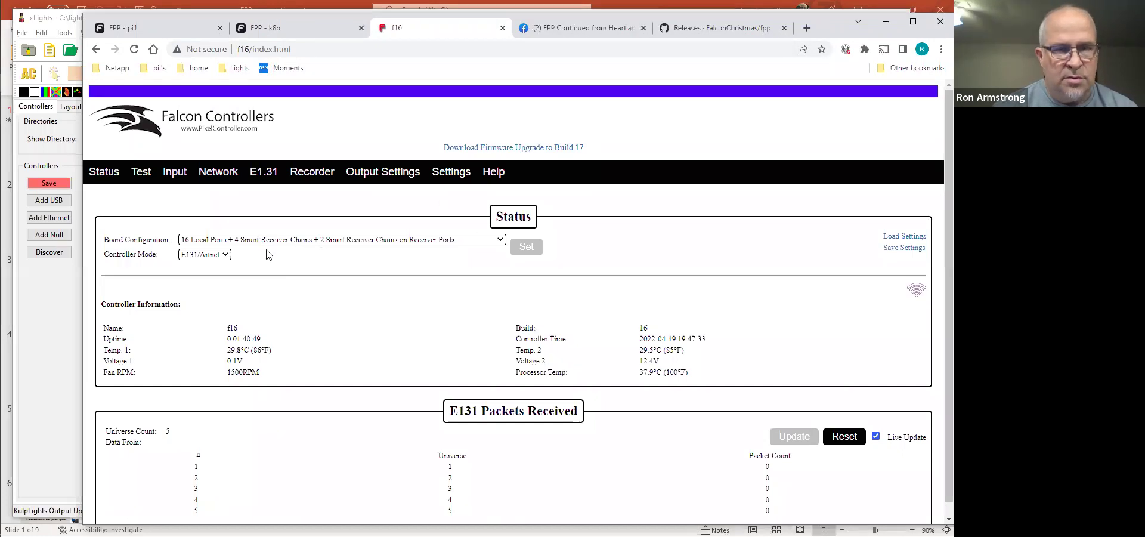
# - Upload the f16 controller's output configuration from xLights
pyautogui.hotkey('alt', 'Tab')
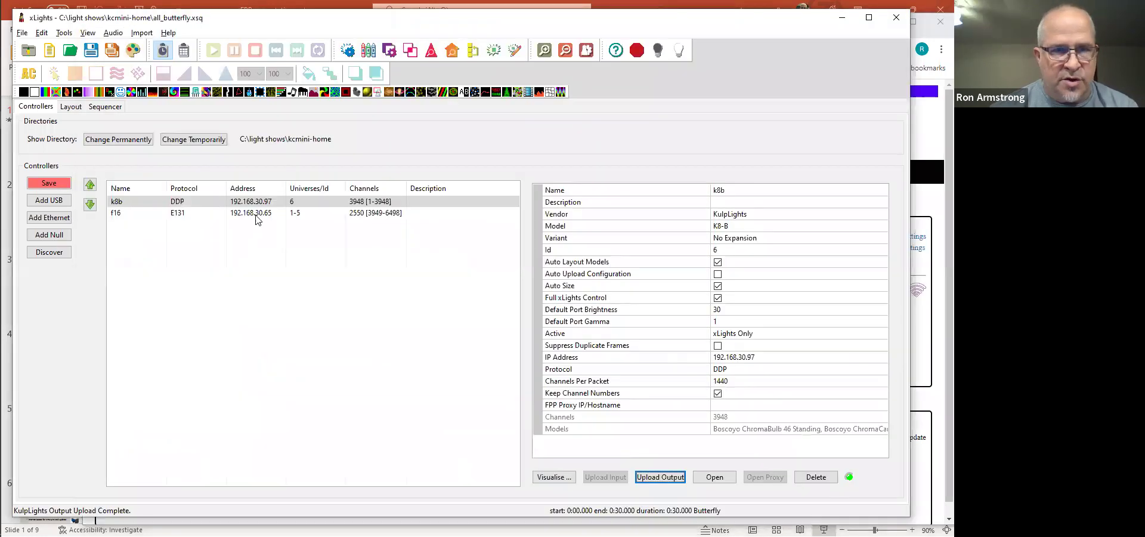
pyautogui.click(255, 214)
pyautogui.click(660, 476)
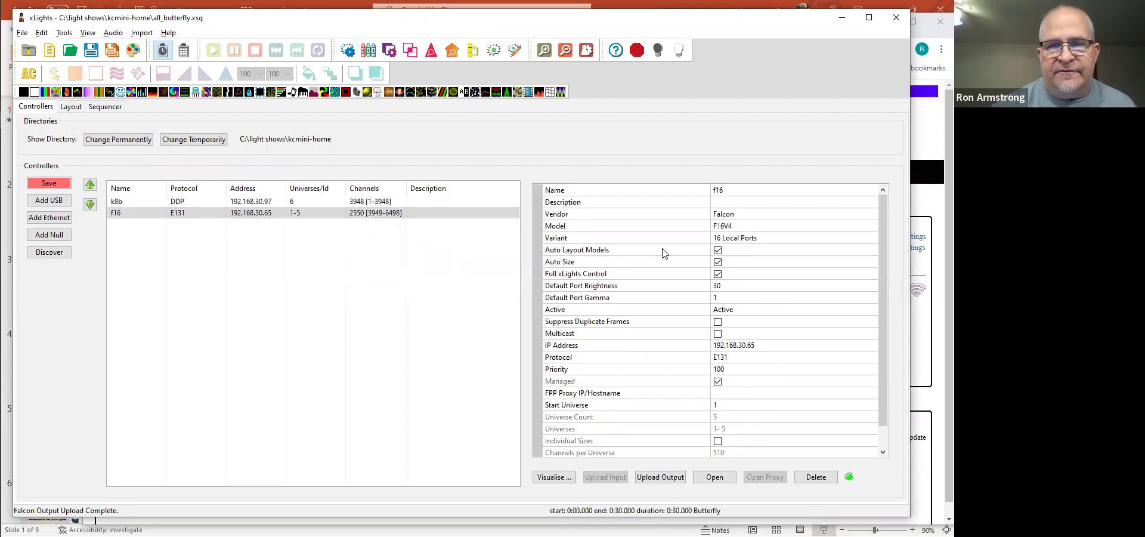
# - Keep the f16 variant at 16 Local Ports and bring up the f16 Status page in Chrome
pyautogui.click(762, 239)
pyautogui.click(761, 239)
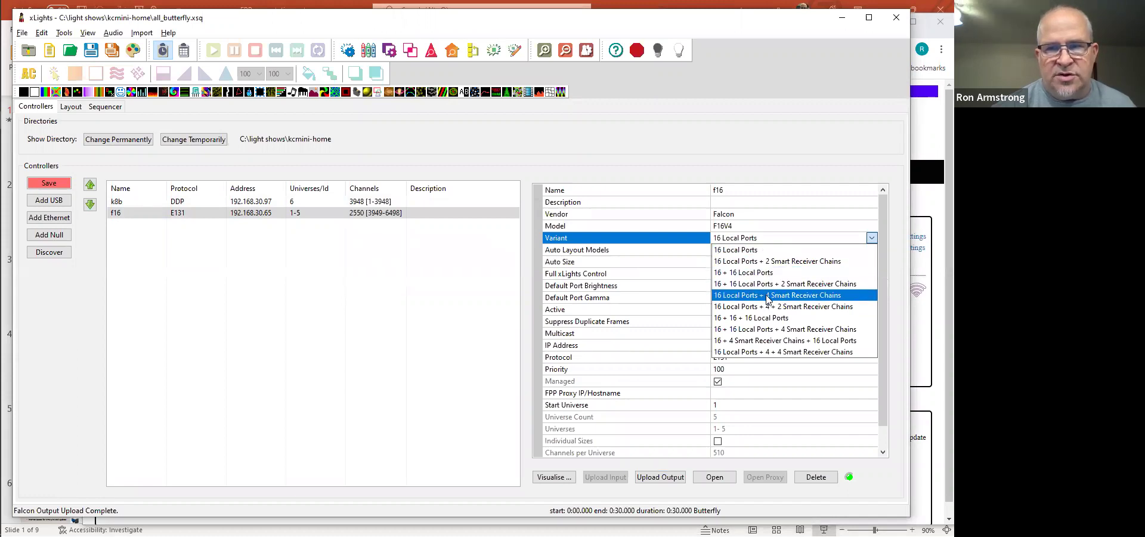
pyautogui.click(769, 236)
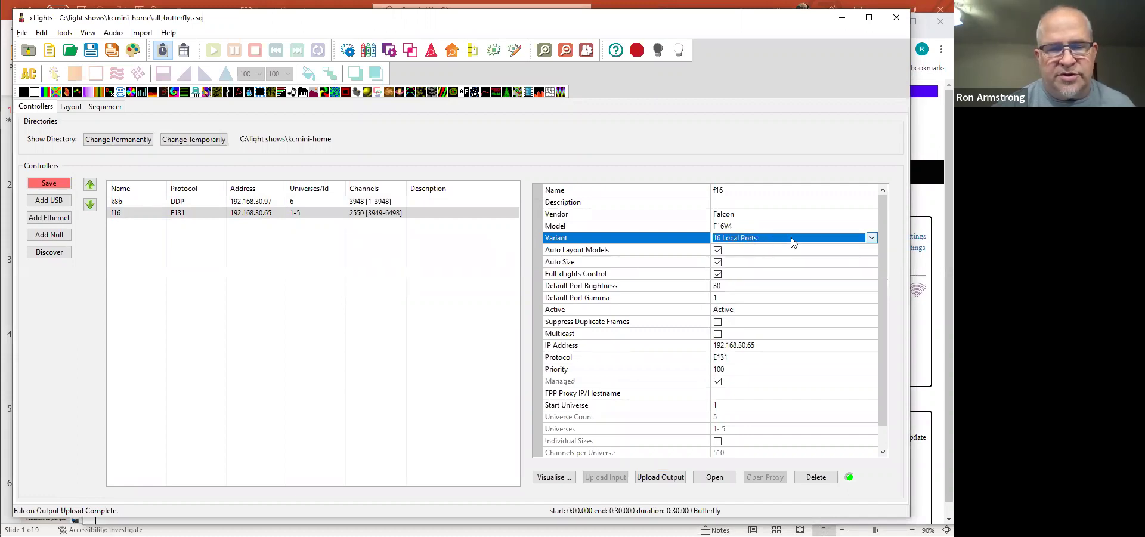
pyautogui.hotkey('alt', 'Tab')
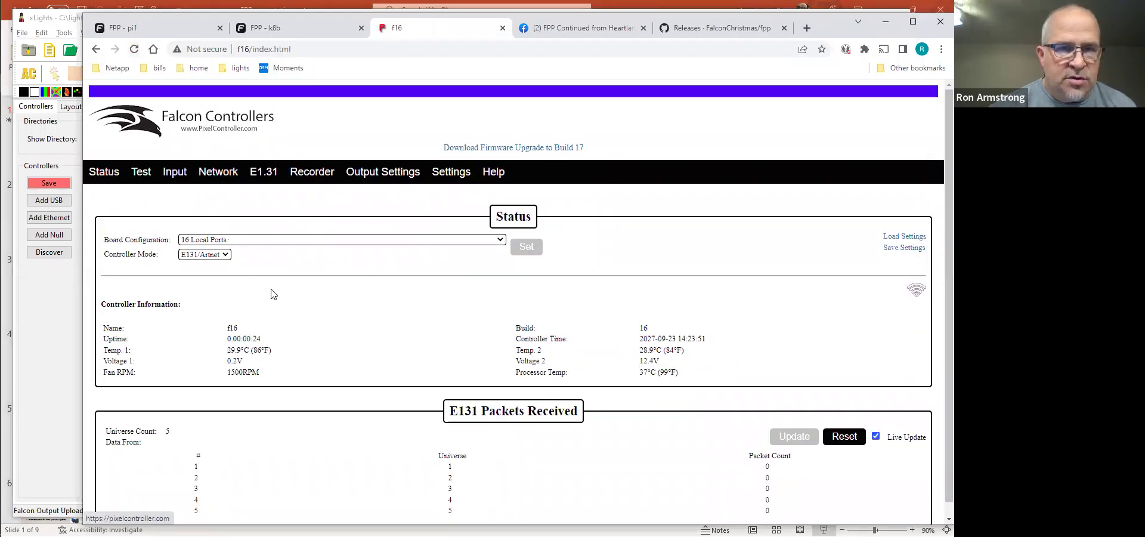
# - Verify on the Falcon Pixel outputs page that port 14 carries a snowflake string, then leave for xLights
pyautogui.click(213, 240)
pyautogui.click(213, 243)
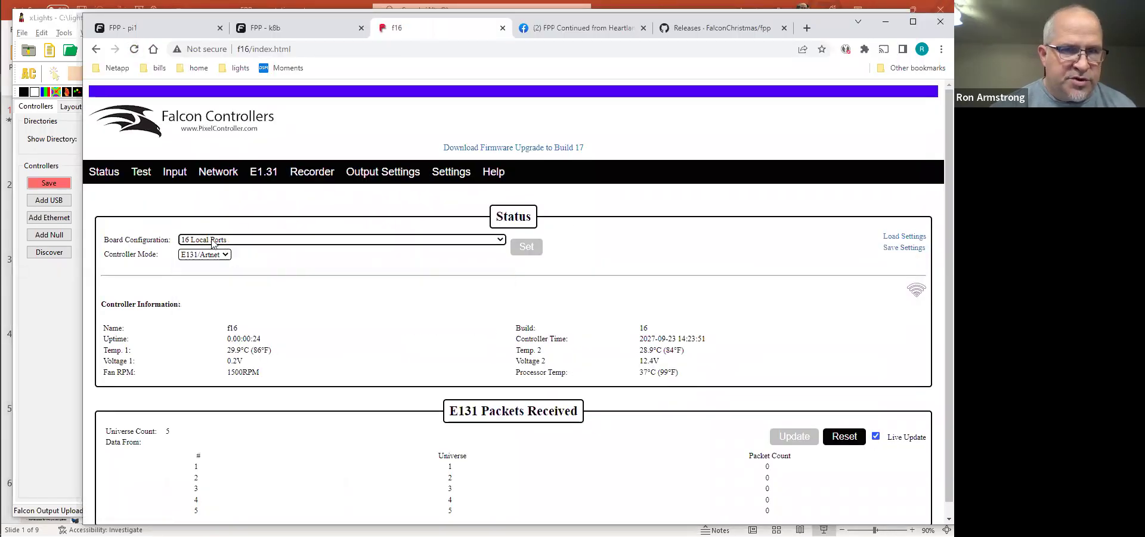
pyautogui.moveTo(383, 171)
pyautogui.click(366, 205)
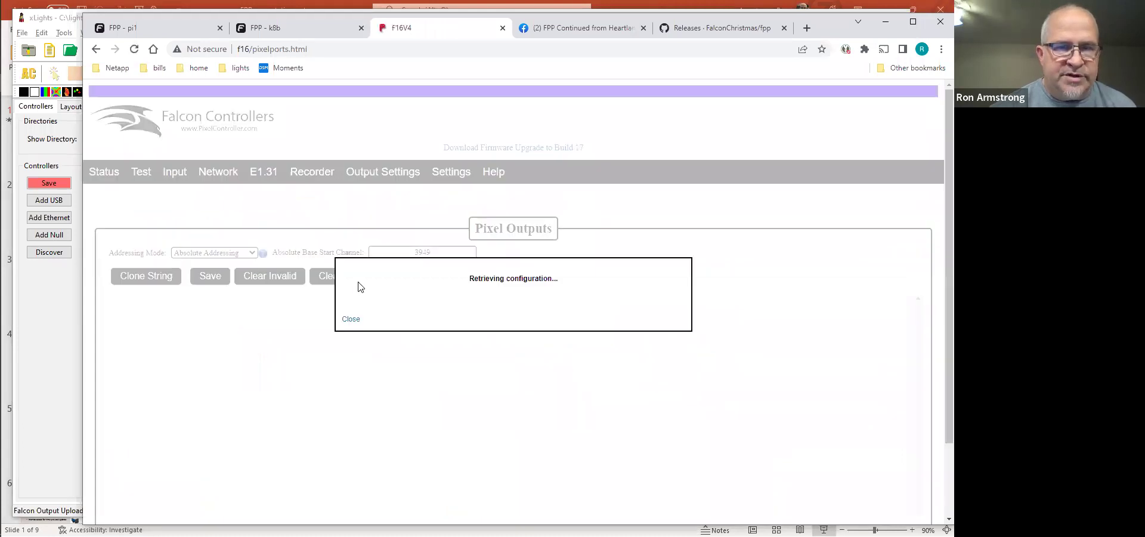
pyautogui.scroll(-1, 346, 370)
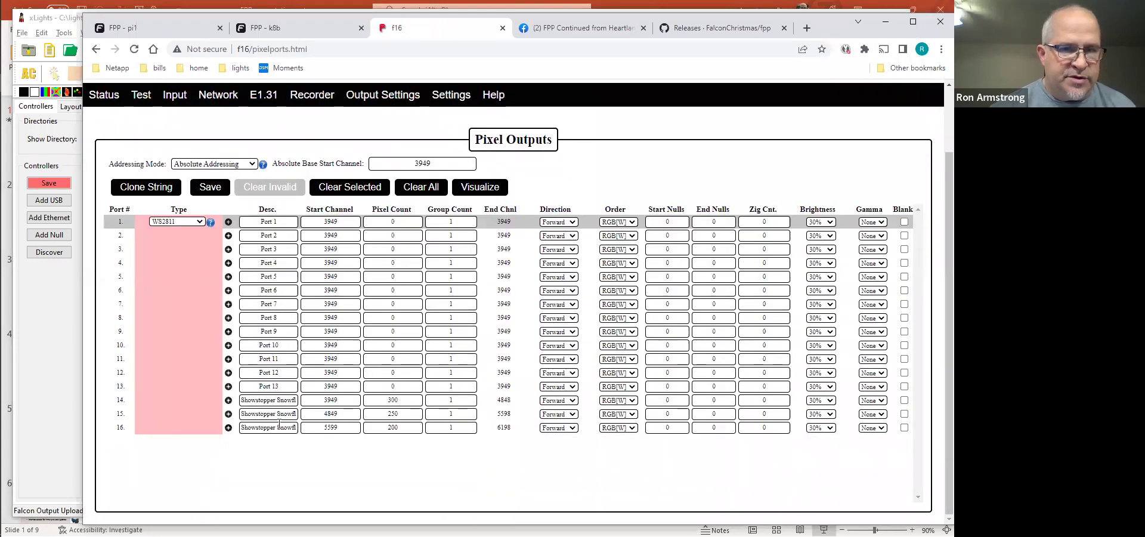
pyautogui.click(253, 400)
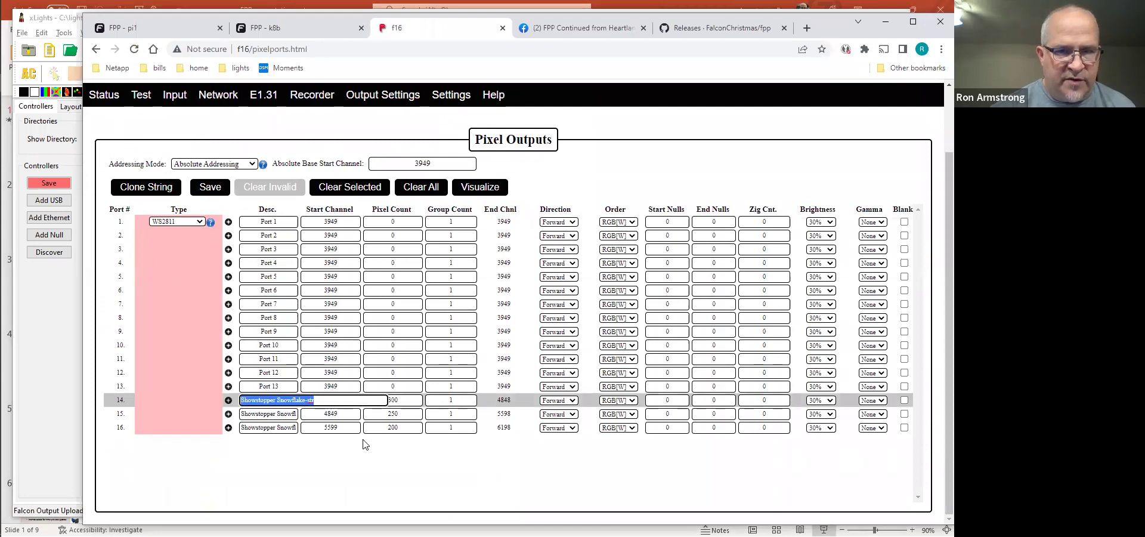
pyautogui.click(365, 444)
pyautogui.scroll(1, 374, 440)
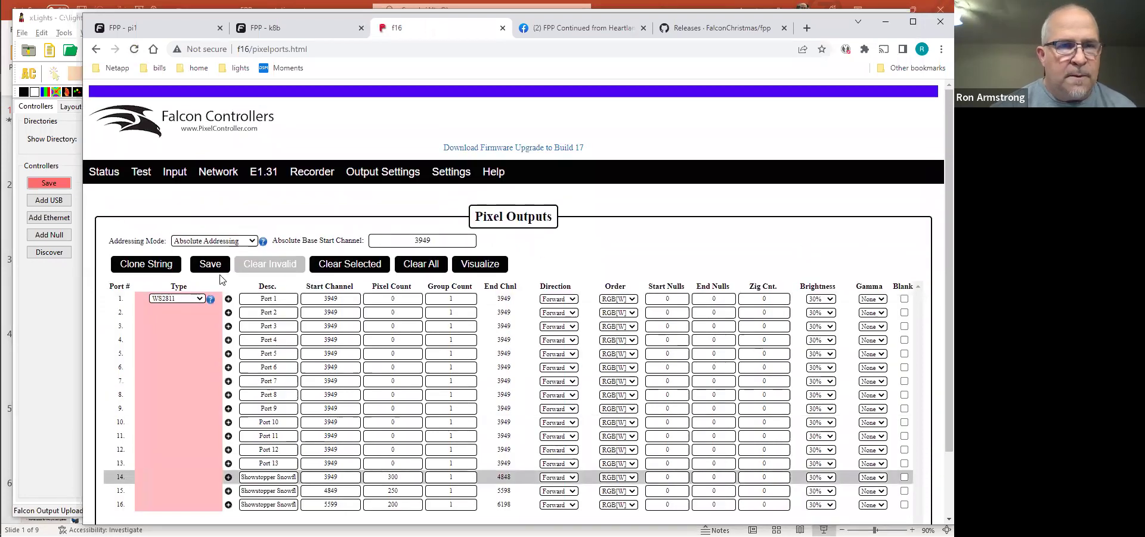
pyautogui.click(104, 172)
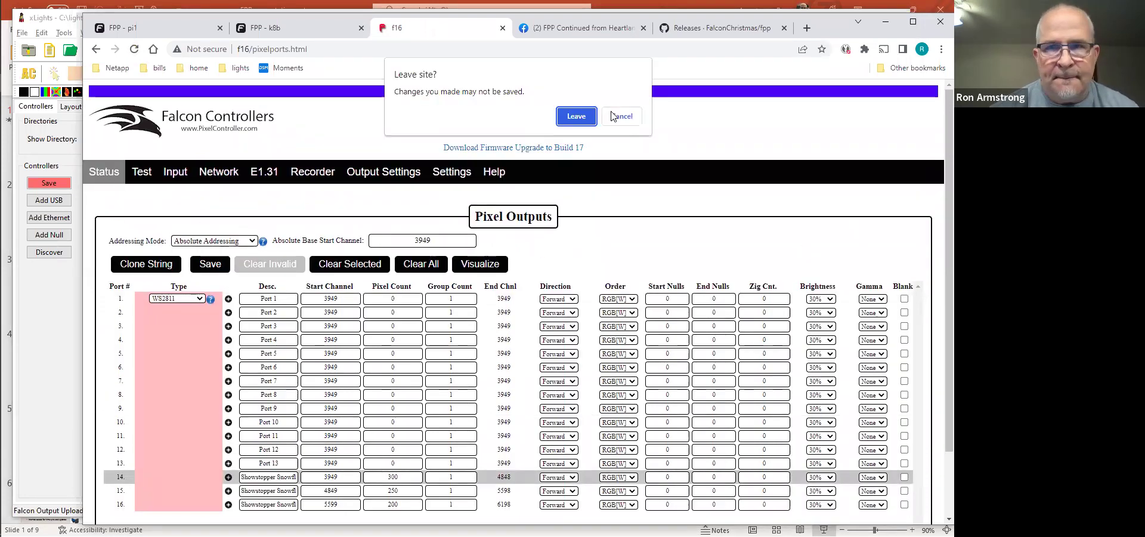
pyautogui.click(576, 119)
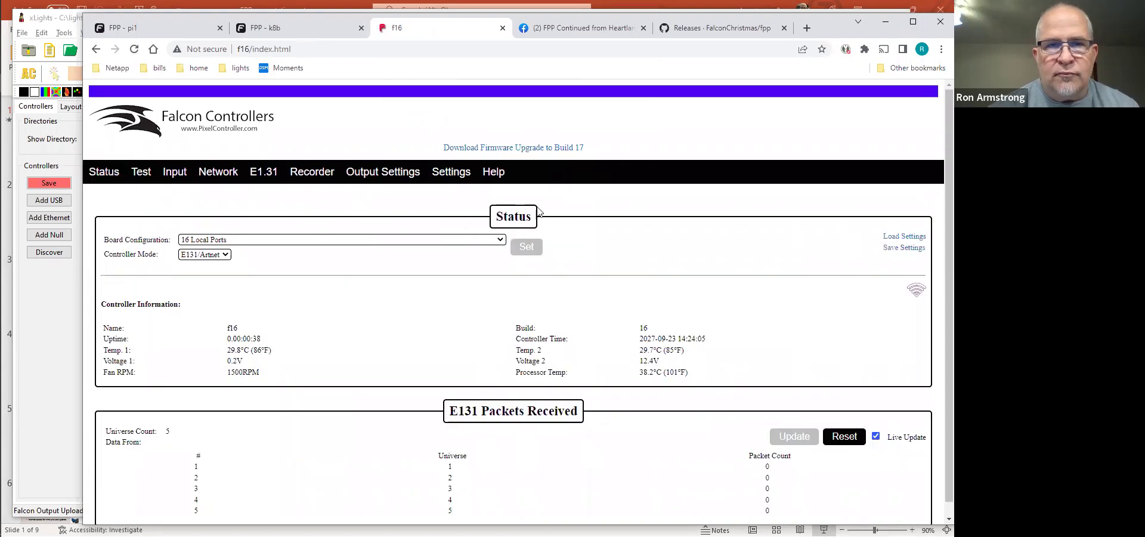
pyautogui.hotkey('alt', 'Tab')
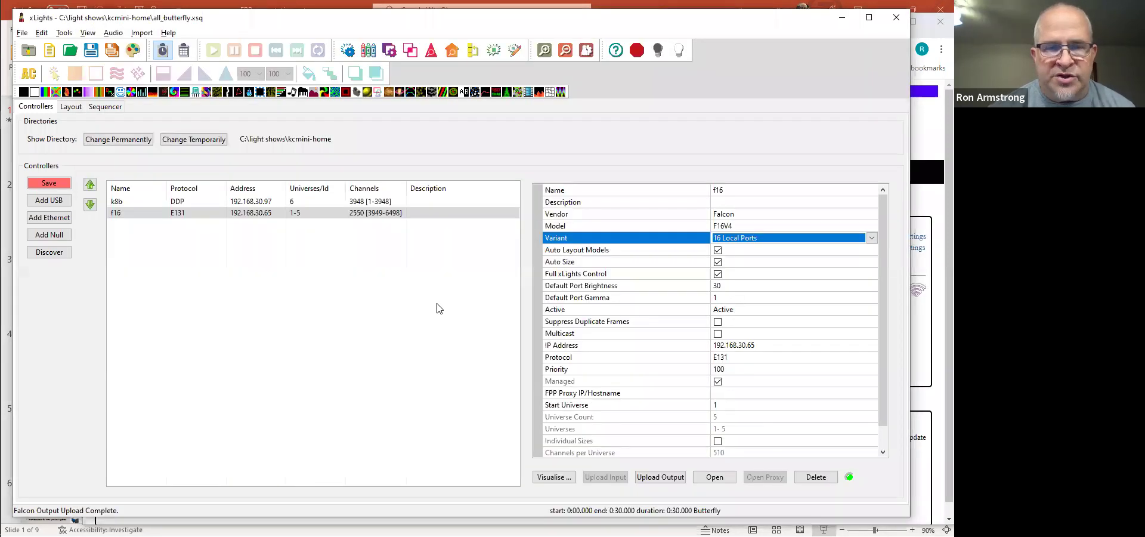
# - Toggle k8b's Active setting to Inactive and back to xLights Only, then save the controller setup
pyautogui.click(303, 203)
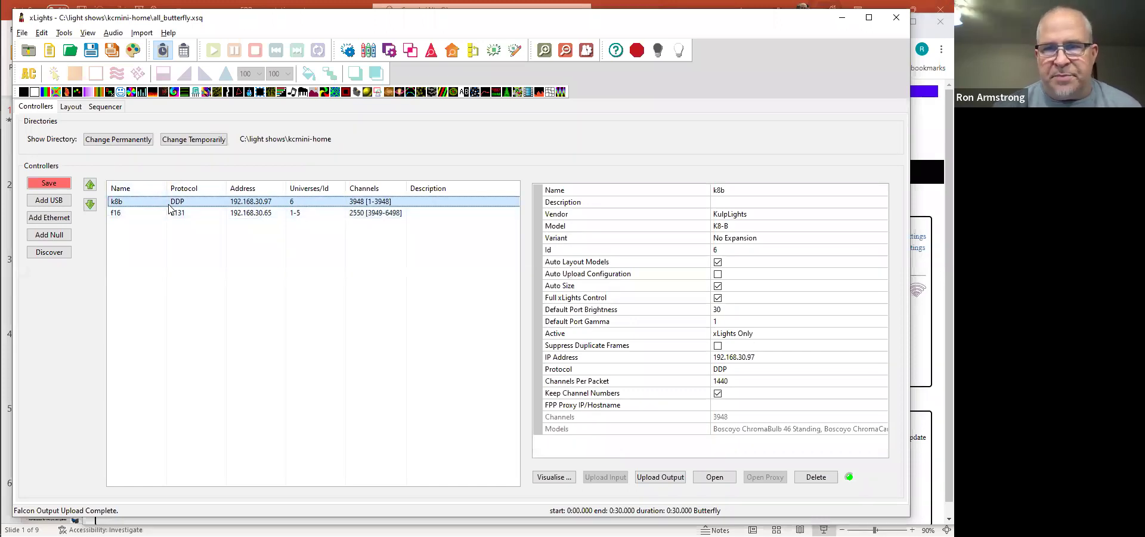
pyautogui.click(623, 335)
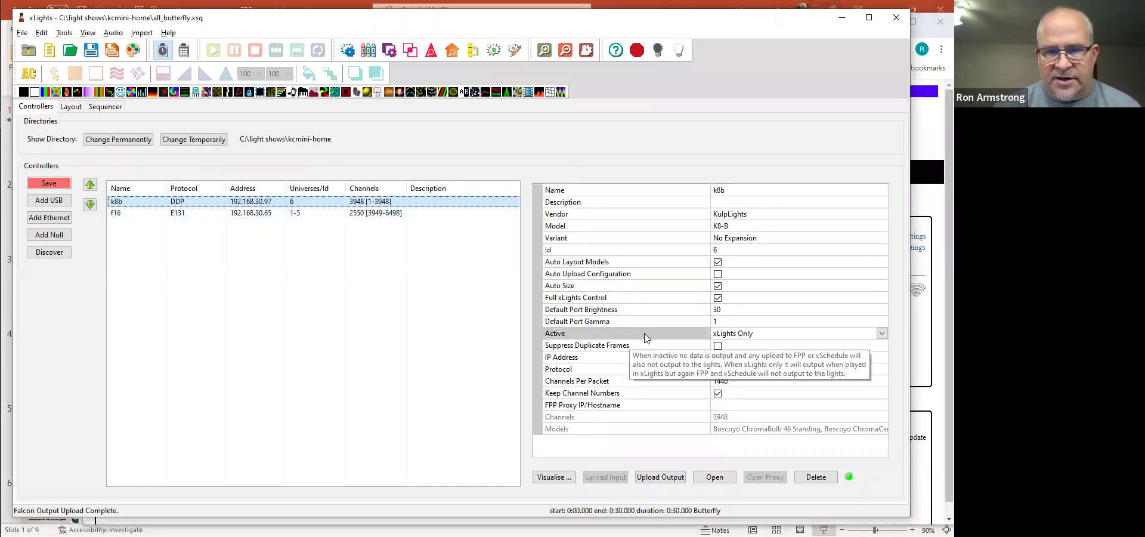
pyautogui.click(759, 338)
pyautogui.click(760, 337)
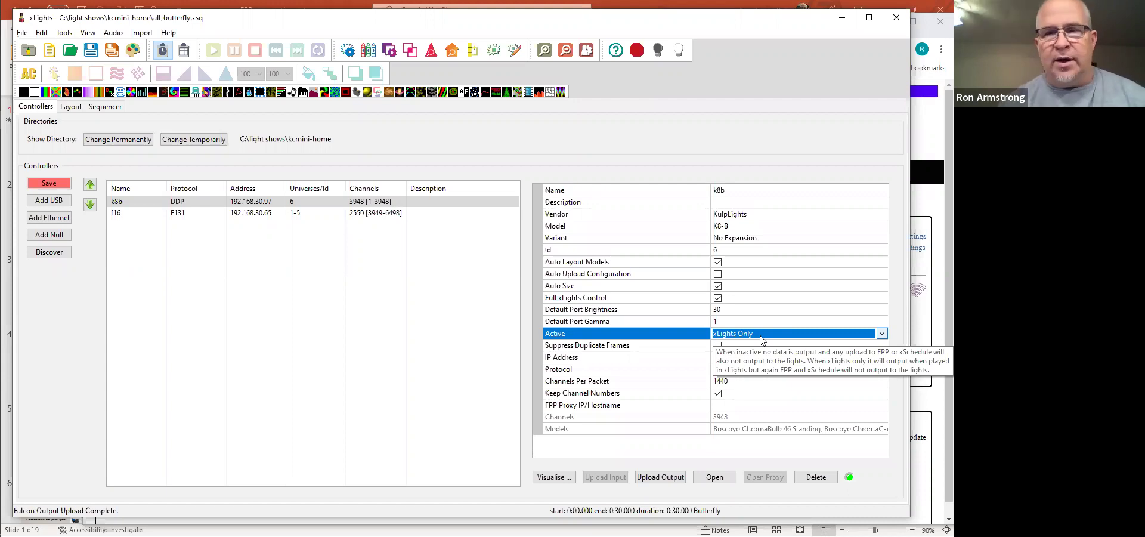
pyautogui.scroll(1, 759, 338)
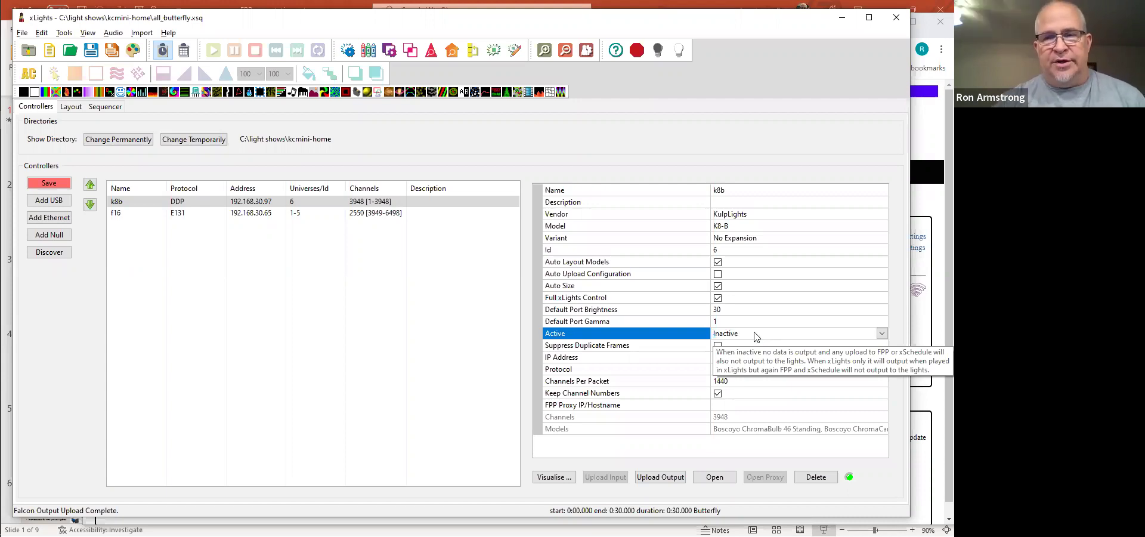
pyautogui.click(748, 335)
pyautogui.click(748, 336)
pyautogui.click(747, 368)
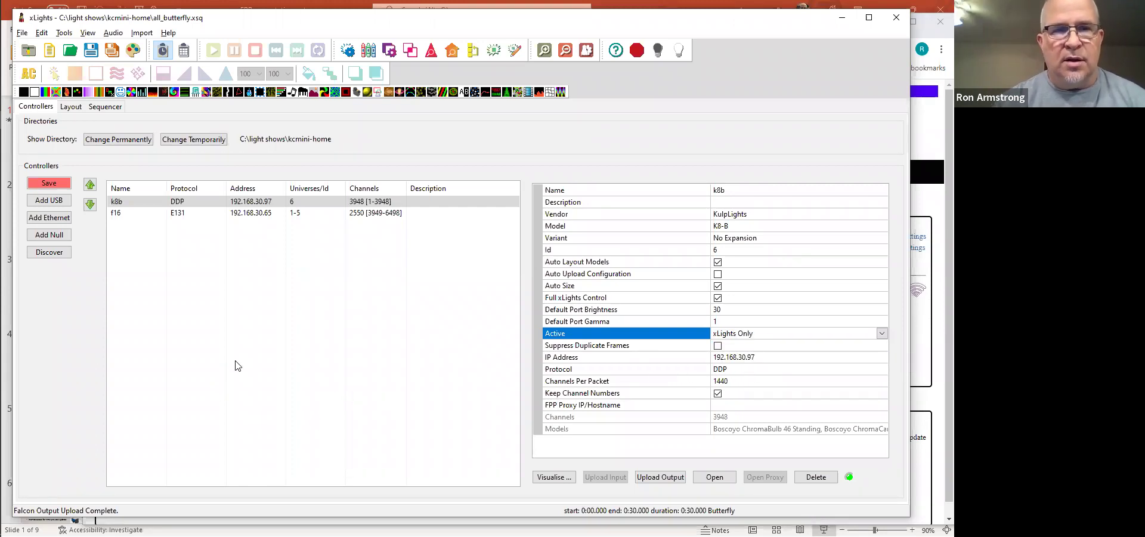
pyautogui.click(49, 182)
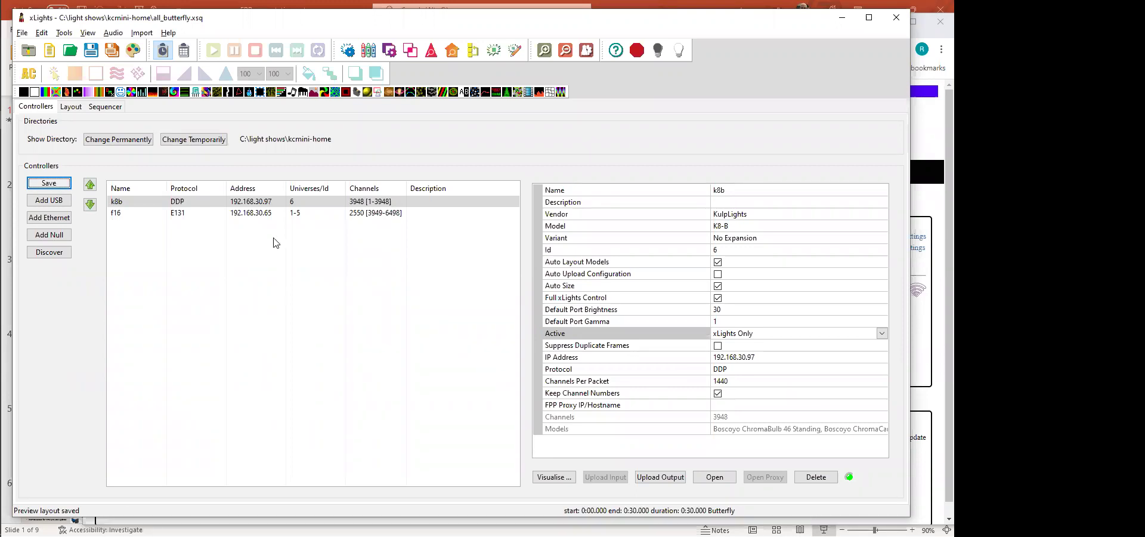
# - Review the f16 controller's settings, then return to the slide show's Network Setup slide
pyautogui.click(277, 213)
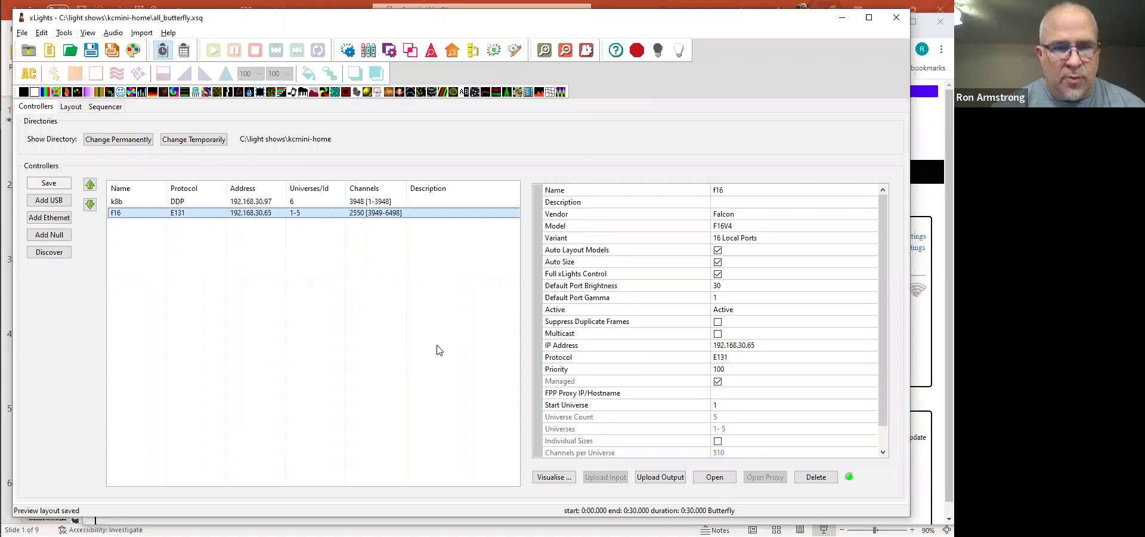
pyautogui.hotkey('alt', 'Tab')
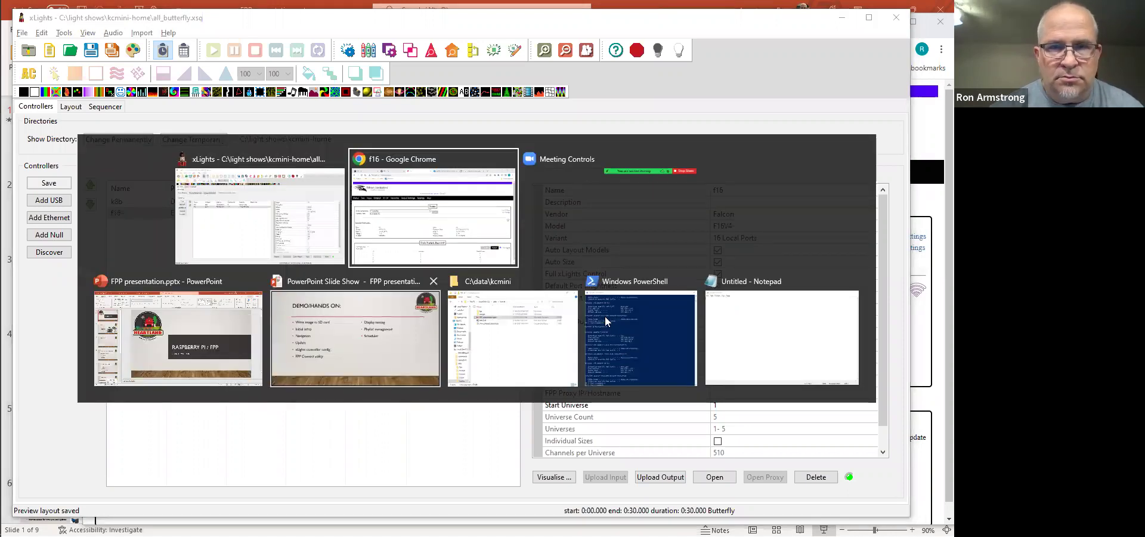
pyautogui.press('Left')
pyautogui.press('Left')
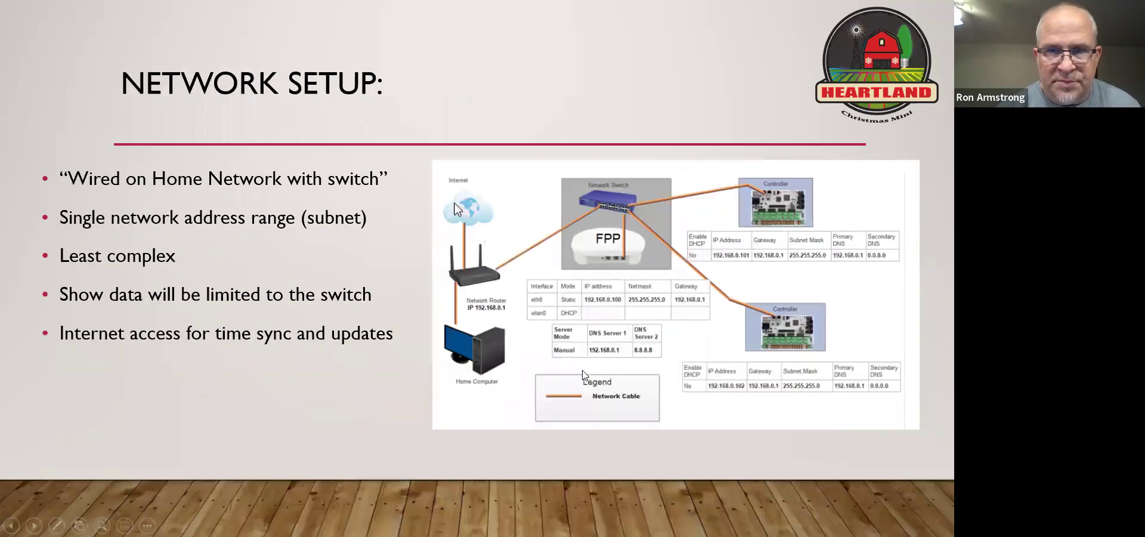
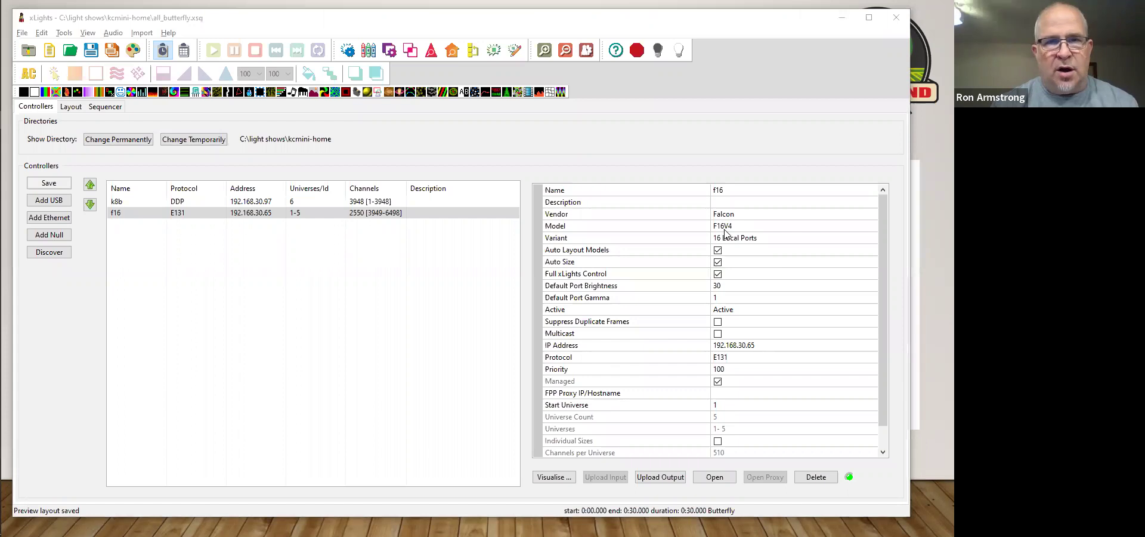
# - Review the f16 controller's mode list, leaving it on E131/Artnet, and return to the slide show
pyautogui.hotkey('alt', 'Tab')
pyautogui.click(501, 231)
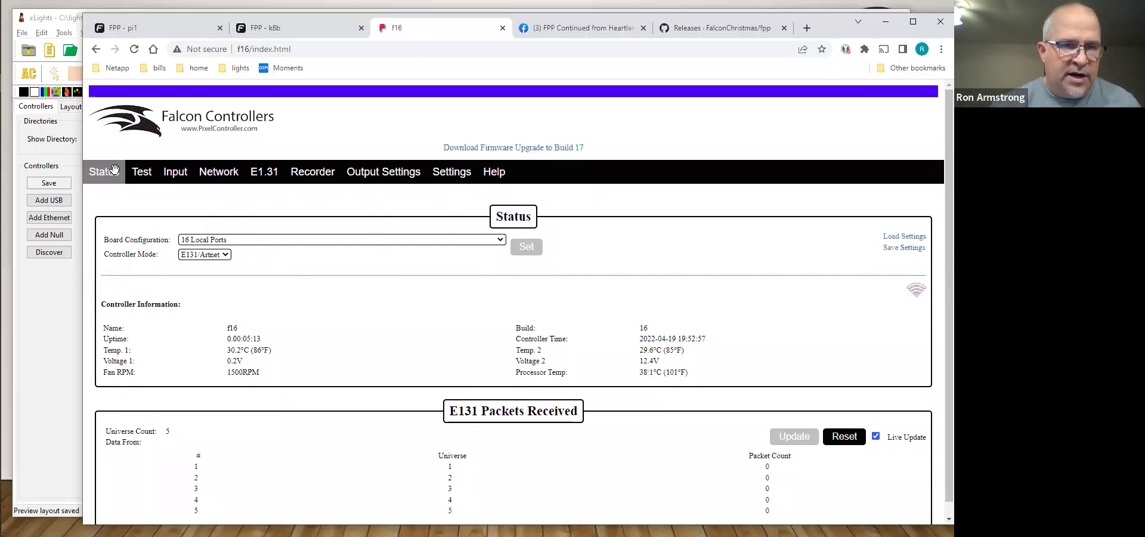
pyautogui.click(207, 258)
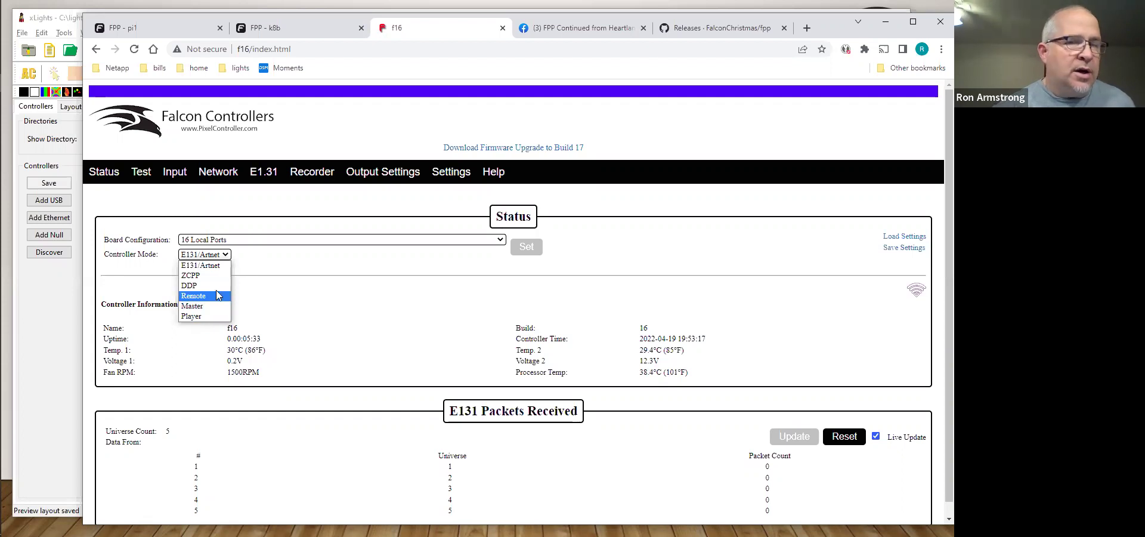
pyautogui.click(331, 284)
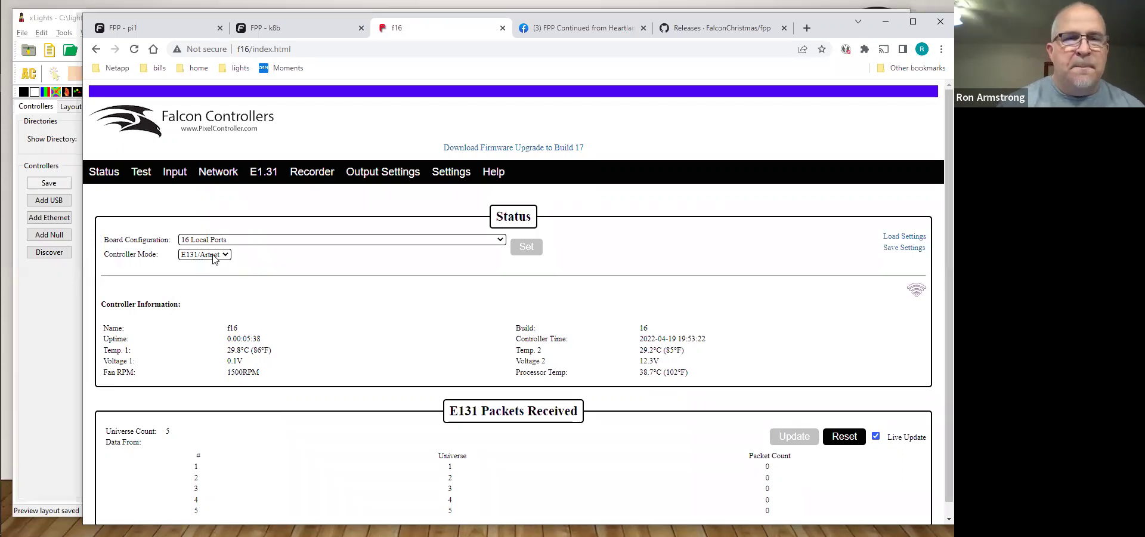
pyautogui.click(213, 256)
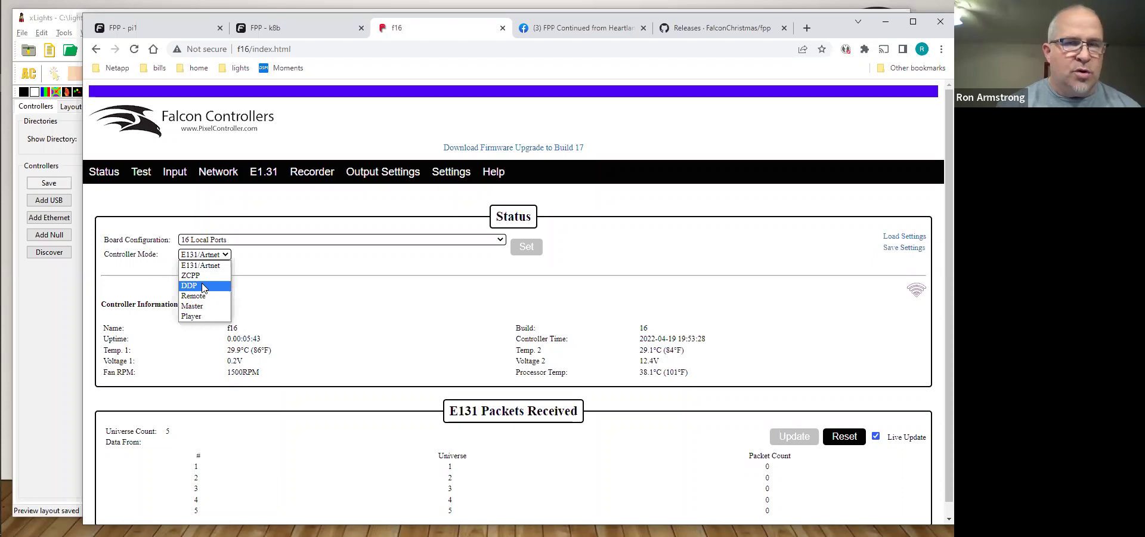
pyautogui.click(353, 281)
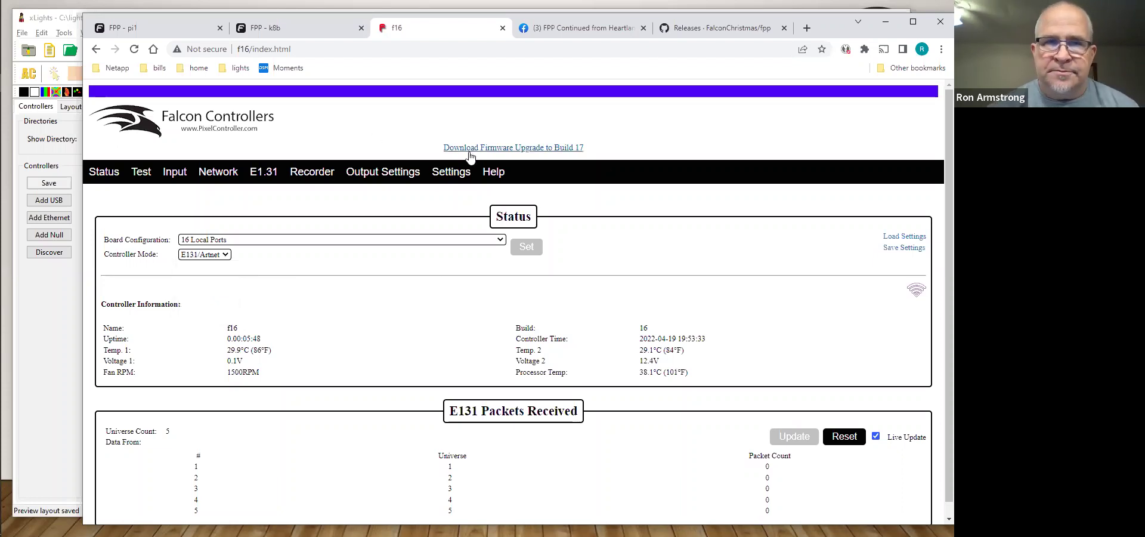
pyautogui.hotkey('alt', 'Tab')
pyautogui.hotkey('alt', 'Tab')
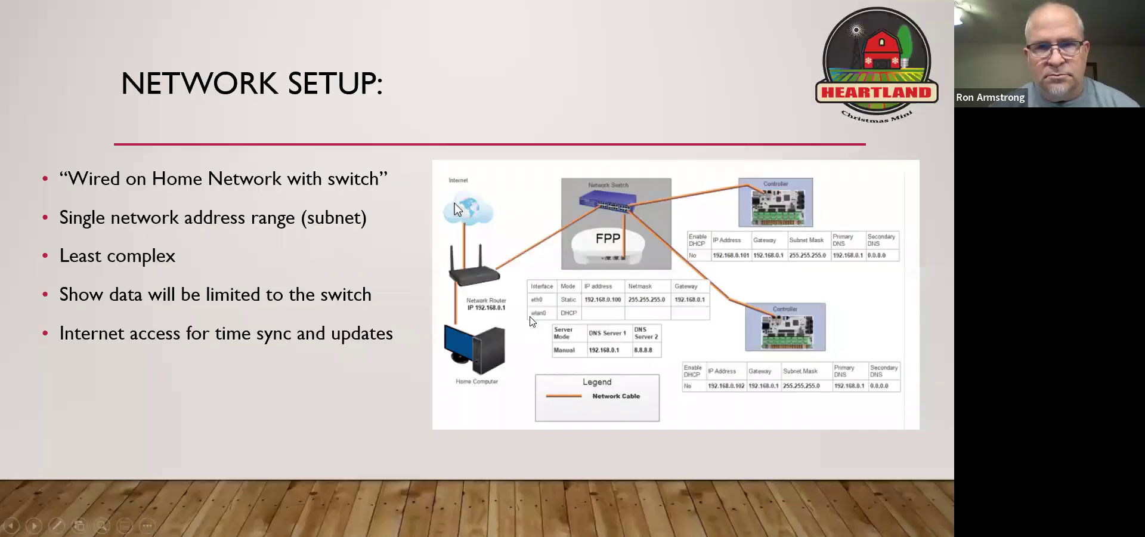
# - Highlight the 'Review FPP Connect' agenda line on the Facebook event page, then return to xLights
pyautogui.hotkey('alt', 'Tab')
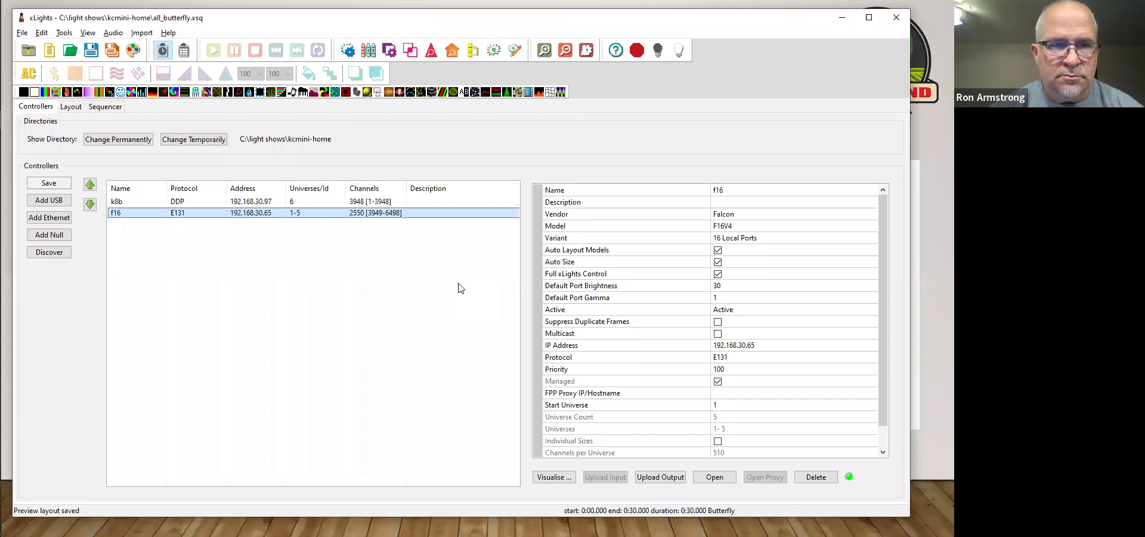
pyautogui.hotkey('alt', 'Tab')
pyautogui.press('Tab')
pyautogui.press('Tab')
pyautogui.press('Tab')
pyautogui.hotkey('shift', 'Tab')
pyautogui.hotkey('shift', 'Tab')
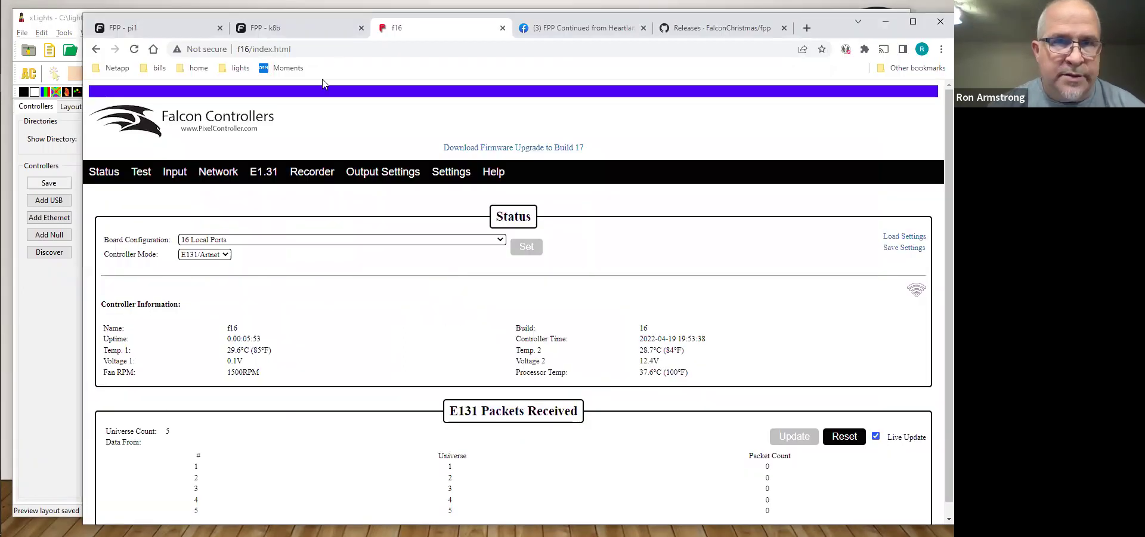
pyautogui.click(554, 28)
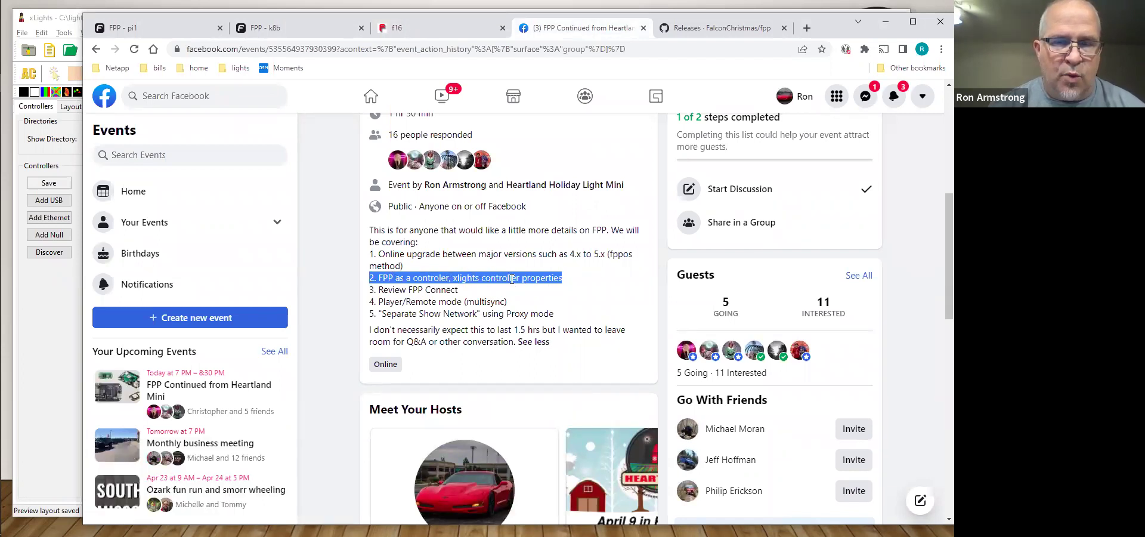
pyautogui.hotkey('alt', 'tab')
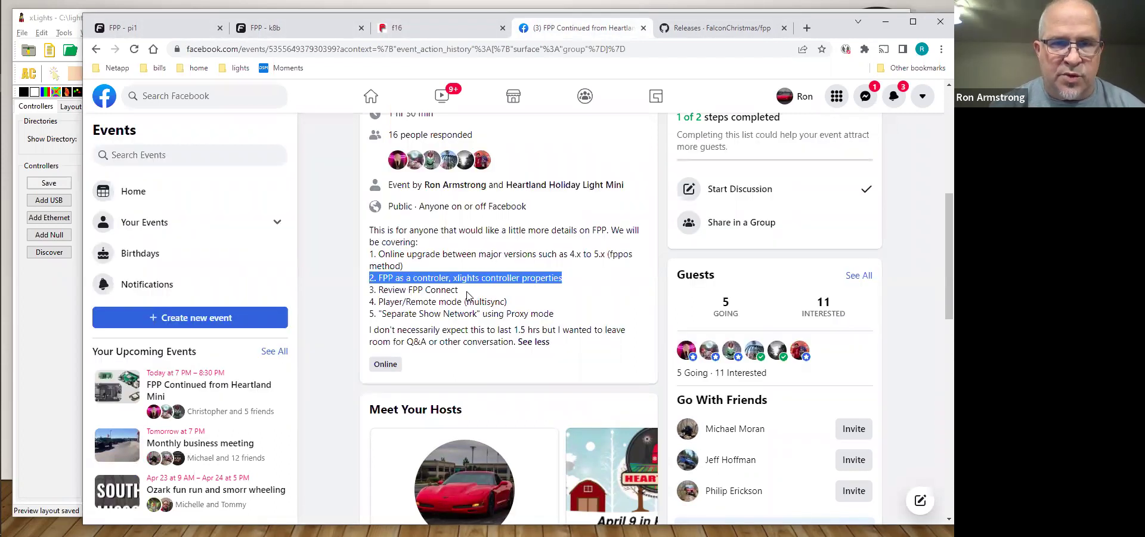
pyautogui.click(464, 293)
pyautogui.moveTo(465, 293); pyautogui.dragTo(380, 291)
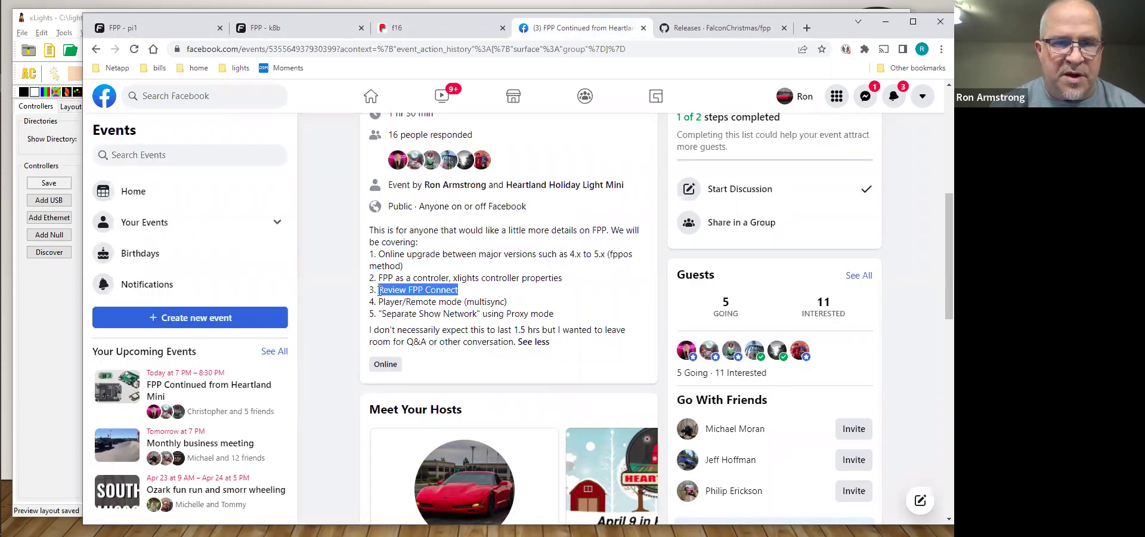
pyautogui.hotkey('alt', 'tab')
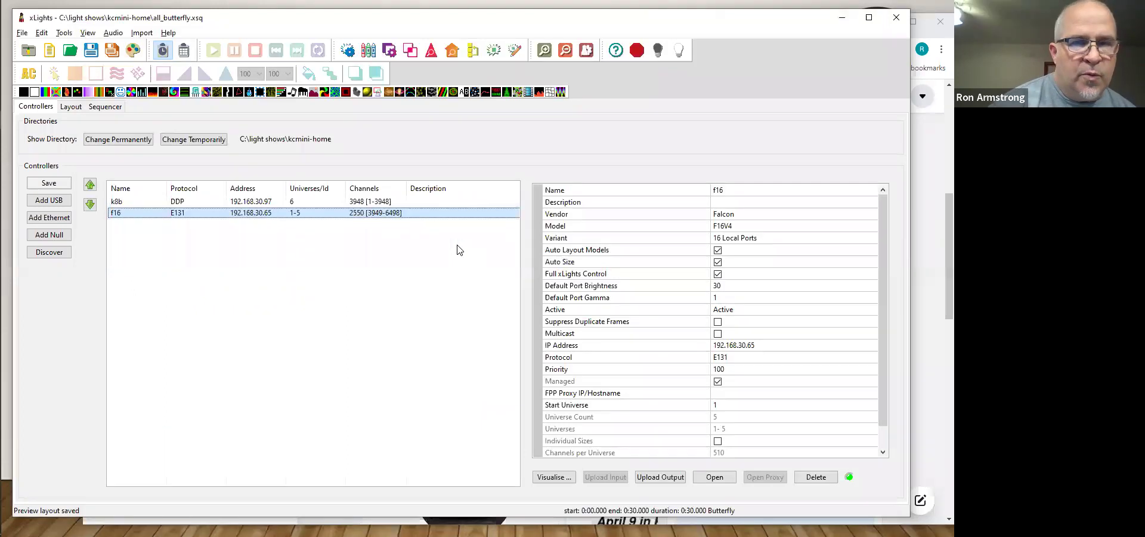
# - Check k8b's controller settings and the 'all' group's six models in the Layout view
pyautogui.click(357, 204)
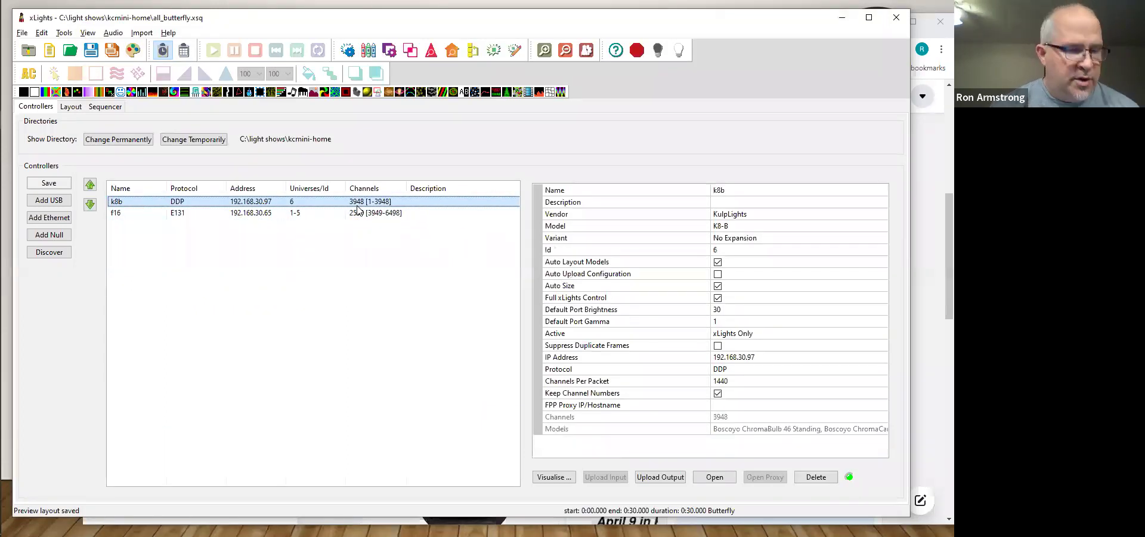
pyautogui.click(117, 107)
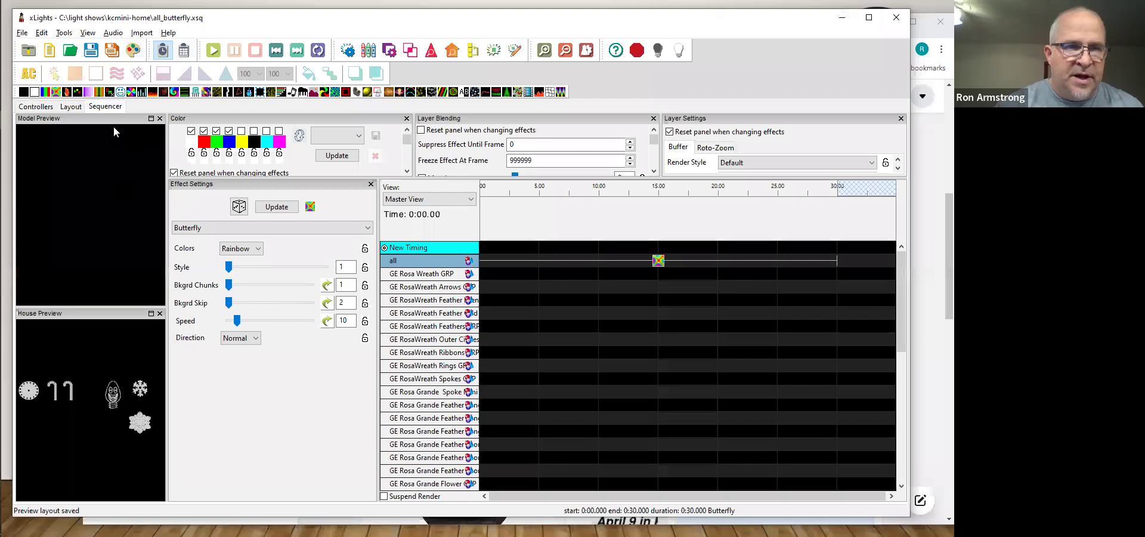
pyautogui.click(70, 106)
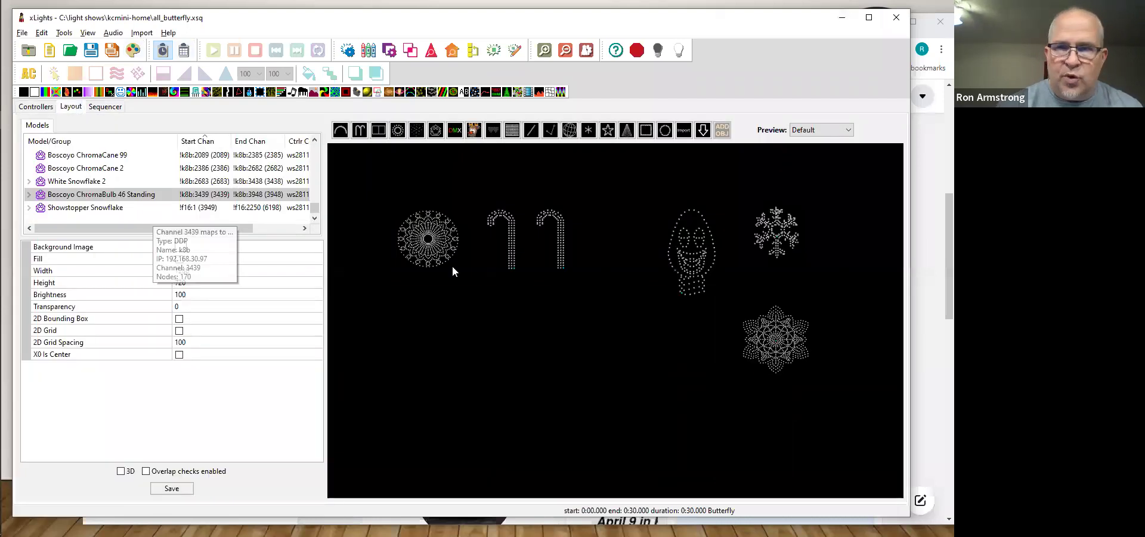
pyautogui.moveTo(382, 178); pyautogui.dragTo(861, 405)
pyautogui.click(673, 412)
pyautogui.scroll(3, 82, 170)
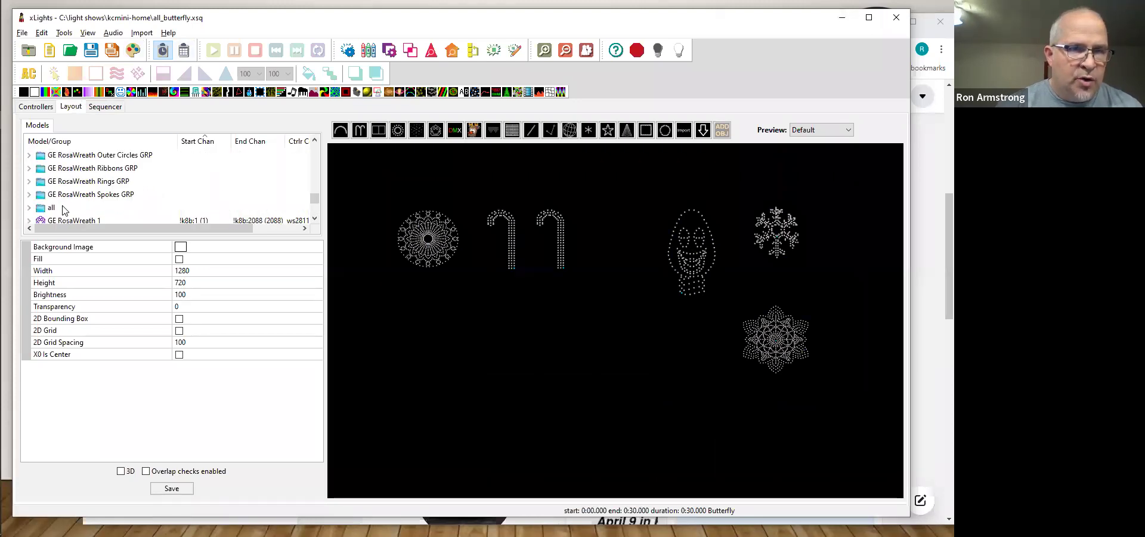
pyautogui.click(65, 208)
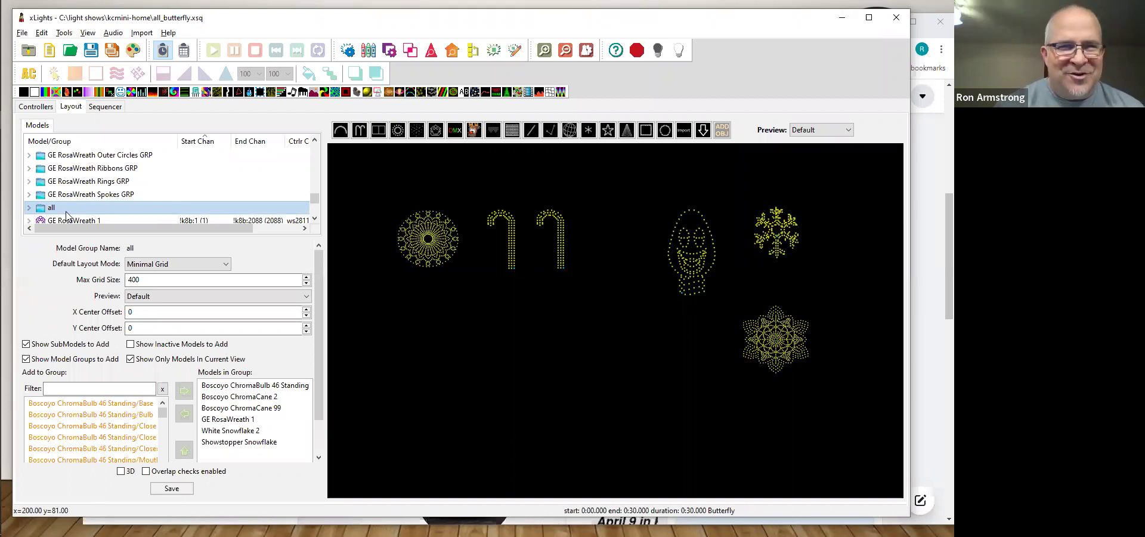
pyautogui.click(111, 107)
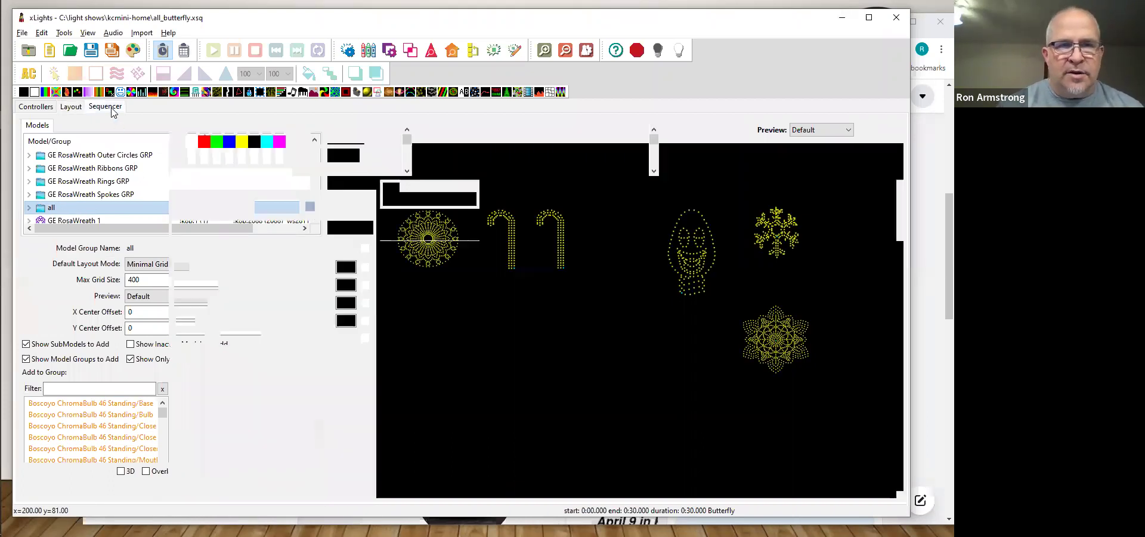
# - Preview the Butterfly effect on the all row, briefly output it to the lights, and save
pyautogui.click(656, 265)
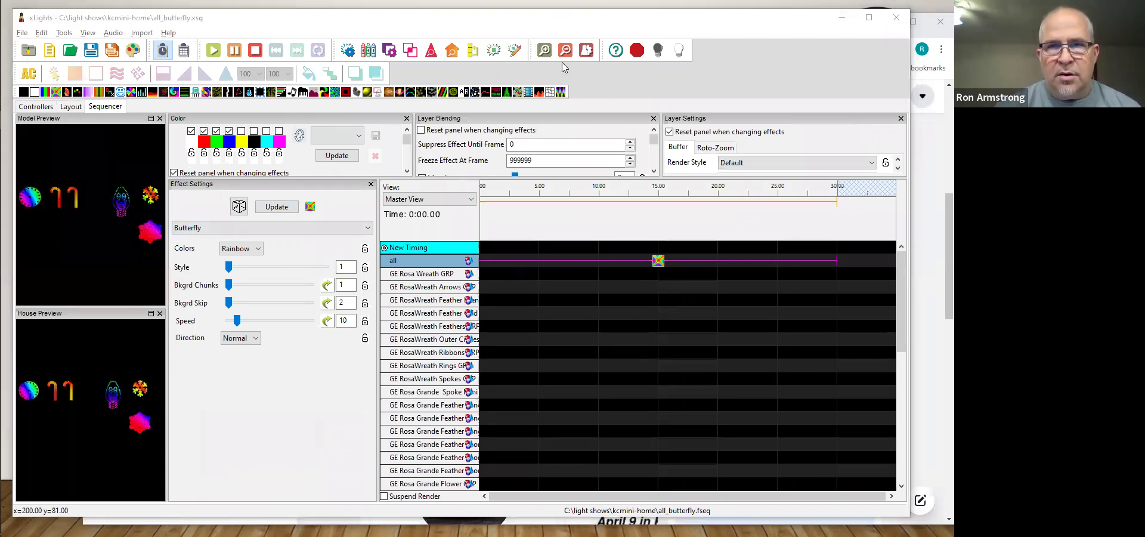
pyautogui.click(679, 50)
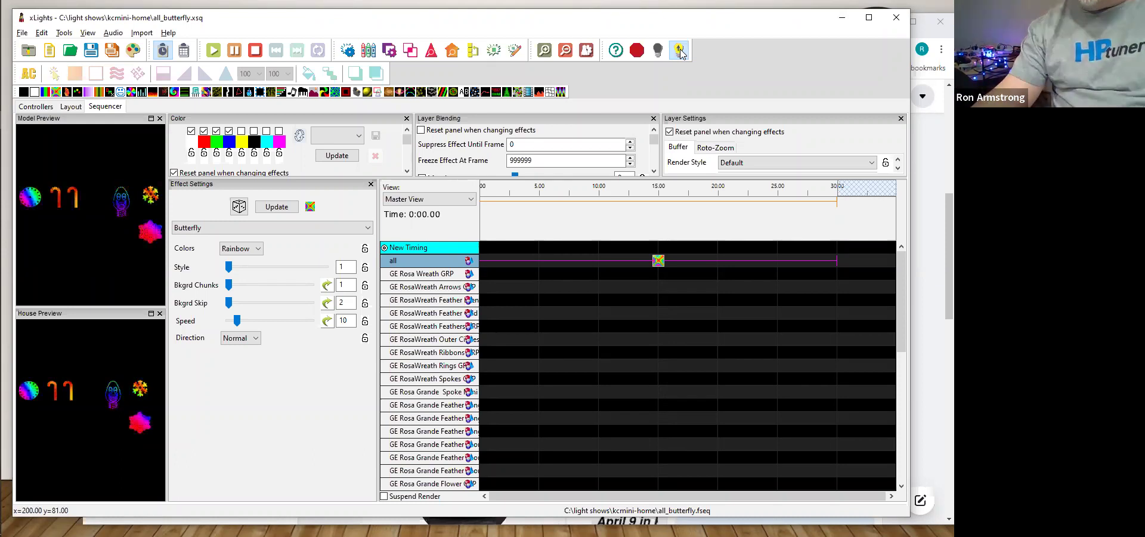
pyautogui.click(680, 52)
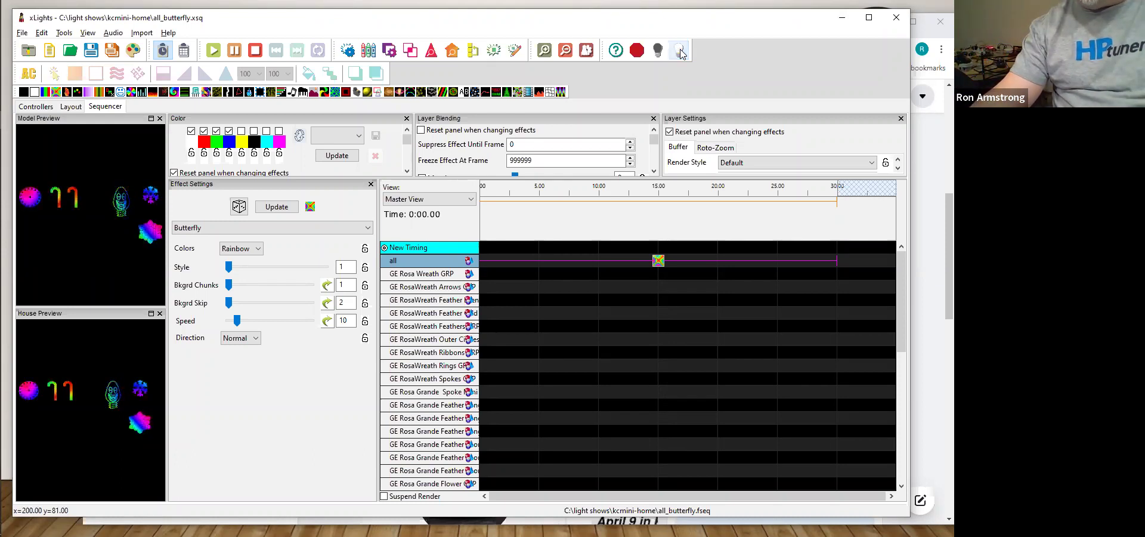
pyautogui.click(680, 52)
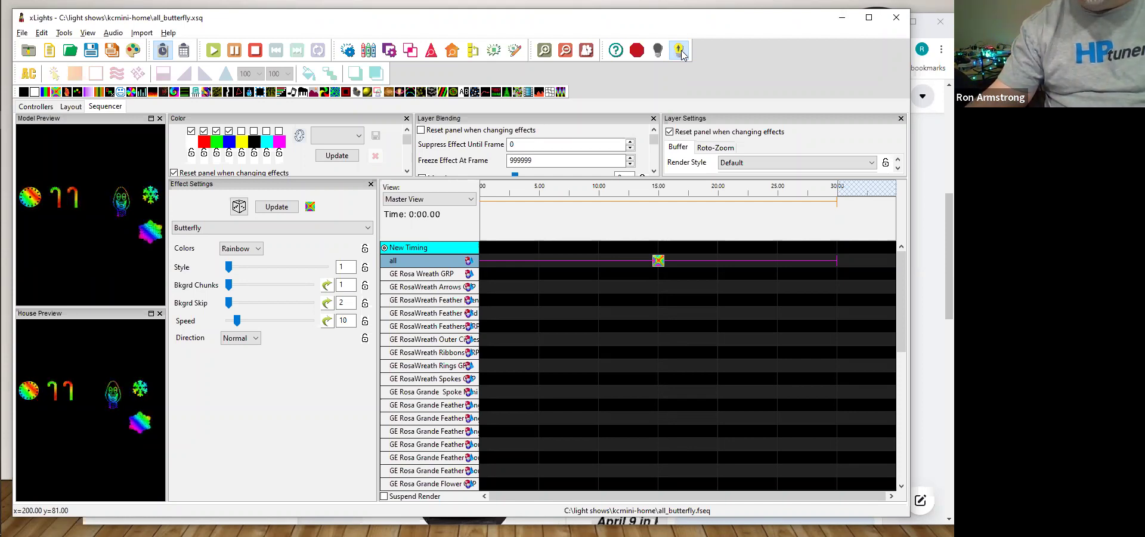
pyautogui.click(682, 56)
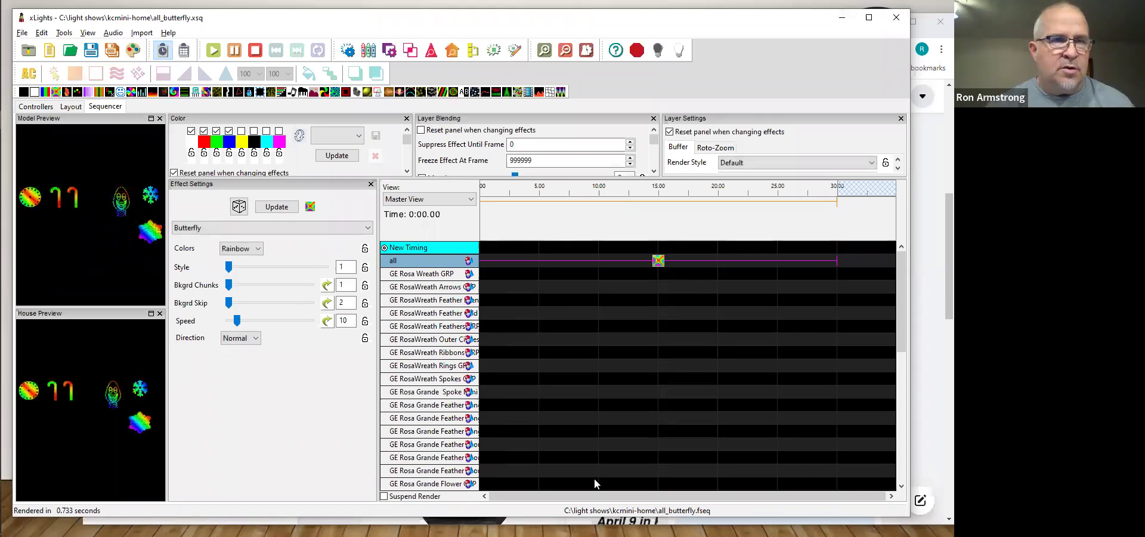
pyautogui.click(94, 51)
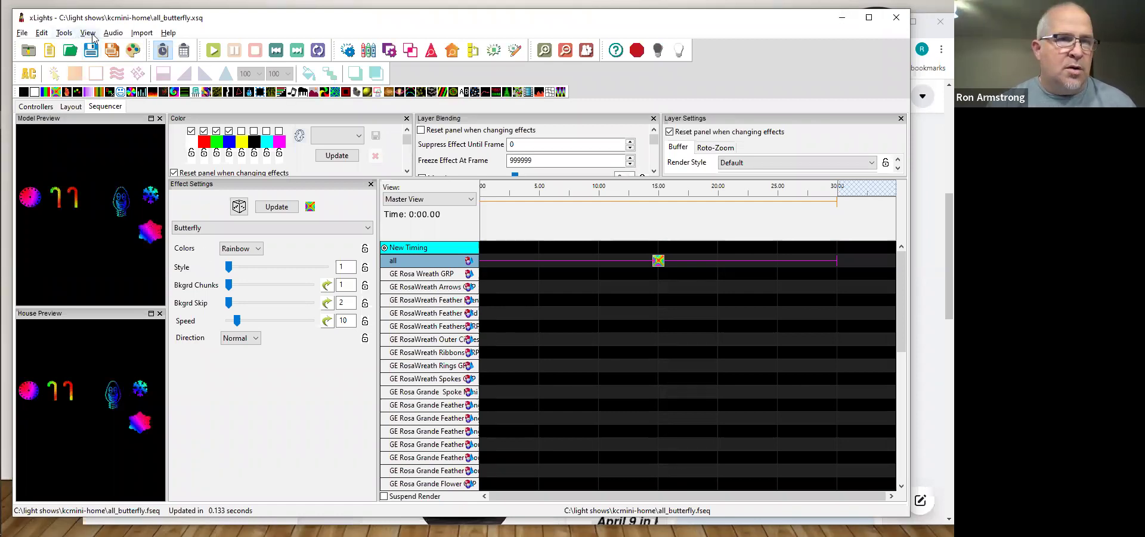
pyautogui.click(67, 33)
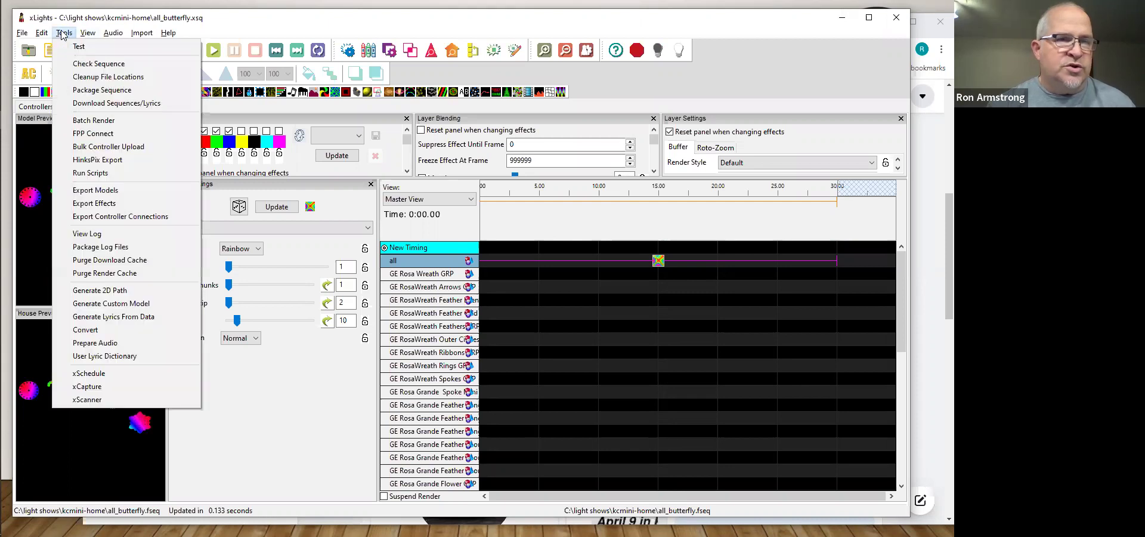
# - Launch FPP Connect to discover players pi1 and k8b with all_butterfly.fseq checked
pyautogui.click(95, 136)
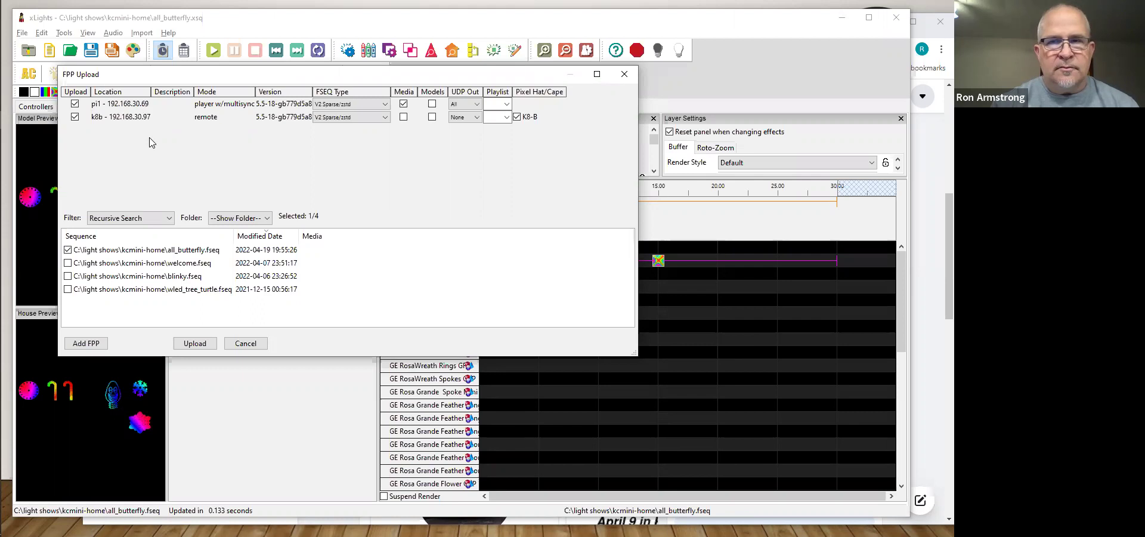
pyautogui.hotkey('alt', 'Tab')
pyautogui.hotkey('alt', 'Tab')
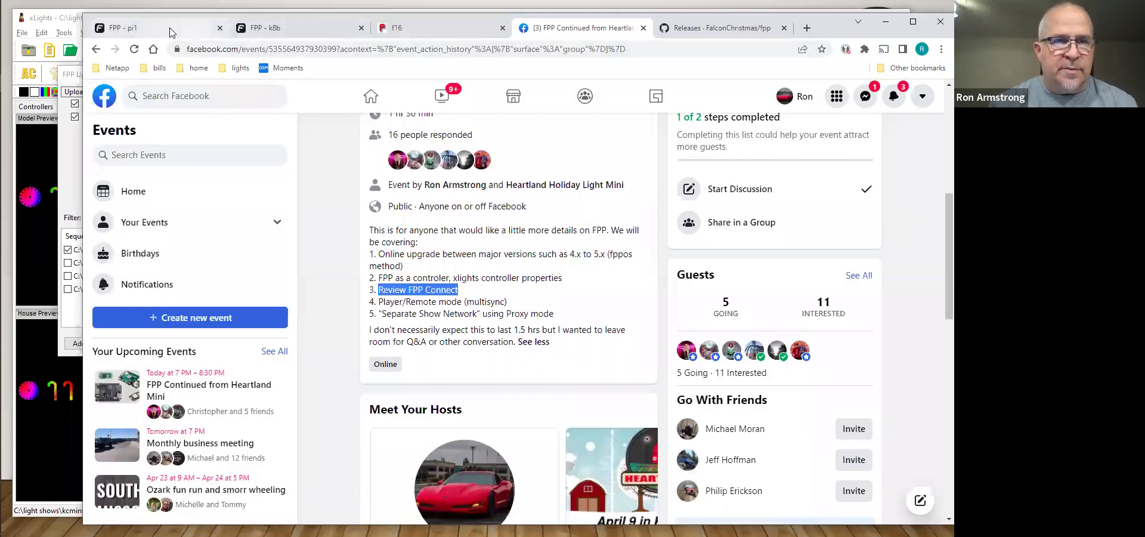
# - Open pi1's File Manager page in the FPP web UI
pyautogui.click(172, 31)
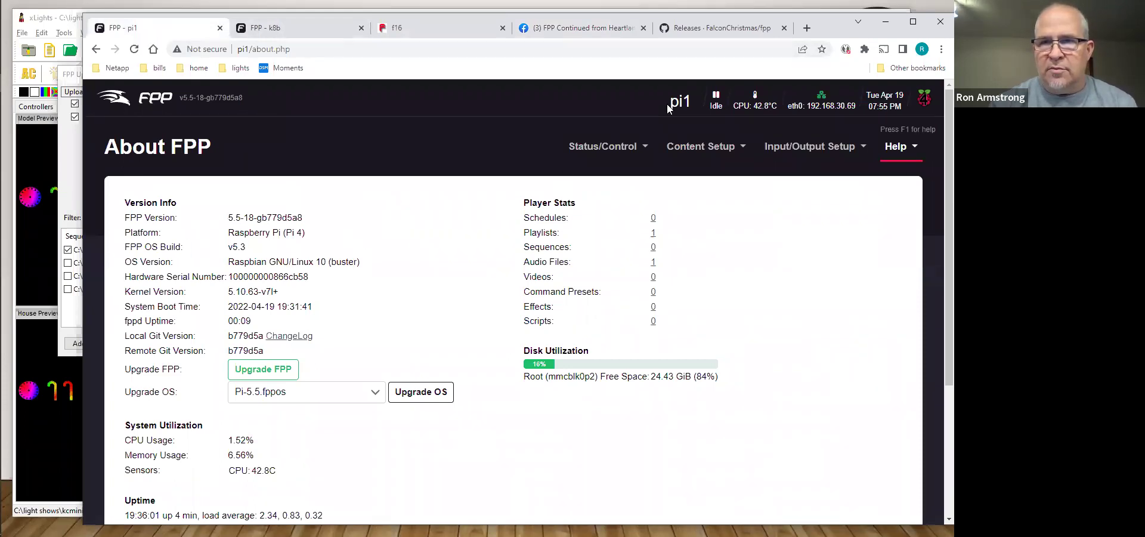
pyautogui.click(701, 146)
pyautogui.click(698, 175)
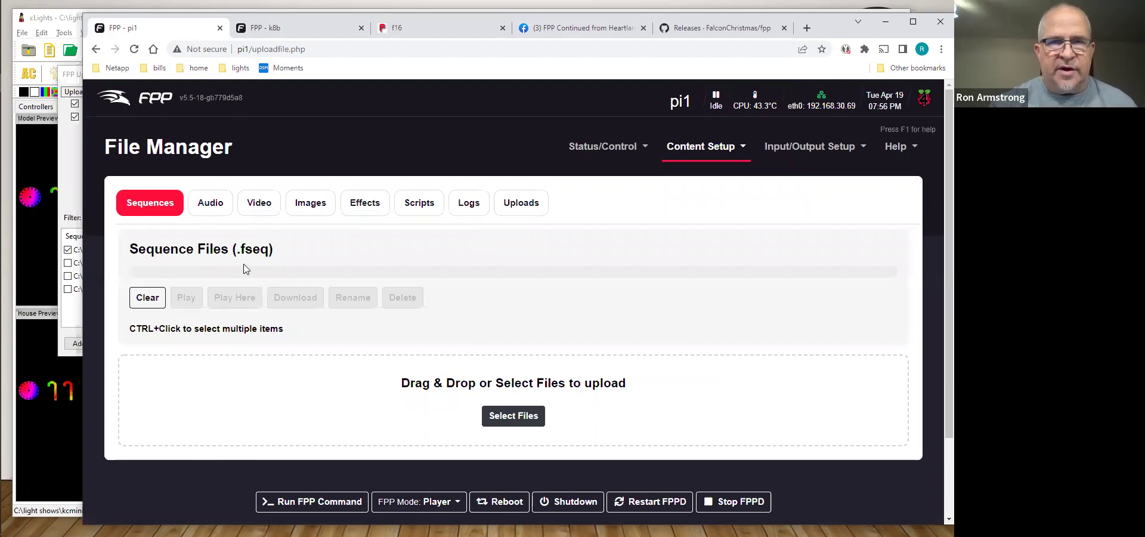
# - Open k8b's File Manager, confirm its Sequence Files list is empty, and return to xLights
pyautogui.click(302, 30)
pyautogui.scroll(3, 659, 172)
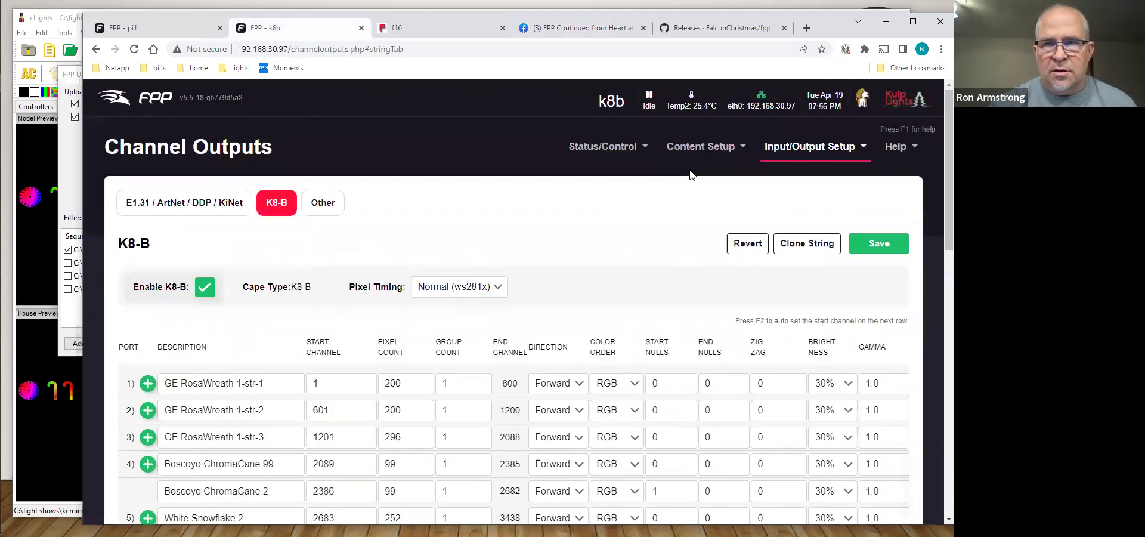
pyautogui.click(700, 146)
pyautogui.click(699, 176)
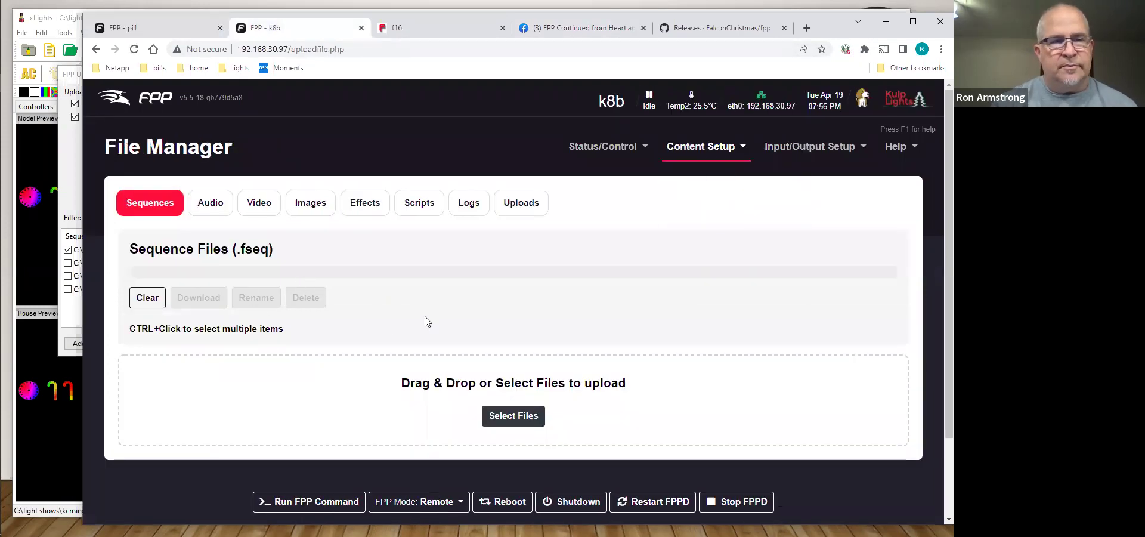
pyautogui.hotkey('alt', 'Tab')
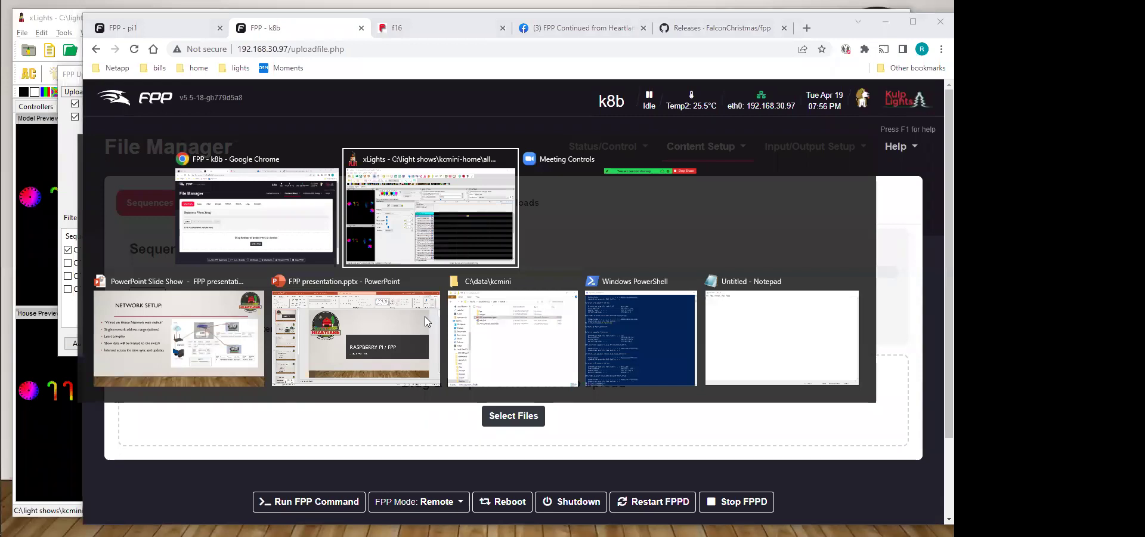
pyautogui.hotkey('alt', 'Tab')
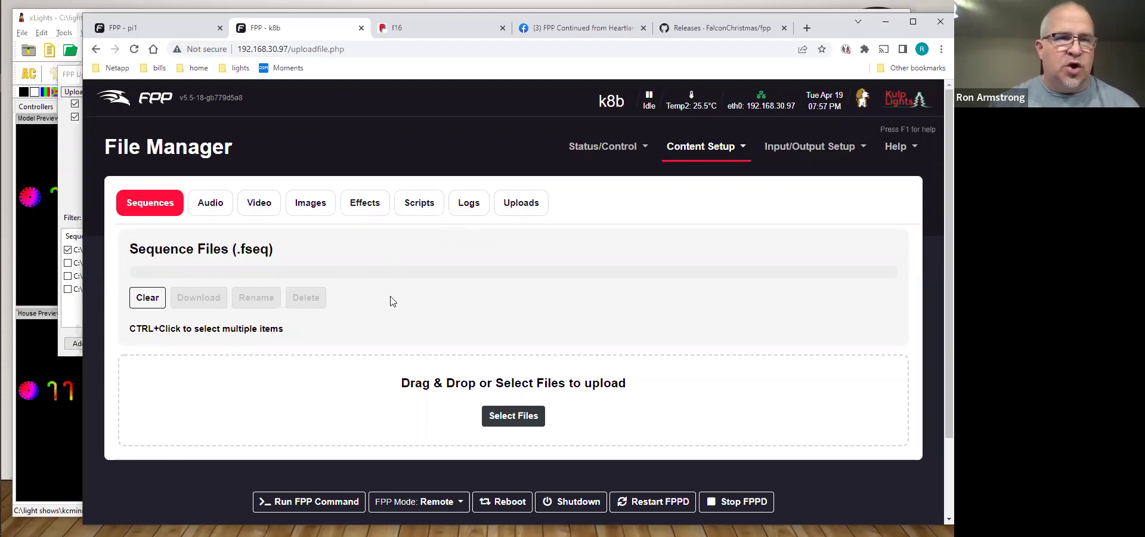
pyautogui.click(75, 187)
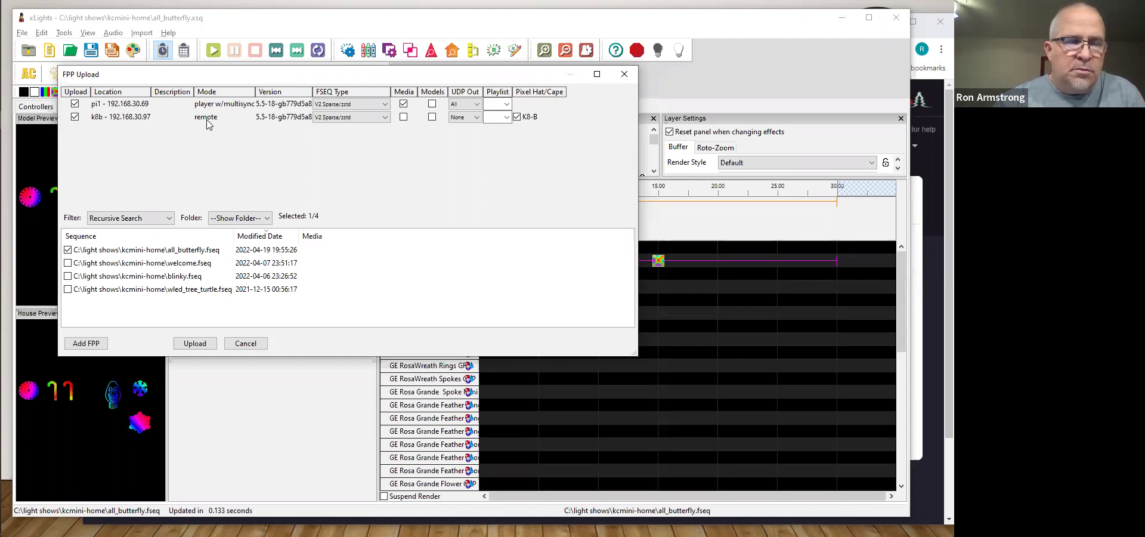
# - Tick Upload for both pi1 and k8b in the FPP Upload dialog
pyautogui.click(75, 103)
pyautogui.click(75, 103)
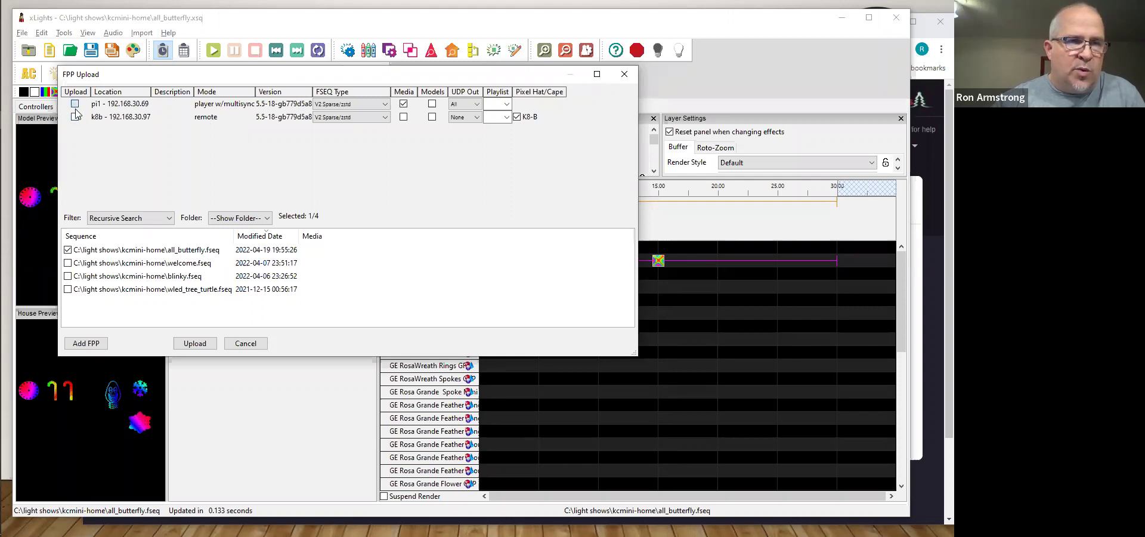
pyautogui.click(75, 117)
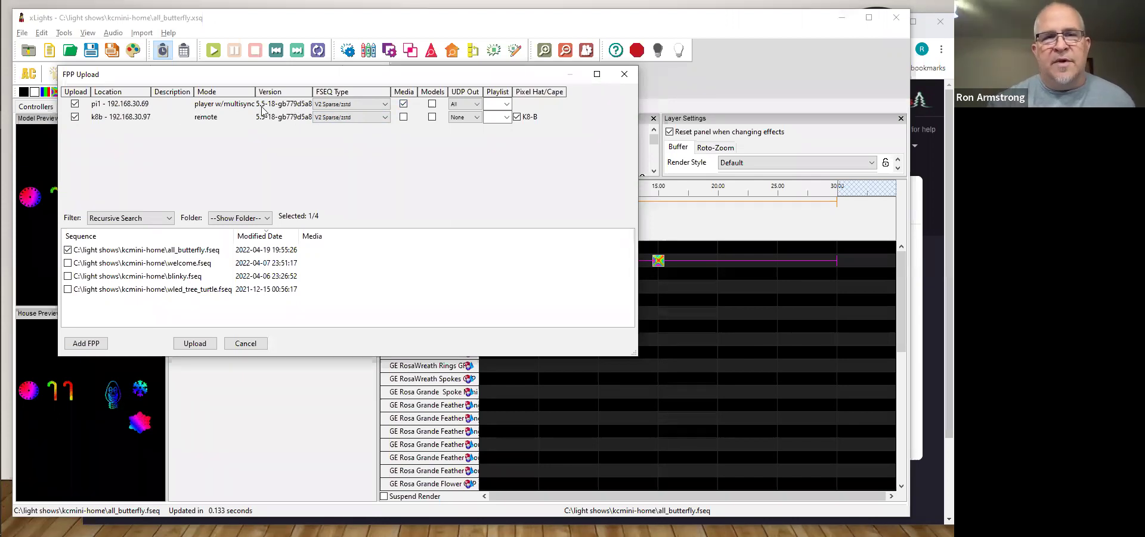
# - Turn on the Models checkbox for pi1 so it also receives the models
pyautogui.click(432, 105)
pyautogui.click(431, 105)
pyautogui.click(431, 104)
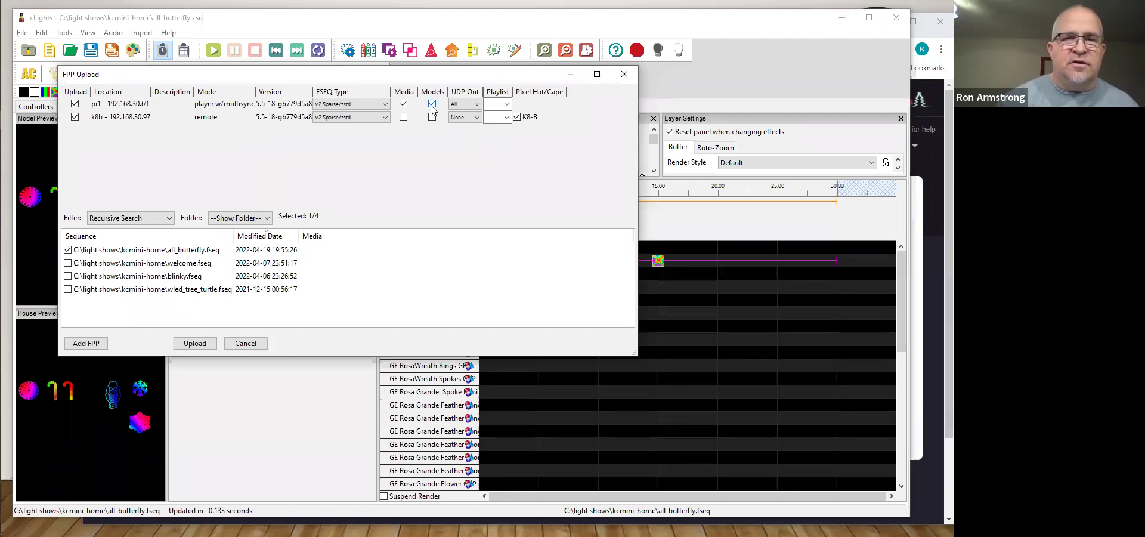
pyautogui.click(431, 104)
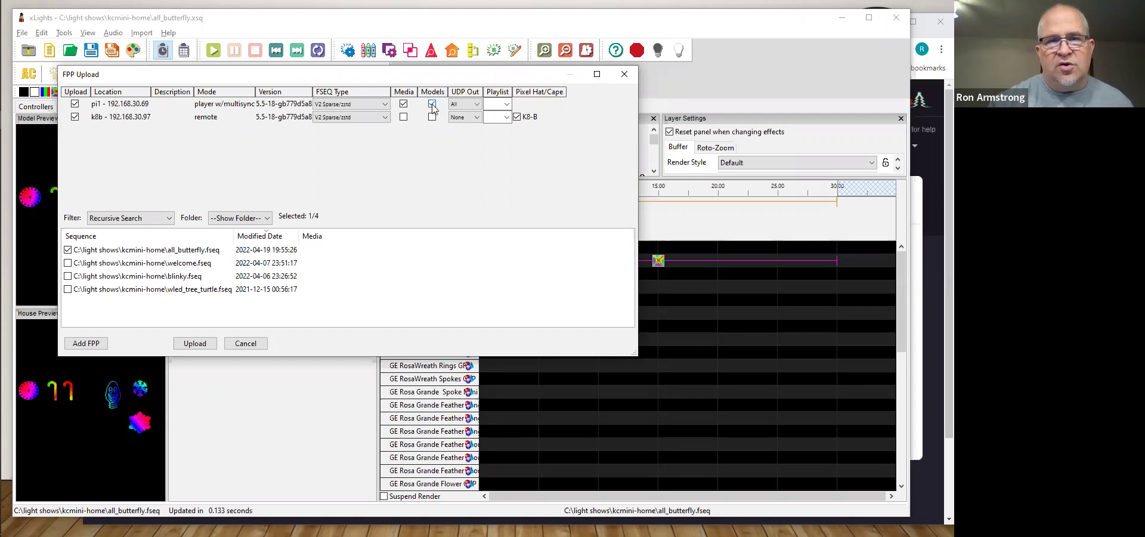
pyautogui.click(377, 117)
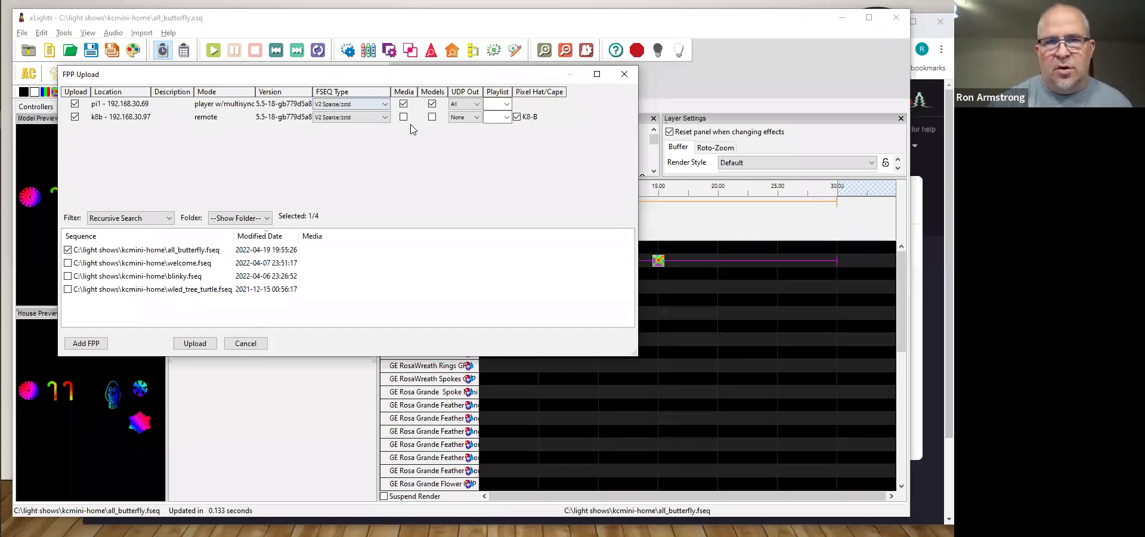
pyautogui.click(433, 104)
pyautogui.click(433, 104)
pyautogui.moveTo(473, 98)
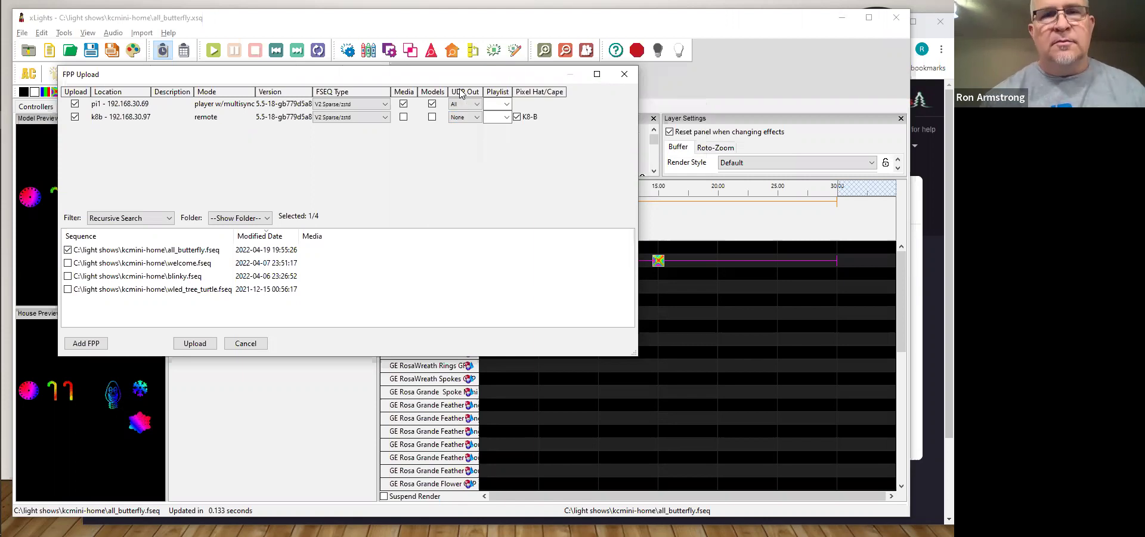
pyautogui.moveTo(465, 94)
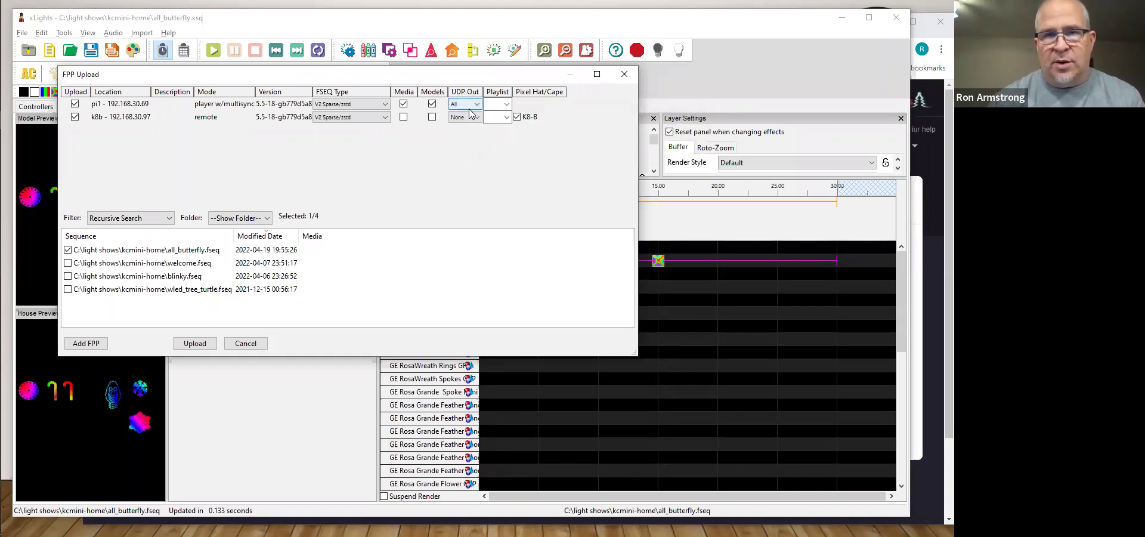
pyautogui.click(476, 105)
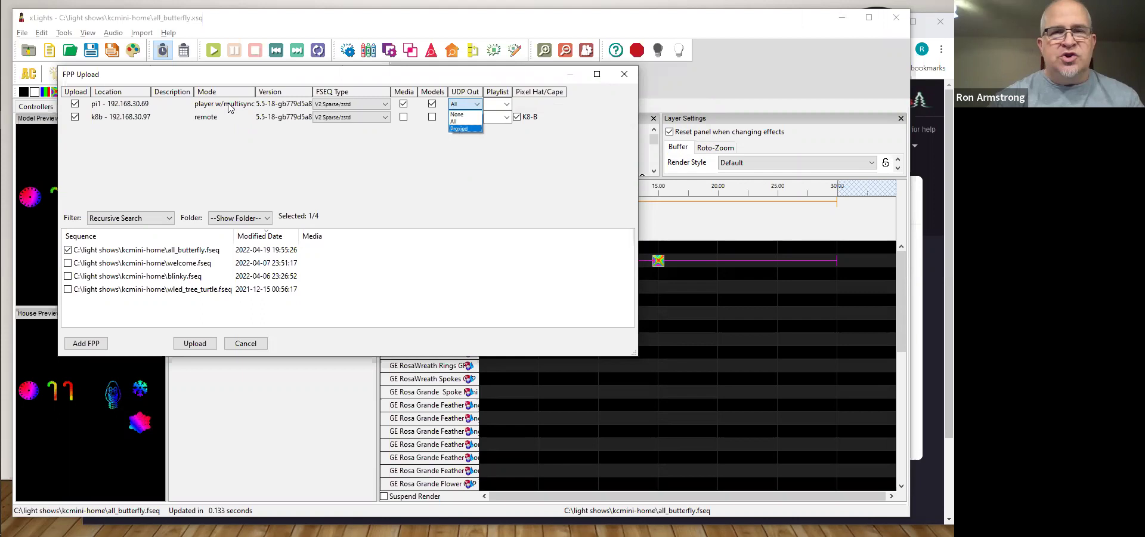
pyautogui.click(455, 121)
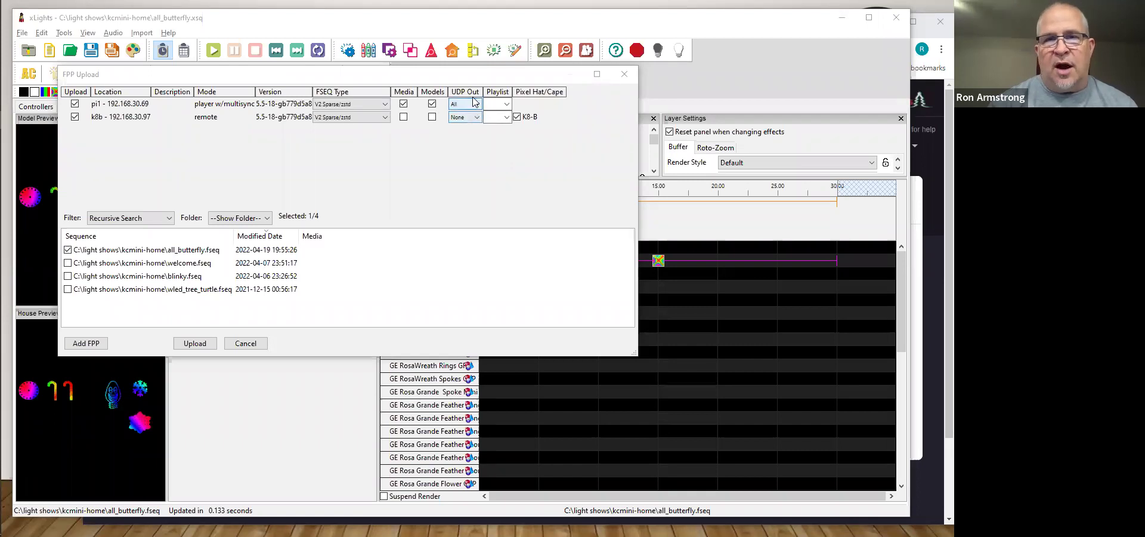
pyautogui.moveTo(463, 96)
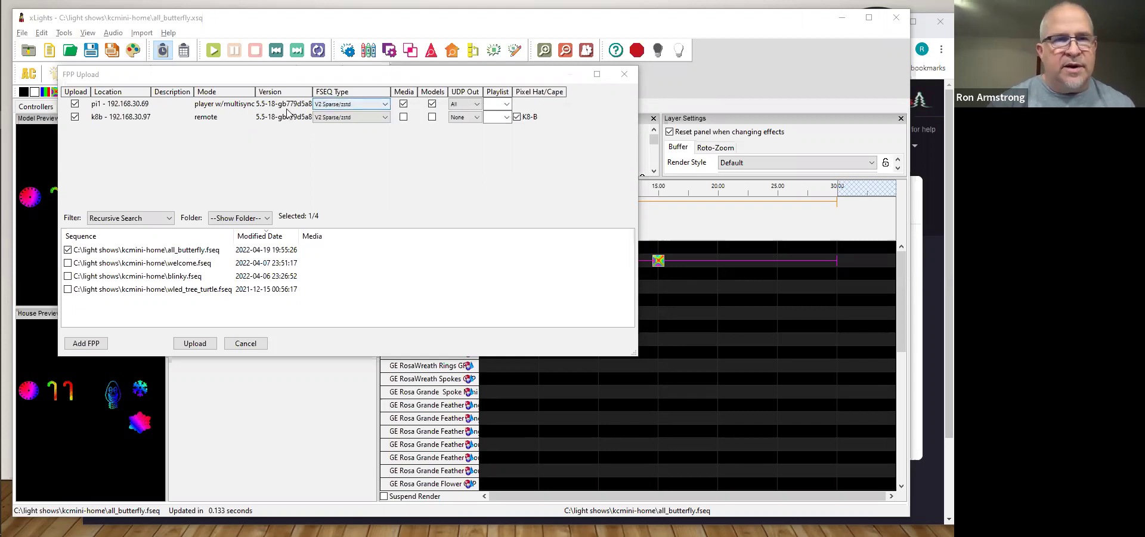
# - Set pi1's FSEQ Type to V2, leaving k8b on V2 Sparse/zstd
pyautogui.click(345, 106)
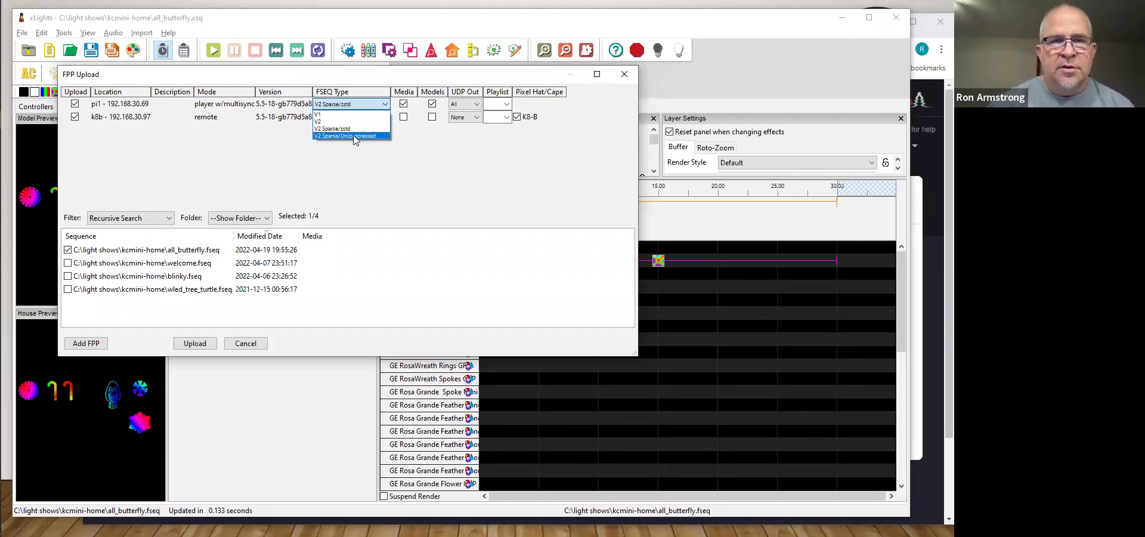
pyautogui.click(349, 128)
pyautogui.click(352, 117)
pyautogui.click(356, 114)
pyautogui.click(358, 105)
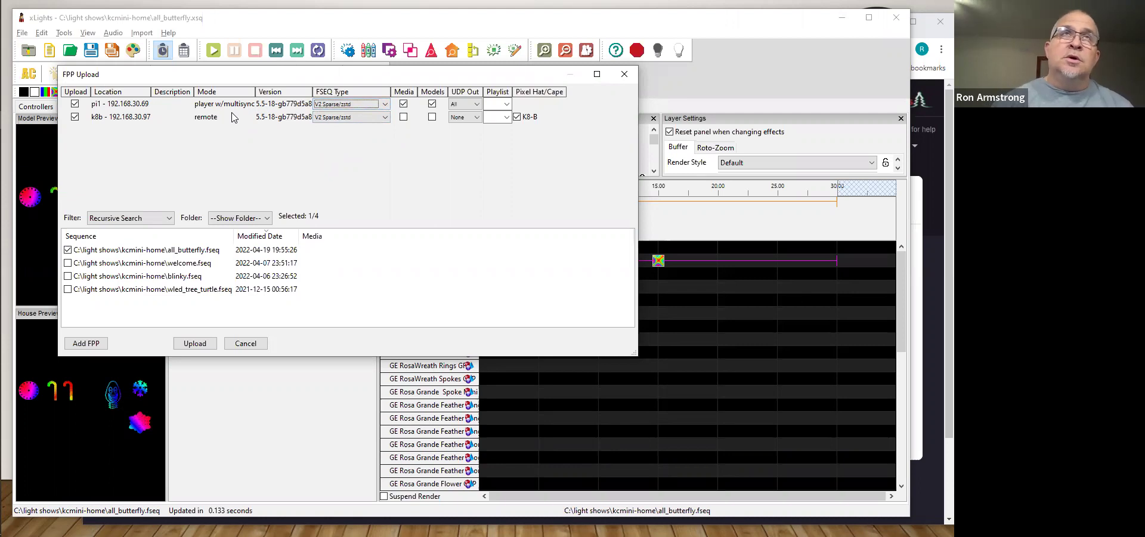
pyautogui.click(326, 105)
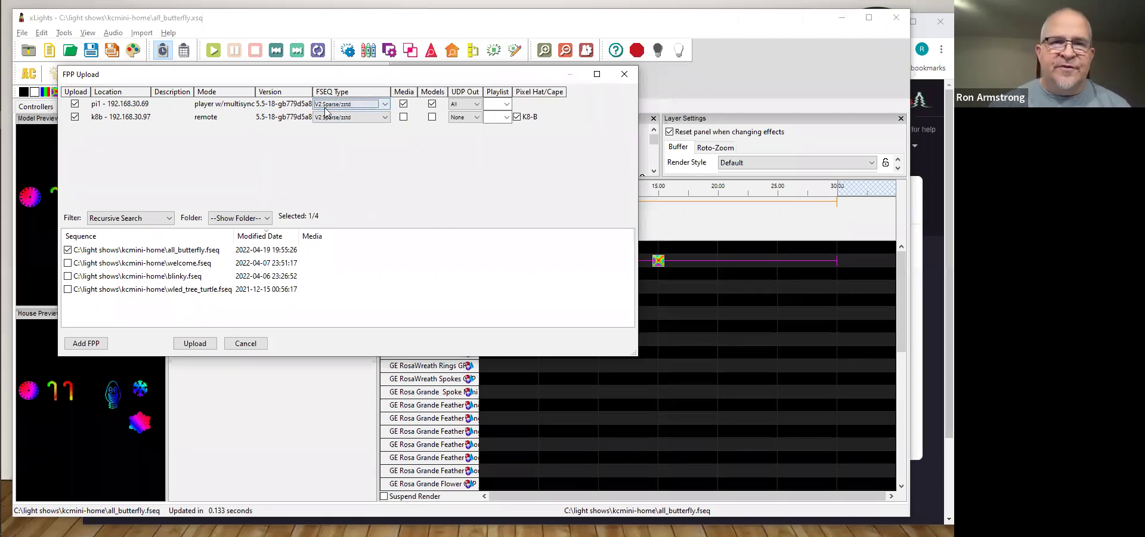
pyautogui.click(330, 122)
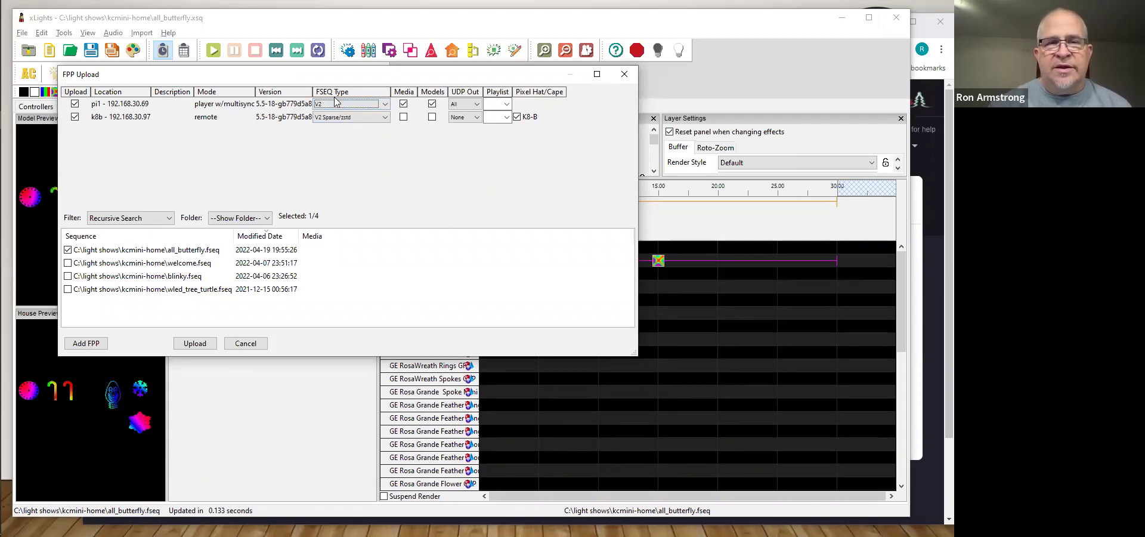
pyautogui.click(344, 117)
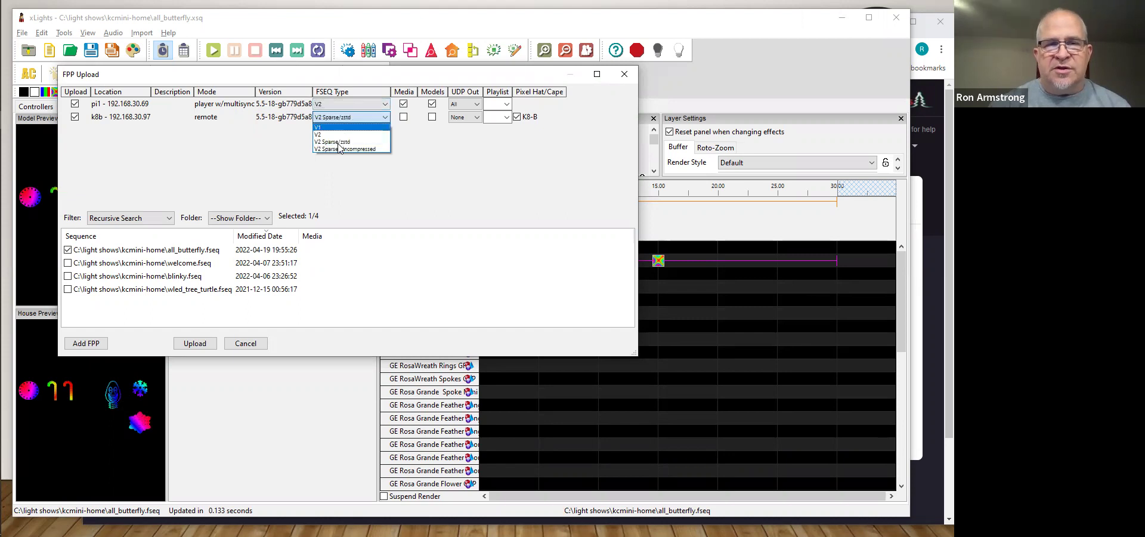
pyautogui.click(416, 159)
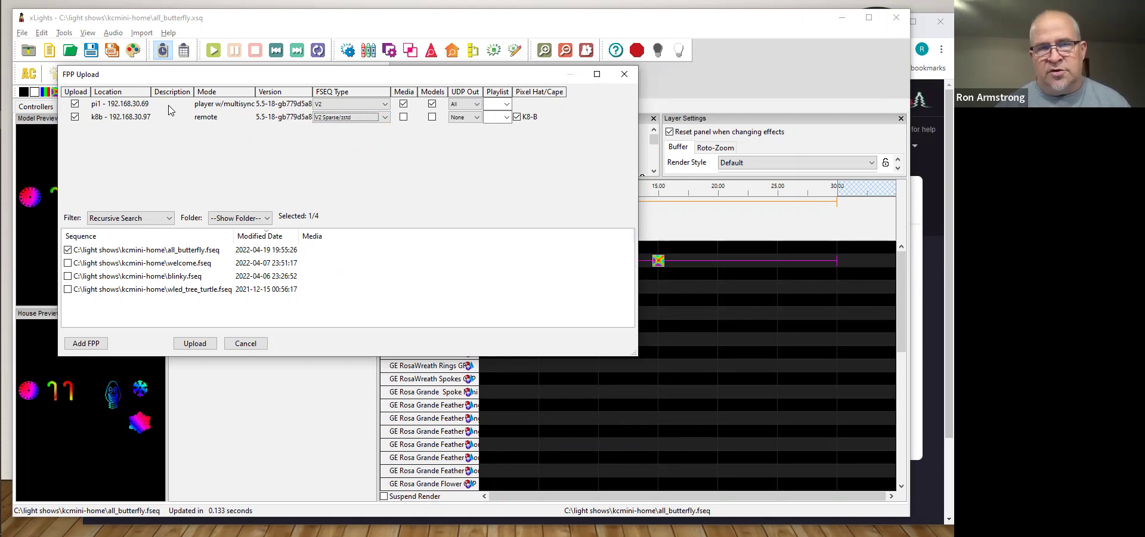
pyautogui.click(337, 104)
pyautogui.click(337, 121)
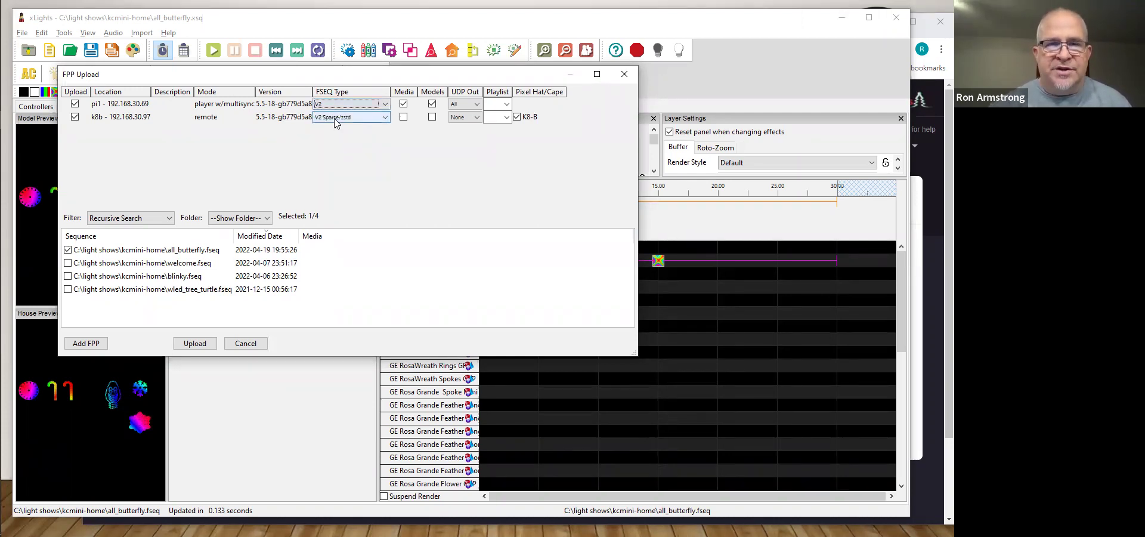
pyautogui.click(453, 104)
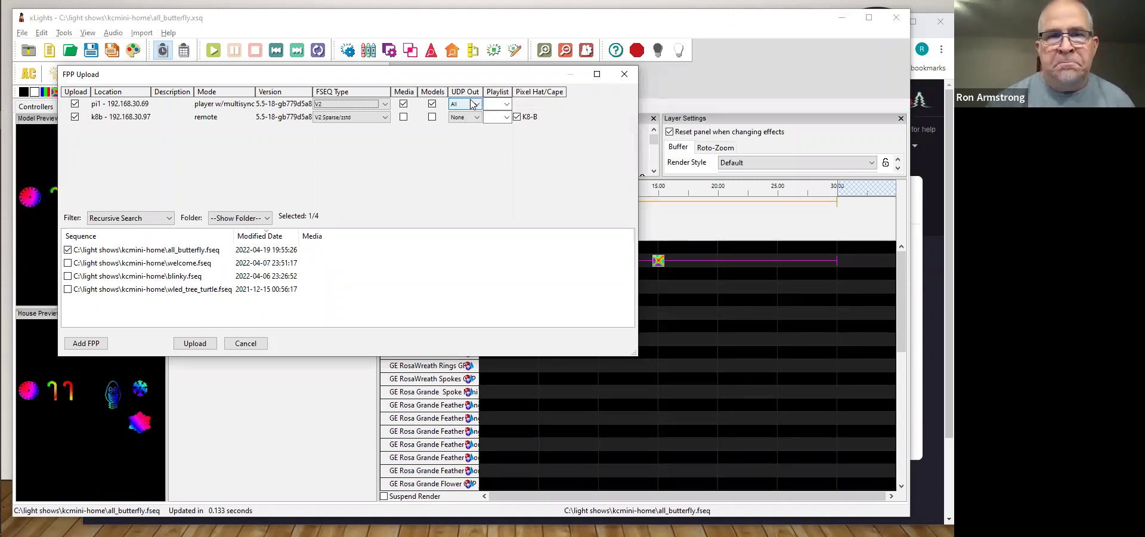
pyautogui.click(343, 105)
pyautogui.click(333, 115)
pyautogui.click(332, 105)
pyautogui.click(332, 121)
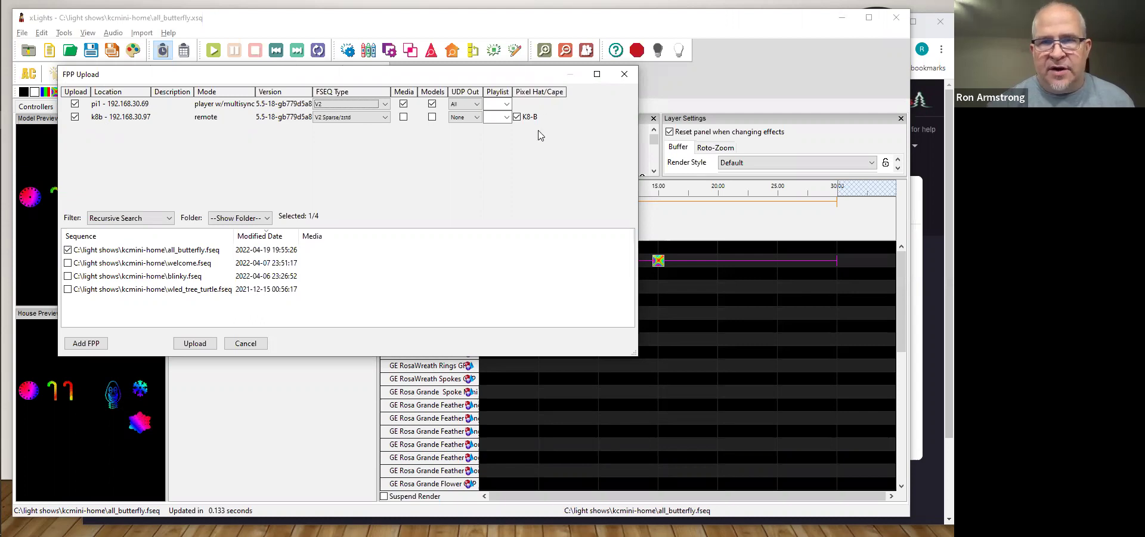
pyautogui.click(516, 118)
pyautogui.click(517, 117)
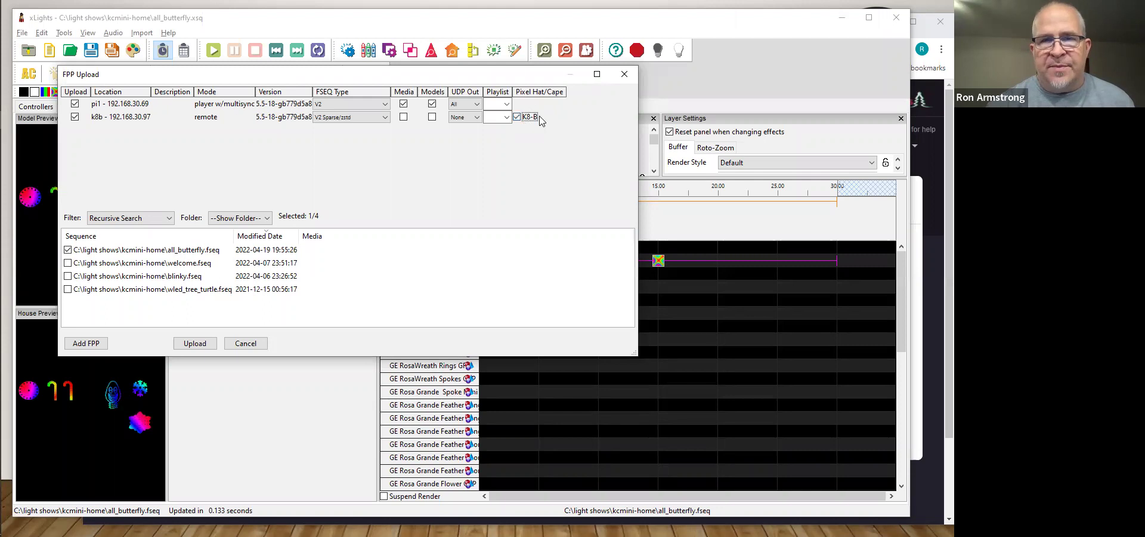
pyautogui.click(517, 117)
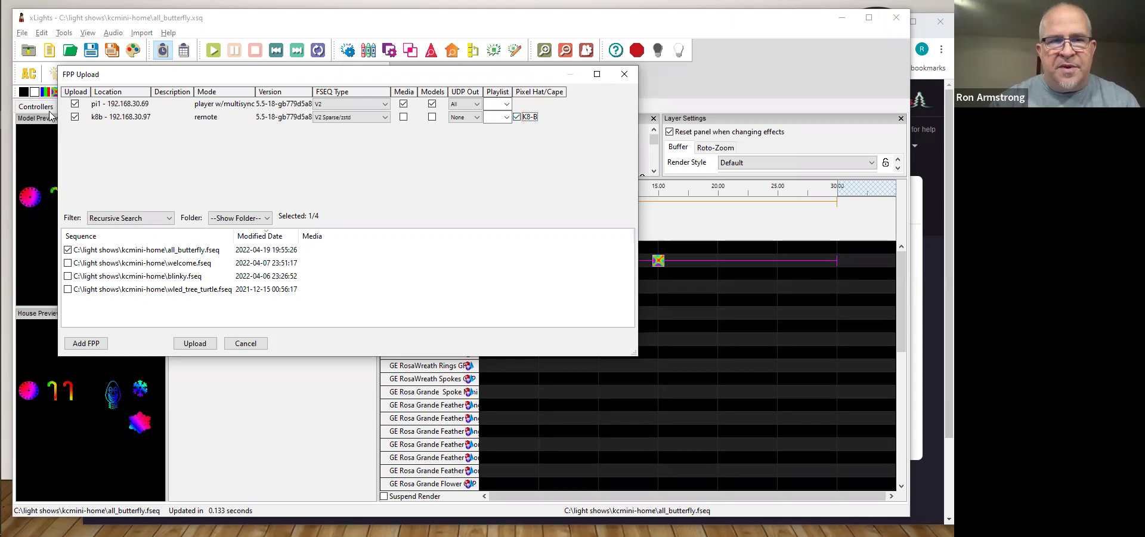
# - Untick blinky.fseq so only all_butterfly.fseq is queued, keeping pi1's FSEQ Type at V2
pyautogui.click(100, 266)
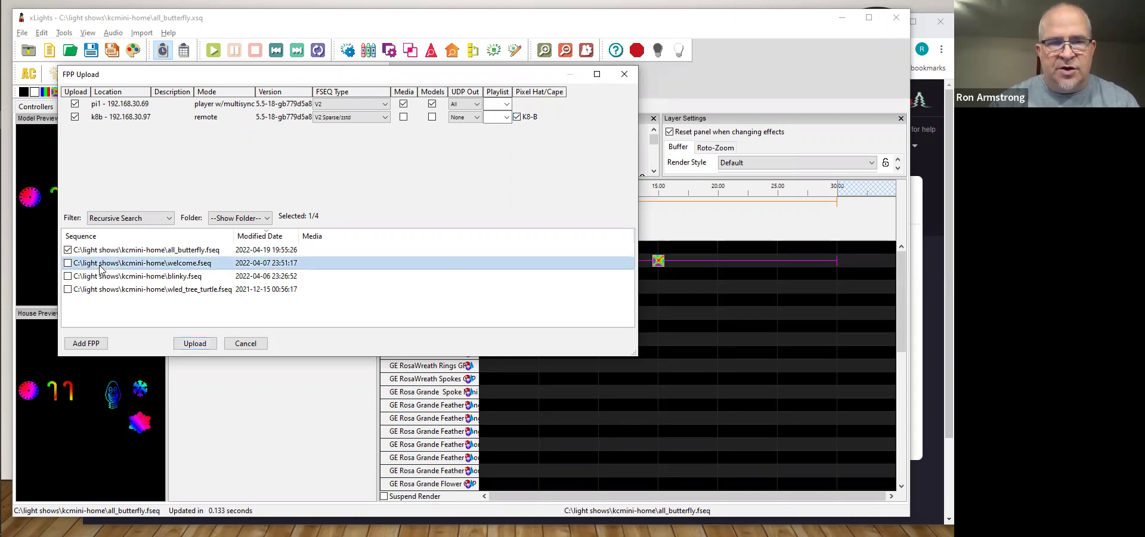
pyautogui.click(67, 275)
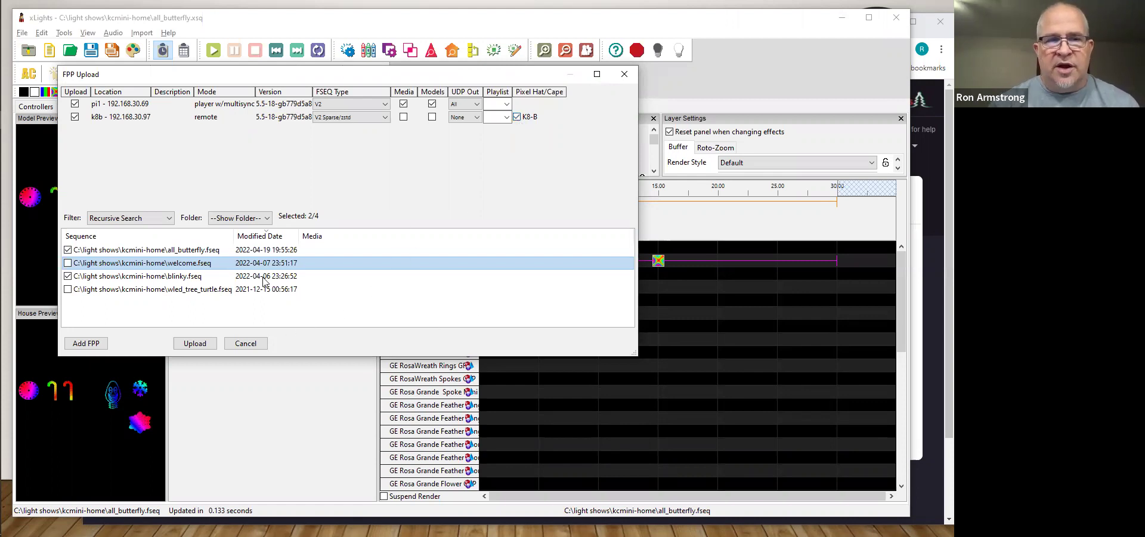
pyautogui.click(68, 276)
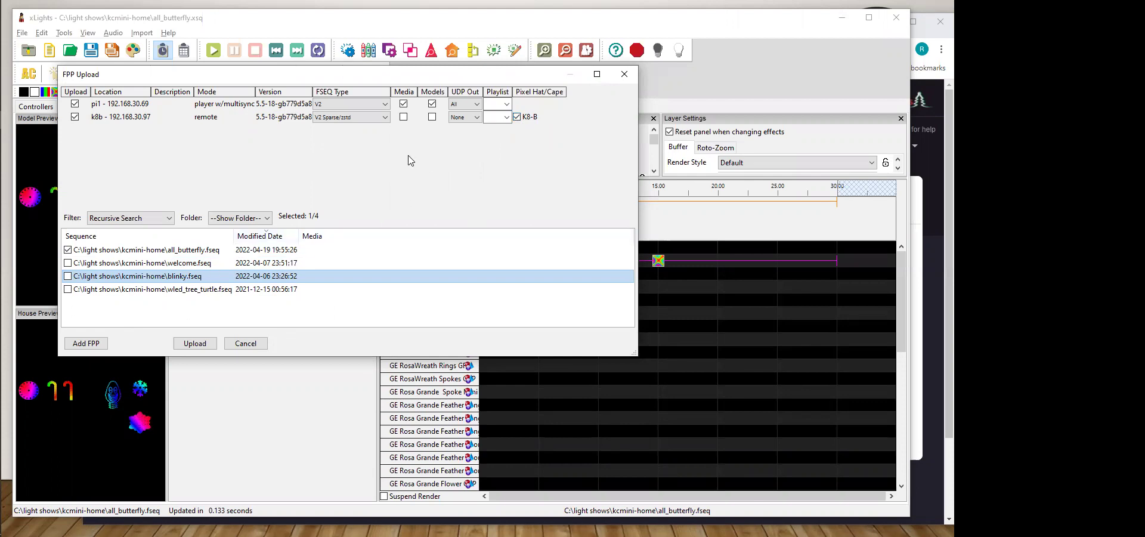
pyautogui.click(504, 31)
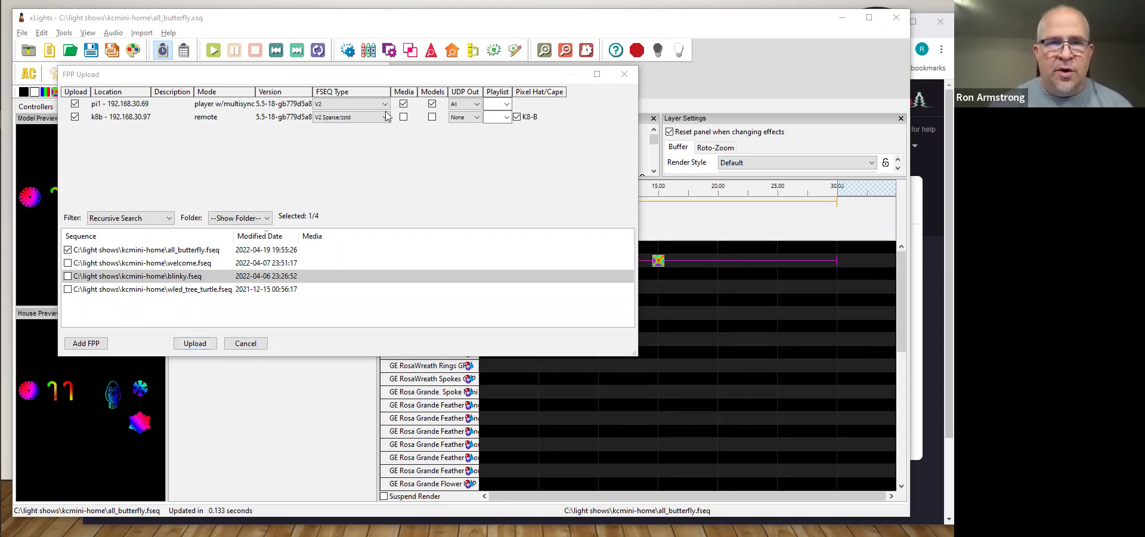
pyautogui.click(349, 104)
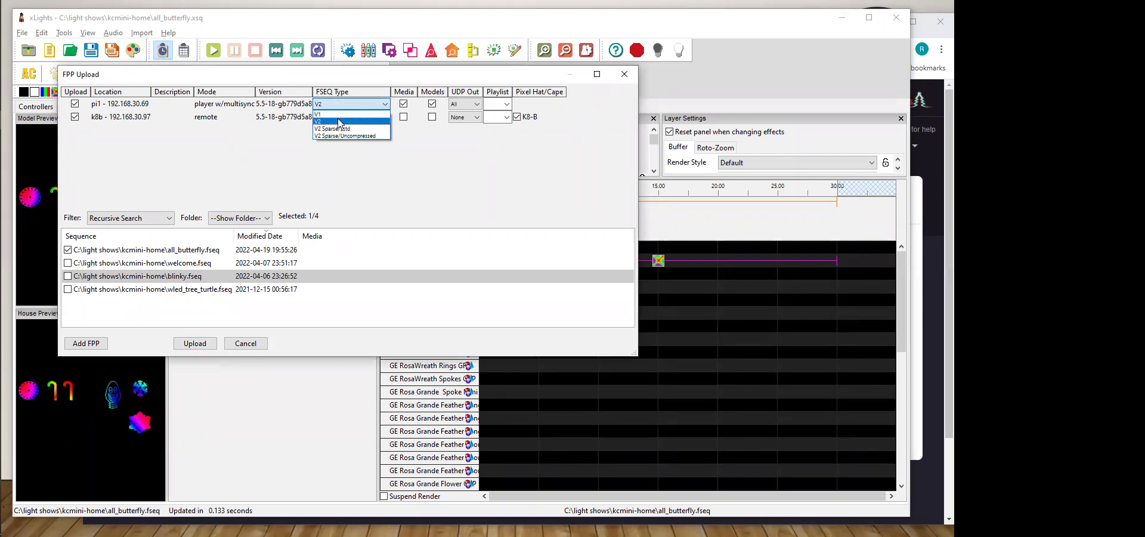
pyautogui.click(338, 121)
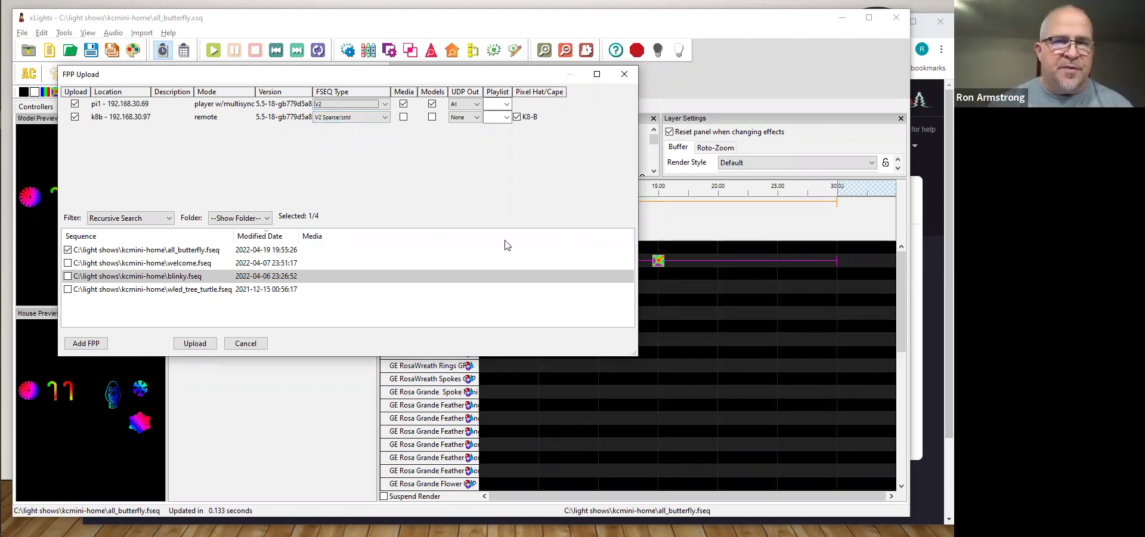
# - Upload all_butterfly.fseq to pi1 and k8b, then reopen Tools > FPP Connect
pyautogui.click(203, 343)
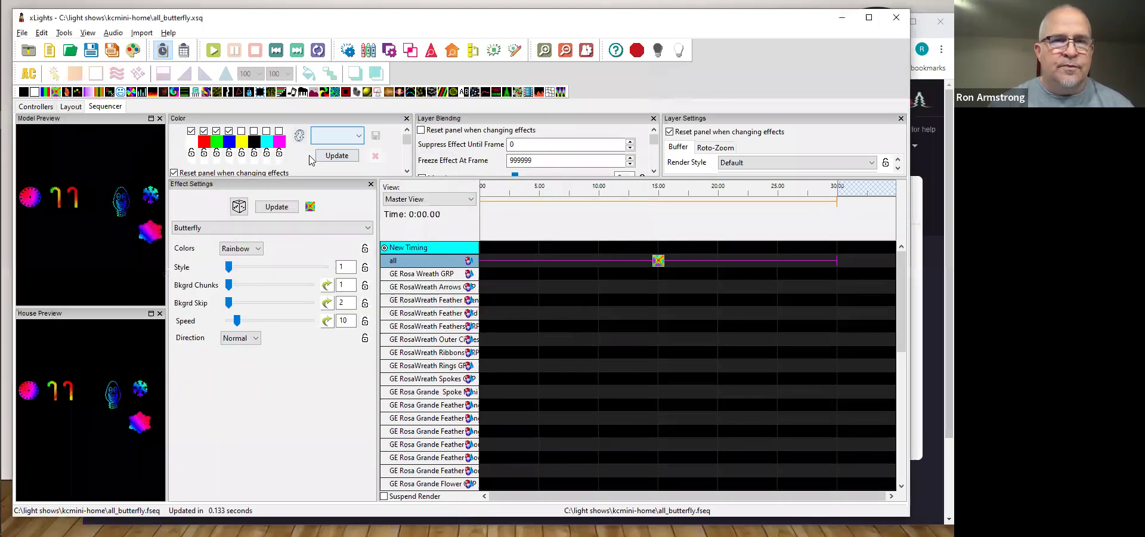
pyautogui.click(64, 33)
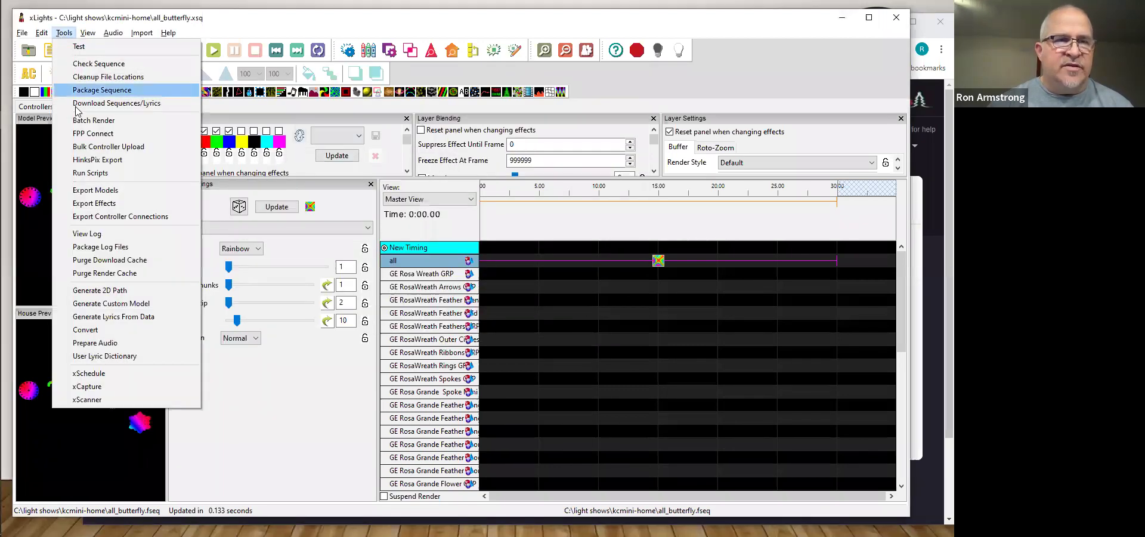
pyautogui.click(93, 134)
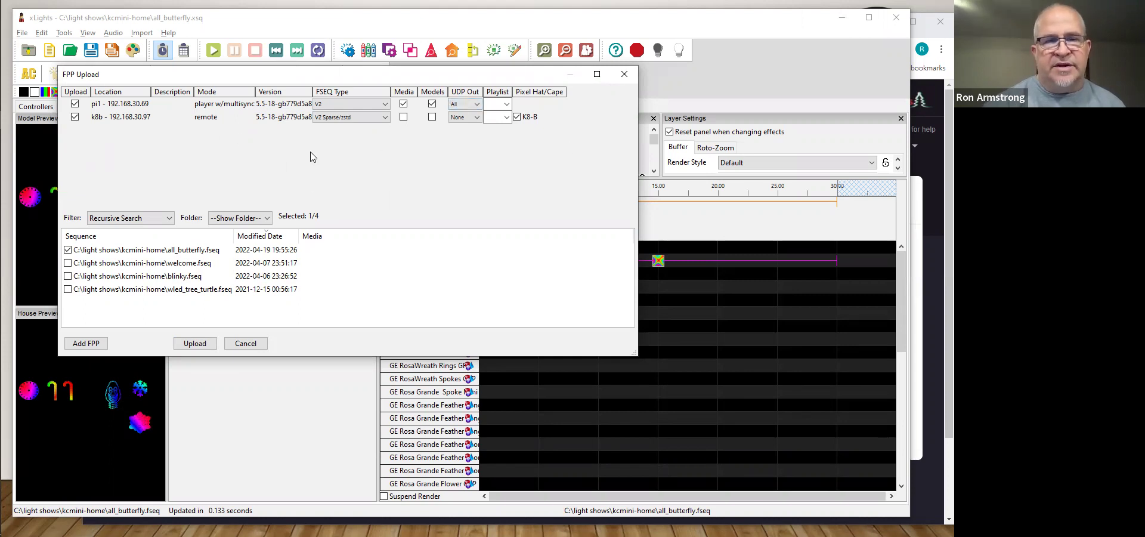
pyautogui.click(210, 346)
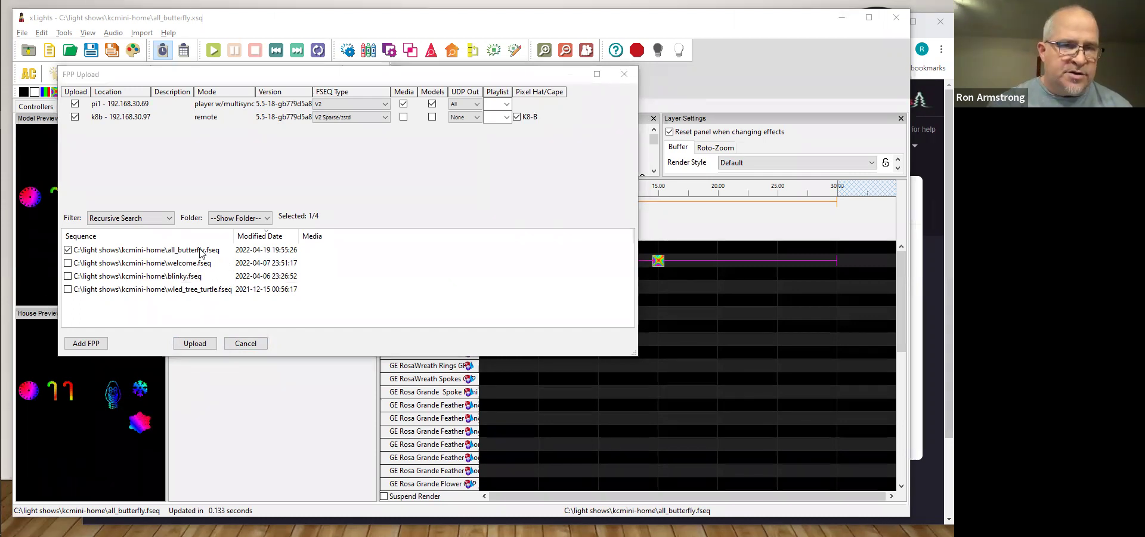
pyautogui.click(137, 277)
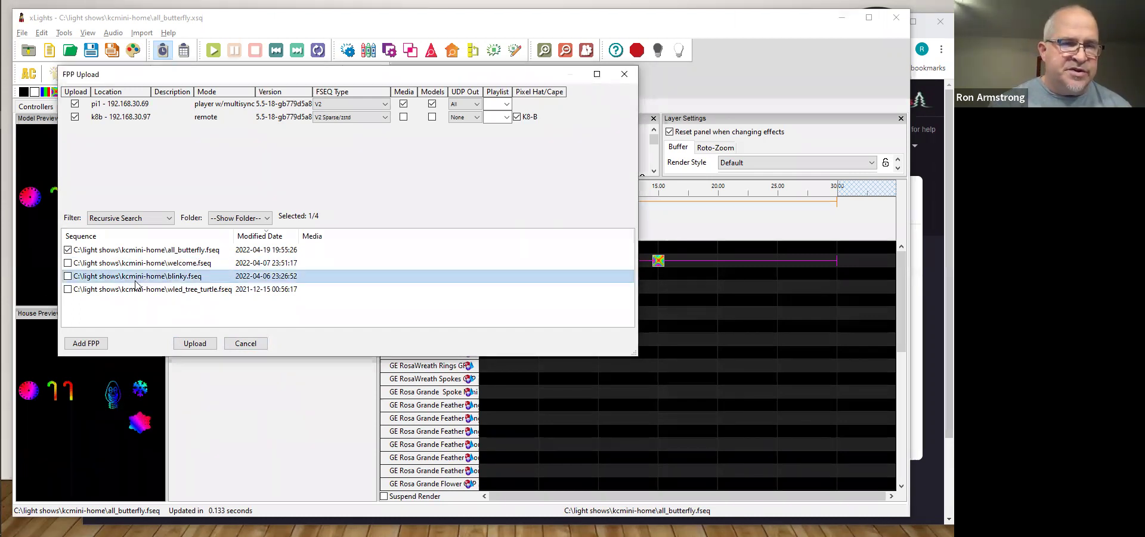
pyautogui.click(134, 290)
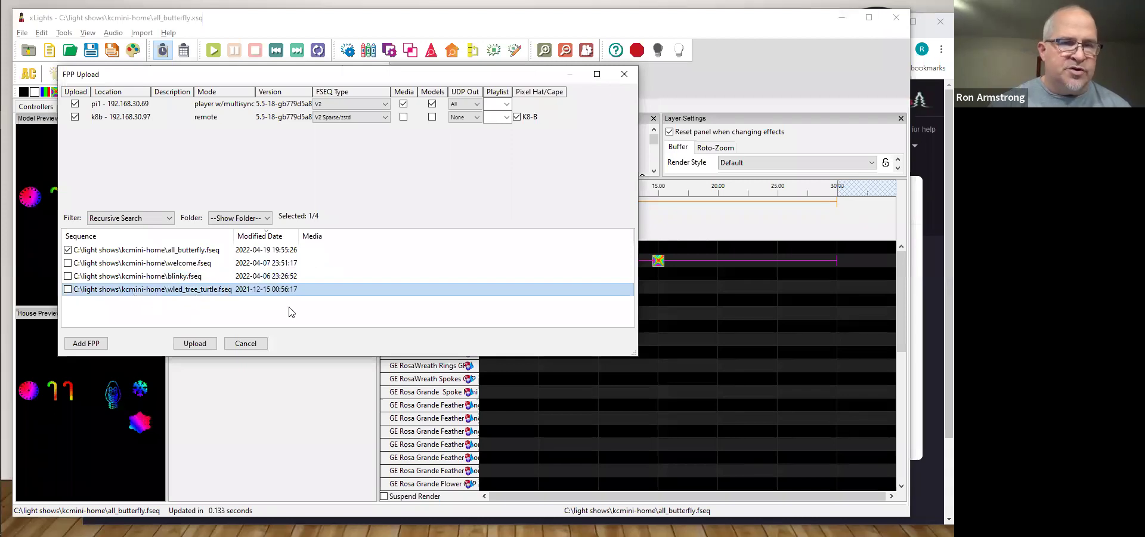
pyautogui.click(158, 250)
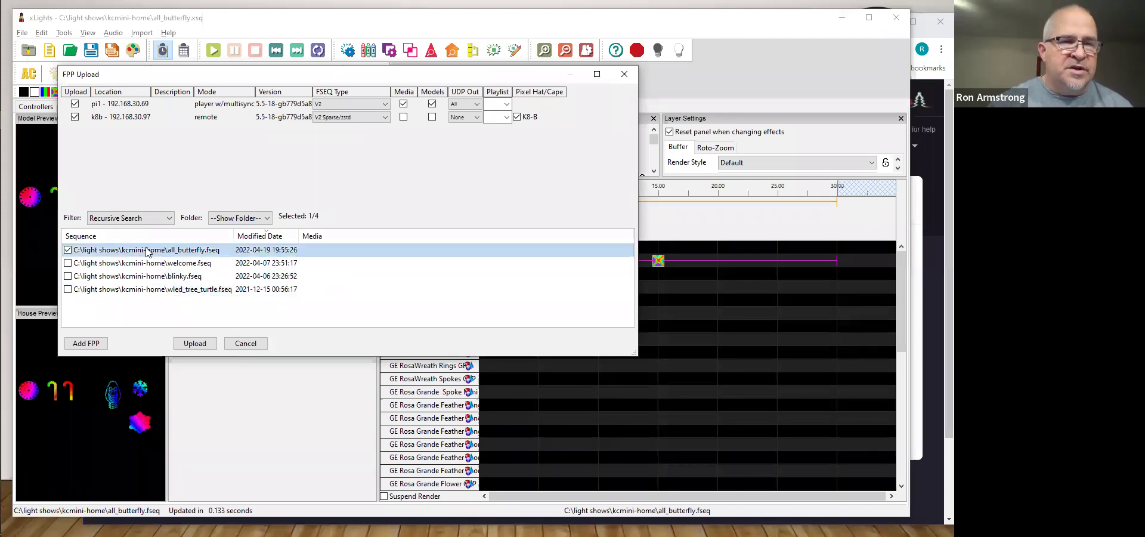
pyautogui.click(266, 236)
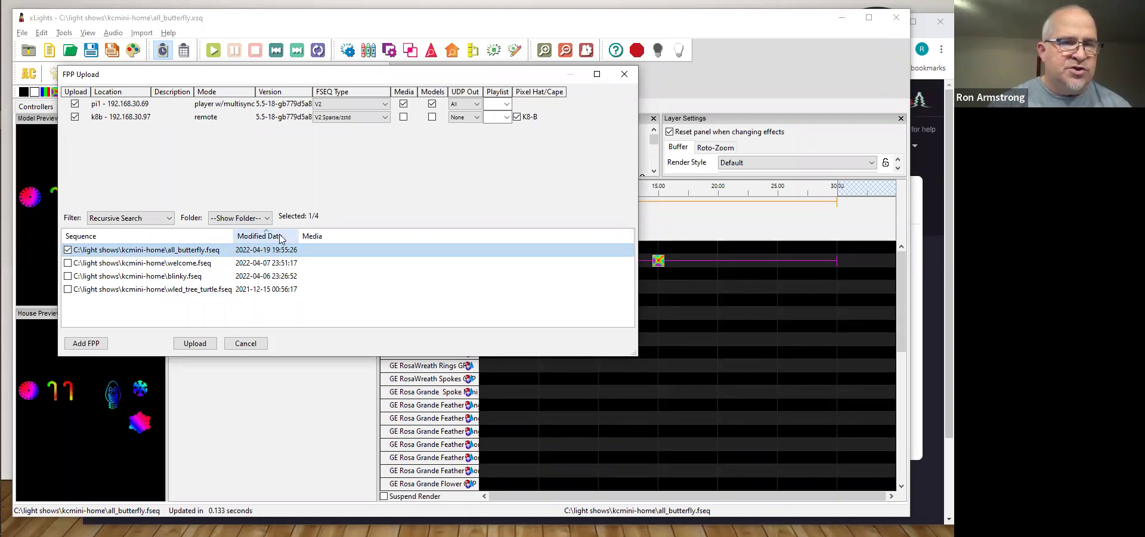
# - Sort the sequence list by modified date, newest first, and upload all_butterfly to the players
pyautogui.click(206, 239)
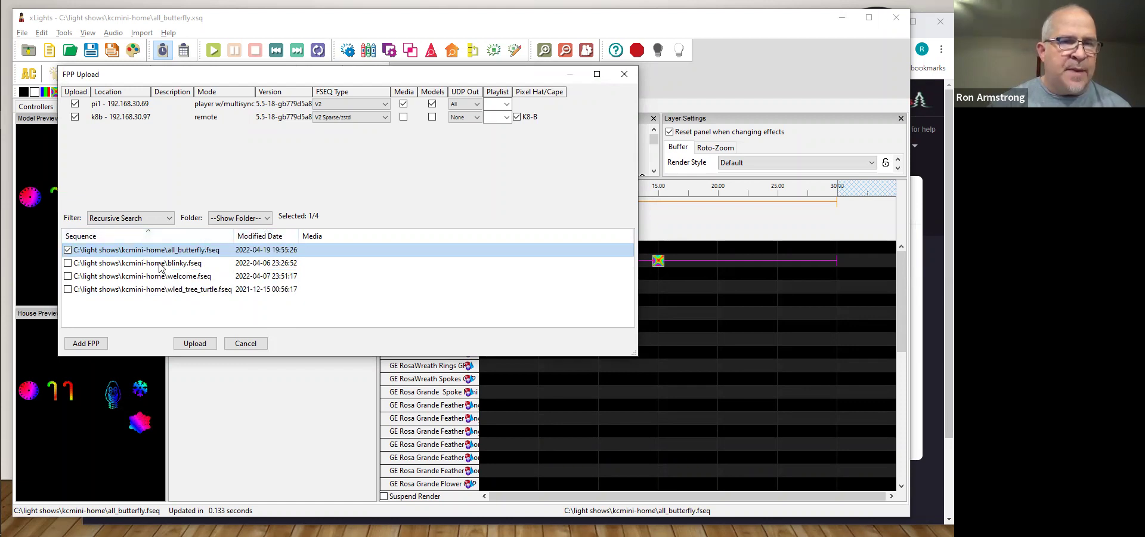
pyautogui.click(257, 237)
pyautogui.click(281, 239)
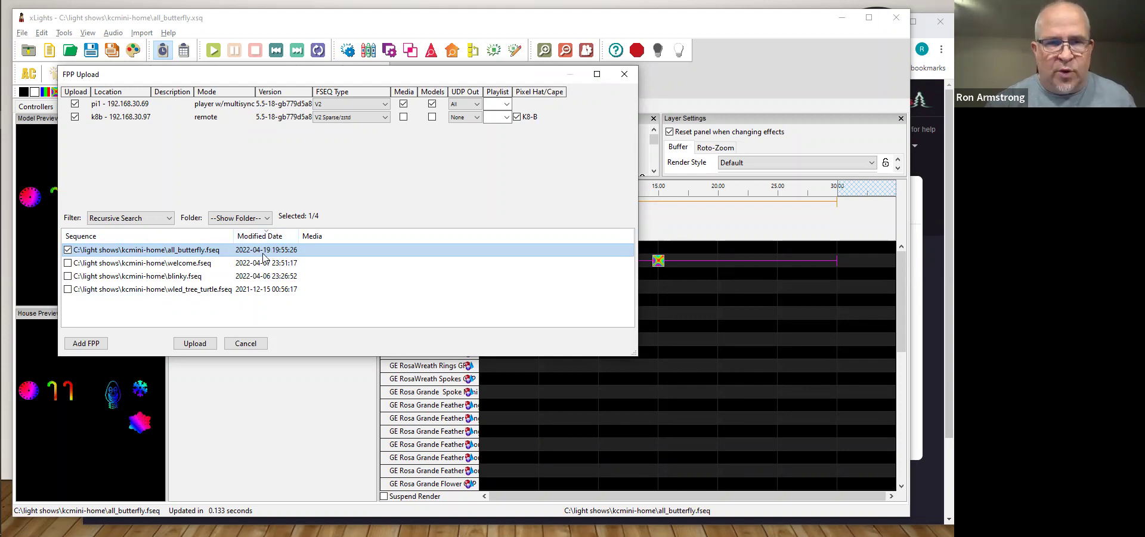
pyautogui.moveTo(5, 500)
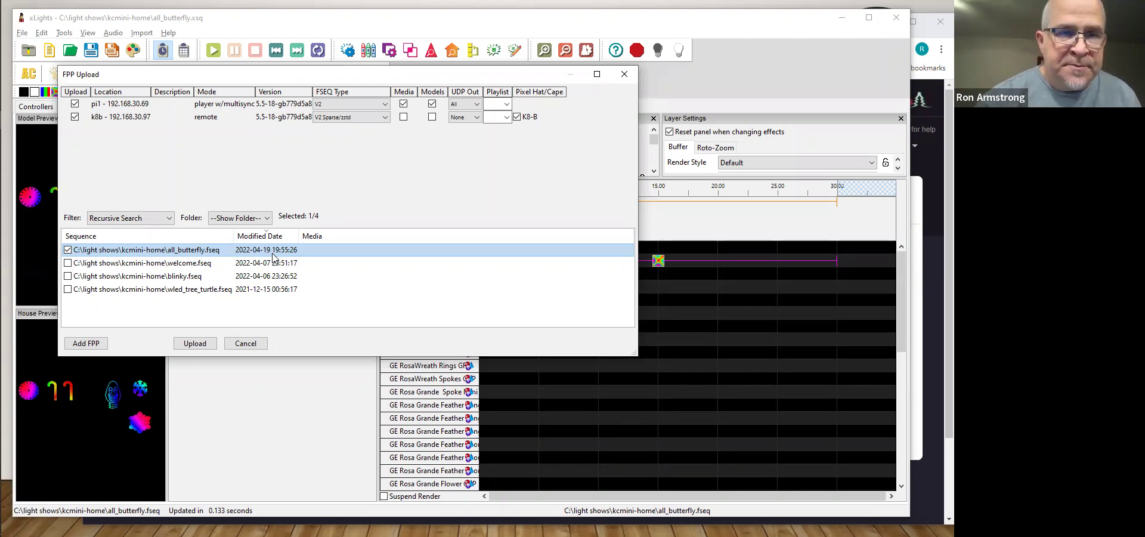
pyautogui.click(215, 347)
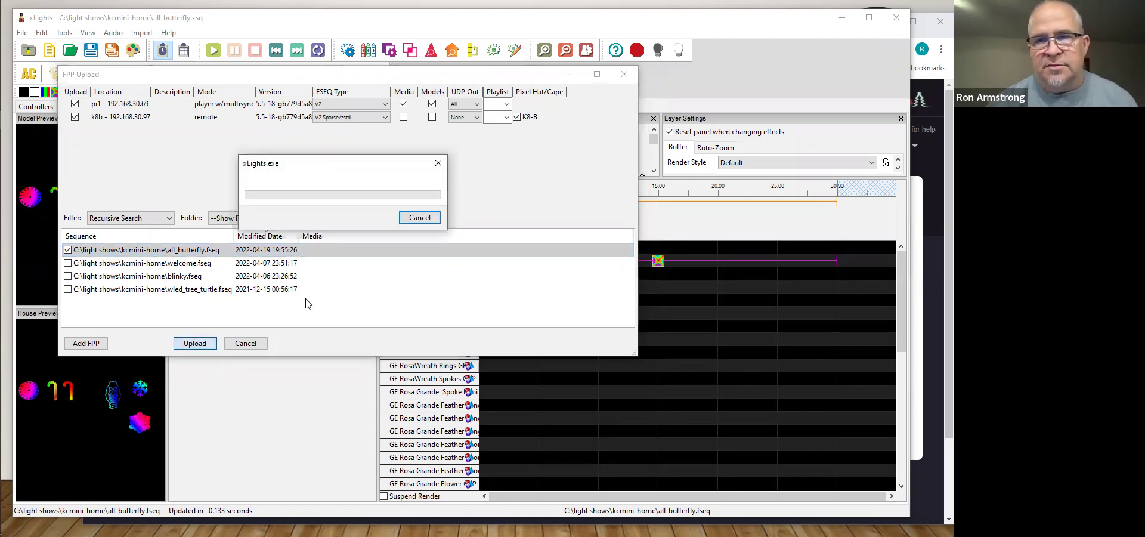
# - Let the all_butterfly upload finish, then switch to the browser with the FPP pages
pyautogui.moveTo(2, 199)
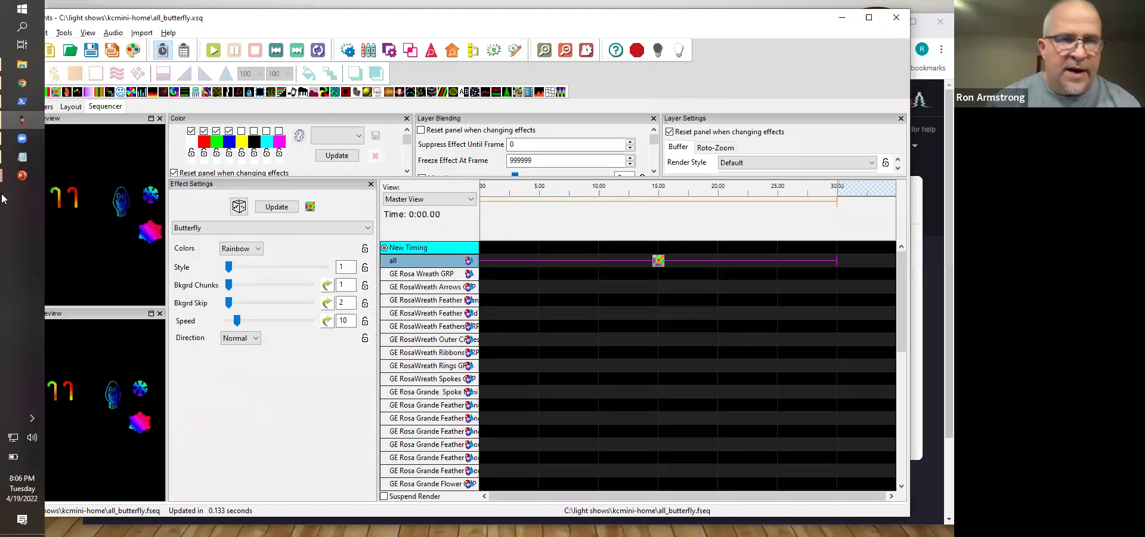
pyautogui.hotkey('alt', 'Tab')
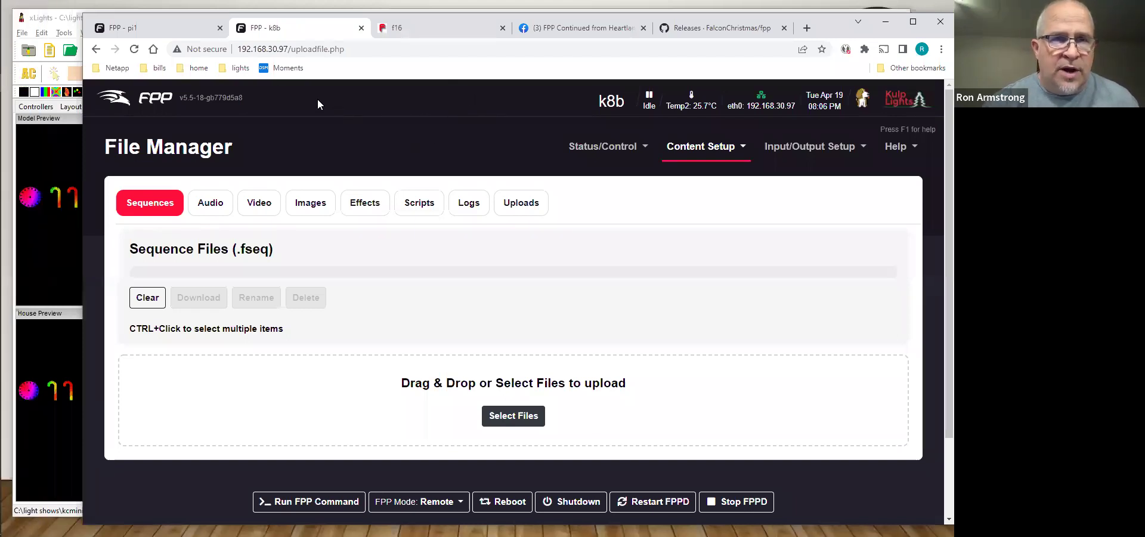
# - Reload pi1's File Manager and select its all_butterfly.fseq
pyautogui.click(177, 28)
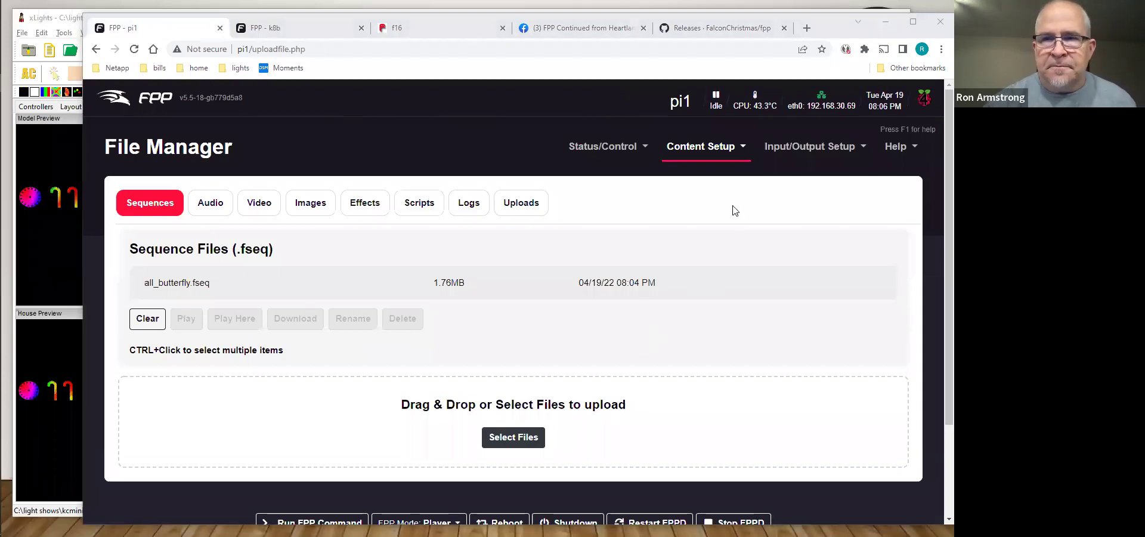
pyautogui.click(713, 150)
pyautogui.click(692, 173)
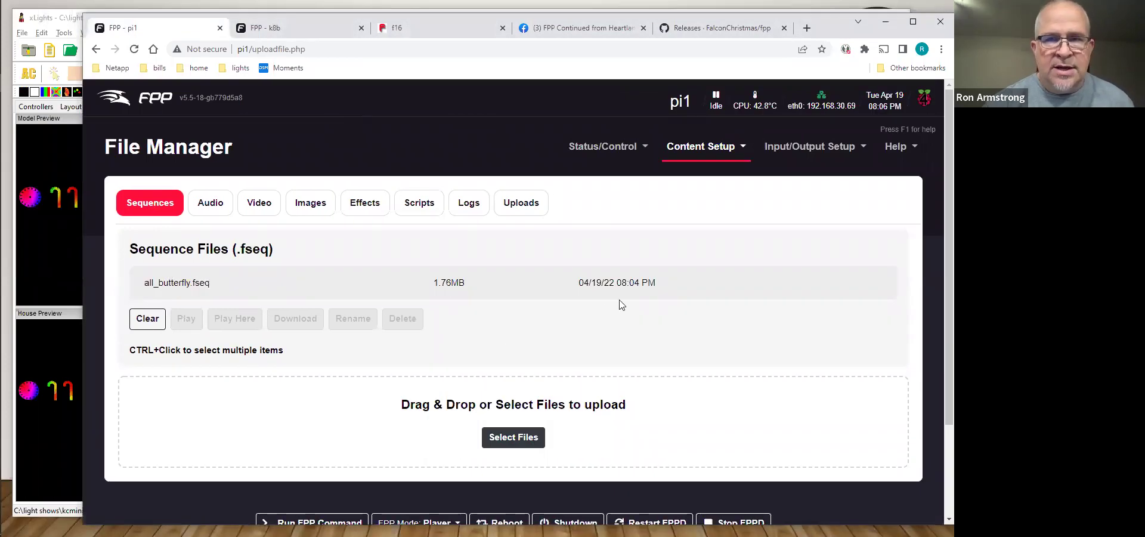
pyautogui.click(579, 290)
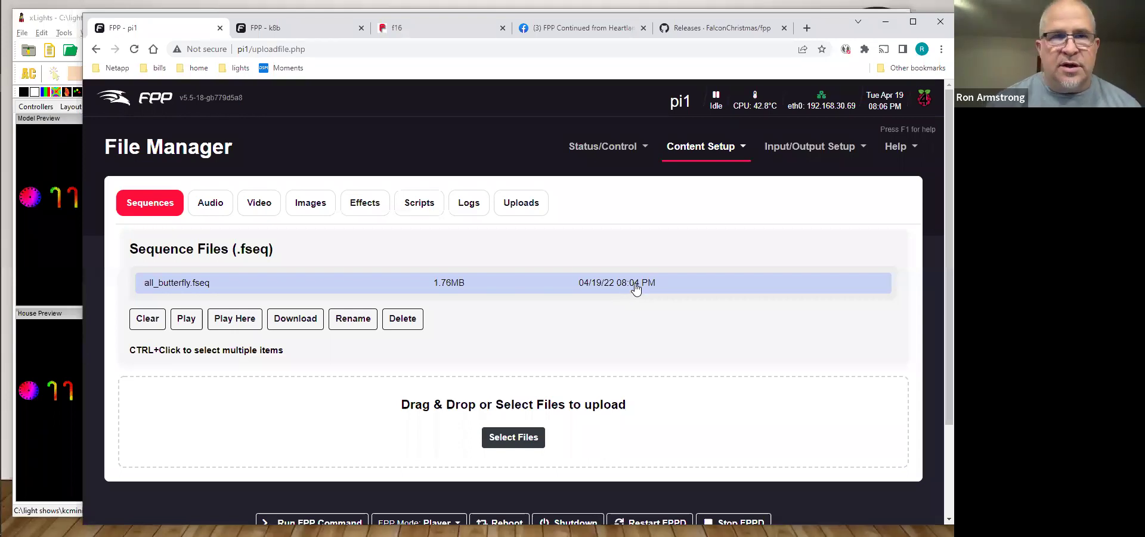
# - Refresh k8b's sequence list and compare its all_butterfly.fseq with pi1's copy
pyautogui.click(297, 29)
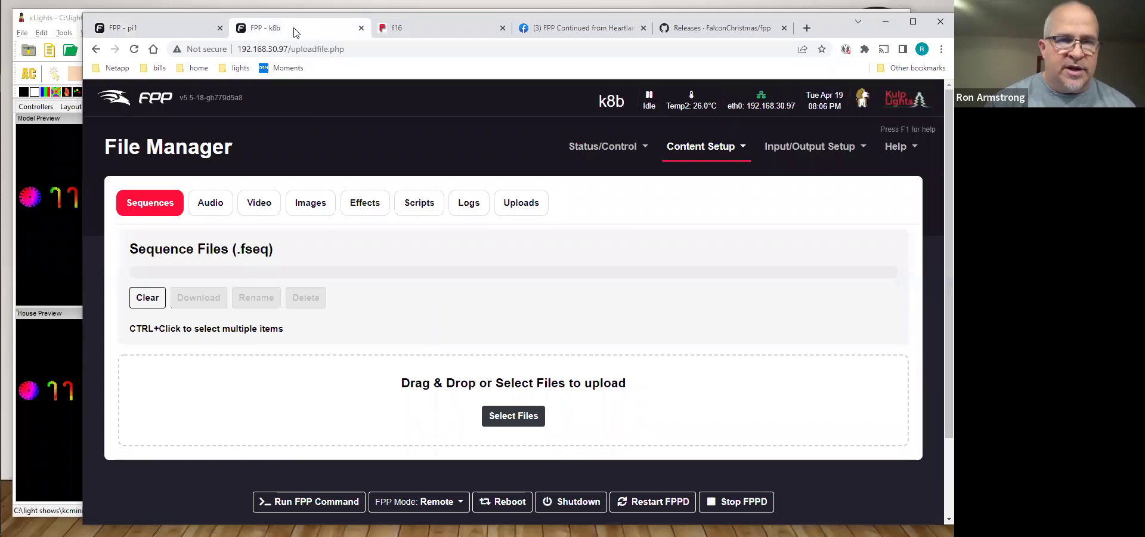
pyautogui.click(134, 49)
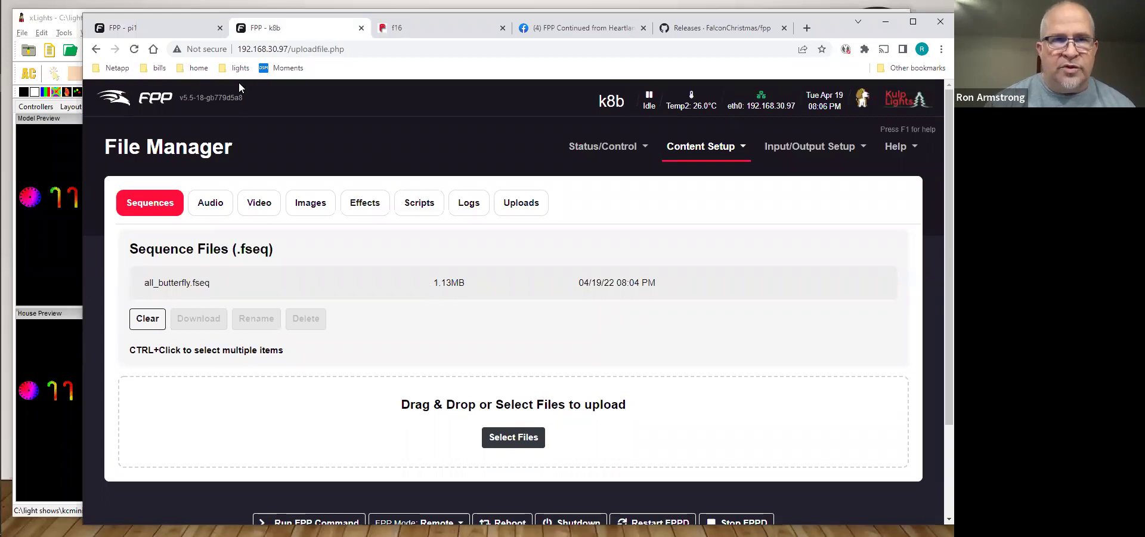
pyautogui.click(170, 28)
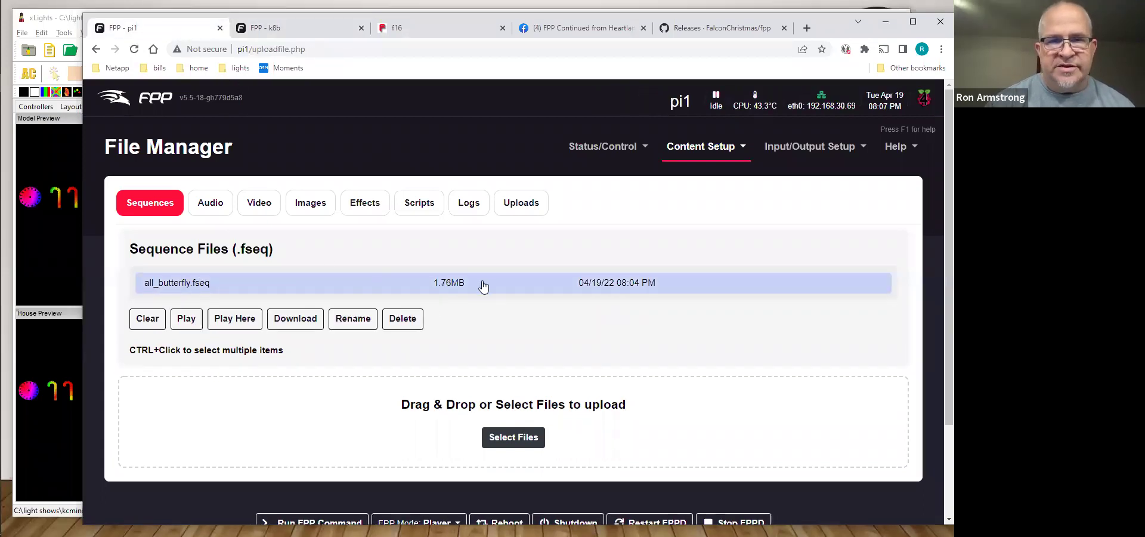
pyautogui.click(318, 29)
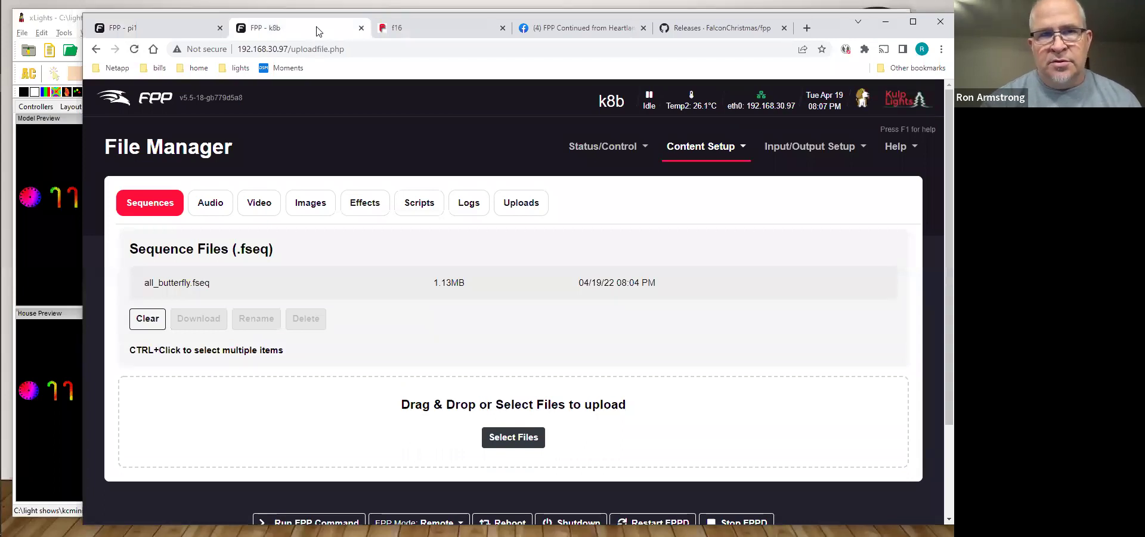
pyautogui.click(169, 28)
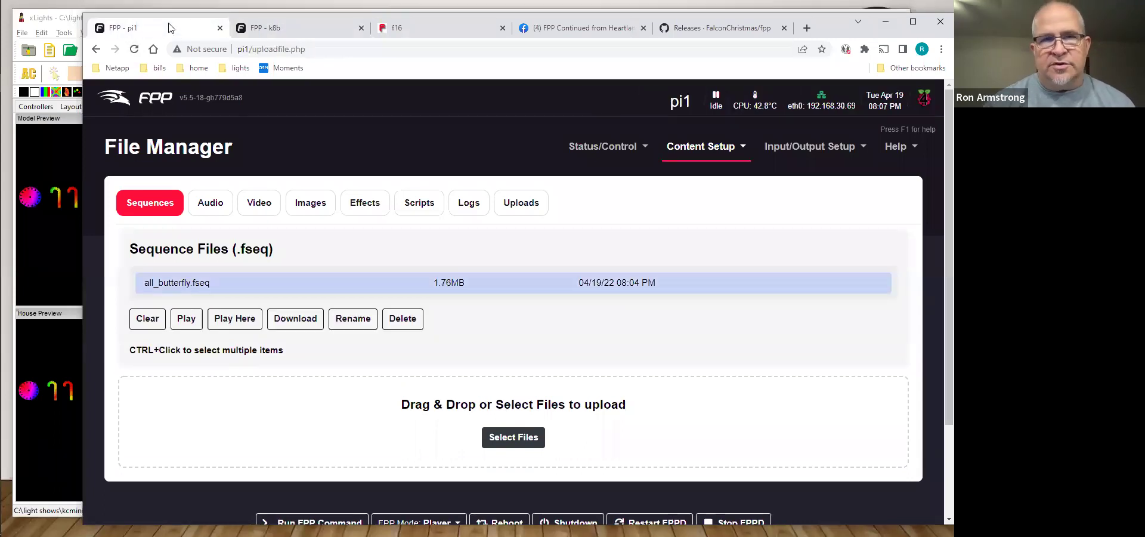
pyautogui.click(301, 28)
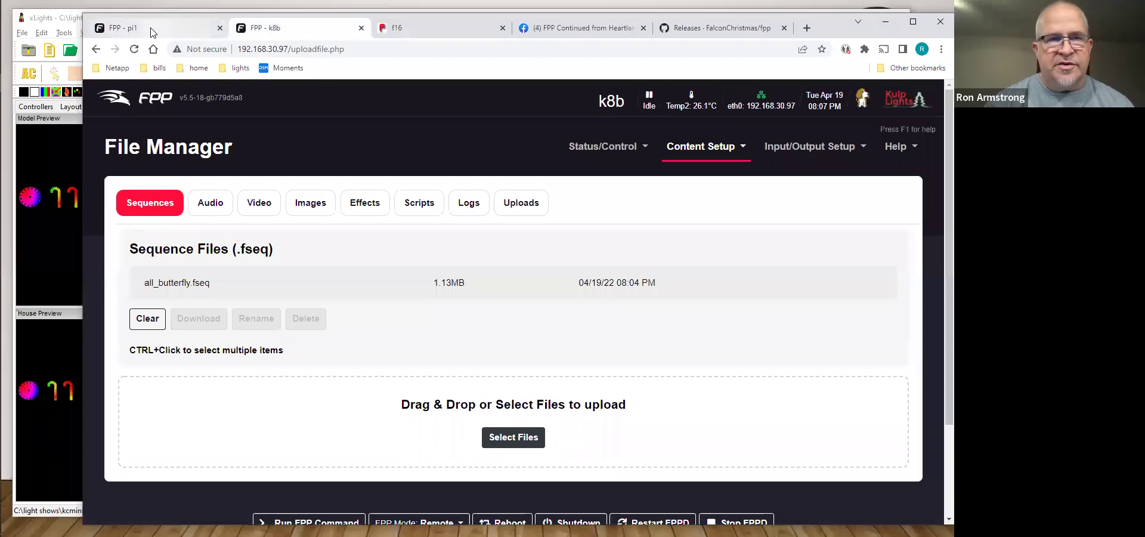
pyautogui.click(152, 31)
pyautogui.click(298, 28)
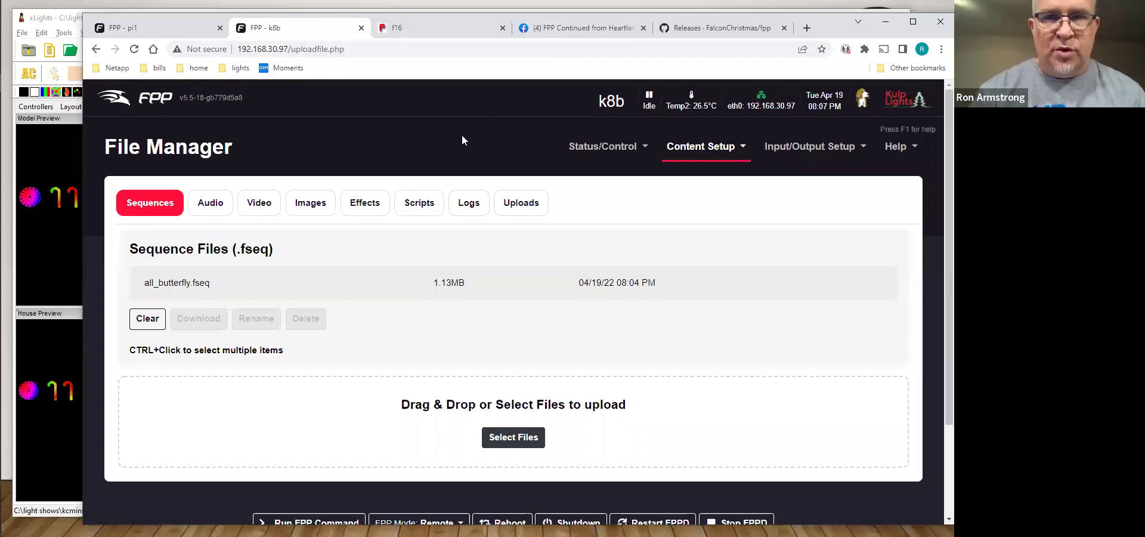
# - Glance at xLights' Tools menu without choosing anything, then return to the FPP browser
pyautogui.hotkey('alt', 'Tab')
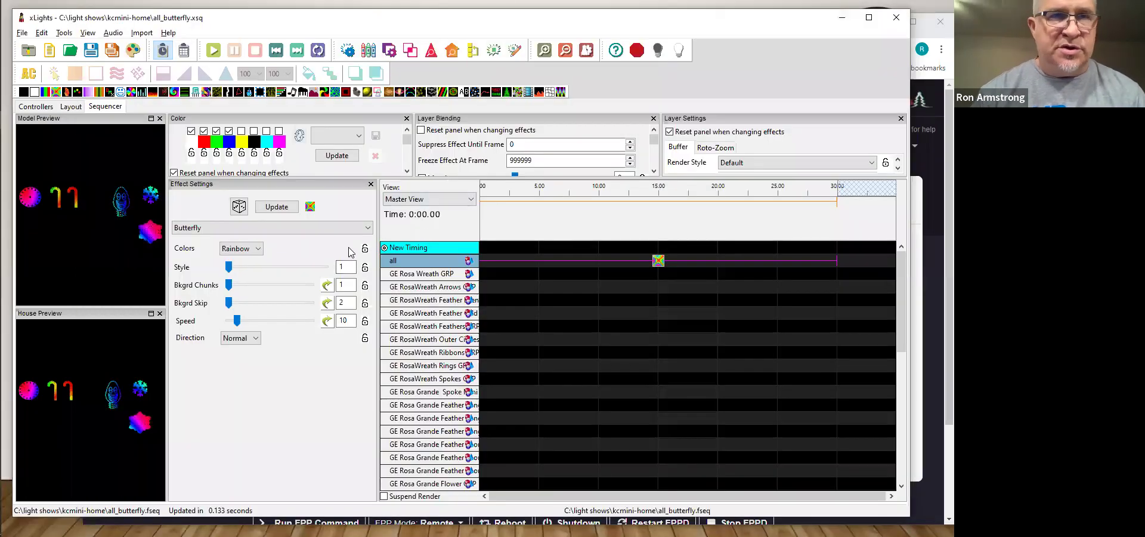
pyautogui.click(64, 32)
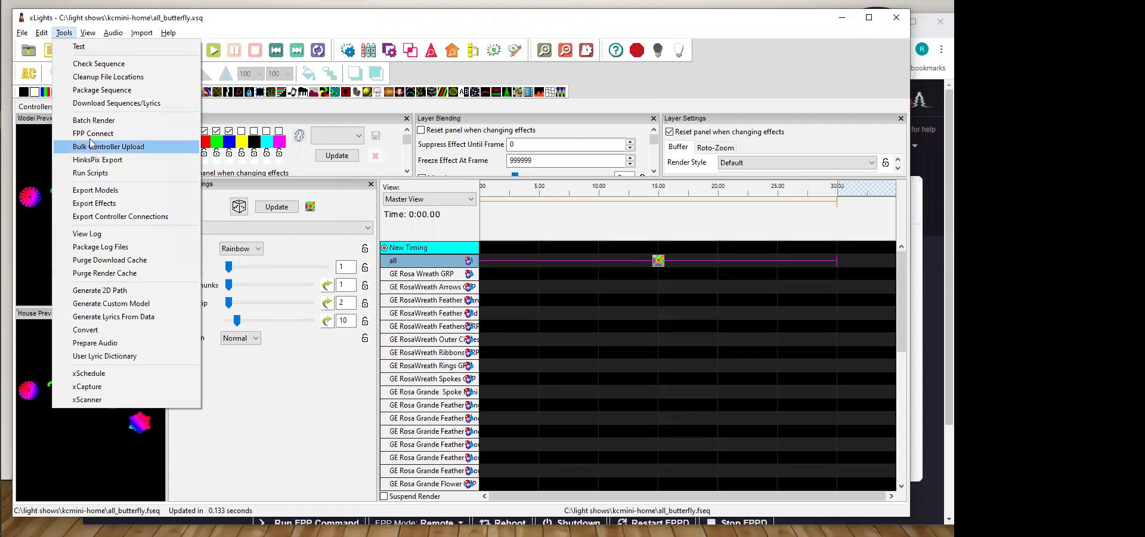
pyautogui.click(403, 221)
pyautogui.hotkey('alt', 'Tab')
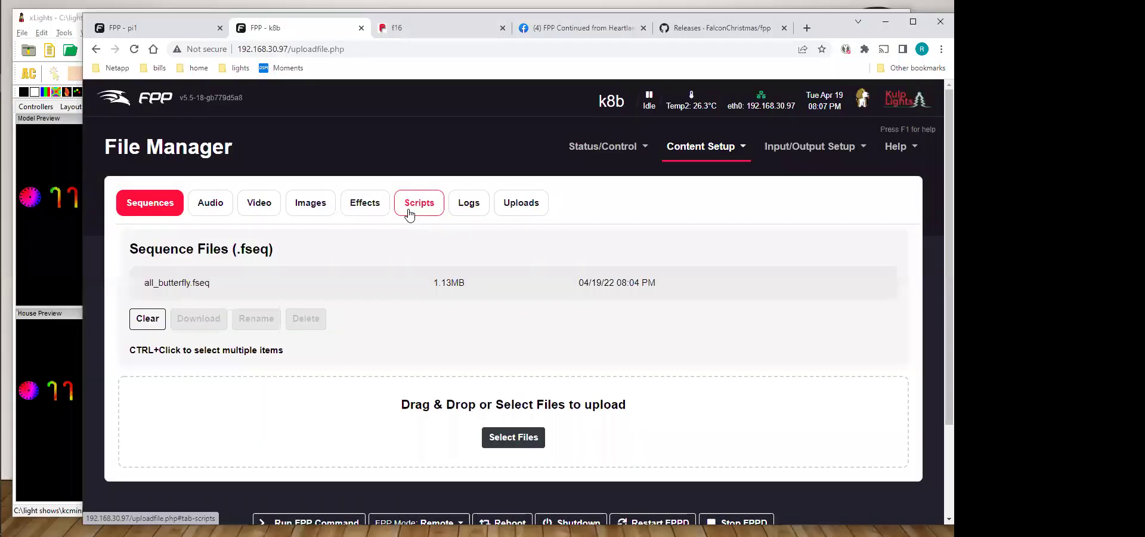
# - Select k8b's all_butterfly.fseq (1.13MB), then move to pi1's File Manager showing its 1.76MB copy
pyautogui.click(830, 146)
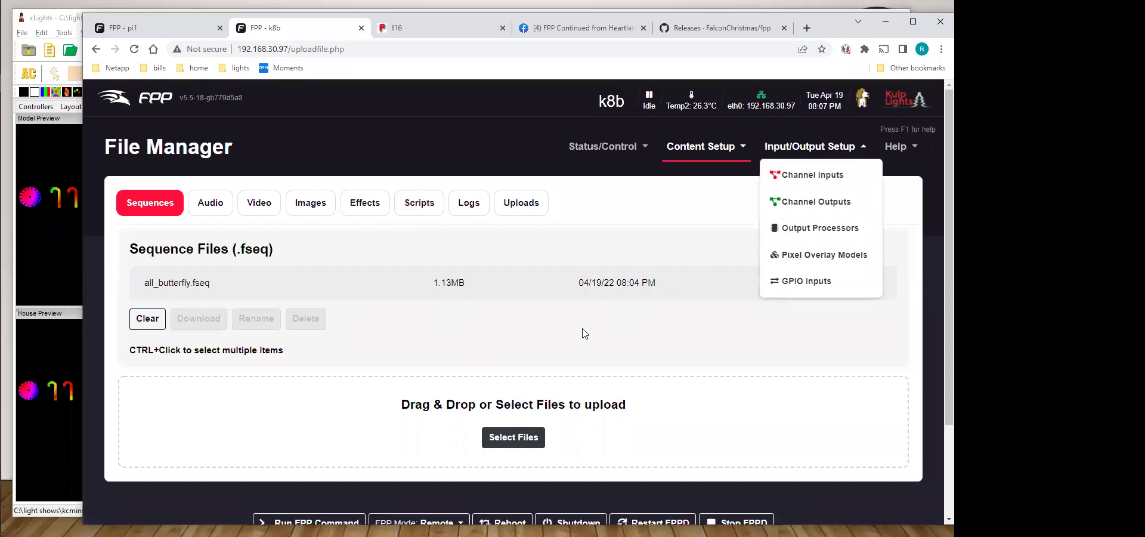
pyautogui.click(519, 322)
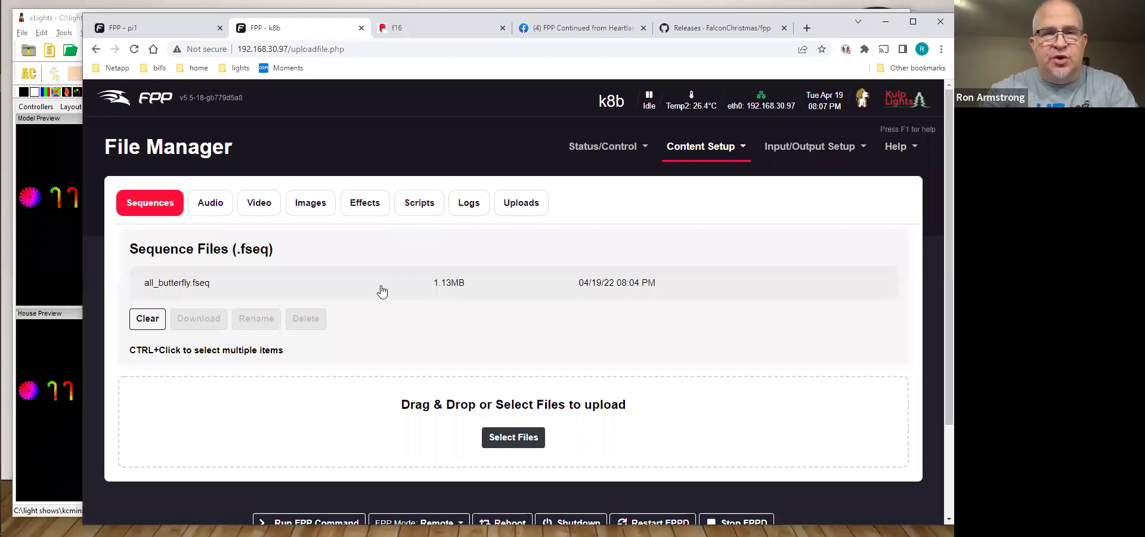
pyautogui.click(215, 289)
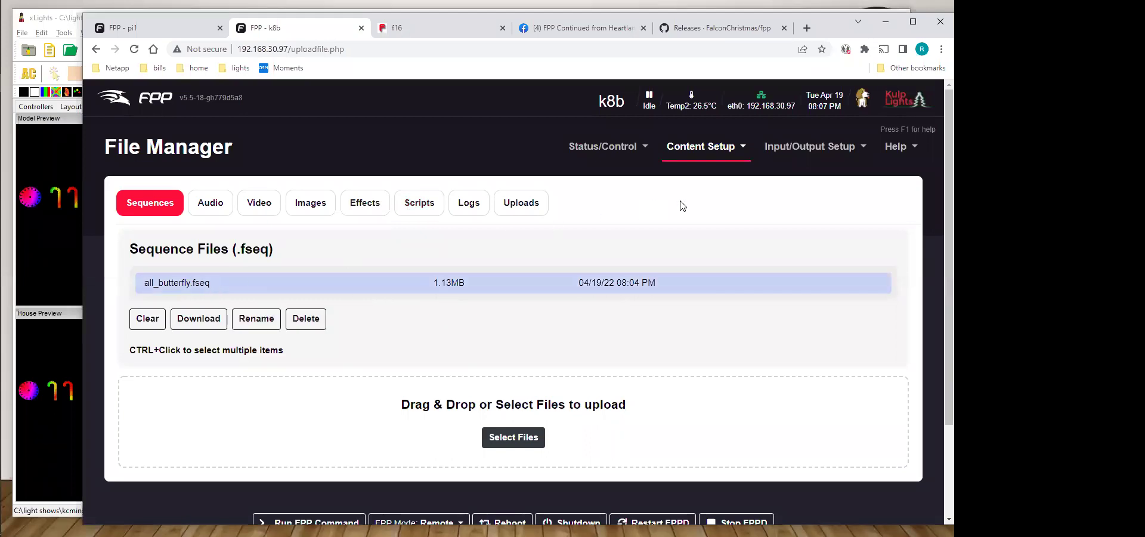
pyautogui.click(175, 33)
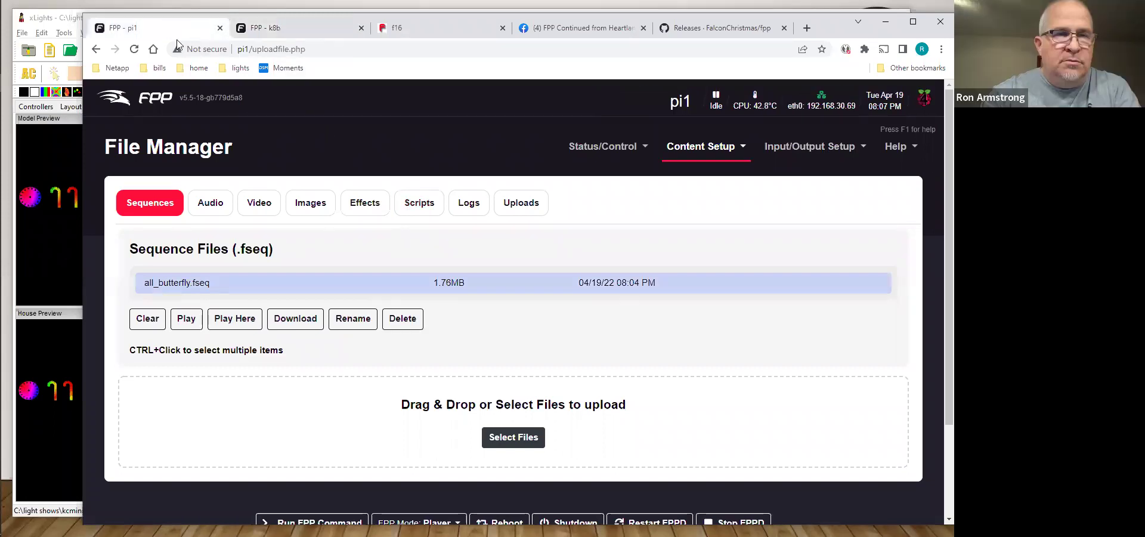
pyautogui.click(813, 147)
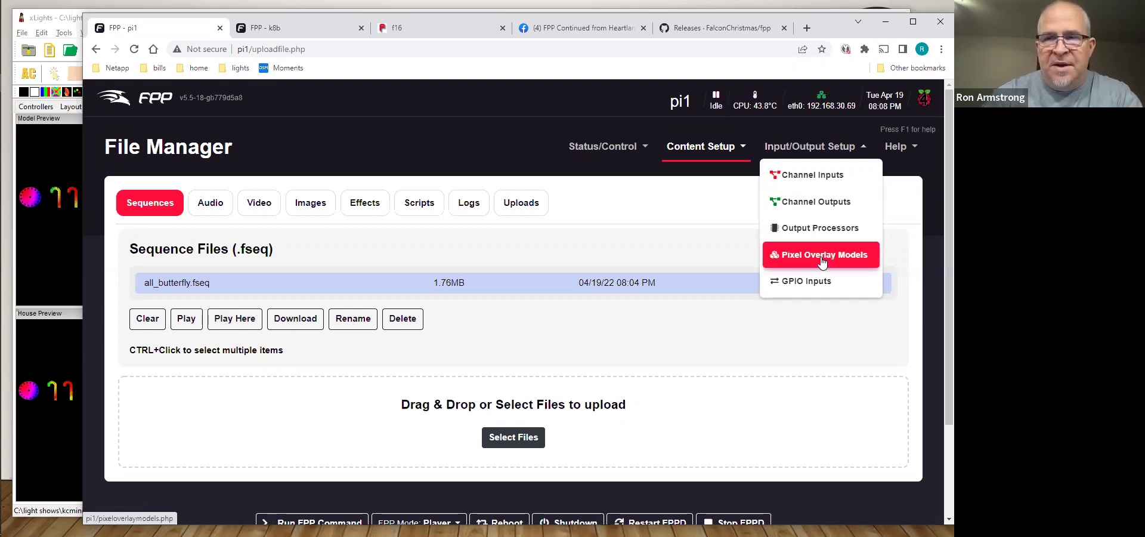
# - Bring up pi1's Pixel Overlay Models page and scroll through the auto-created models
pyautogui.click(817, 256)
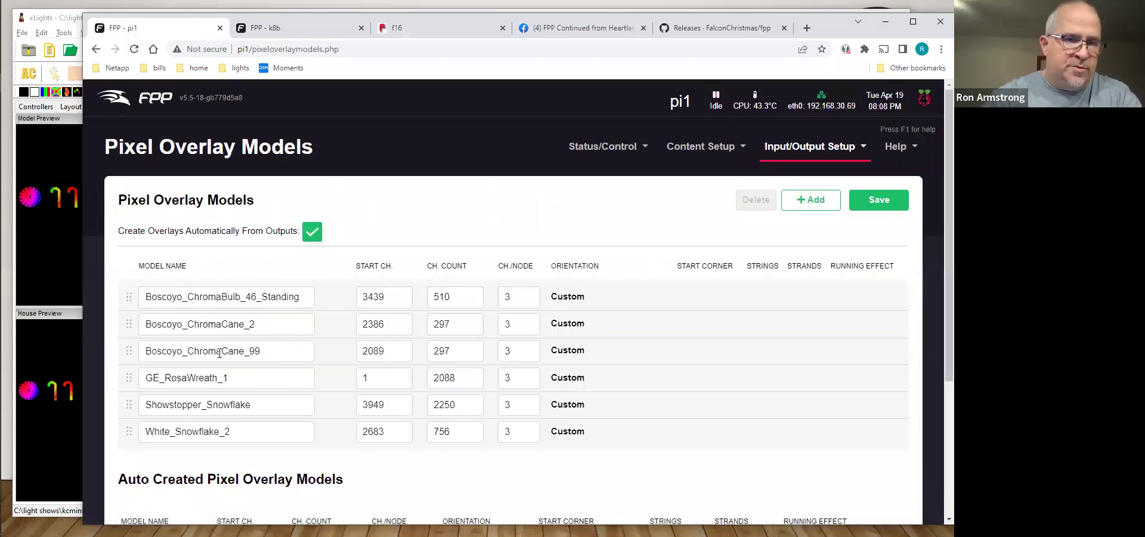
pyautogui.scroll(-1, 262, 343)
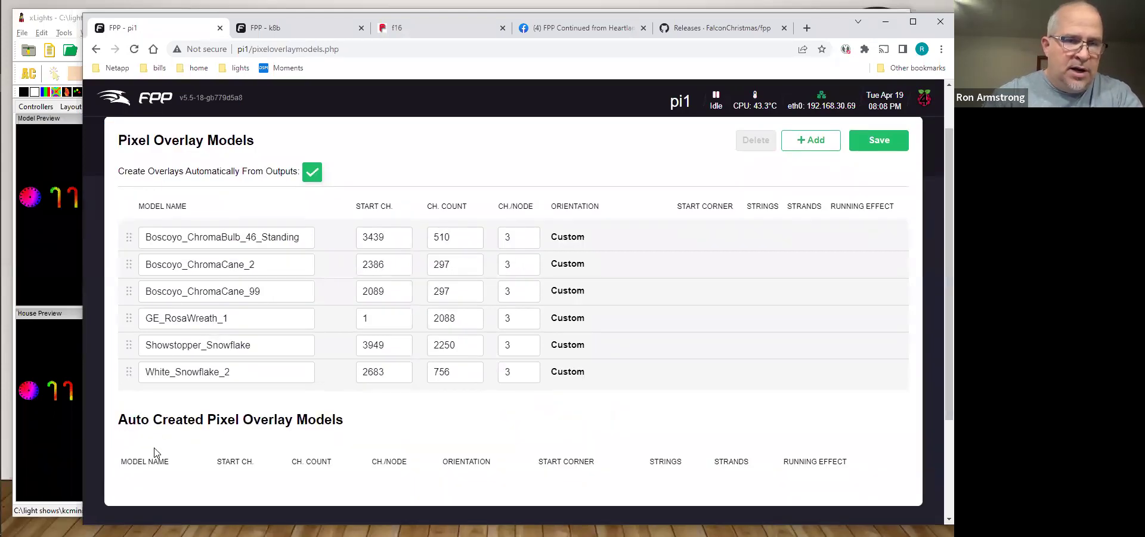
pyautogui.moveTo(137, 420); pyautogui.dragTo(365, 431)
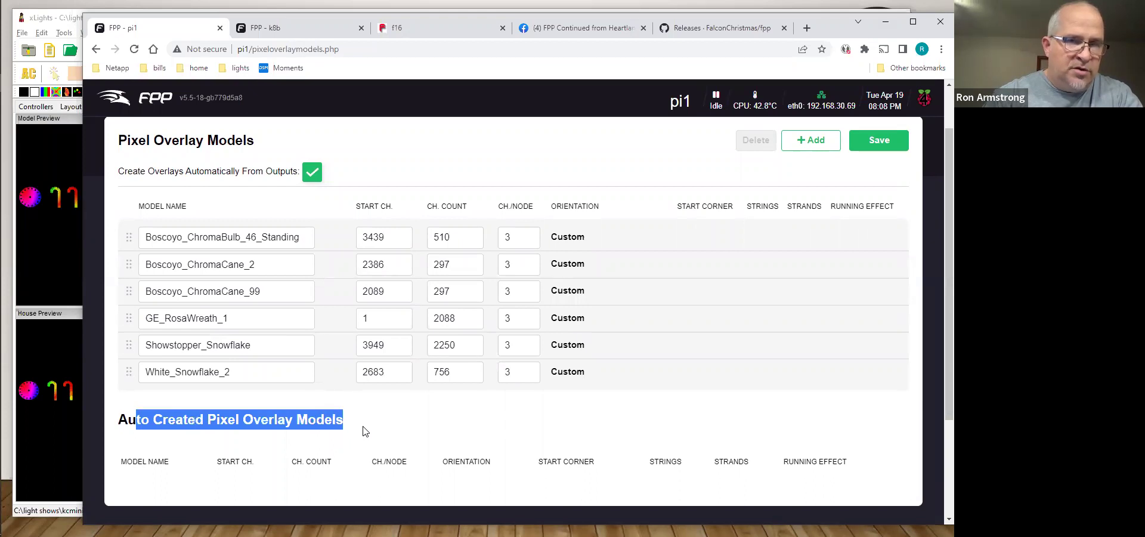
pyautogui.scroll(-2, 378, 422)
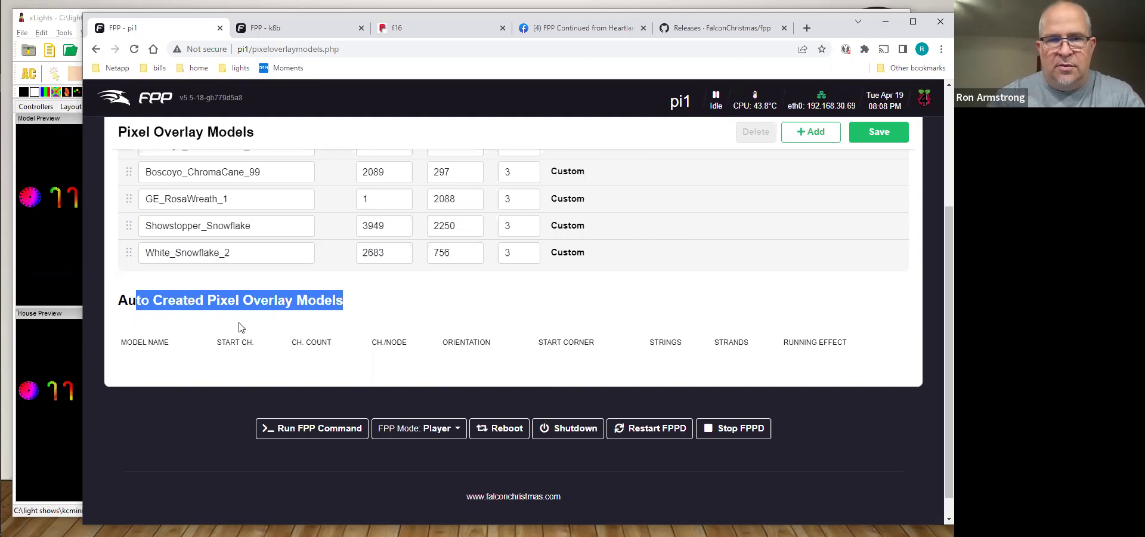
pyautogui.scroll(1, 273, 319)
pyautogui.scroll(2, 273, 319)
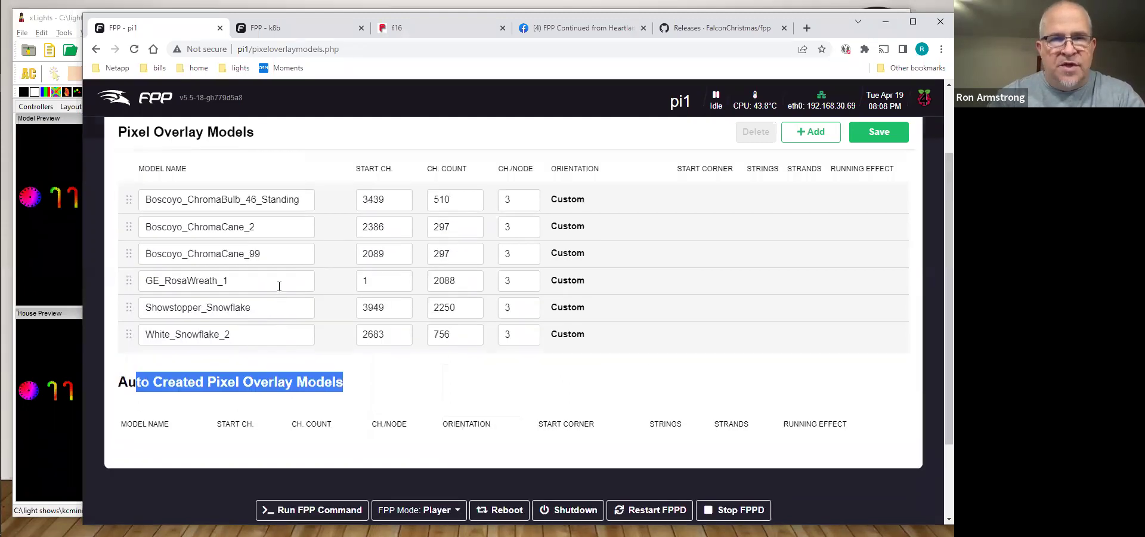
pyautogui.scroll(-1, 203, 286)
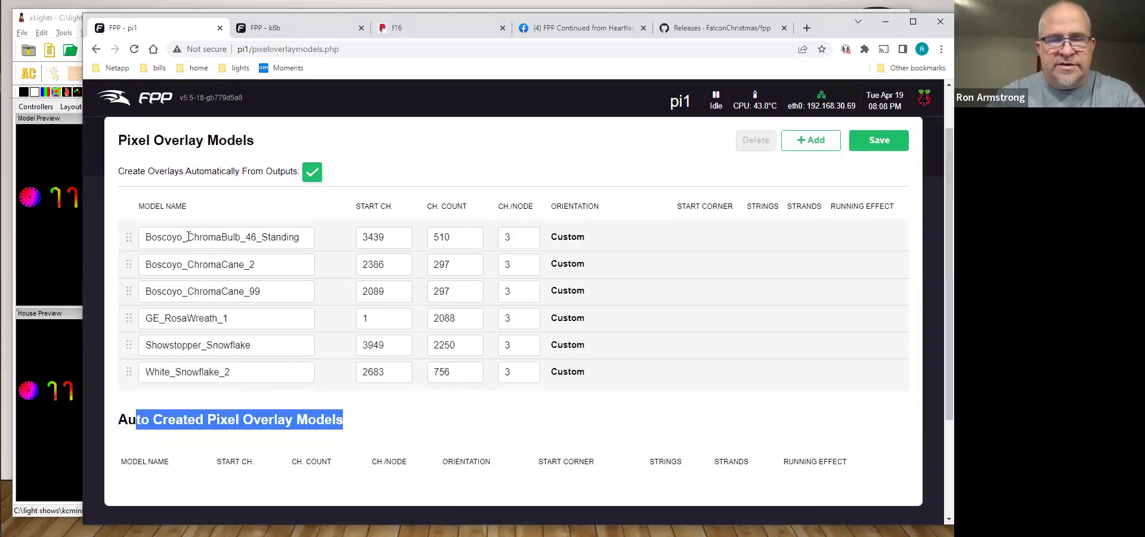
# - Inspect the Boscoyo_ChromaBulb_46_Standing (channel 3439, 510 channels), Boscoyo_ChromaCane_2 and GE_RosaWreath_1 rows
pyautogui.click(233, 237)
pyautogui.click(380, 236)
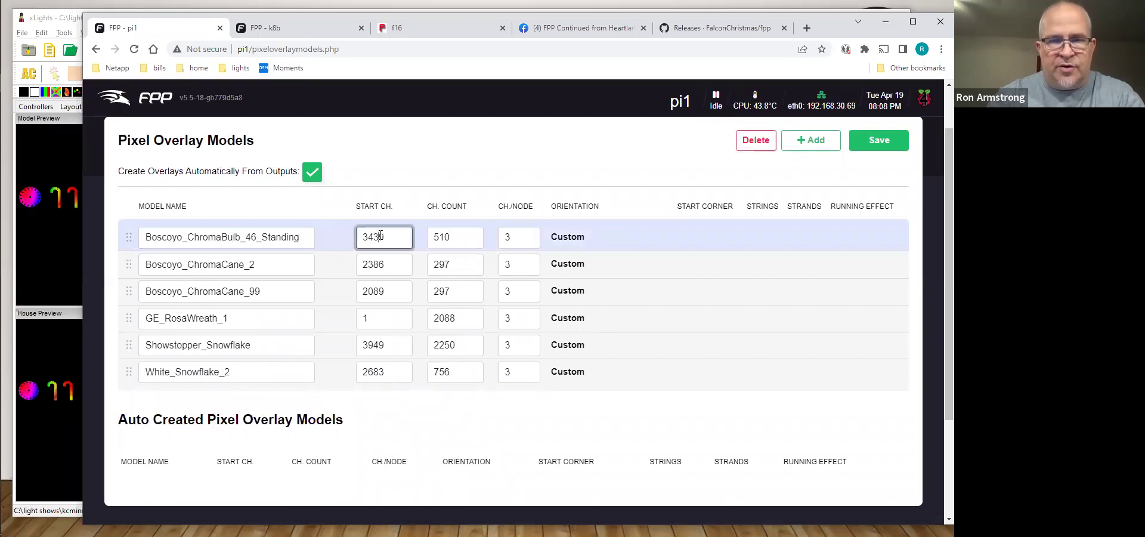
pyautogui.click(442, 237)
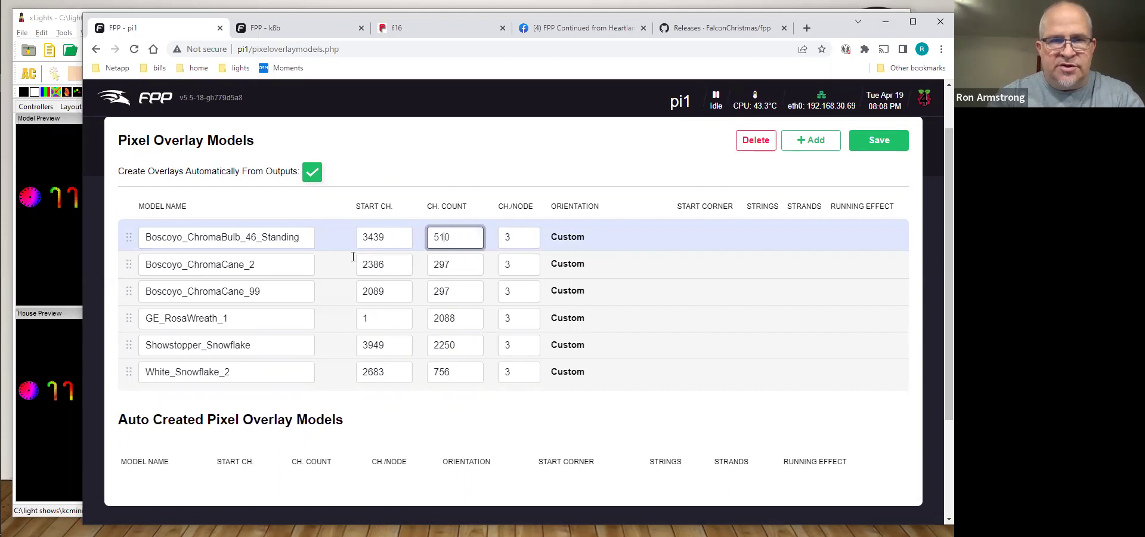
pyautogui.click(208, 266)
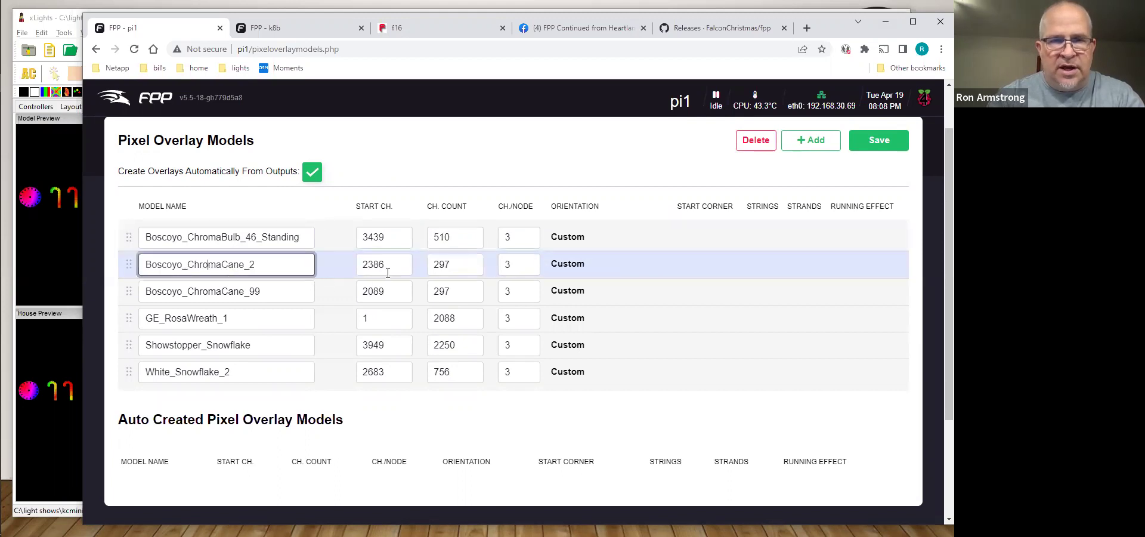
pyautogui.click(236, 324)
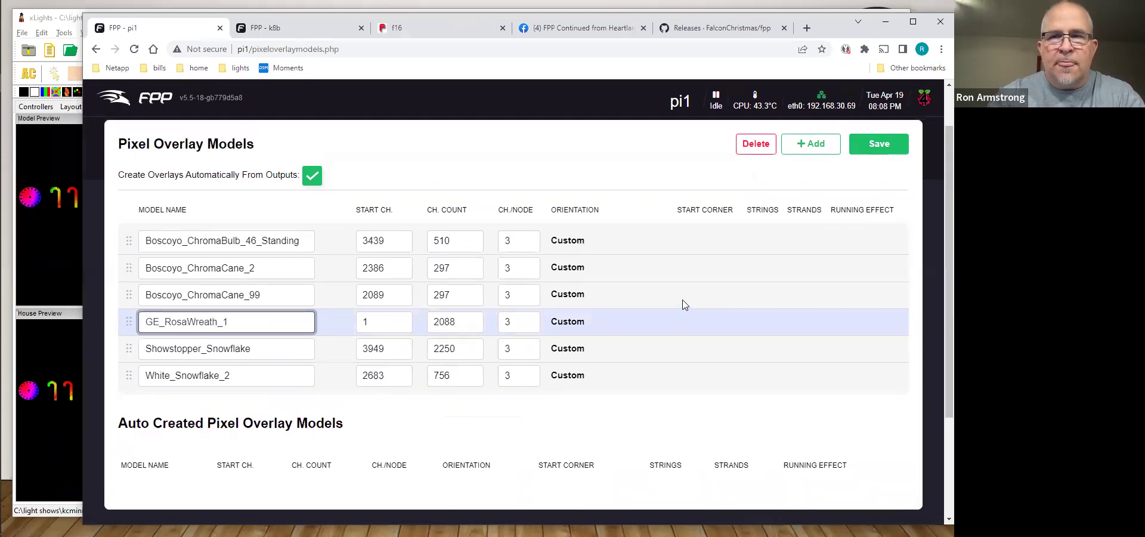
pyautogui.scroll(1, 684, 303)
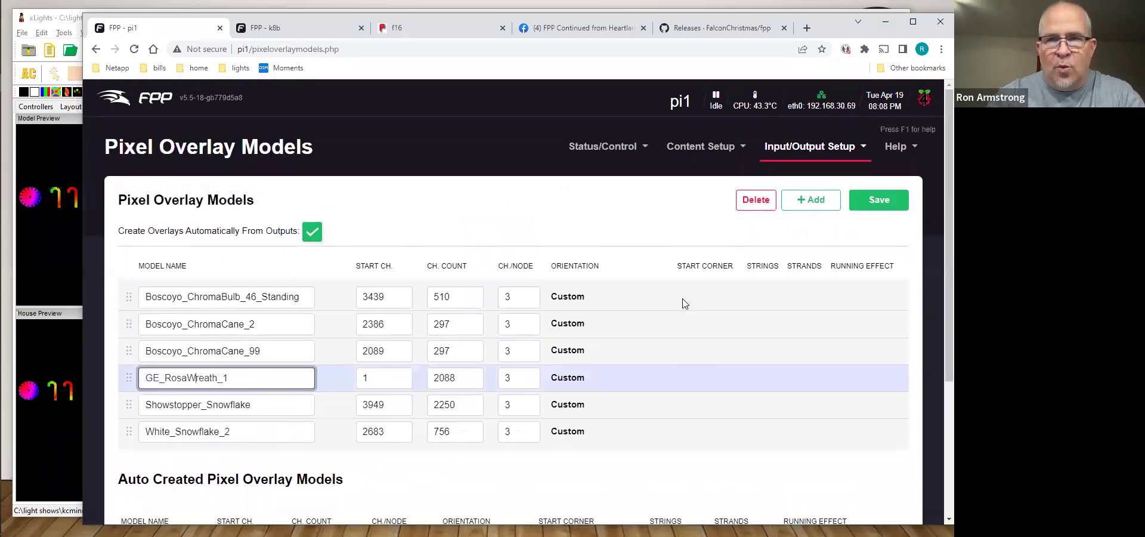
pyautogui.click(606, 147)
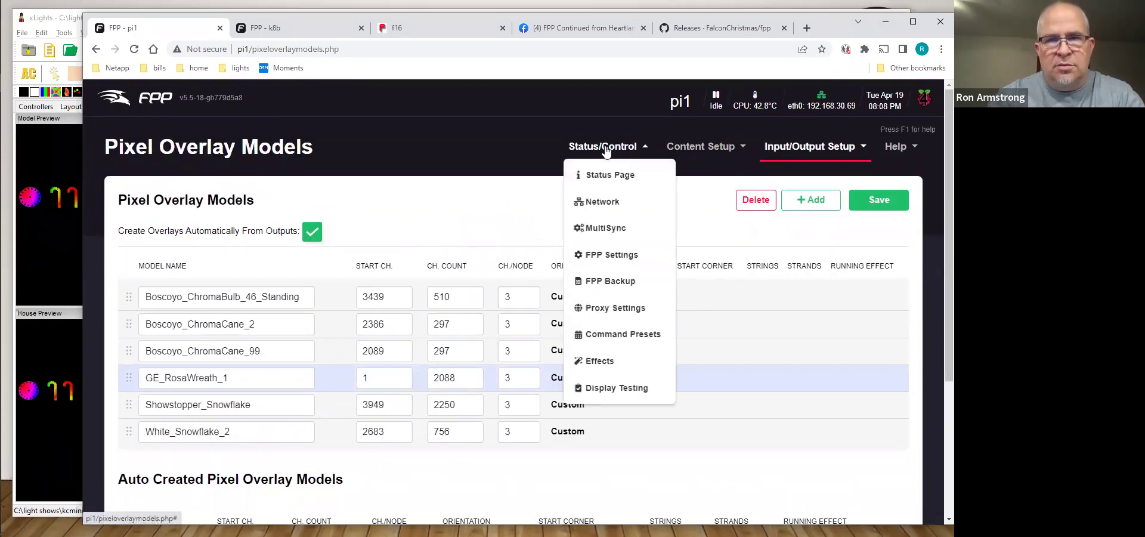
# - Show pi1's Status page with the player idle and the 'test' playlist loaded
pyautogui.click(602, 174)
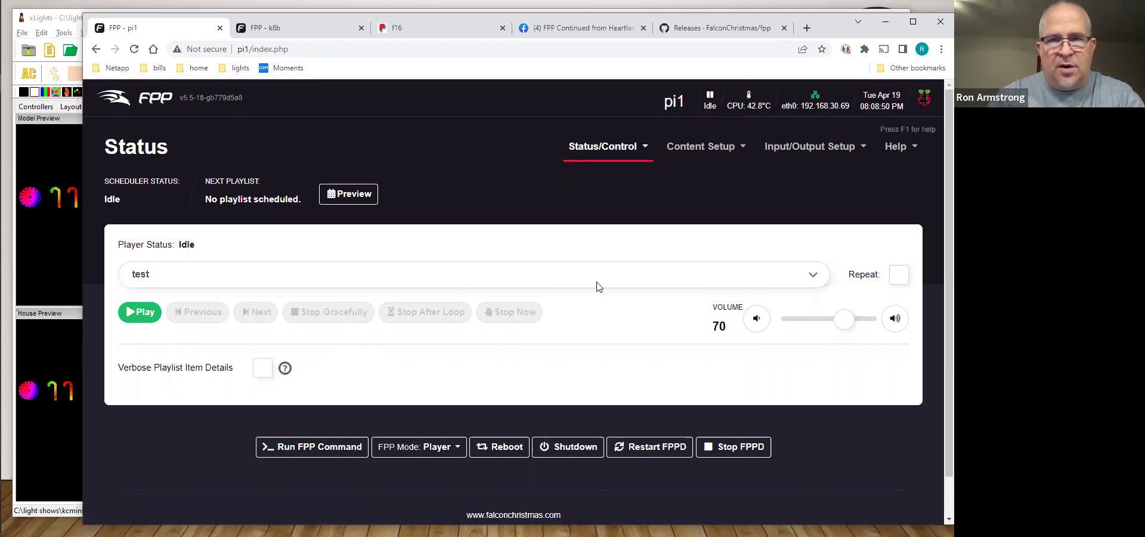
pyautogui.click(611, 147)
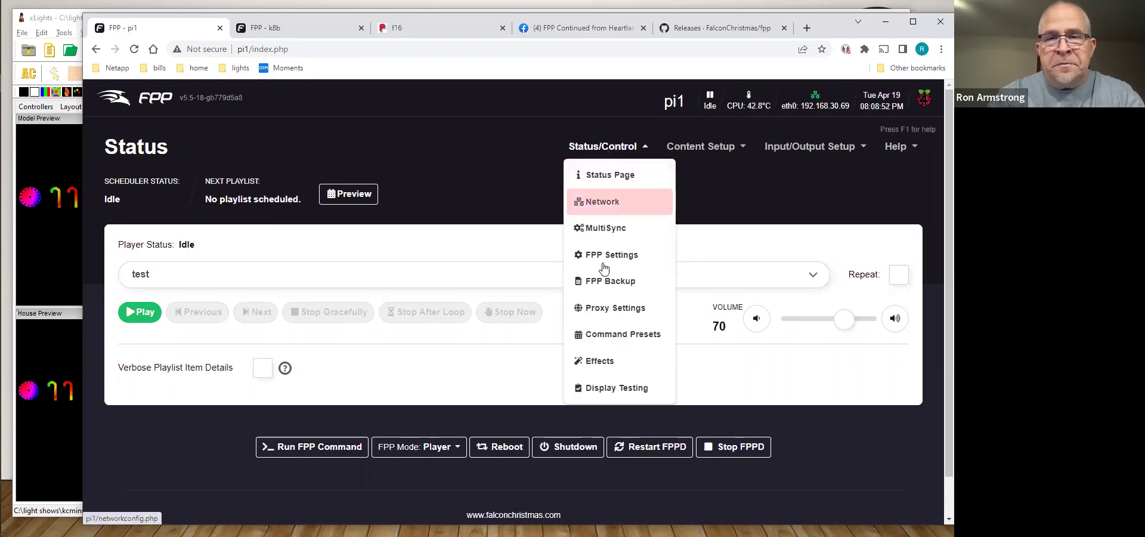
# - On pi1's Display Testing page, toggle test mode and pick Showstopper_Snowflake as the test model
pyautogui.click(638, 393)
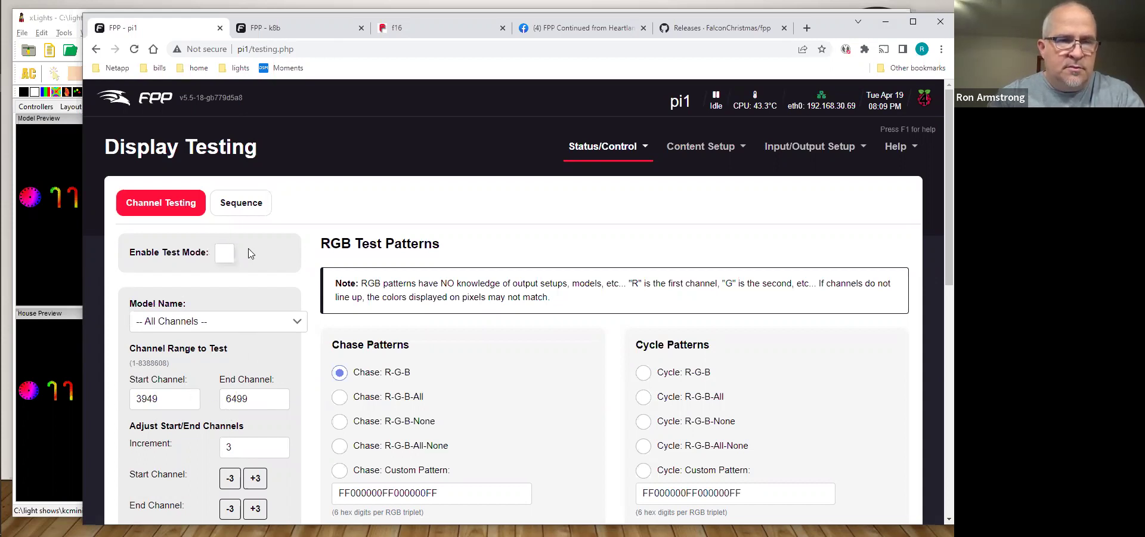
pyautogui.click(225, 253)
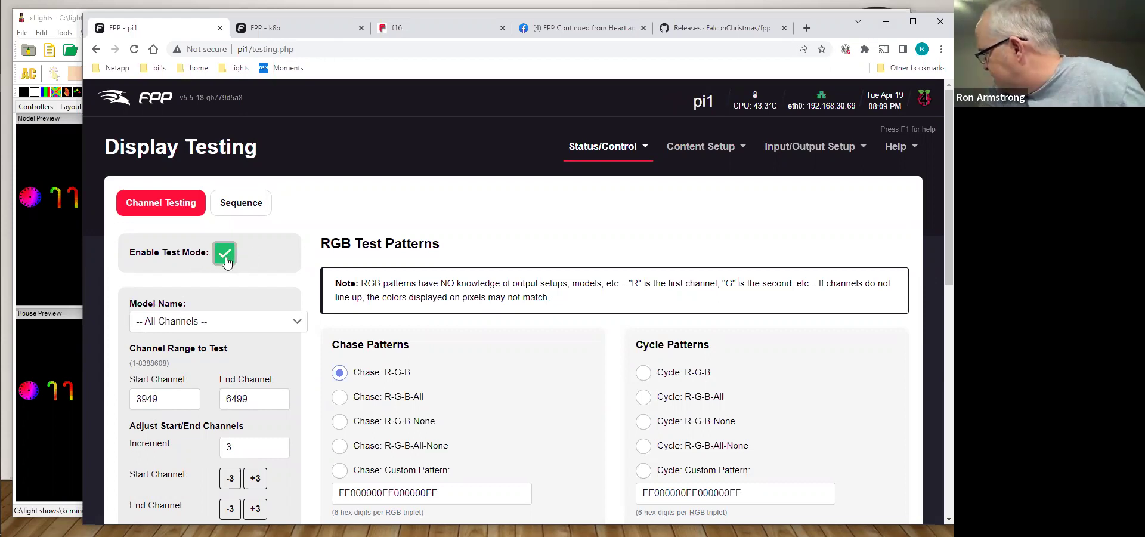
pyautogui.click(225, 253)
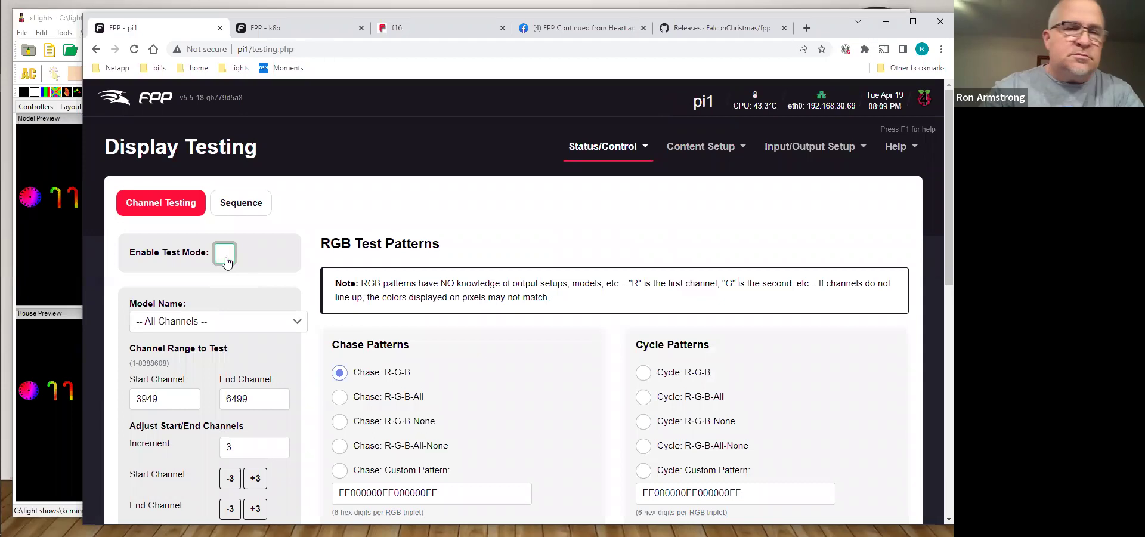
pyautogui.click(237, 328)
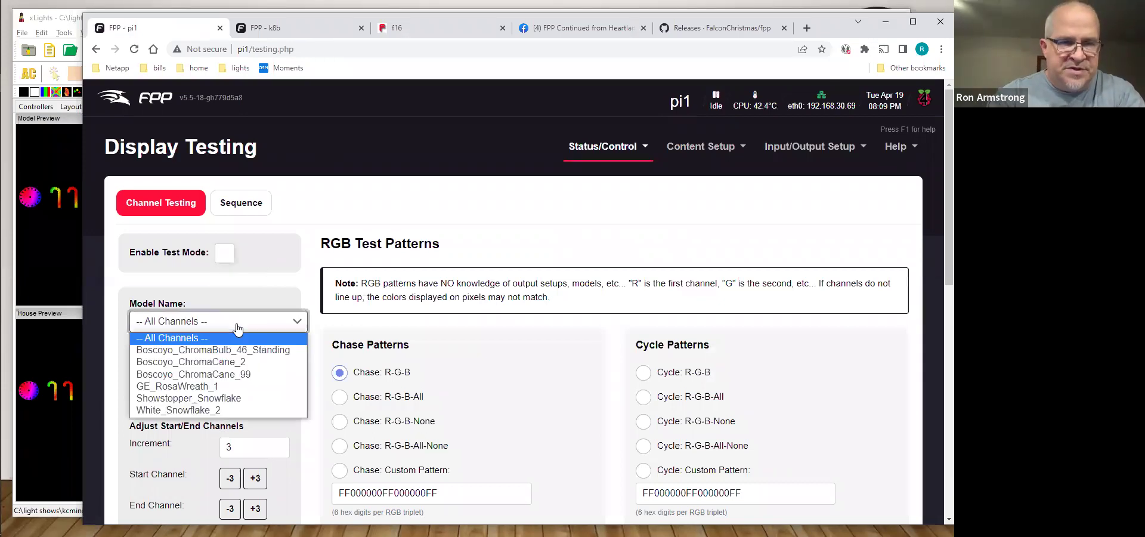
pyautogui.click(200, 399)
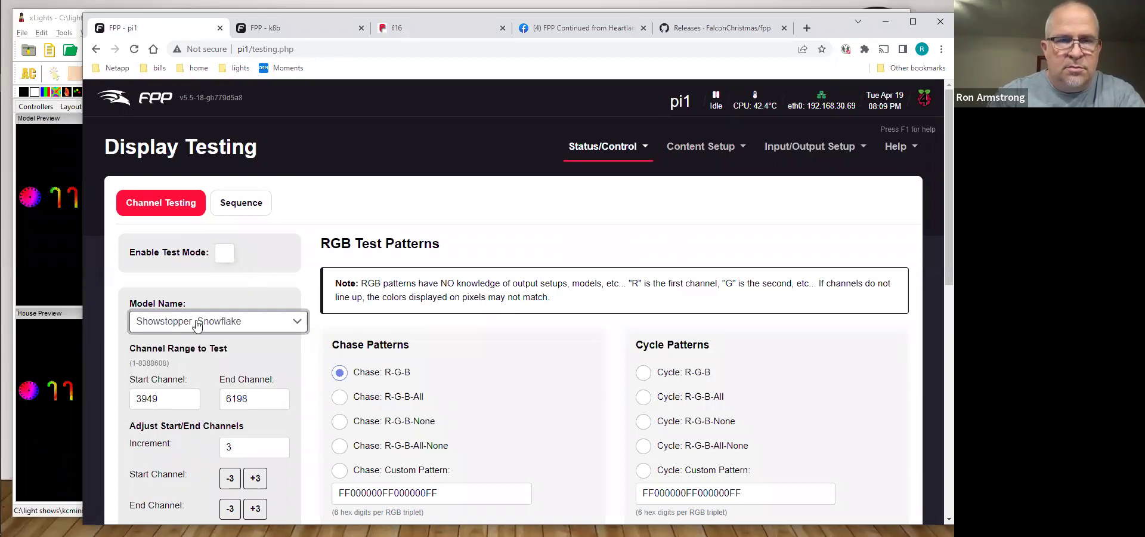
# - Light Showstopper_Snowflake in test mode, switch it off, then view the Pixel Overlay Models page
pyautogui.click(225, 253)
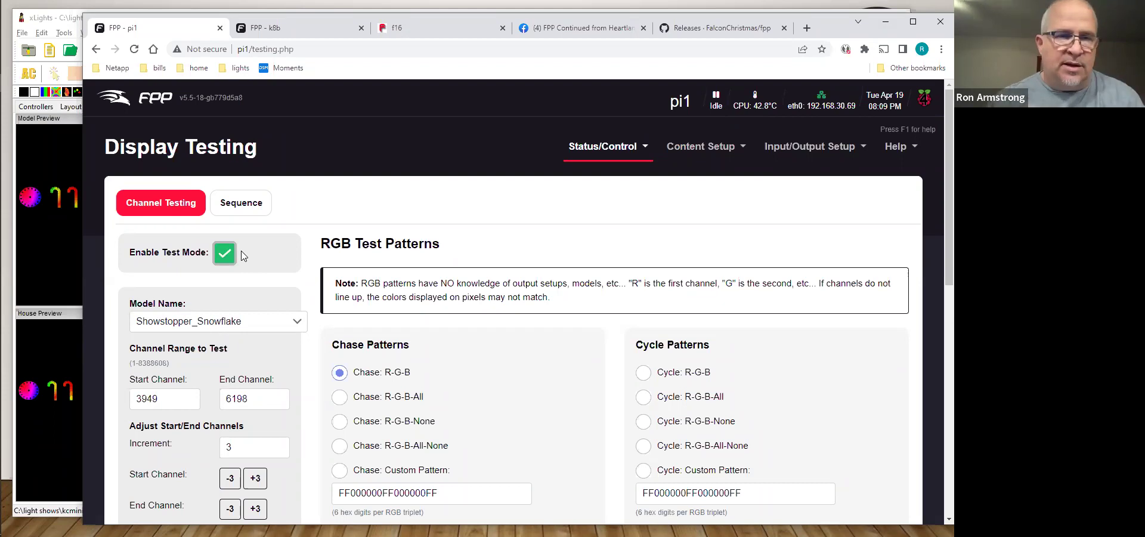
pyautogui.scroll(-2, 255, 203)
pyautogui.scroll(2, 210, 182)
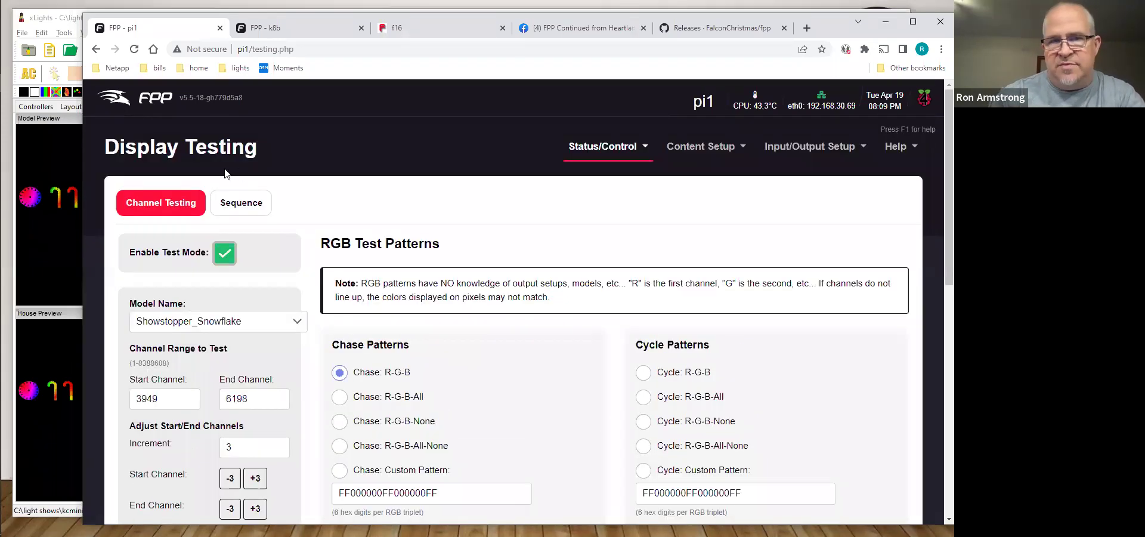
pyautogui.click(223, 255)
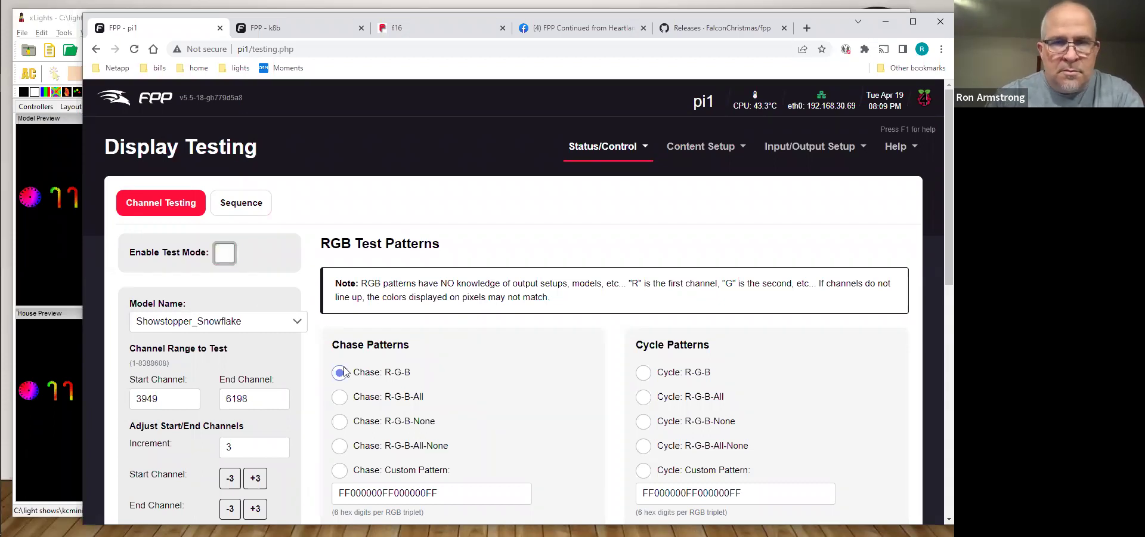
pyautogui.click(231, 321)
pyautogui.click(817, 148)
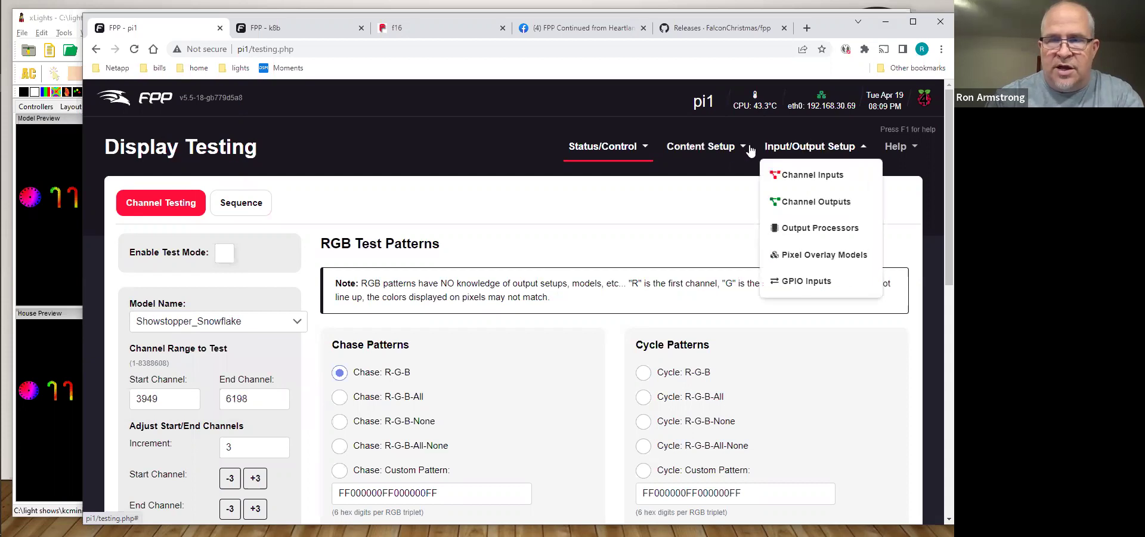
pyautogui.click(810, 256)
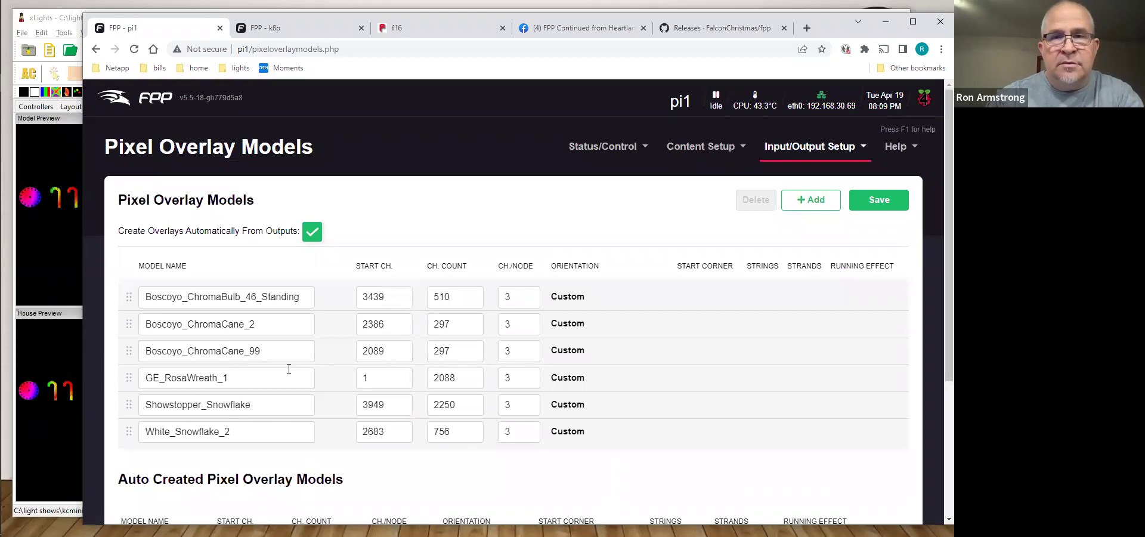
# - Light Boscoyo_ChromaBulb_46_Standing briefly in Display Testing, then switch to k8b's File Manager
pyautogui.click(604, 149)
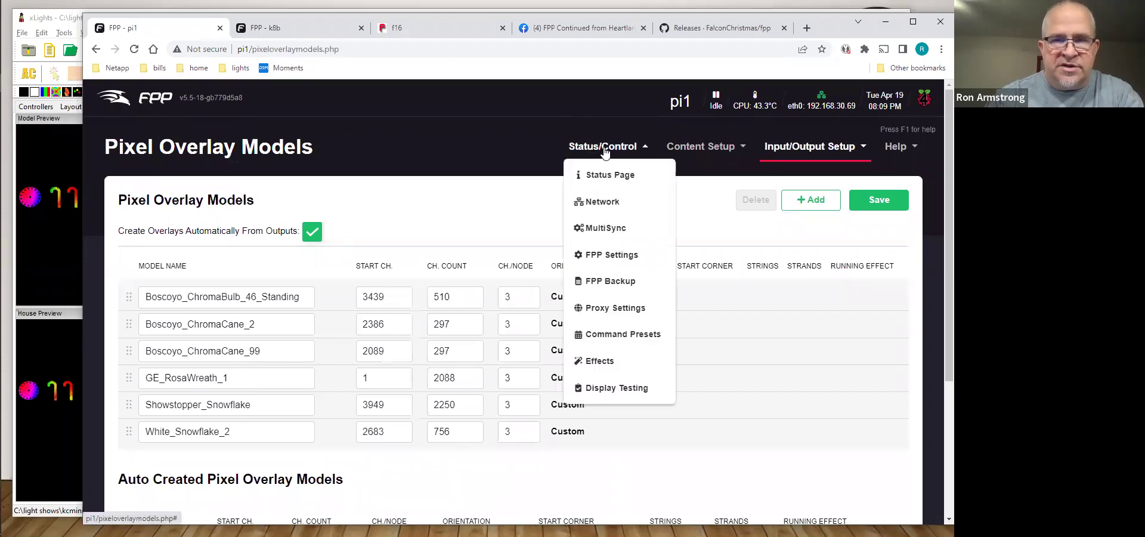
pyautogui.click(608, 389)
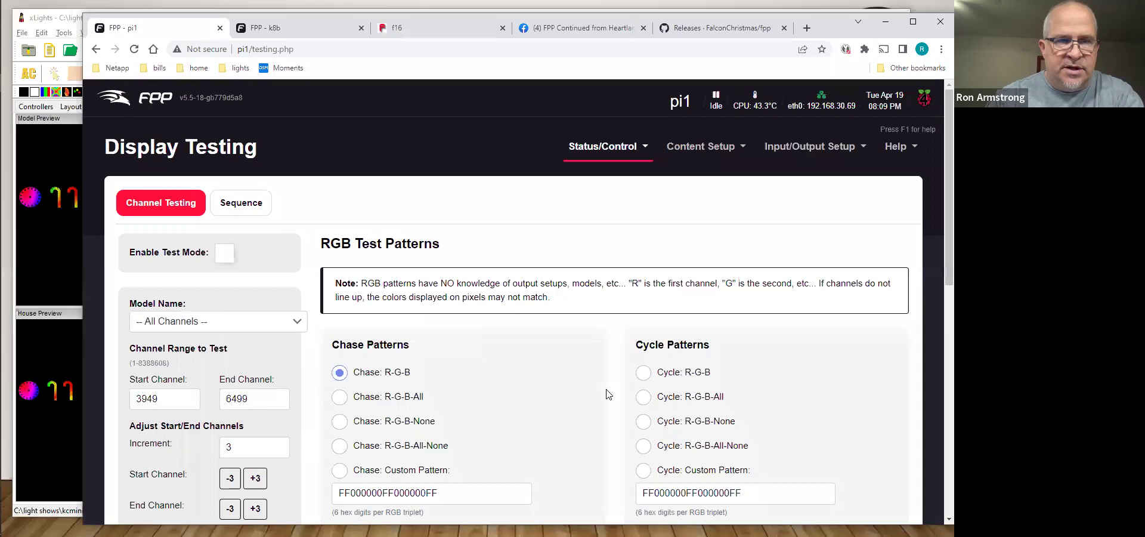
pyautogui.click(199, 322)
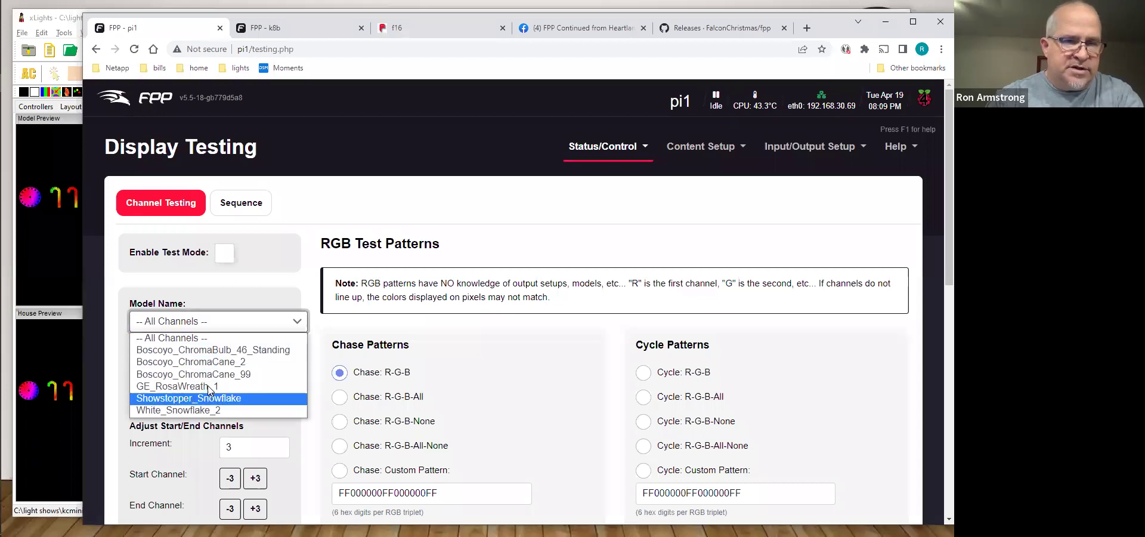
pyautogui.click(216, 353)
pyautogui.click(225, 253)
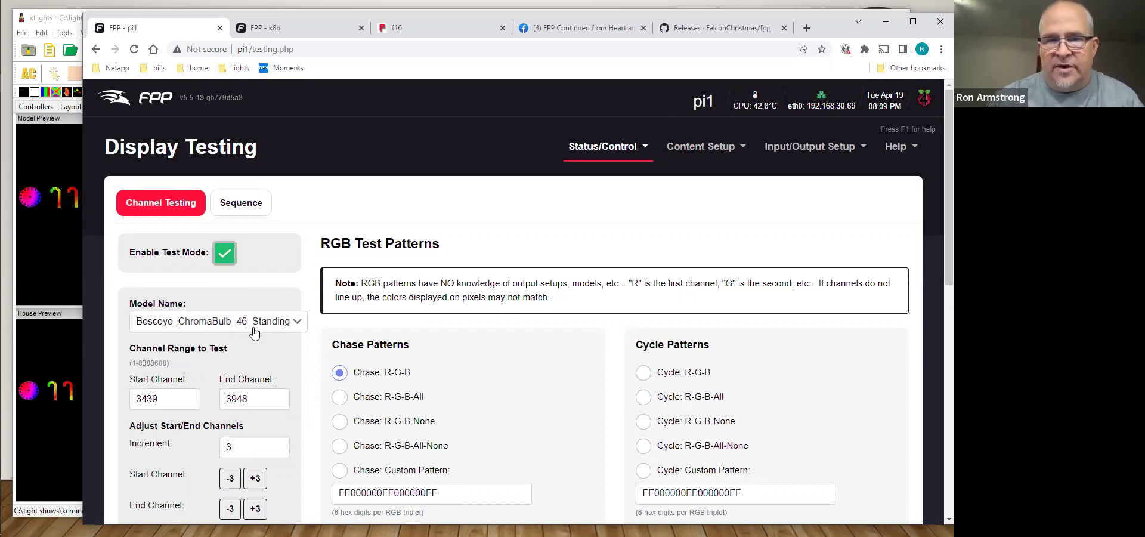
pyautogui.click(225, 257)
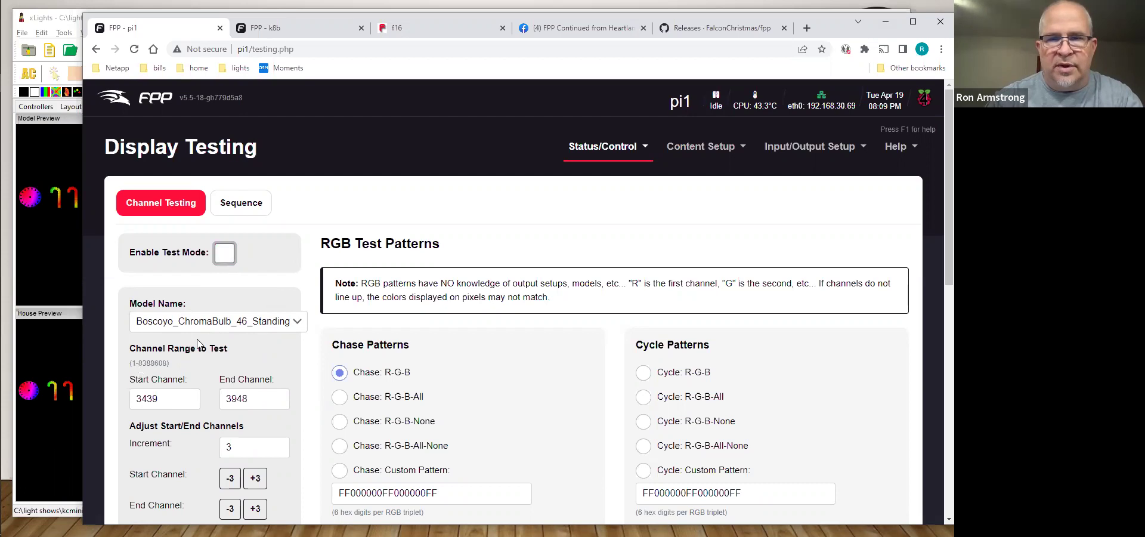
pyautogui.scroll(-2, 528, 310)
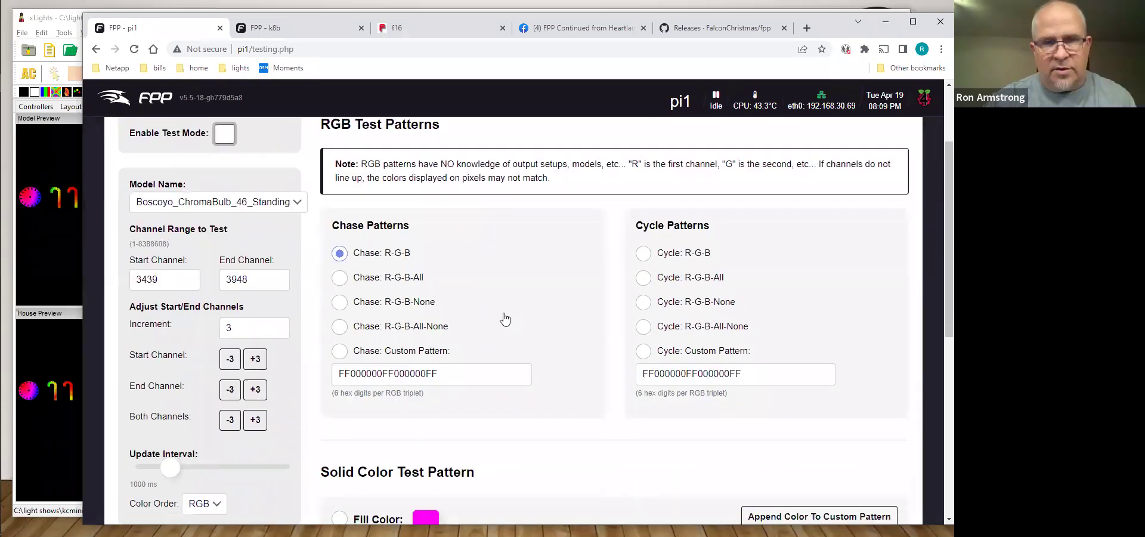
pyautogui.scroll(2, 528, 286)
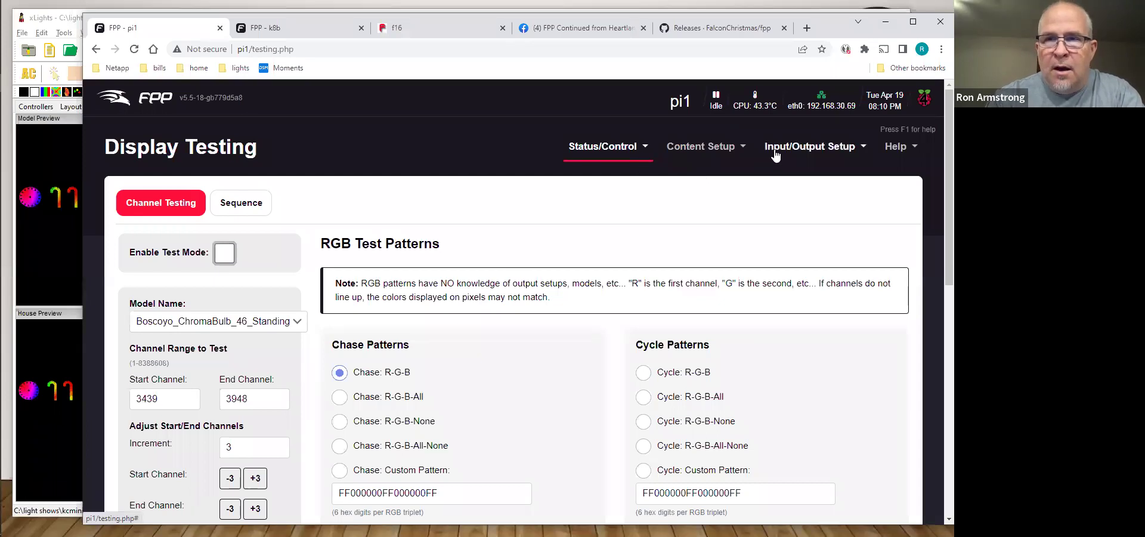
pyautogui.click(300, 29)
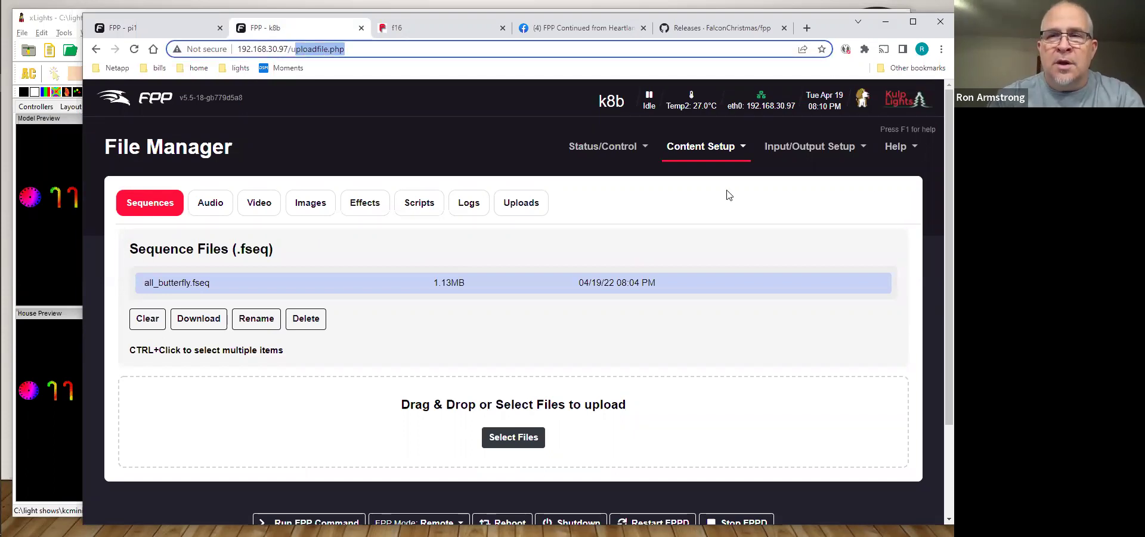
# - Scroll through k8b's five auto-created Pixel Overlay Models, then go to Channel Outputs
pyautogui.click(816, 146)
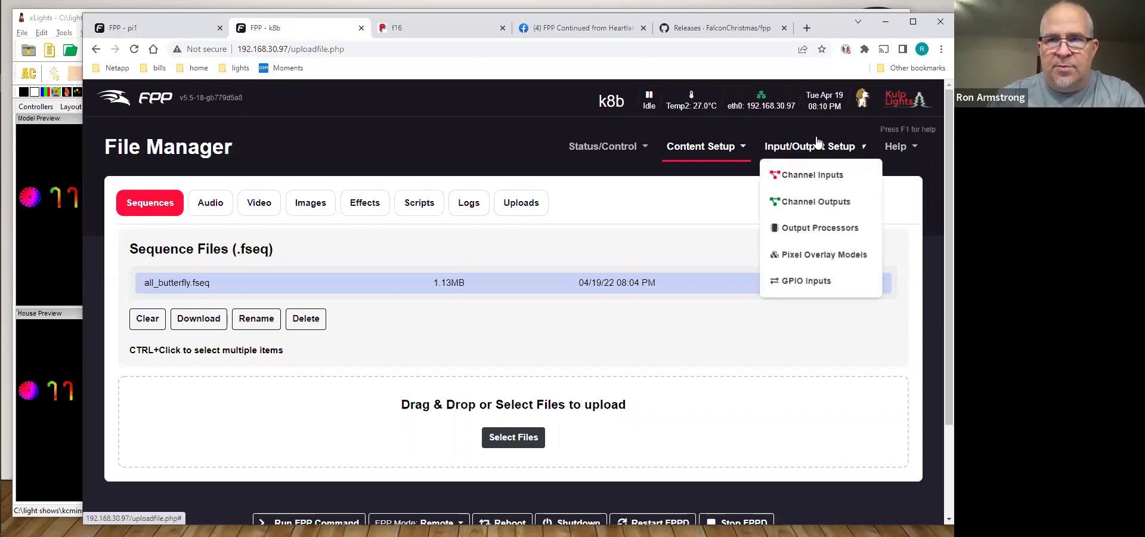
pyautogui.click(820, 259)
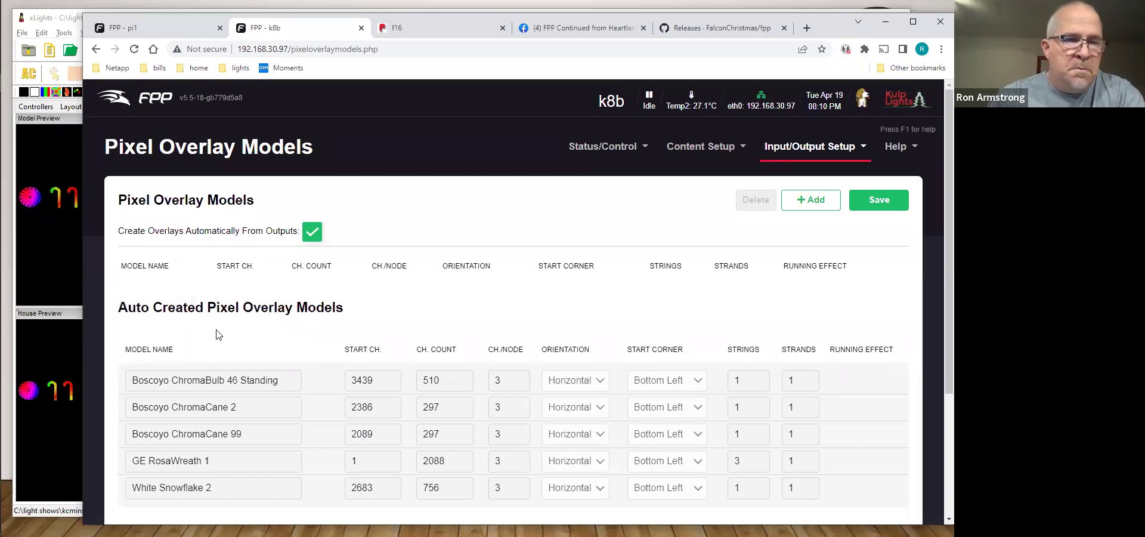
pyautogui.scroll(-2, 204, 262)
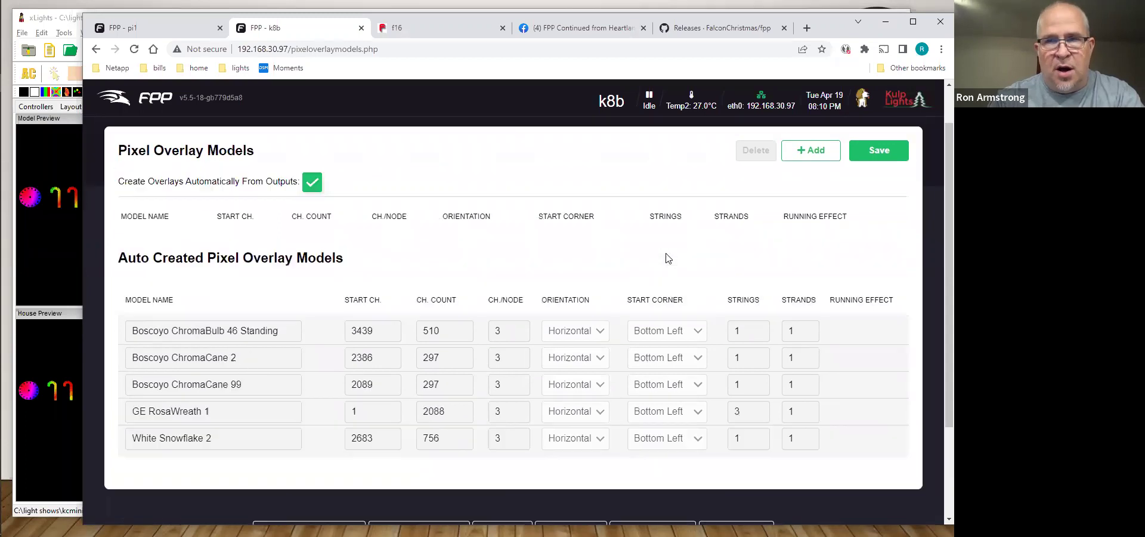
pyautogui.scroll(2, 669, 258)
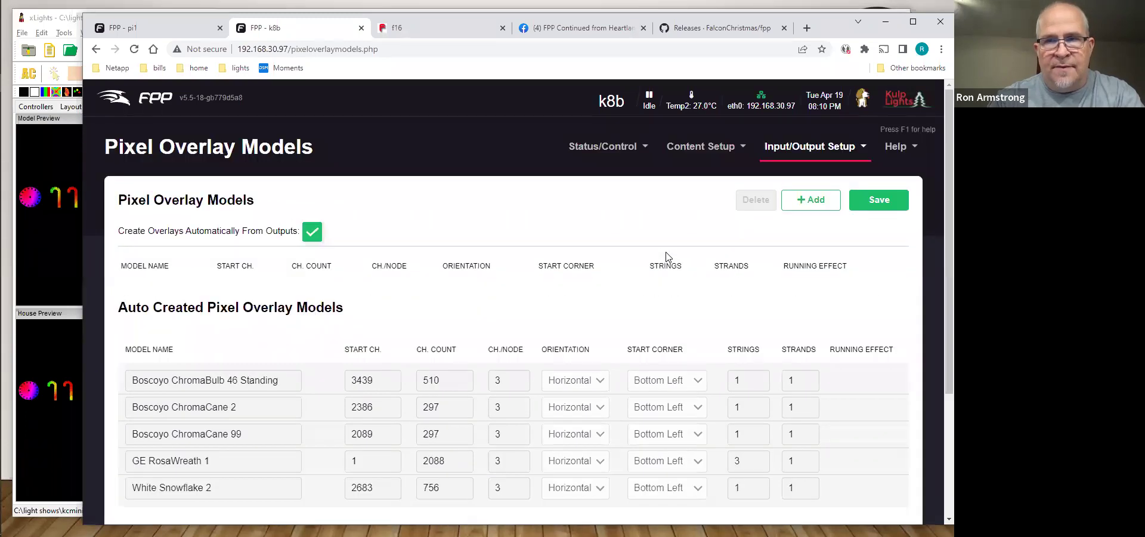
pyautogui.click(811, 147)
pyautogui.click(808, 198)
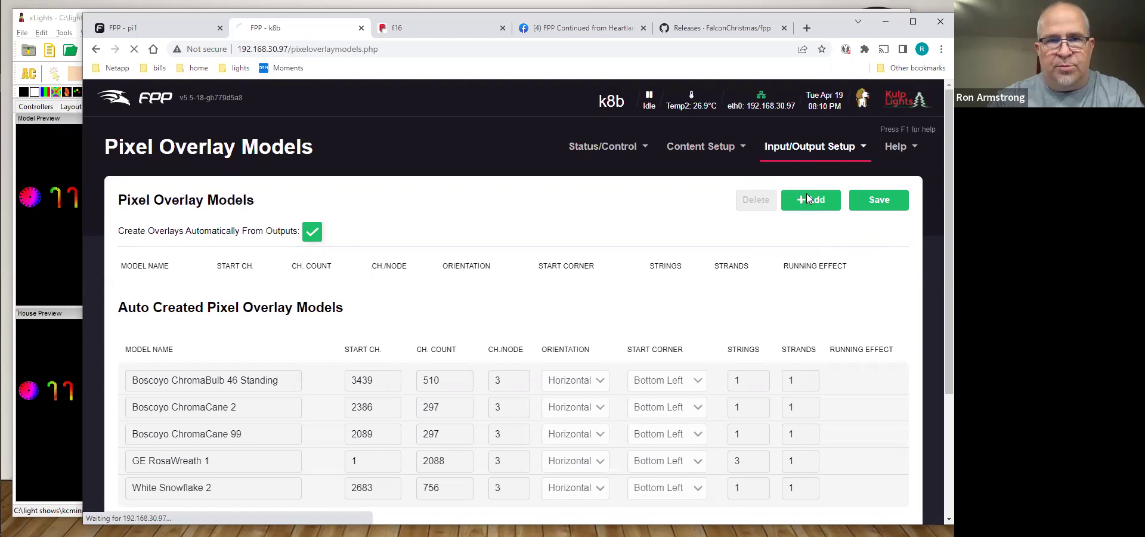
# - Review the K8-B string ports, showing GE RosaWreath 1 on ports 1–3 from channel 1
pyautogui.click(276, 203)
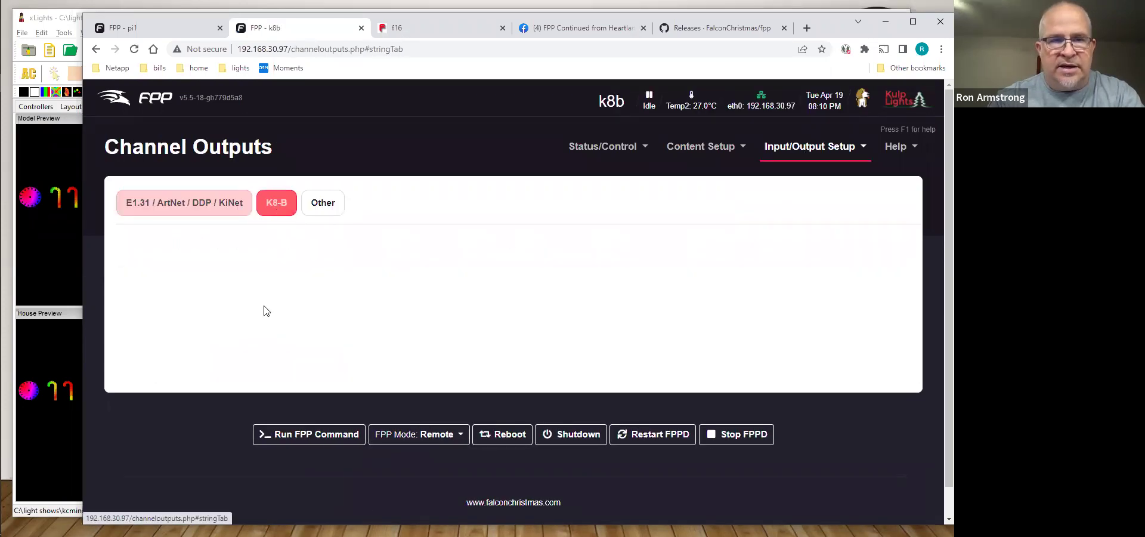
pyautogui.scroll(-3, 266, 299)
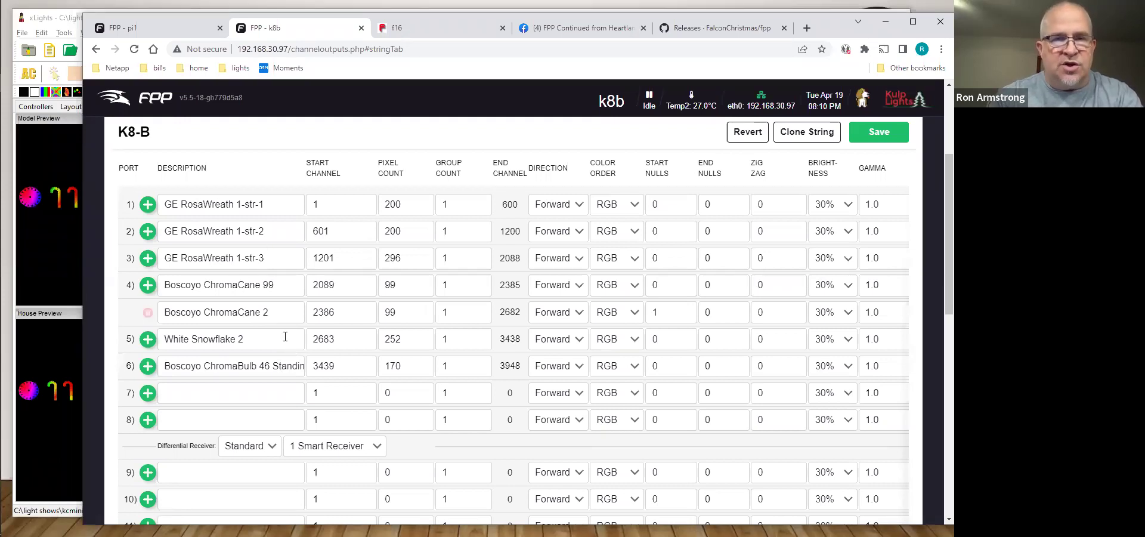
pyautogui.scroll(3, 426, 332)
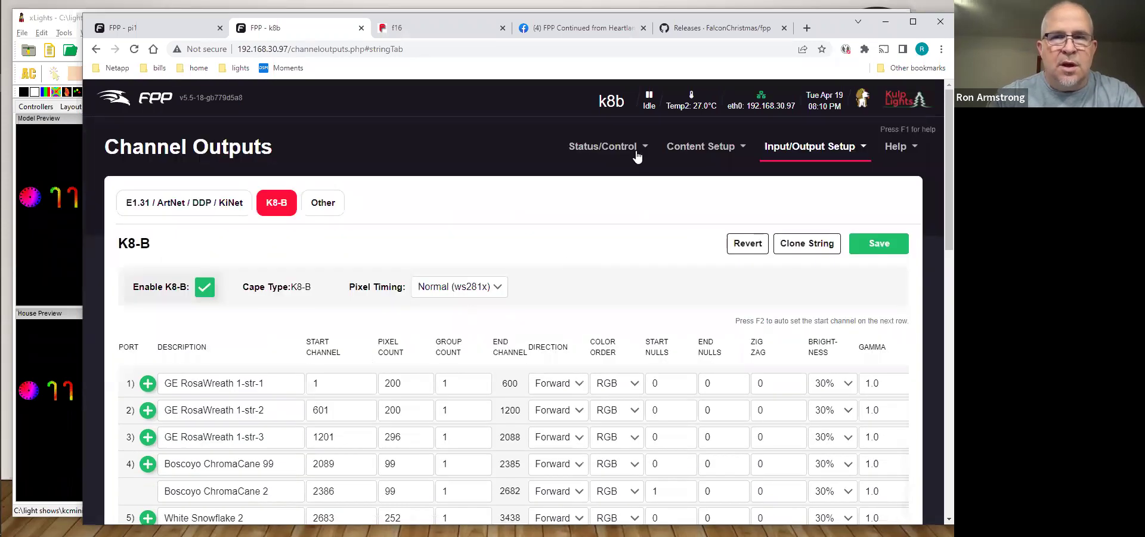
pyautogui.click(599, 146)
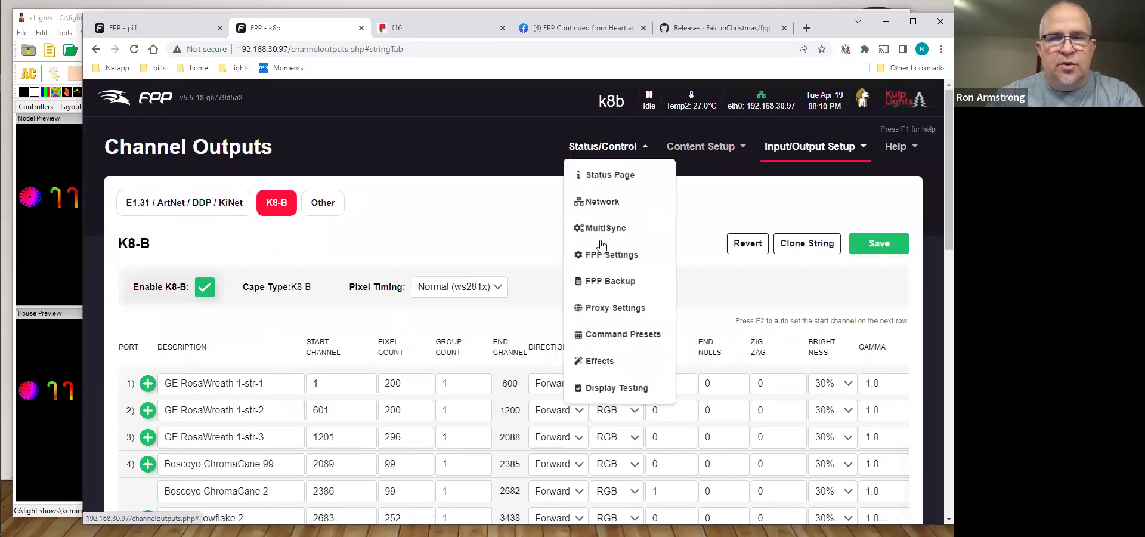
# - Go to k8b's Display Testing page and pick GE RosaWreath 1 as the test model
pyautogui.click(607, 390)
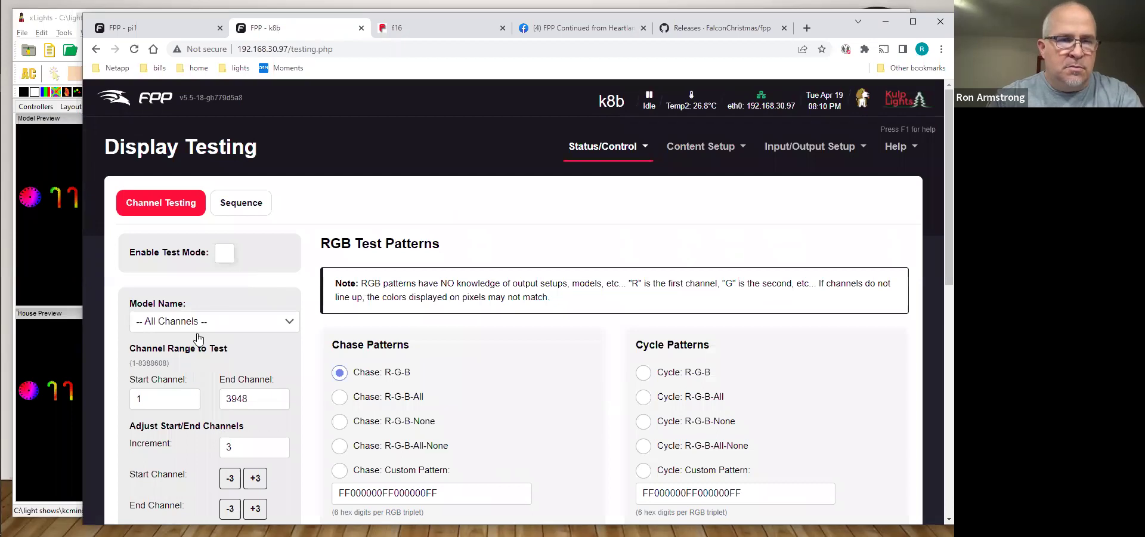
pyautogui.click(211, 322)
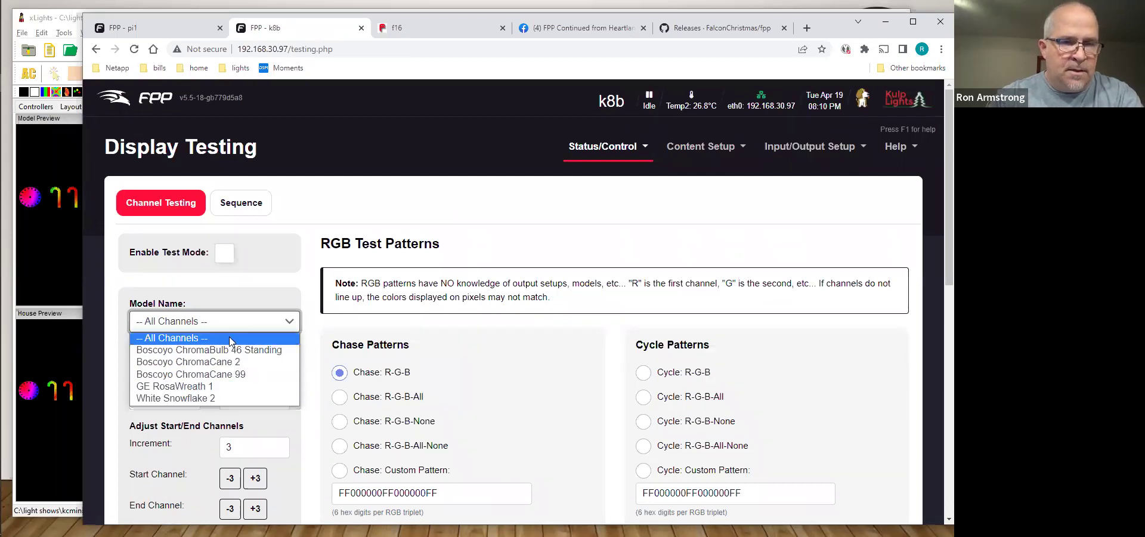
pyautogui.click(210, 388)
# - Turn test mode on for GE RosaWreath 1, then switch it back off
pyautogui.click(226, 252)
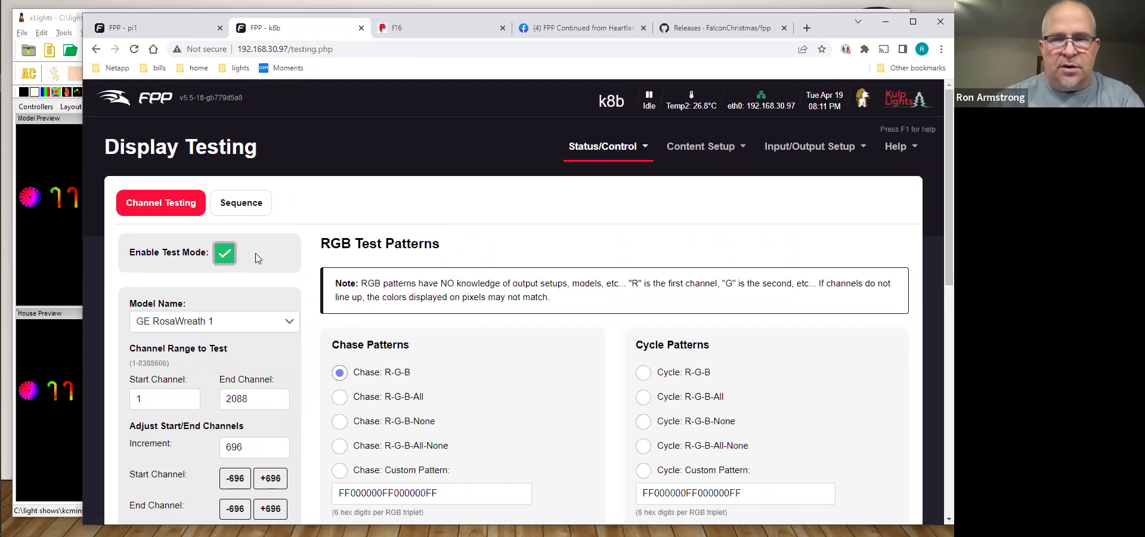
pyautogui.click(223, 255)
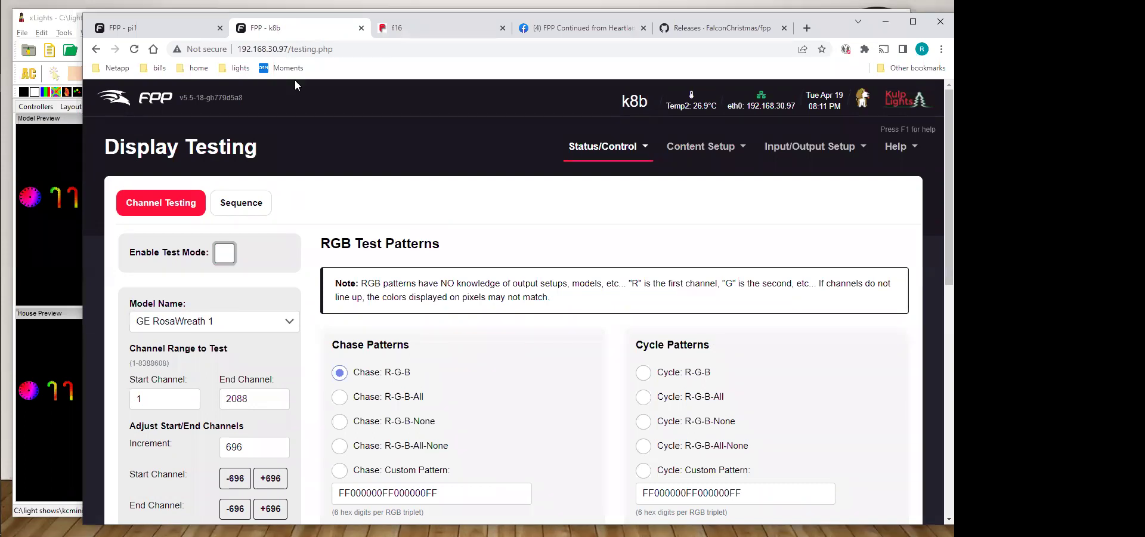
pyautogui.scroll(-3, 409, 249)
pyautogui.scroll(3, 429, 248)
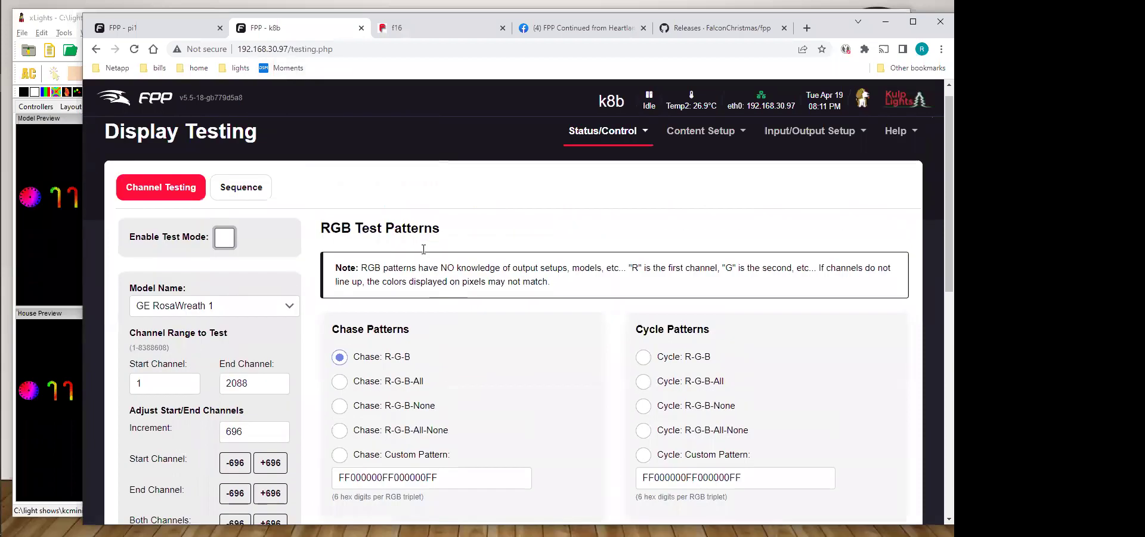
pyautogui.click(222, 328)
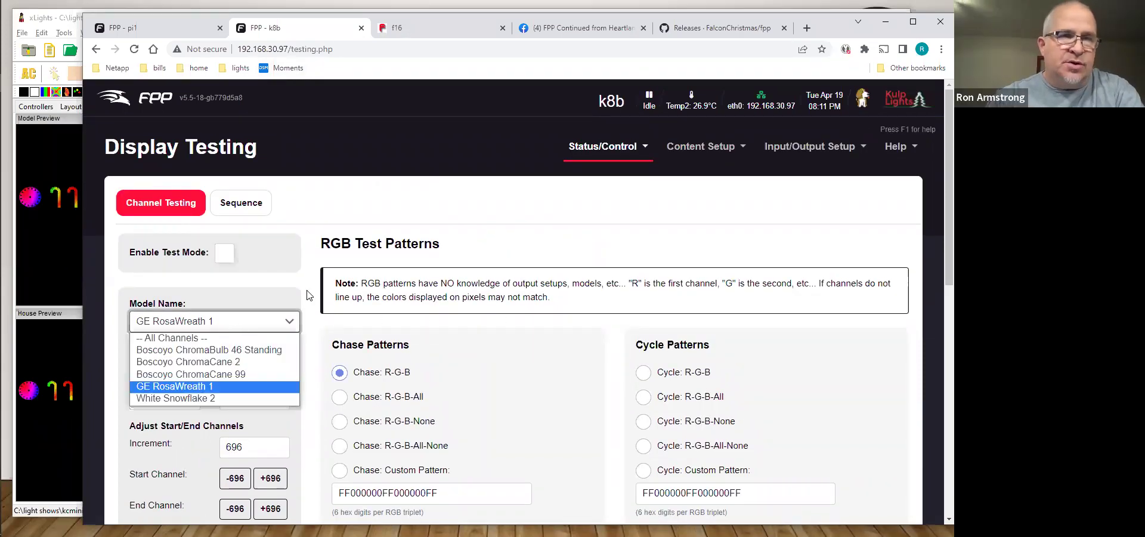
pyautogui.hotkey('alt', 'Tab')
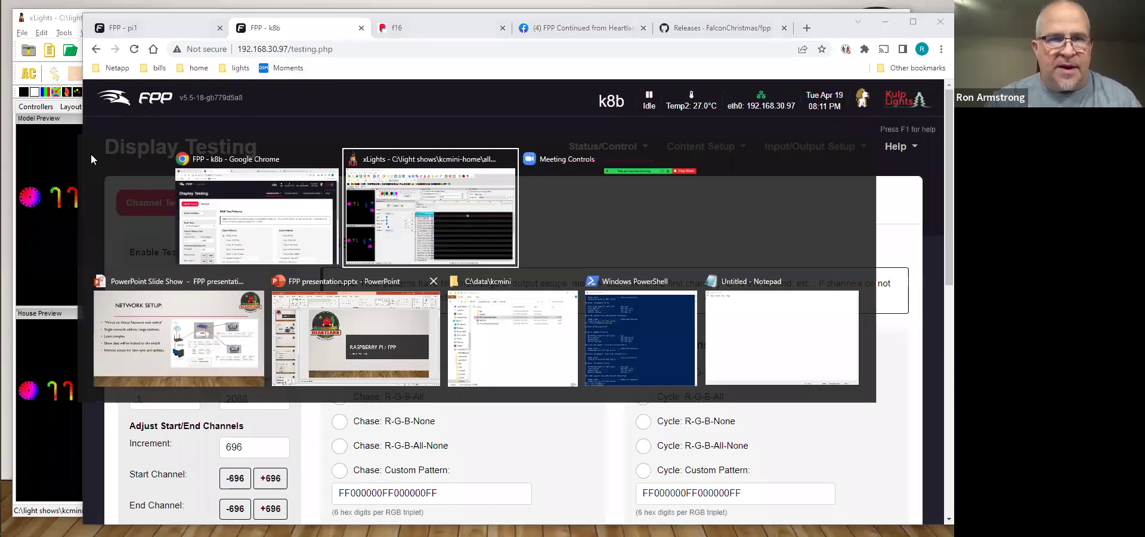
# - In xLights' Layout, check the k8b start channels of GE RosaWreath 1 and White Snowflake 2 (2683–3438)
pyautogui.click(71, 106)
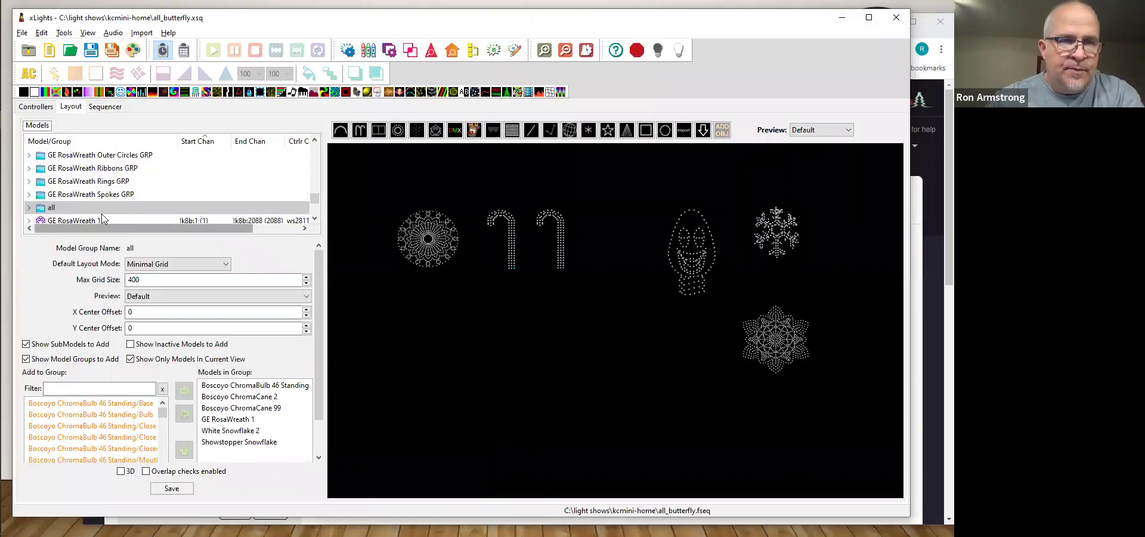
pyautogui.scroll(-1, 102, 215)
pyautogui.click(91, 185)
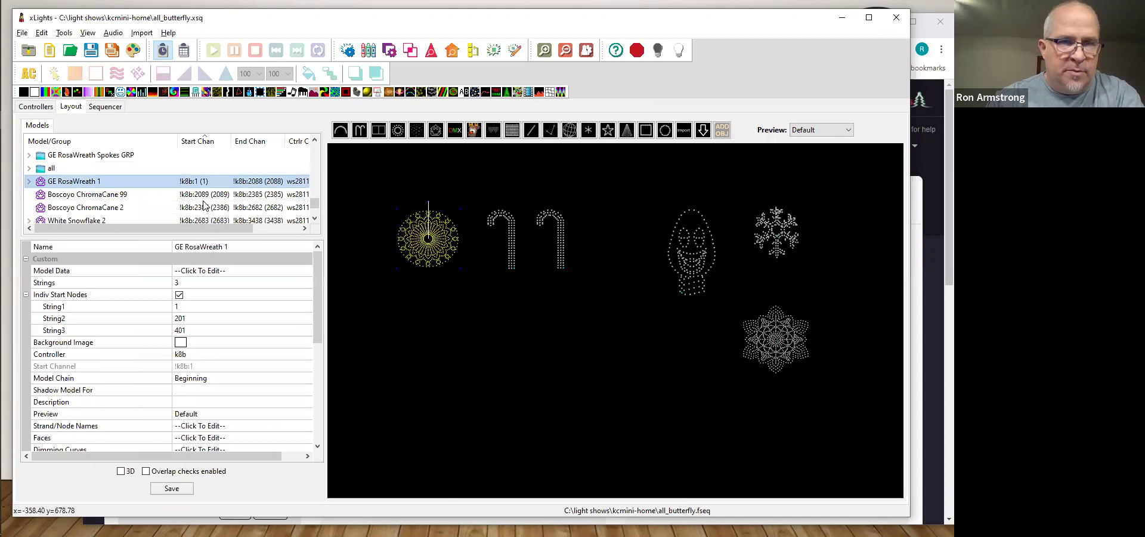
pyautogui.moveTo(205, 186)
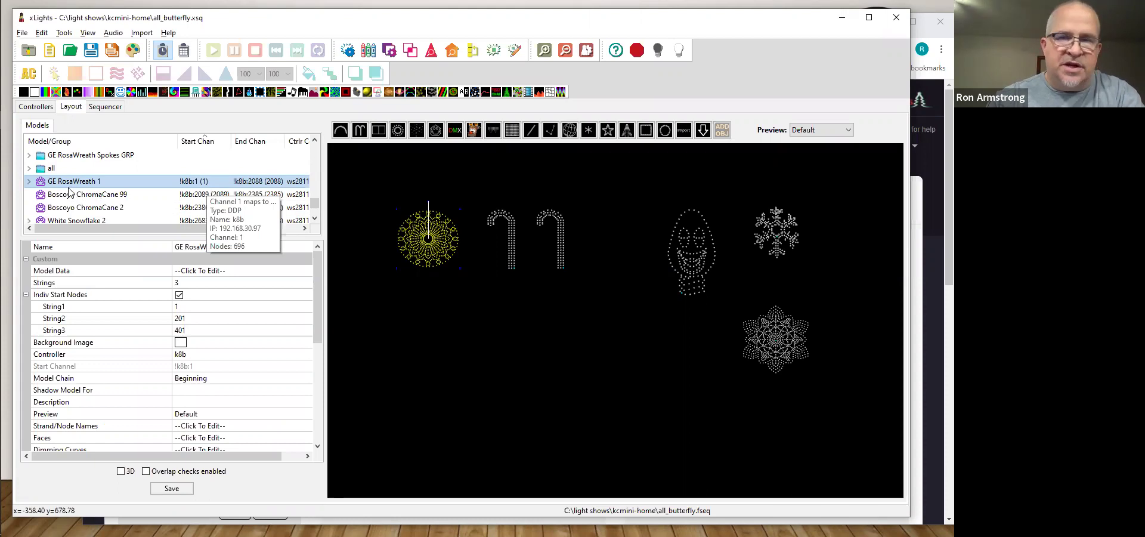
pyautogui.click(765, 228)
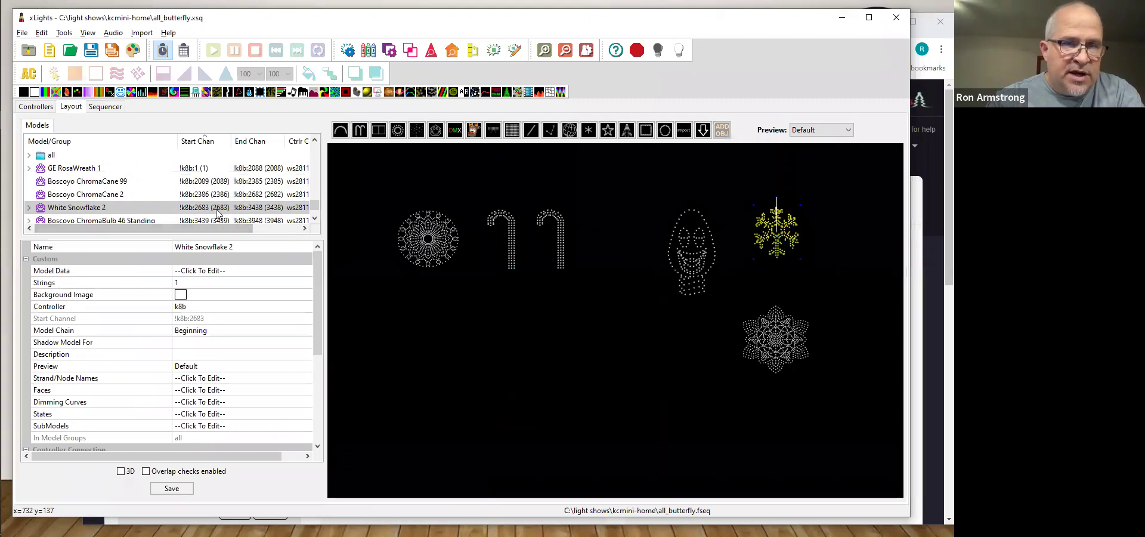
pyautogui.moveTo(217, 213)
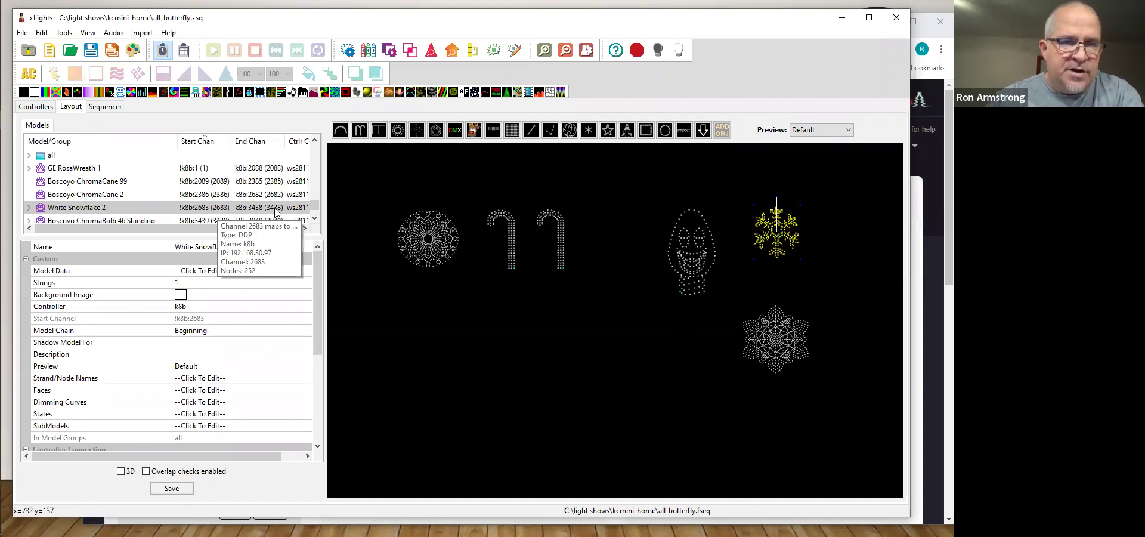
pyautogui.hotkey('alt', 'Tab')
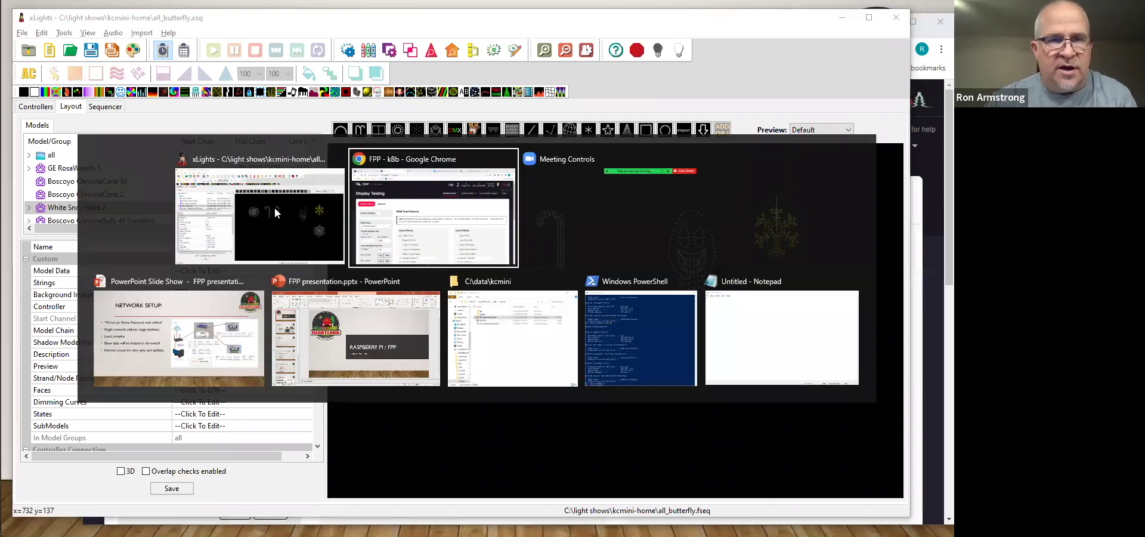
# - Choose White Snowflake 2 as k8b's test model and compare its channels with xLights
pyautogui.click(240, 327)
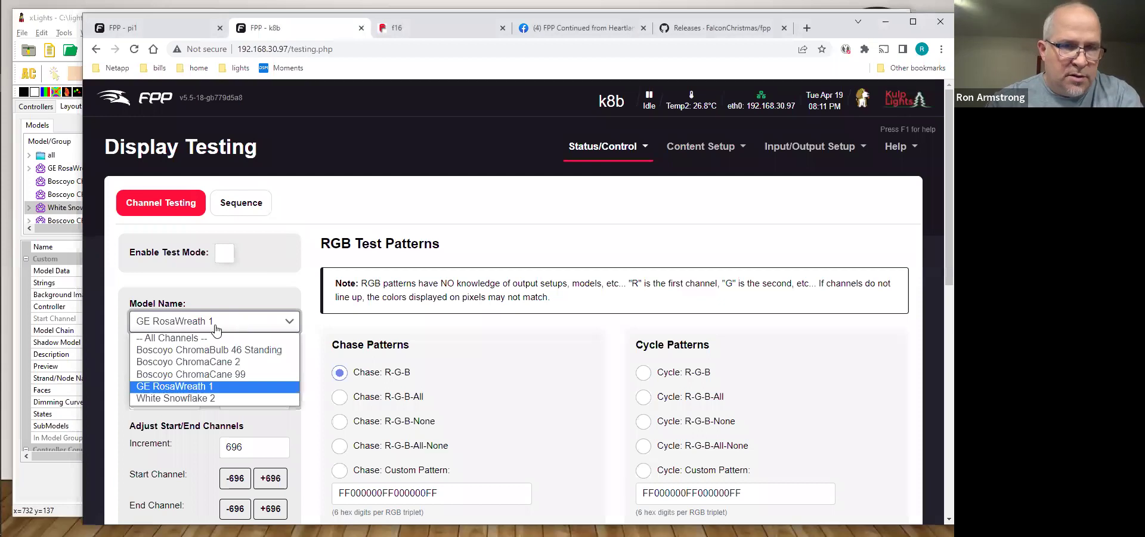
pyautogui.click(214, 397)
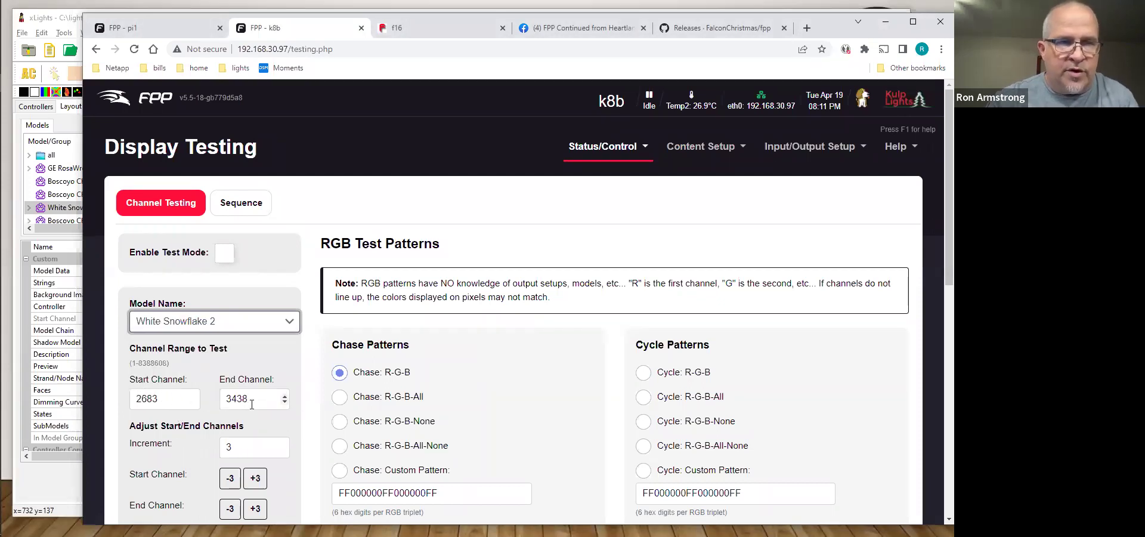
pyautogui.hotkey('alt', 'Tab')
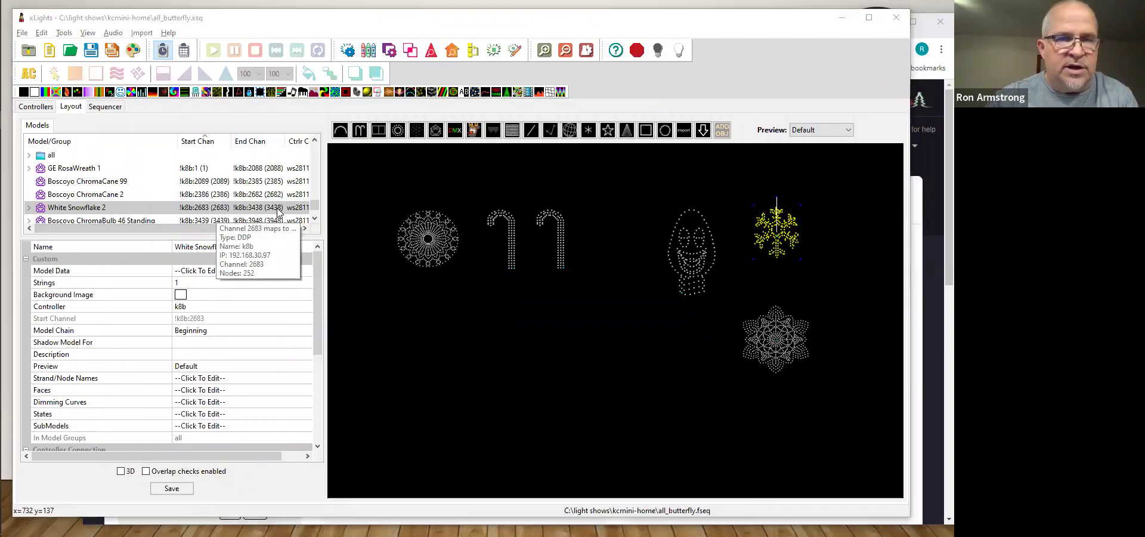
pyautogui.hotkey('alt', 'Tab')
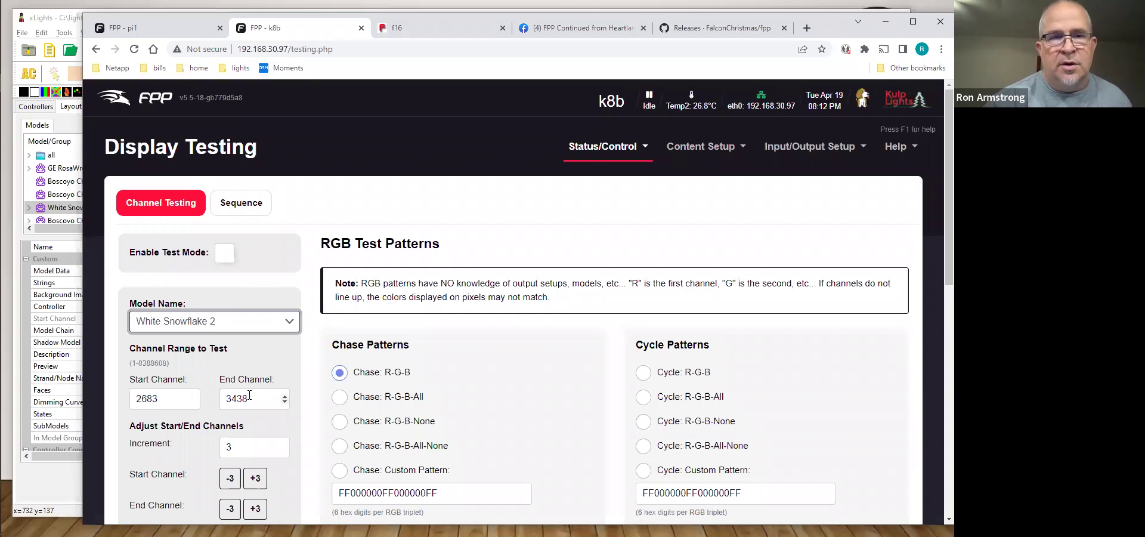
pyautogui.click(788, 145)
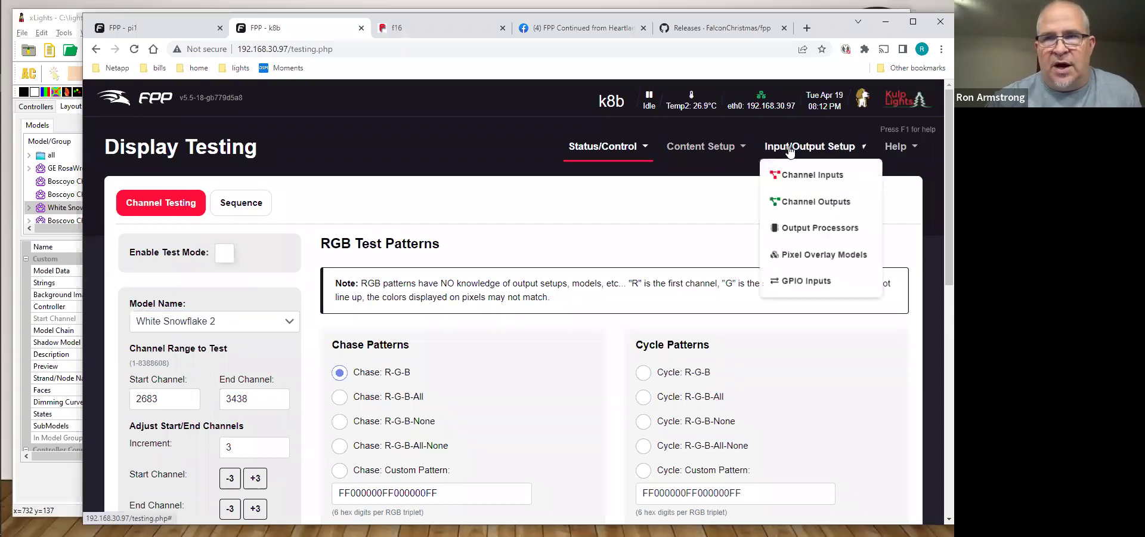
# - Confirm White Snowflake 2 is on K8-B port 5 at channels 2683–3438, then return to k8b's Status page
pyautogui.click(808, 198)
pyautogui.click(276, 203)
pyautogui.scroll(-4, 334, 298)
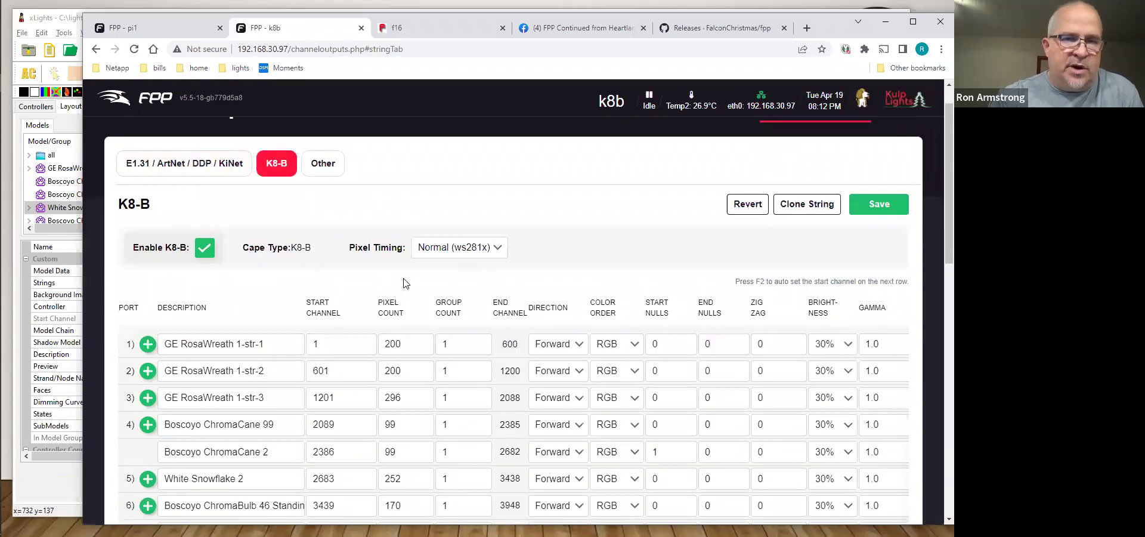
pyautogui.click(331, 280)
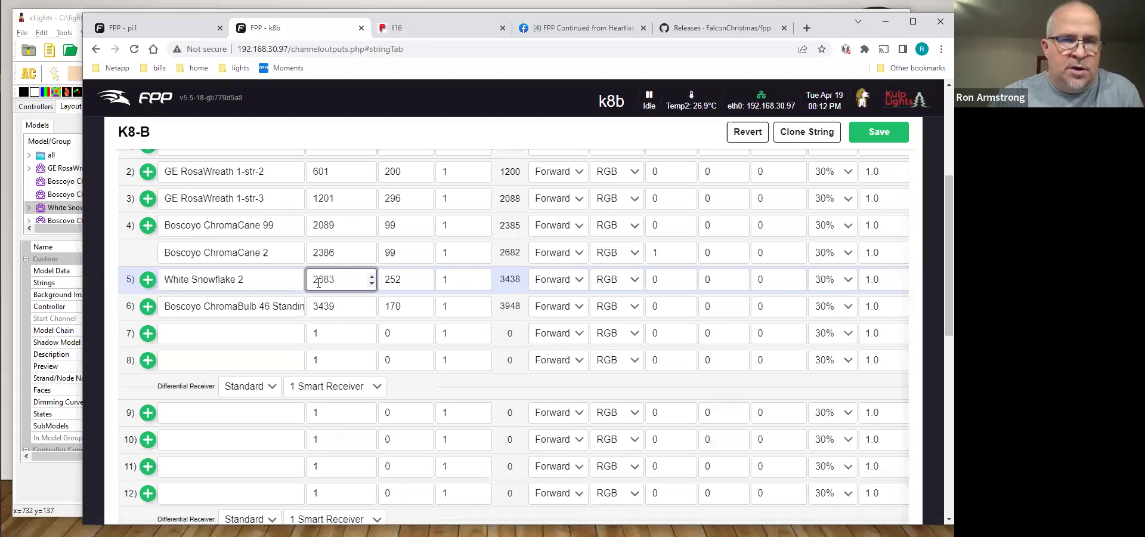
pyautogui.doubleClick(511, 279)
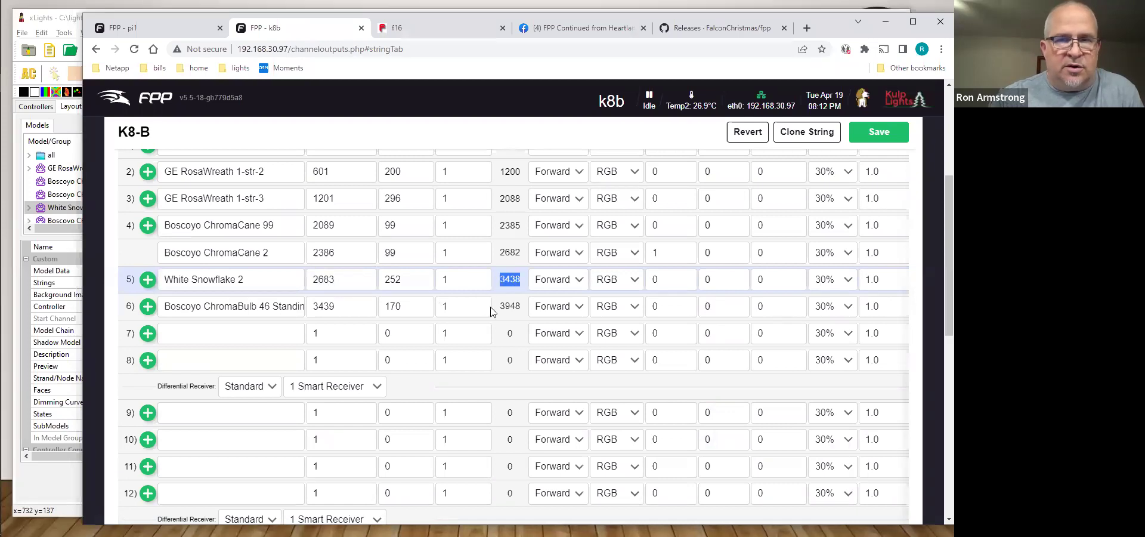
pyautogui.scroll(2, 584, 276)
pyautogui.scroll(3, 584, 276)
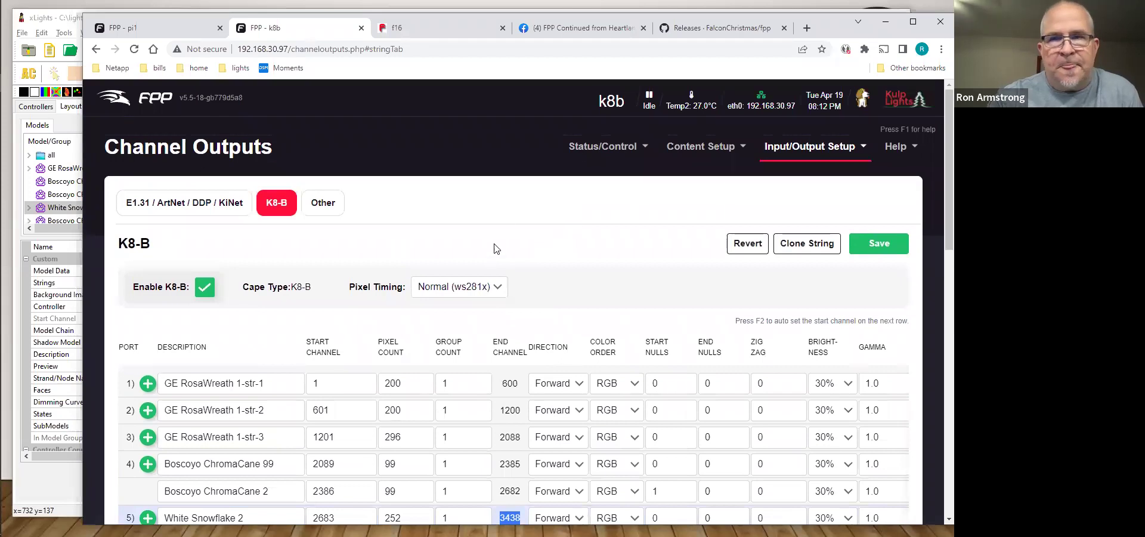
pyautogui.moveTo(598, 154)
pyautogui.click(609, 174)
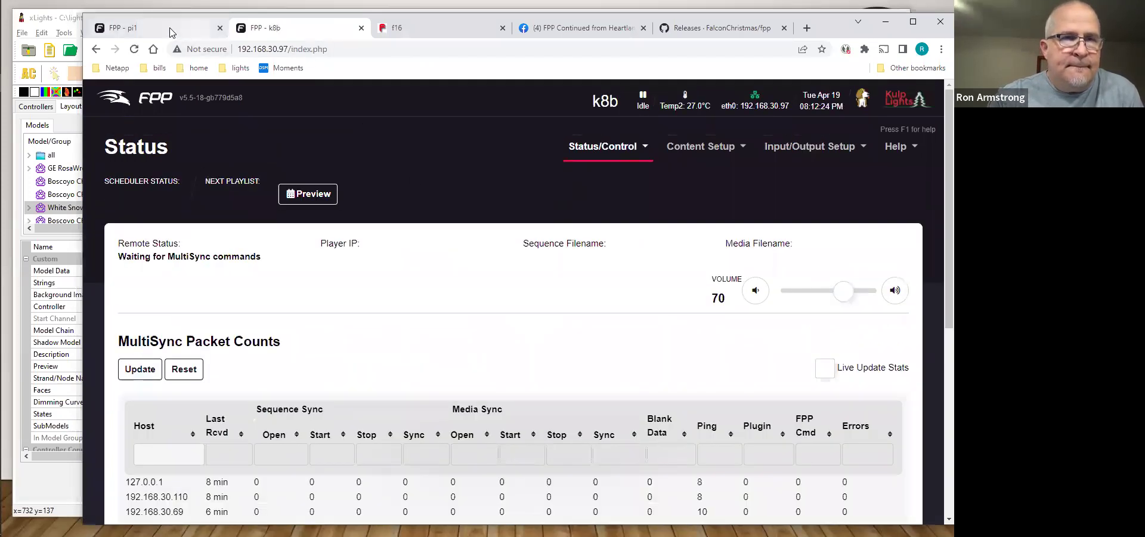
# - Review pi1's Display Testing page set to Boscoyo_ChromaBulb_46_Standing
pyautogui.click(167, 31)
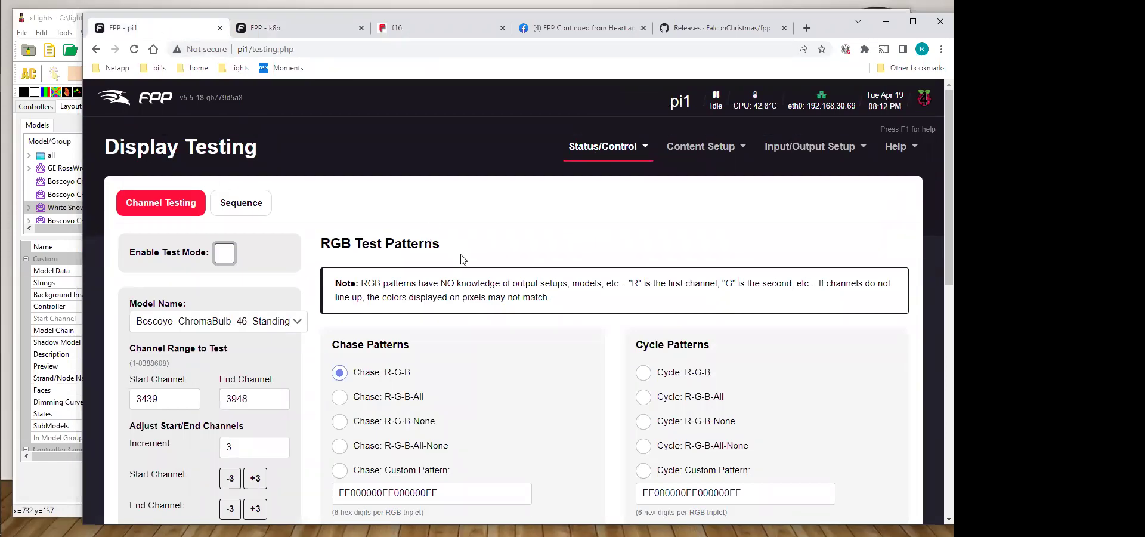
pyautogui.hotkey('alt', 'Tab')
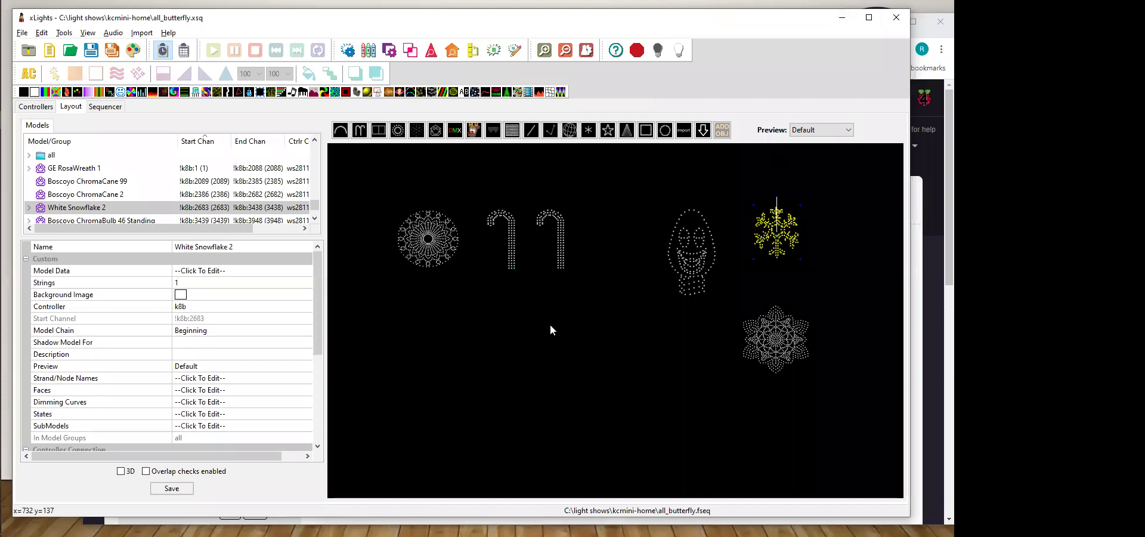
pyautogui.hotkey('alt', 'Tab')
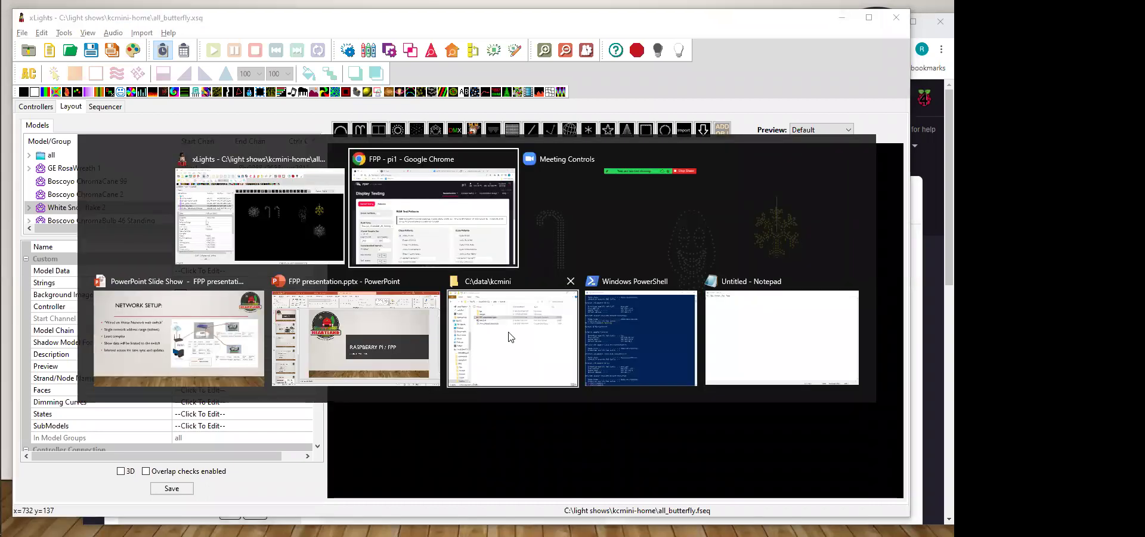
pyautogui.scroll(-3, 543, 319)
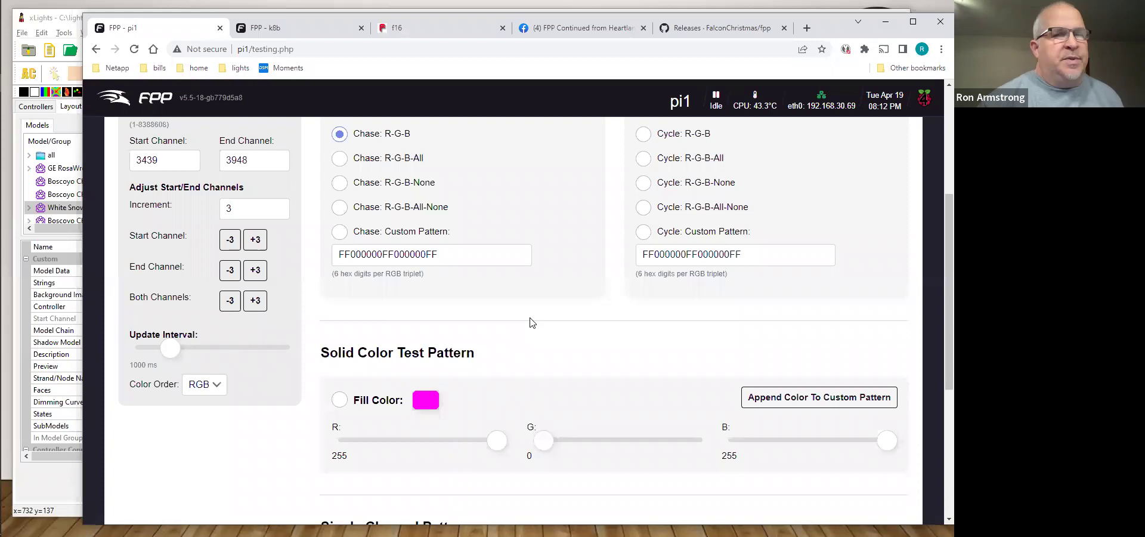
pyautogui.scroll(4, 531, 323)
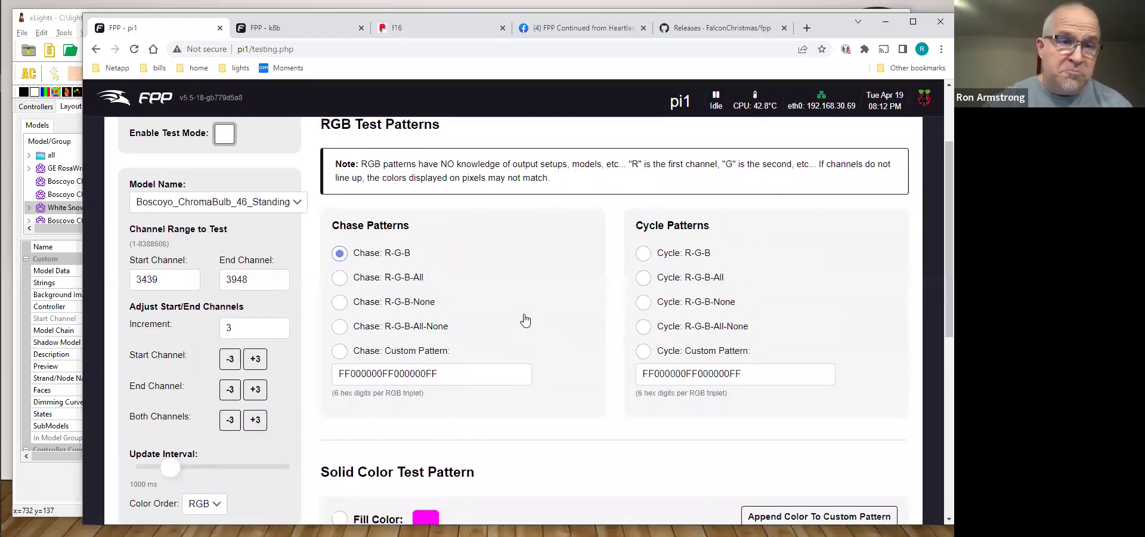
# - Cycle through the open windows and bring up the Facebook event tab
pyautogui.hotkey('alt', 'Tab')
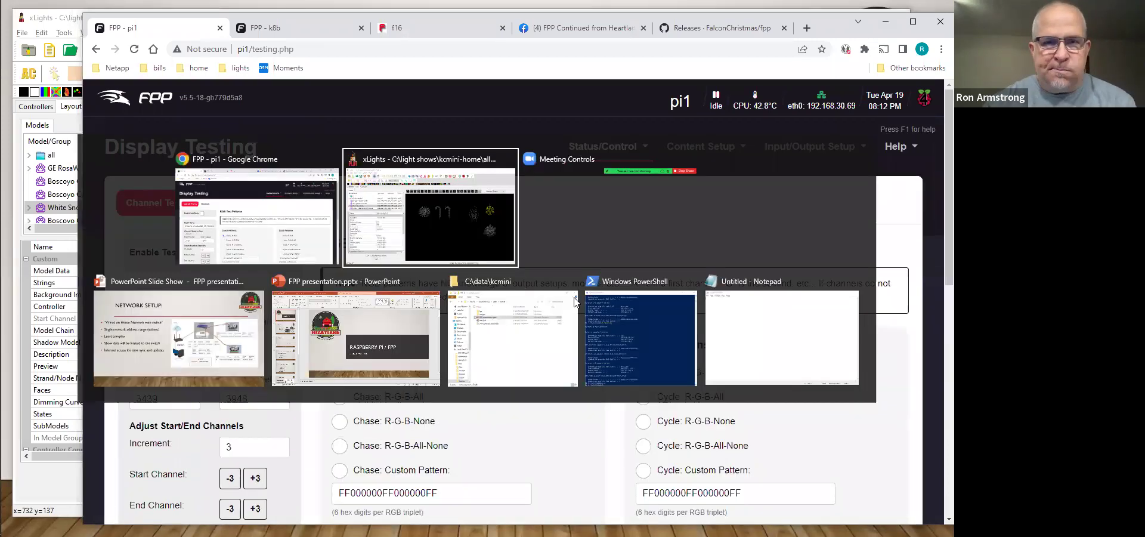
pyautogui.hotkey('alt', 'Tab')
pyautogui.hotkey('alt', 'Tab')
pyautogui.hotkey('alt', 'Tab')
pyautogui.hotkey('alt', 'shift', 'Tab')
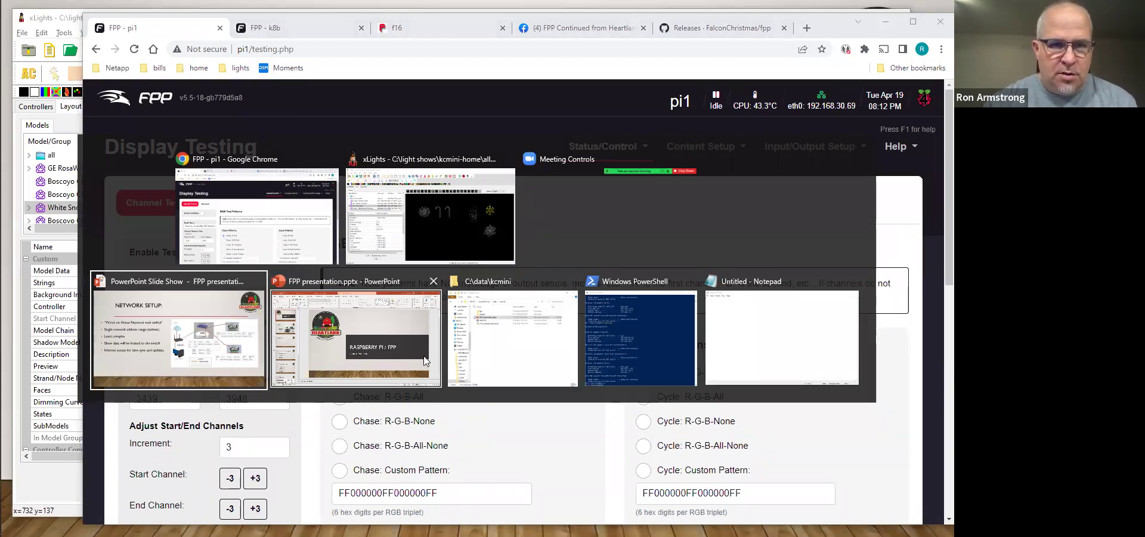
pyautogui.hotkey('alt', 'shift', 'Tab')
pyautogui.hotkey('alt', 'shift', 'Tab')
pyautogui.hotkey('alt', 'shift', 'Tab')
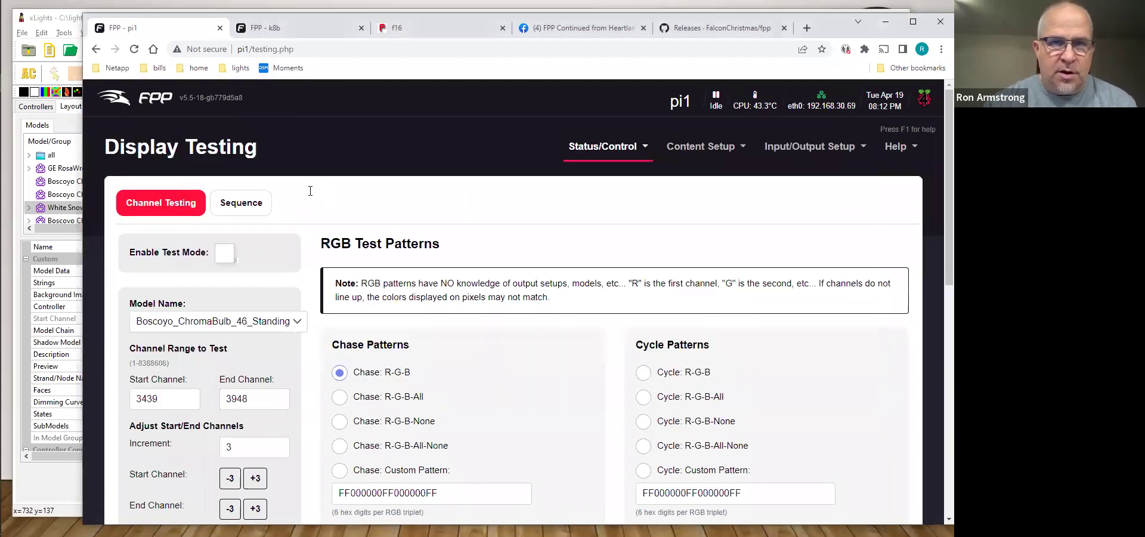
pyautogui.click(560, 31)
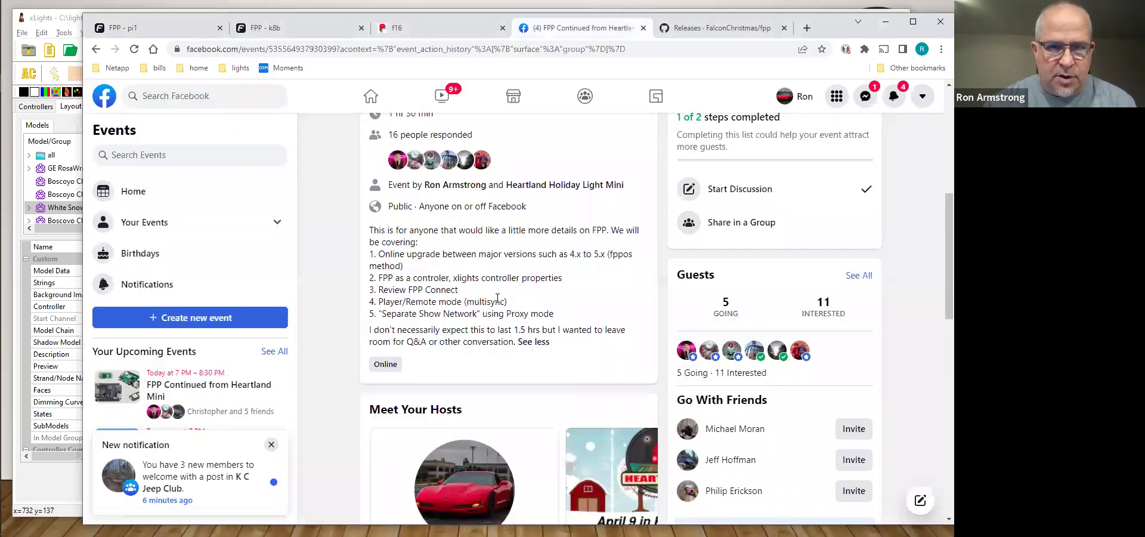
# - Highlight the Player/Remote mode (multisync) agenda line on the slide
pyautogui.moveTo(510, 301); pyautogui.dragTo(391, 301)
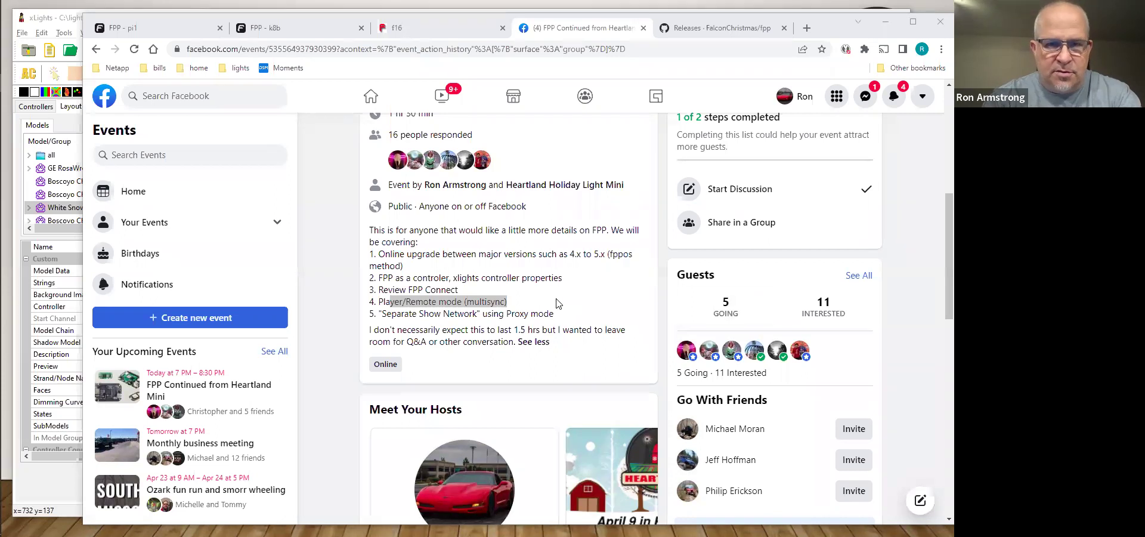
pyautogui.scroll(-1, 560, 307)
pyautogui.scroll(-1, 554, 245)
pyautogui.click(405, 183)
pyautogui.moveTo(380, 182); pyautogui.dragTo(523, 185)
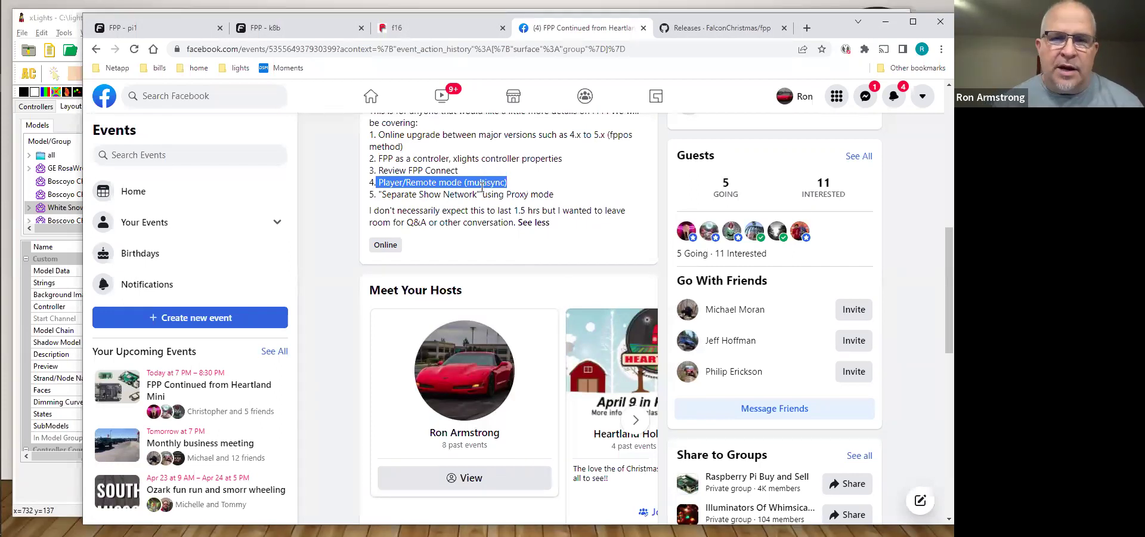
# - Return to the browser's 'FPP - pi1' Display Testing page, channels 3439–3948
pyautogui.hotkey('alt', 'Tab')
pyautogui.press('Tab')
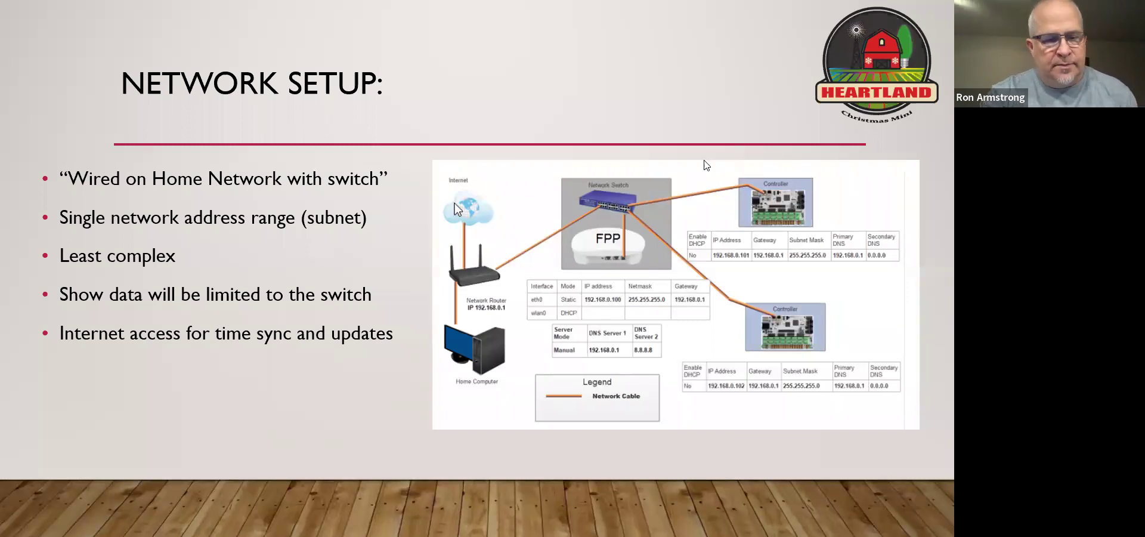
pyautogui.hotkey('alt', 'Tab')
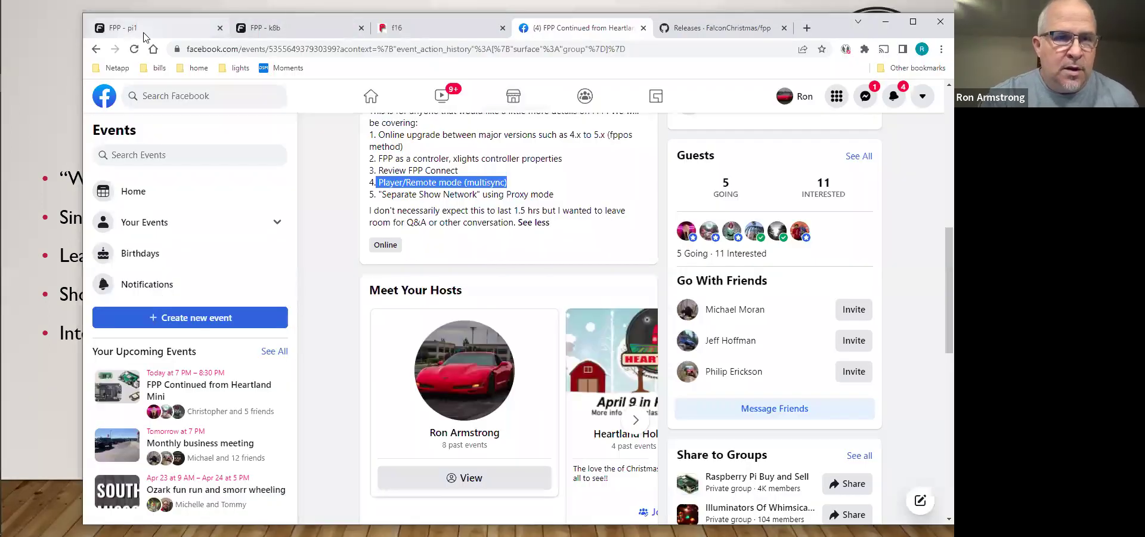
pyautogui.click(154, 31)
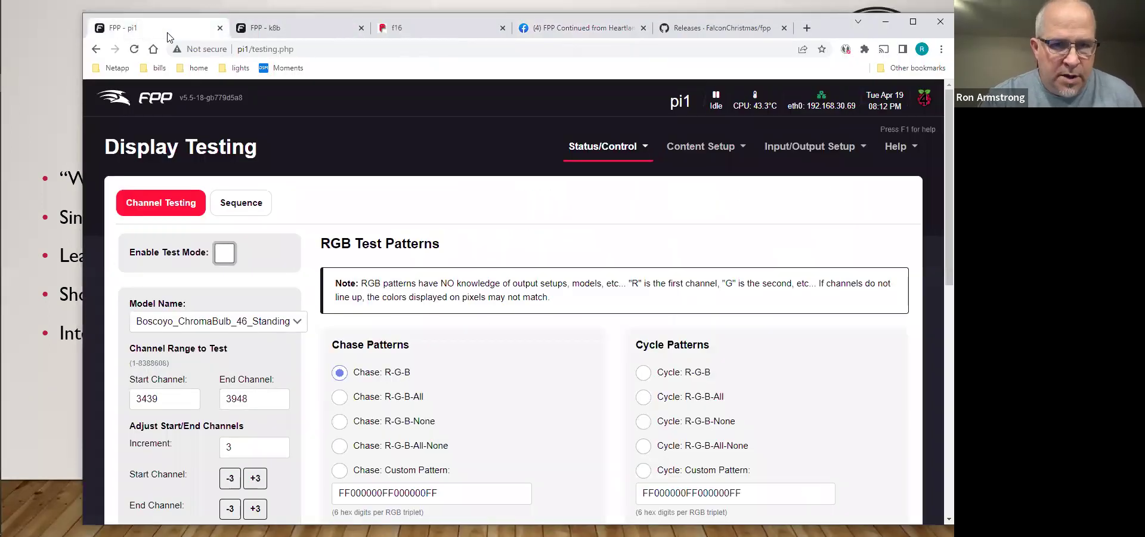
# - Go to pi1's Status page from the Status/Control menu
pyautogui.click(599, 146)
pyautogui.click(488, 139)
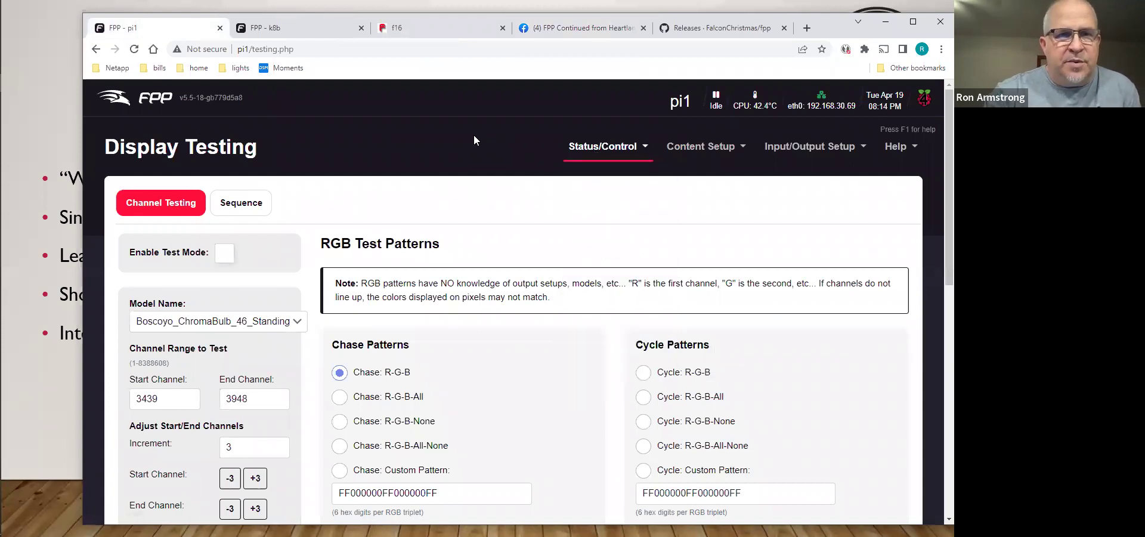
pyautogui.click(620, 152)
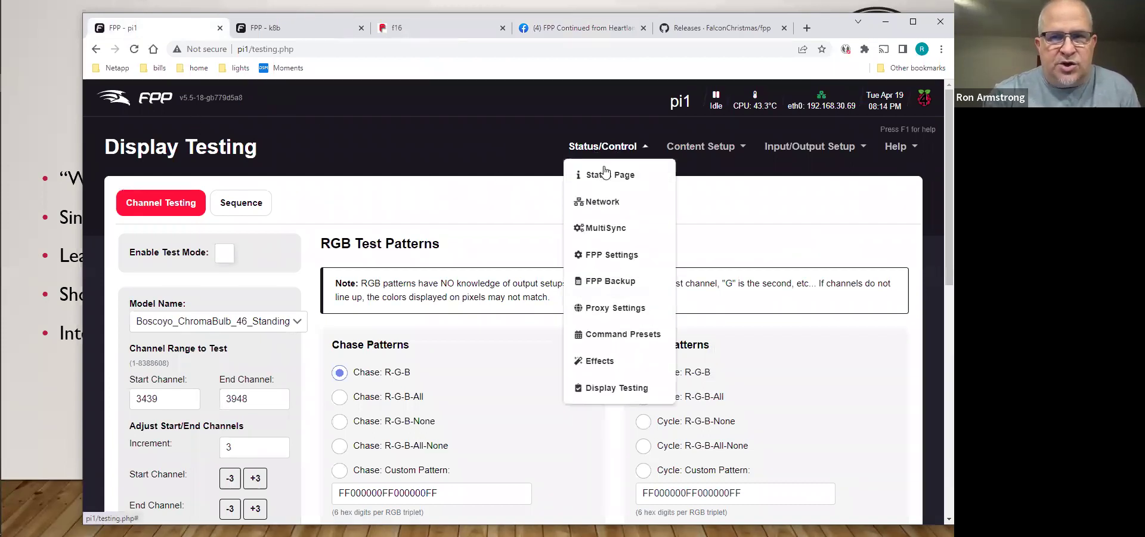
pyautogui.click(602, 173)
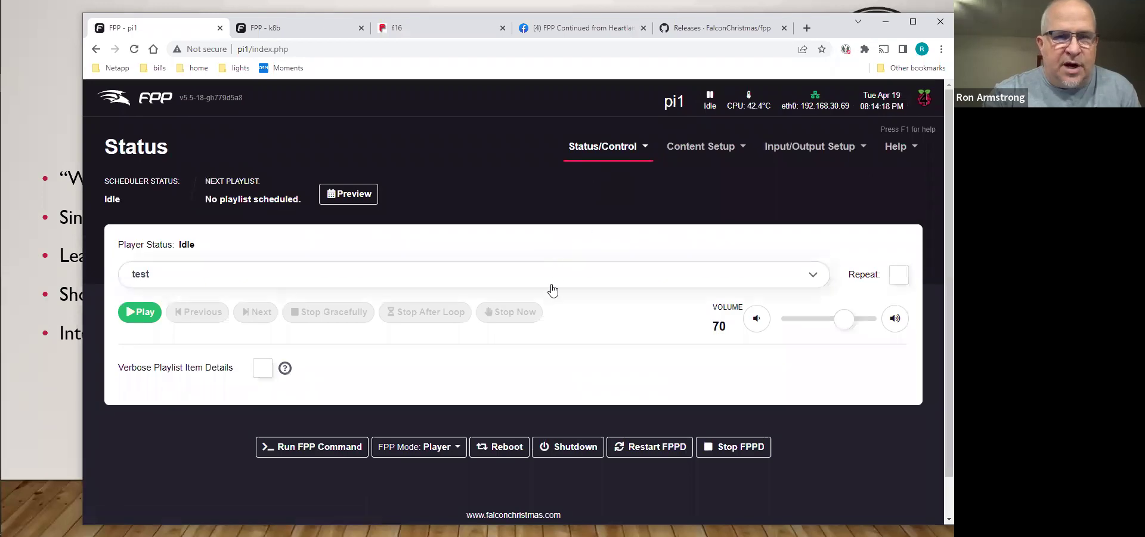
pyautogui.click(146, 313)
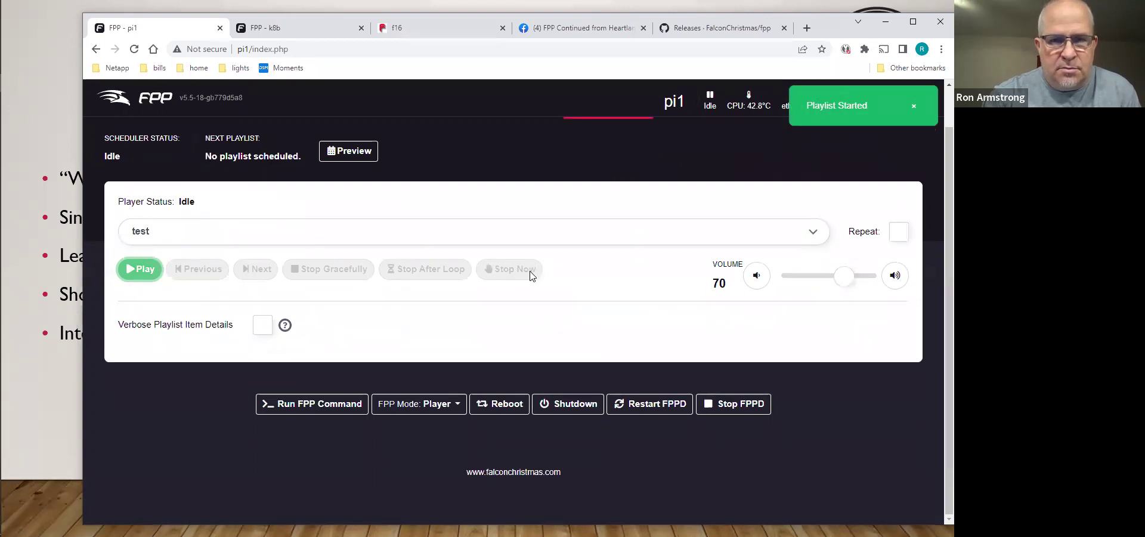
# - Select all_butterfly.fseq, start playing it, then stop playback immediately
pyautogui.click(232, 277)
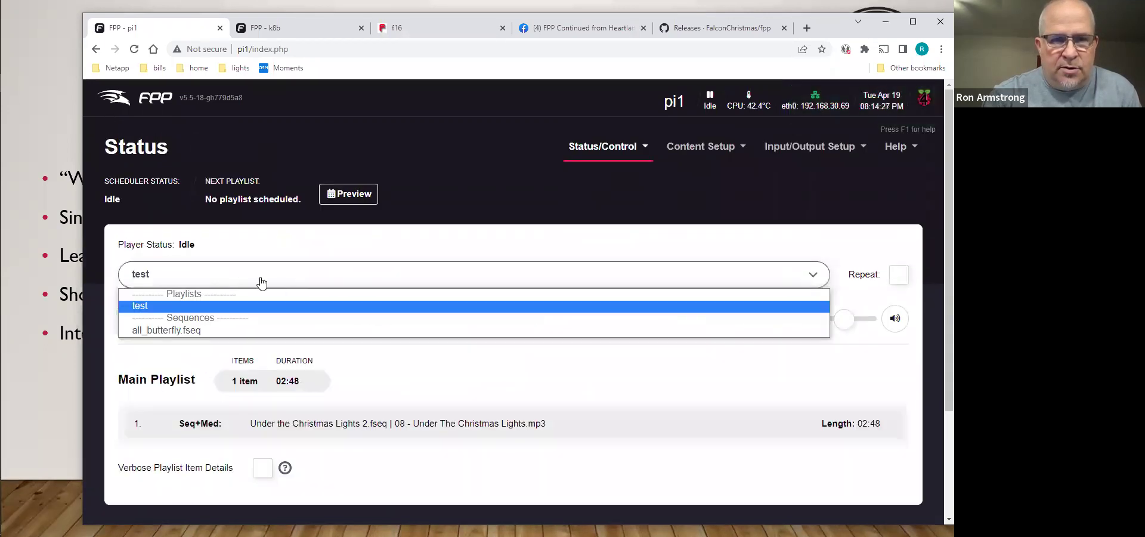
pyautogui.click(277, 292)
pyautogui.click(370, 279)
pyautogui.click(330, 339)
pyautogui.click(283, 275)
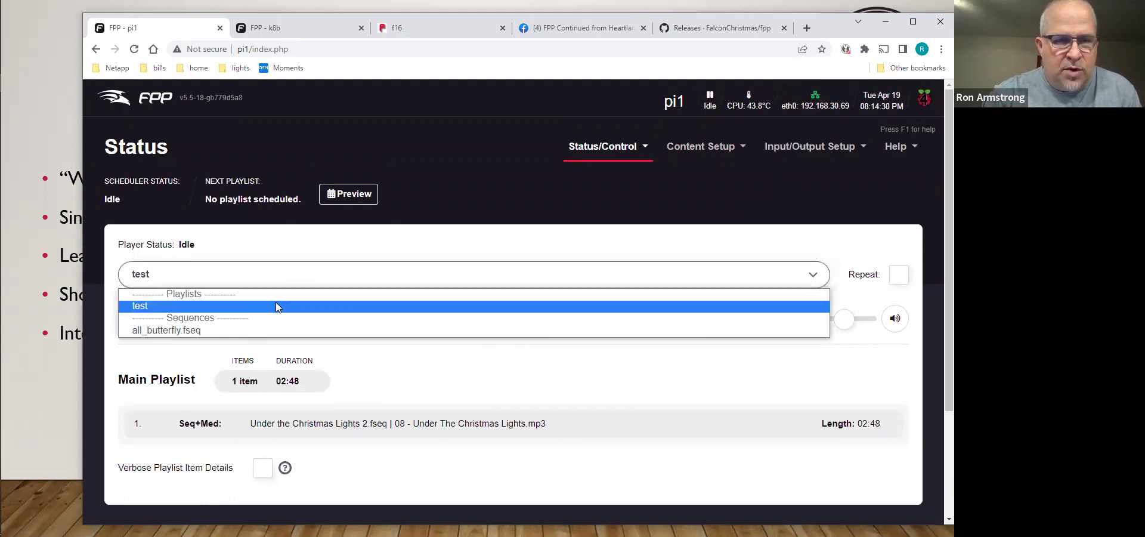
pyautogui.click(273, 330)
pyautogui.click(142, 313)
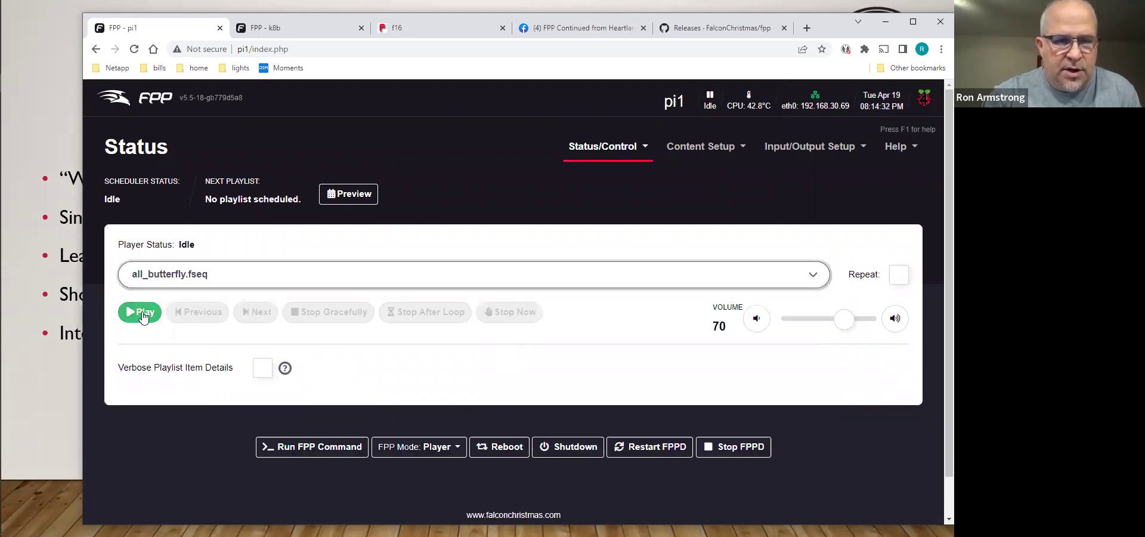
pyautogui.click(511, 313)
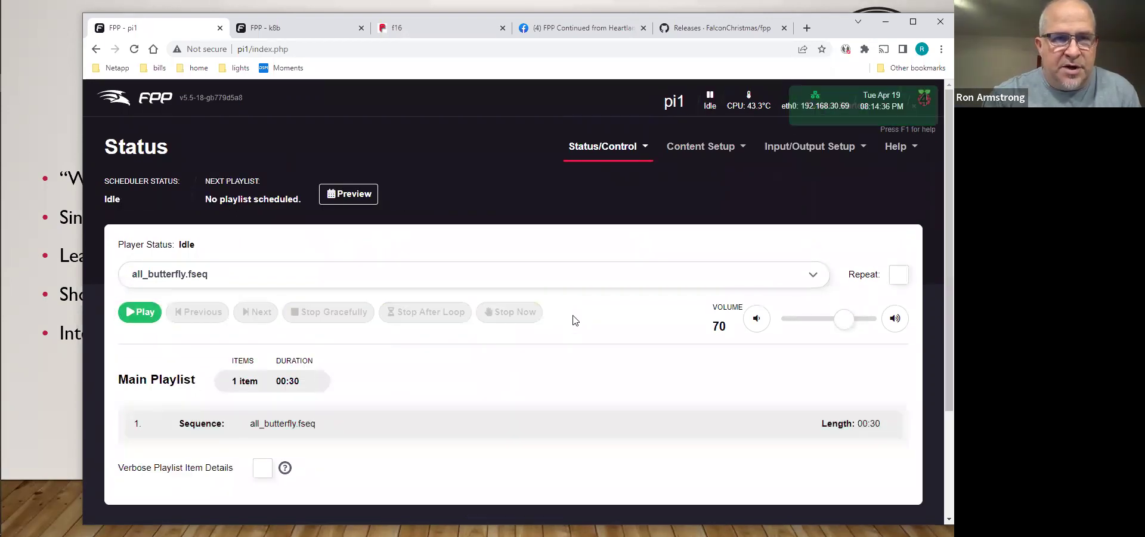
# - Reload the status page and open the File Manager showing all_butterfly.fseq at 1.76MB
pyautogui.click(157, 100)
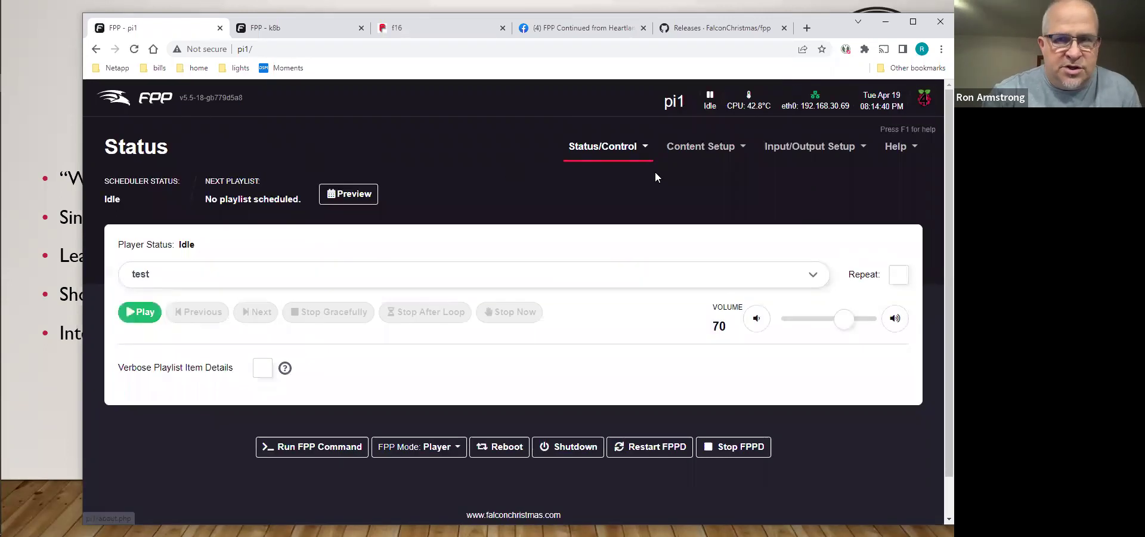
pyautogui.moveTo(701, 149)
pyautogui.click(709, 176)
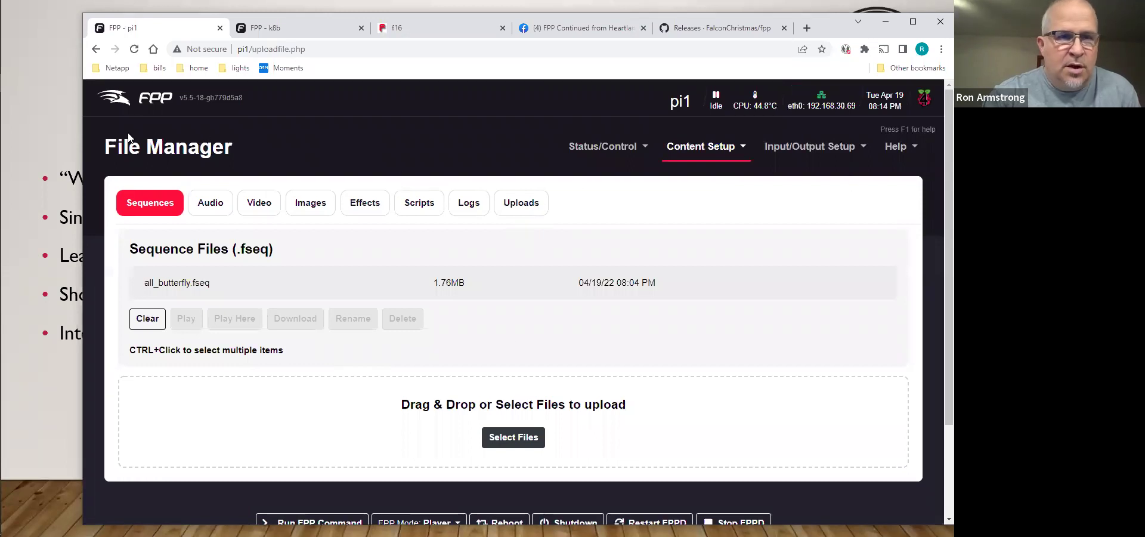
# - Return to pi1's status and open the MultiSync page listing pi1 as Player and k8b as Remote
pyautogui.click(155, 106)
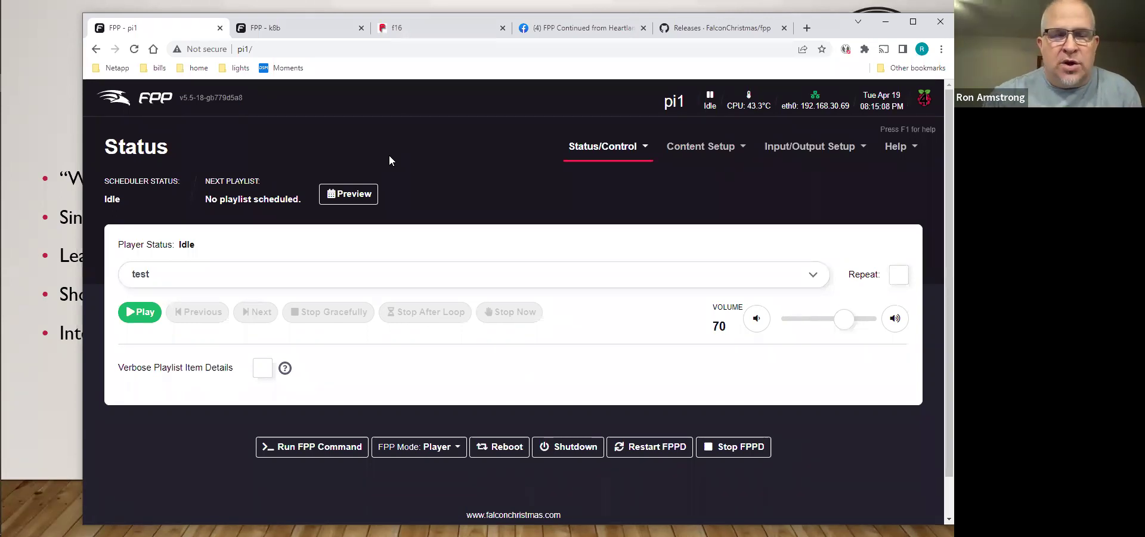
pyautogui.click(598, 153)
pyautogui.moveTo(590, 231); pyautogui.dragTo(617, 229)
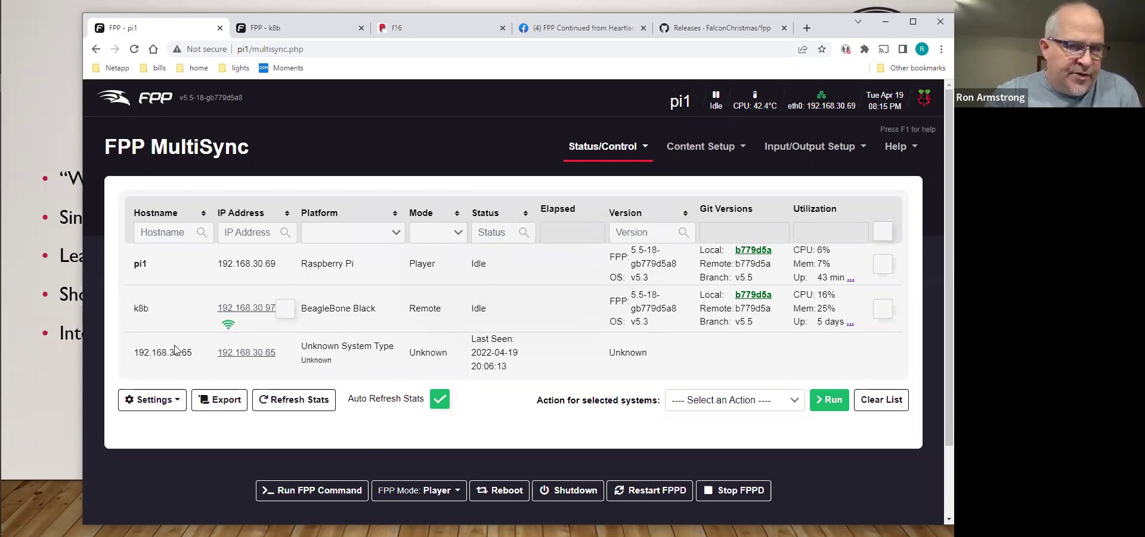
pyautogui.moveTo(179, 352); pyautogui.dragTo(201, 357)
pyautogui.click(200, 358)
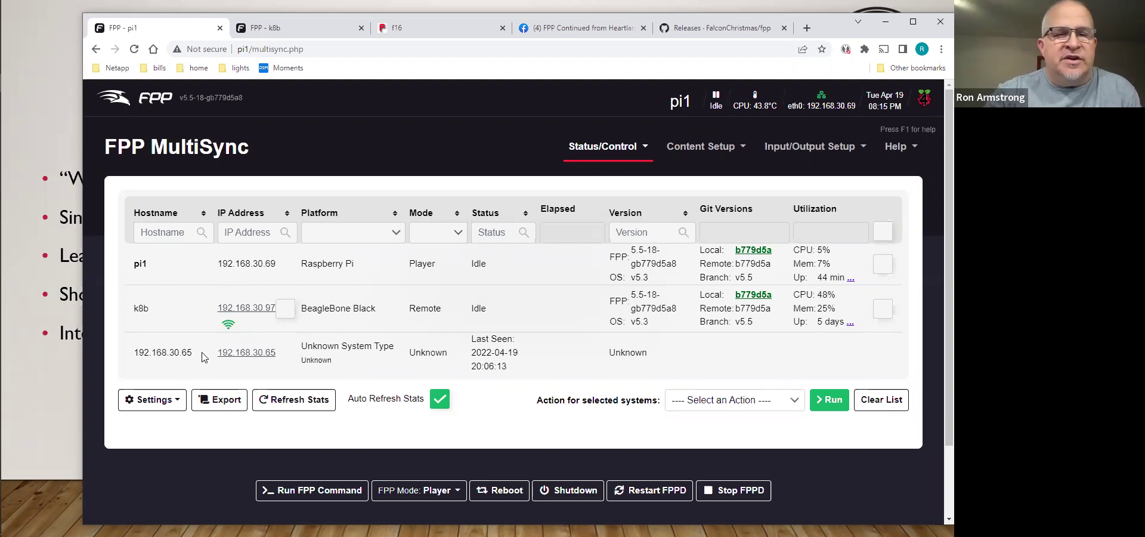
pyautogui.moveTo(300, 346); pyautogui.dragTo(442, 352)
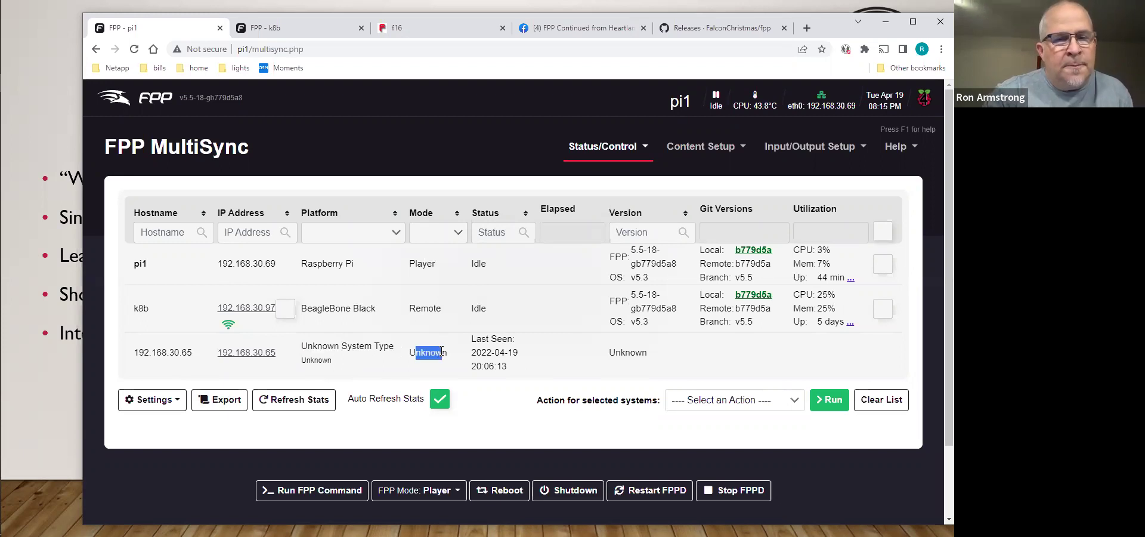
pyautogui.moveTo(313, 346); pyautogui.dragTo(446, 355)
pyautogui.click(424, 353)
pyautogui.click(444, 356)
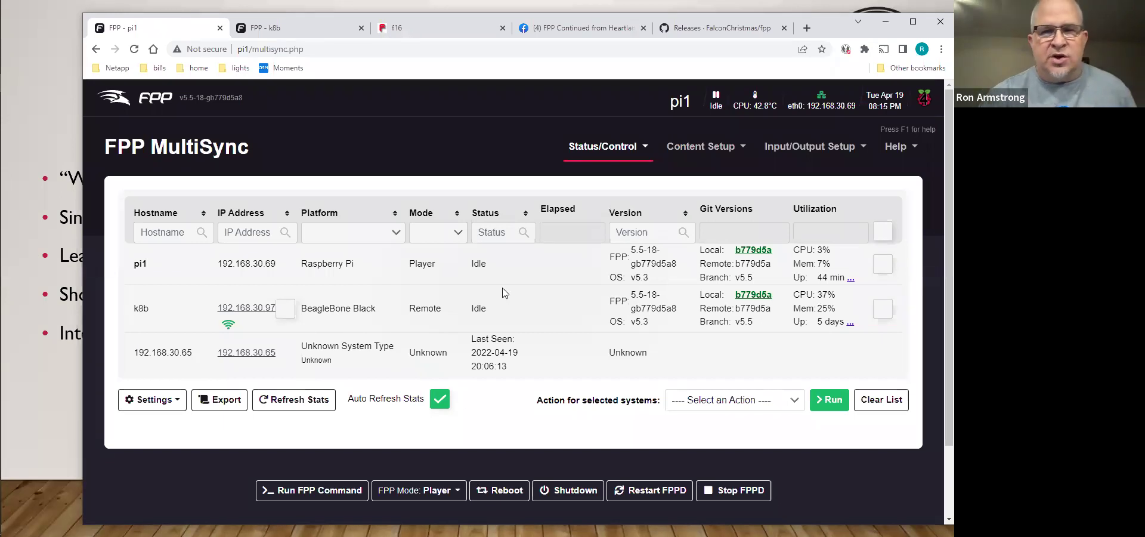
pyautogui.click(623, 149)
pyautogui.click(633, 227)
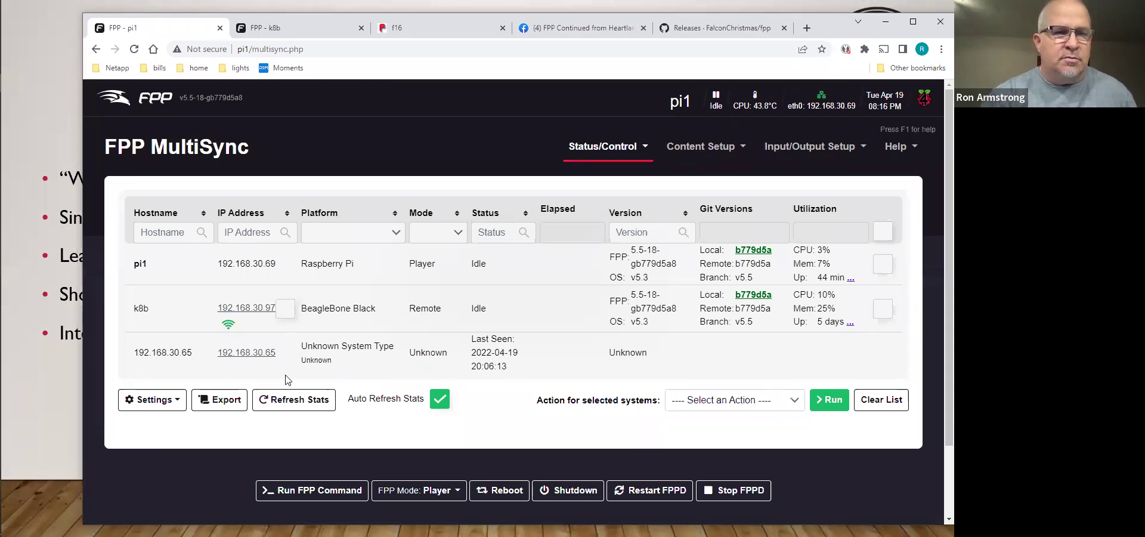
pyautogui.click(175, 400)
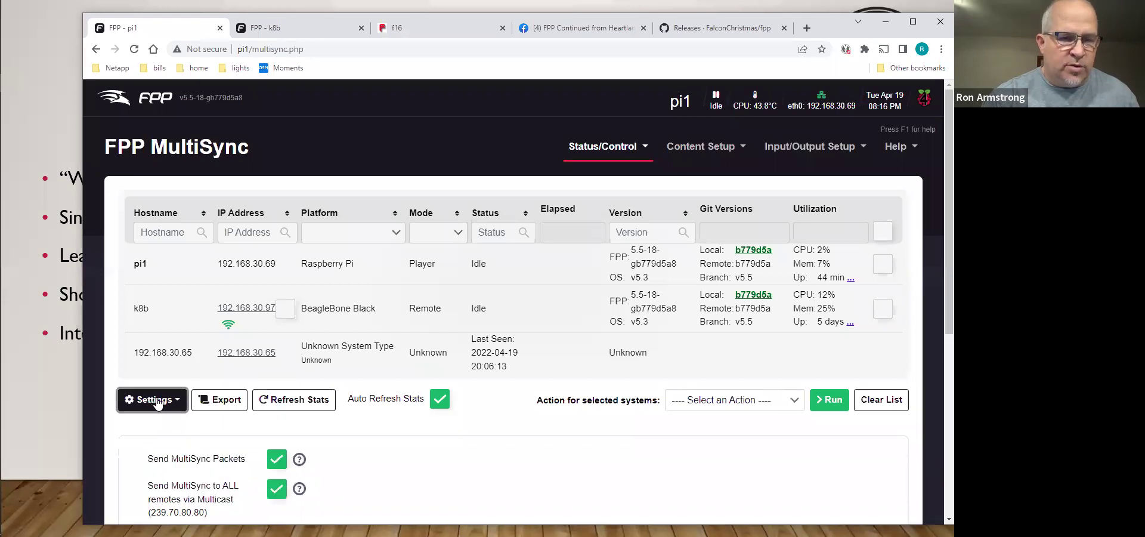
# - Turn off Send MultiSync Packets, restart FPPD, and point out k8b's local and remote git versions
pyautogui.click(276, 458)
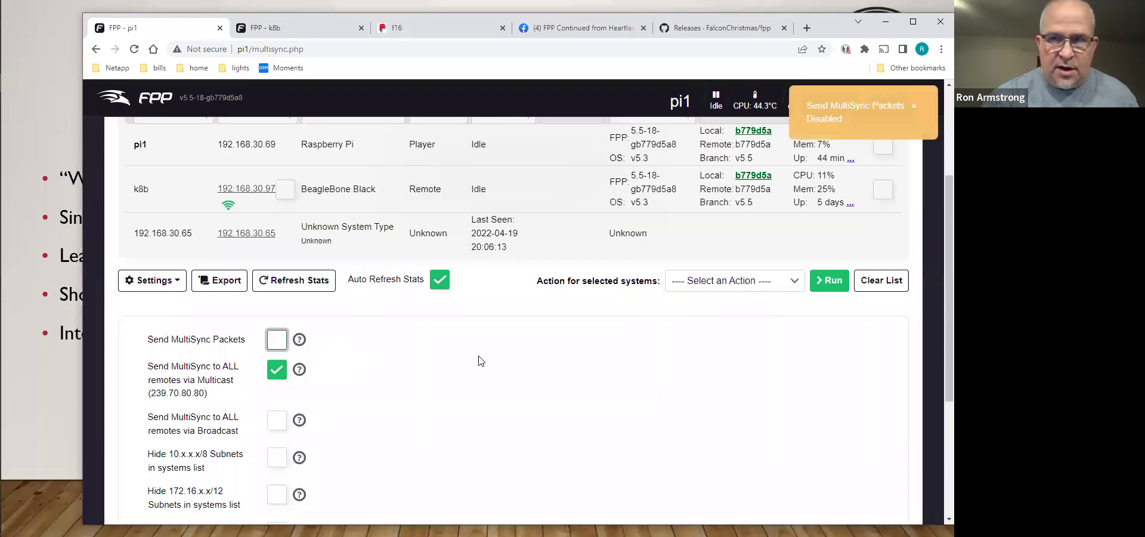
pyautogui.click(346, 151)
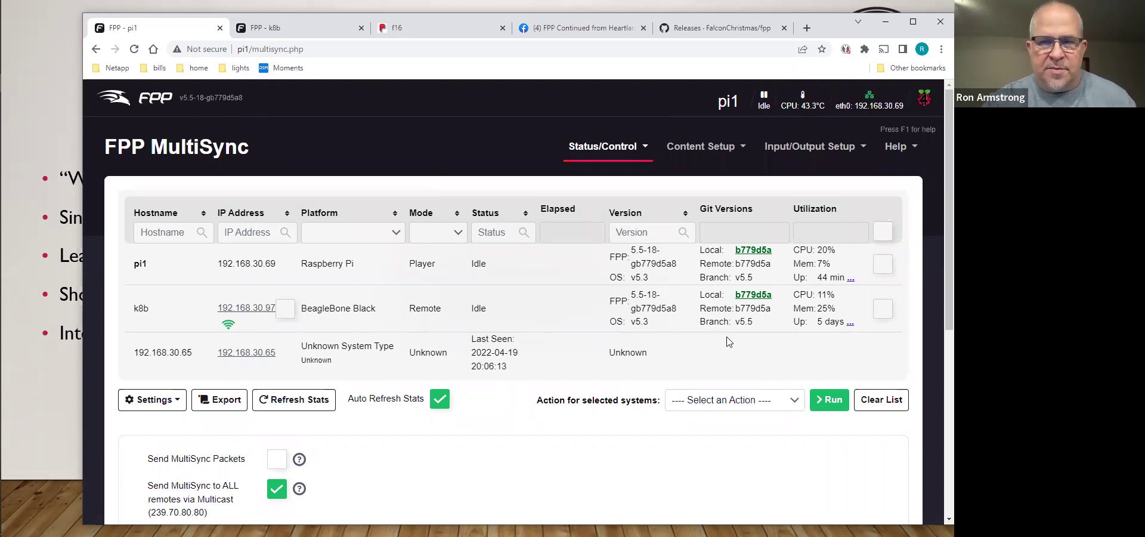
pyautogui.moveTo(702, 296); pyautogui.dragTo(758, 309)
pyautogui.click(763, 306)
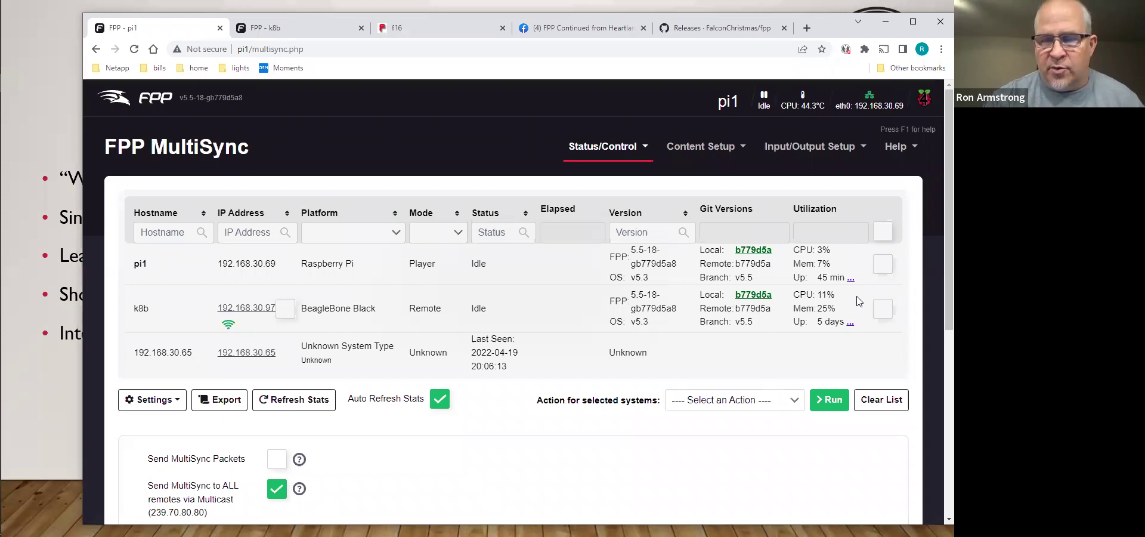
# - Tick and untick the pi1, k8b and select-all system checkboxes
pyautogui.click(883, 264)
pyautogui.click(882, 308)
pyautogui.click(882, 264)
pyautogui.click(883, 231)
pyautogui.click(883, 231)
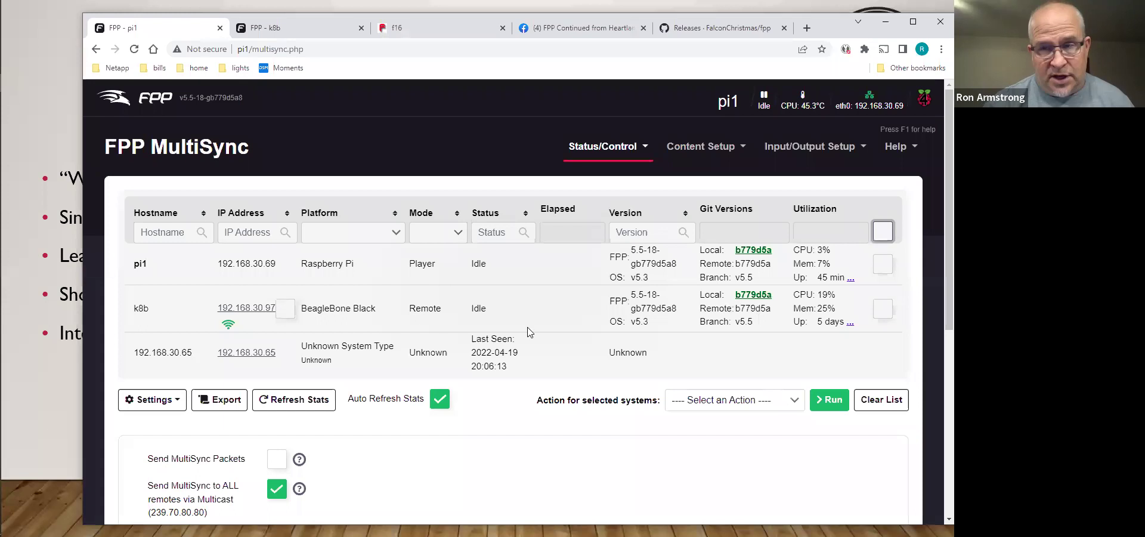
# - Select pi1 and k8b in the systems list and browse the available actions
pyautogui.click(883, 232)
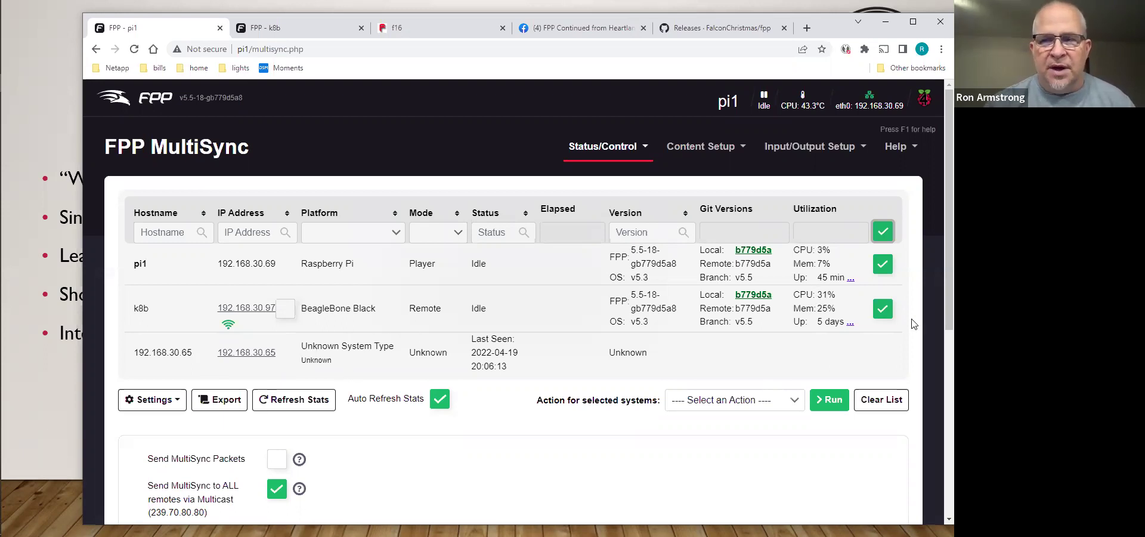
pyautogui.click(878, 368)
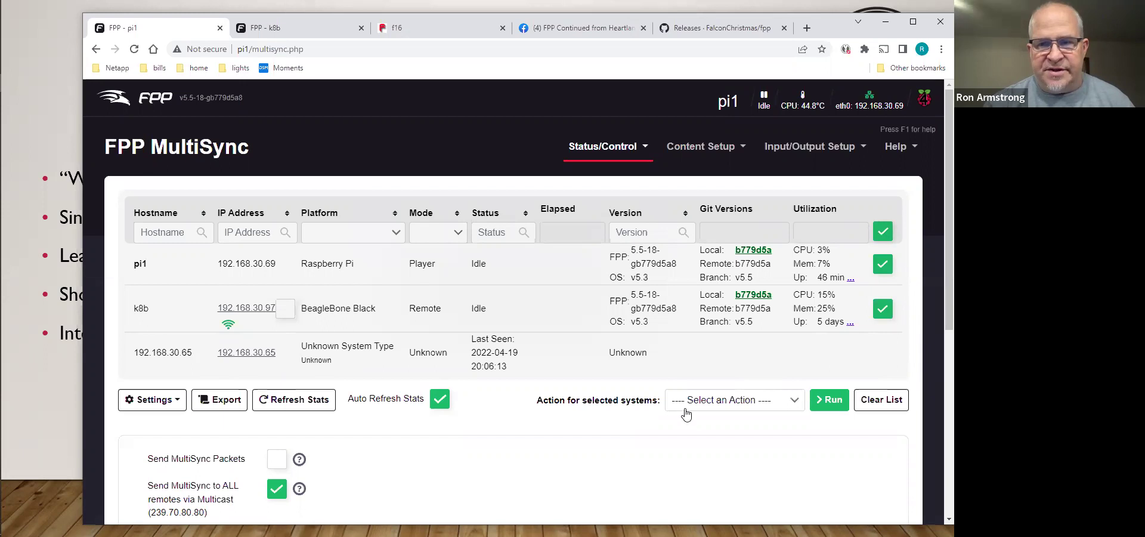
pyautogui.click(765, 403)
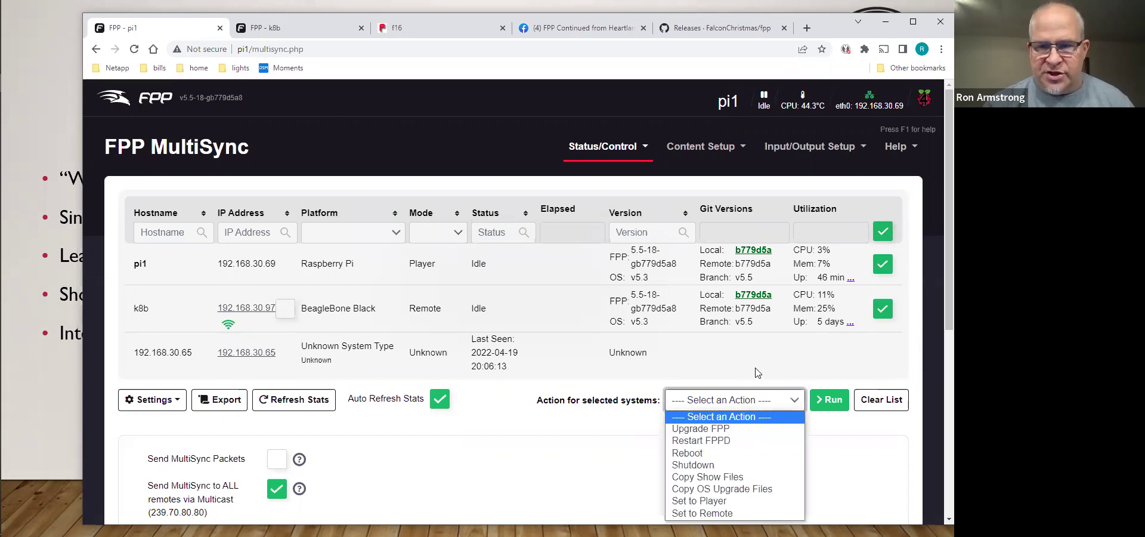
pyautogui.scroll(-3, 757, 375)
pyautogui.click(758, 231)
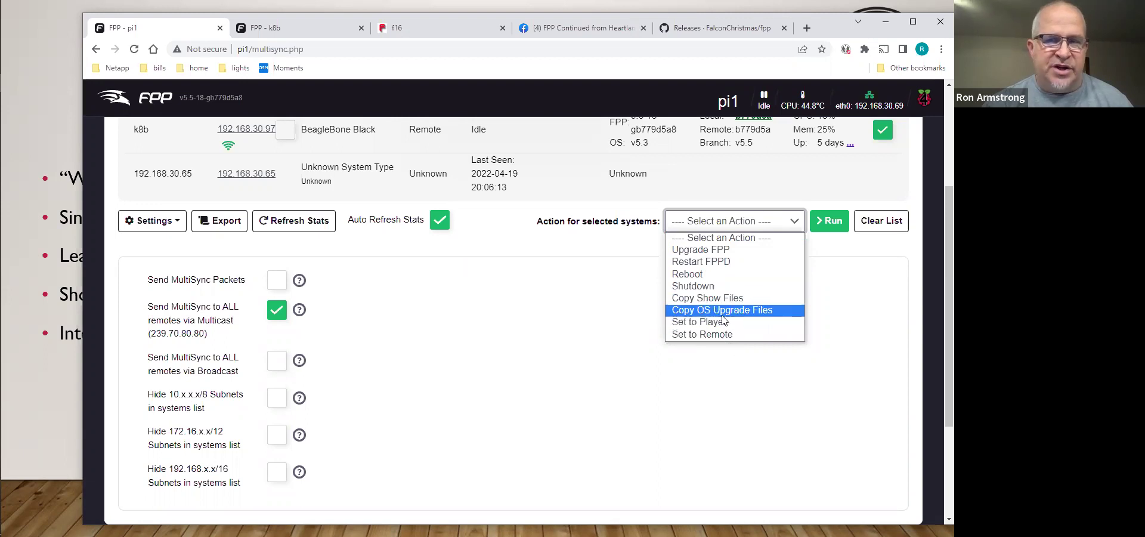
pyautogui.click(861, 336)
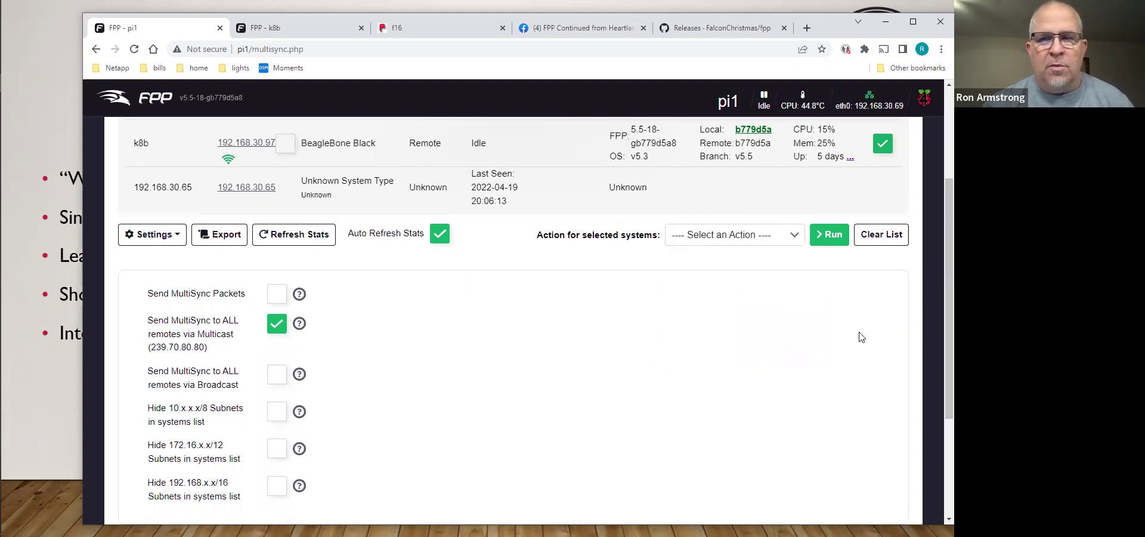
# - Choose Restart FPPD as the action for the selected systems
pyautogui.scroll(3, 861, 337)
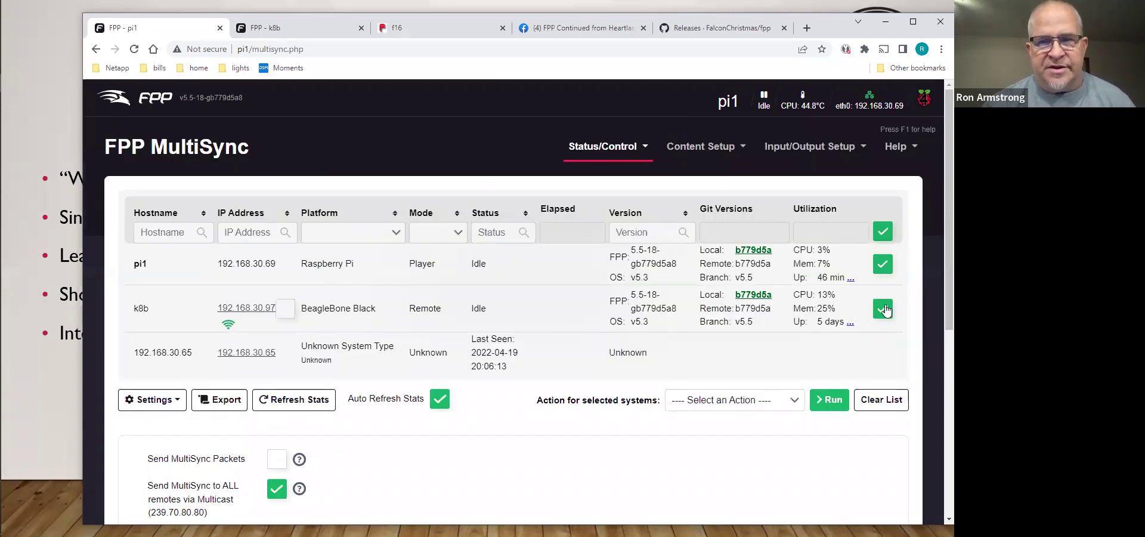
pyautogui.click(771, 401)
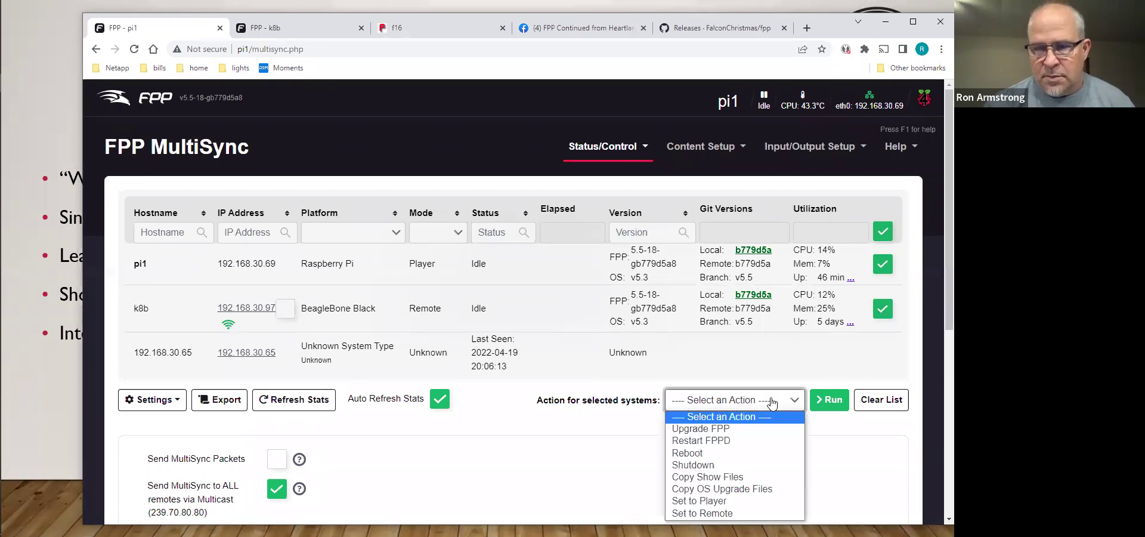
pyautogui.scroll(-2, 772, 401)
pyautogui.click(755, 285)
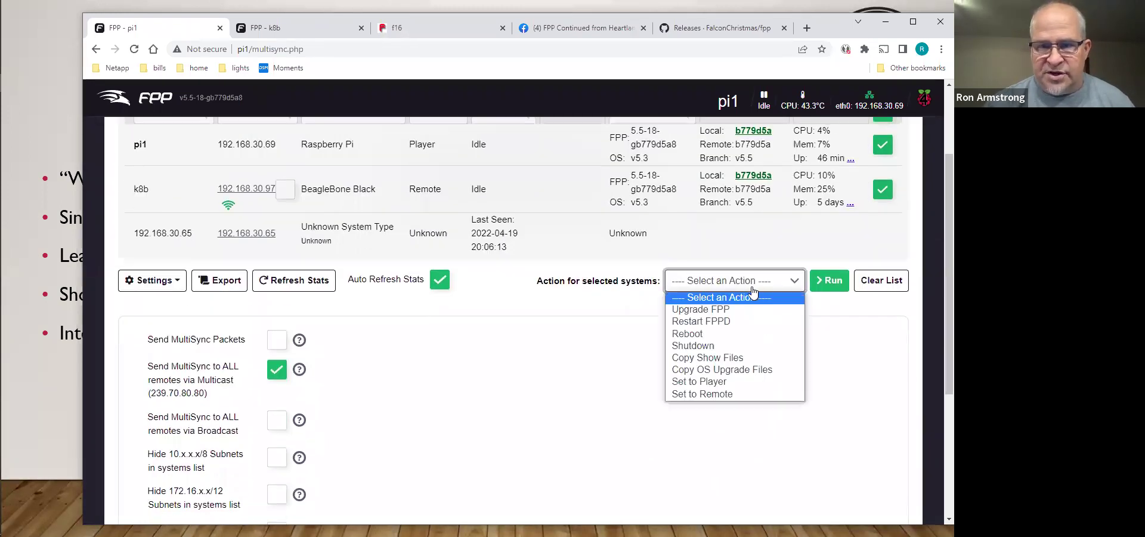
pyautogui.click(710, 326)
# - Restart FPPD on pi1 and k8b, confirm both logs show FPPD Restarted, and close them
pyautogui.click(839, 289)
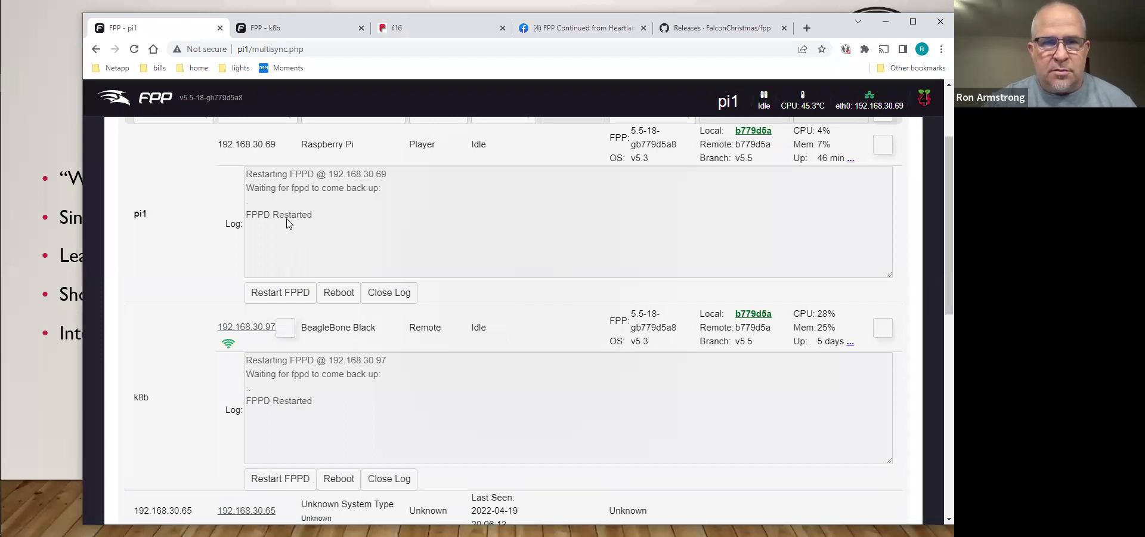
pyautogui.moveTo(306, 218); pyautogui.dragTo(251, 216)
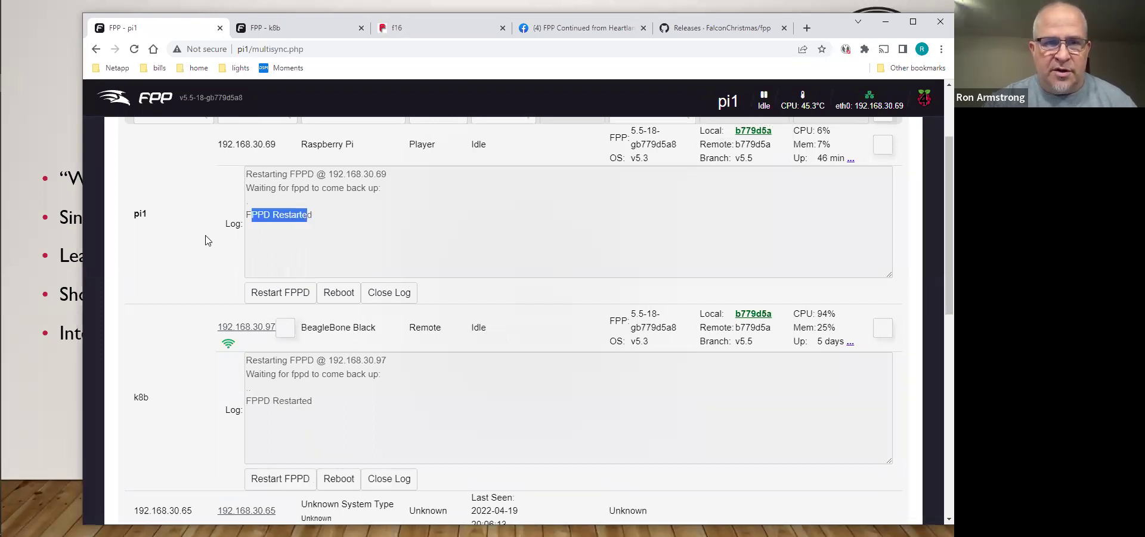
pyautogui.scroll(1, 274, 232)
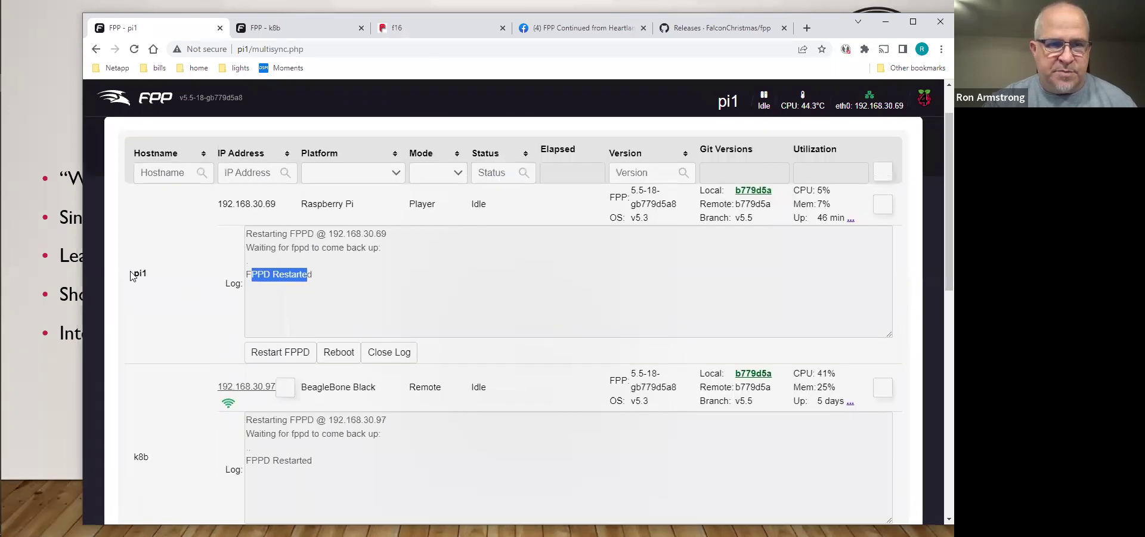
pyautogui.click(383, 354)
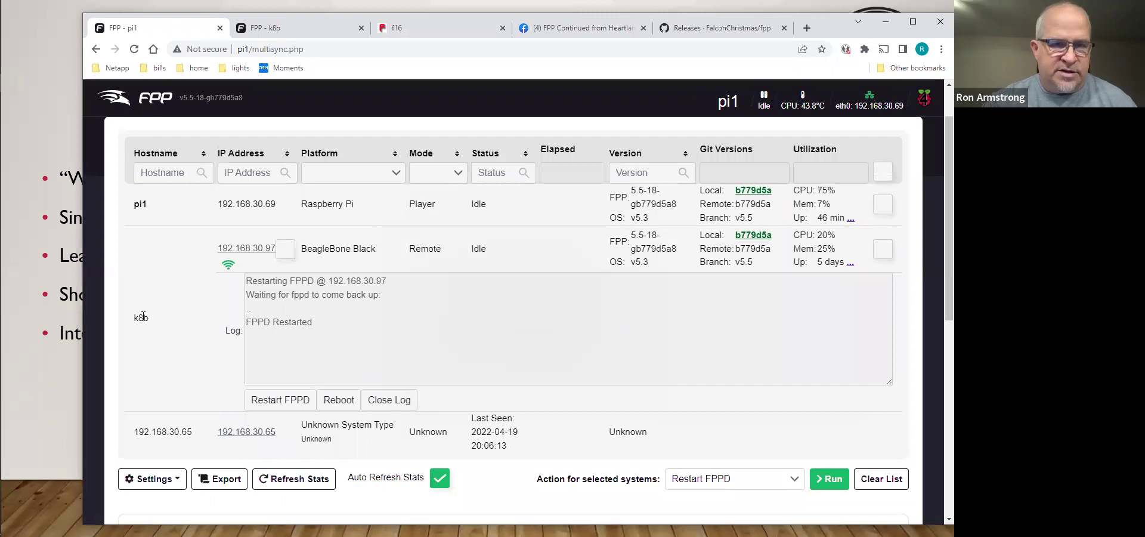
pyautogui.doubleClick(287, 326)
pyautogui.click(391, 401)
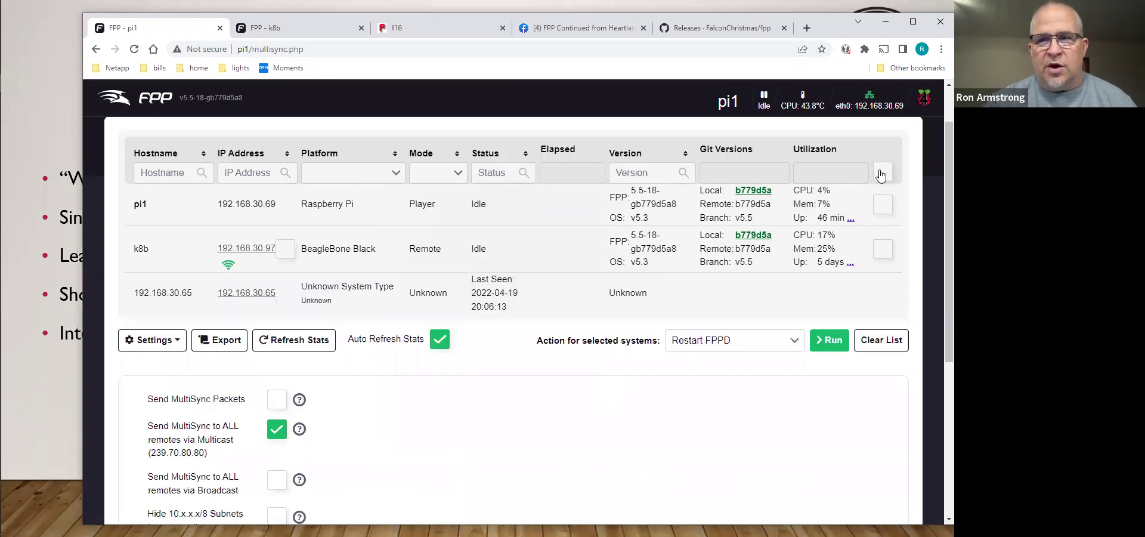
# - Set Upgrade FPP as the action for selected systems, then uncheck all systems
pyautogui.click(882, 173)
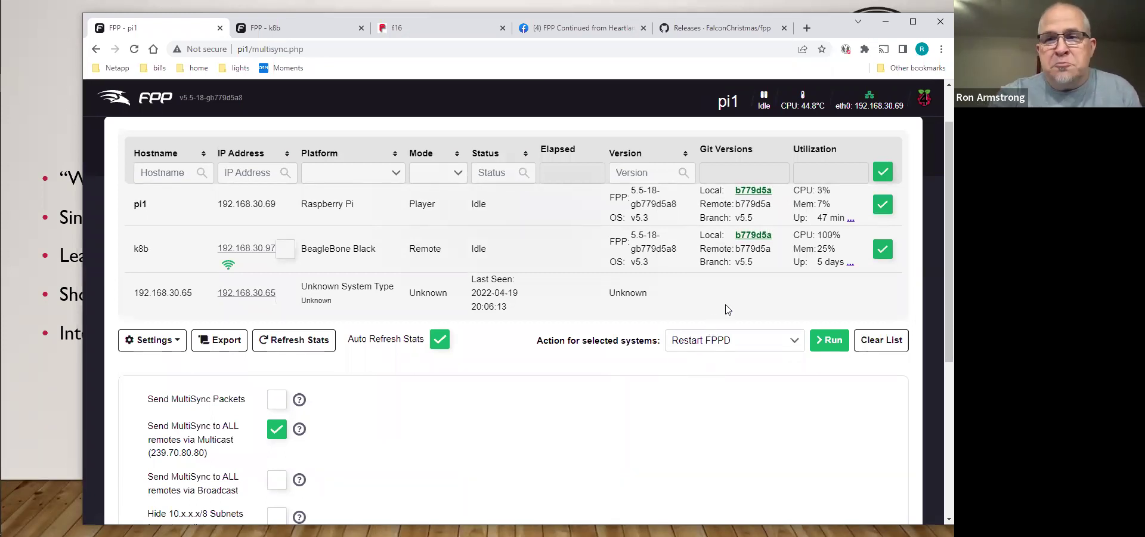
pyautogui.click(745, 340)
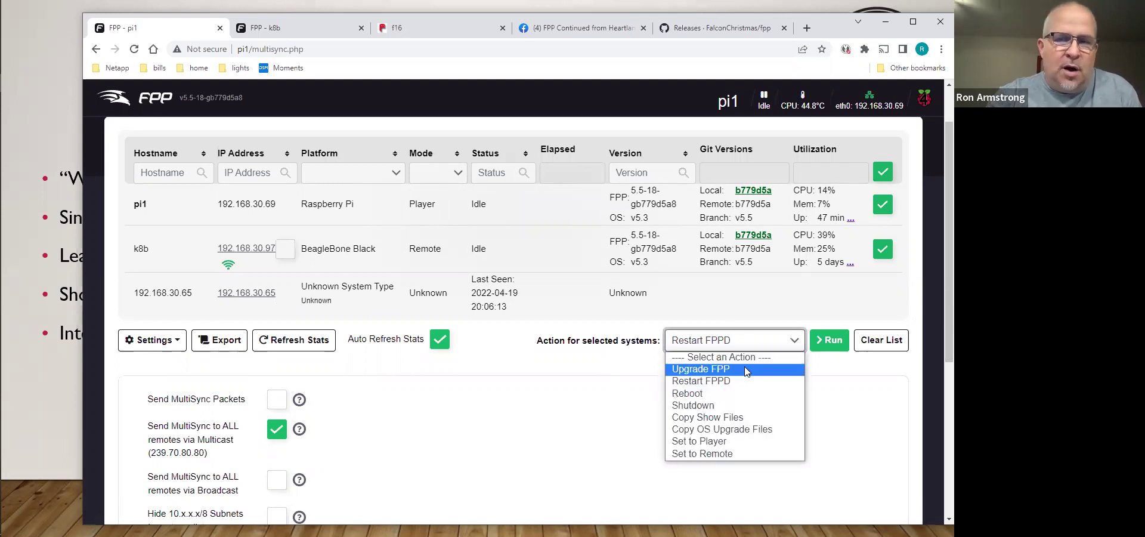
pyautogui.click(745, 368)
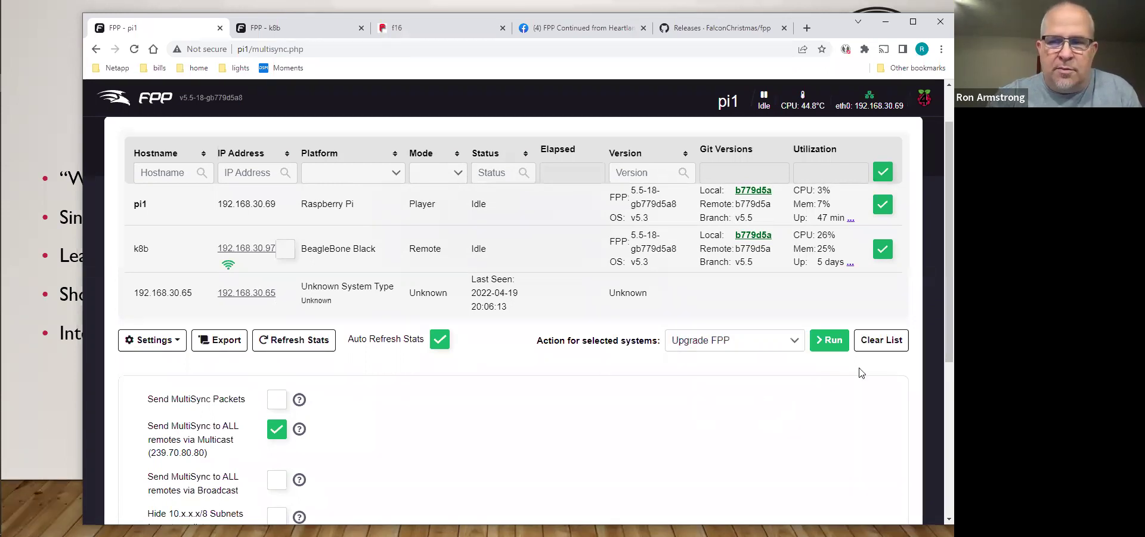
pyautogui.click(880, 340)
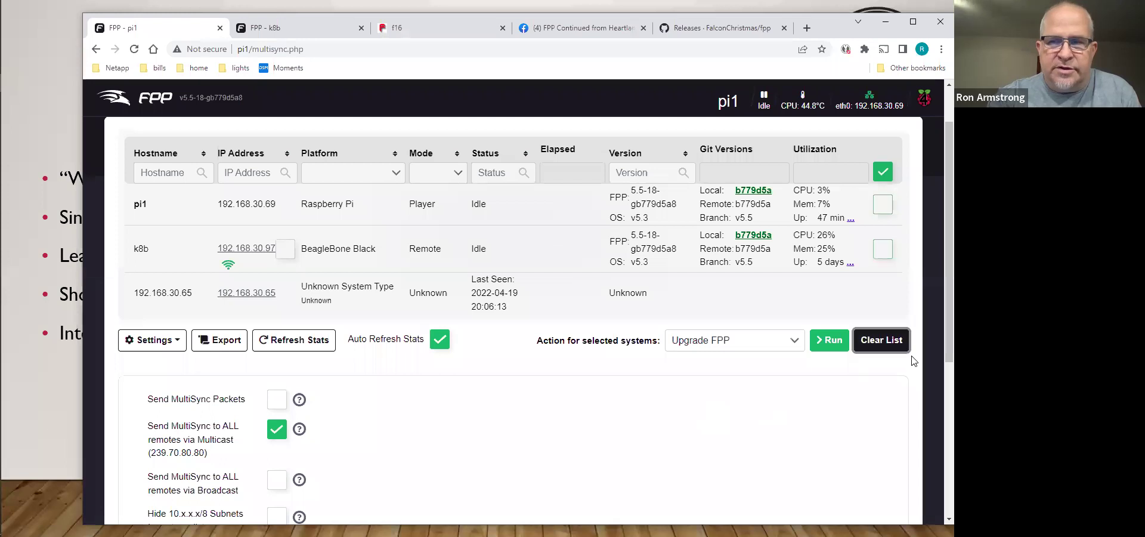
pyautogui.click(882, 178)
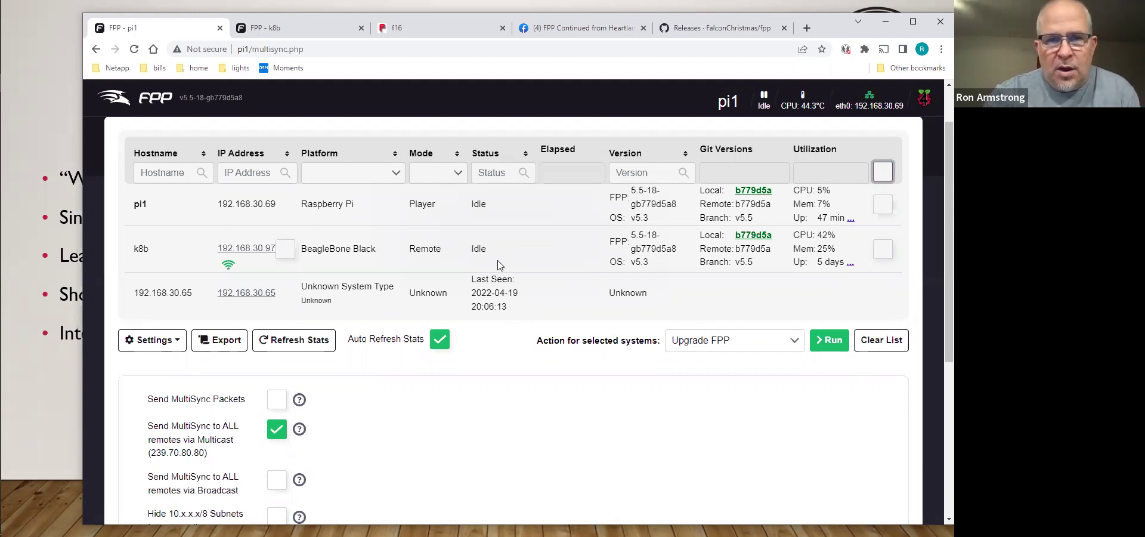
pyautogui.scroll(1, 499, 265)
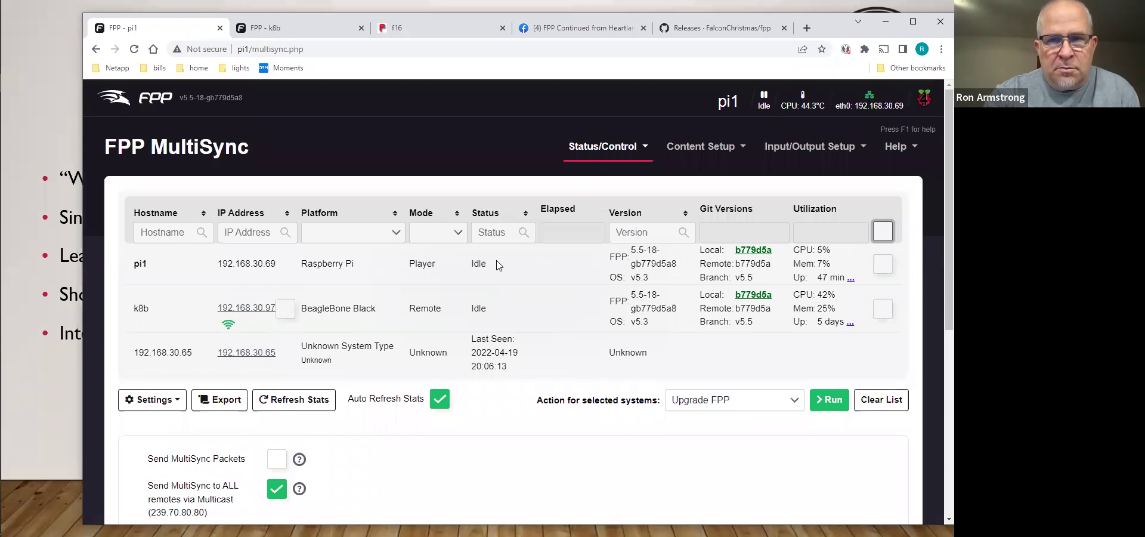
# - On pi1's Status page, play all_butterfly.fseq with Repeat enabled
pyautogui.click(156, 102)
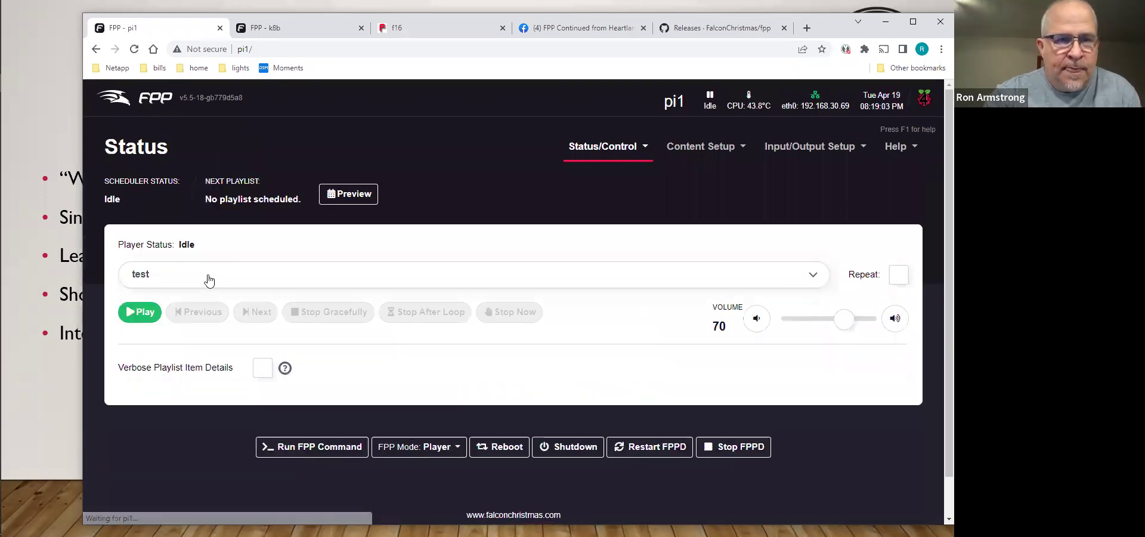
pyautogui.click(208, 276)
pyautogui.click(183, 334)
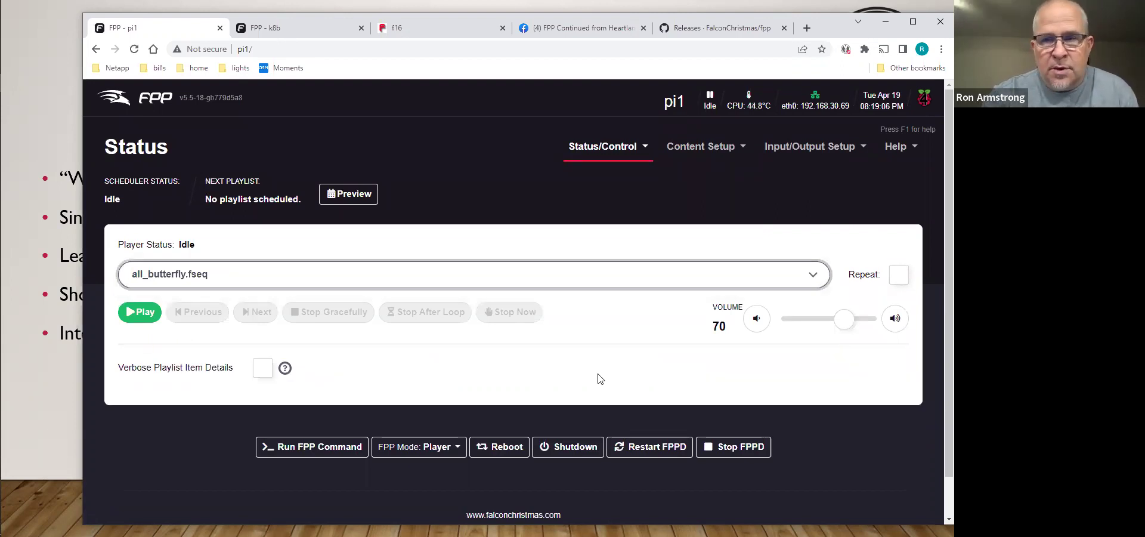
pyautogui.click(901, 277)
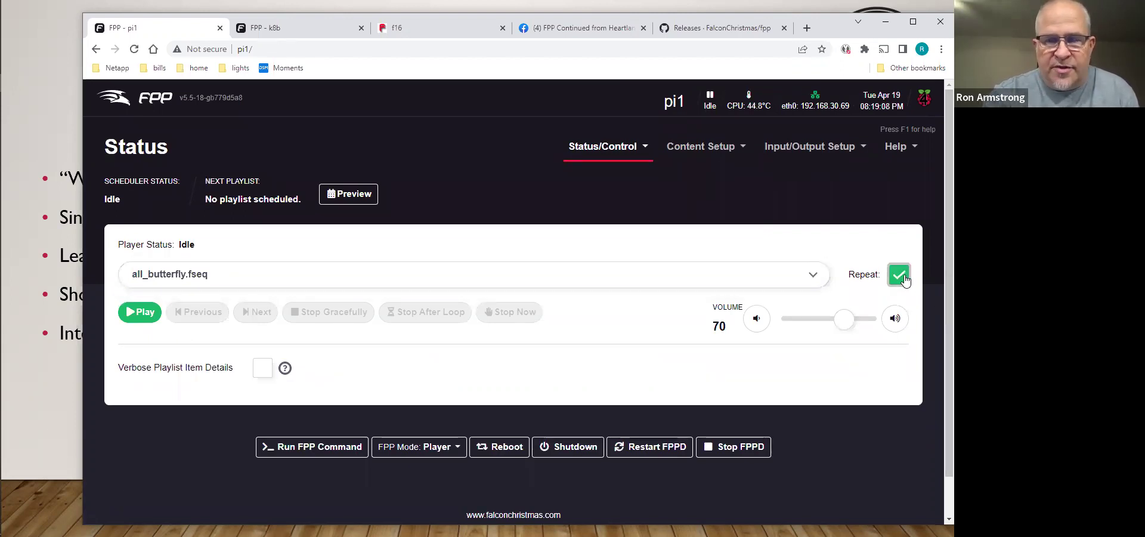
pyautogui.click(142, 314)
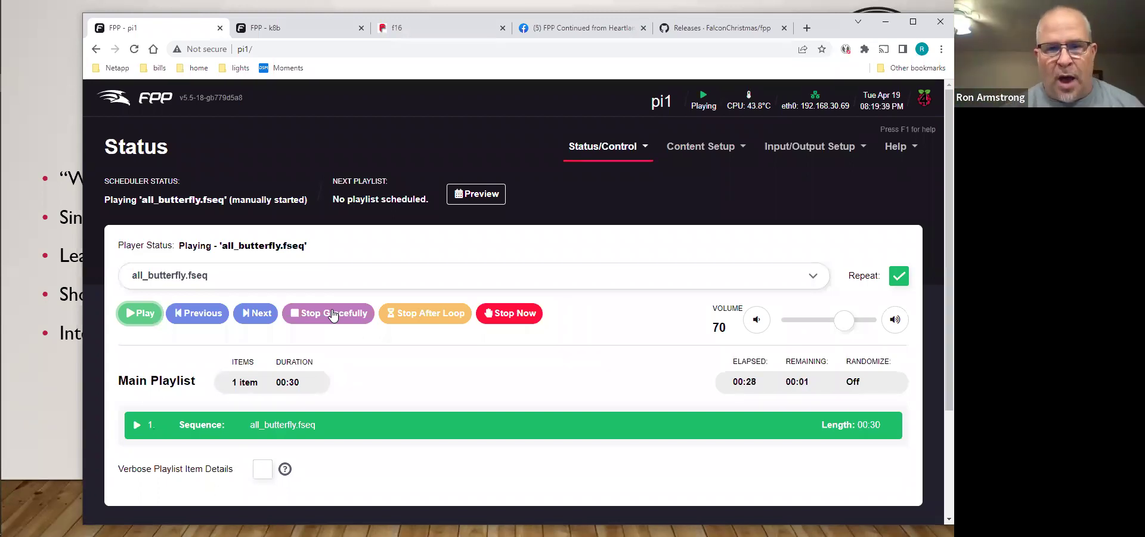
pyautogui.click(603, 146)
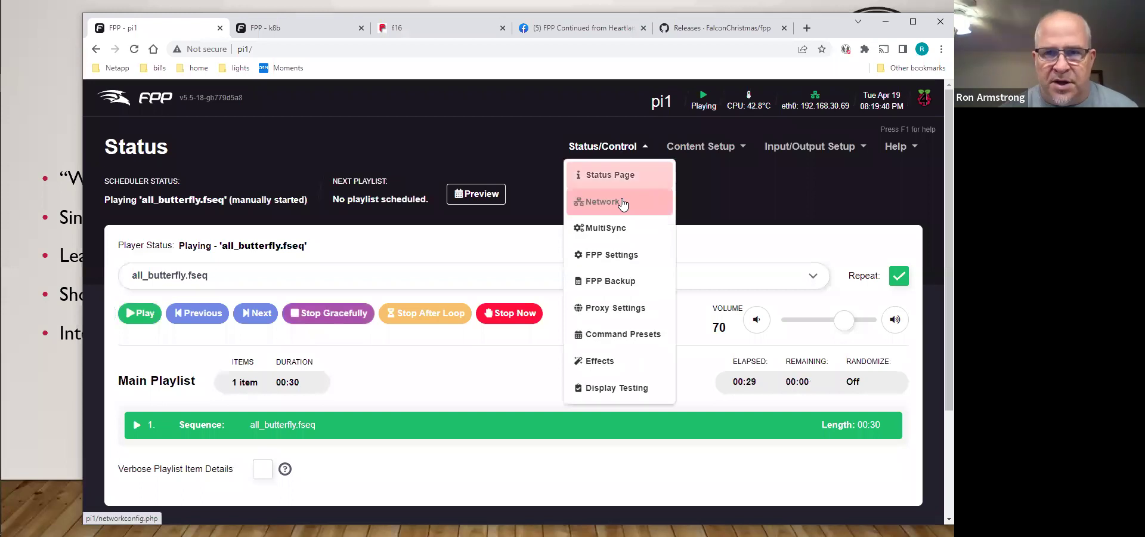
# - Show the MultiSync page, toggle Auto Refresh Stats off and on, and check pi1 is playing all_butterfly.fseq
pyautogui.click(599, 228)
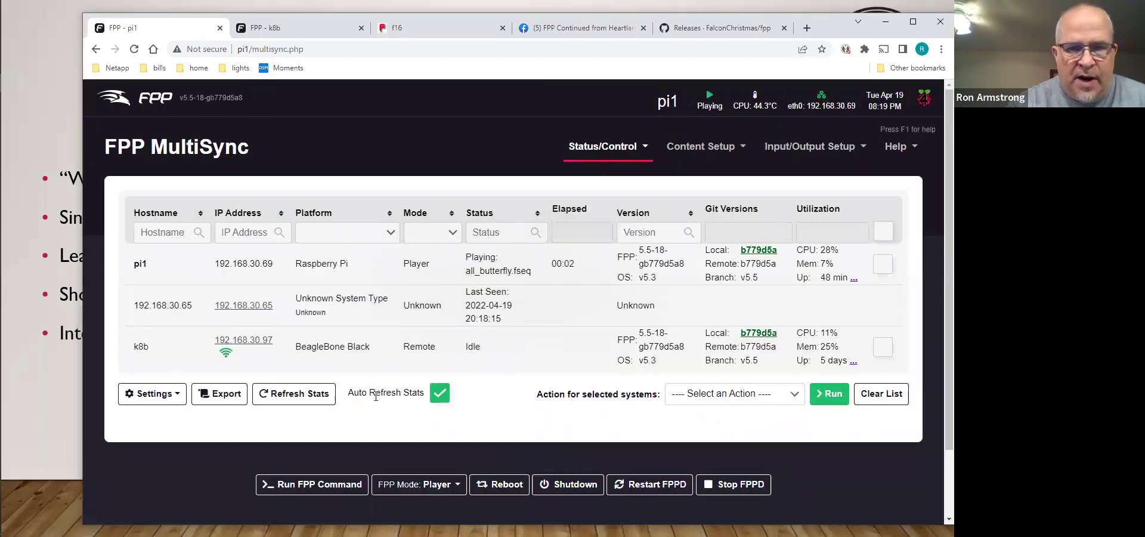
pyautogui.click(438, 397)
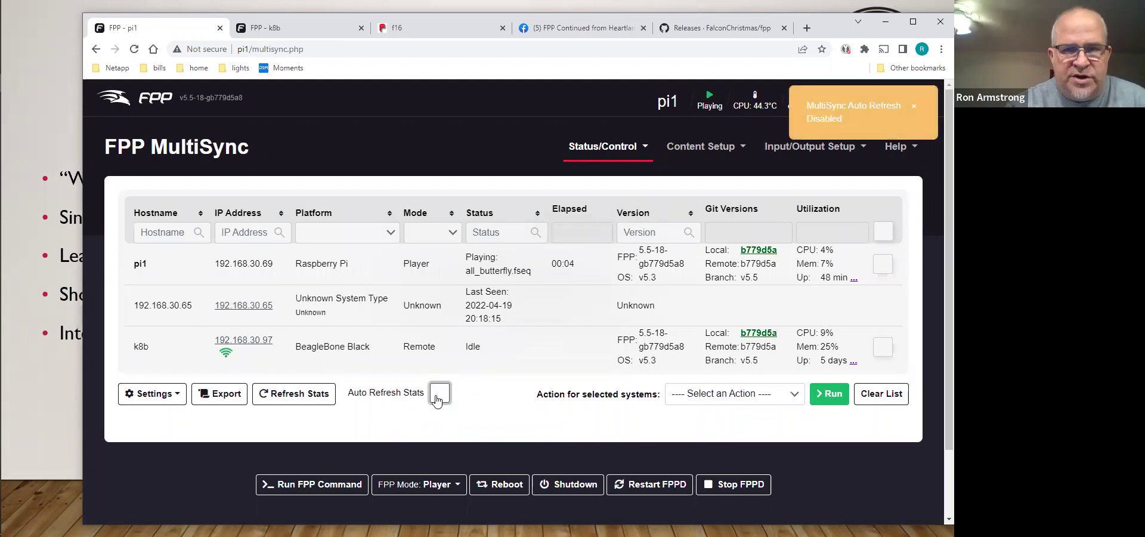
pyautogui.click(438, 396)
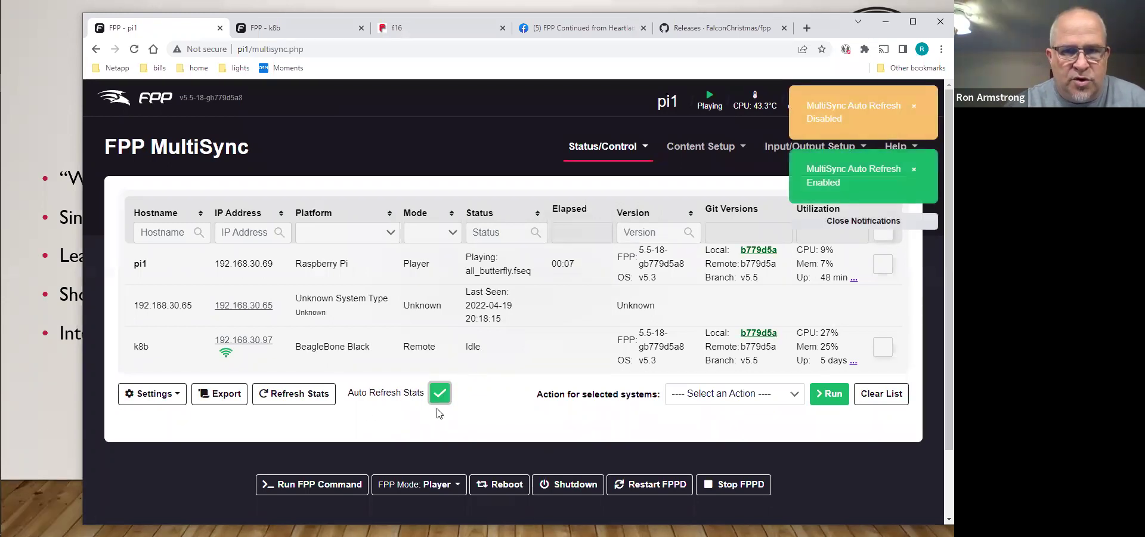
pyautogui.moveTo(236, 267); pyautogui.dragTo(561, 281)
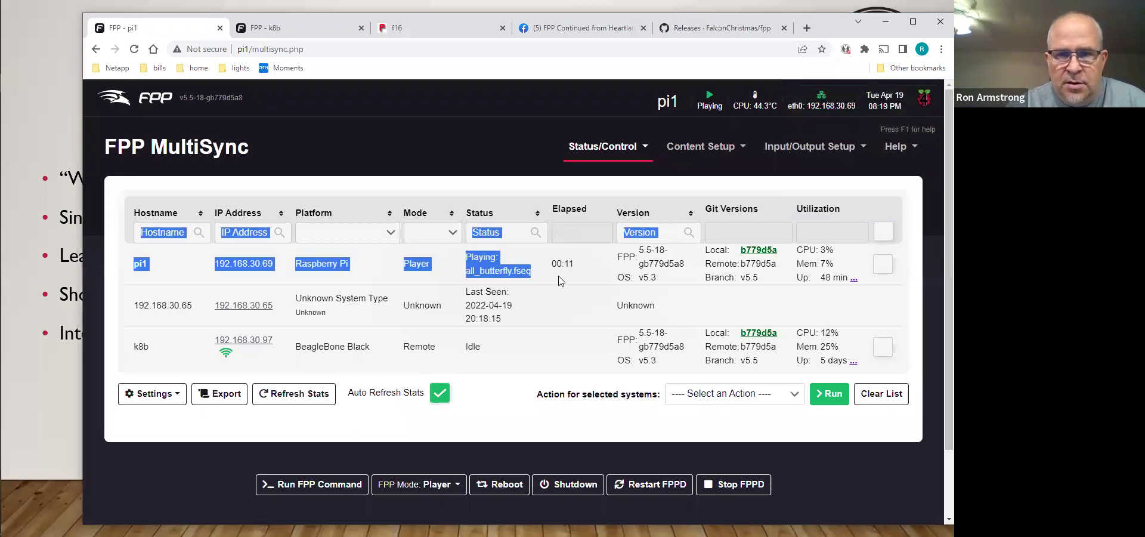
pyautogui.click(561, 280)
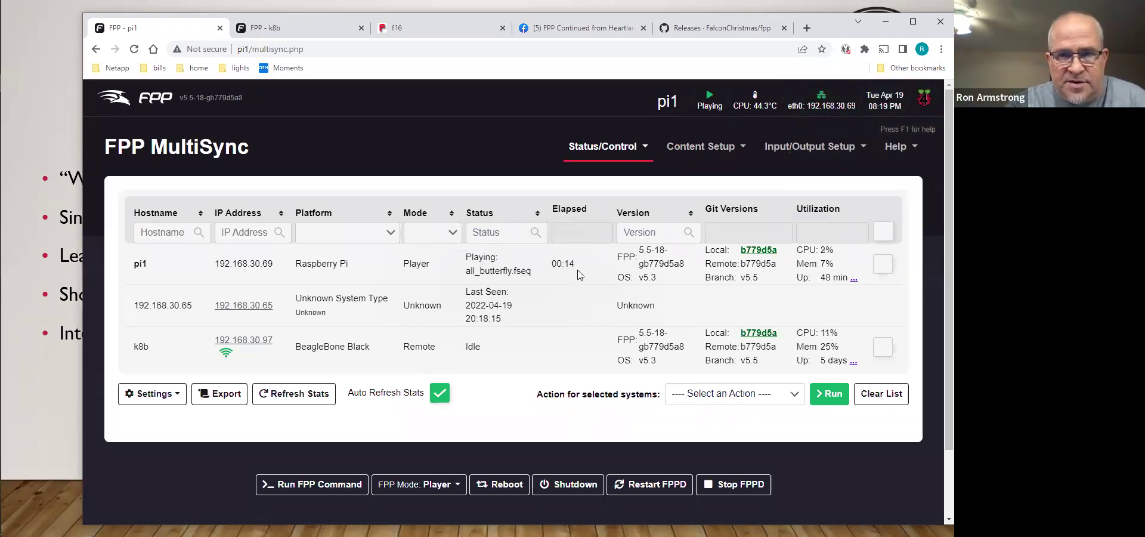
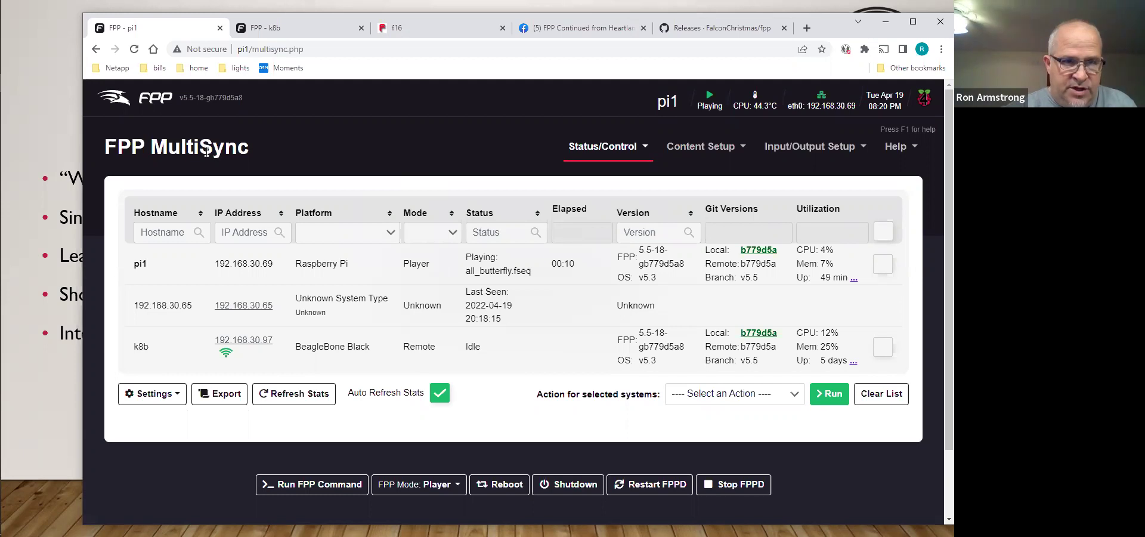
# - Enable the Send MultiSync Packets option in pi1's MultiSync settings
pyautogui.click(153, 397)
pyautogui.scroll(-3, 165, 330)
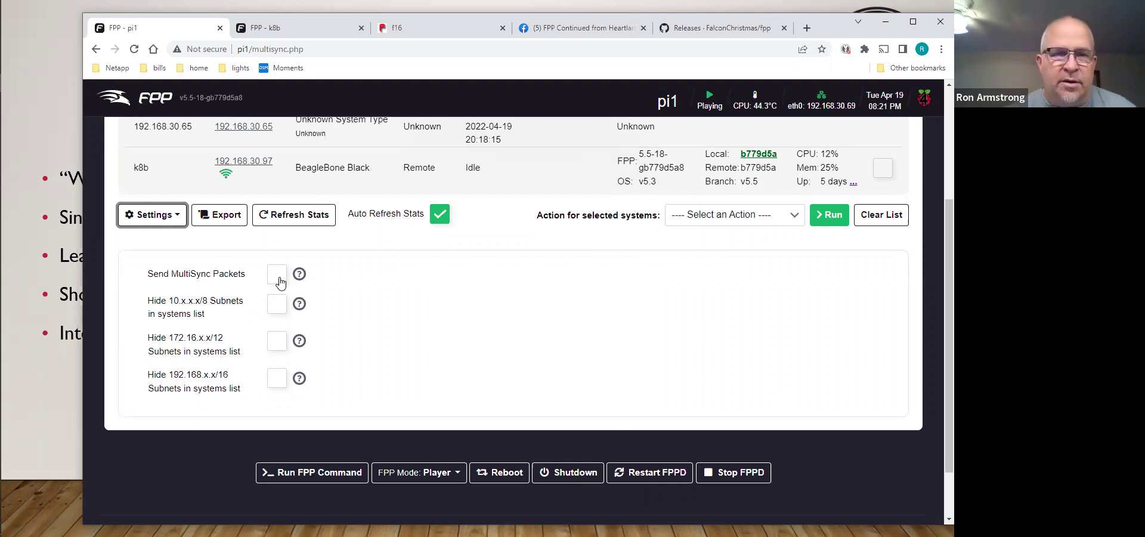
pyautogui.click(278, 276)
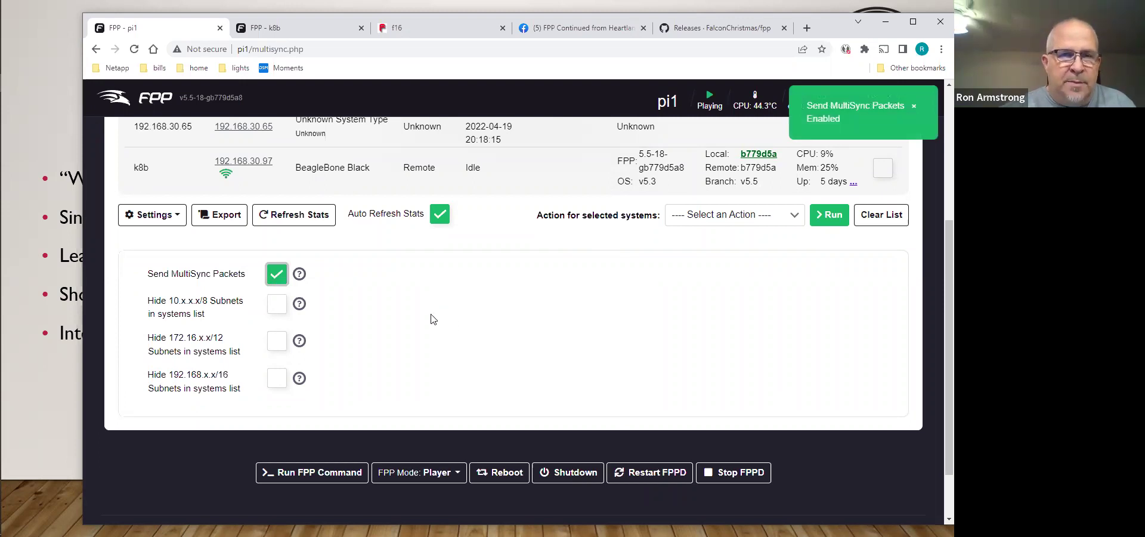
pyautogui.scroll(4, 429, 317)
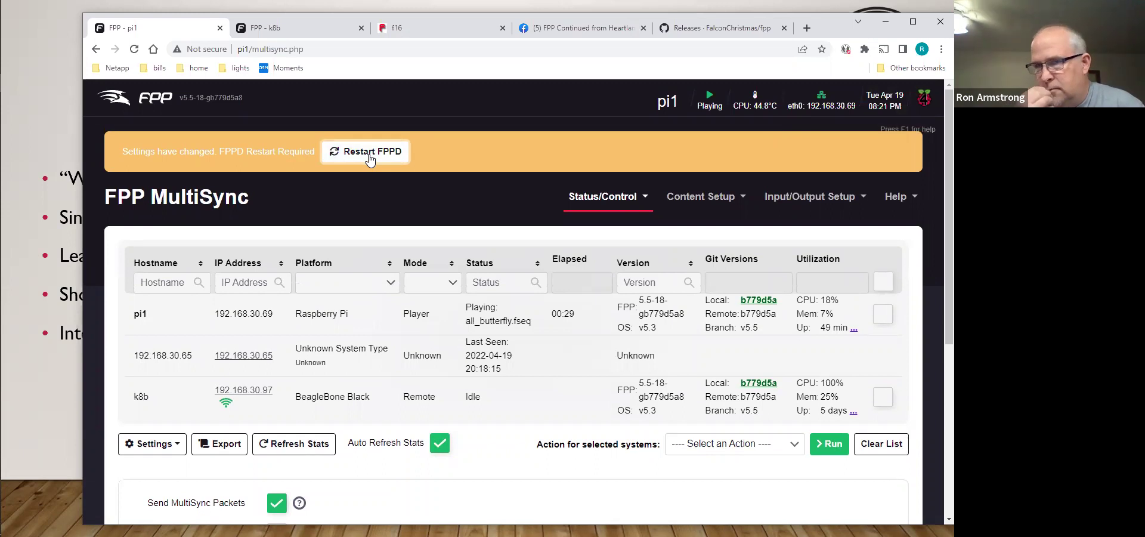
# - Restart FPPD to apply the setting and reload the MultiSync page
pyautogui.click(369, 154)
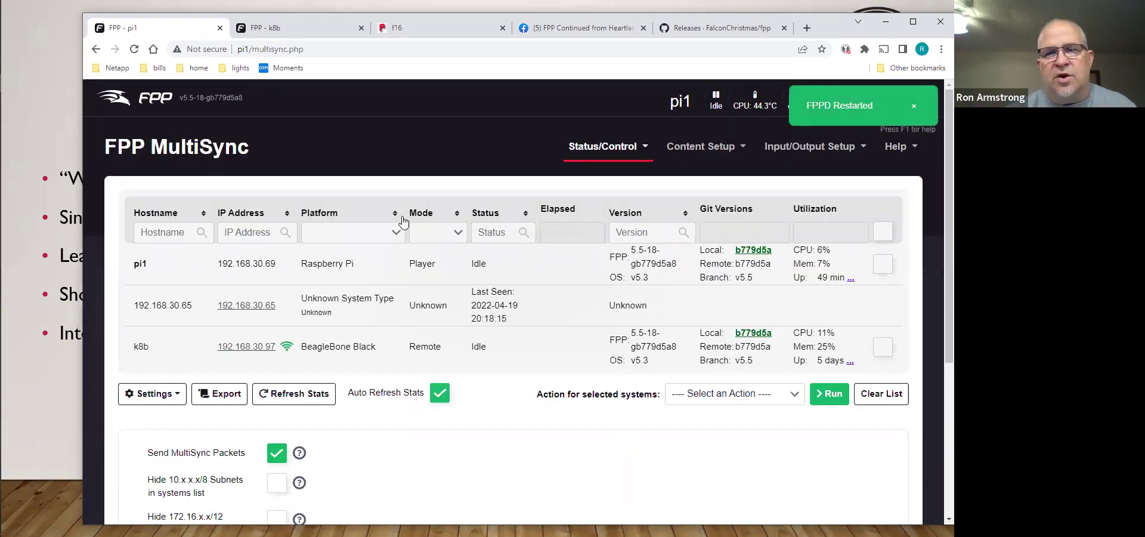
pyautogui.scroll(-1, 403, 220)
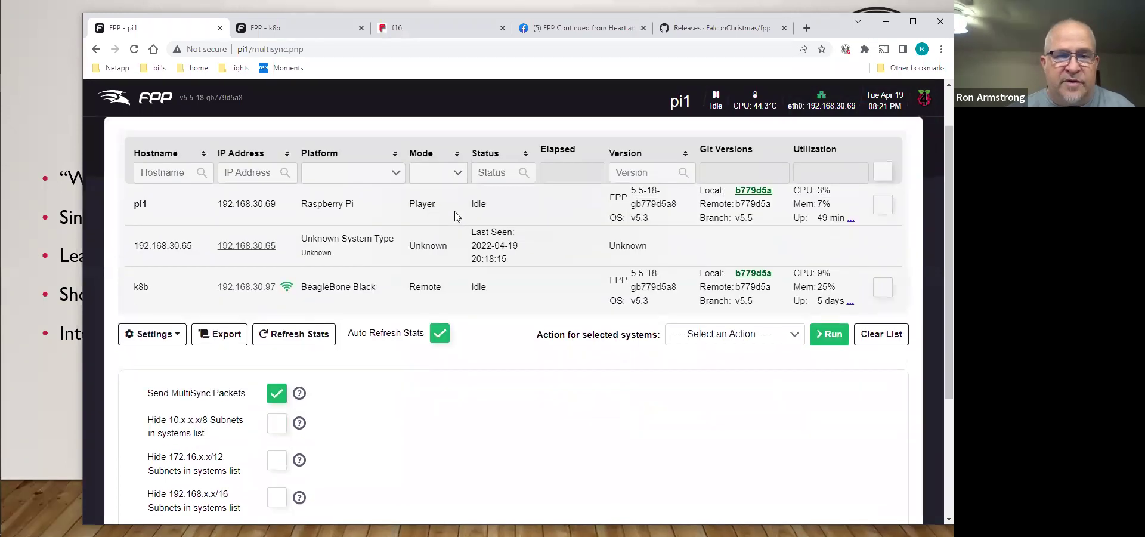
pyautogui.click(134, 49)
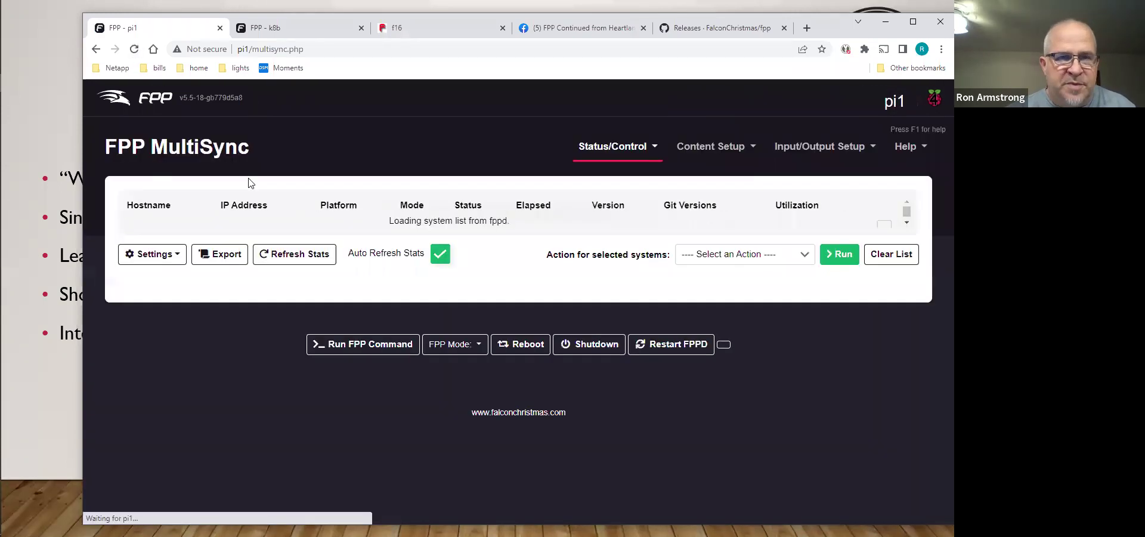
# - Show the MultiSync settings, with multicast sending to 239.70.80.80 enabled
pyautogui.click(169, 398)
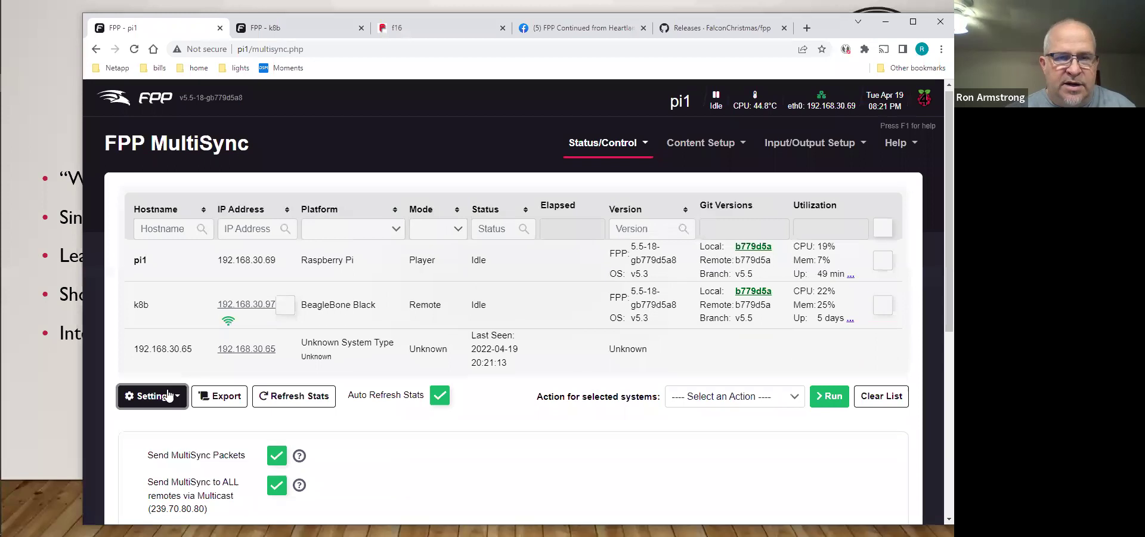
pyautogui.scroll(-2, 170, 376)
pyautogui.scroll(-2, 169, 354)
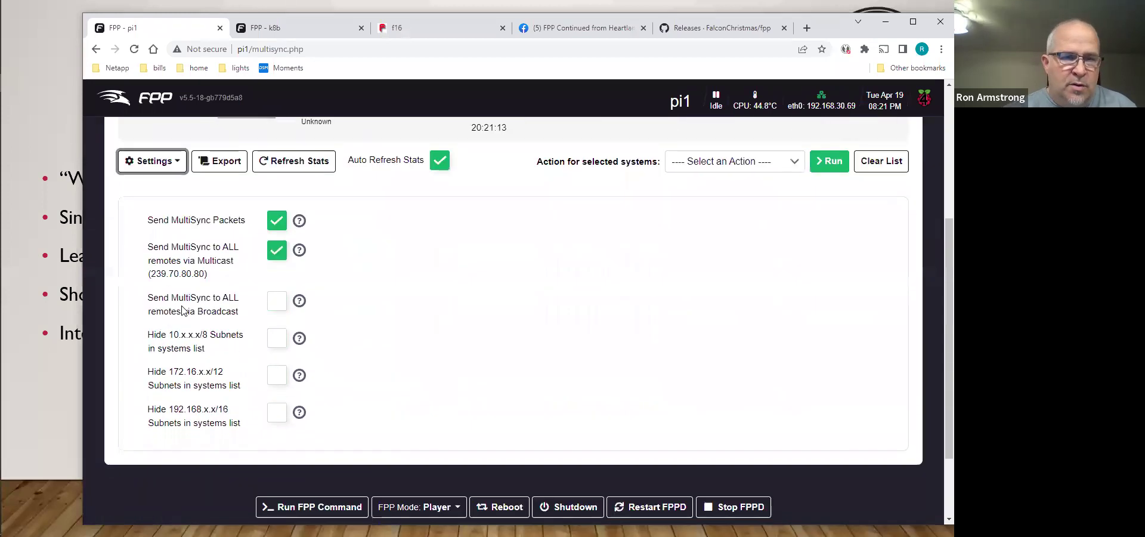
pyautogui.moveTo(296, 294)
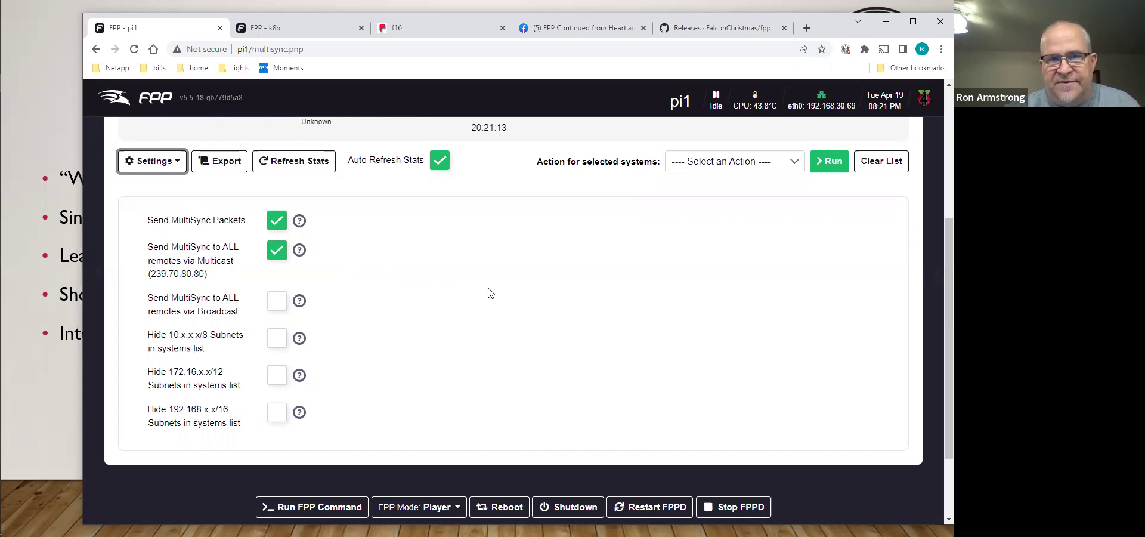
pyautogui.scroll(3, 490, 292)
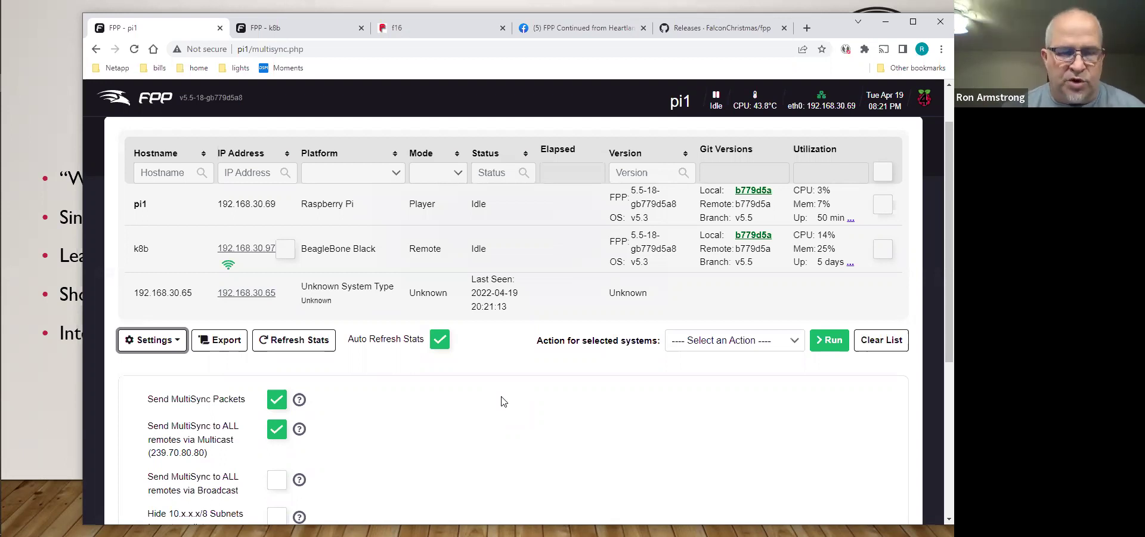
pyautogui.click(206, 439)
pyautogui.doubleClick(206, 438)
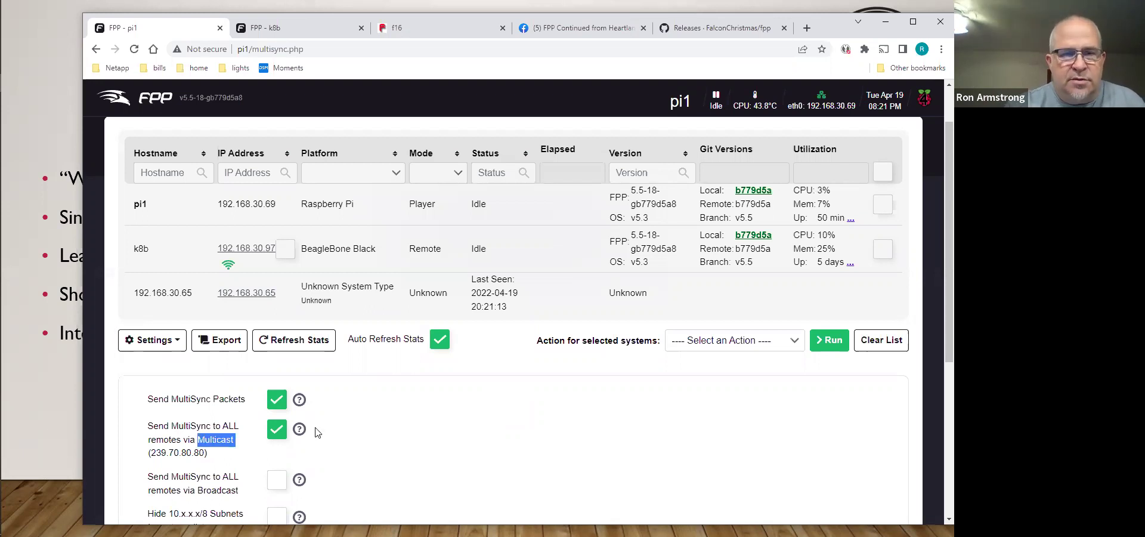
pyautogui.scroll(-2, 358, 406)
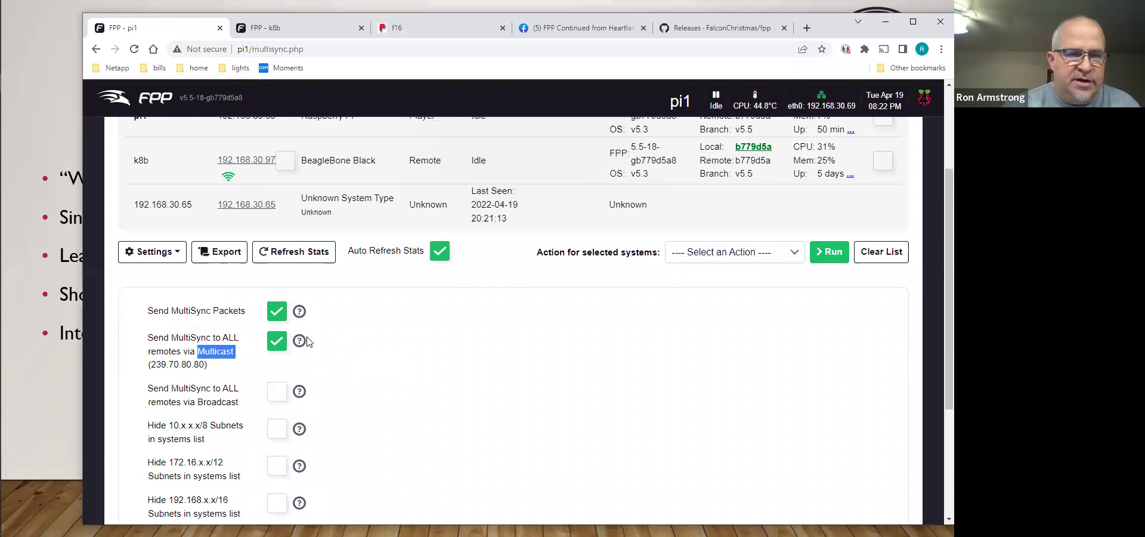
pyautogui.scroll(-1, 182, 301)
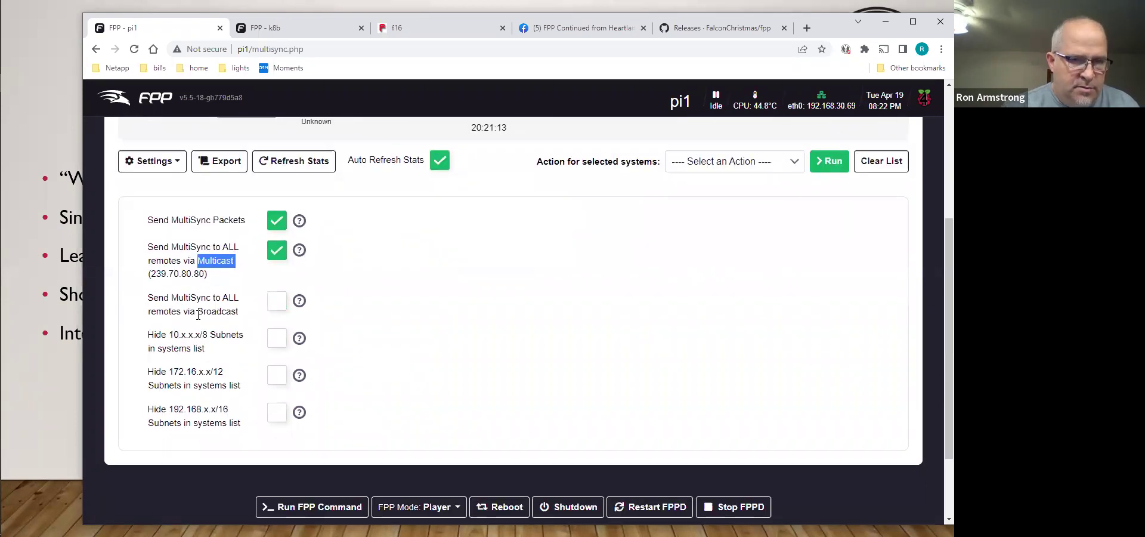
pyautogui.scroll(3, 409, 296)
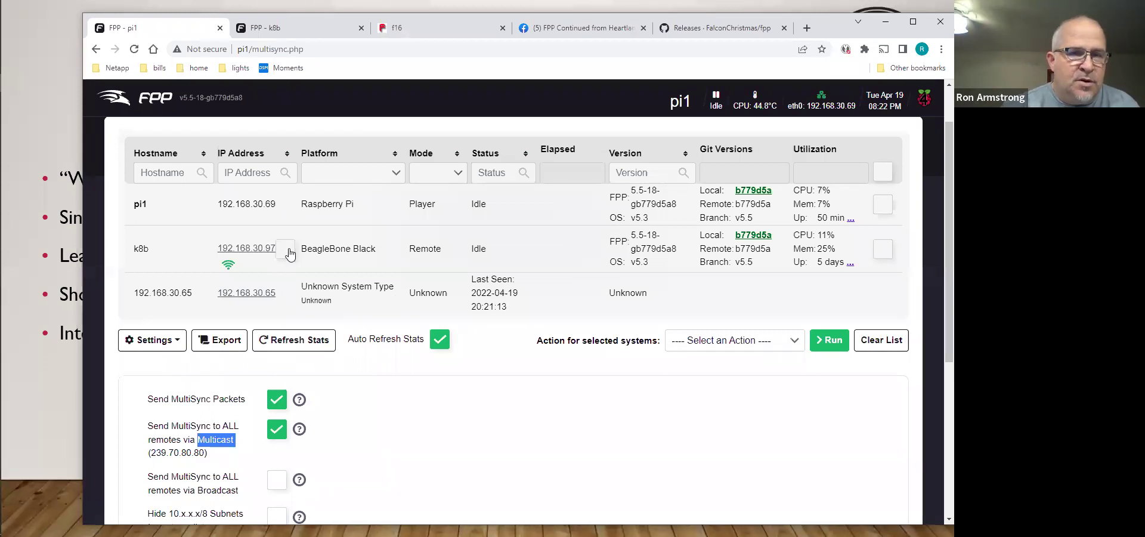
pyautogui.click(368, 408)
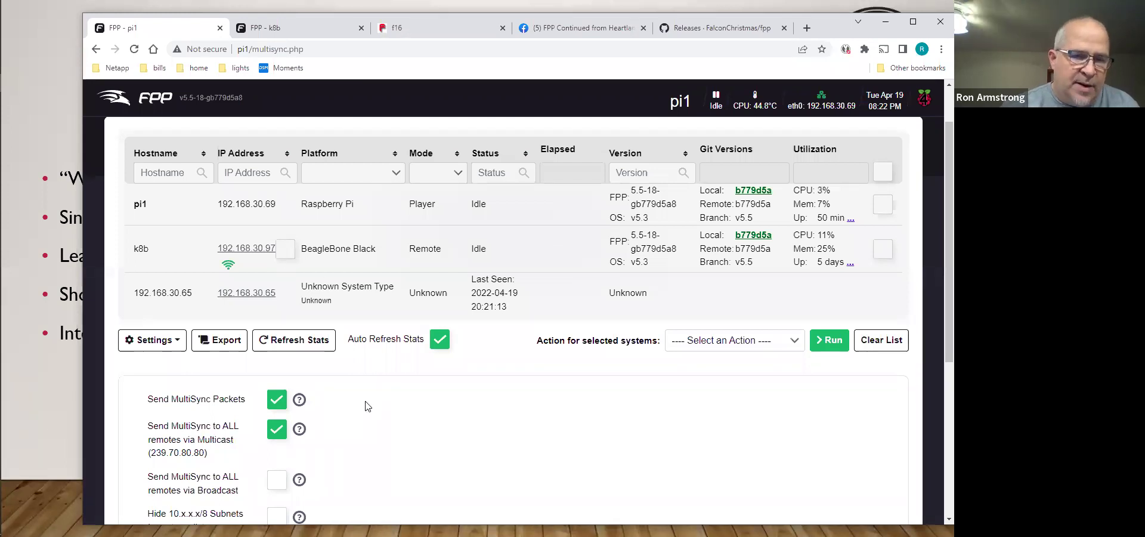
pyautogui.moveTo(164, 425); pyautogui.dragTo(219, 442)
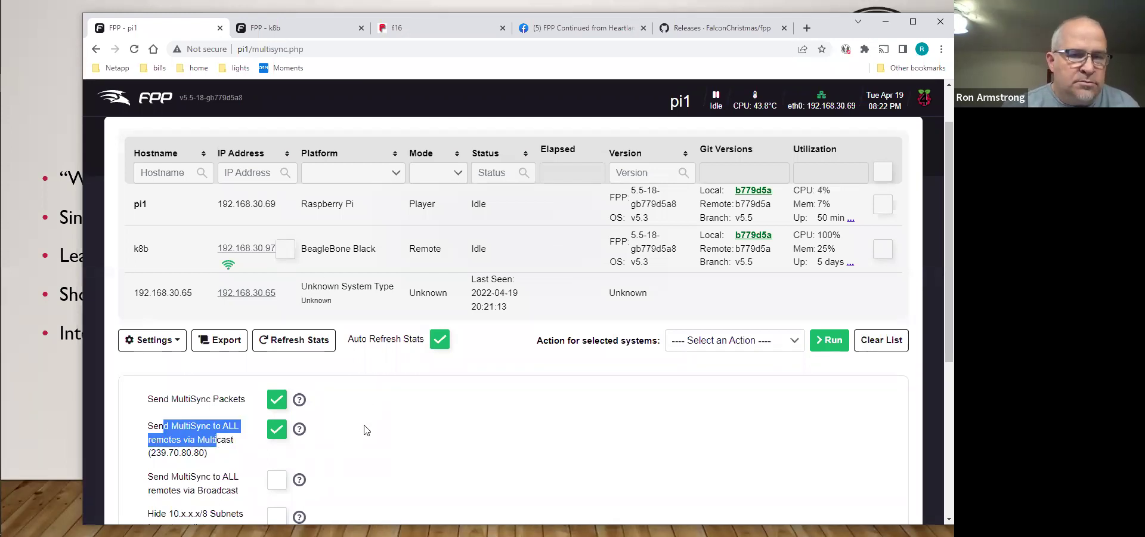
pyautogui.click(363, 429)
pyautogui.scroll(-2, 360, 426)
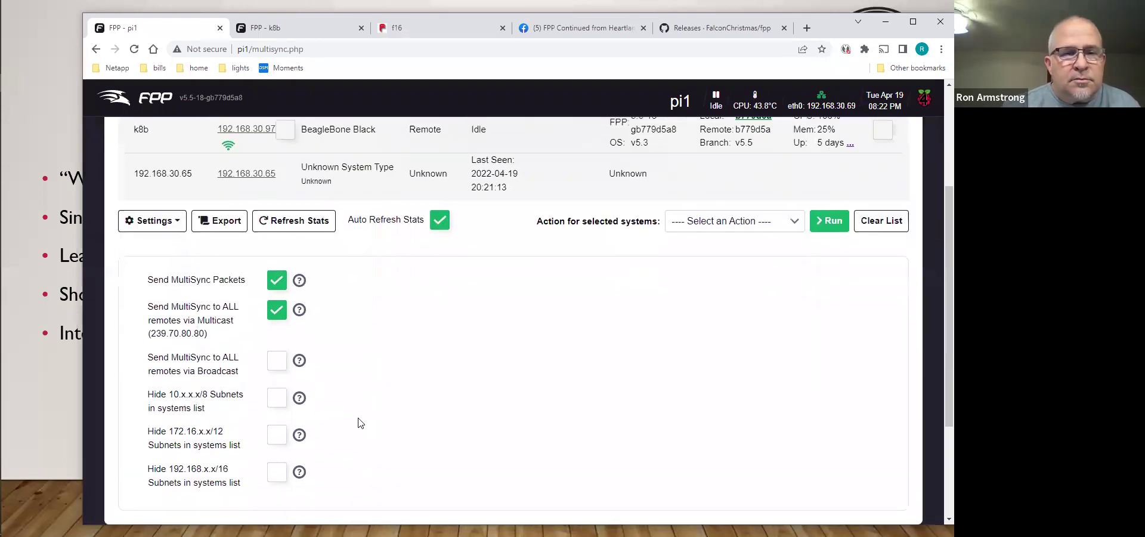
# - Try broadcast for MultiSync sending, then settle back on multicast
pyautogui.click(277, 363)
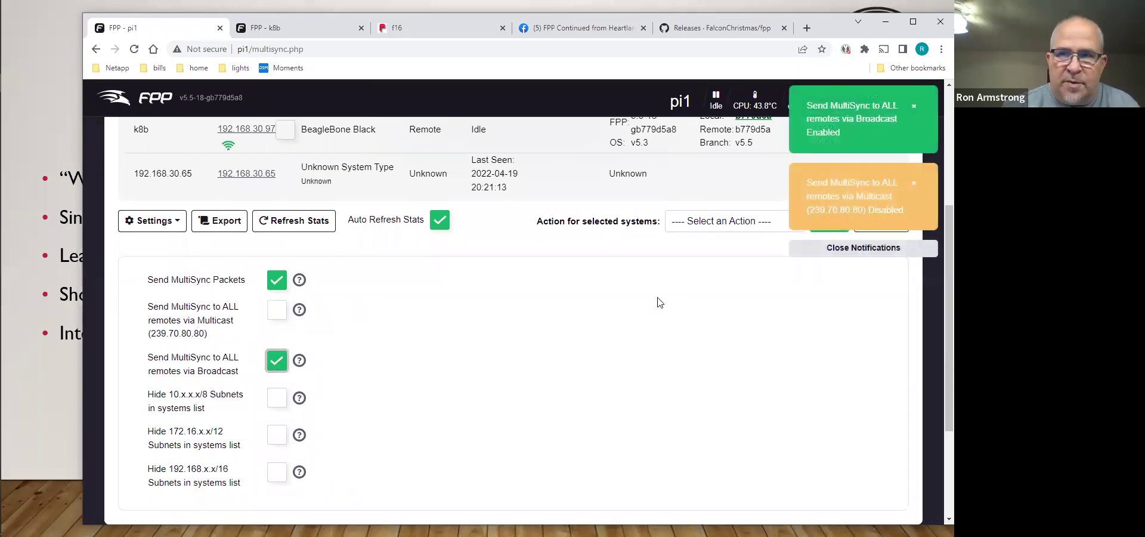
pyautogui.scroll(4, 354, 184)
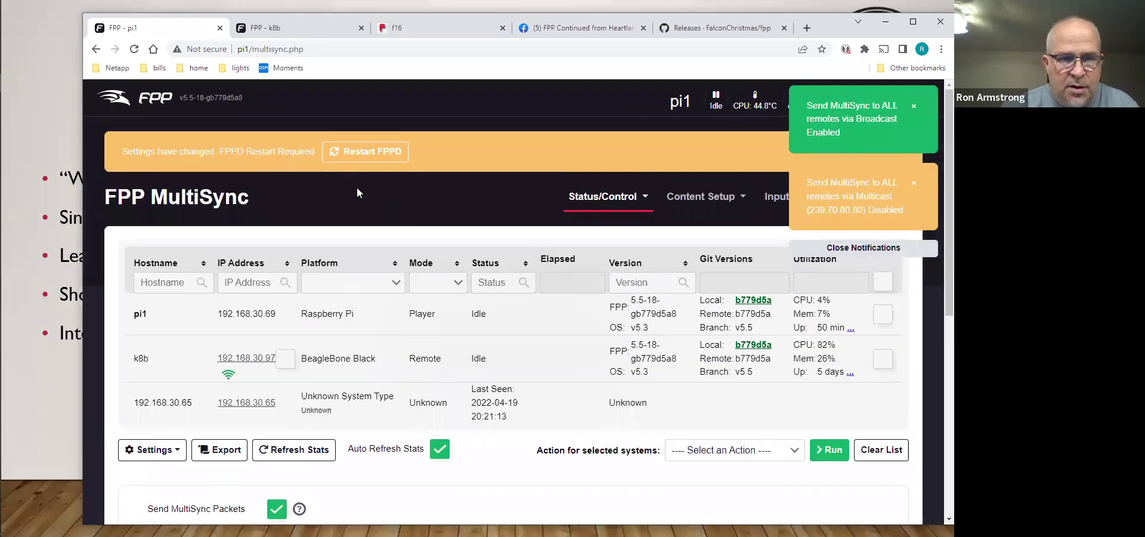
pyautogui.scroll(-4, 357, 191)
pyautogui.scroll(-2, 310, 310)
pyautogui.scroll(1, 244, 271)
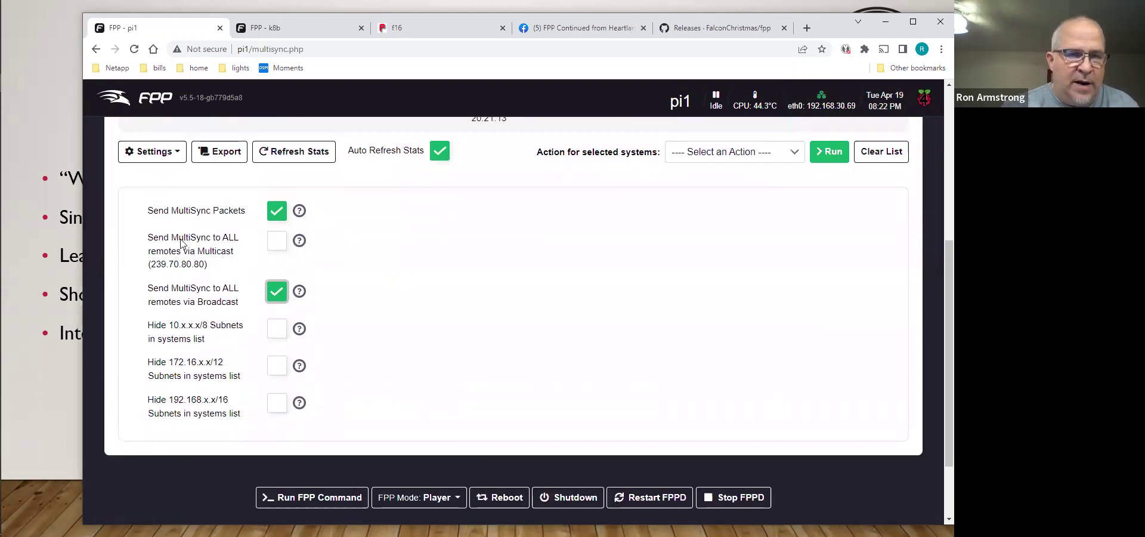
pyautogui.click(277, 242)
pyautogui.click(277, 291)
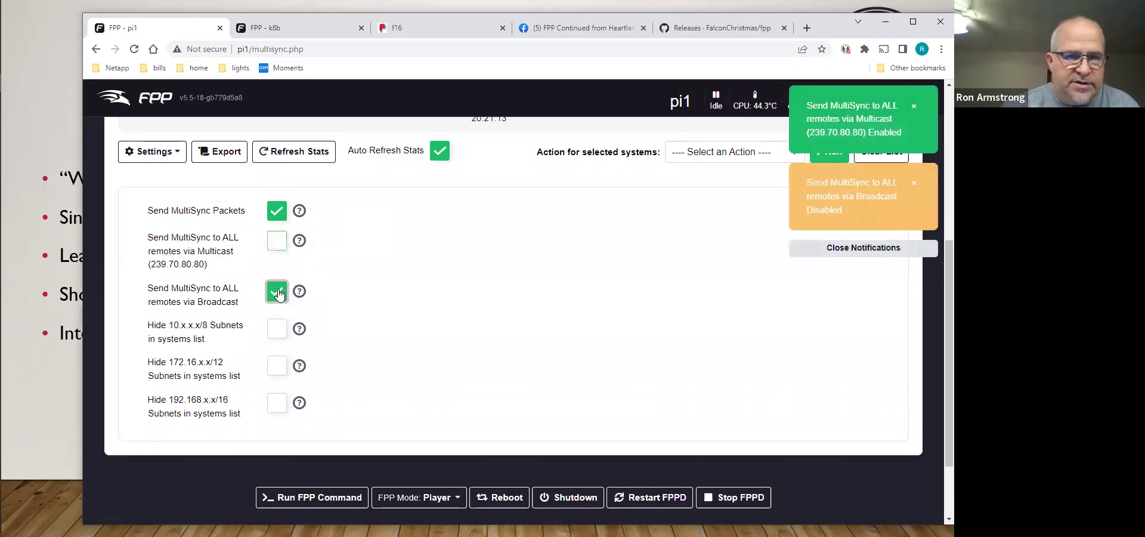
pyautogui.click(277, 242)
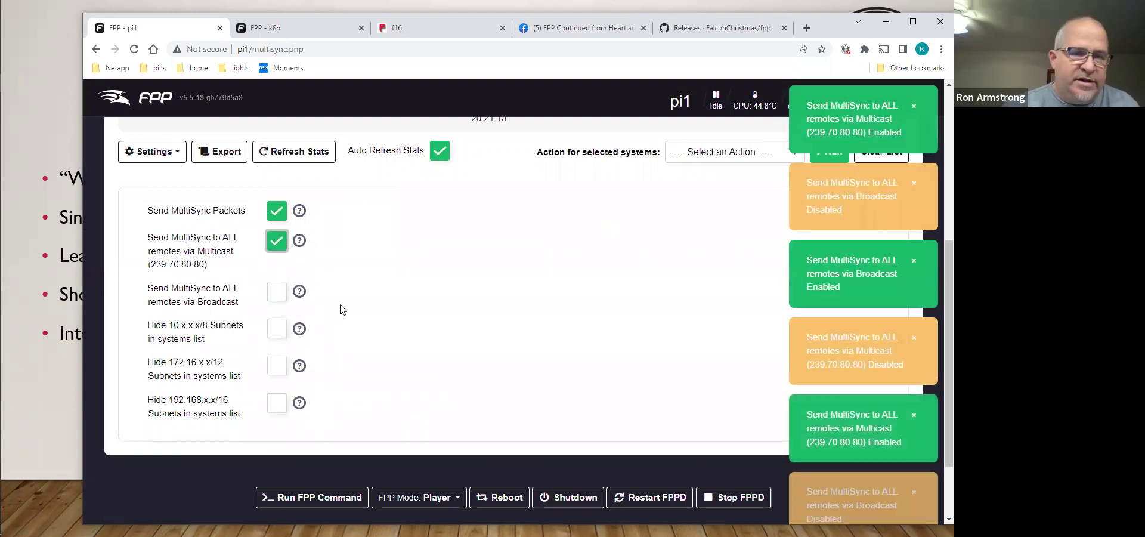
pyautogui.scroll(5, 417, 269)
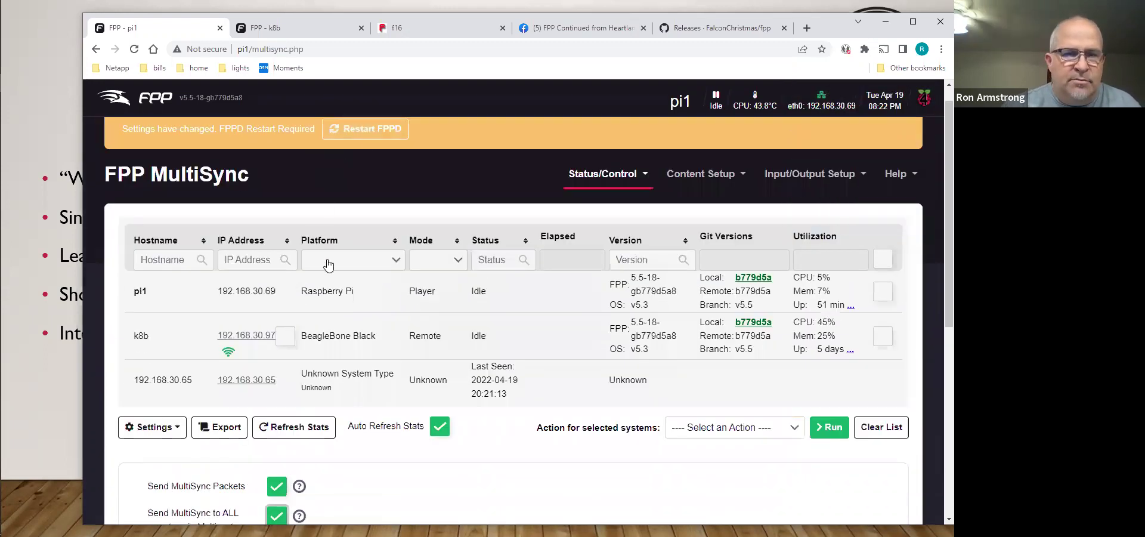
pyautogui.scroll(-4, 324, 263)
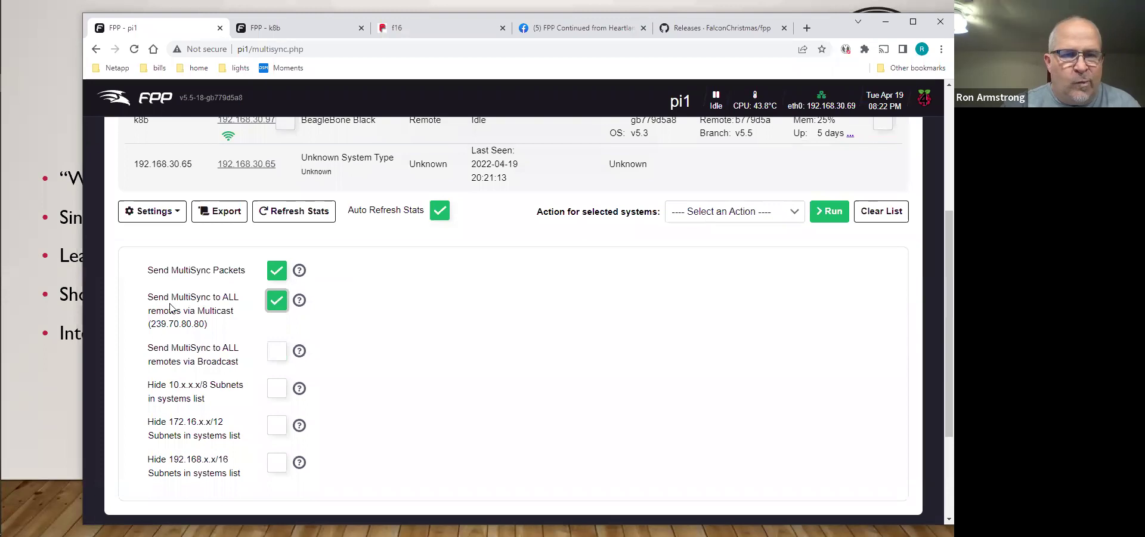
pyautogui.moveTo(170, 308); pyautogui.dragTo(231, 322)
pyautogui.click(342, 325)
pyautogui.scroll(4, 355, 250)
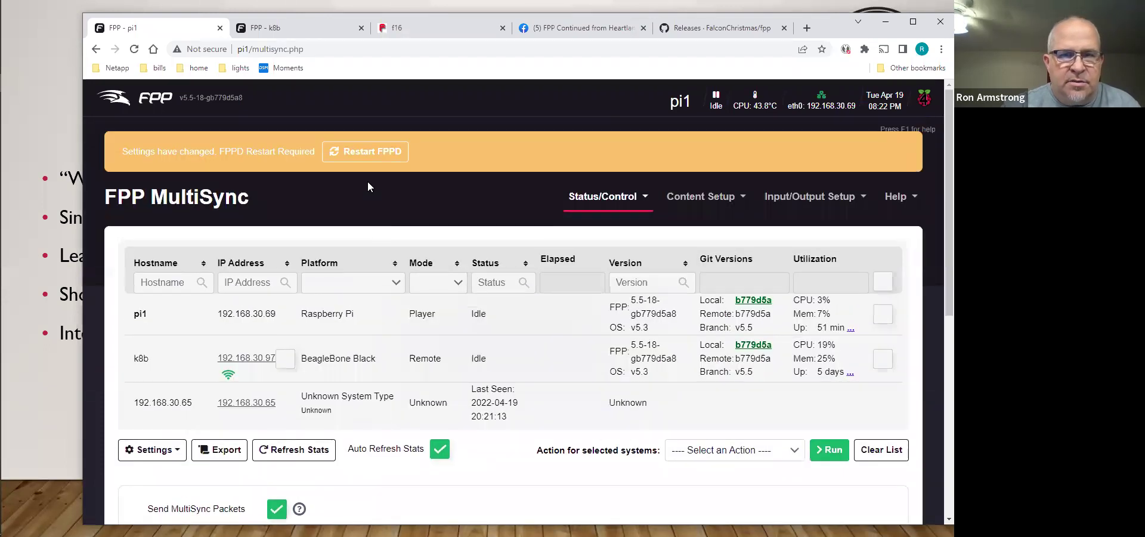
# - Restart FPPD on pi1 and open the playlist list on its Status page
pyautogui.click(361, 152)
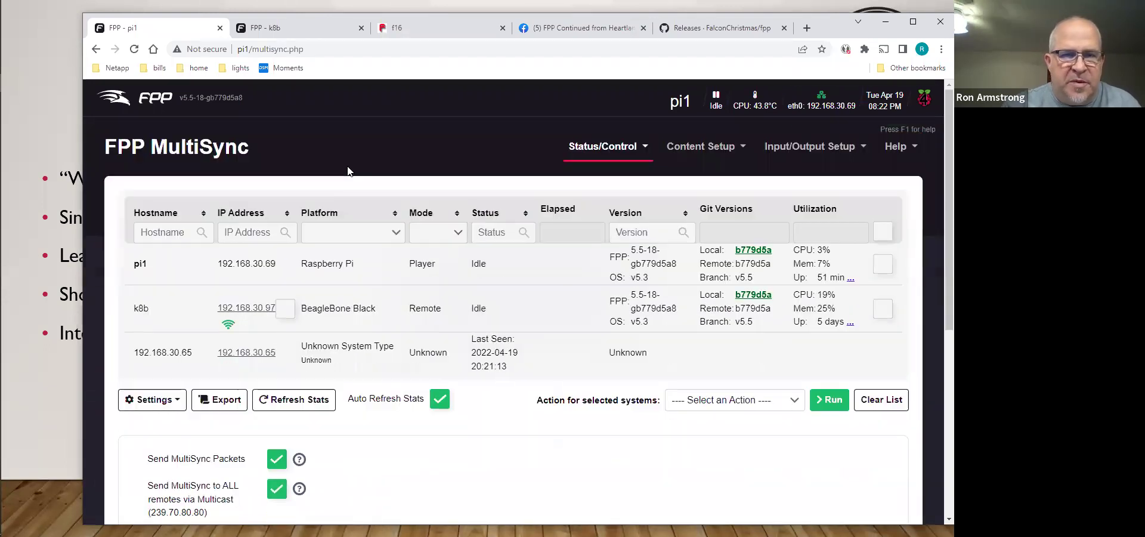
pyautogui.click(162, 105)
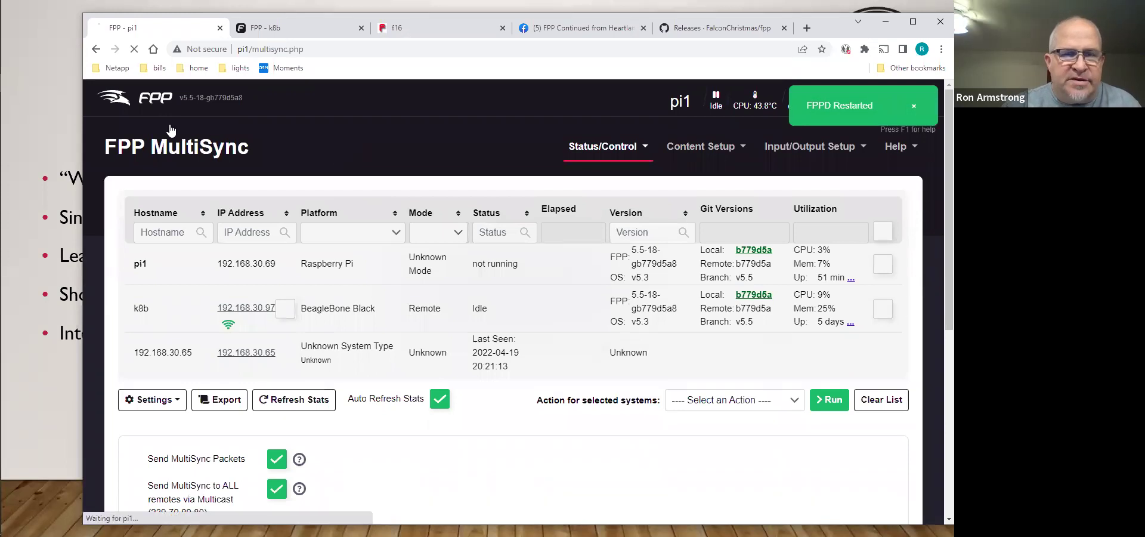
pyautogui.click(218, 281)
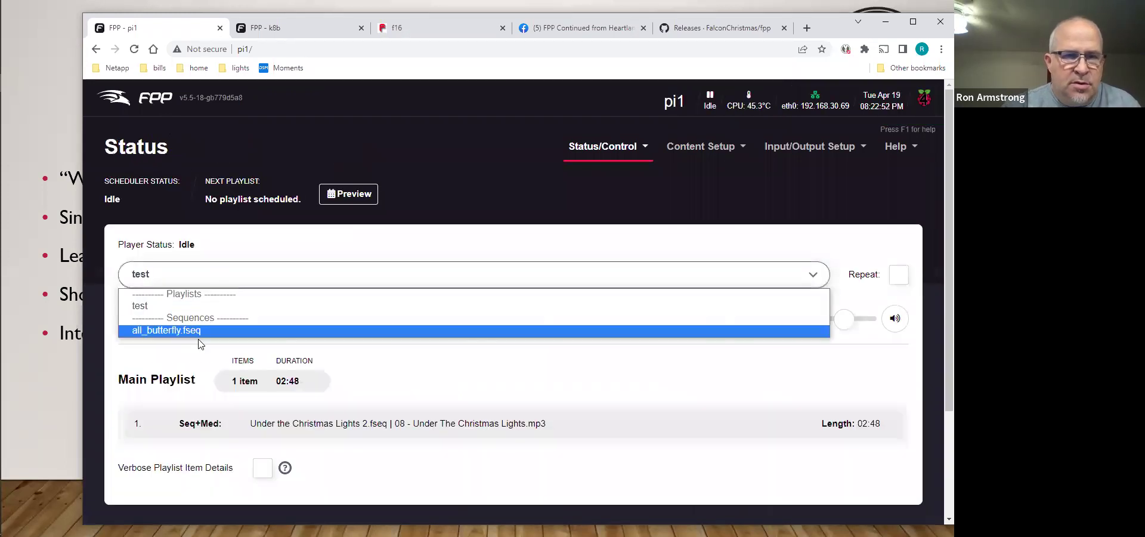
# - Play all_butterfly.fseq, then stop it and restart it with Repeat enabled
pyautogui.click(200, 332)
pyautogui.click(142, 312)
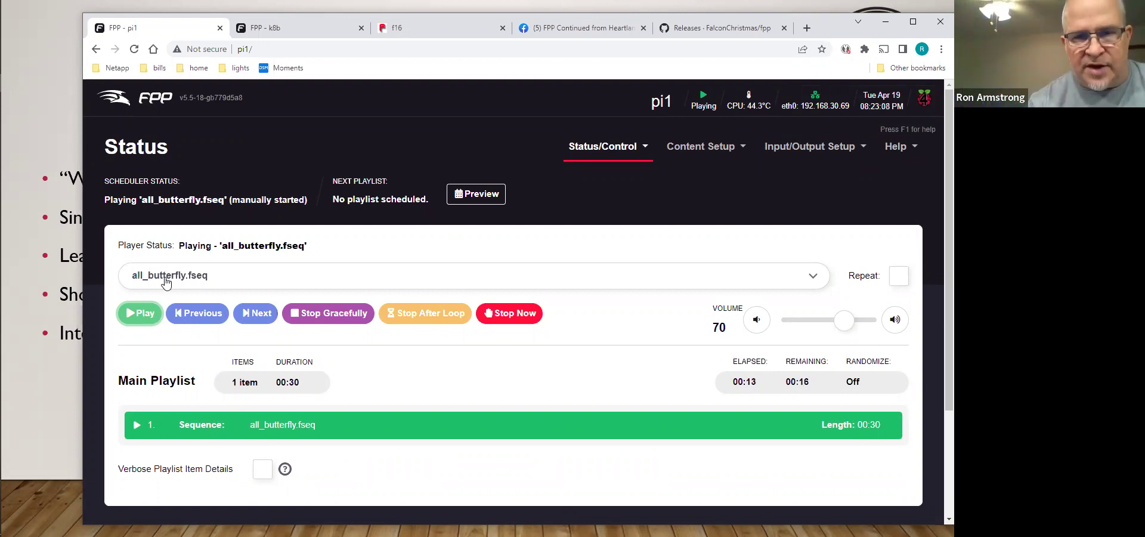
pyautogui.click(514, 313)
pyautogui.click(899, 275)
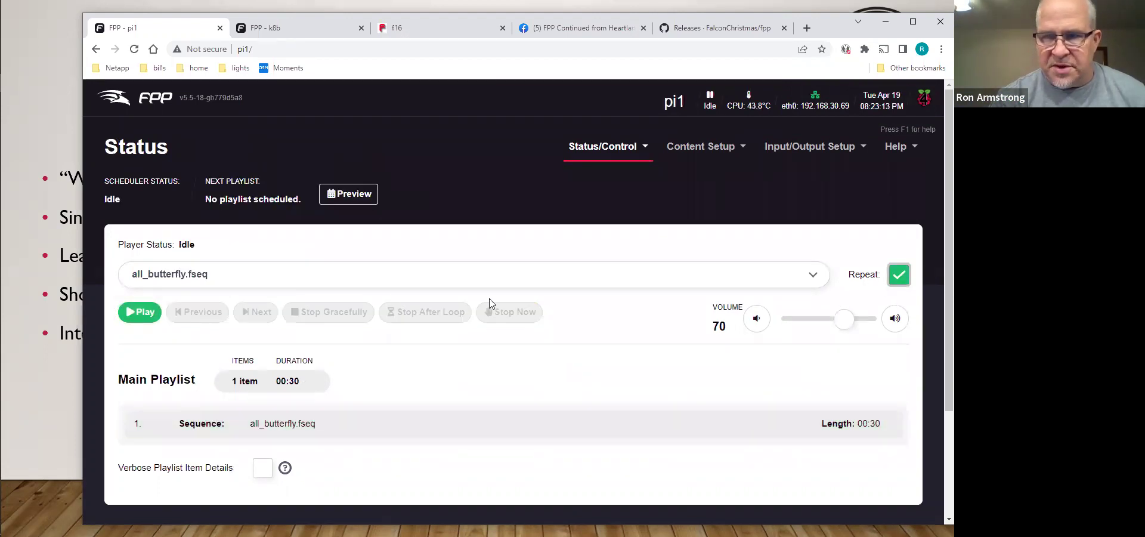
pyautogui.click(131, 310)
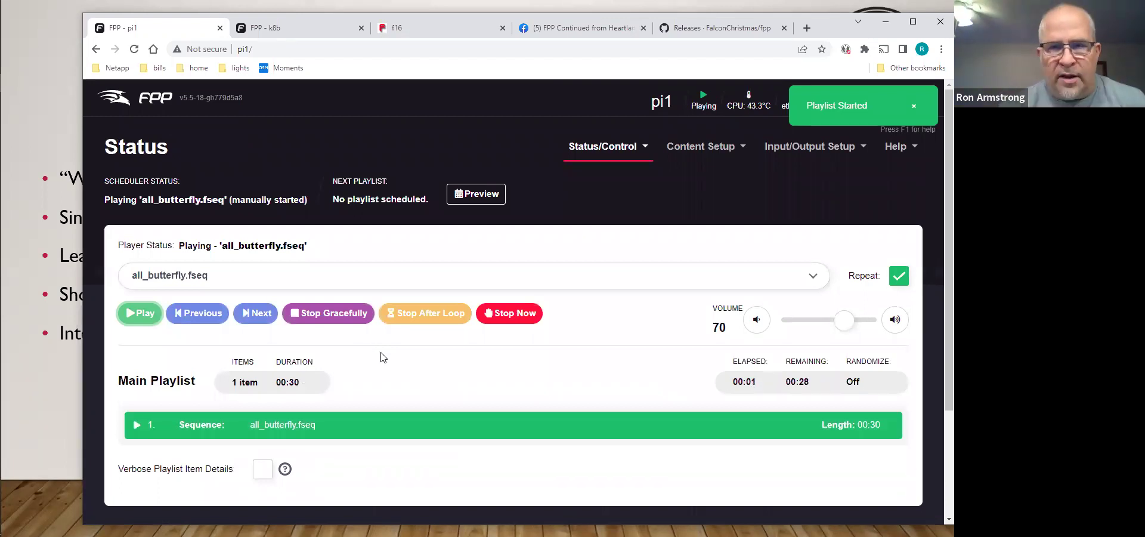
pyautogui.click(605, 146)
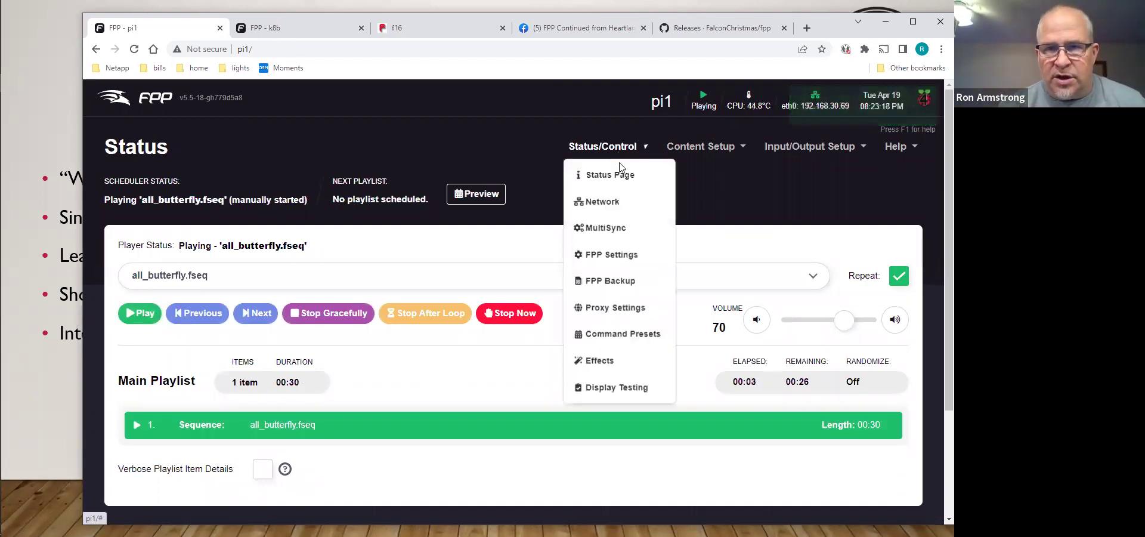
# - Check pi1's MultiSync overview showing k8b in Remote mode playing all_butterfly.fseq
pyautogui.click(621, 228)
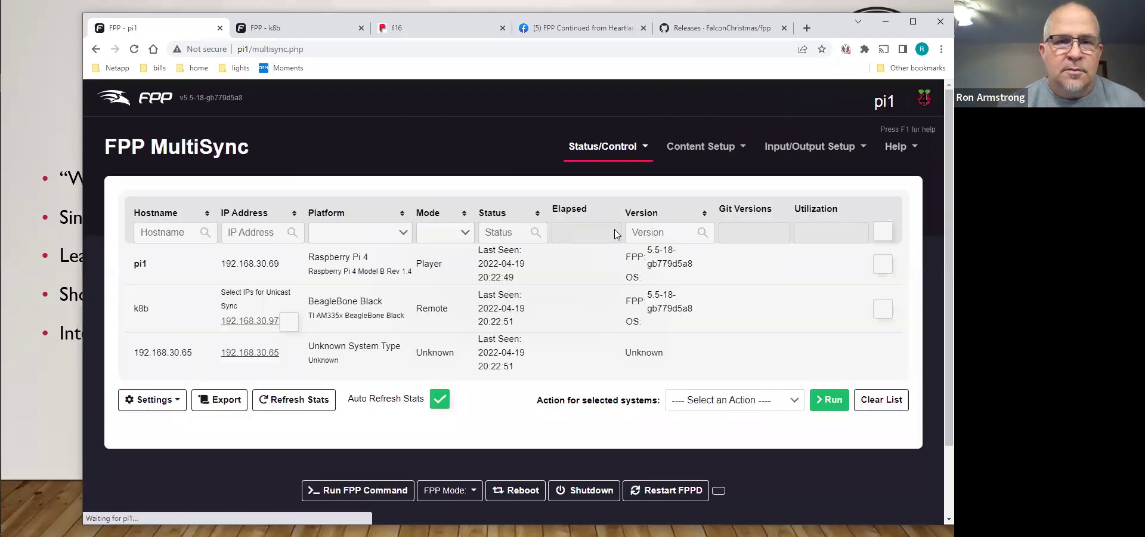
pyautogui.tripleClick(416, 263)
pyautogui.doubleClick(419, 309)
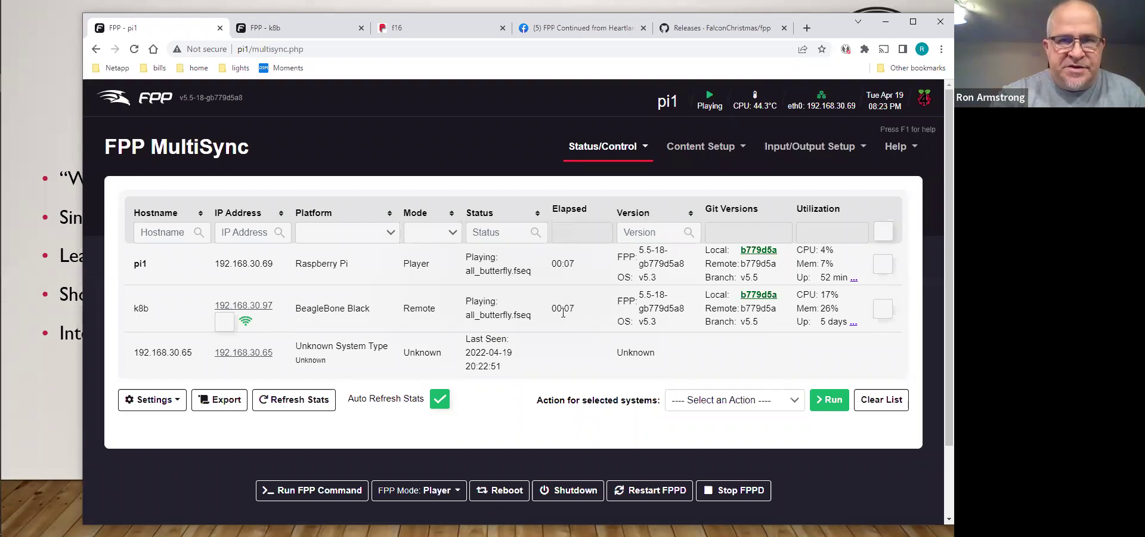
# - Reload the MultiSync overview and switch to k8b's FPP page
pyautogui.click(604, 147)
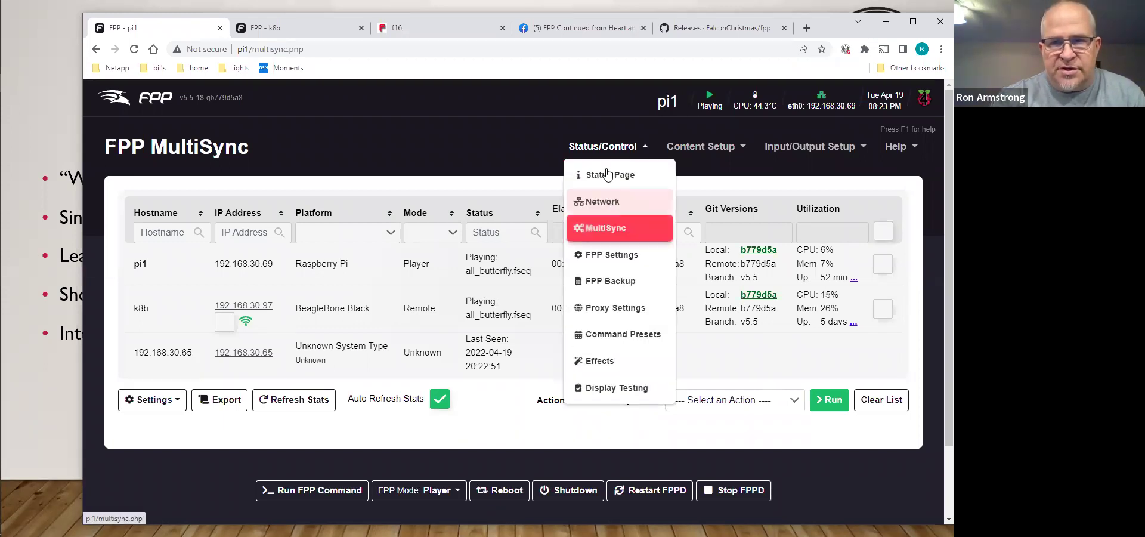
pyautogui.click(620, 227)
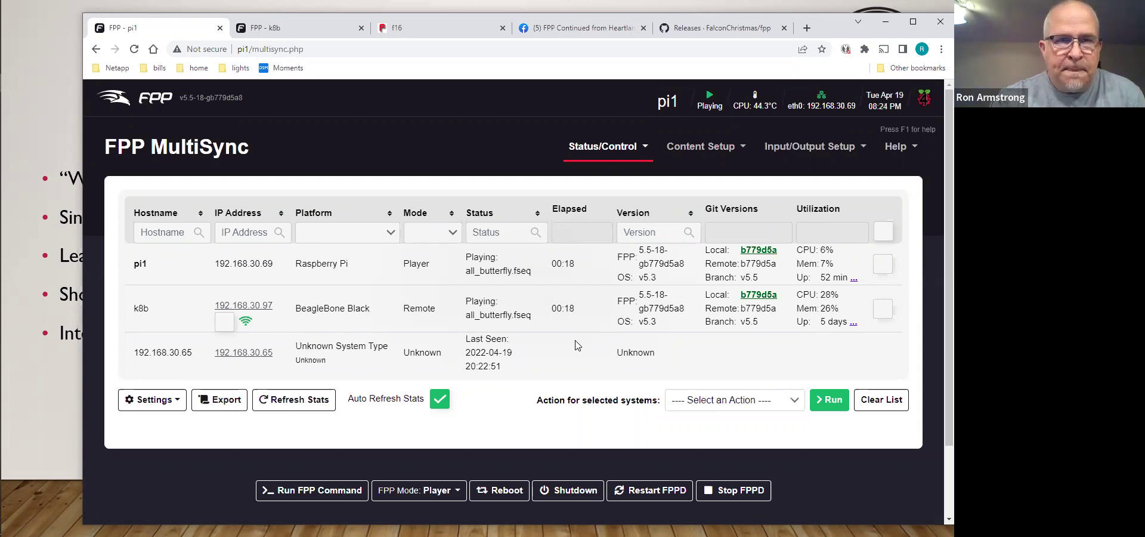
pyautogui.click(295, 32)
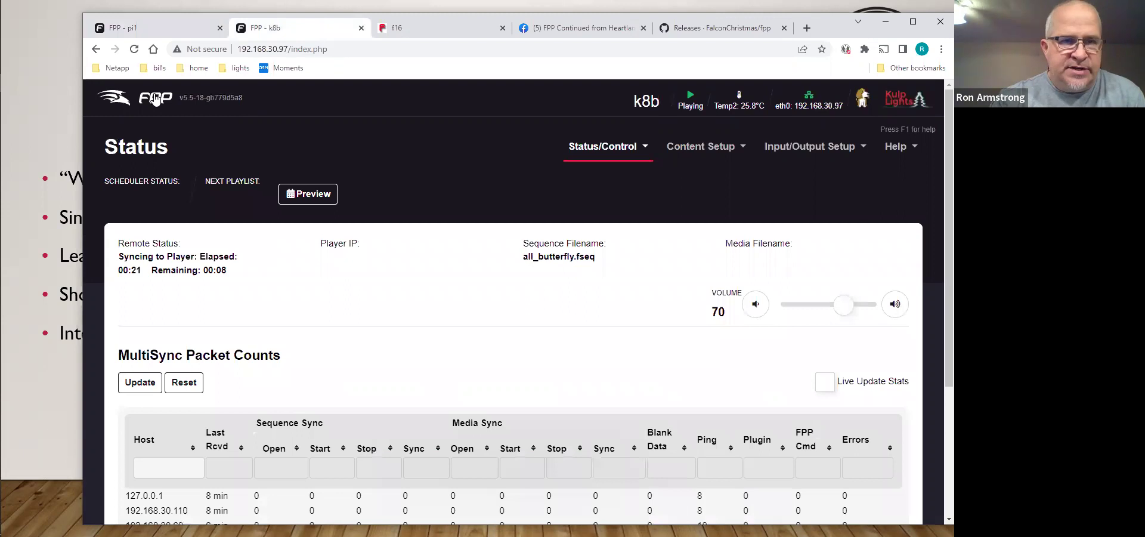
# - On k8b's reloaded Status page, enable Live Update Stats for packet counts from 192.168.30.69
pyautogui.click(233, 101)
pyautogui.scroll(-3, 277, 265)
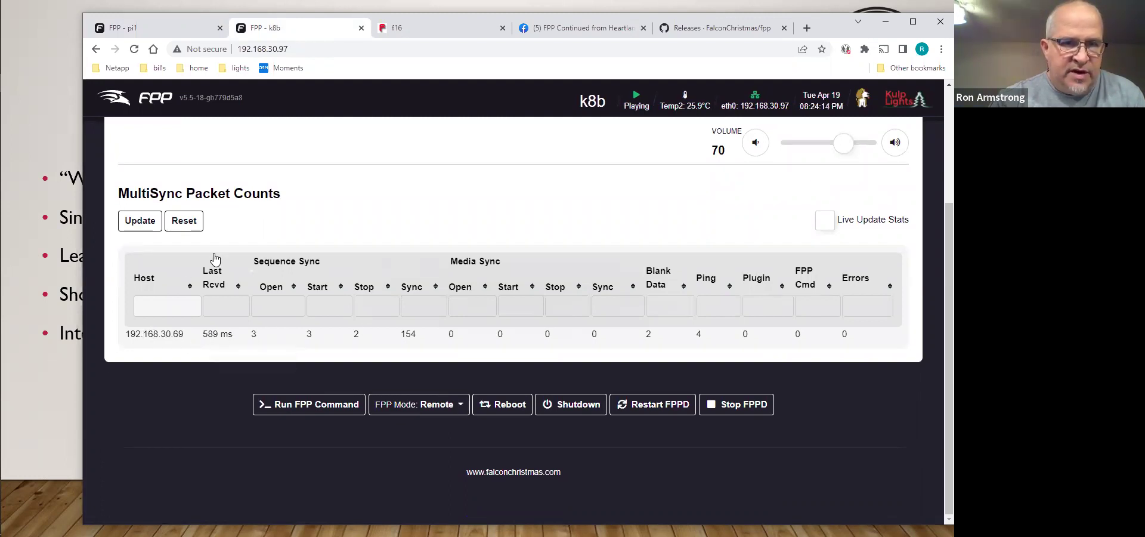
pyautogui.moveTo(143, 334); pyautogui.dragTo(200, 342)
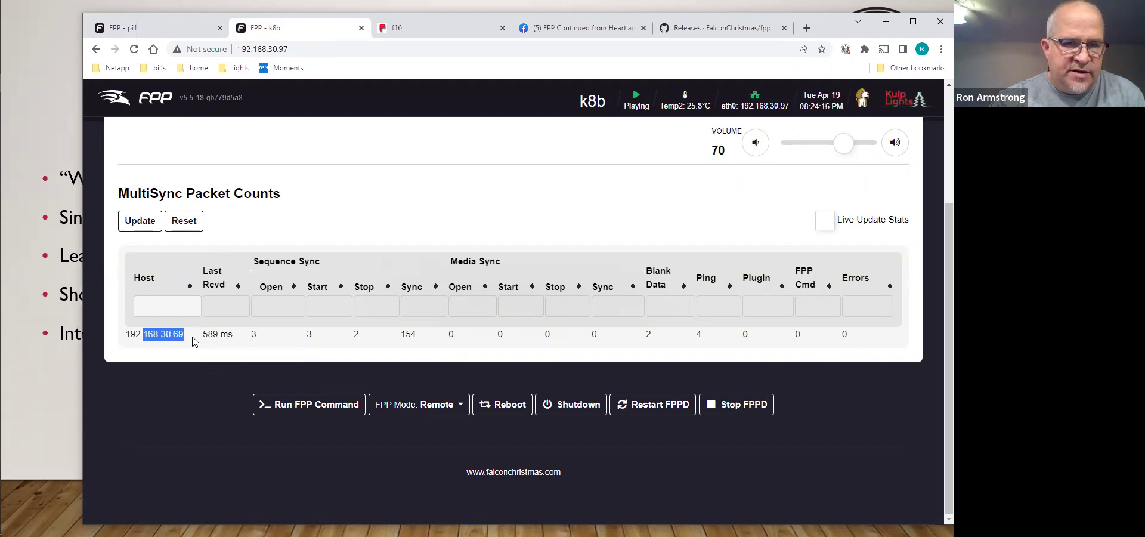
pyautogui.click(215, 345)
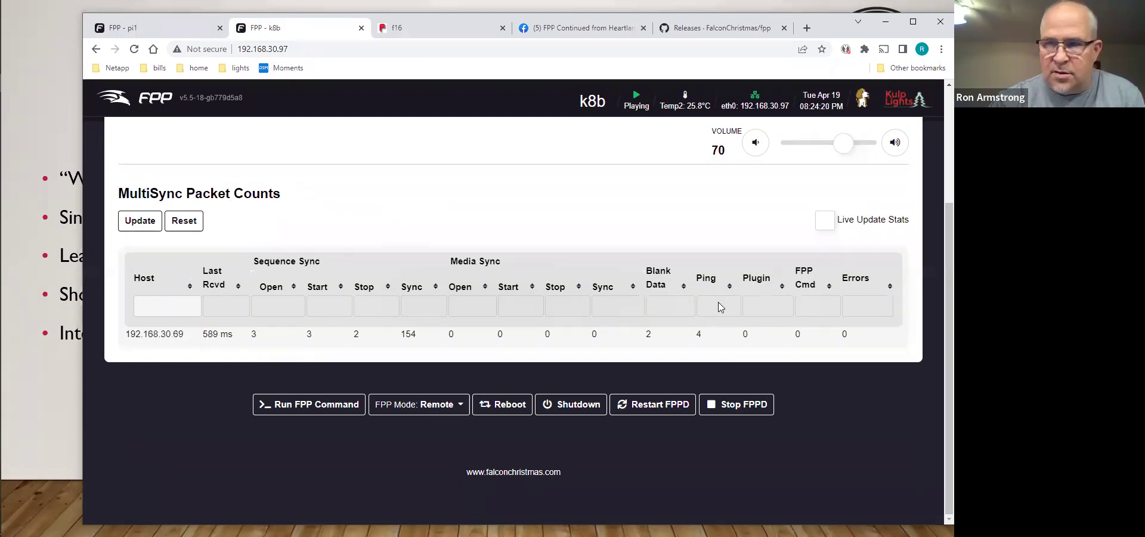
pyautogui.click(825, 220)
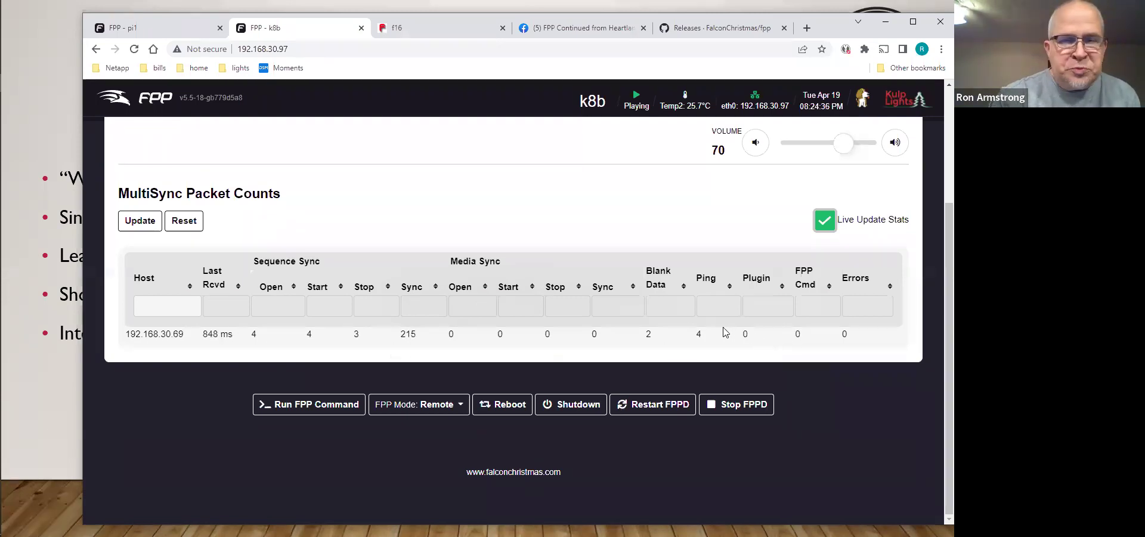
pyautogui.scroll(1, 594, 341)
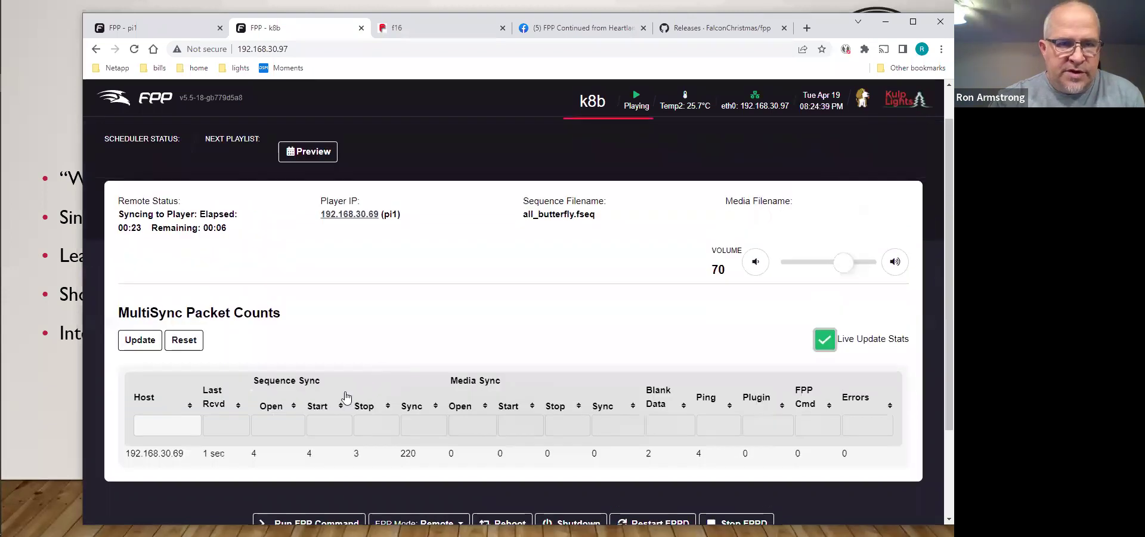
pyautogui.scroll(-1, 358, 379)
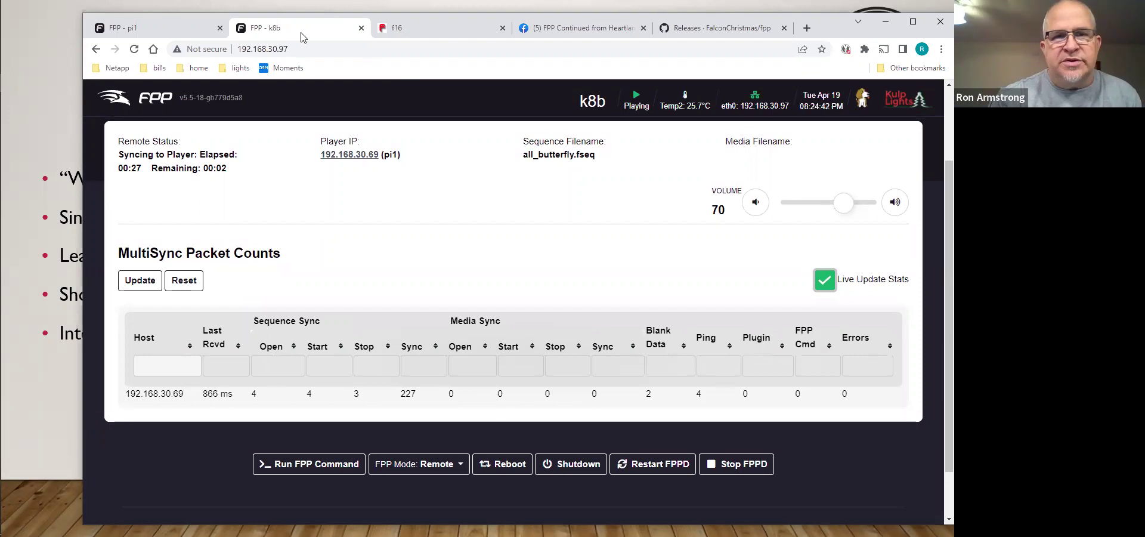
# - Return to pi1's FPP MultiSync page, then bring up the window switcher
pyautogui.click(156, 28)
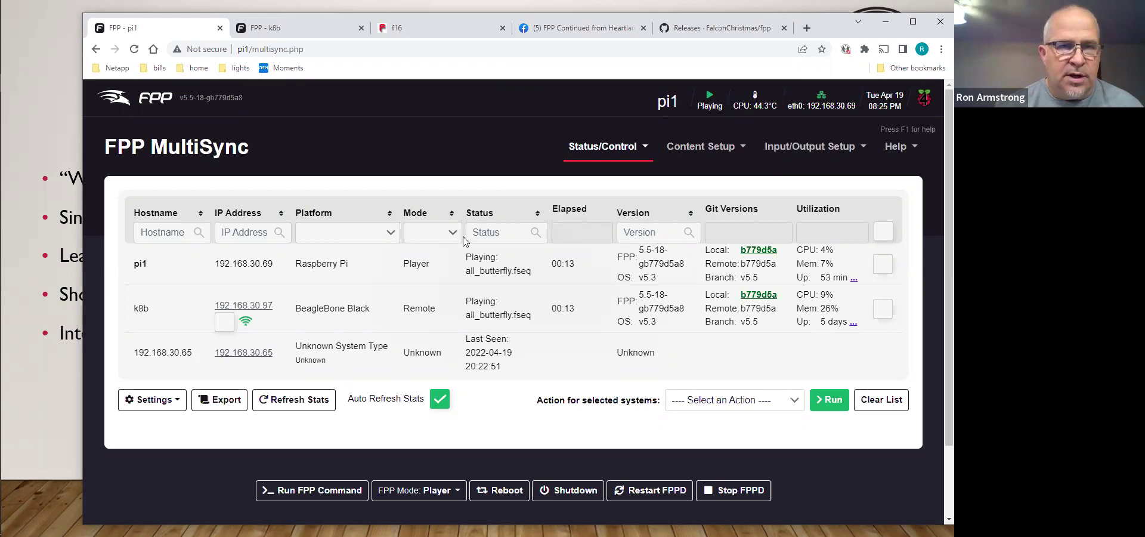
pyautogui.hotkey('alt', 'Tab')
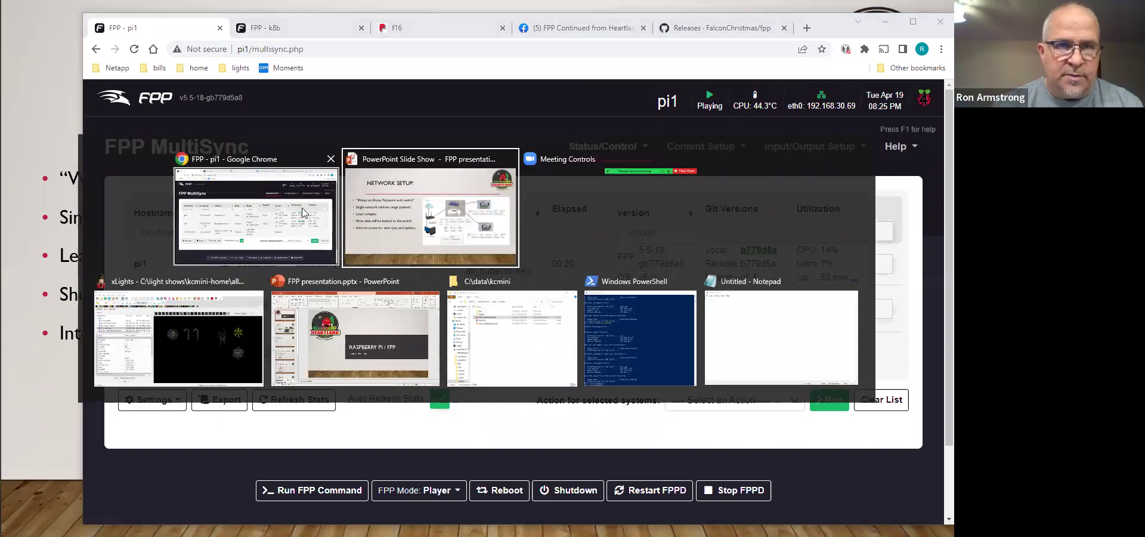
# - Highlight the Facebook event's multisync and proxy mode agenda items, then return to the NETWORK SETUP slideshow
pyautogui.click(316, 221)
pyautogui.click(552, 28)
pyautogui.click(416, 182)
pyautogui.moveTo(391, 182); pyautogui.dragTo(516, 185)
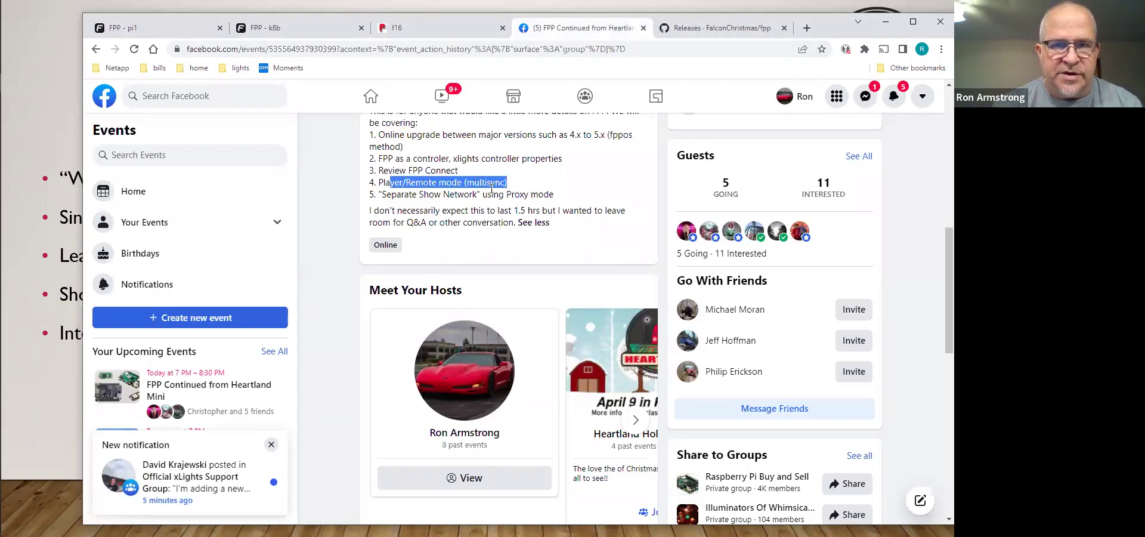
pyautogui.moveTo(383, 195); pyautogui.dragTo(565, 196)
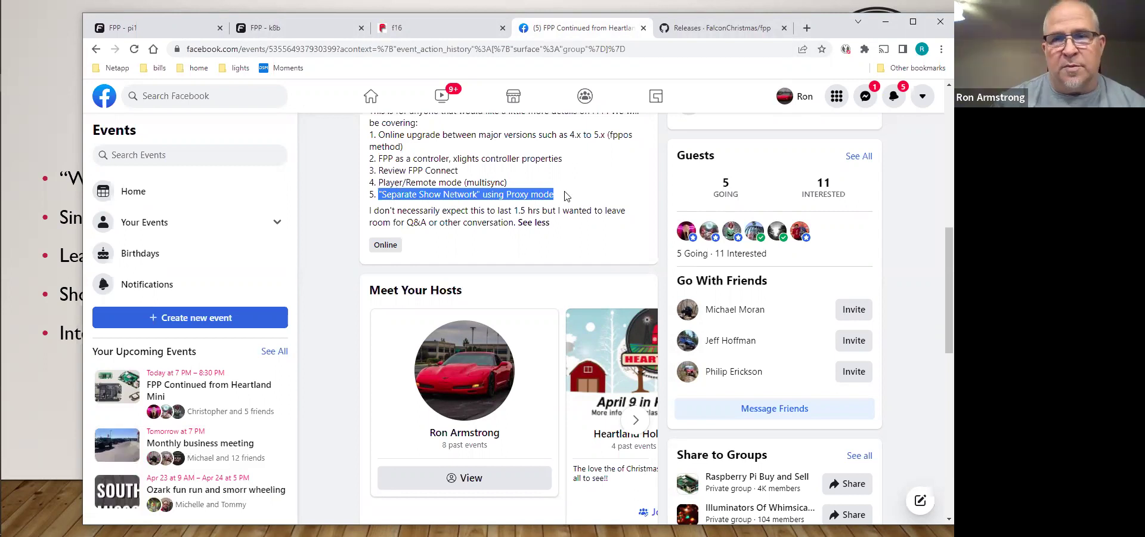
pyautogui.click(70, 140)
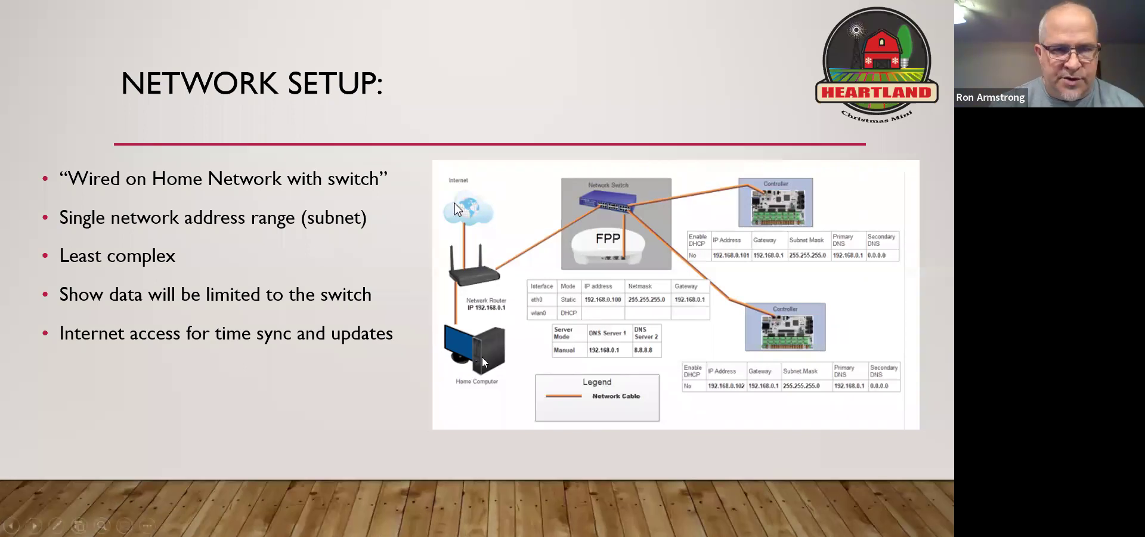
# - Run ipconfig in PowerShell to show the Ethernet address 192.168.30.110
pyautogui.hotkey('alt', 'Tab')
pyautogui.hotkey('alt', 'Tab')
pyautogui.hotkey('alt', 'Tab')
pyautogui.hotkey('alt', 'Tab')
pyautogui.hotkey('alt', 'Tab')
pyautogui.hotkey('alt', 'Tab')
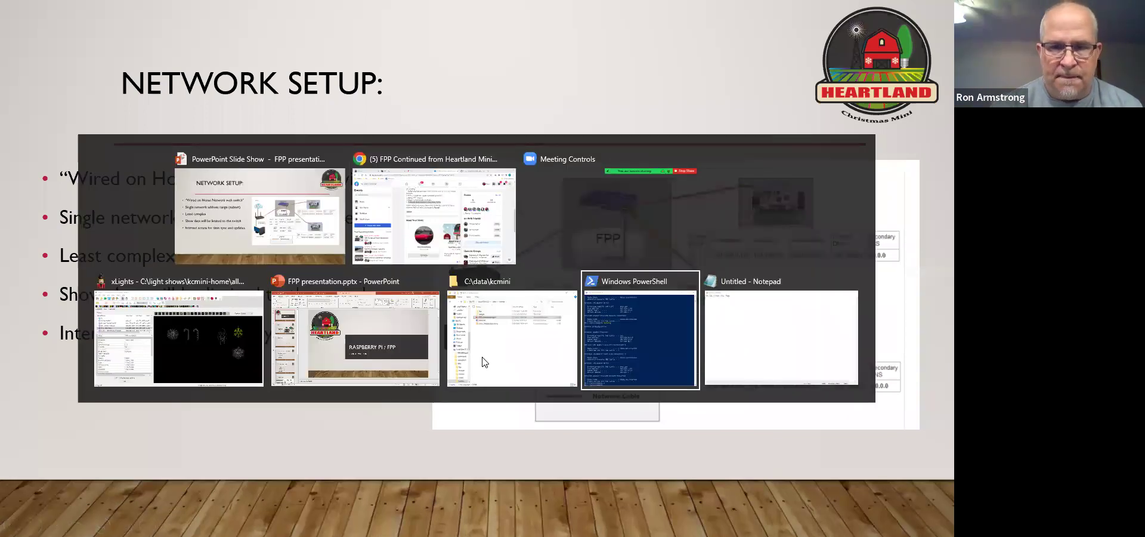
pyautogui.write('ipconf')
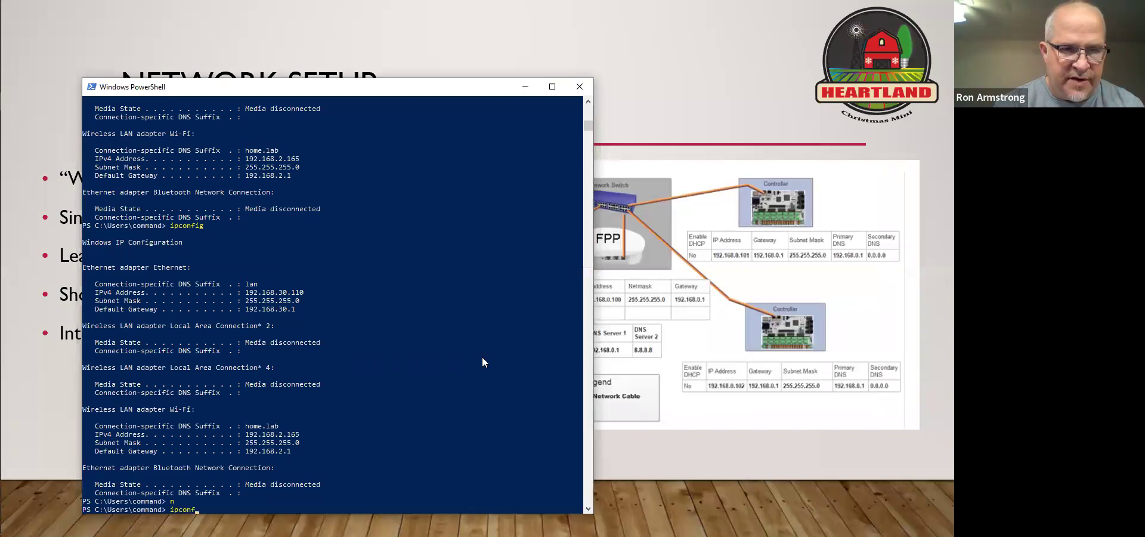
pyautogui.write('ig')
pyautogui.press('Return')
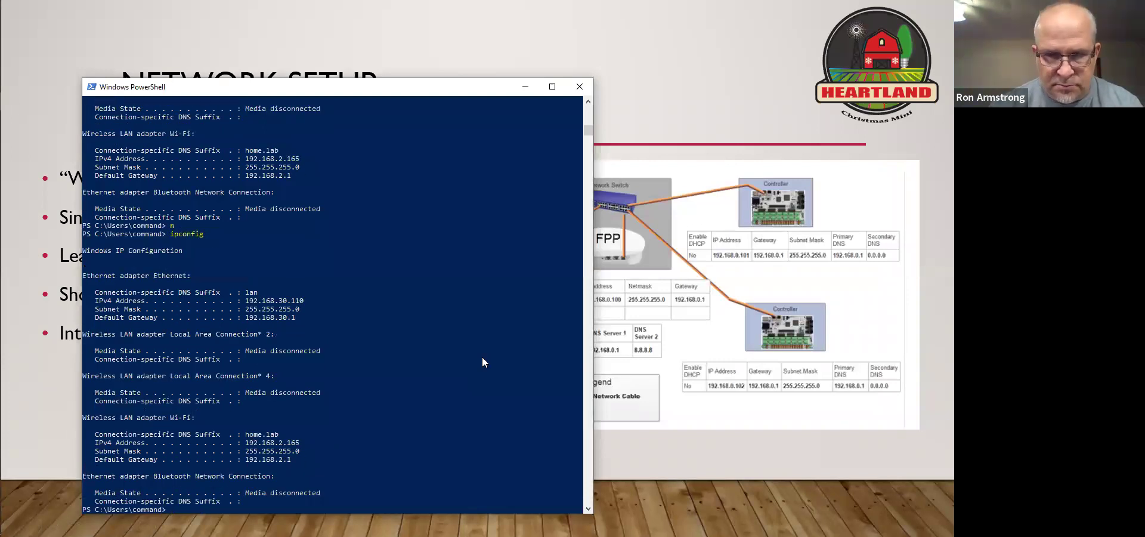
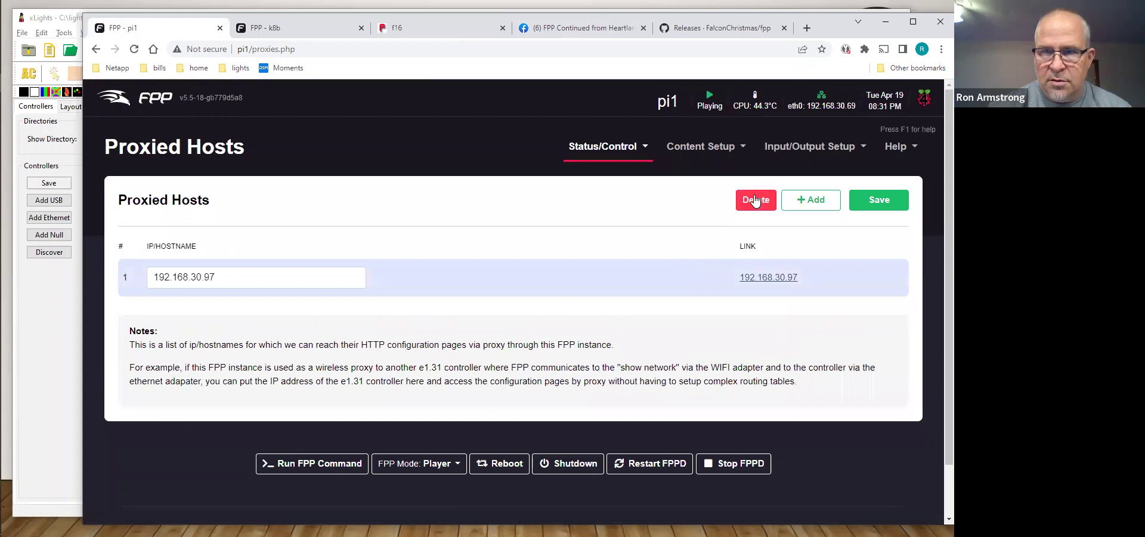
# - Delete the 192.168.30.97 proxy entry, save the empty list, open Interface Settings, then switch to xLights
pyautogui.click(879, 200)
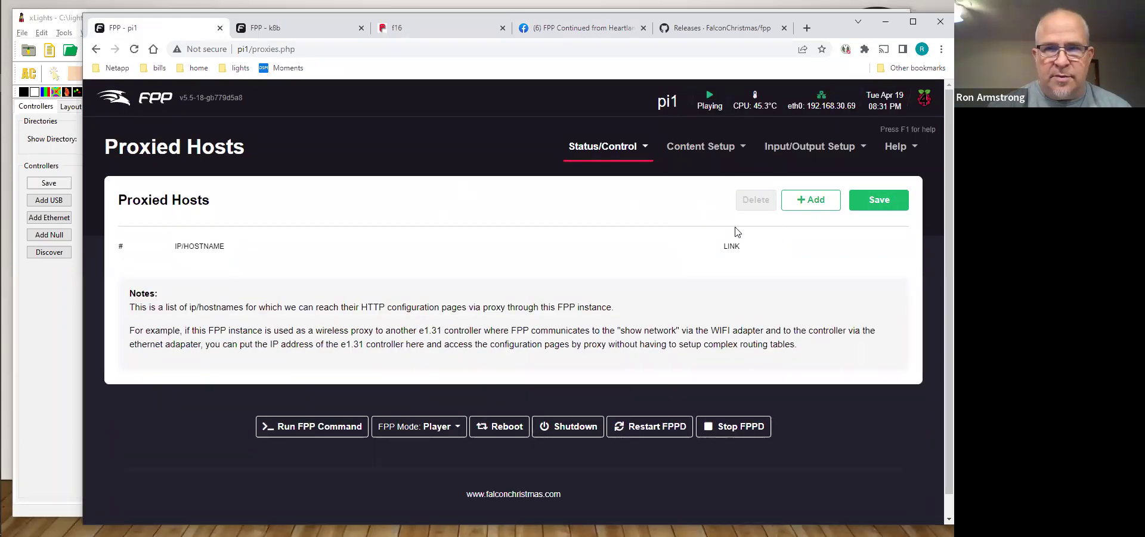
pyautogui.click(883, 200)
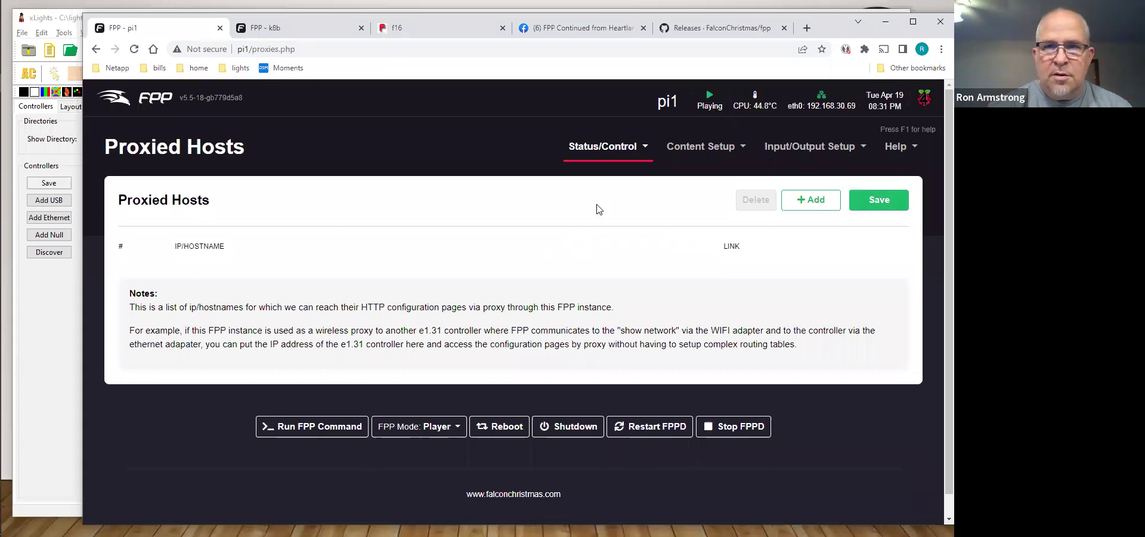
pyautogui.click(608, 149)
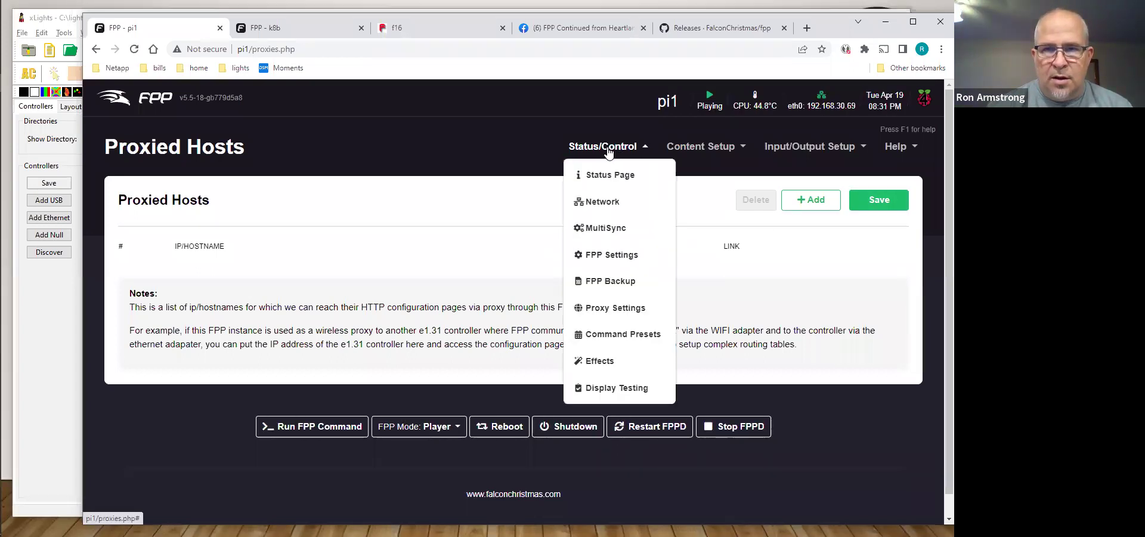
pyautogui.click(602, 202)
pyautogui.click(171, 205)
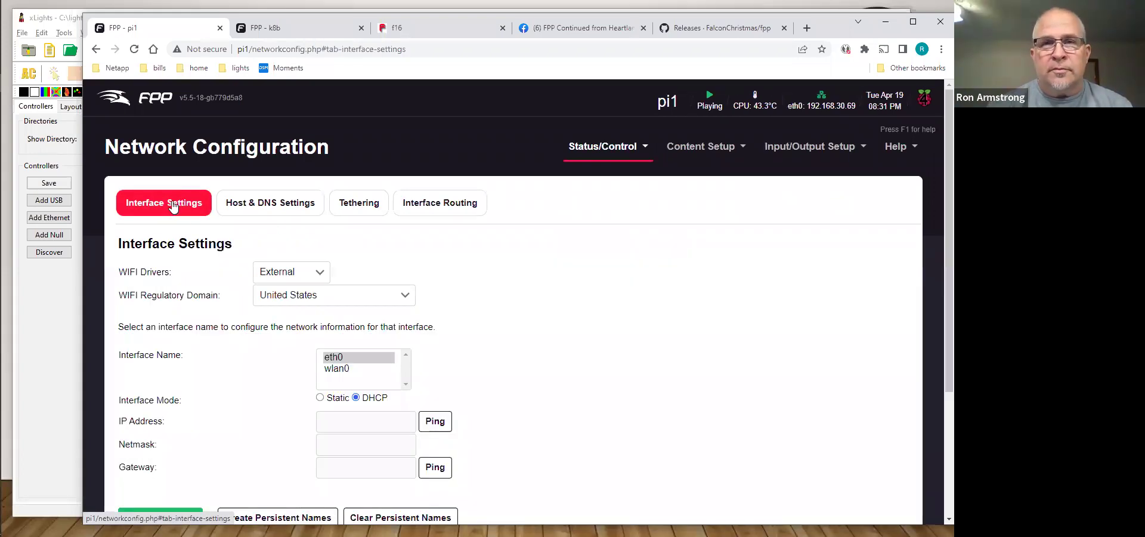
pyautogui.hotkey('alt', 'Tab')
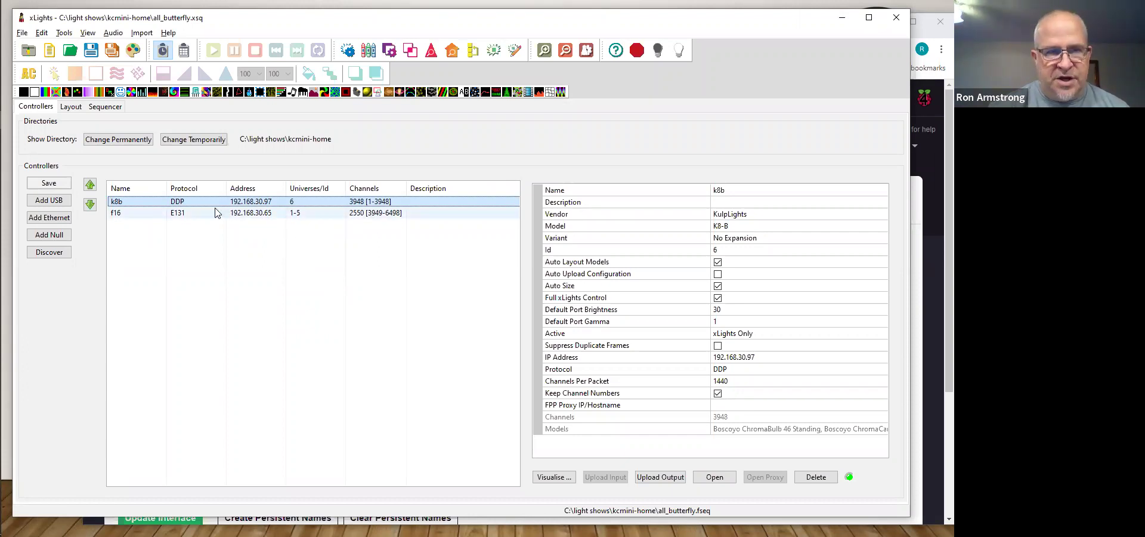
# - Check the k8b IP and the f16 IP (192.168.30.65) in xLights, then return to FPP
pyautogui.click(737, 358)
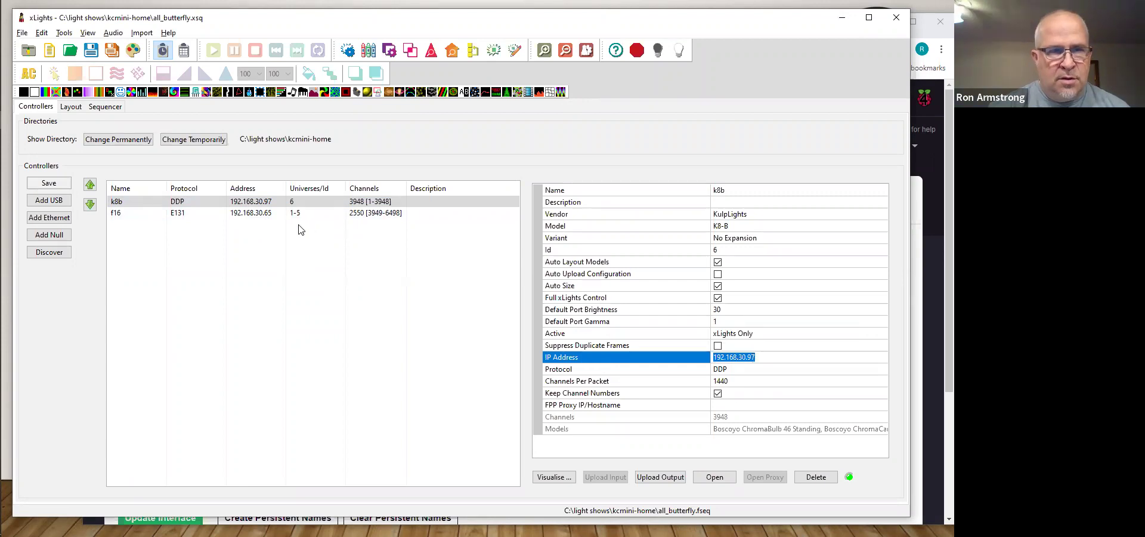
pyautogui.click(281, 213)
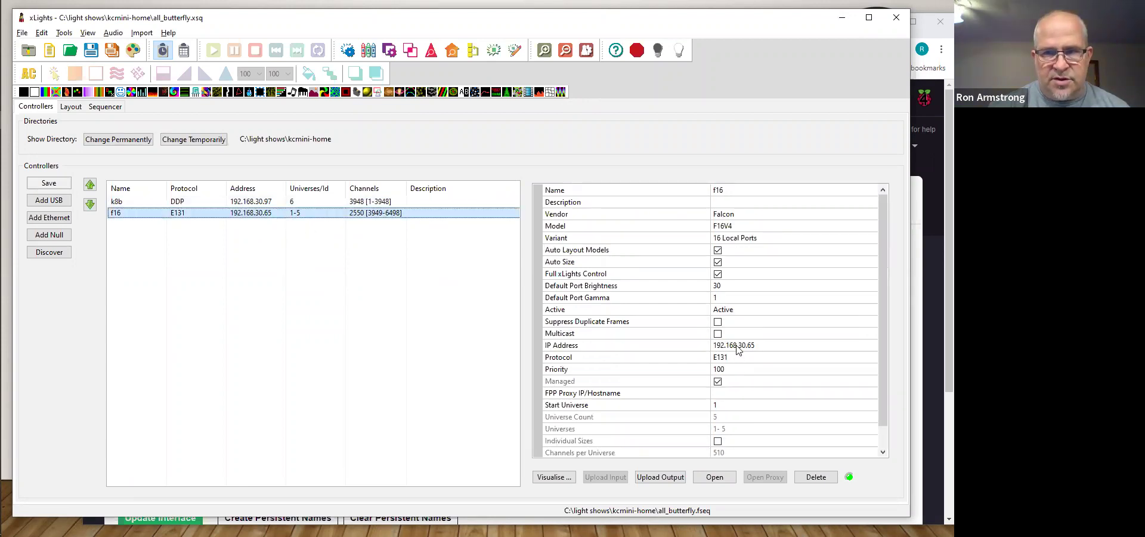
pyautogui.click(777, 344)
pyautogui.click(778, 345)
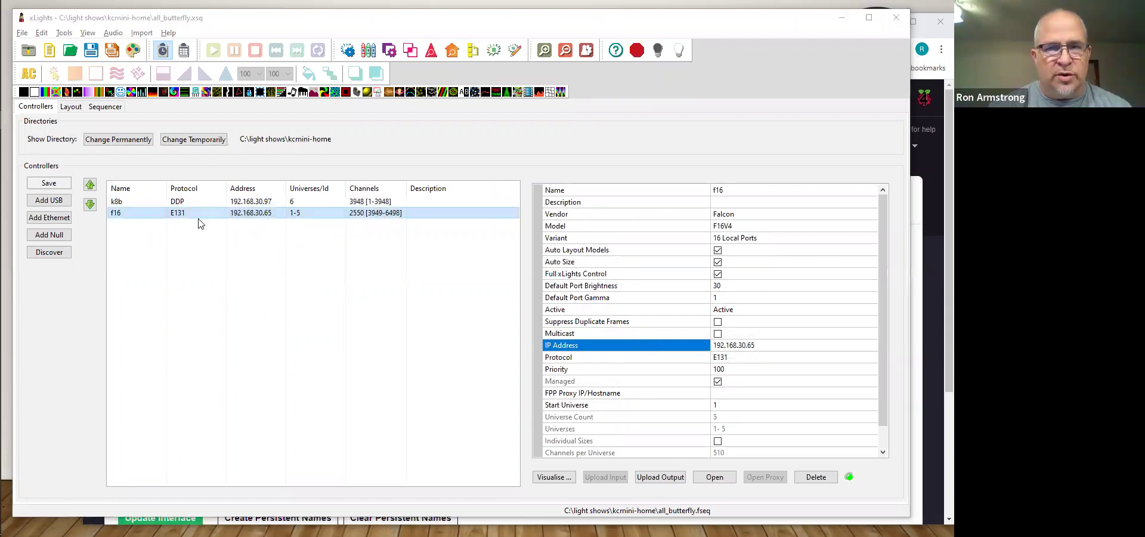
pyautogui.hotkey('alt', 'Tab')
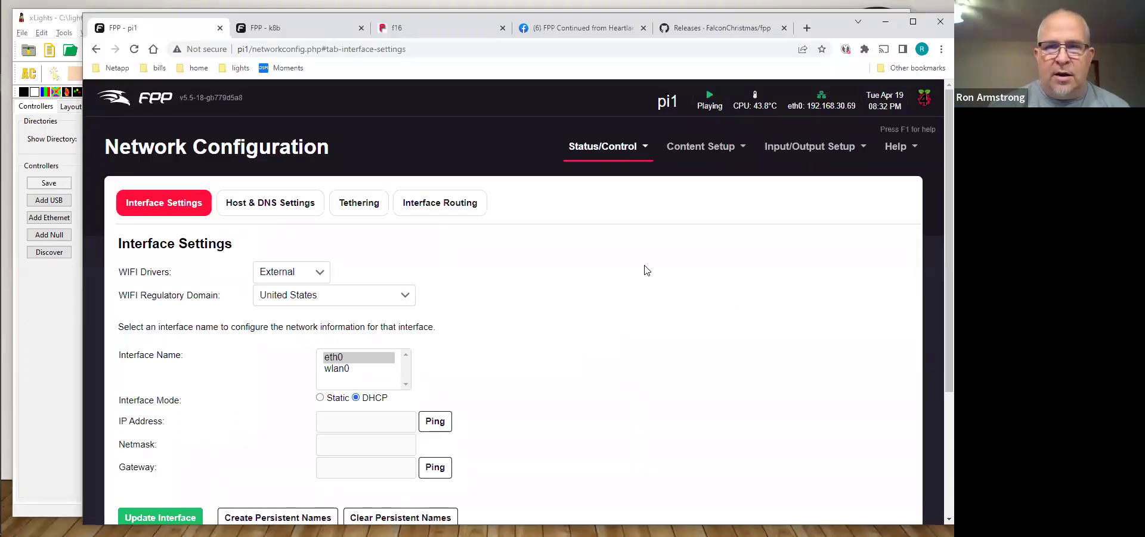
# - Open FPP's network Interface Settings and select wlan0, currently on DHCP with empty wireless fields
pyautogui.click(609, 154)
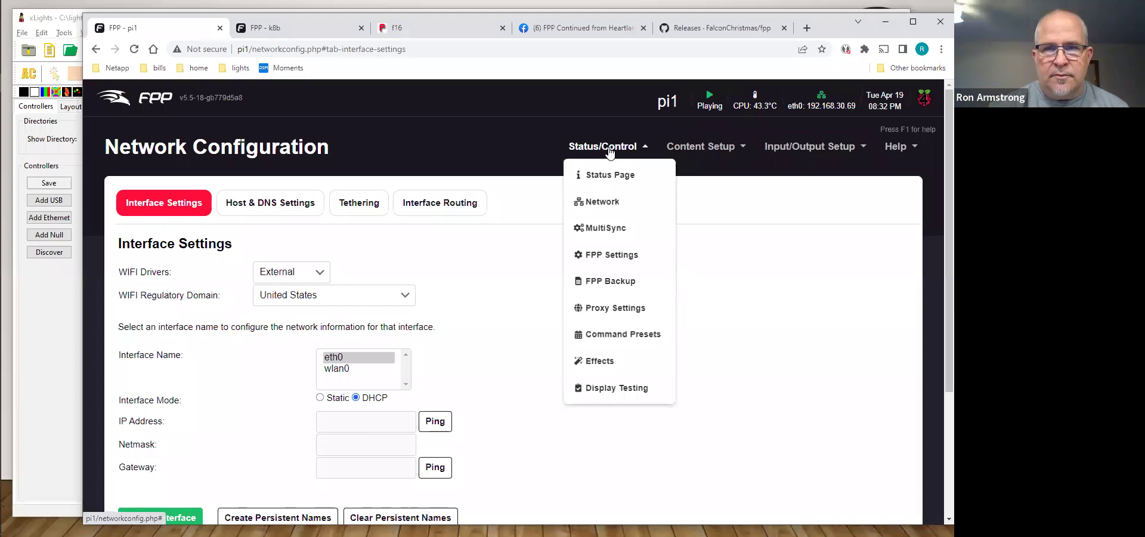
pyautogui.click(601, 201)
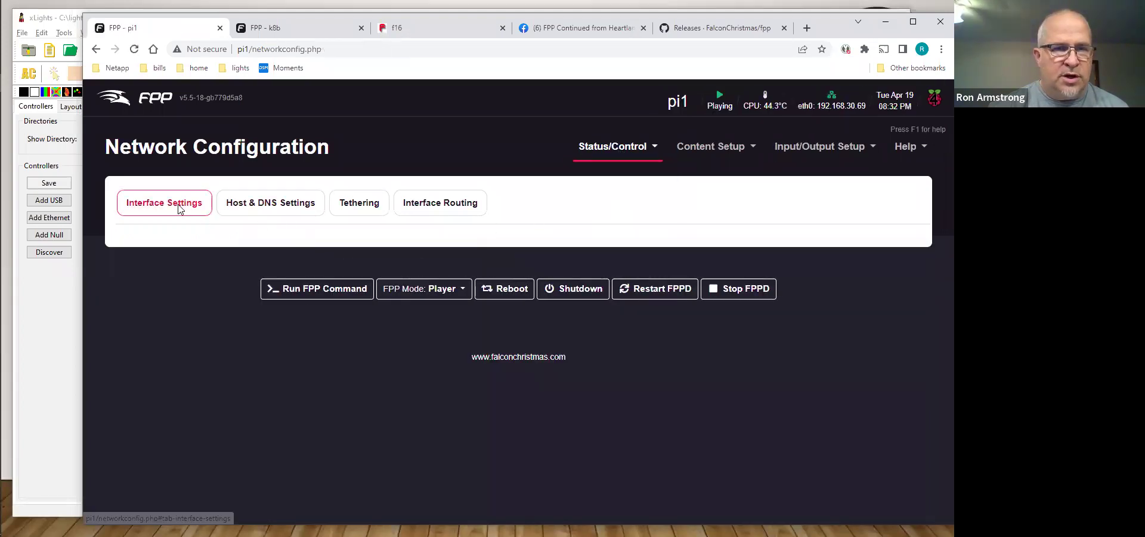
pyautogui.click(178, 208)
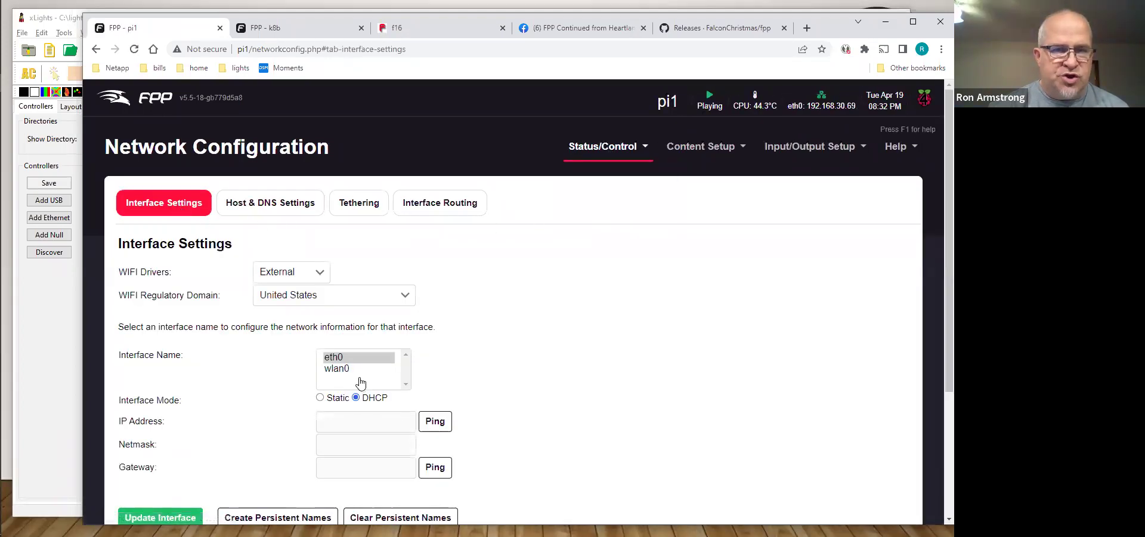
pyautogui.click(340, 369)
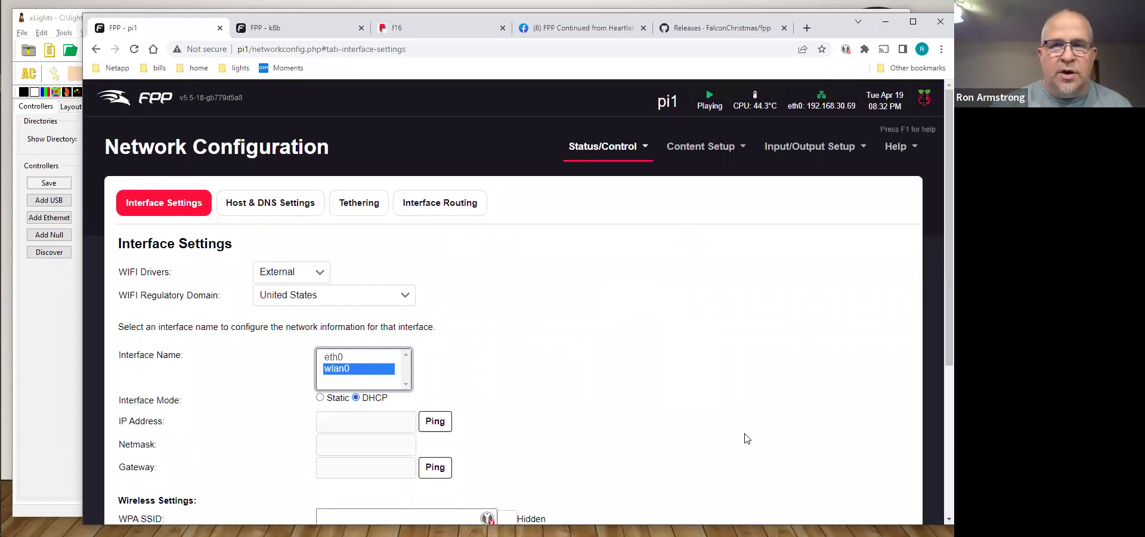
pyautogui.moveTo(712, 101)
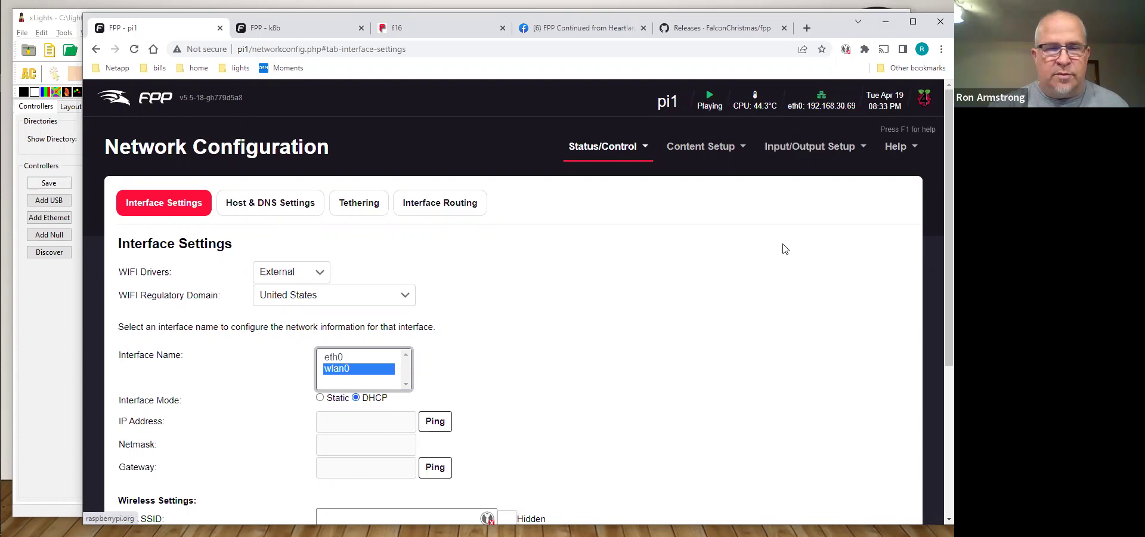
pyautogui.scroll(-2, 529, 383)
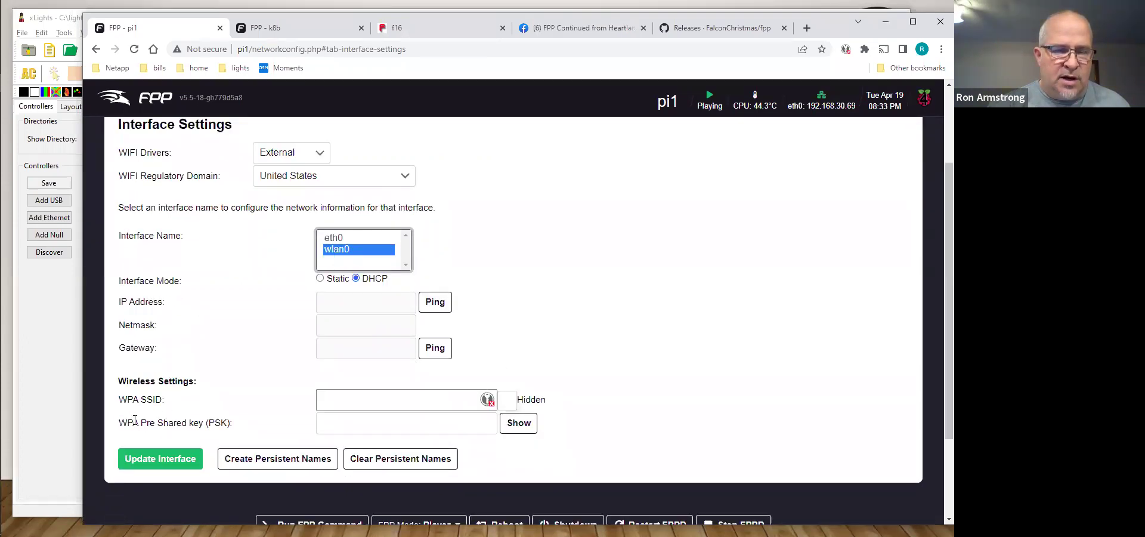
# - Set the wlan0 WPA SSID to home_show from the saved-network suggestions
pyautogui.click(356, 401)
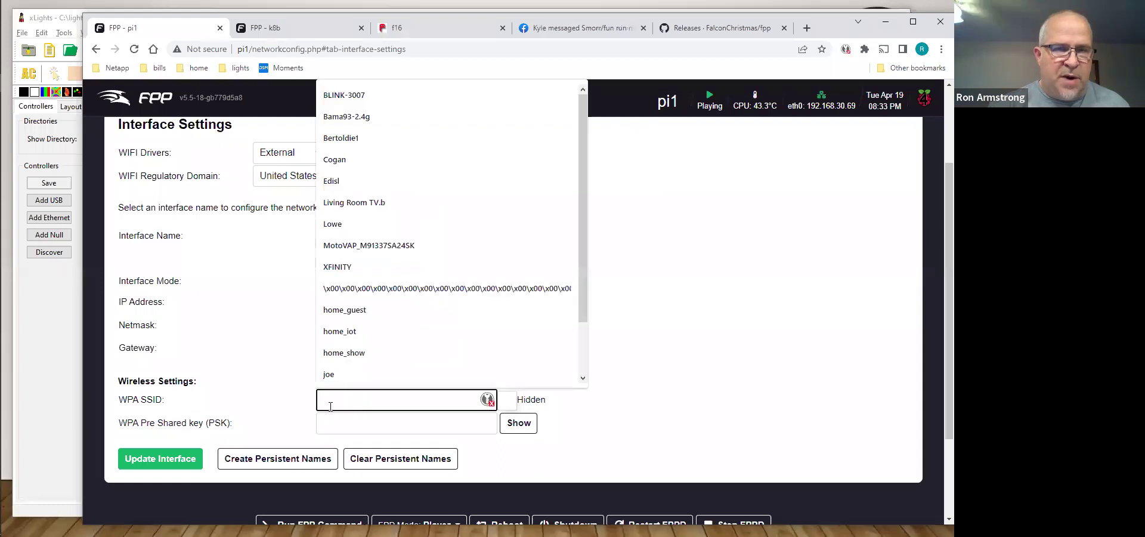
pyautogui.scroll(-1, 414, 296)
pyautogui.scroll(1, 410, 292)
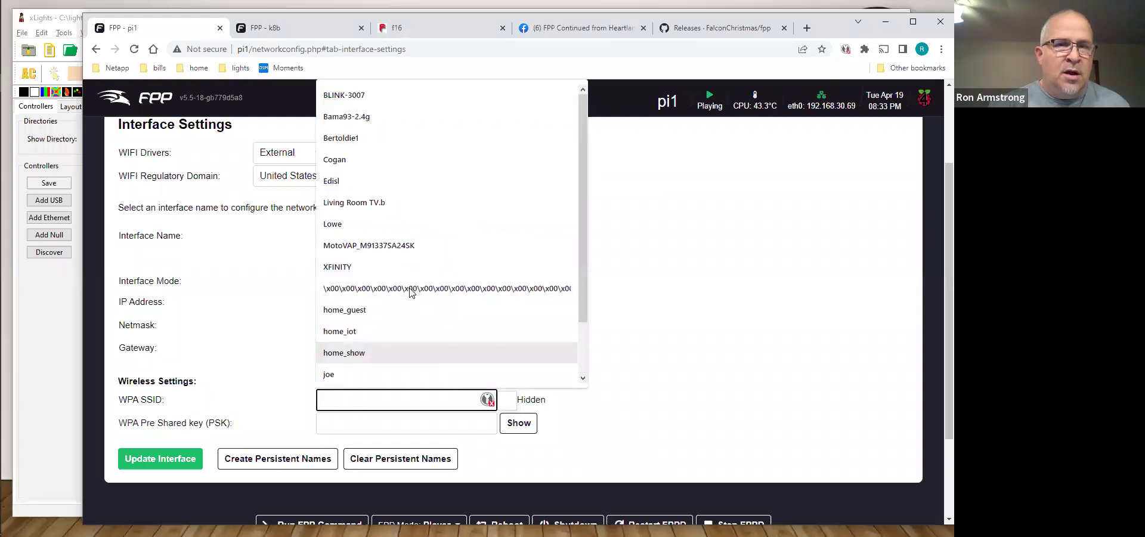
pyautogui.scroll(-1, 409, 301)
pyautogui.scroll(1, 408, 316)
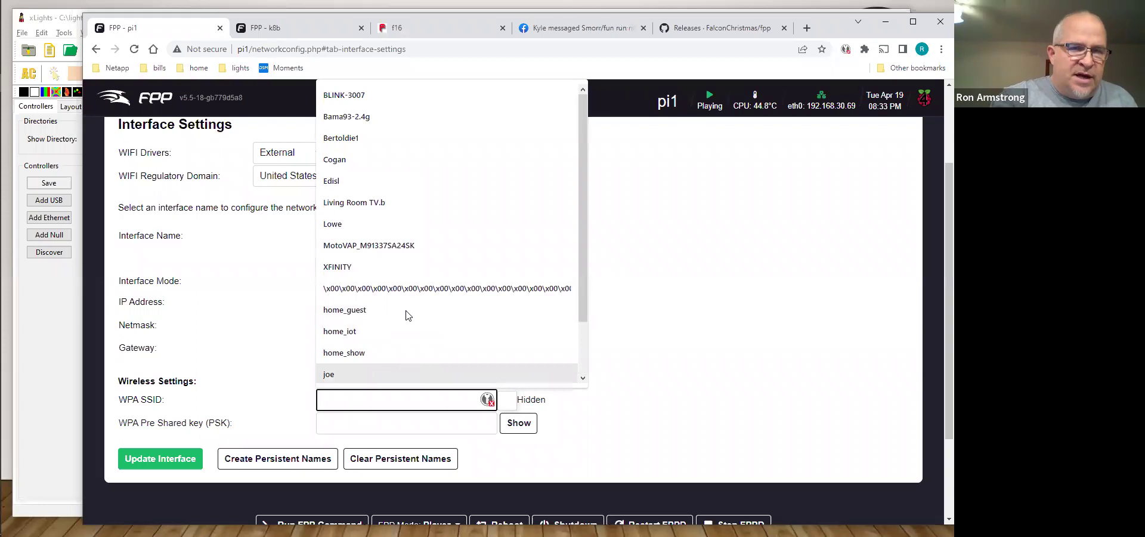
pyautogui.scroll(-1, 406, 315)
pyautogui.scroll(1, 410, 318)
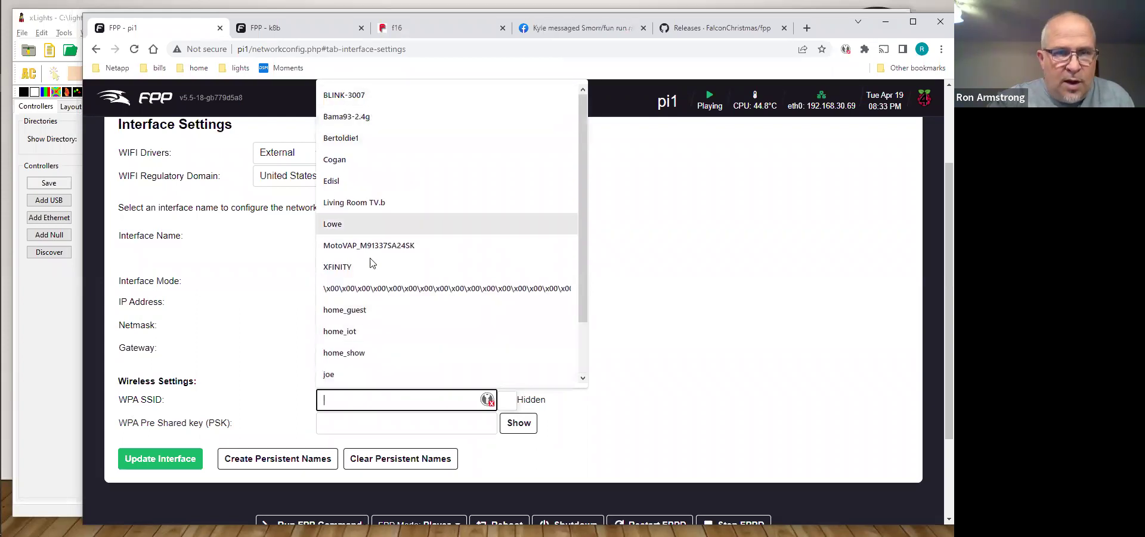
pyautogui.scroll(-1, 442, 246)
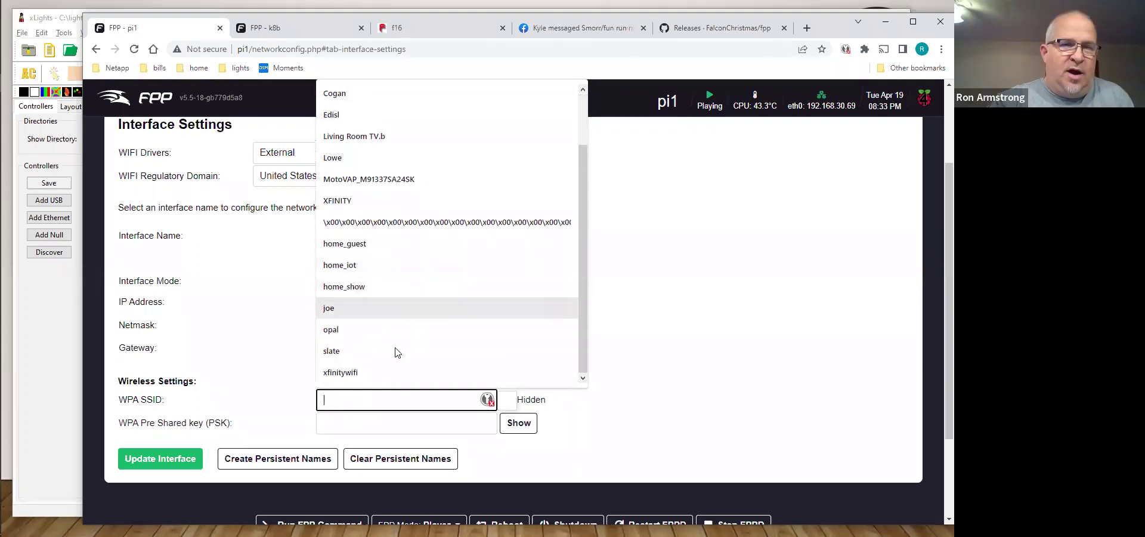
pyautogui.scroll(1, 378, 307)
pyautogui.scroll(-1, 386, 307)
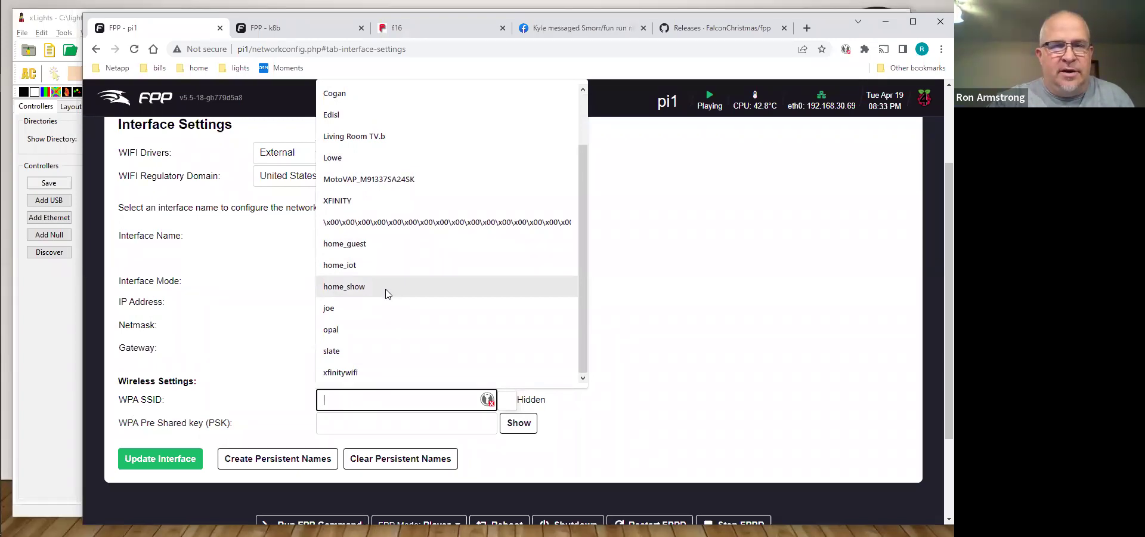
pyautogui.click(386, 294)
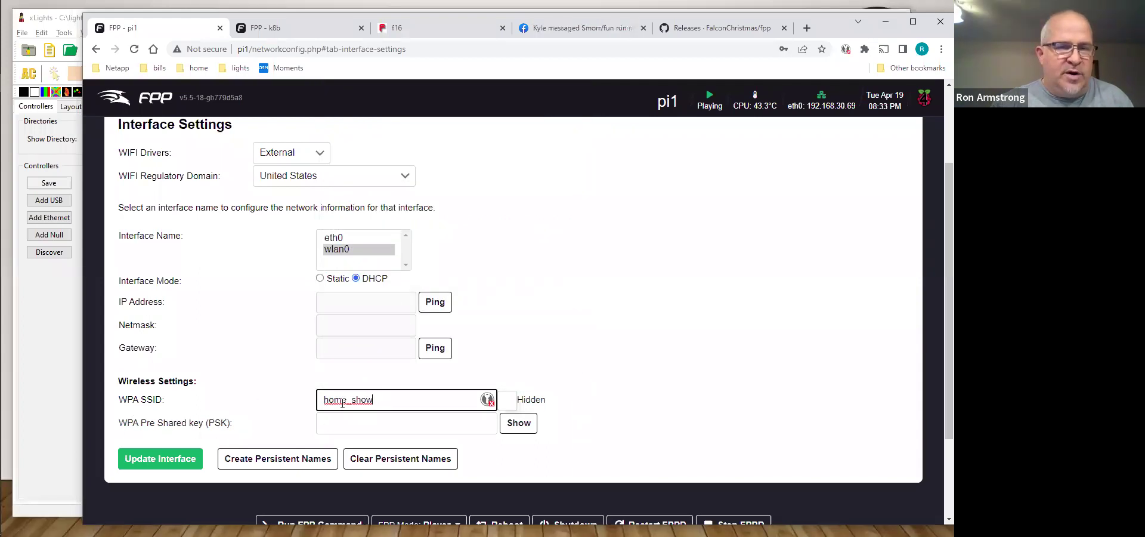
# - Enter the Wi-Fi pre-shared key and toggle Show/Hide to verify it
pyautogui.scroll(-2, 388, 357)
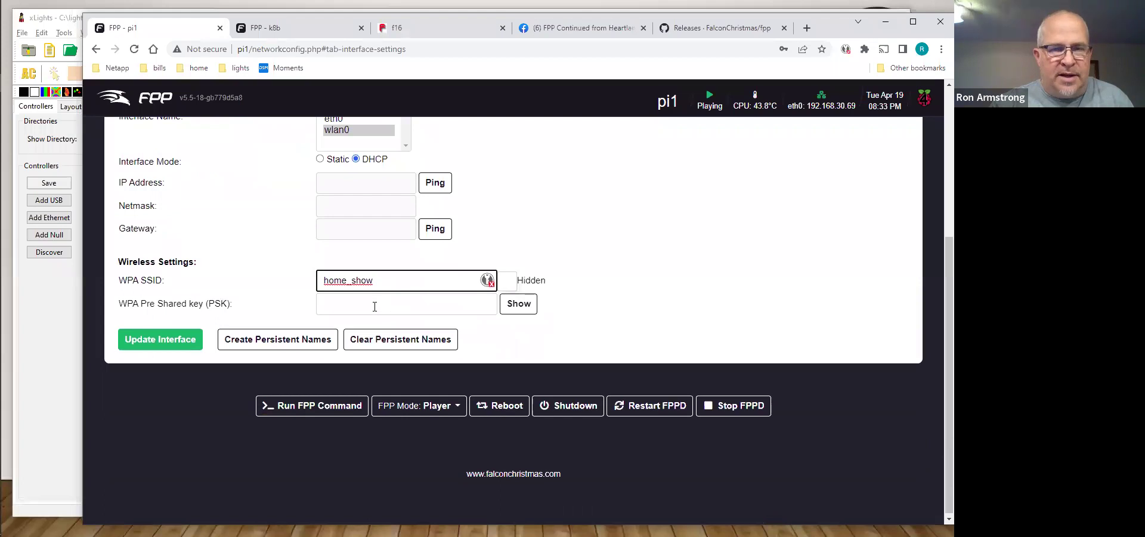
pyautogui.click(374, 307)
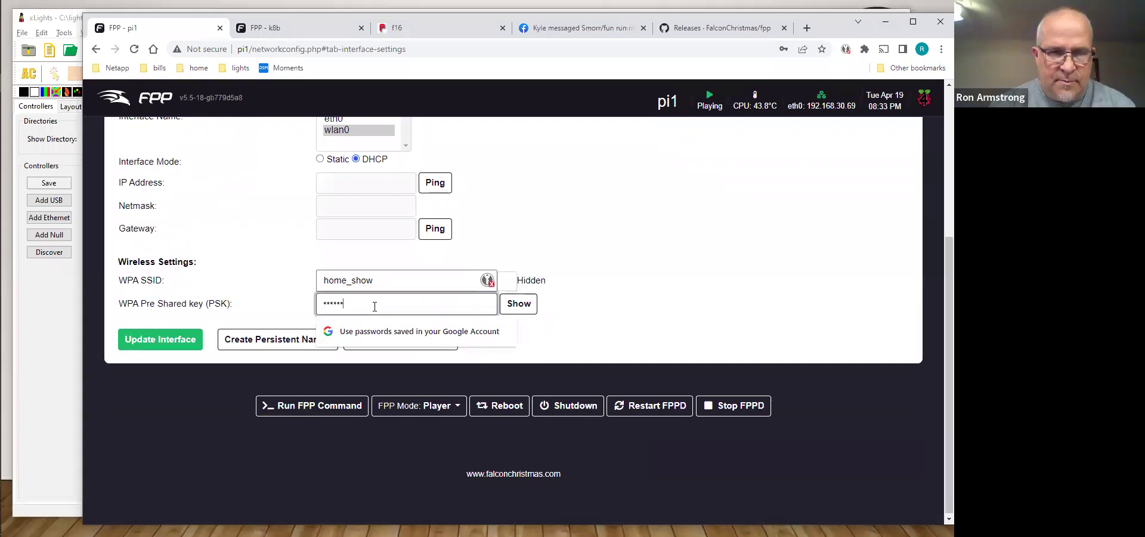
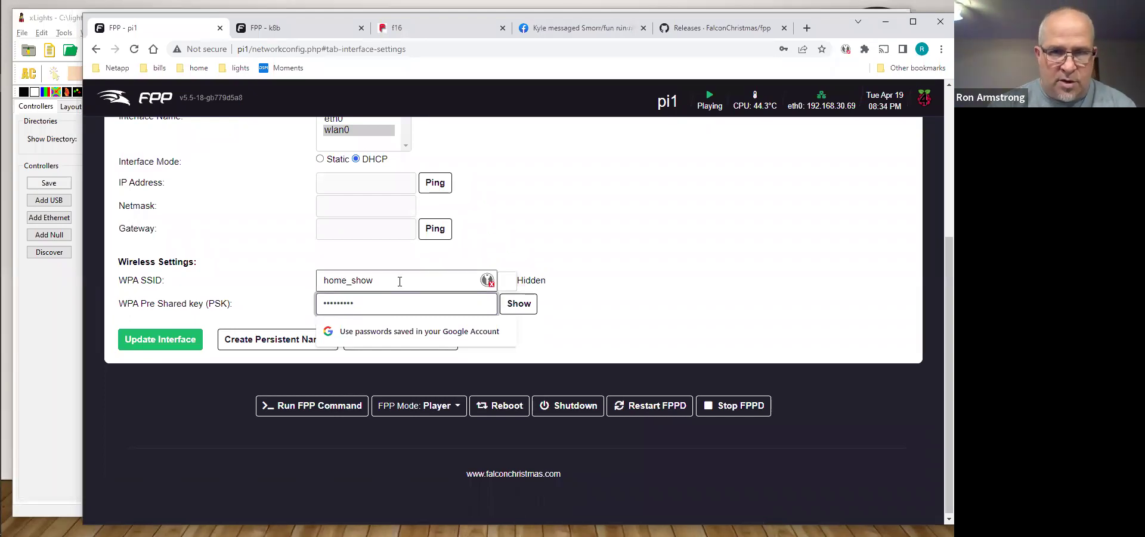
pyautogui.click(518, 304)
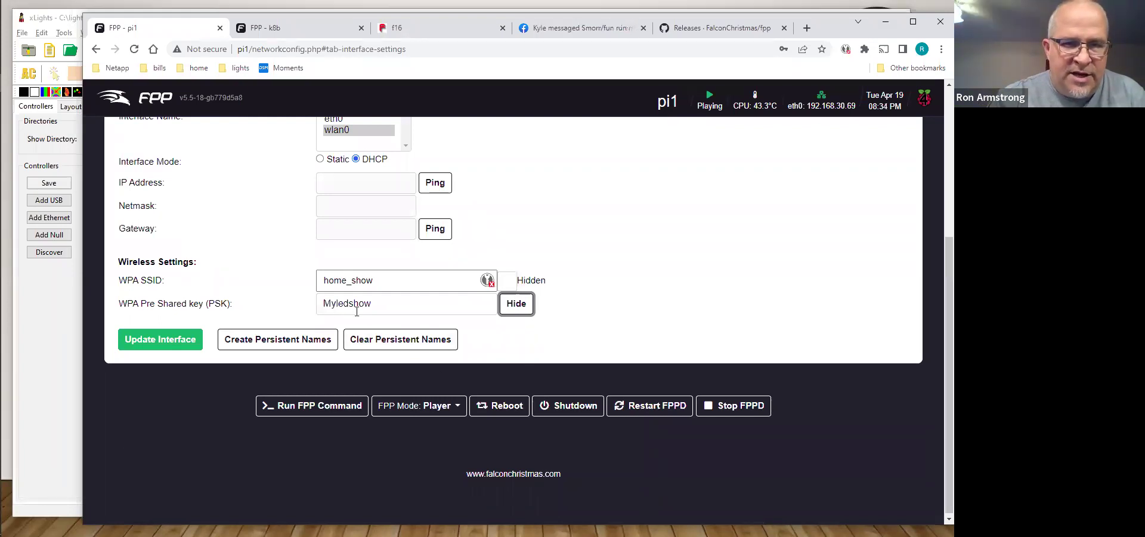
pyautogui.moveTo(387, 302); pyautogui.dragTo(226, 313)
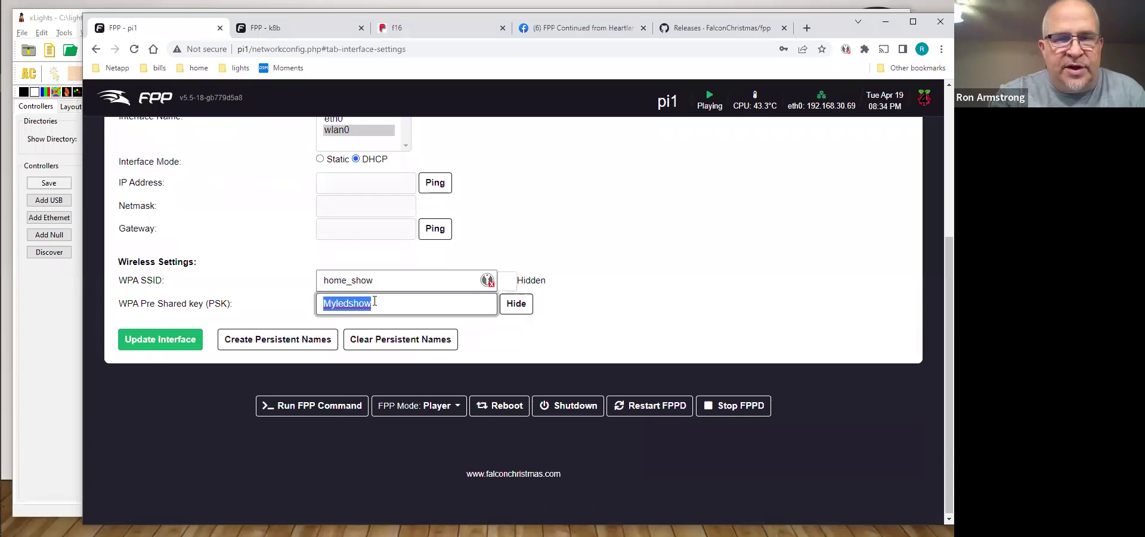
pyautogui.click(517, 312)
pyautogui.click(516, 313)
pyautogui.click(516, 313)
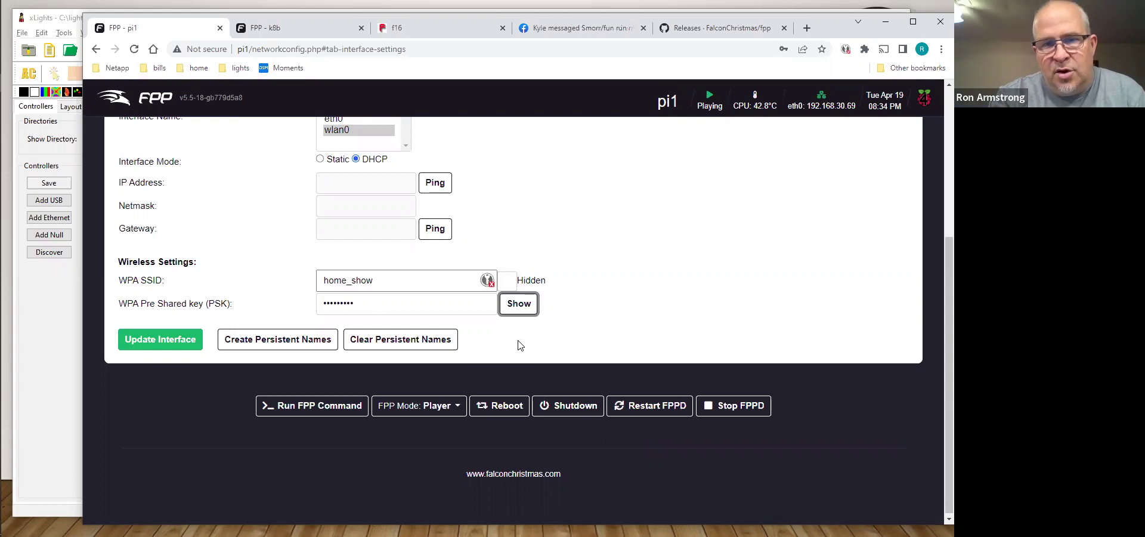
pyautogui.click(518, 312)
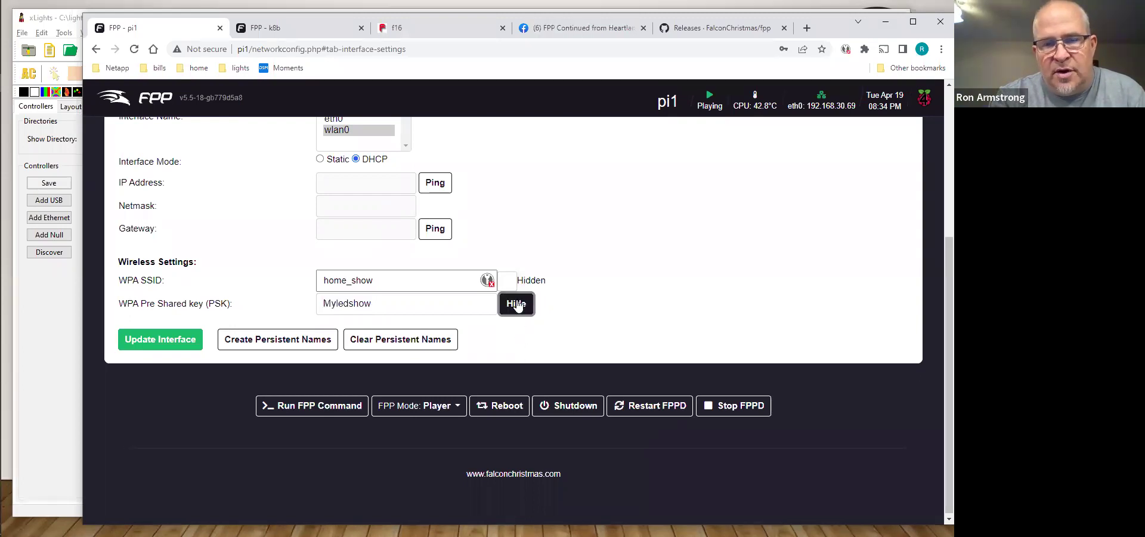
pyautogui.click(519, 304)
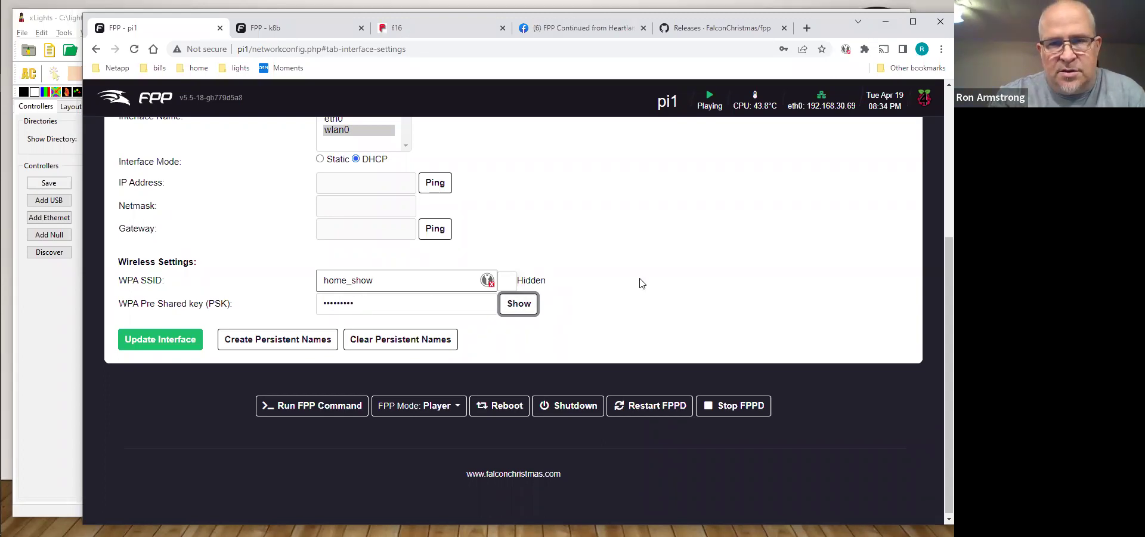
pyautogui.scroll(2, 666, 273)
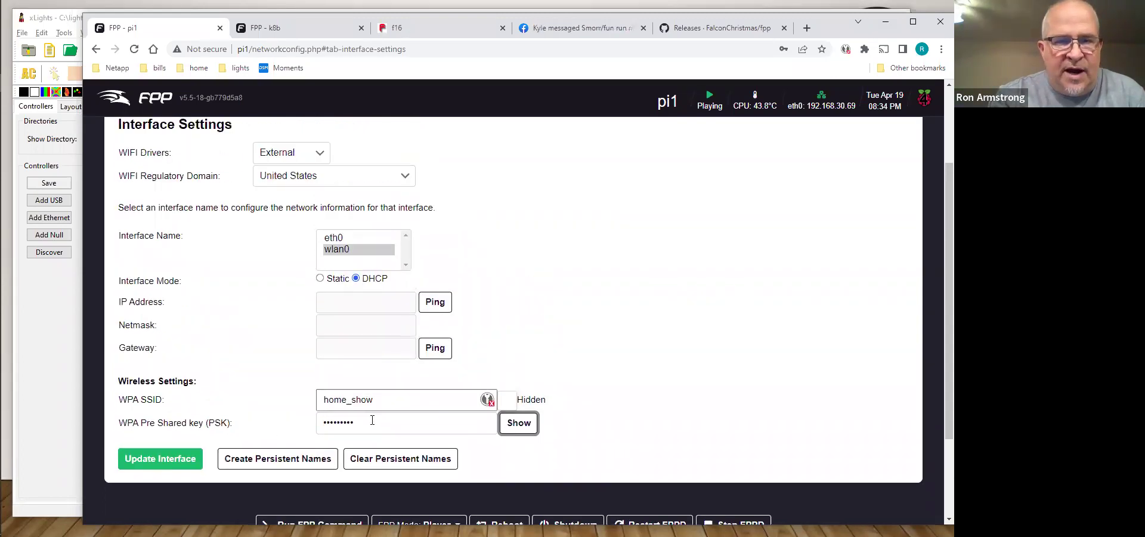
# - Save the wlan0 home_show settings with Update Interface and request a network restart
pyautogui.click(158, 460)
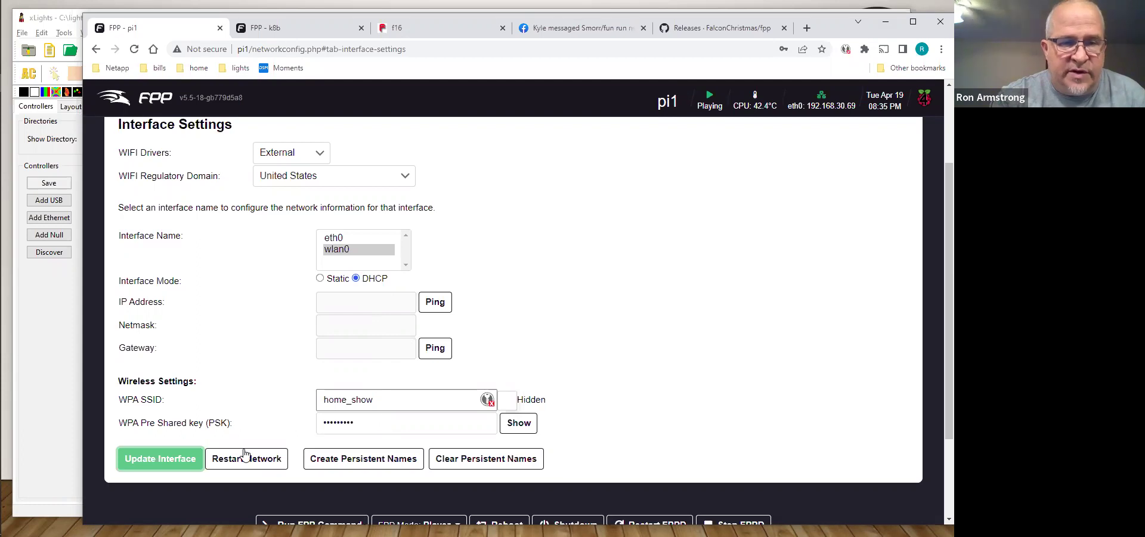
pyautogui.click(157, 463)
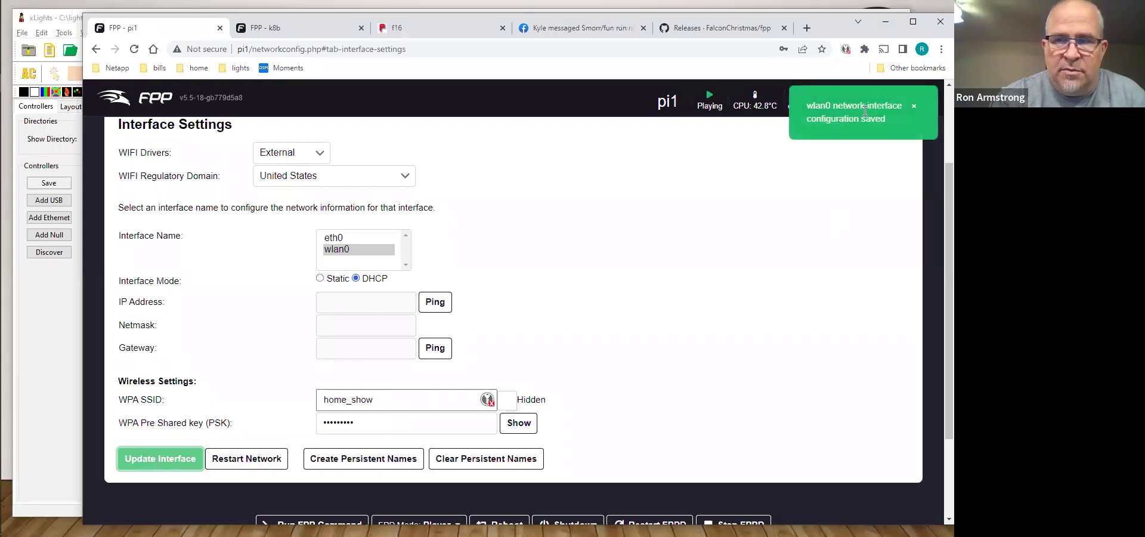
pyautogui.click(259, 468)
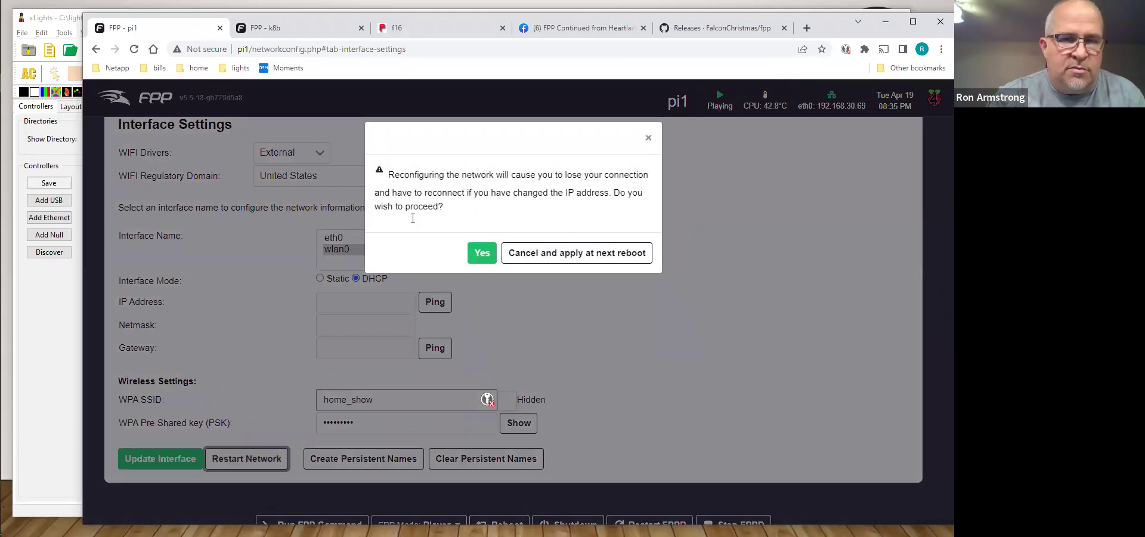
# - Confirm the network restart so wlan0 comes up at 192.168.4.171
pyautogui.click(477, 257)
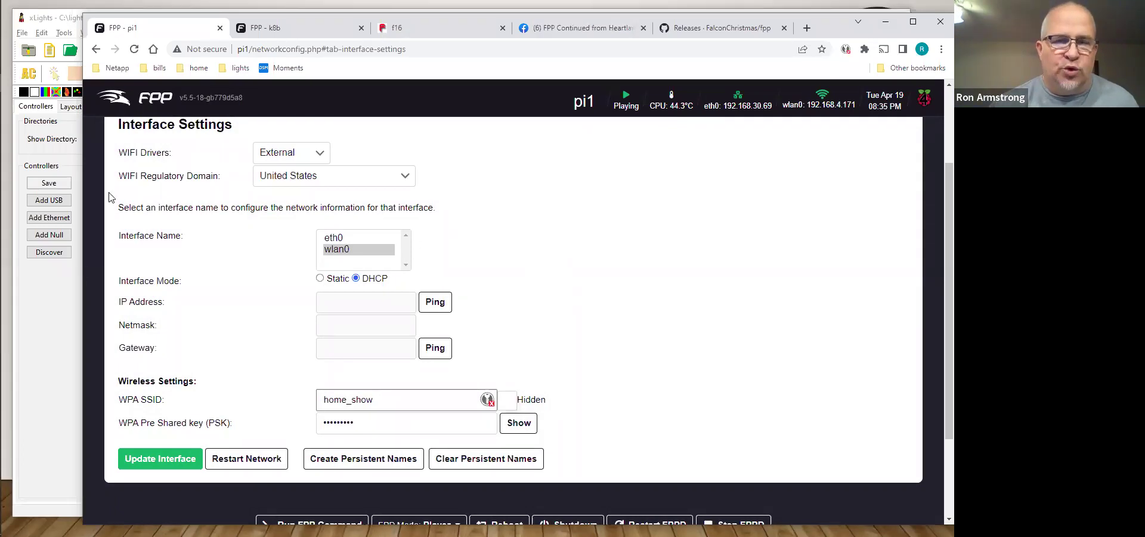
pyautogui.scroll(-2, 467, 441)
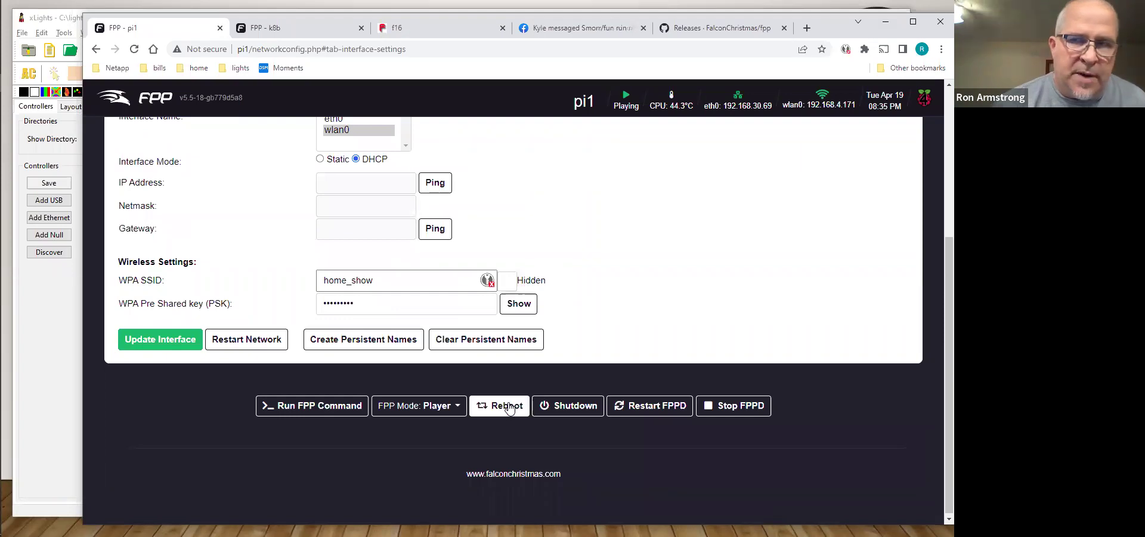
pyautogui.scroll(2, 698, 329)
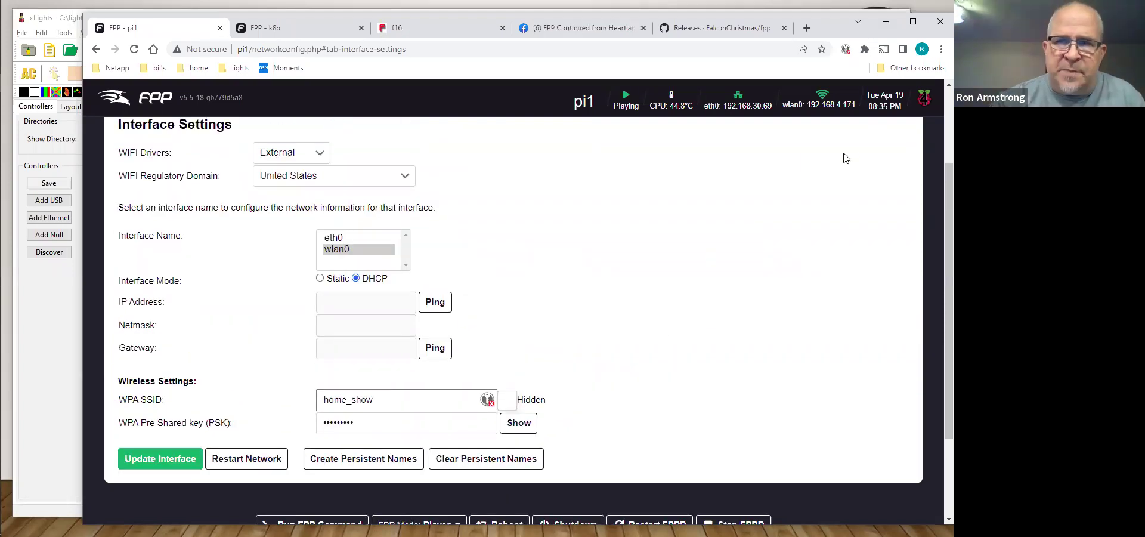
pyautogui.moveTo(815, 100)
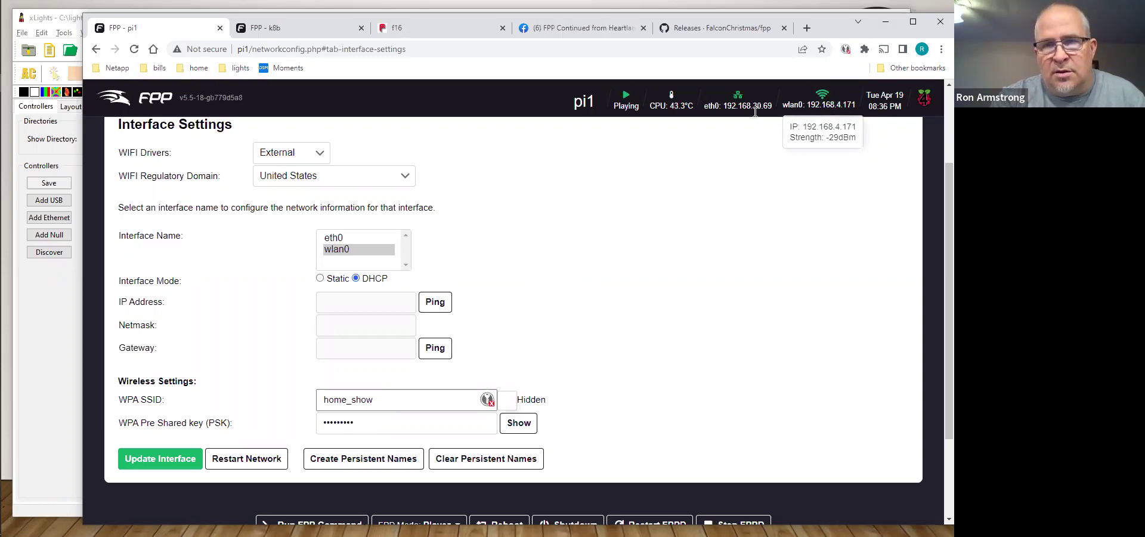
pyautogui.moveTo(746, 103)
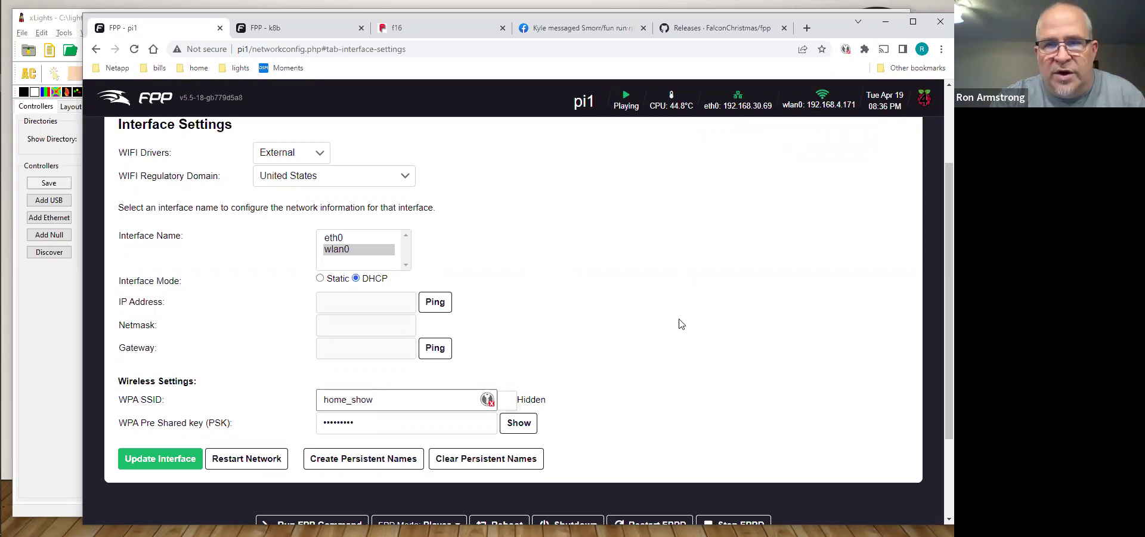
pyautogui.scroll(-1, 668, 310)
pyautogui.scroll(2, 644, 302)
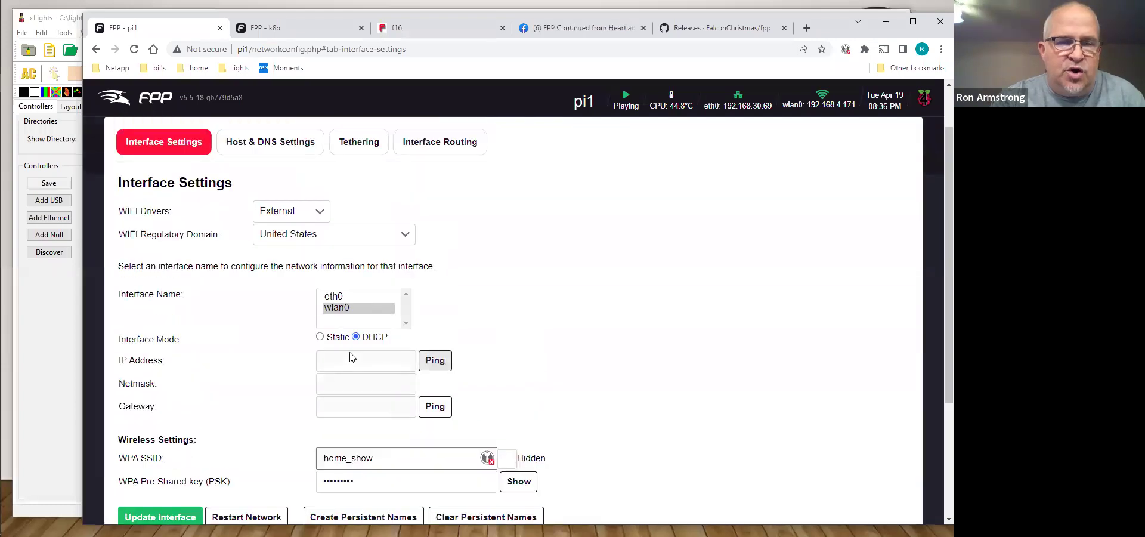
pyautogui.click(320, 337)
pyautogui.click(331, 366)
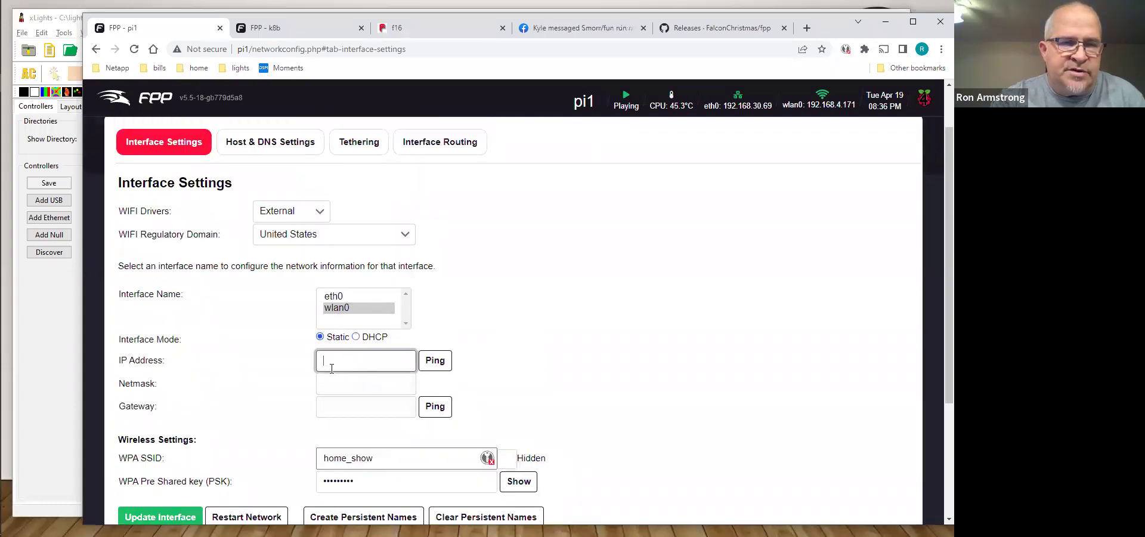
pyautogui.scroll(-2, 342, 364)
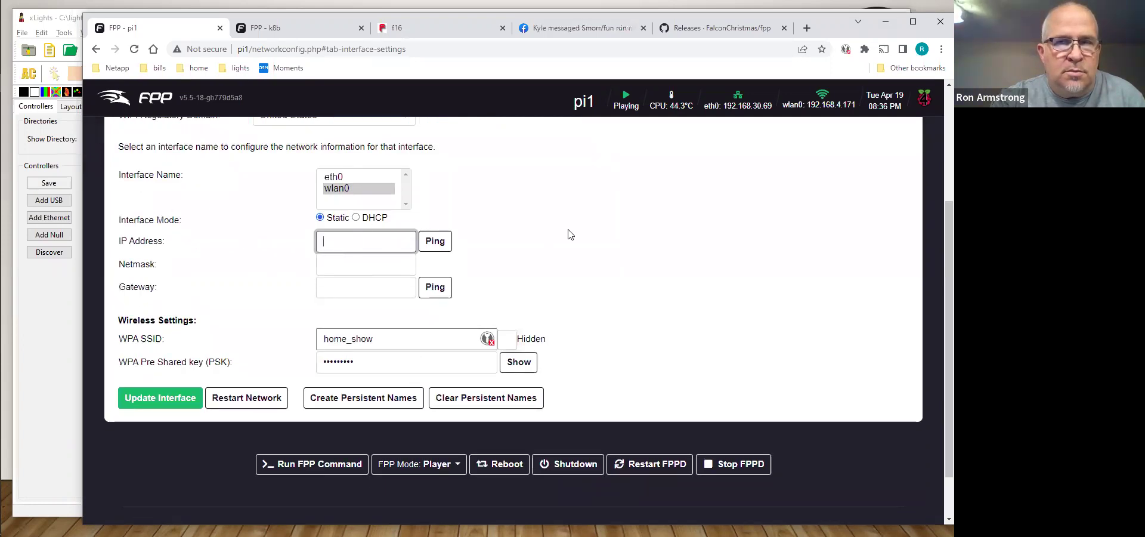
pyautogui.scroll(2, 564, 238)
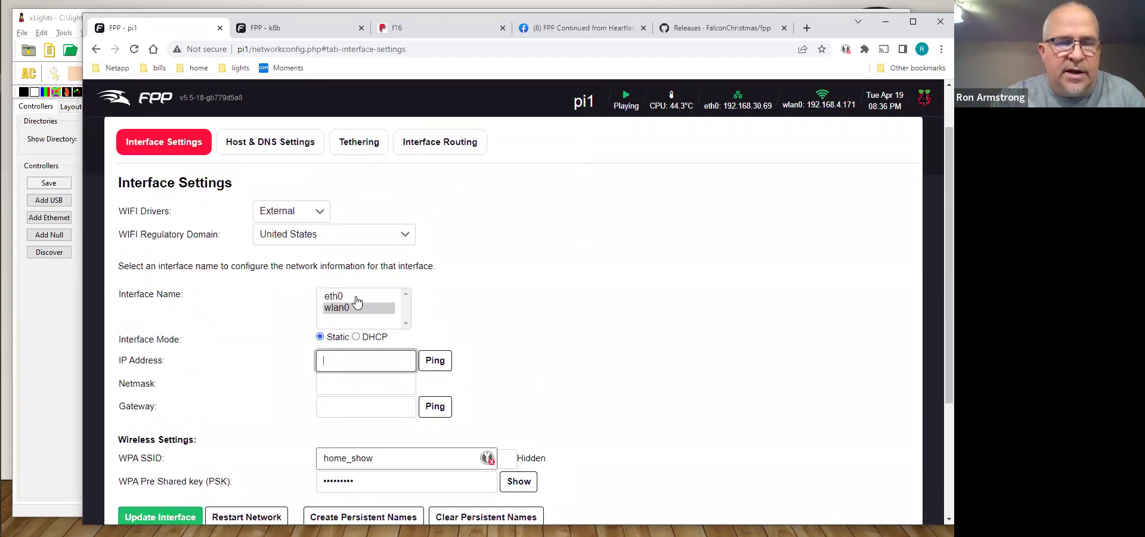
pyautogui.click(349, 297)
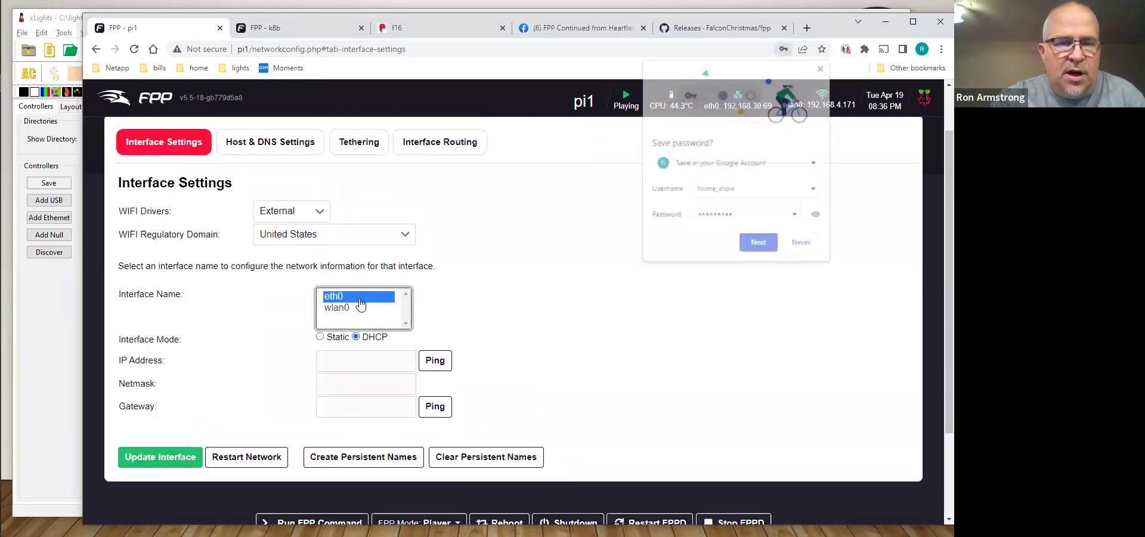
pyautogui.click(804, 244)
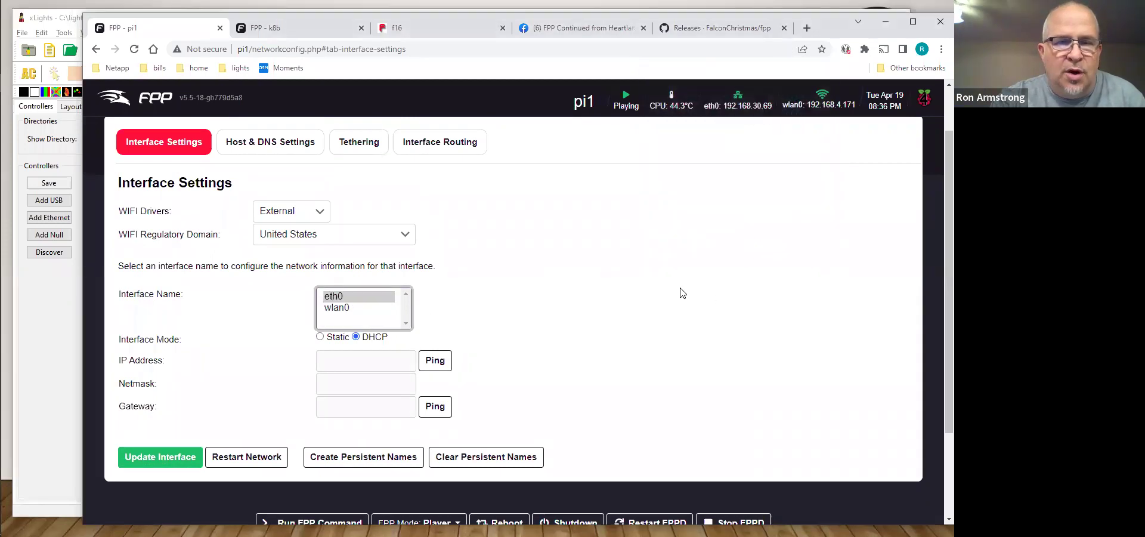
pyautogui.scroll(-2, 677, 278)
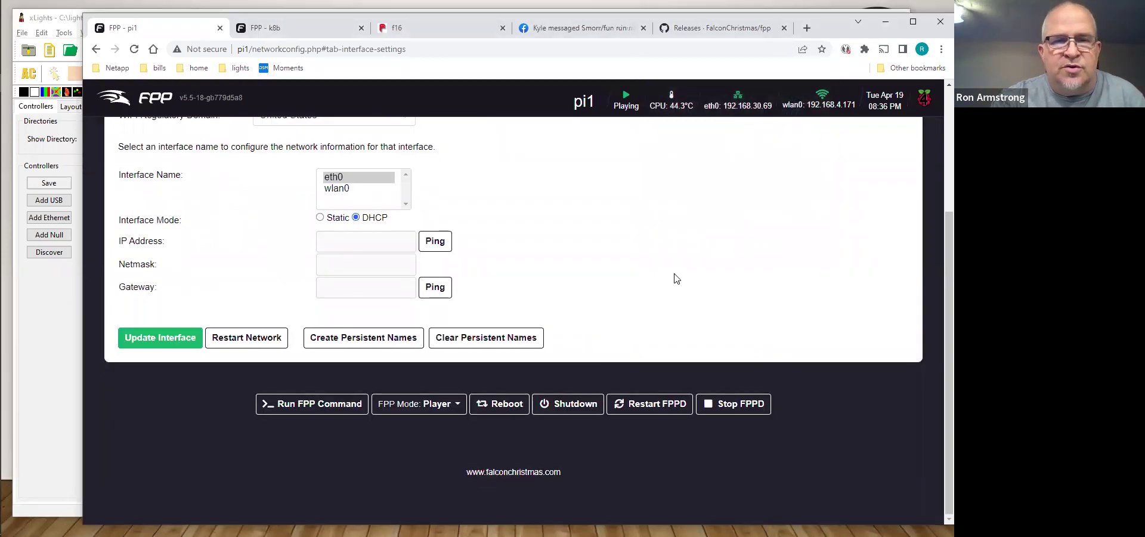
pyautogui.scroll(2, 686, 289)
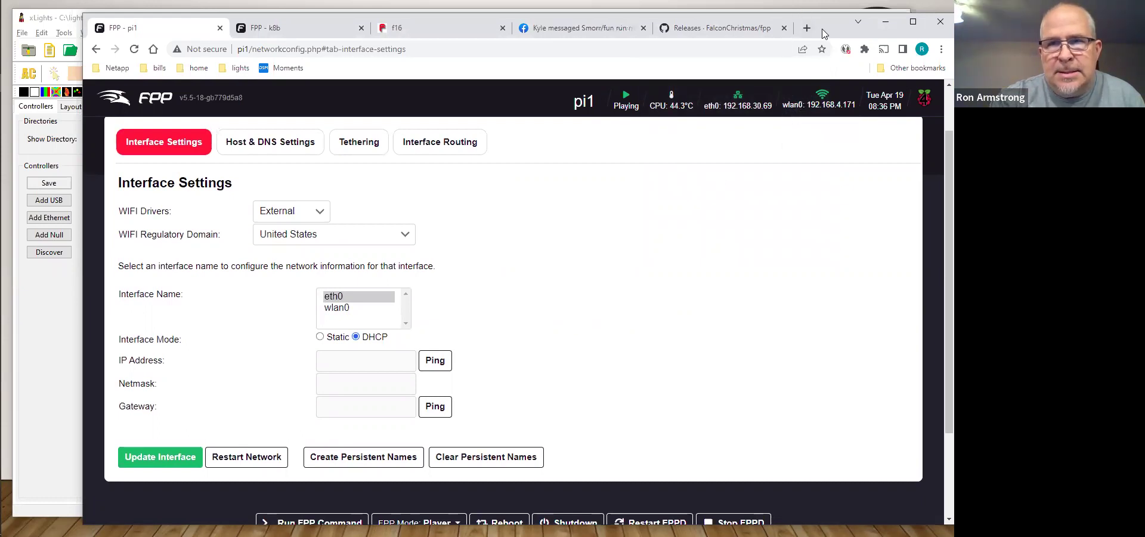
pyautogui.moveTo(822, 29); pyautogui.dragTo(796, 49)
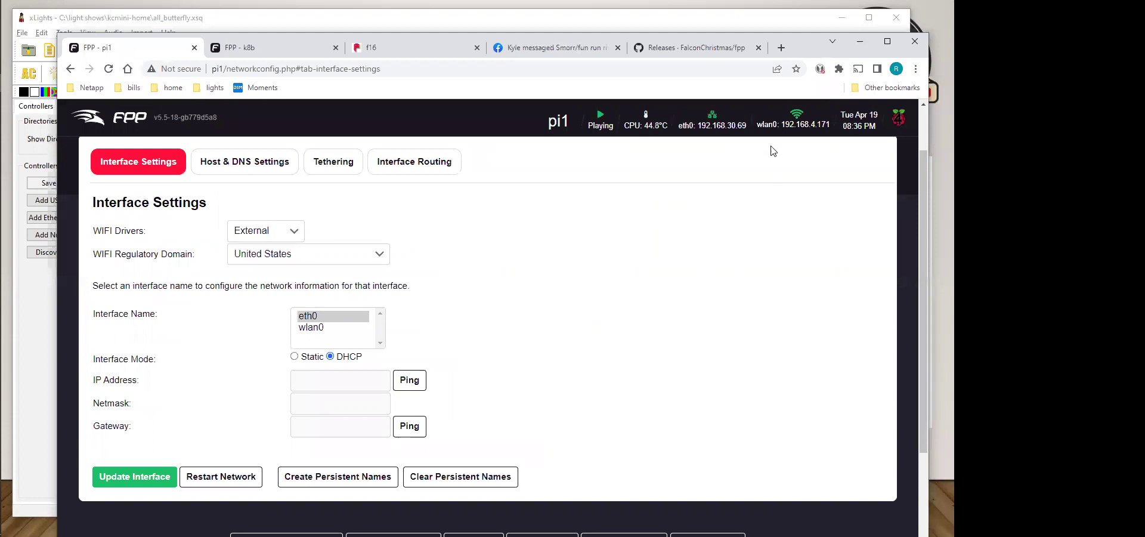
pyautogui.click(344, 329)
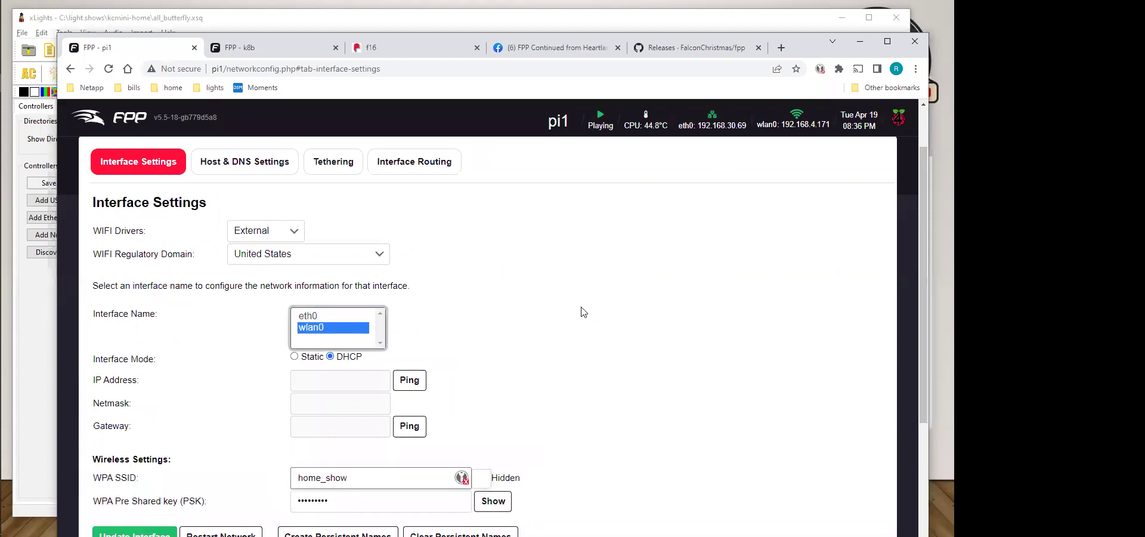
pyautogui.click(632, 267)
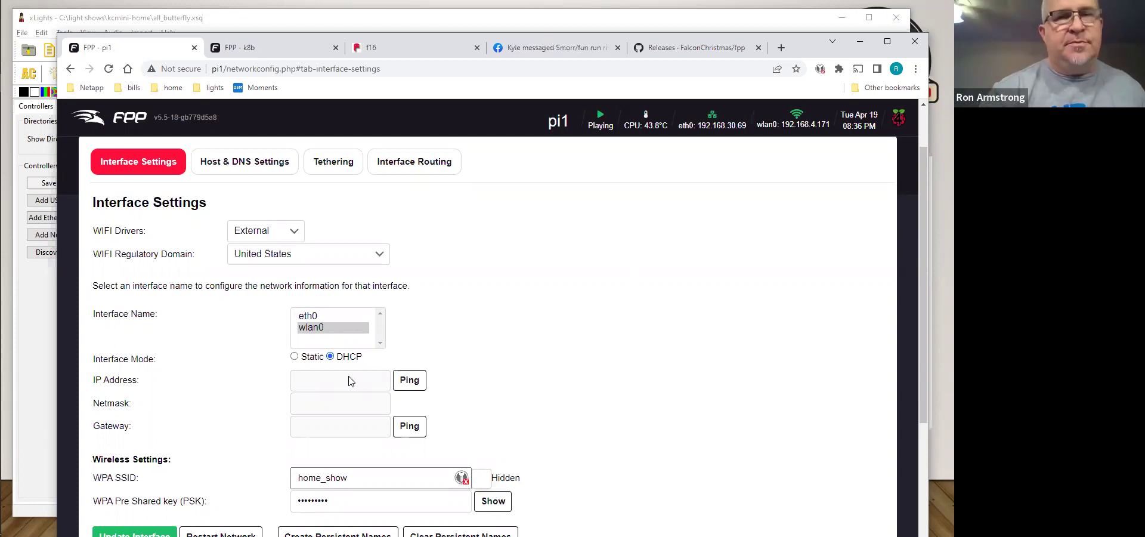
pyautogui.click(781, 49)
# - Load the GL.iNet router admin page at 192.168.30.1, correcting a mistyped address
pyautogui.click(732, 67)
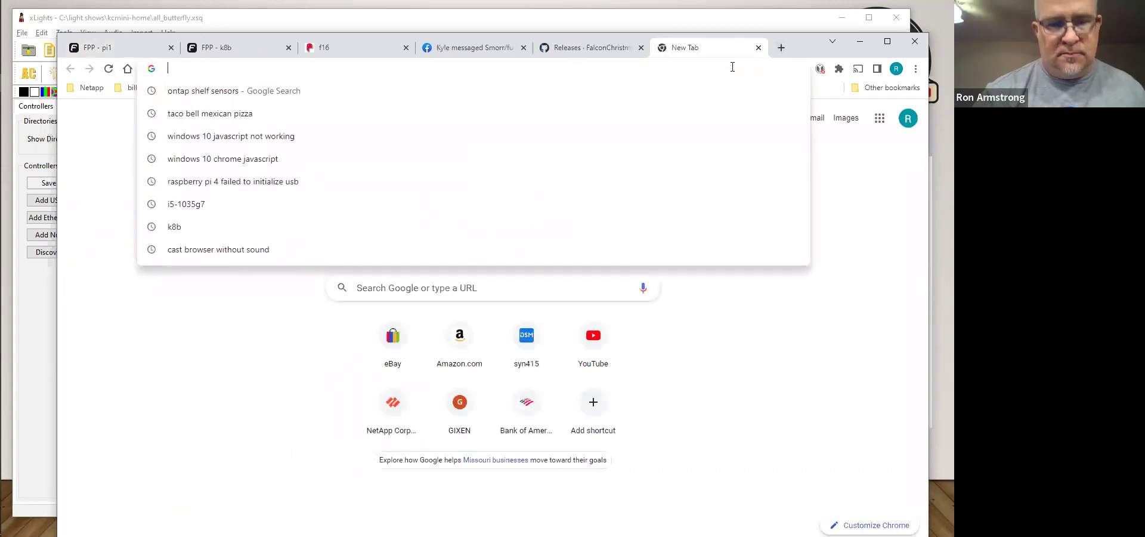
pyautogui.write('192.1')
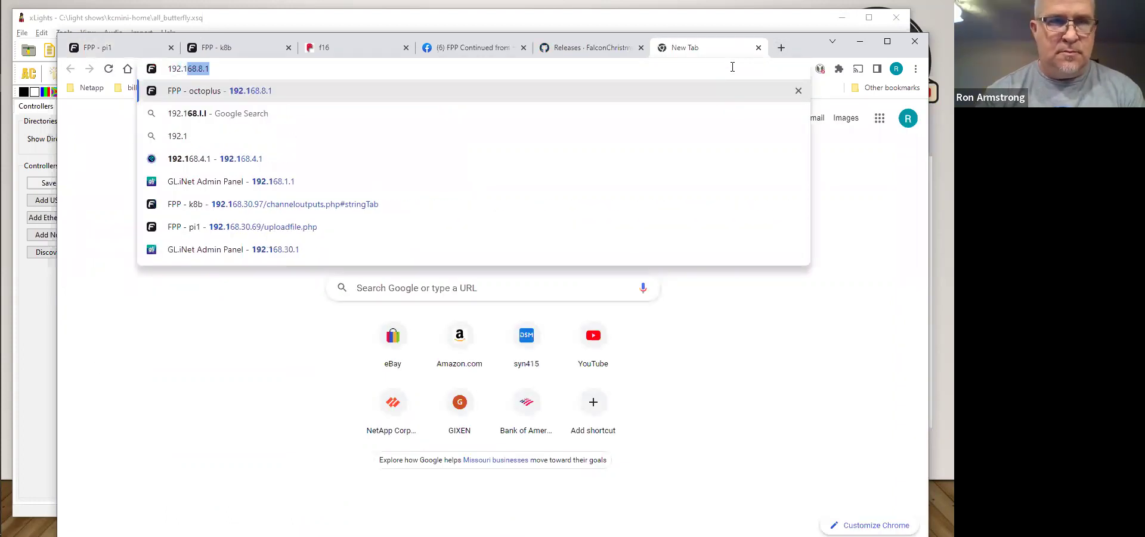
pyautogui.press('BackSpace')
pyautogui.write('68.830.1')
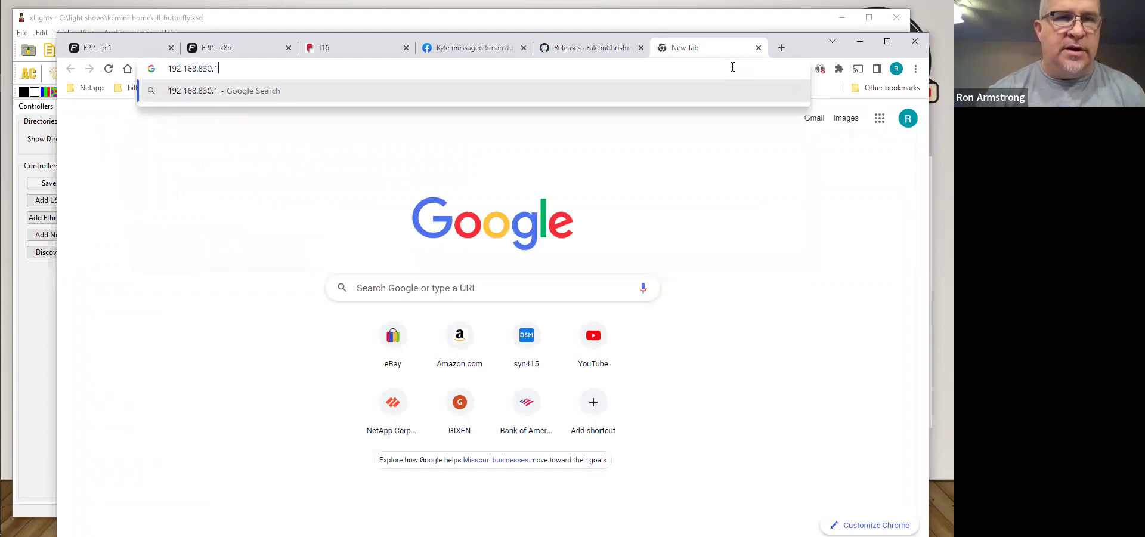
pyautogui.press('Return')
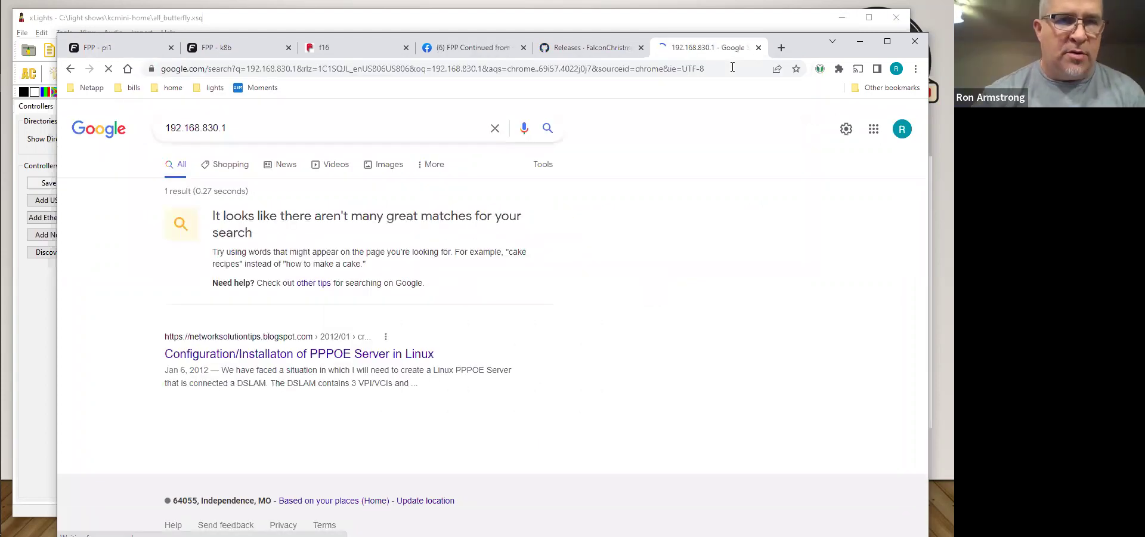
pyautogui.click(570, 67)
pyautogui.write('192.168.30')
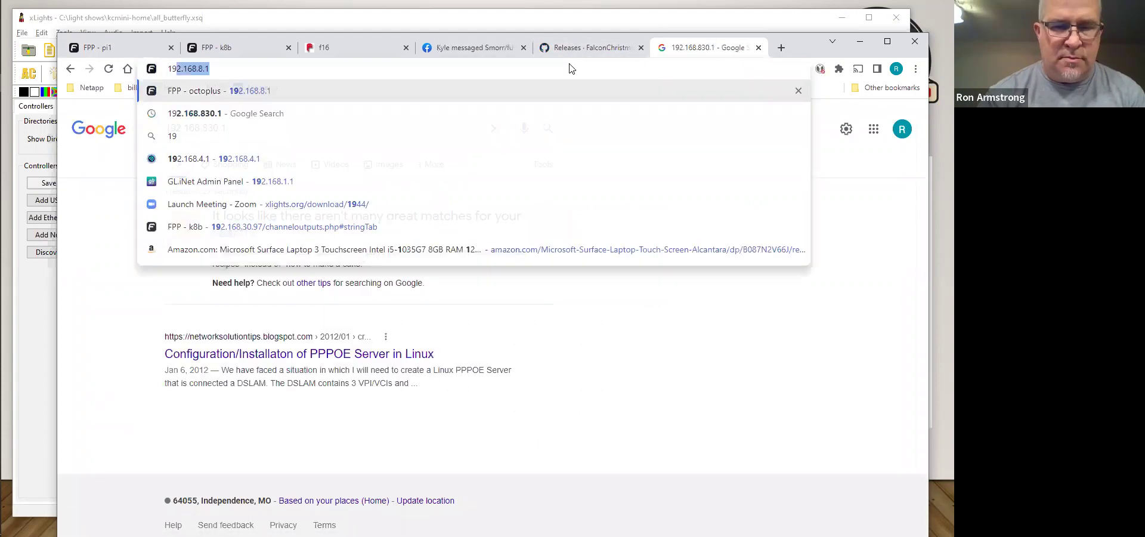
pyautogui.write('.1')
pyautogui.press('Return')
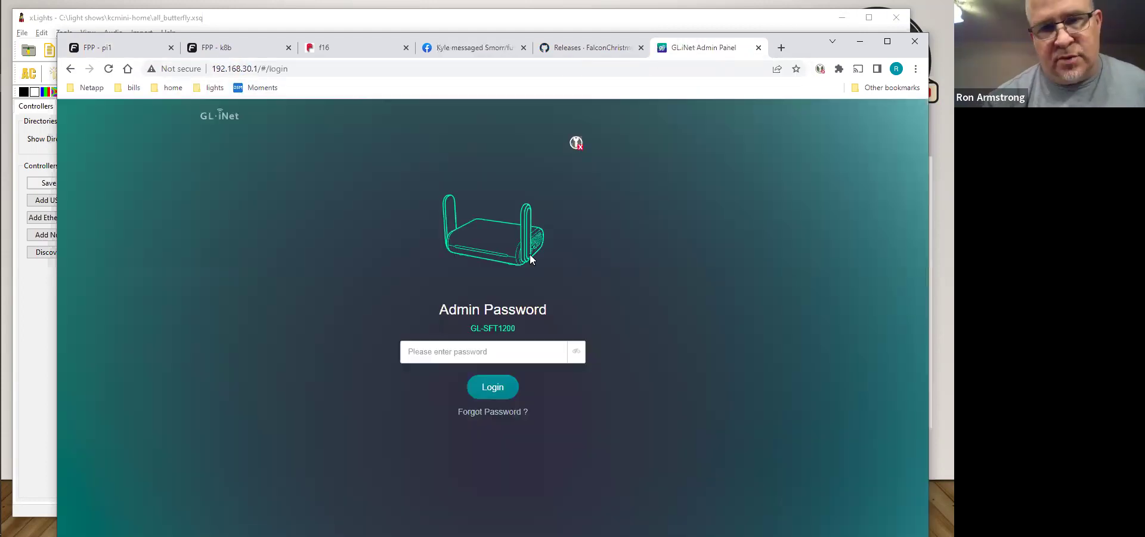
# - Log in to the router with the admin password
pyautogui.click(475, 350)
pyautogui.write('*********')
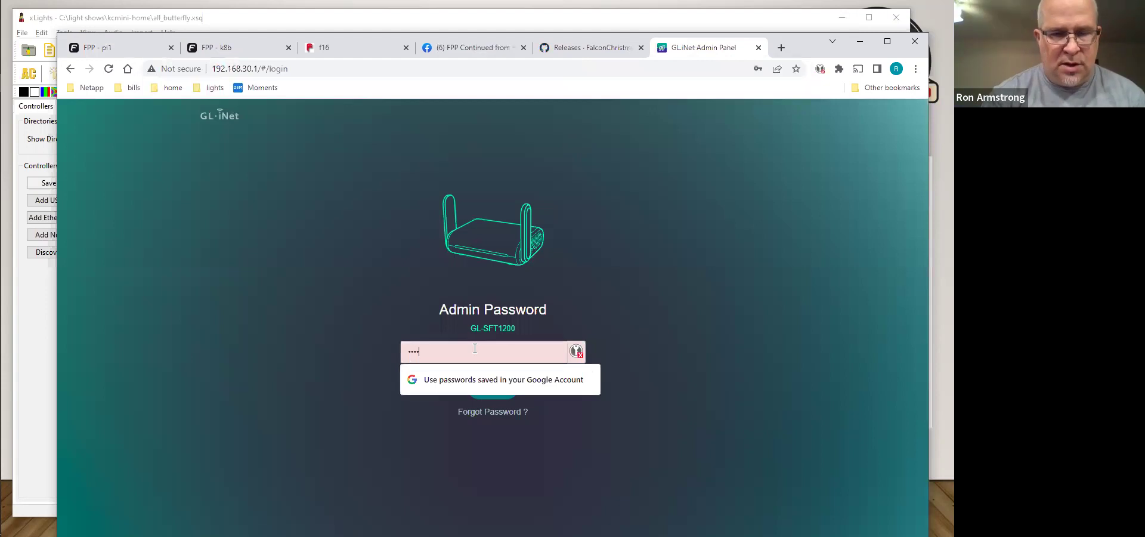
pyautogui.press('Return')
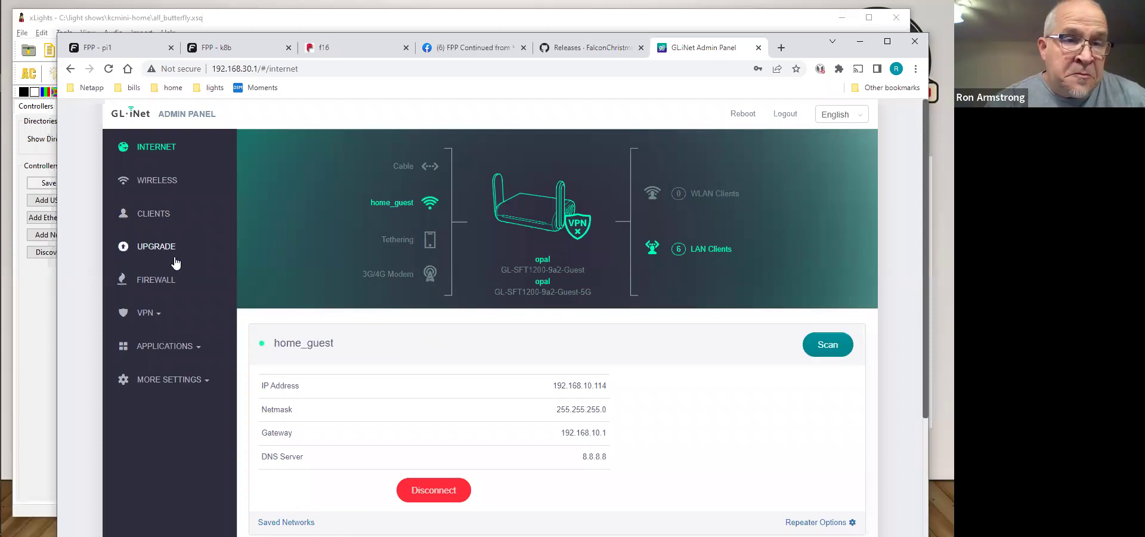
# - Review the Clients list, including k8b at 192.168.30.97, usmini1, ronlaptop and offline pixelstick
pyautogui.click(155, 217)
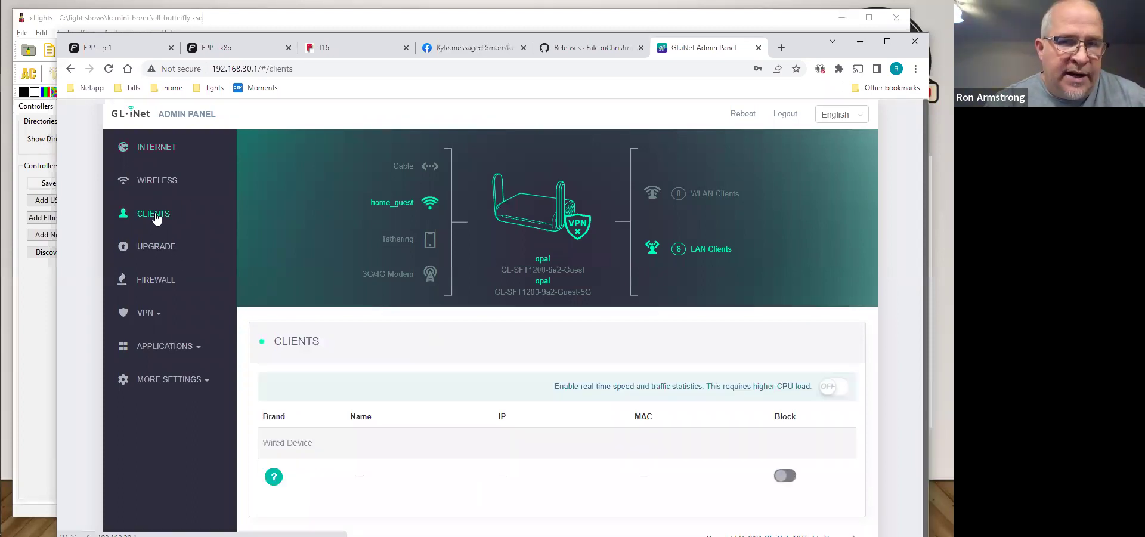
pyautogui.scroll(-4, 378, 332)
pyautogui.scroll(-2, 393, 335)
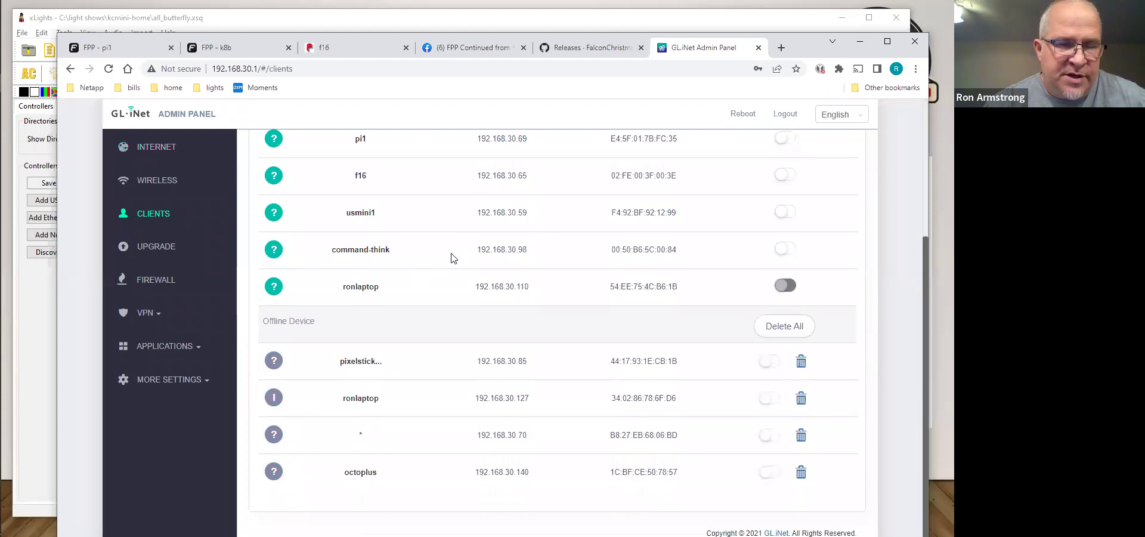
pyautogui.scroll(2, 418, 305)
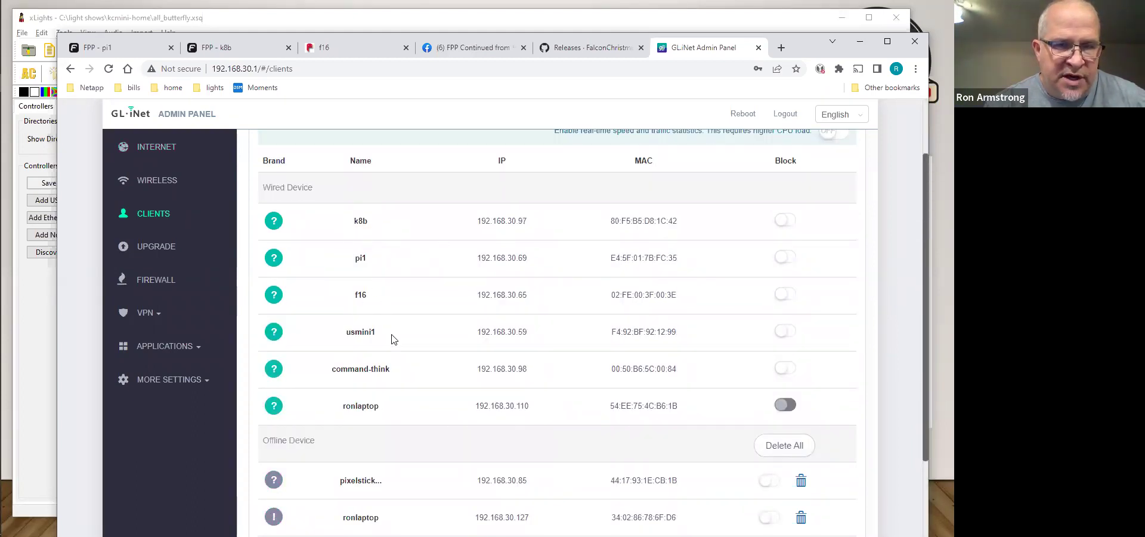
pyautogui.moveTo(340, 336); pyautogui.dragTo(397, 338)
pyautogui.scroll(-1, 395, 337)
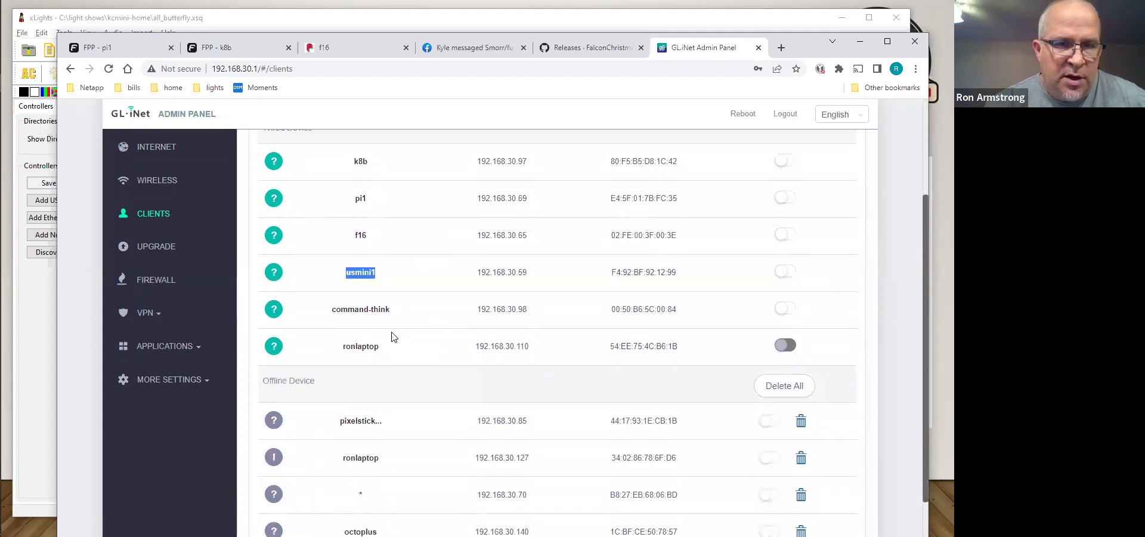
pyautogui.moveTo(335, 310); pyautogui.dragTo(396, 322)
pyautogui.scroll(-1, 416, 319)
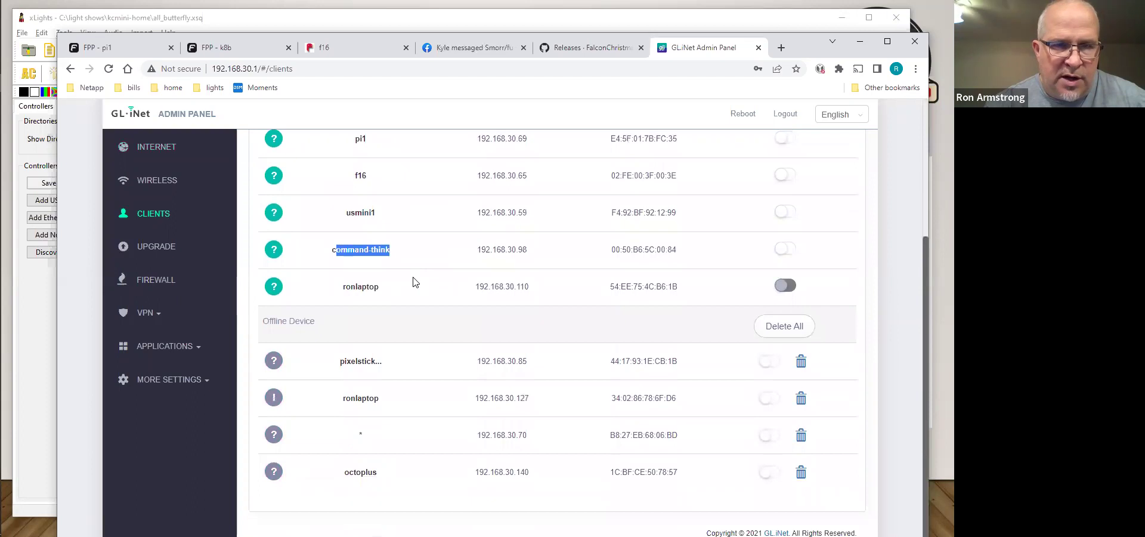
pyautogui.moveTo(344, 290); pyautogui.dragTo(391, 292)
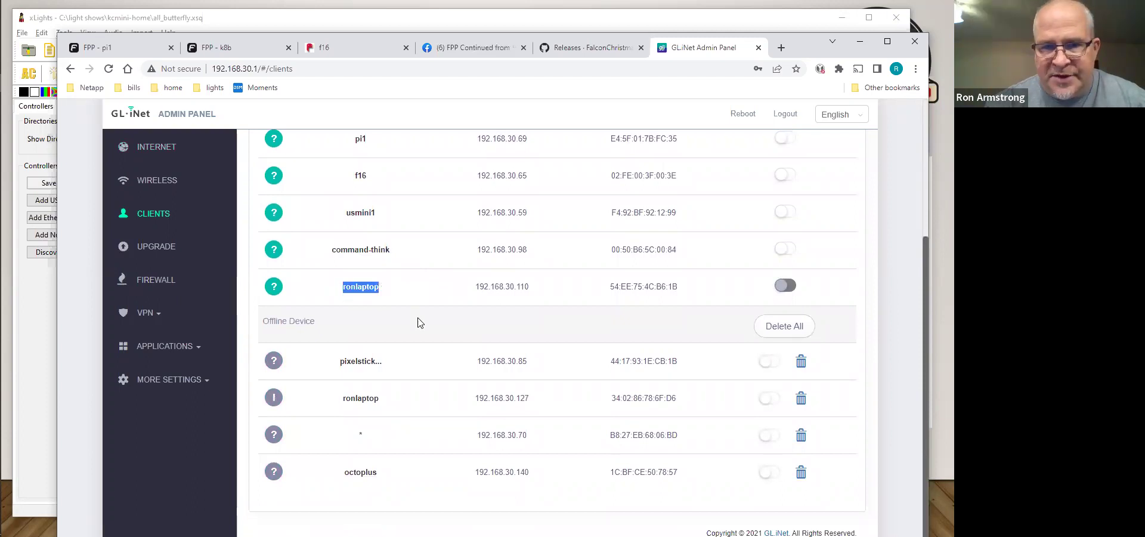
pyautogui.moveTo(342, 356); pyautogui.dragTo(402, 363)
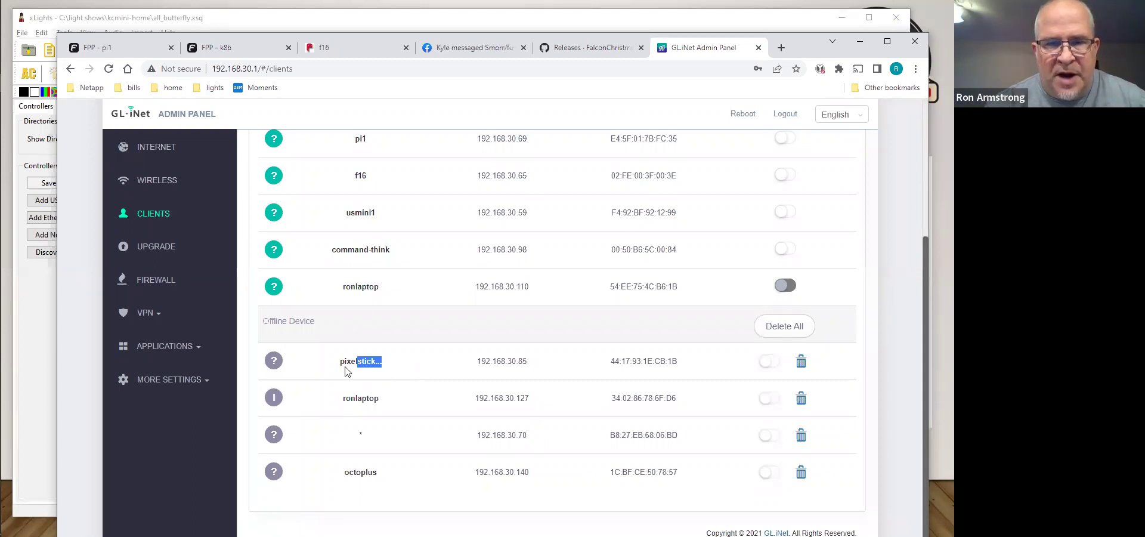
pyautogui.scroll(3, 405, 400)
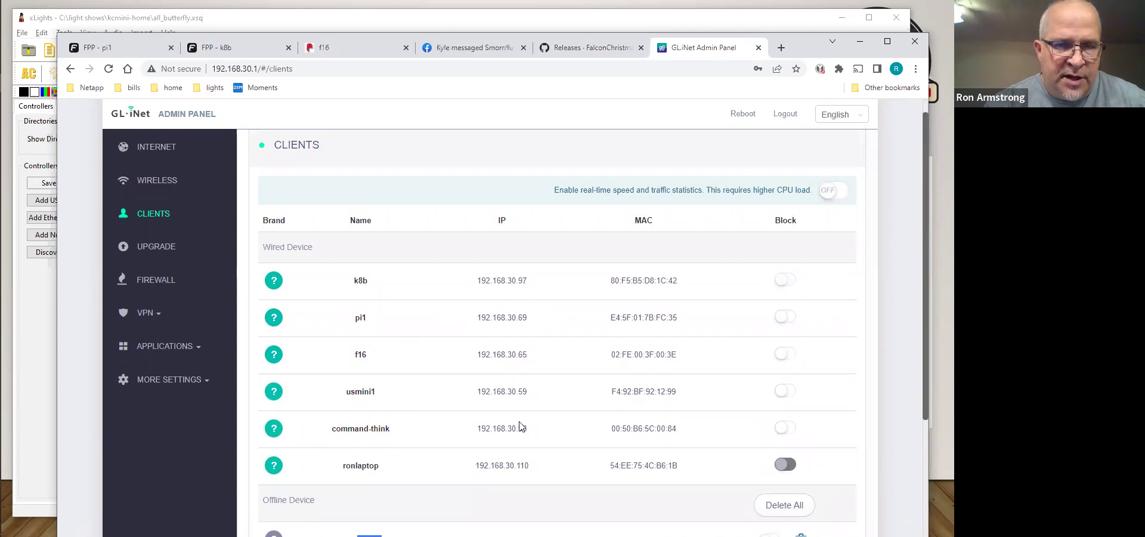
# - Expand the APPLICATIONS and MORE SETTINGS sections in the router sidebar
pyautogui.click(165, 347)
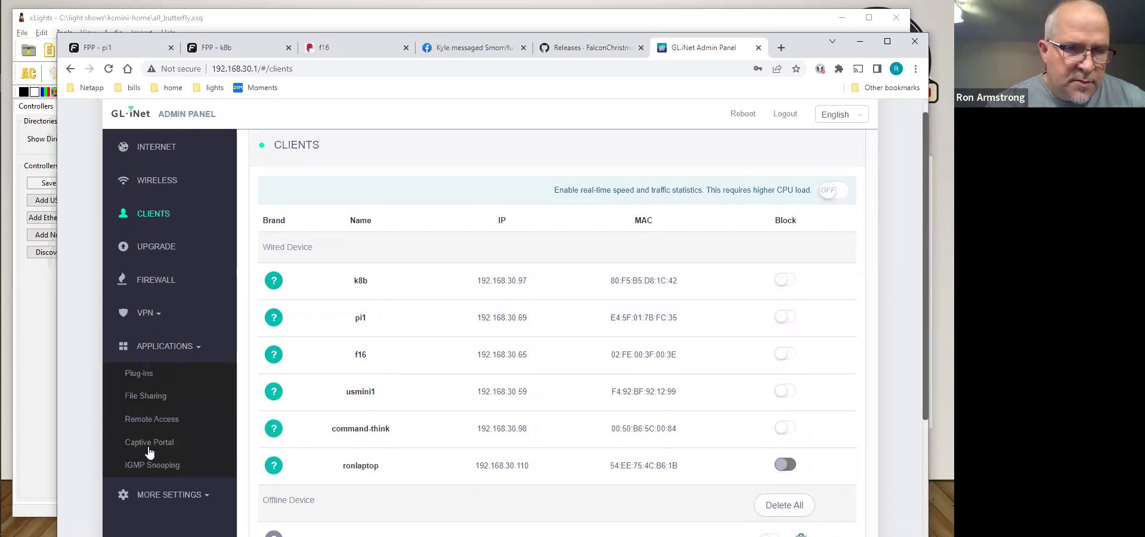
pyautogui.scroll(-3, 168, 471)
pyautogui.click(170, 495)
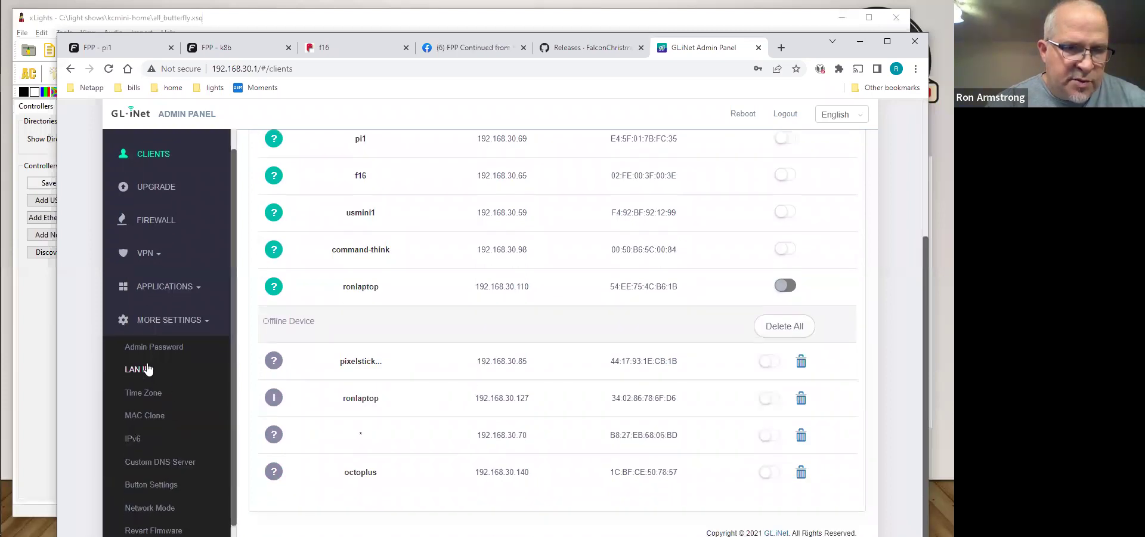
# - Check the LAN IP DHCP range 192.168.30.51–150, then return to the 'FPP - pi1' tab
pyautogui.click(192, 372)
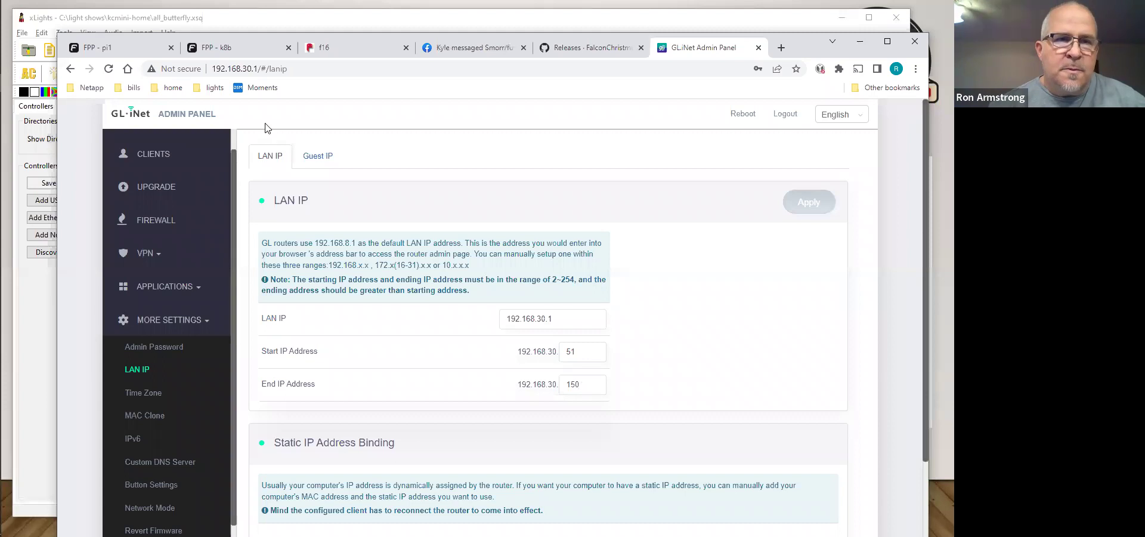
pyautogui.click(123, 47)
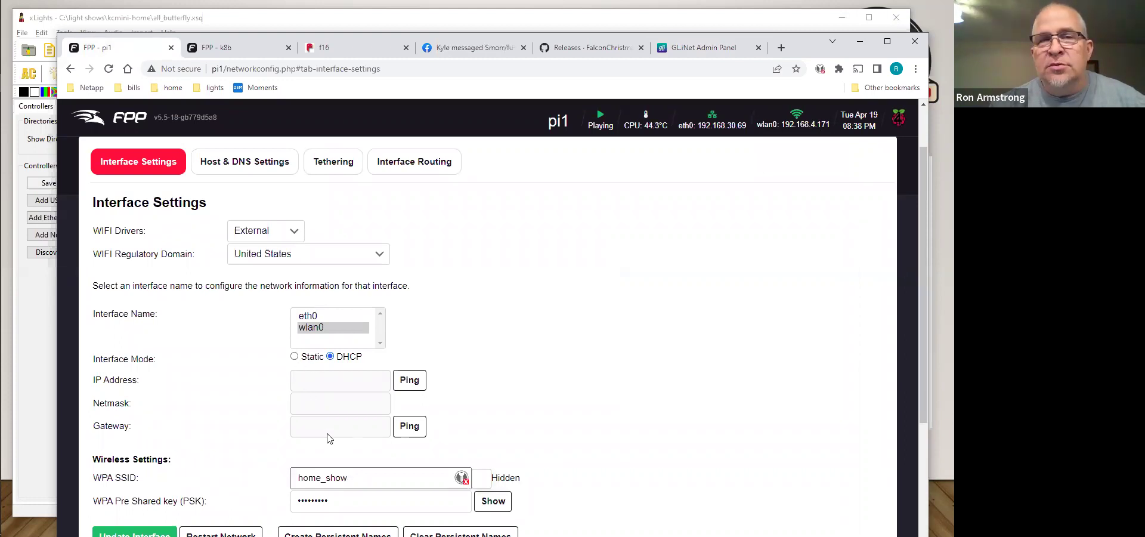
# - Return to the GL.iNet LAN IP page showing DHCP range 192.168.30.51–150
pyautogui.click(705, 51)
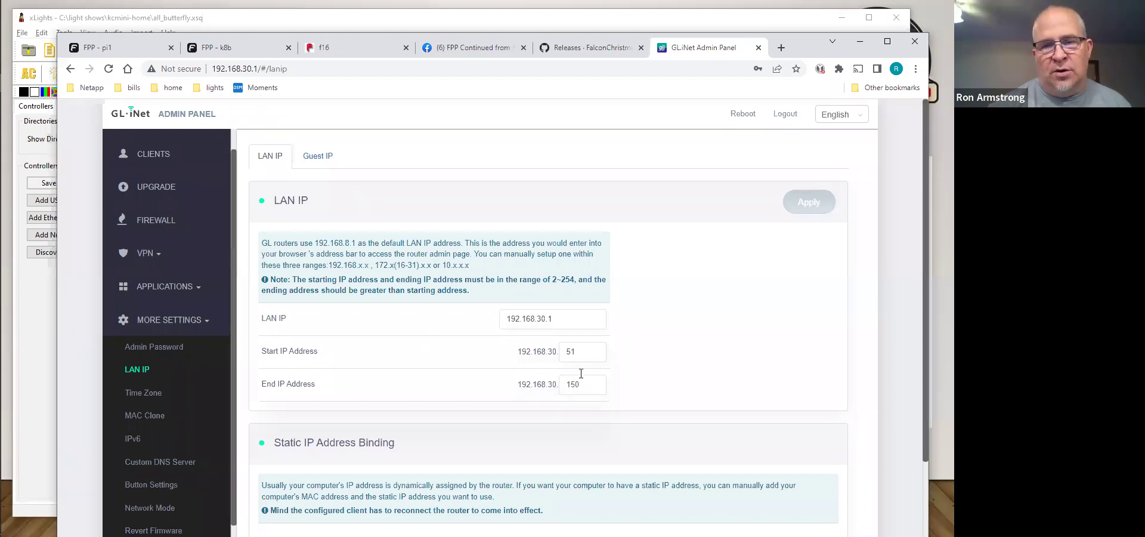
# - Check the 192.168.30.51–150 DHCP range against pi1's FPP settings, then show Static IP Address Binding
pyautogui.doubleClick(582, 357)
pyautogui.doubleClick(573, 384)
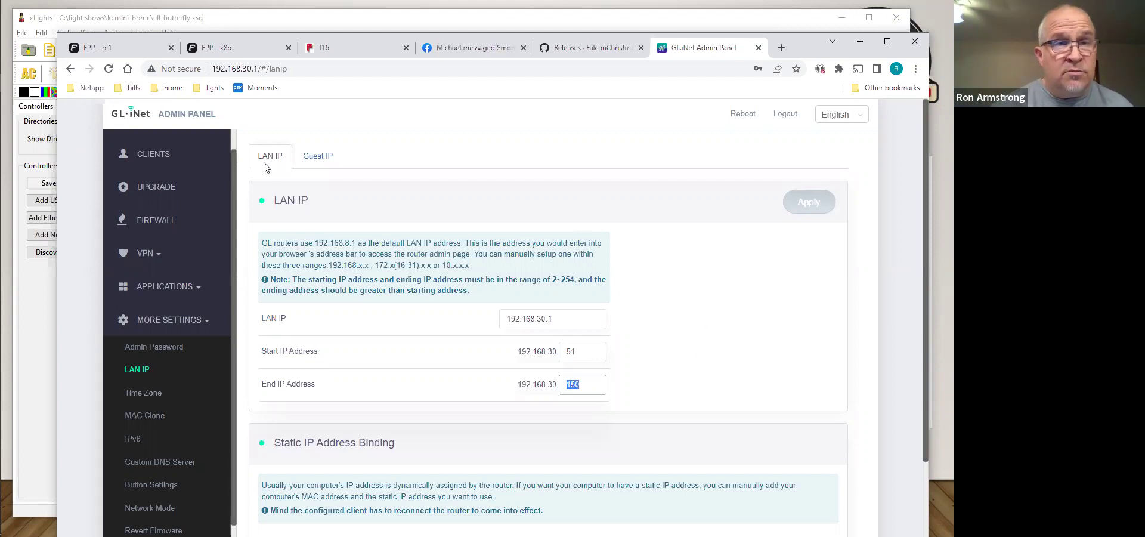
pyautogui.click(117, 47)
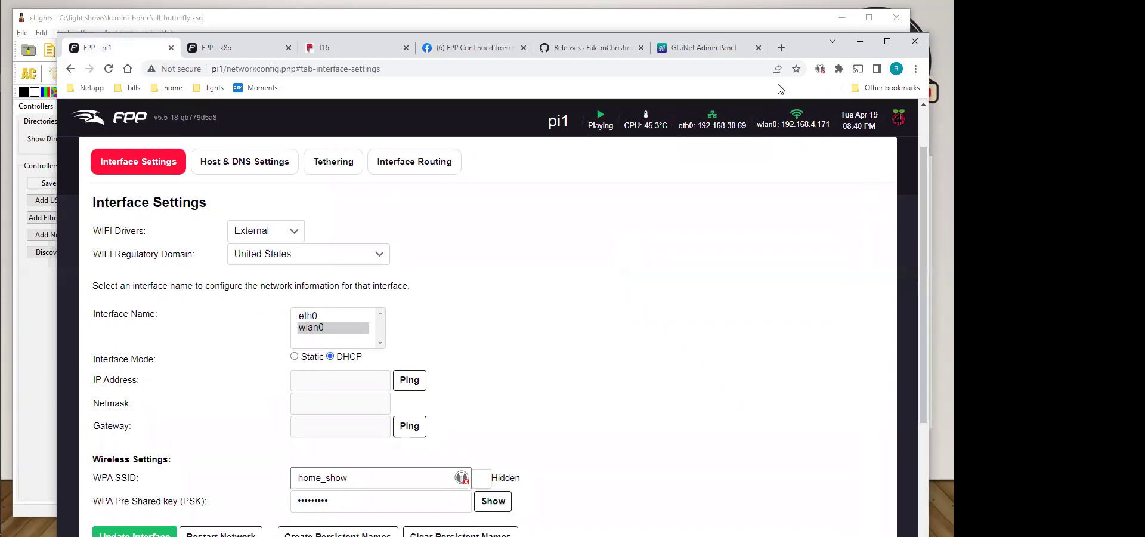
pyautogui.click(705, 50)
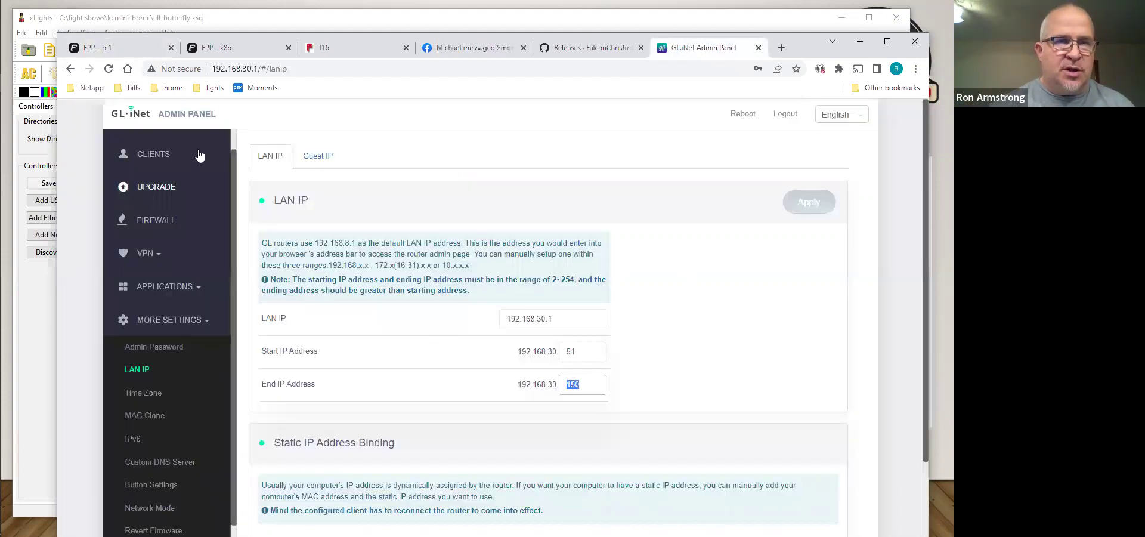
pyautogui.scroll(-2, 379, 371)
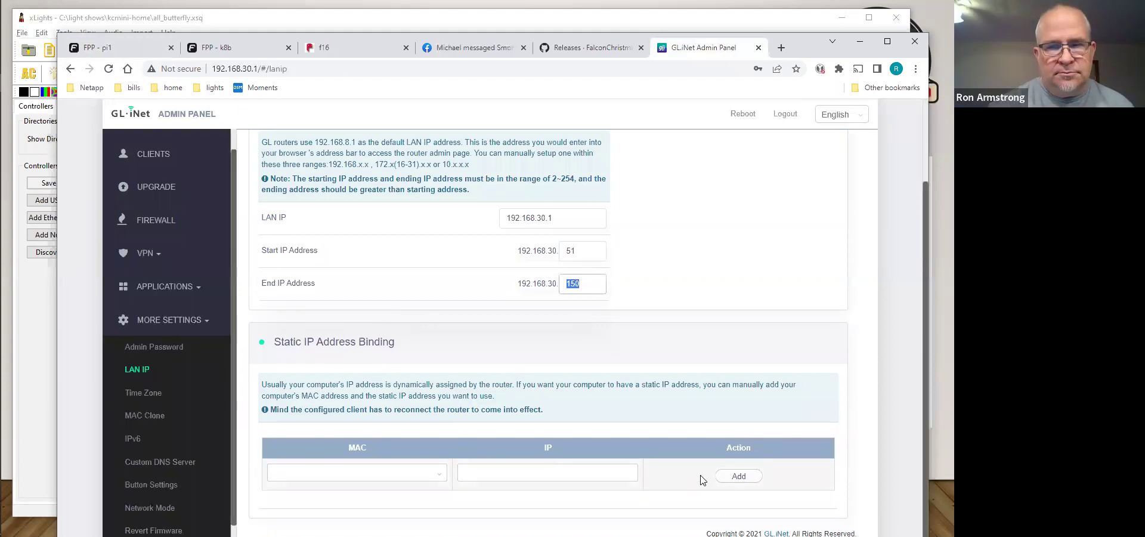
# - Reload the LAN IP page and review router IP 192.168.30.1, the DHCP start and the binding section
pyautogui.click(738, 477)
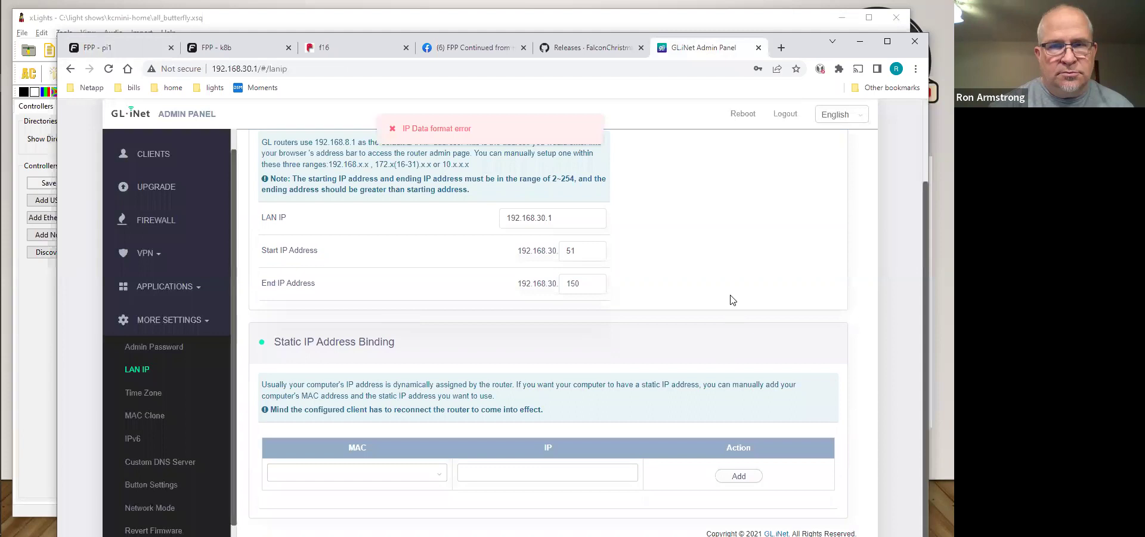
pyautogui.scroll(2, 656, 322)
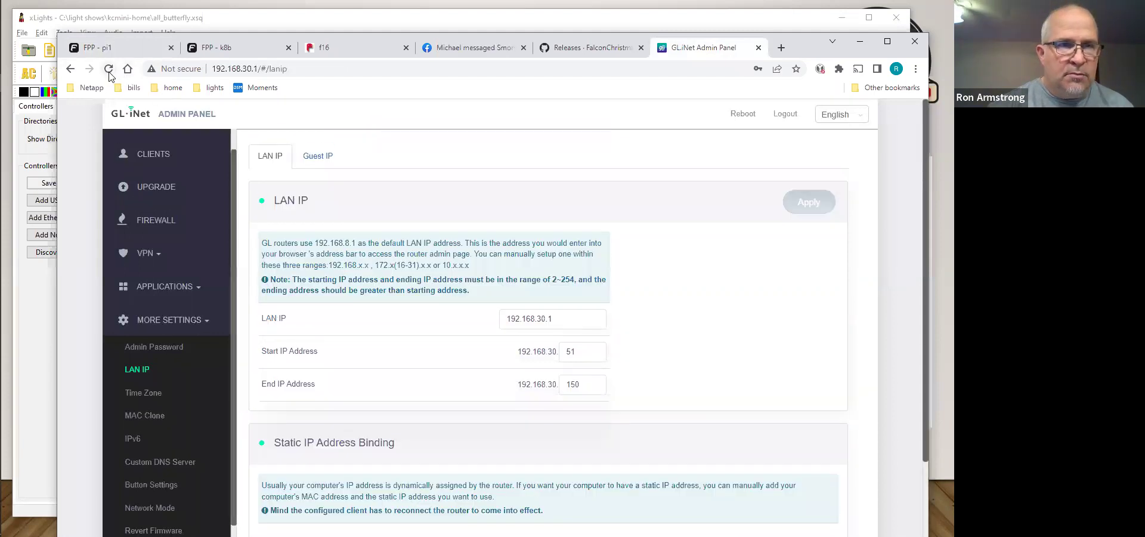
pyautogui.click(109, 69)
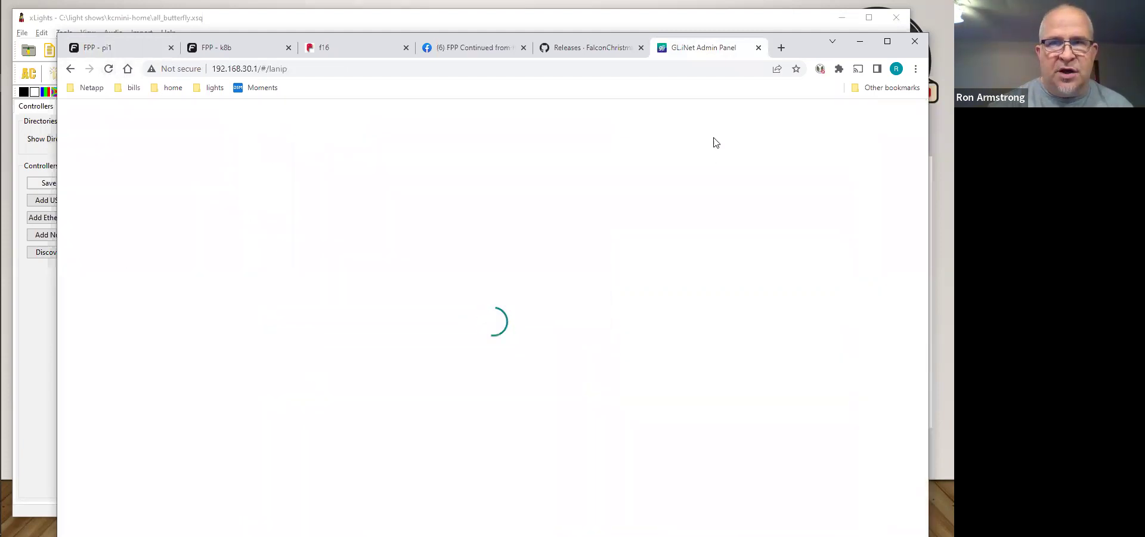
pyautogui.scroll(-1, 142, 409)
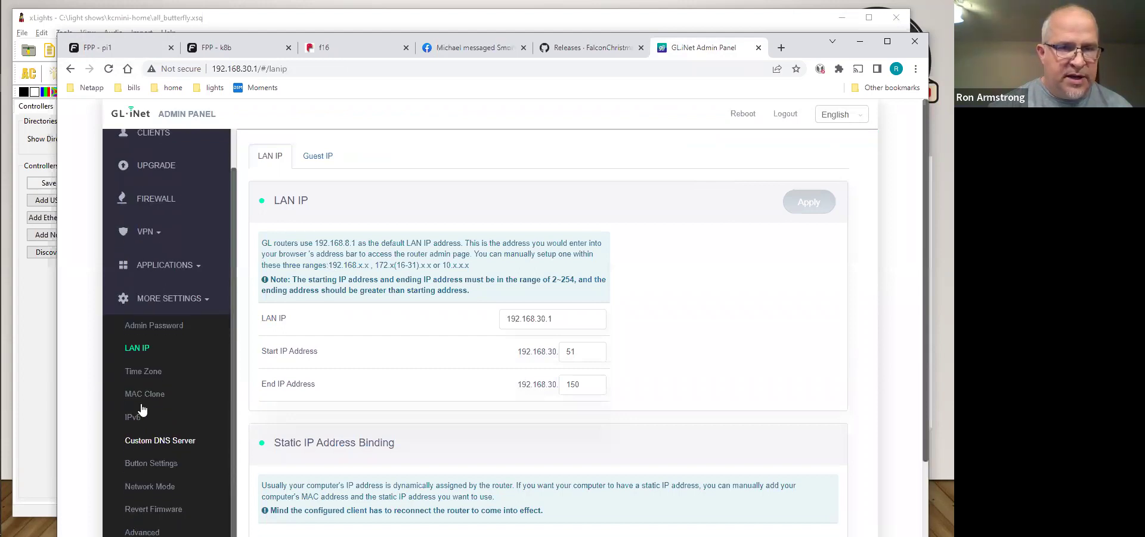
pyautogui.doubleClick(561, 320)
pyautogui.click(576, 355)
pyautogui.scroll(-2, 572, 358)
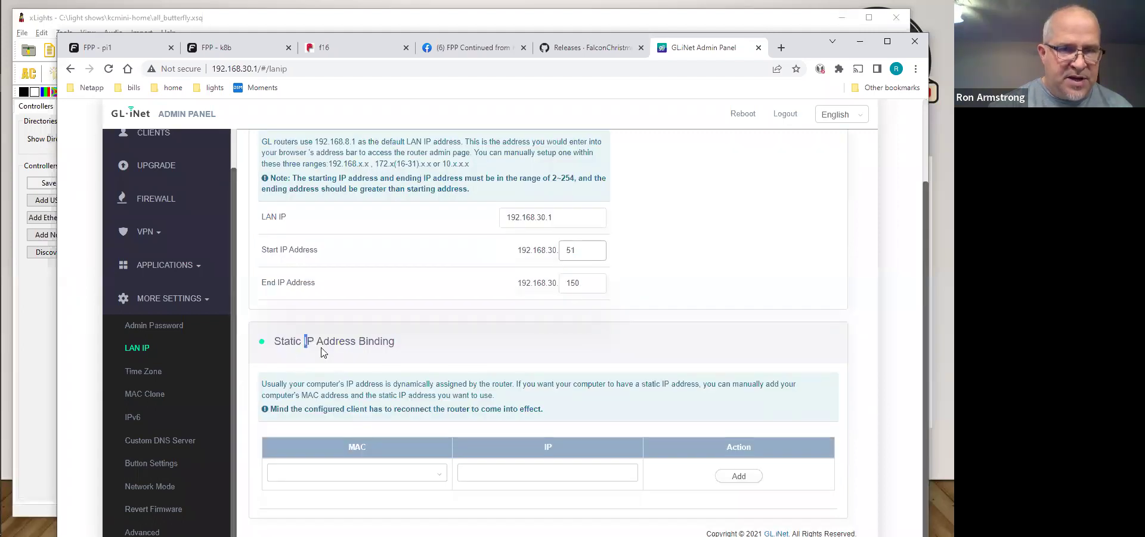
pyautogui.moveTo(322, 352); pyautogui.dragTo(399, 355)
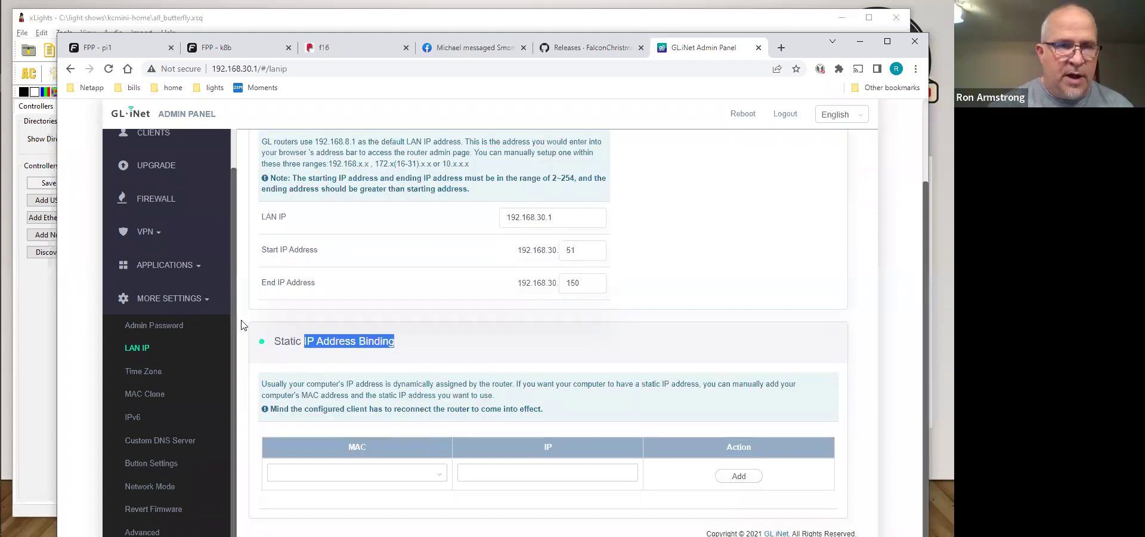
pyautogui.scroll(2, 173, 232)
# - Copy pi1's MAC E4:5F:01:7B:FC:35 from the Clients list and return to LAN IP settings
pyautogui.click(178, 219)
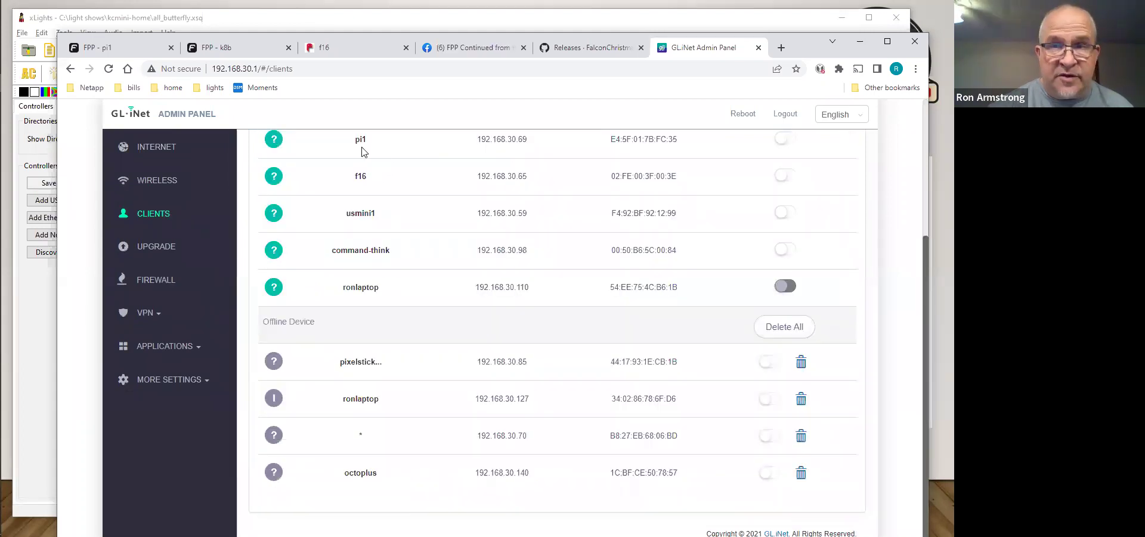
pyautogui.moveTo(609, 141); pyautogui.dragTo(683, 145)
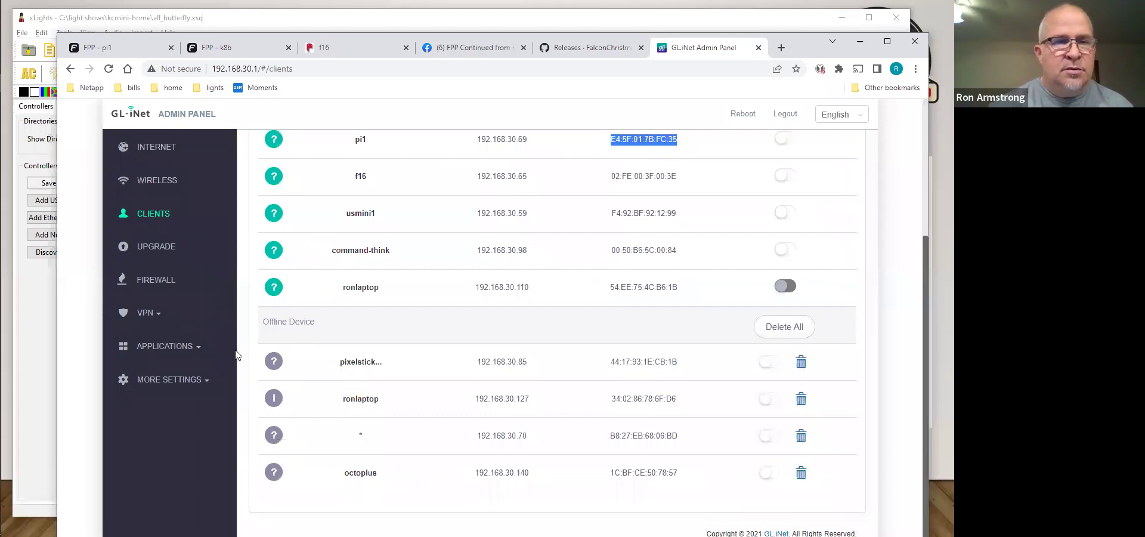
pyautogui.click(141, 386)
pyautogui.click(143, 428)
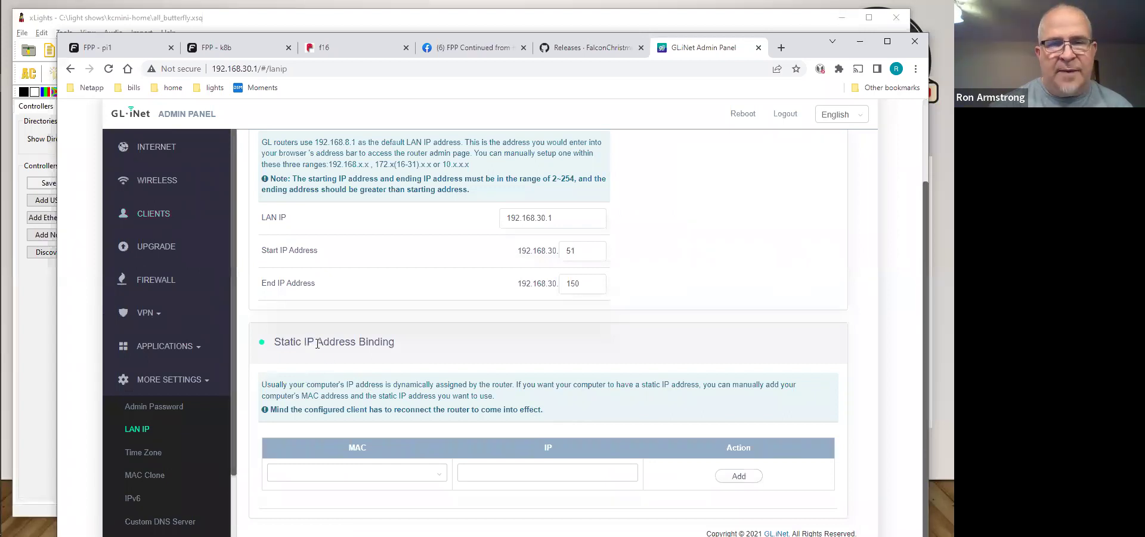
# - Choose E4:5F:01:7B:FC:35 as the MAC for the new static binding row
pyautogui.click(372, 474)
pyautogui.scroll(-1, 372, 474)
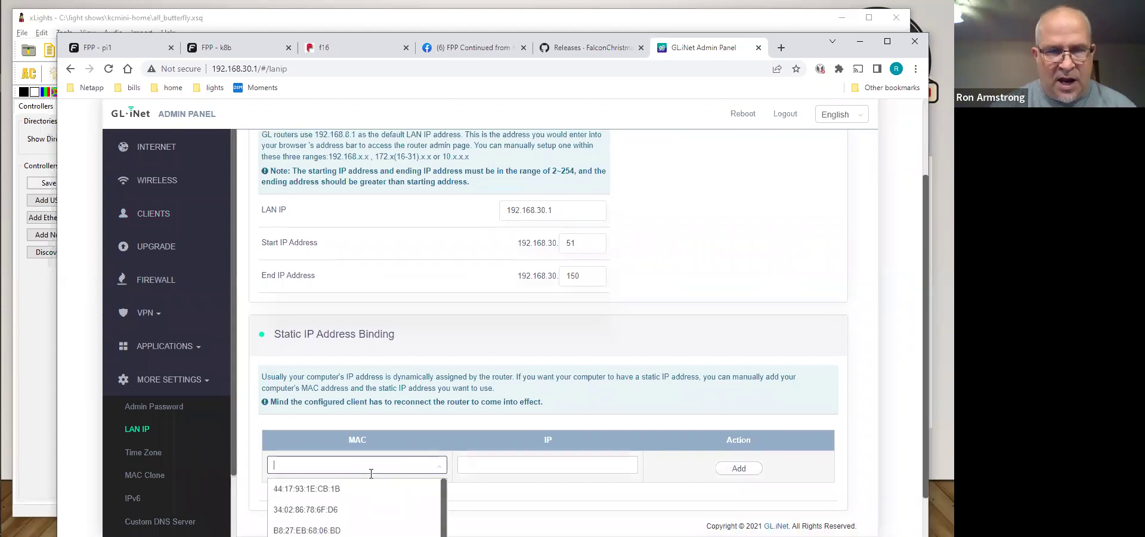
pyautogui.scroll(-1, 422, 467)
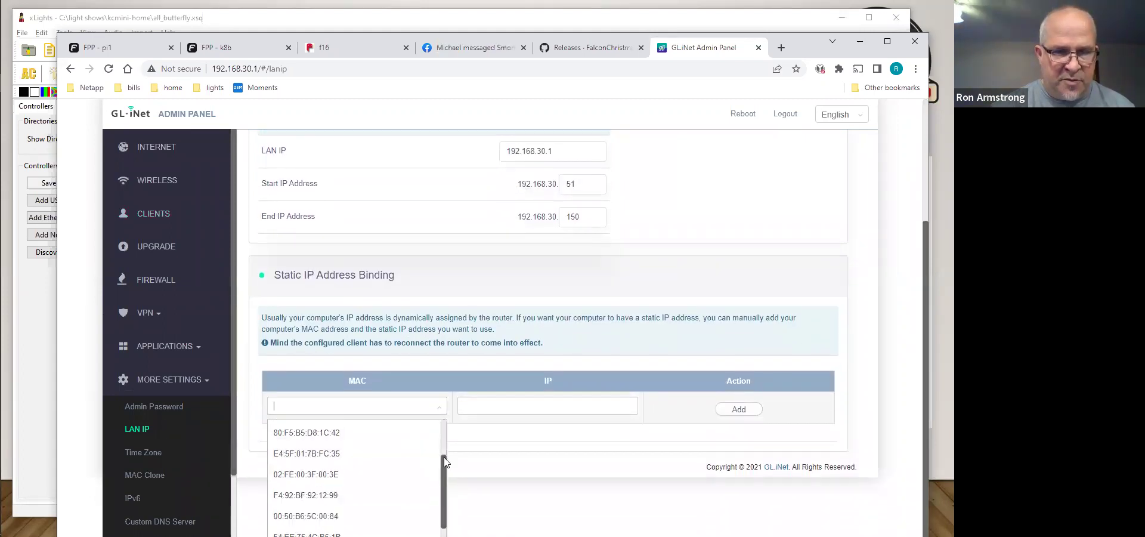
pyautogui.click(331, 462)
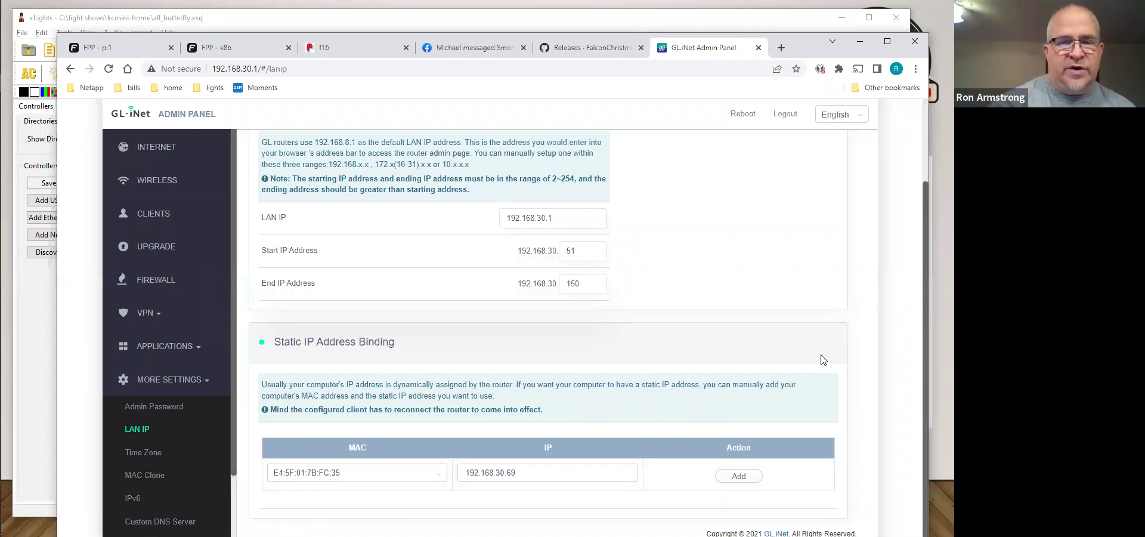
pyautogui.click(318, 472)
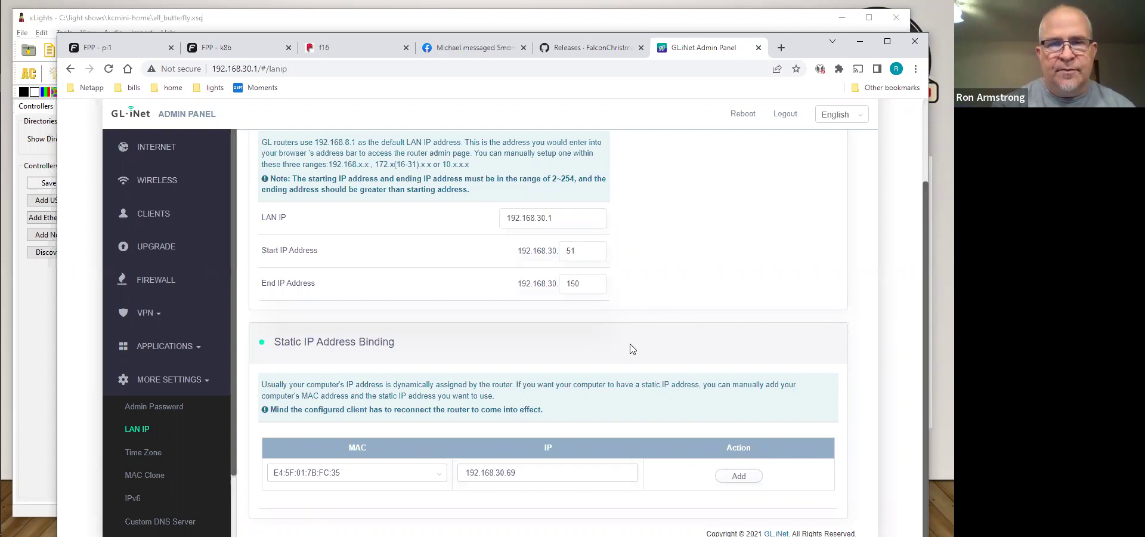
pyautogui.scroll(2, 691, 296)
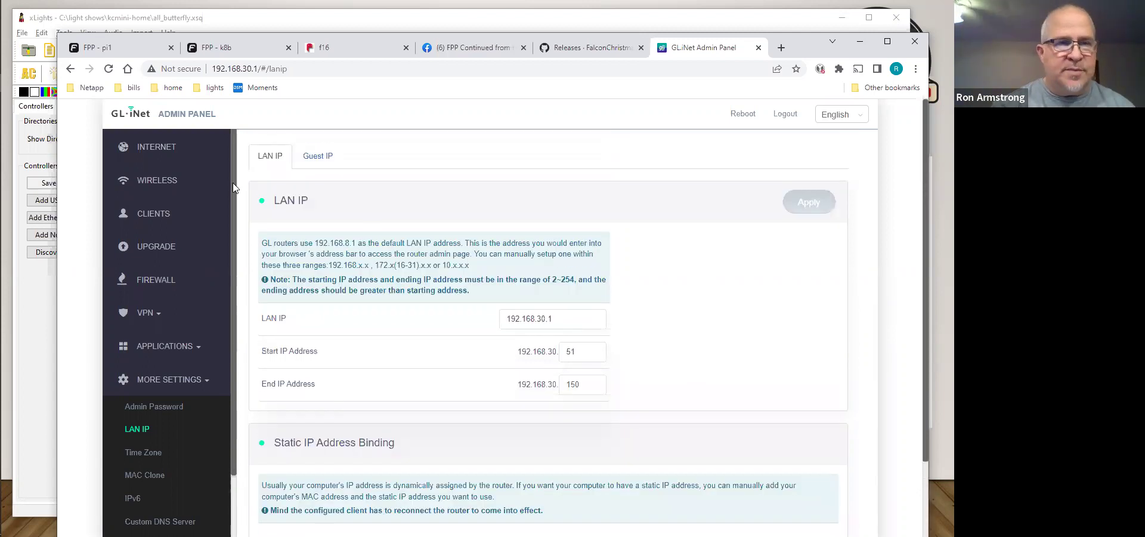
# - Compare pi1's FPP addresses with the PC's ipconfig Ethernet IP 192.168.30.110, mask and gateway
pyautogui.click(136, 50)
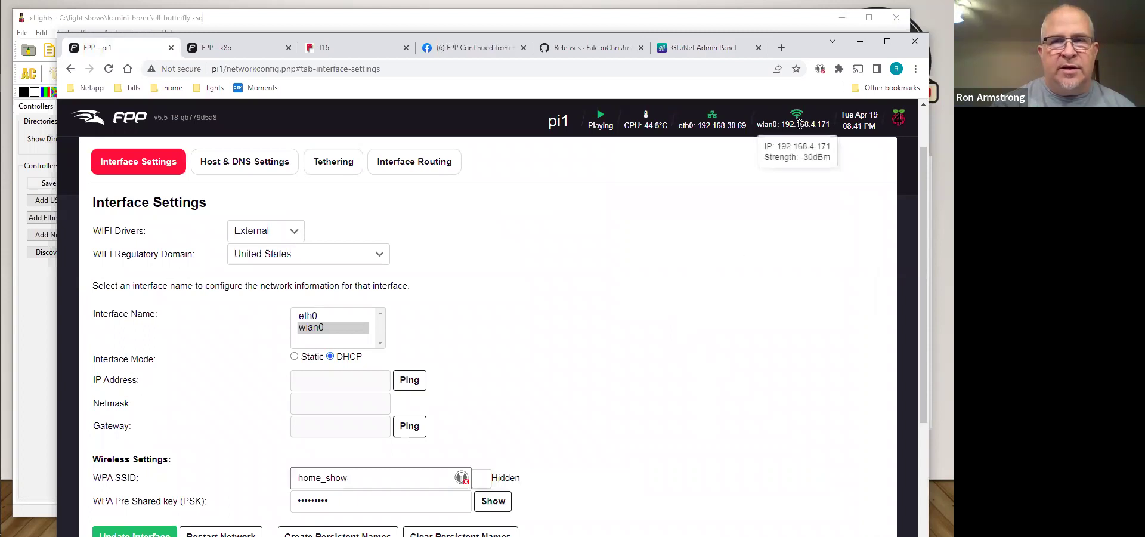
pyautogui.moveTo(3, 185)
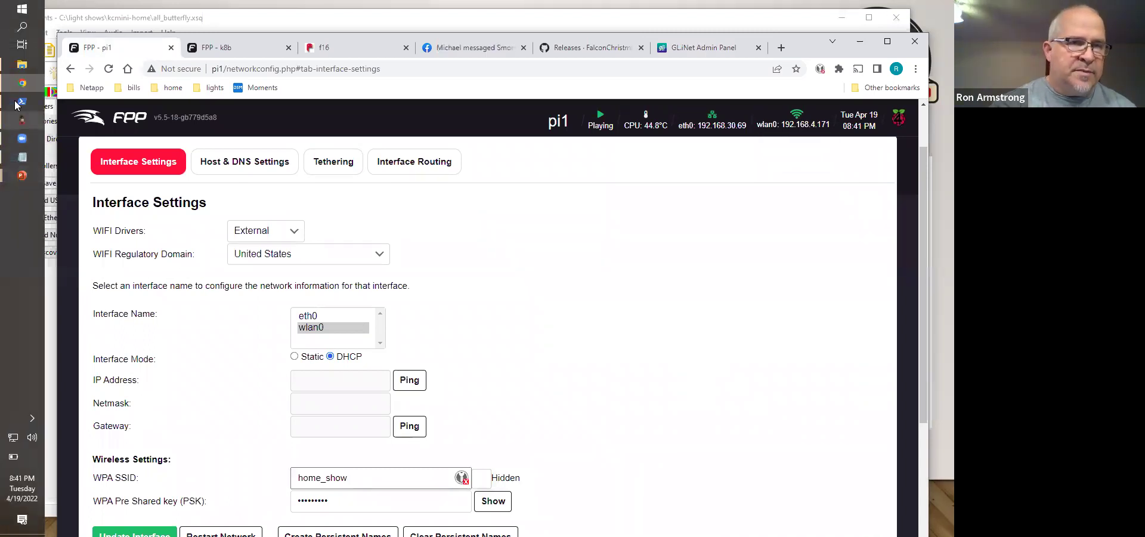
pyautogui.click(6, 102)
pyautogui.click(410, 345)
pyautogui.press('Escape')
pyautogui.scroll(8, 410, 345)
pyautogui.scroll(-8, 410, 344)
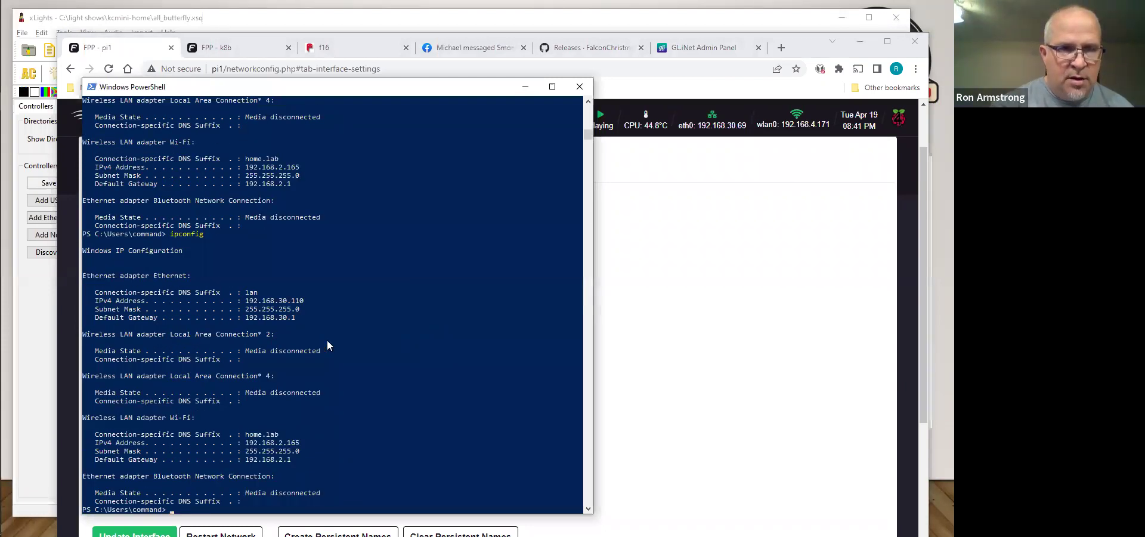
pyautogui.moveTo(258, 292); pyautogui.dragTo(323, 320)
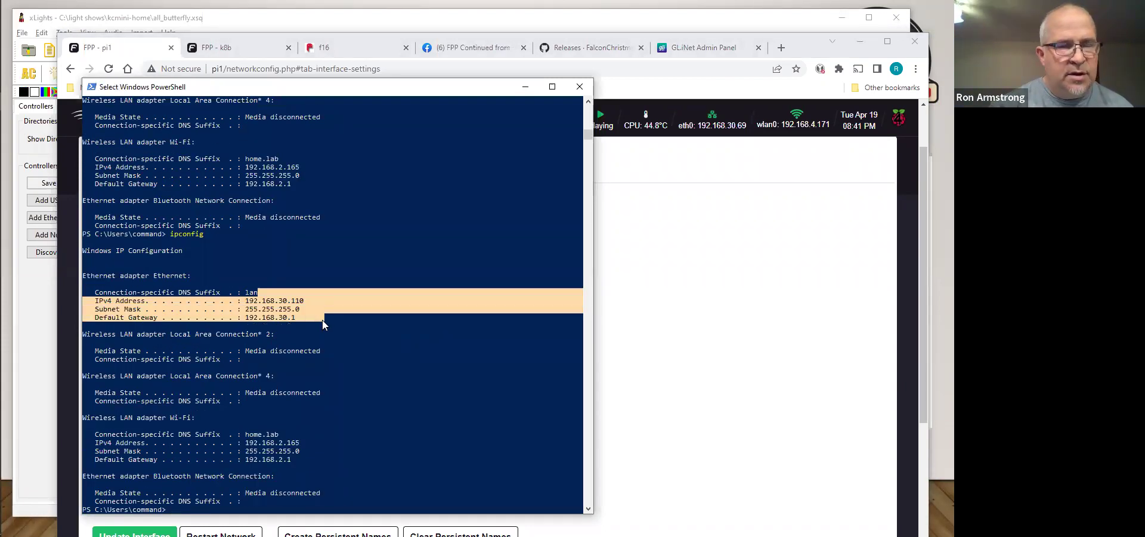
pyautogui.click(22, 84)
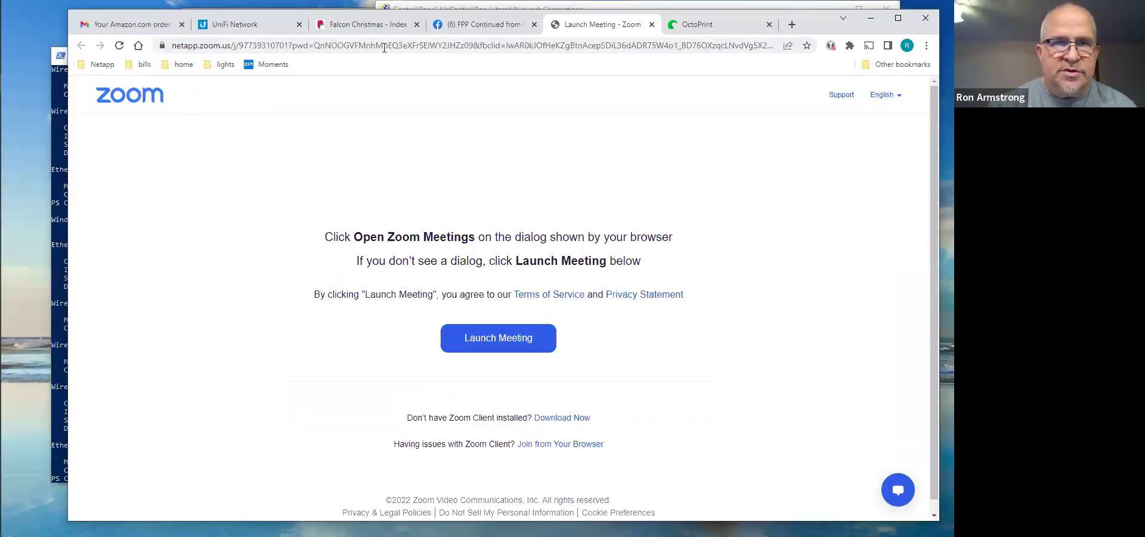
# - Set US8 switch Port 7's Switch Port Profile to 'xmas (4)' and apply the change
pyautogui.click(266, 28)
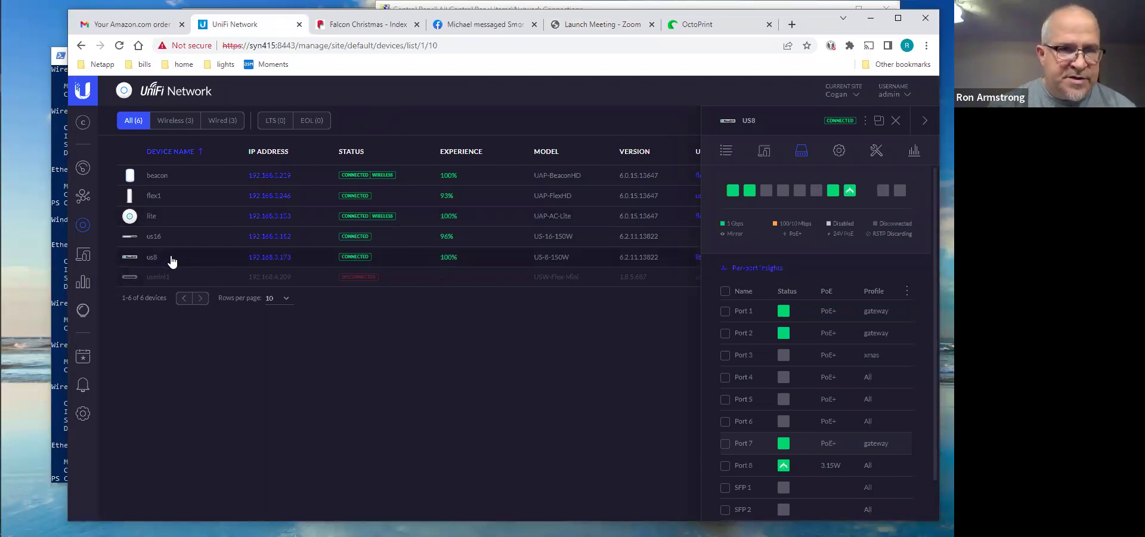
pyautogui.click(833, 192)
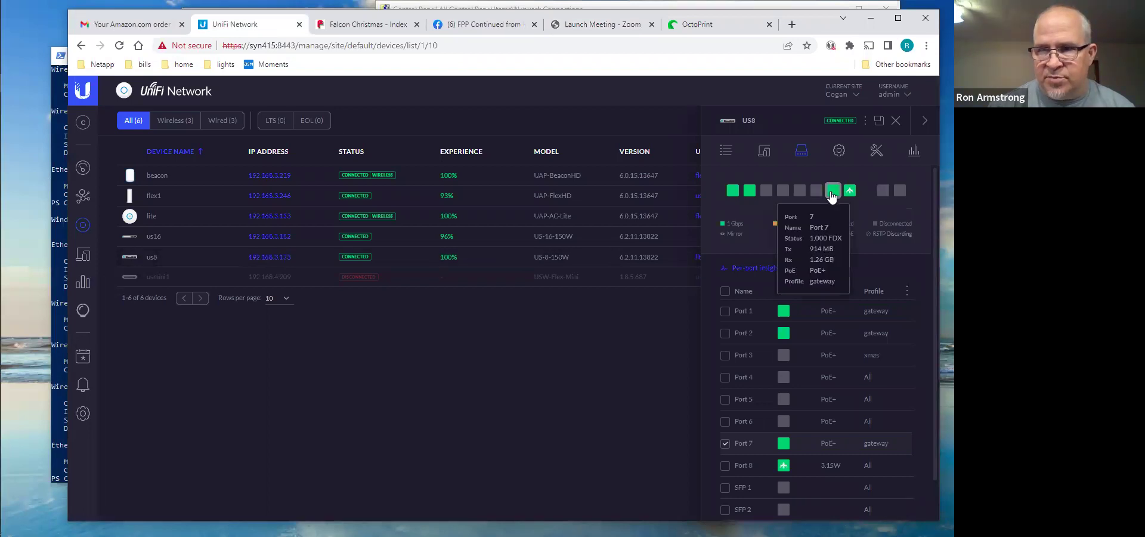
pyautogui.click(896, 448)
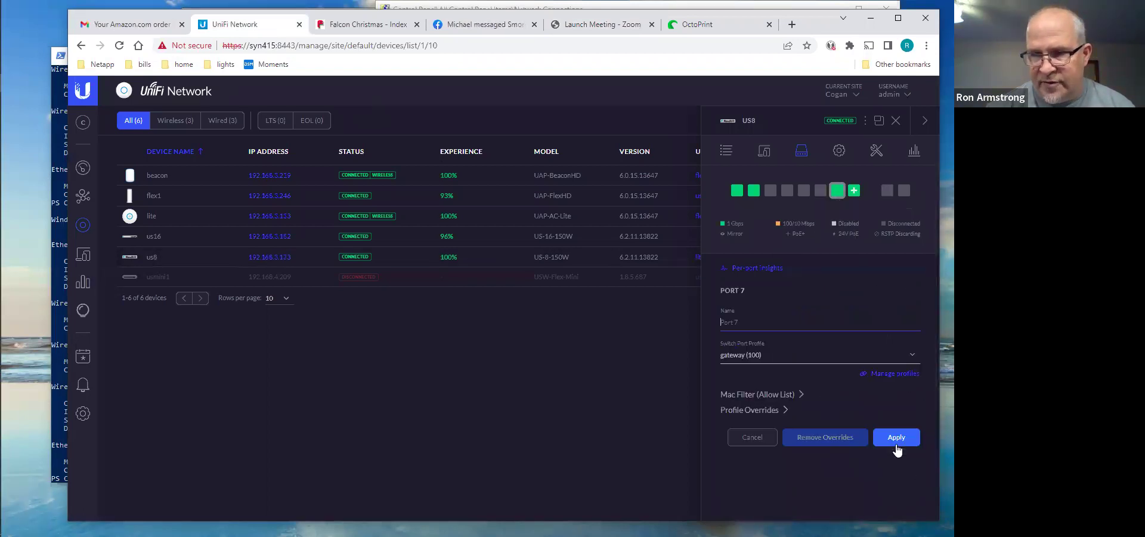
pyautogui.click(775, 358)
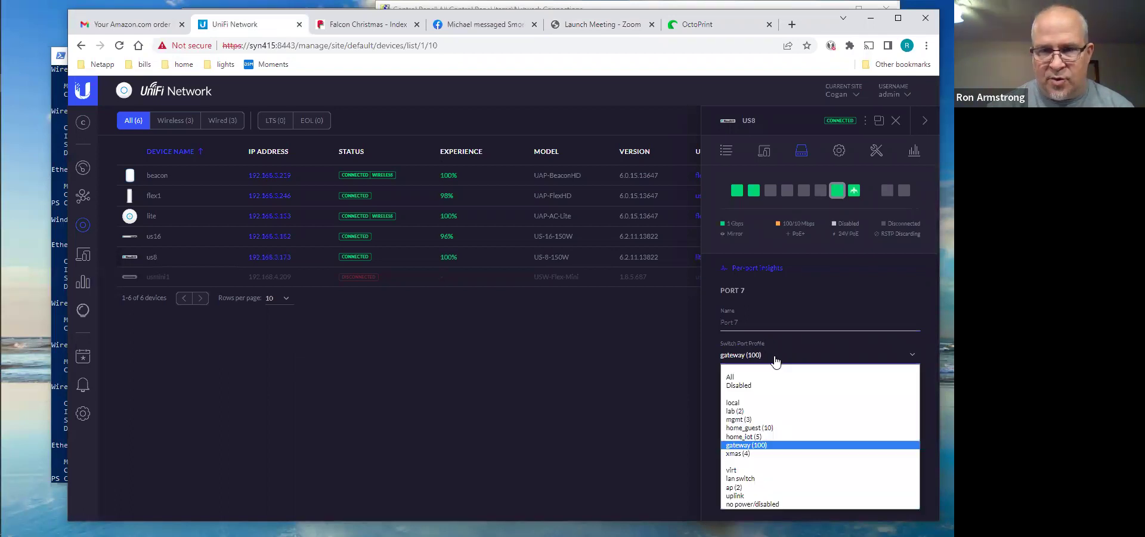
pyautogui.click(756, 454)
pyautogui.click(897, 469)
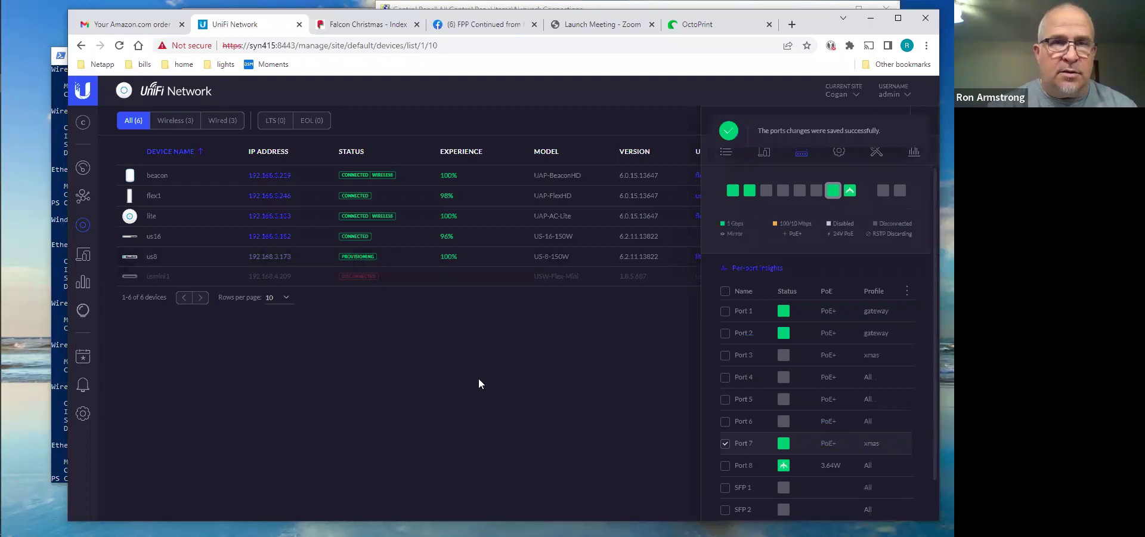
pyautogui.hotkey('alt', 'Tab')
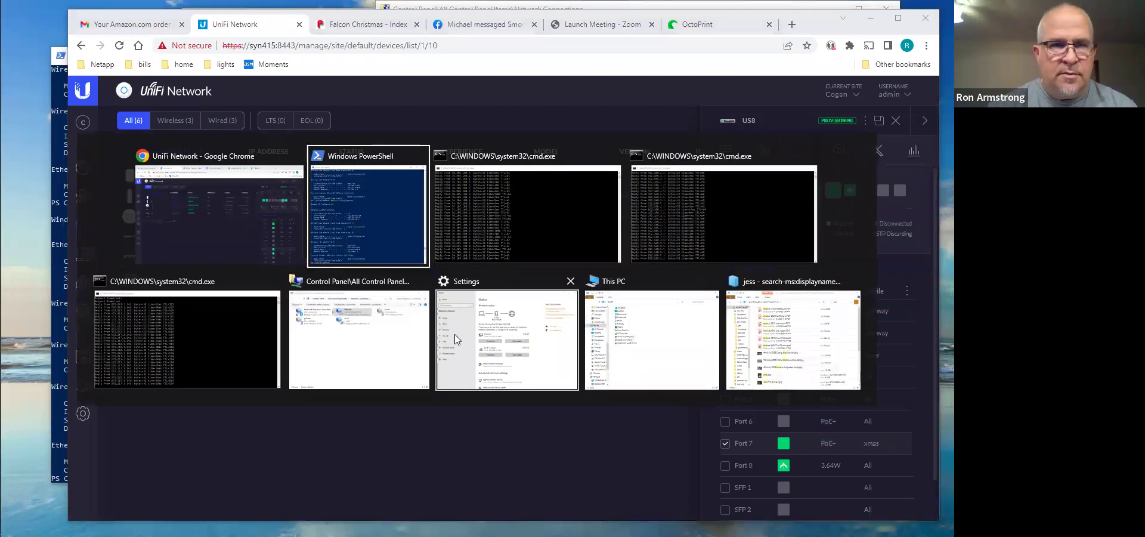
# - Rerun 'ipconfig /release Ethernet' and 'ipconfig /renew Ethernet' from command history
pyautogui.press('Up')
pyautogui.press('Up')
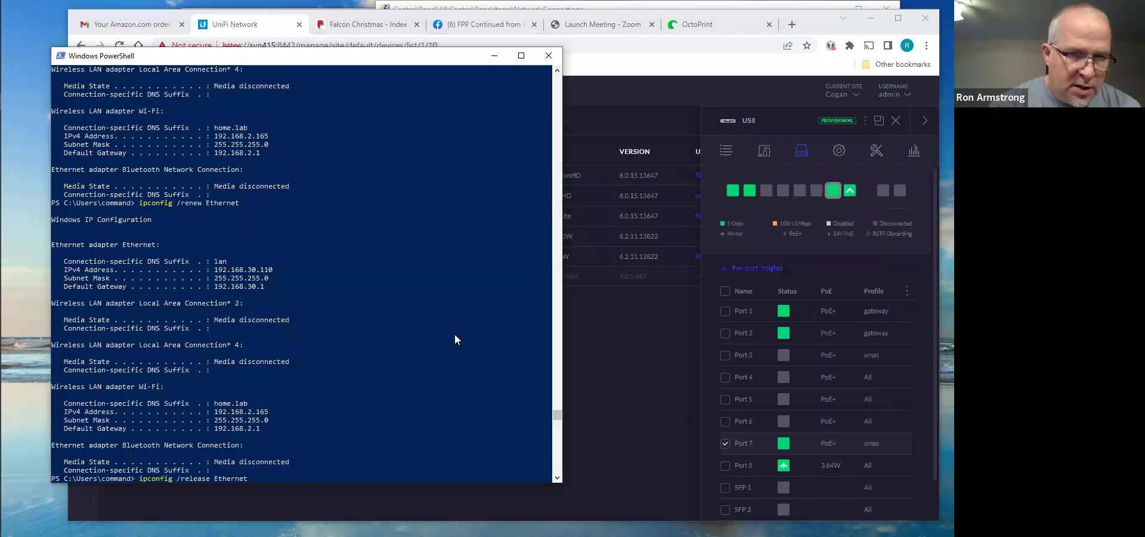
pyautogui.press('Return')
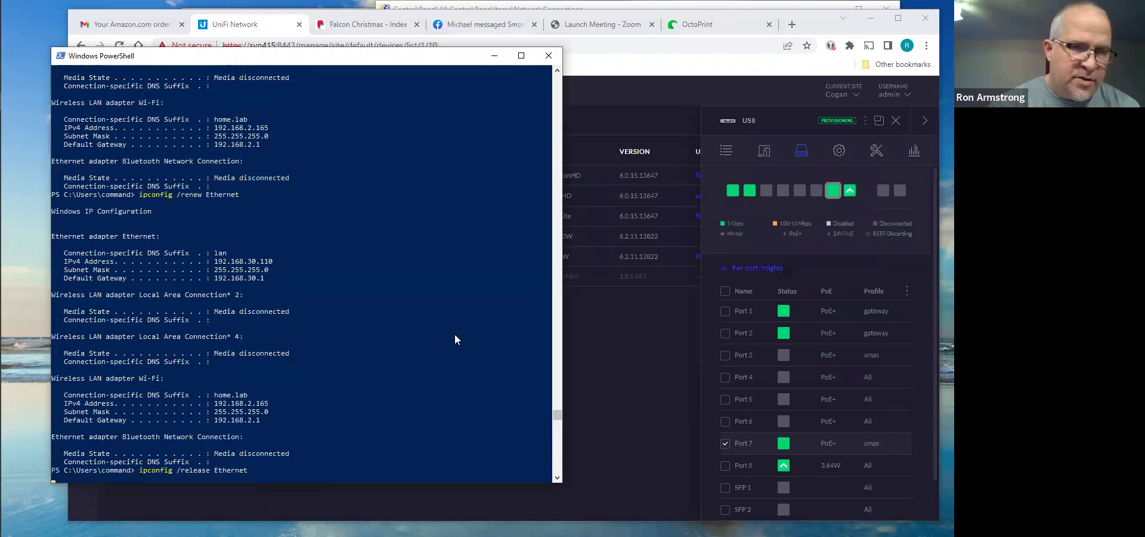
pyautogui.press('Up')
pyautogui.press('Up')
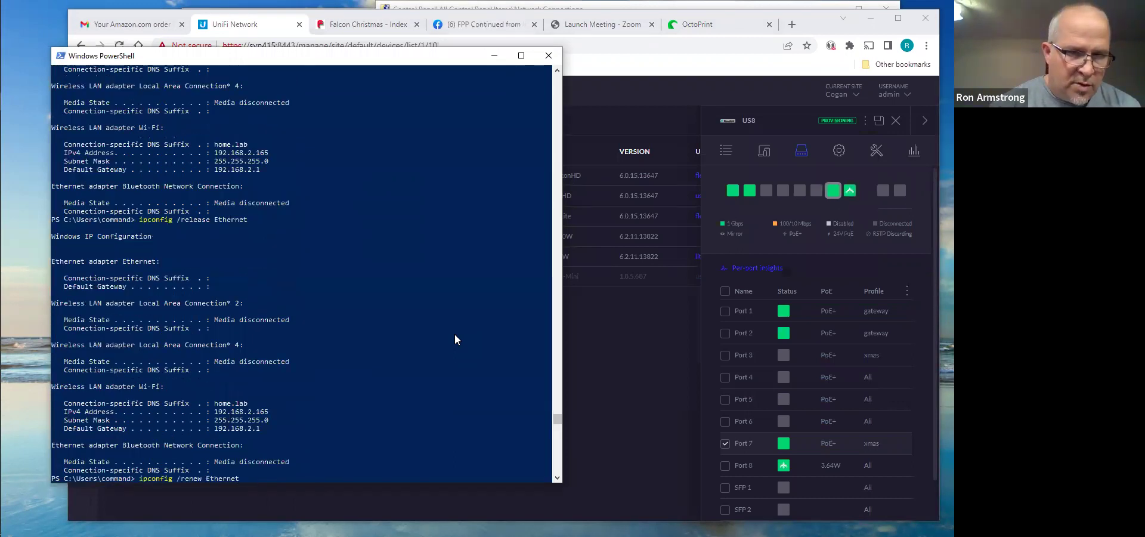
pyautogui.press('Return')
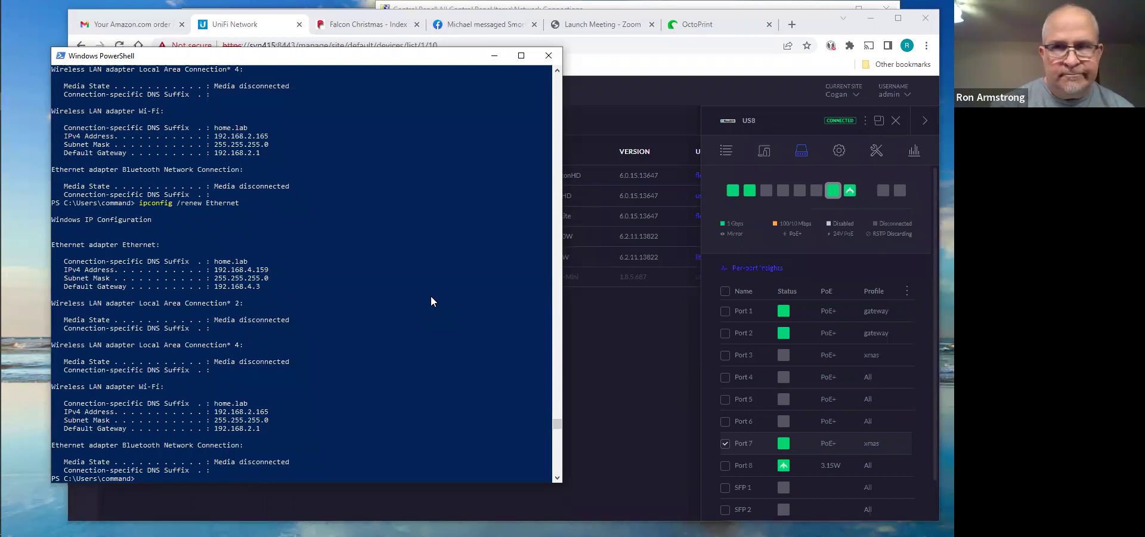
# - Highlight the renewed Ethernet IPv4 address 192.168.30.110, subnet mask and gateway 192.168.30.1
pyautogui.moveTo(208, 262); pyautogui.dragTo(265, 286)
pyautogui.moveTo(122, 246); pyautogui.dragTo(273, 289)
pyautogui.click(249, 271)
pyautogui.scroll(1, 299, 268)
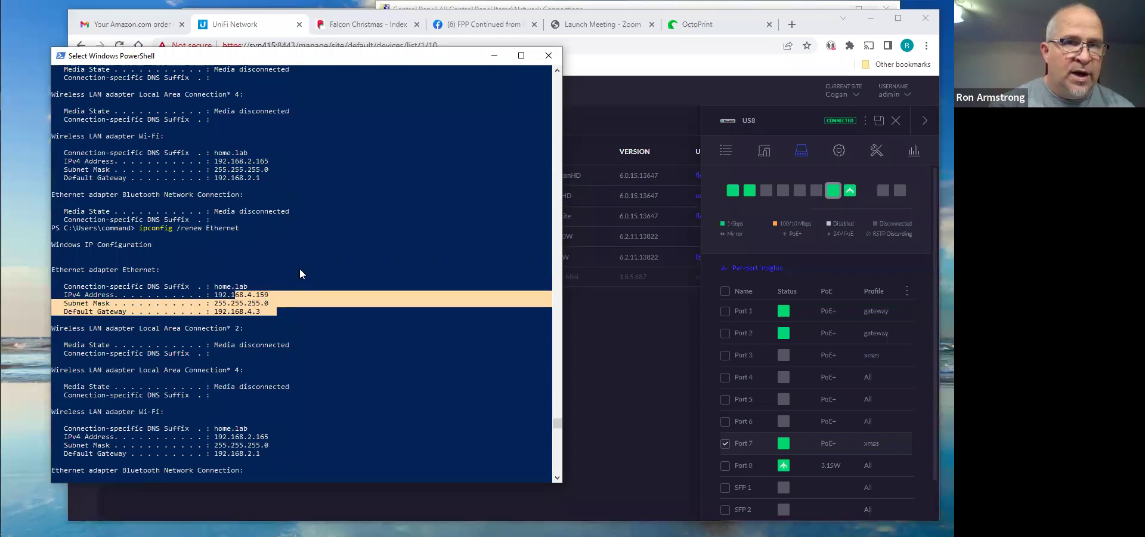
pyautogui.scroll(16, 303, 260)
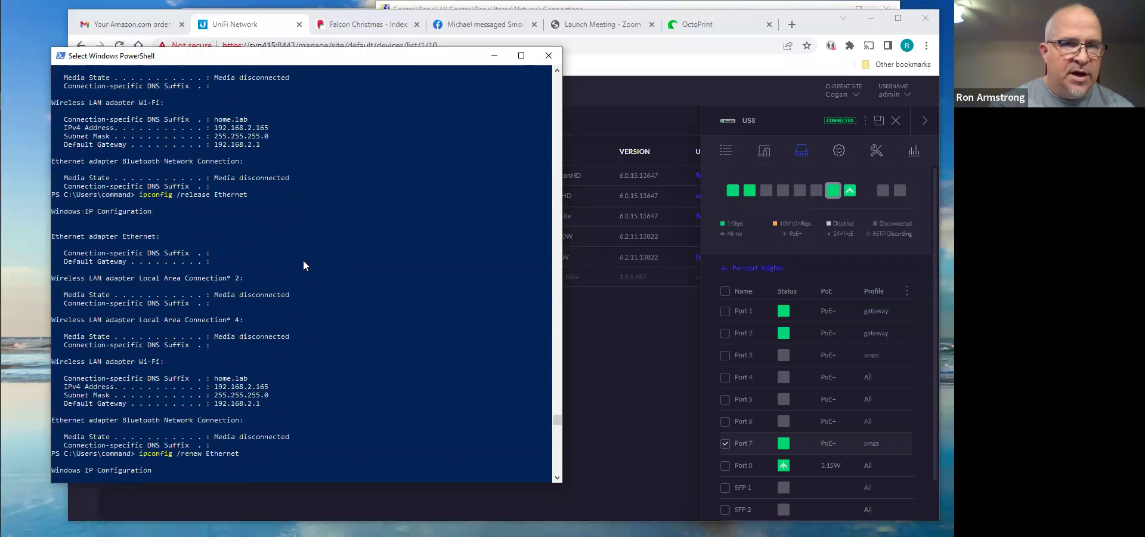
pyautogui.moveTo(334, 161); pyautogui.dragTo(265, 178)
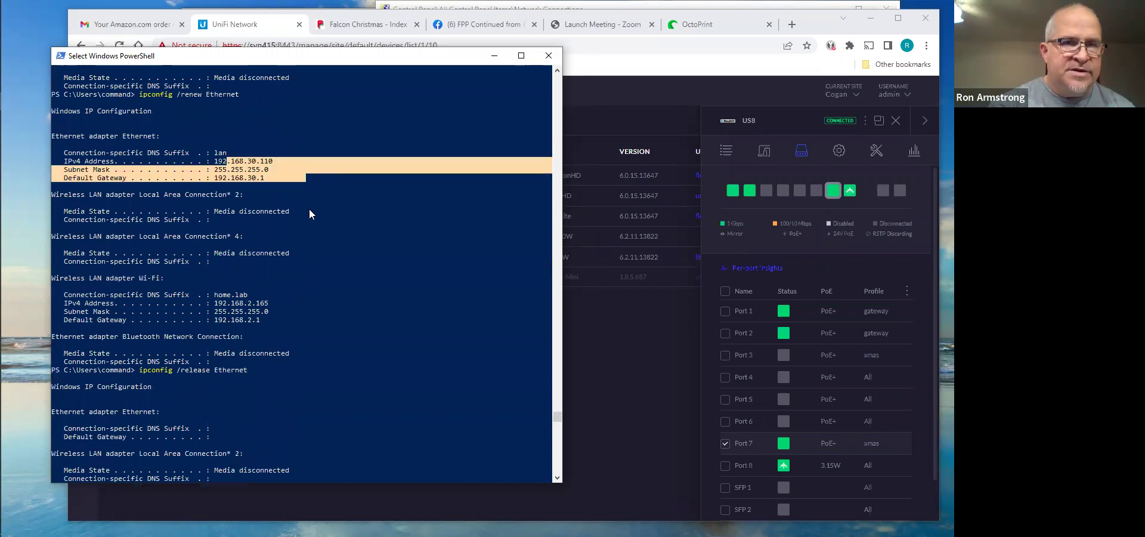
pyautogui.scroll(-12, 309, 210)
pyautogui.scroll(-4, 268, 307)
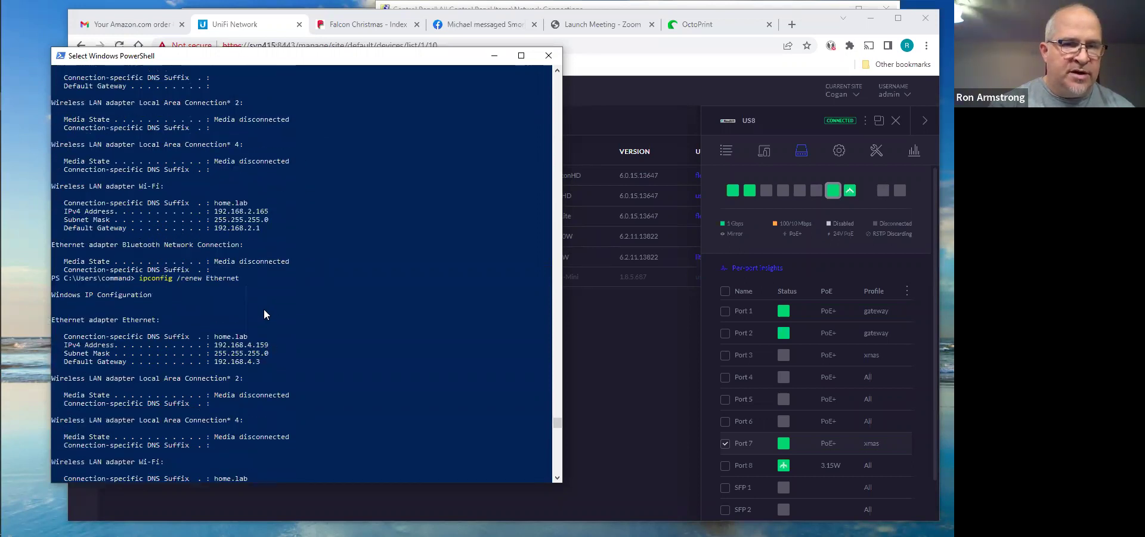
pyautogui.moveTo(217, 296); pyautogui.dragTo(261, 321)
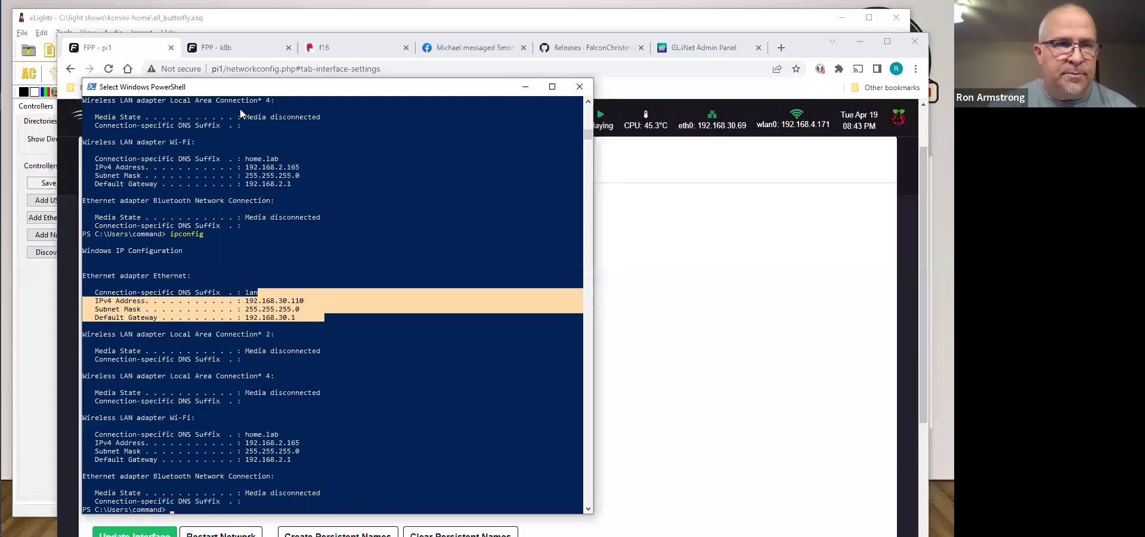
# - Load pi1's FPP page at its wired address 192.168.30.69
pyautogui.click(132, 54)
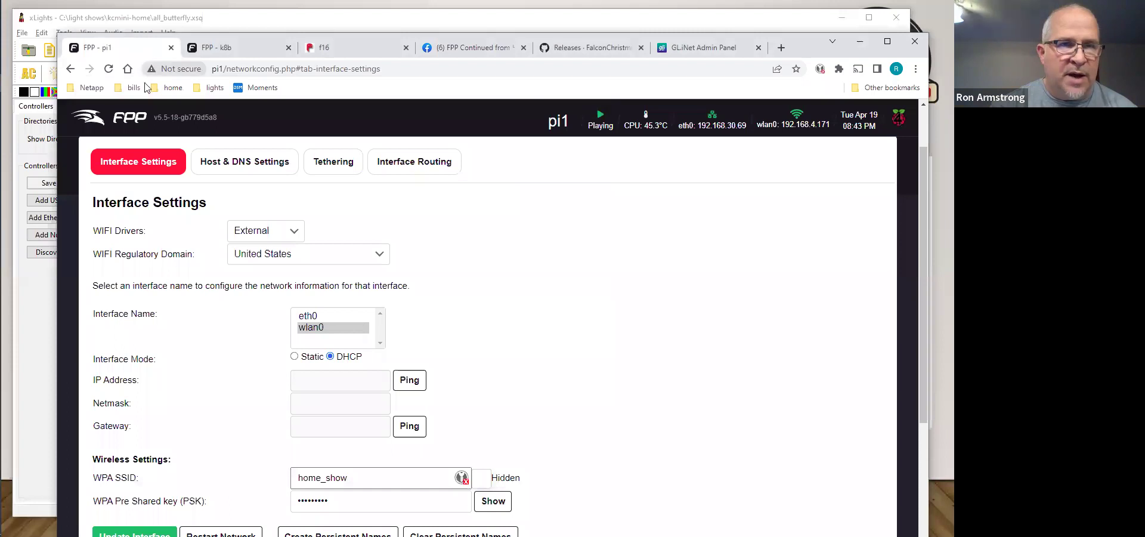
pyautogui.click(274, 67)
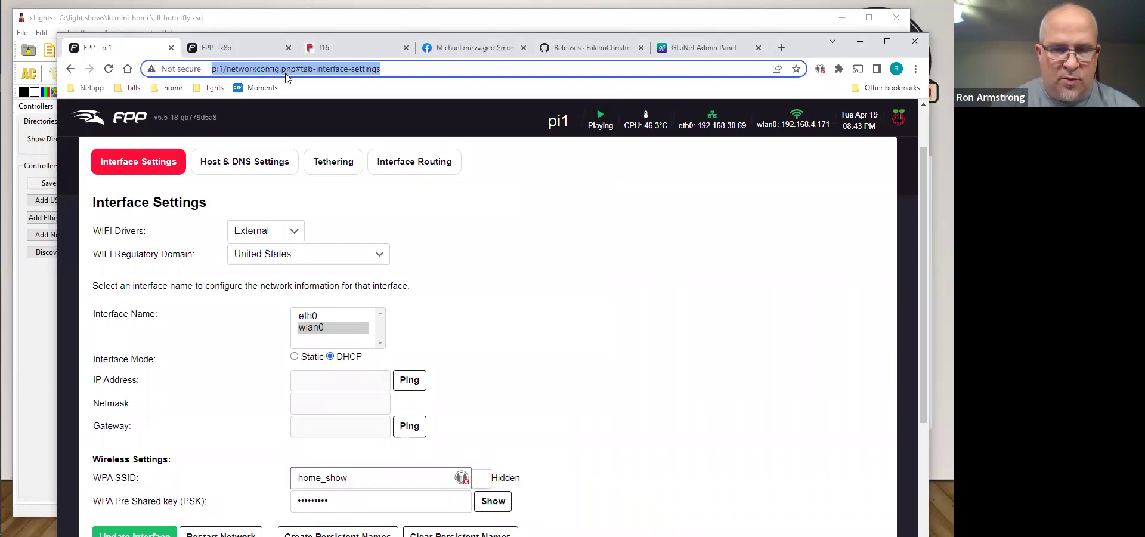
pyautogui.write('12')
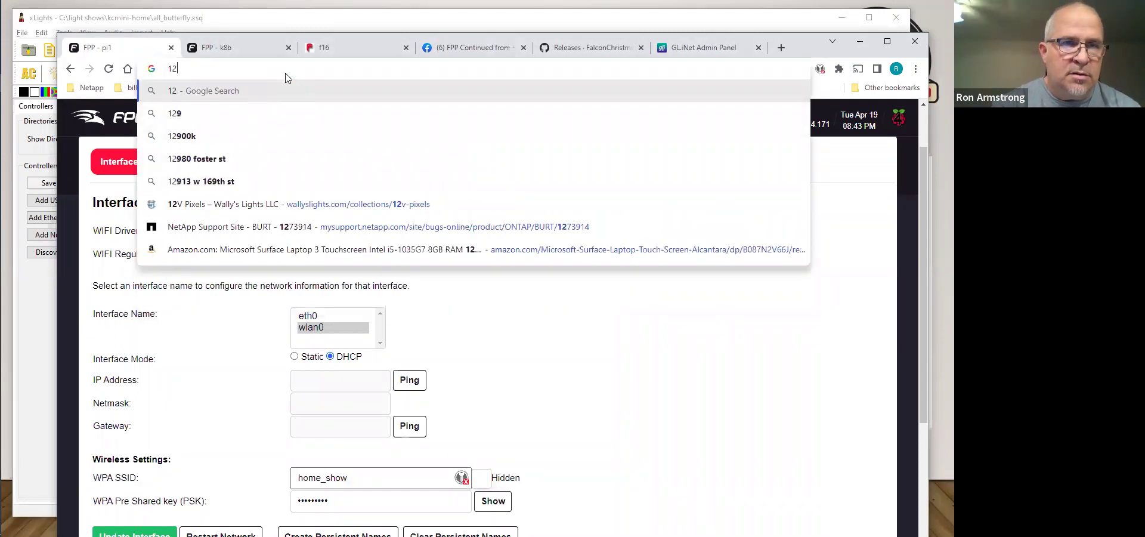
pyautogui.press('BackSpace')
pyautogui.write('92.168.30.69')
pyautogui.press('Return')
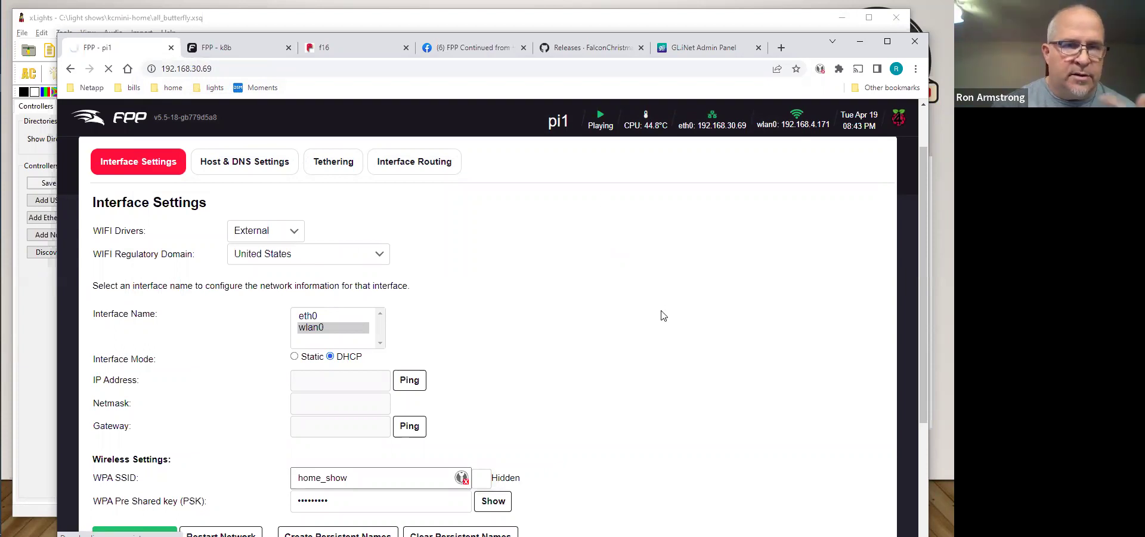
# - Load pi1's Status page at Wi-Fi address 192.168.4.171, check eth0/wlan0, and return to the slideshow
pyautogui.click(244, 68)
pyautogui.write('192.168.4')
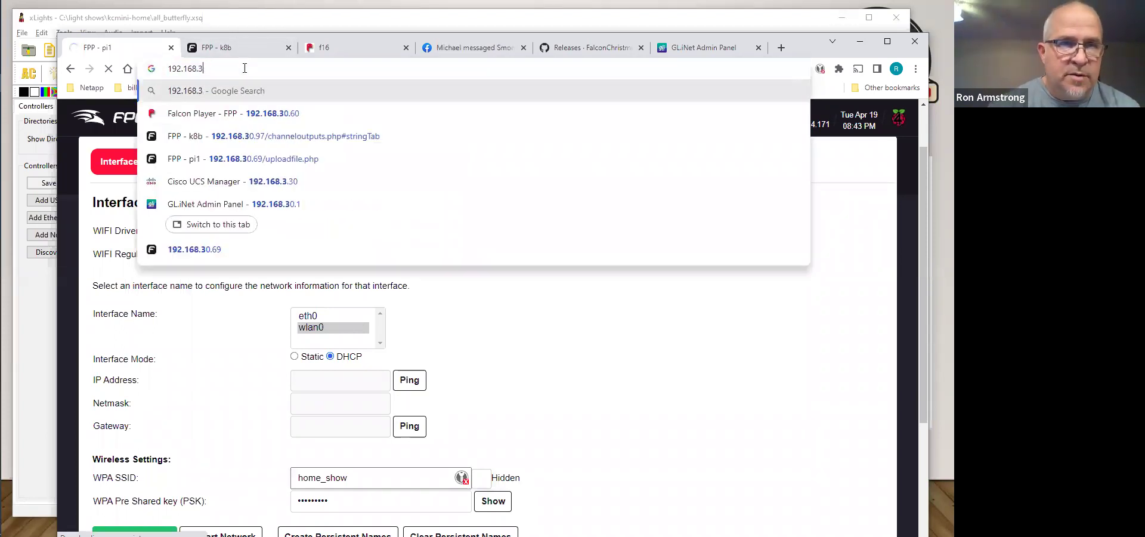
pyautogui.write('.171')
pyautogui.press('Return')
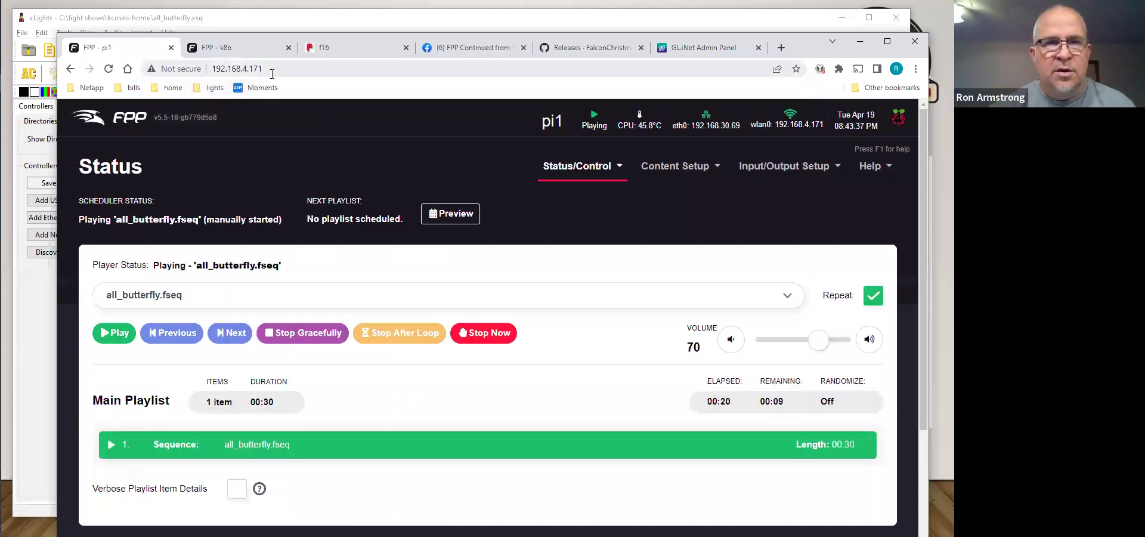
pyautogui.moveTo(805, 124)
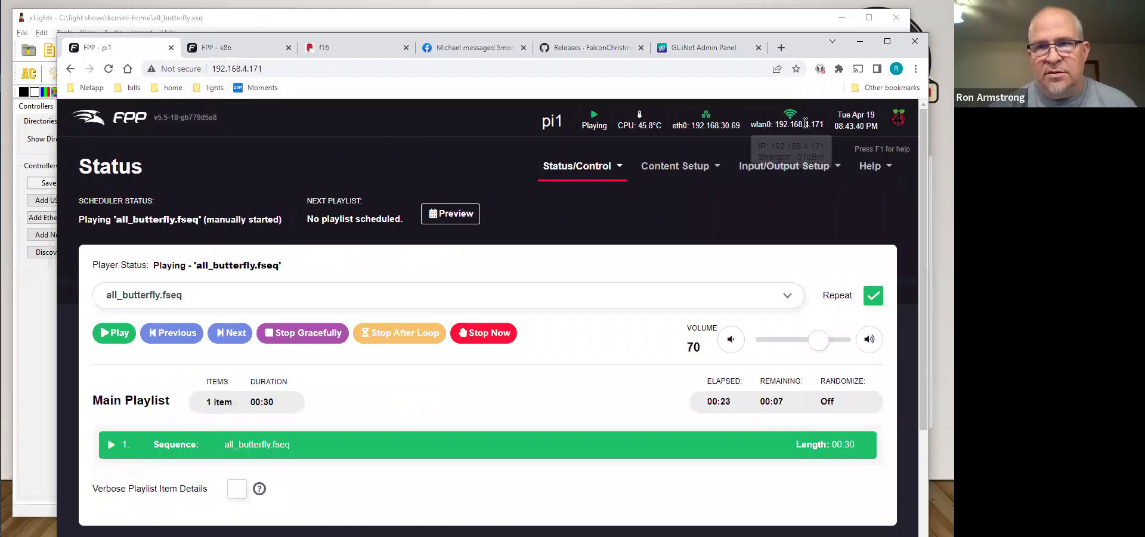
pyautogui.moveTo(717, 130)
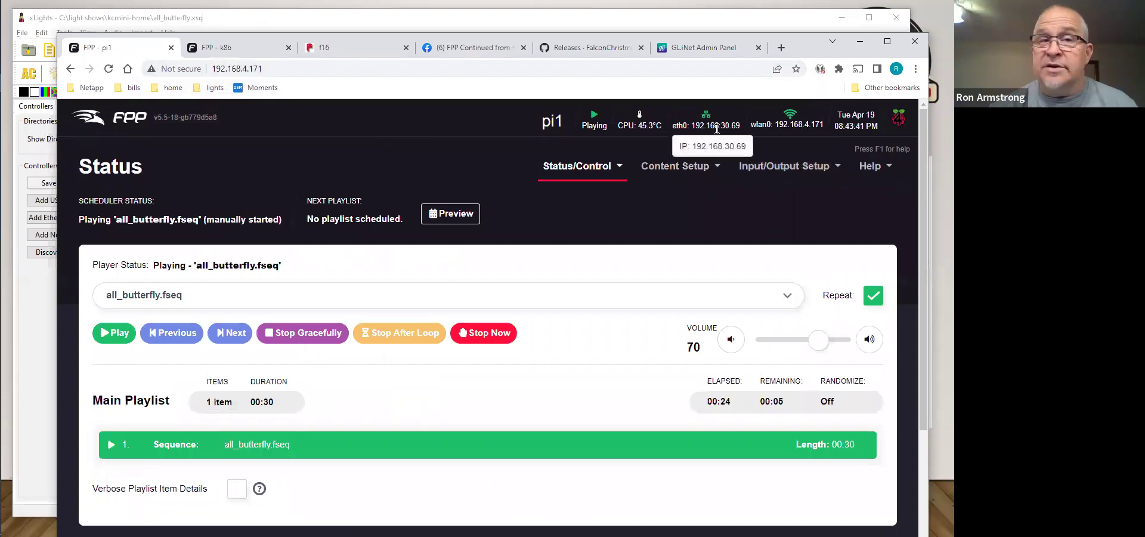
pyautogui.hotkey('alt', 'Tab')
pyautogui.press('Tab')
pyautogui.press('Tab')
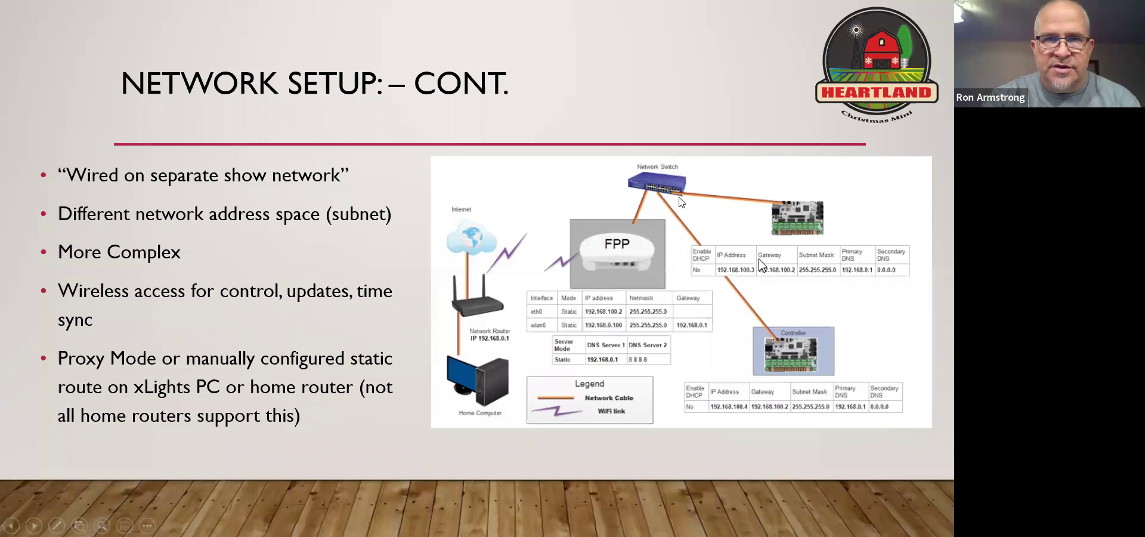
# - Look up the f16 controller's IP address in xLights
pyautogui.hotkey('alt', 'Tab')
pyautogui.click(674, 222)
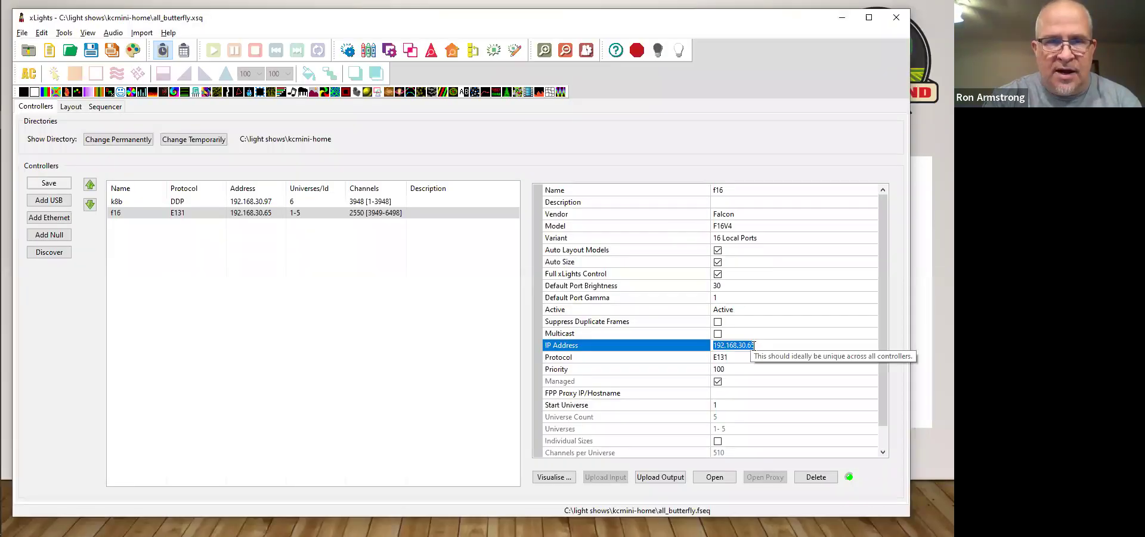
pyautogui.hotkey('alt', 'Tab')
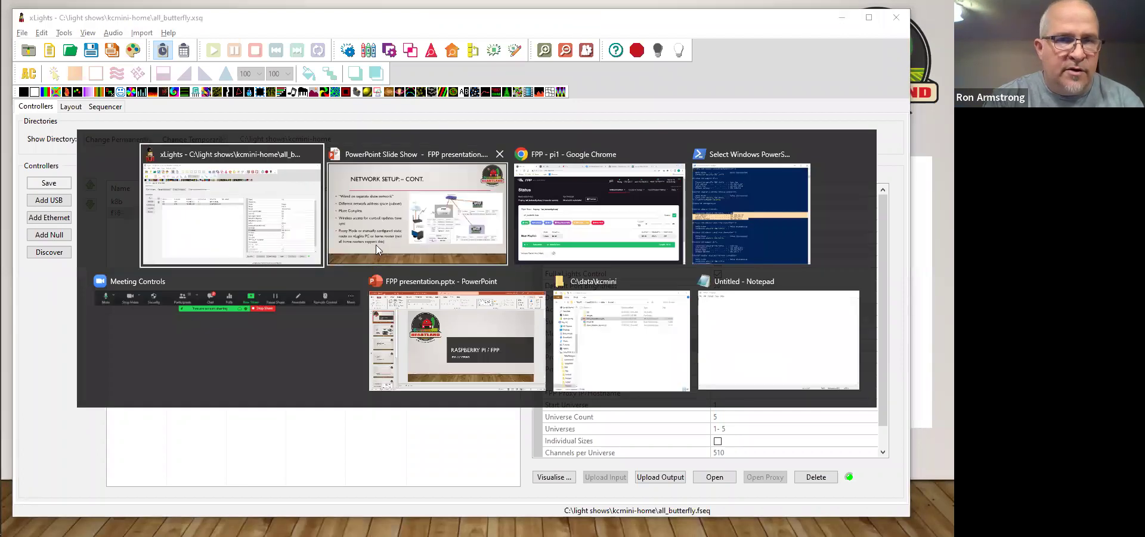
pyautogui.press('Tab')
# - Load the F16 controller at 192.168.30.65 in Chrome's f16 tab, then return to the slide
pyautogui.click(322, 50)
pyautogui.click(202, 70)
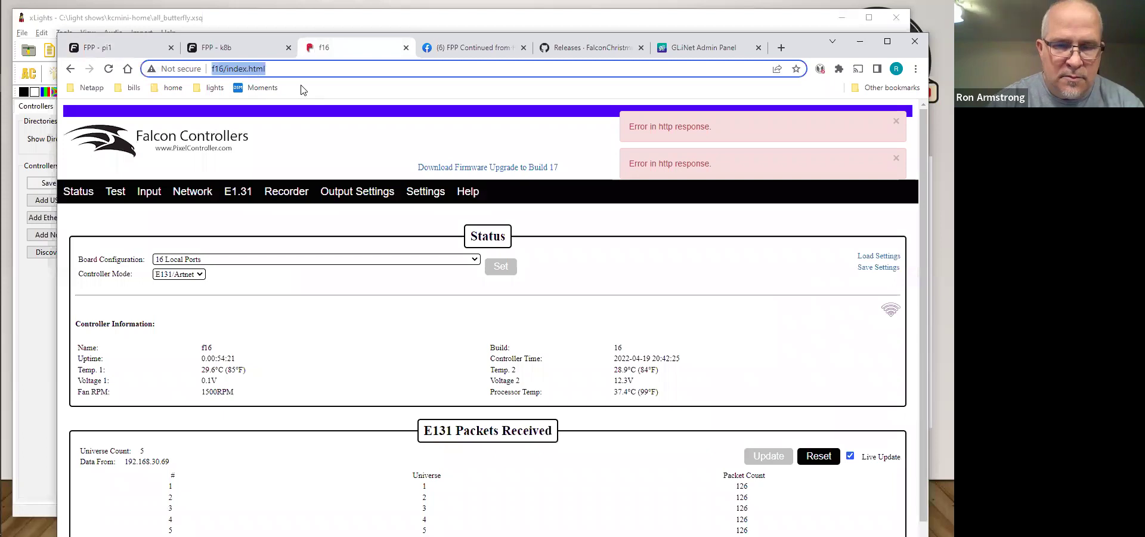
pyautogui.write('12921.68.')
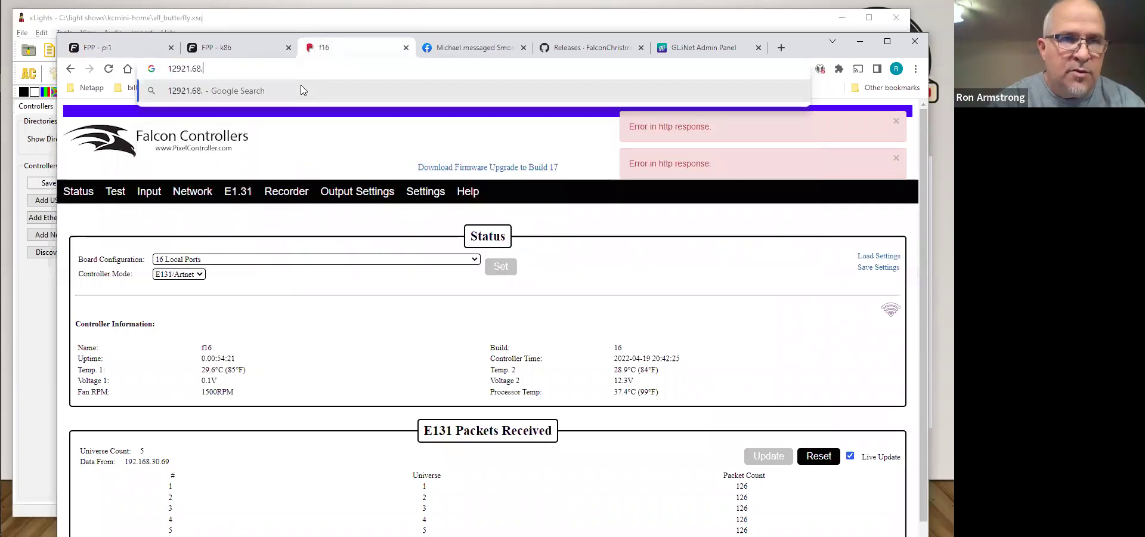
pyautogui.press('BackSpace')
pyautogui.press('BackSpace')
pyautogui.press('BackSpace')
pyautogui.press('BackSpace')
pyautogui.press('BackSpace')
pyautogui.press('BackSpace')
pyautogui.press('BackSpace')
pyautogui.press('BackSpace')
pyautogui.write('92.168.30.65')
pyautogui.press('Return')
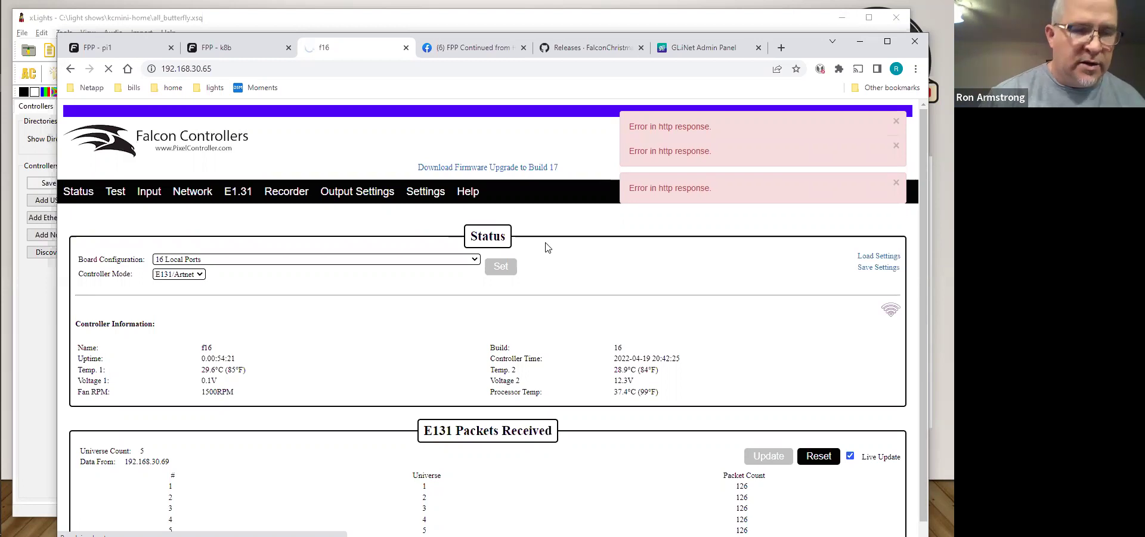
pyautogui.hotkey('alt', 'Tab')
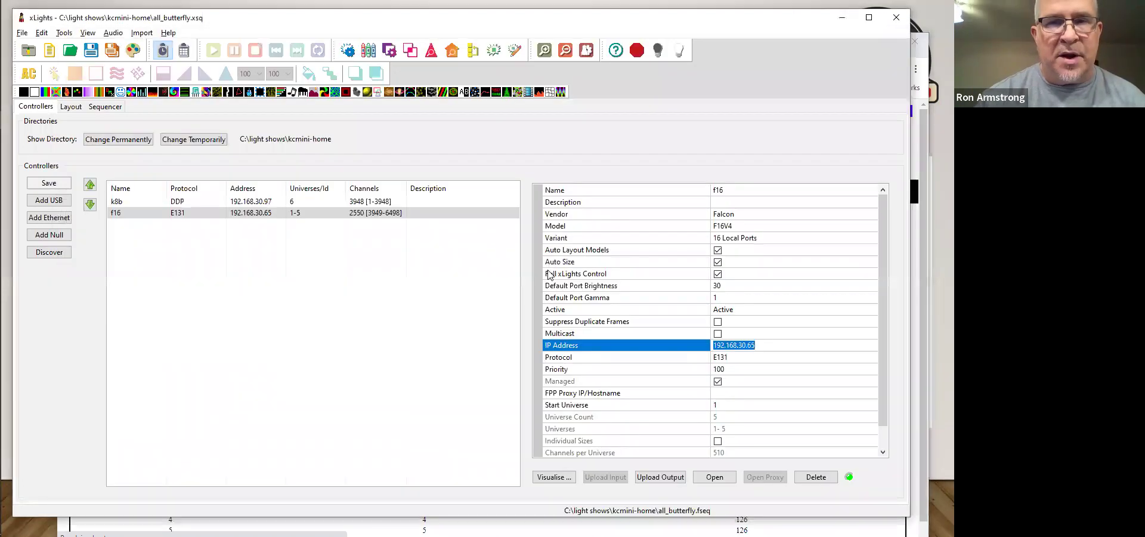
pyautogui.hotkey('alt', 'Tab')
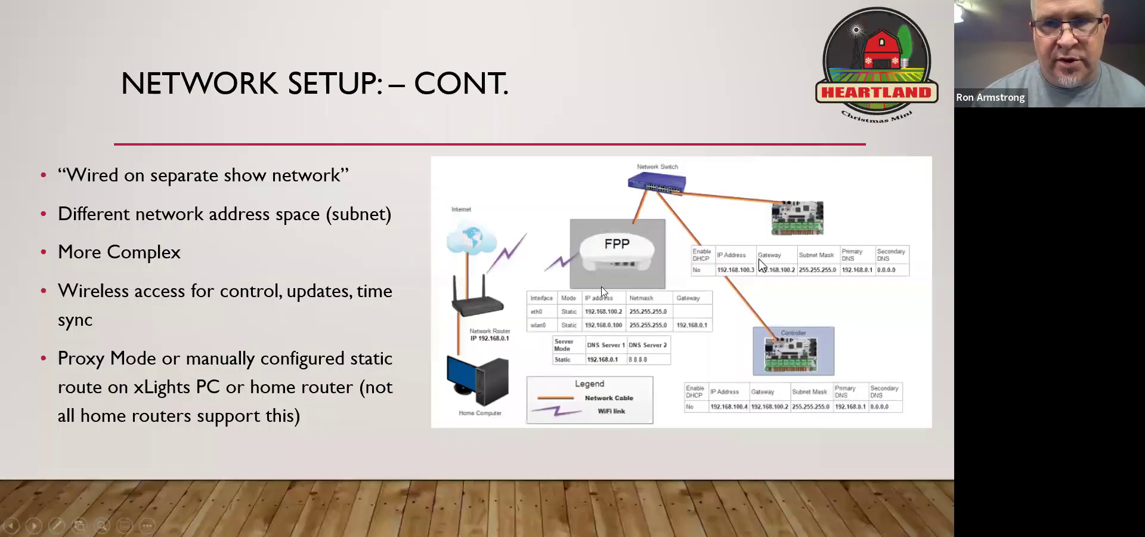
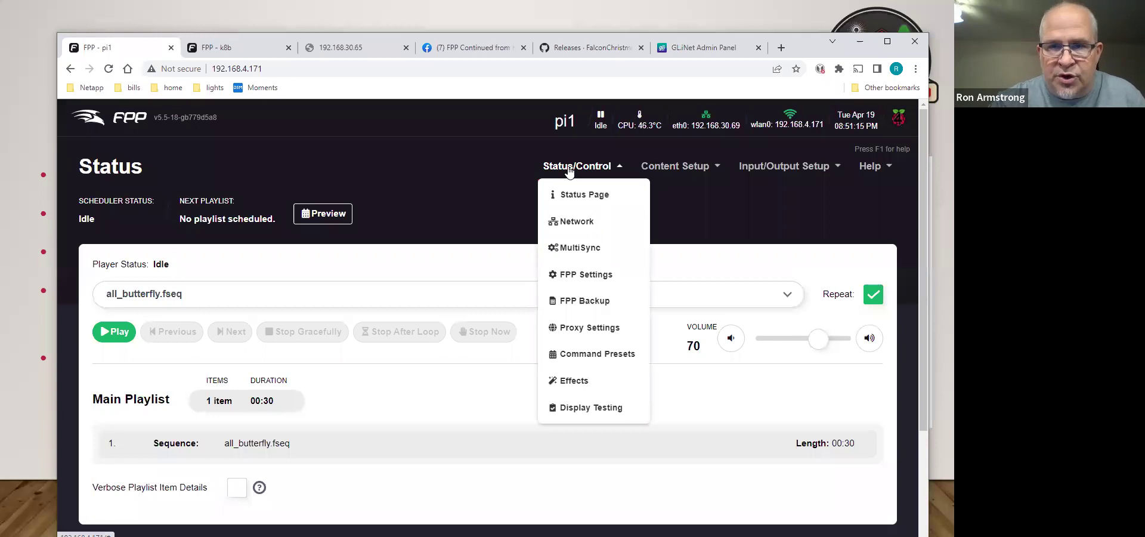
# - Add a proxied host entry for 192.168.30.65 in pi1's Proxy Settings
pyautogui.click(584, 330)
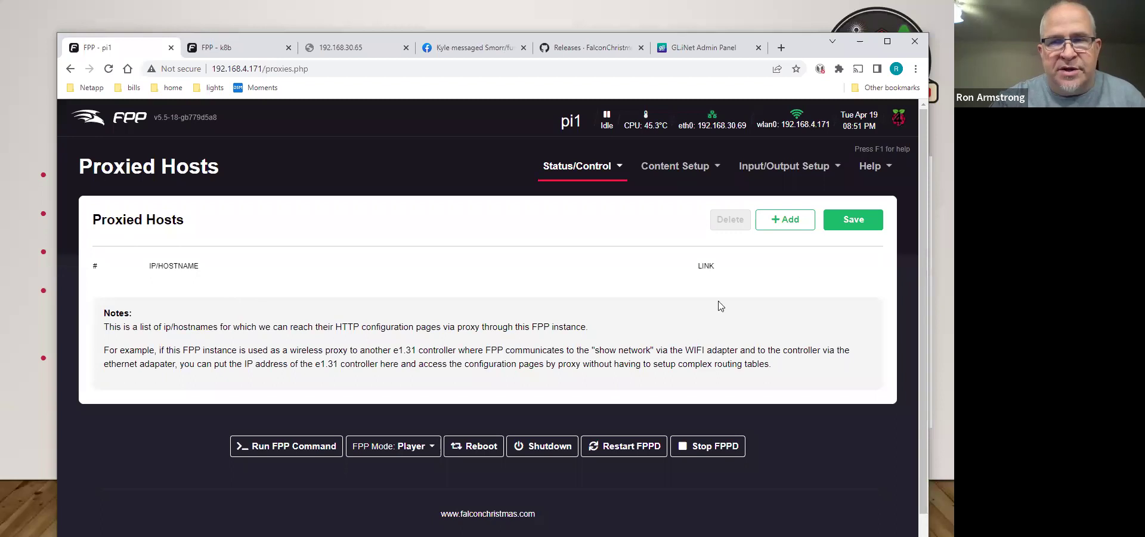
pyautogui.click(784, 219)
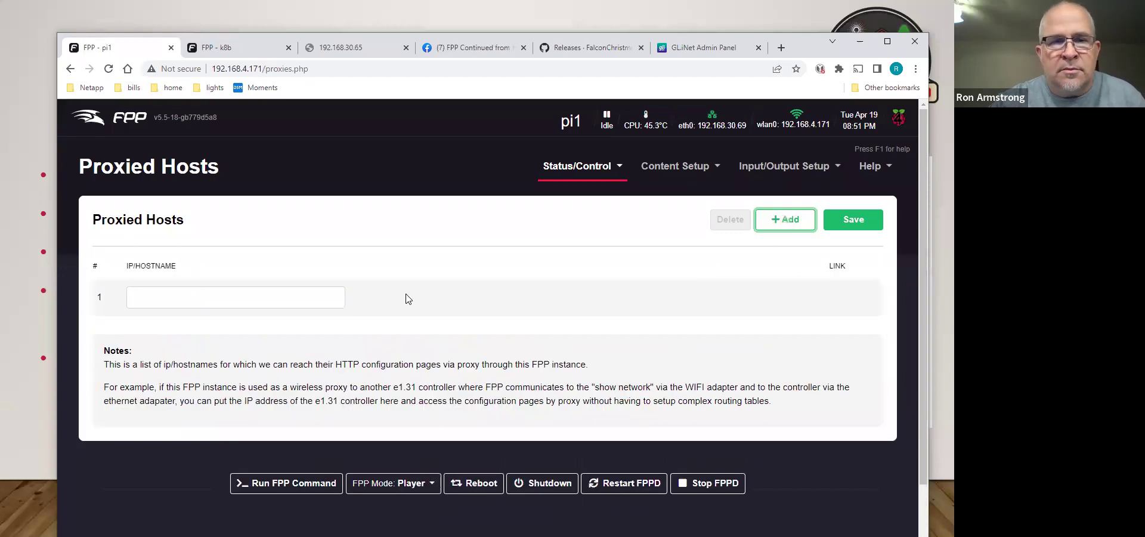
pyautogui.click(325, 297)
pyautogui.write('192.168.30.')
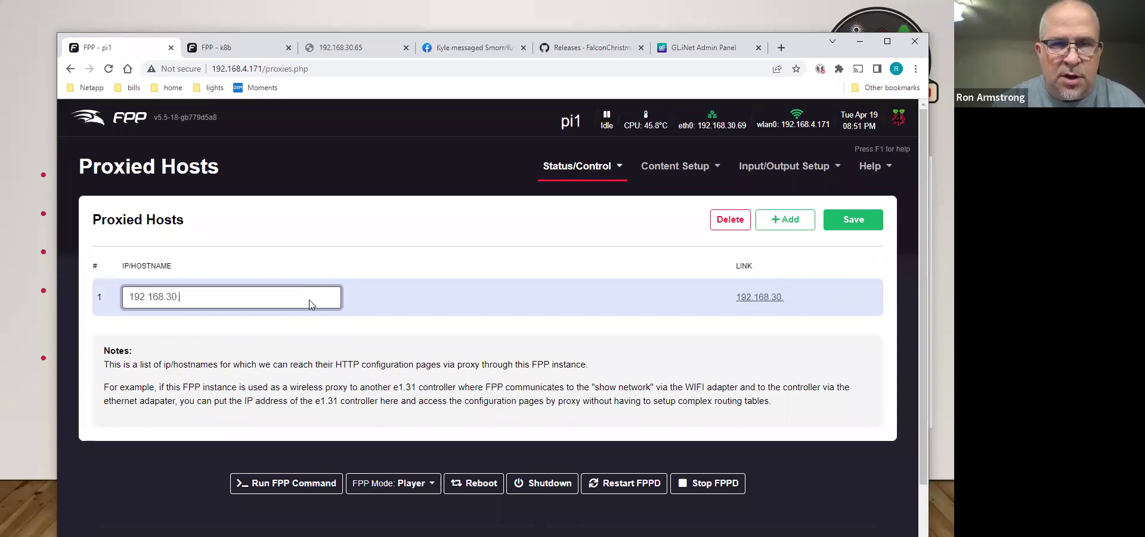
pyautogui.hotkey('alt', 'Tab')
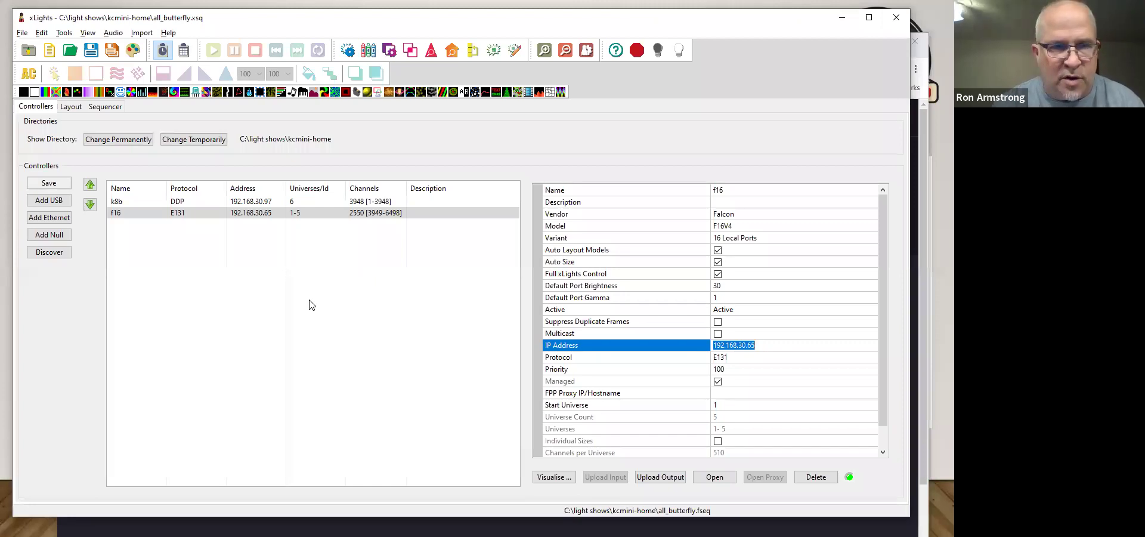
pyautogui.hotkey('alt', 'Tab')
pyautogui.write('65')
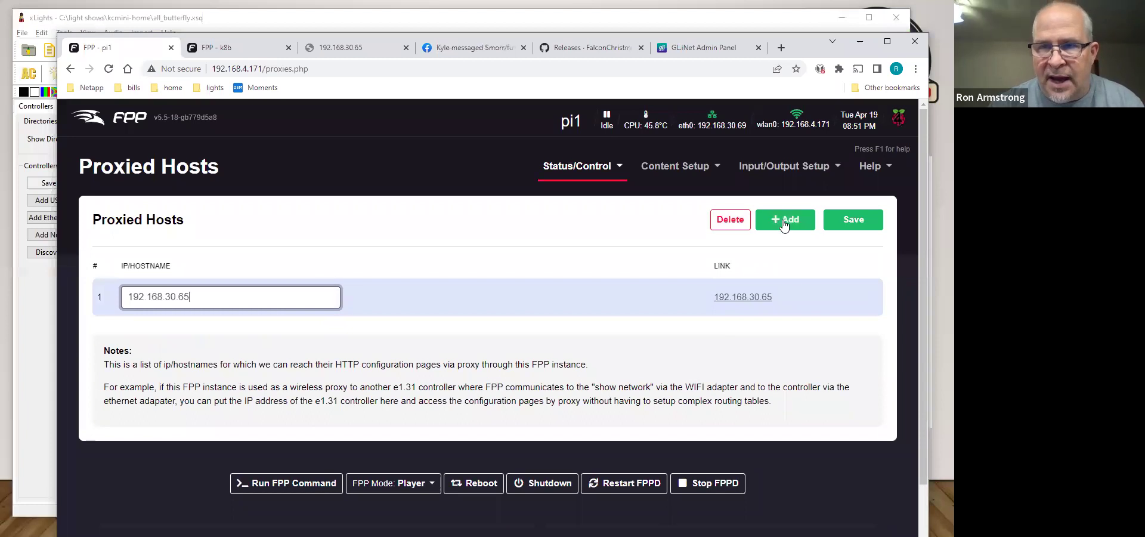
# - Add a second proxied host, 192.168.30.97, and save the proxied hosts list
pyautogui.click(784, 219)
pyautogui.click(302, 323)
pyautogui.write('192.6')
pyautogui.write('68.340')
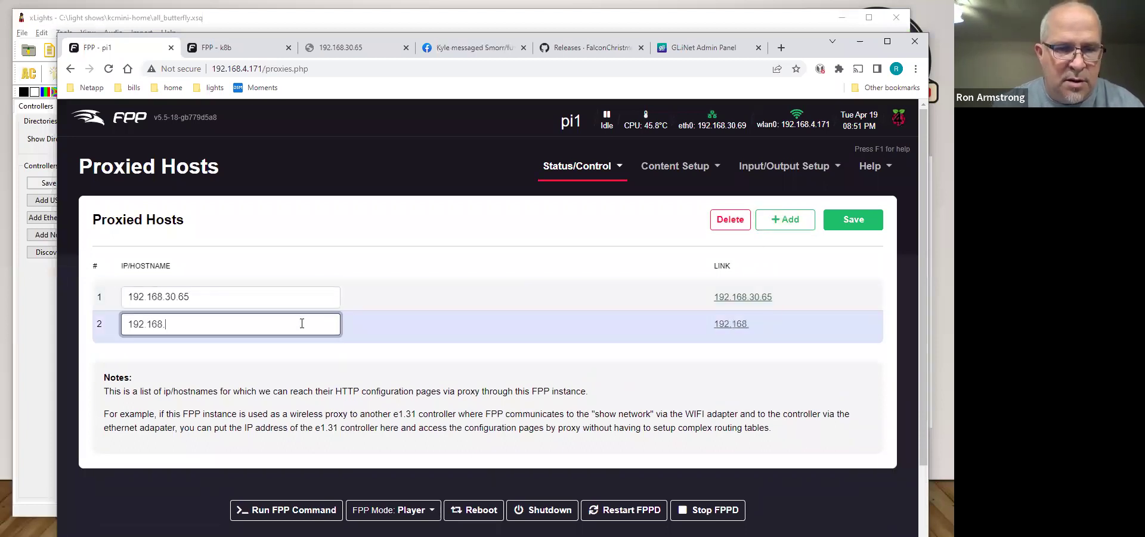
pyautogui.press('BackSpace')
pyautogui.press('BackSpace')
pyautogui.write('0.97')
pyautogui.click(858, 225)
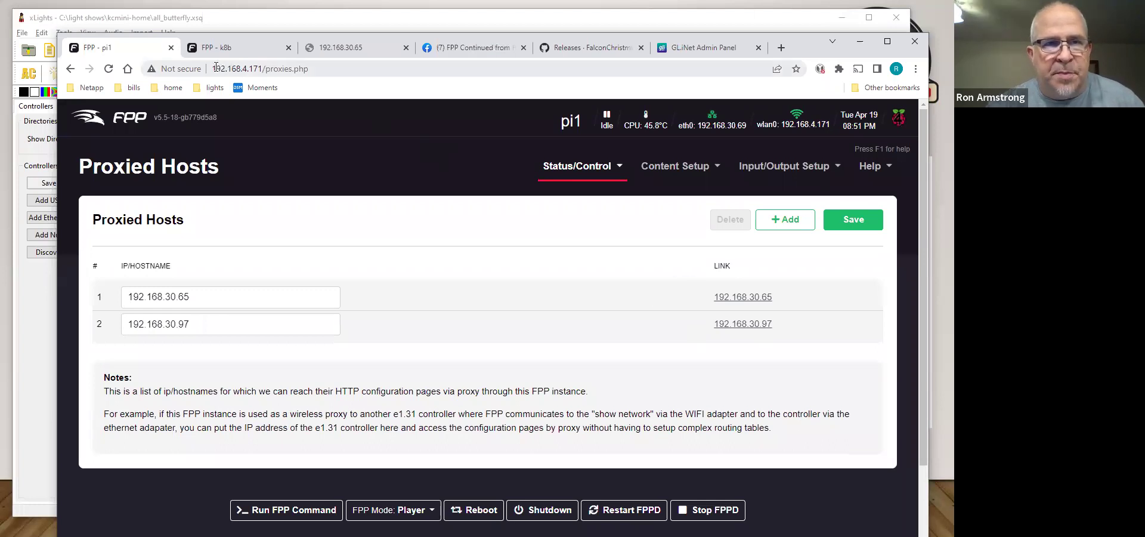
pyautogui.moveTo(214, 67); pyautogui.dragTo(266, 67)
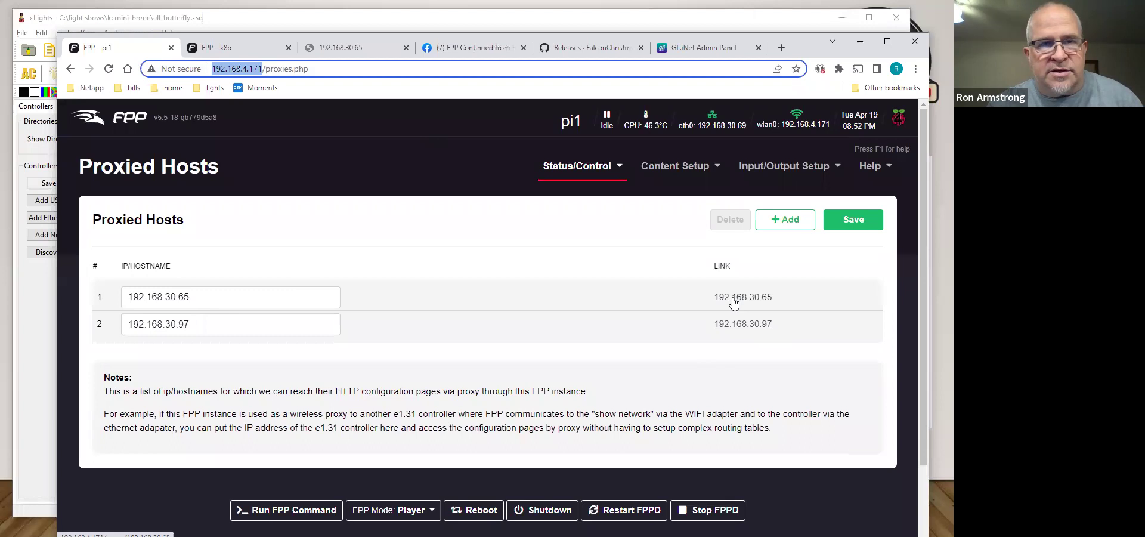
pyautogui.click(733, 304)
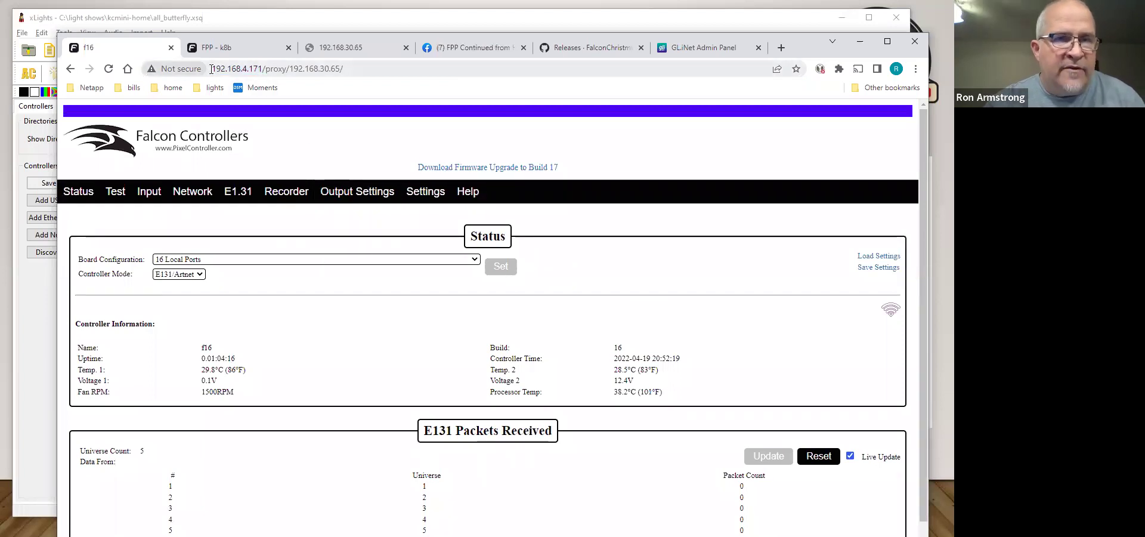
pyautogui.moveTo(211, 69); pyautogui.dragTo(349, 67)
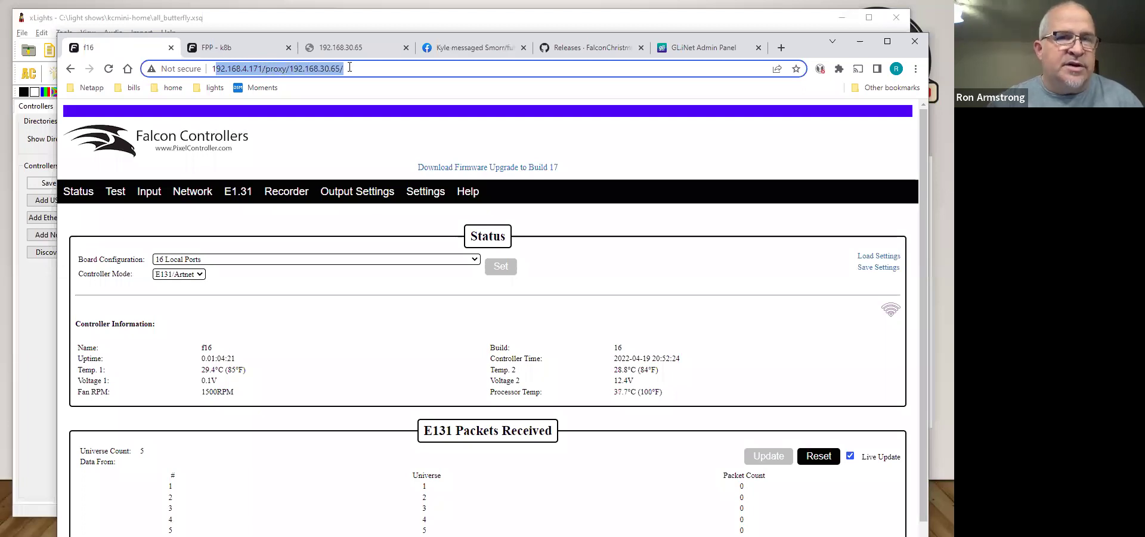
pyautogui.click(360, 67)
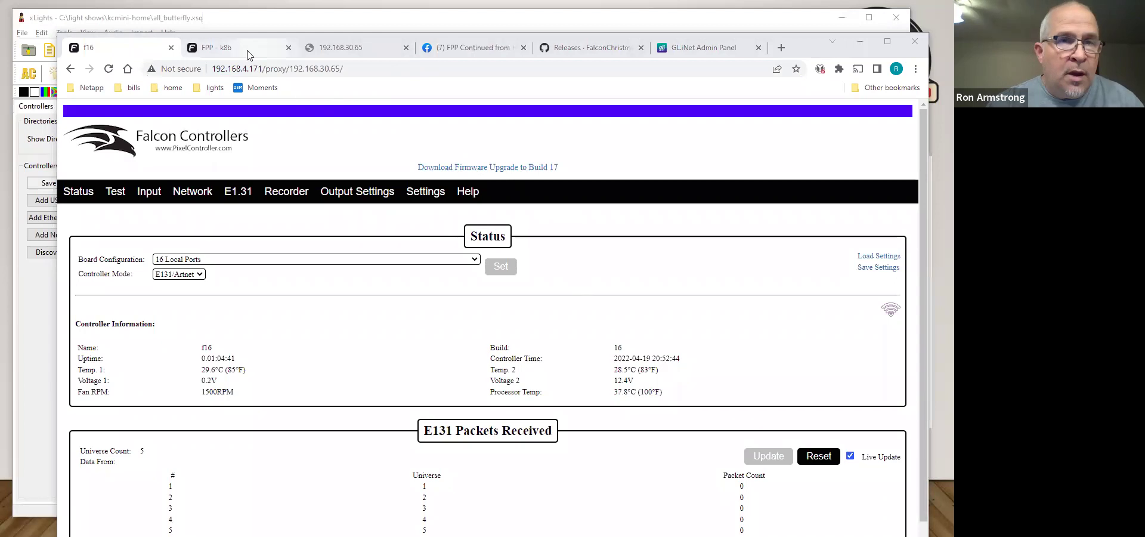
pyautogui.moveTo(220, 68); pyautogui.dragTo(343, 69)
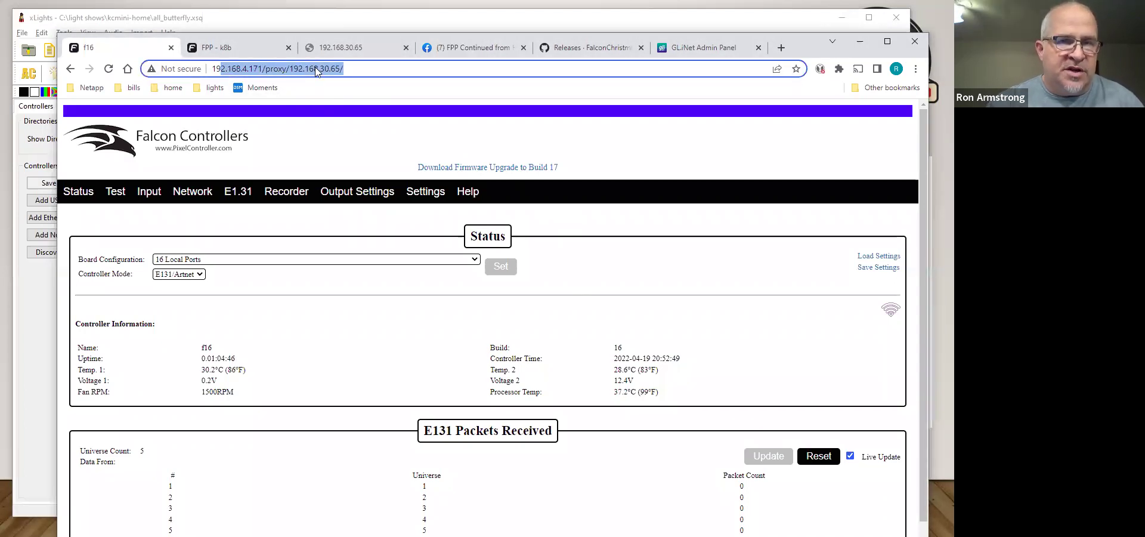
pyautogui.rightClick(70, 70)
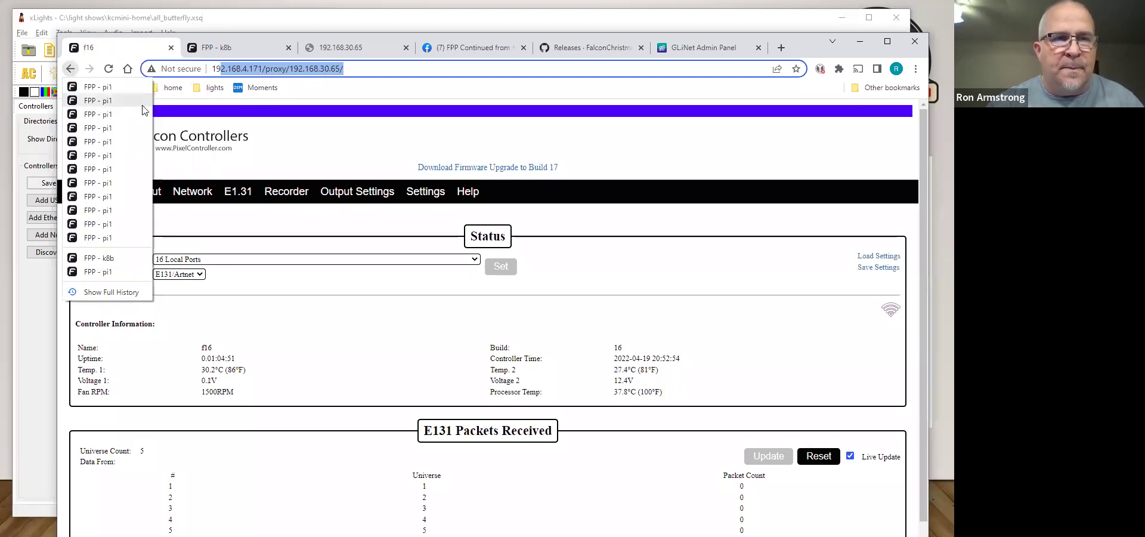
pyautogui.click(84, 86)
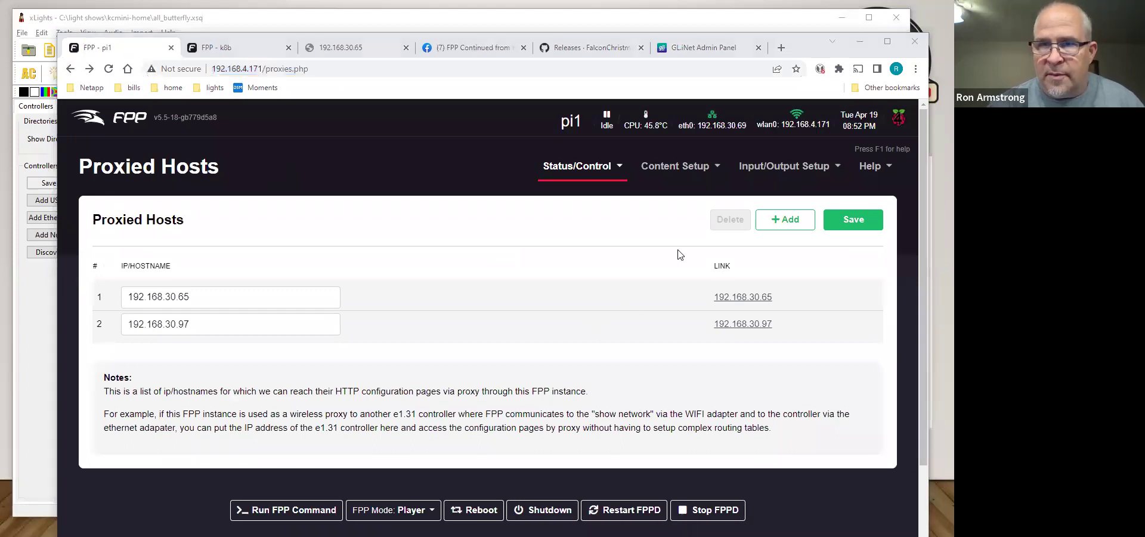
# - Open k8b's status page via pi1's 192.168.30.97 proxy link, then return to xLights
pyautogui.click(752, 325)
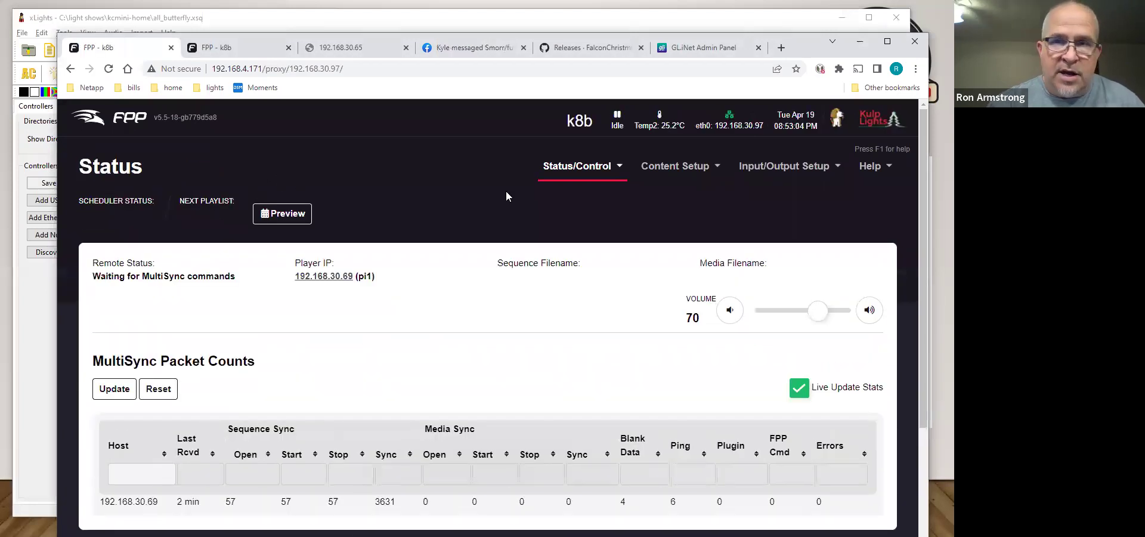
pyautogui.moveTo(212, 68); pyautogui.dragTo(345, 68)
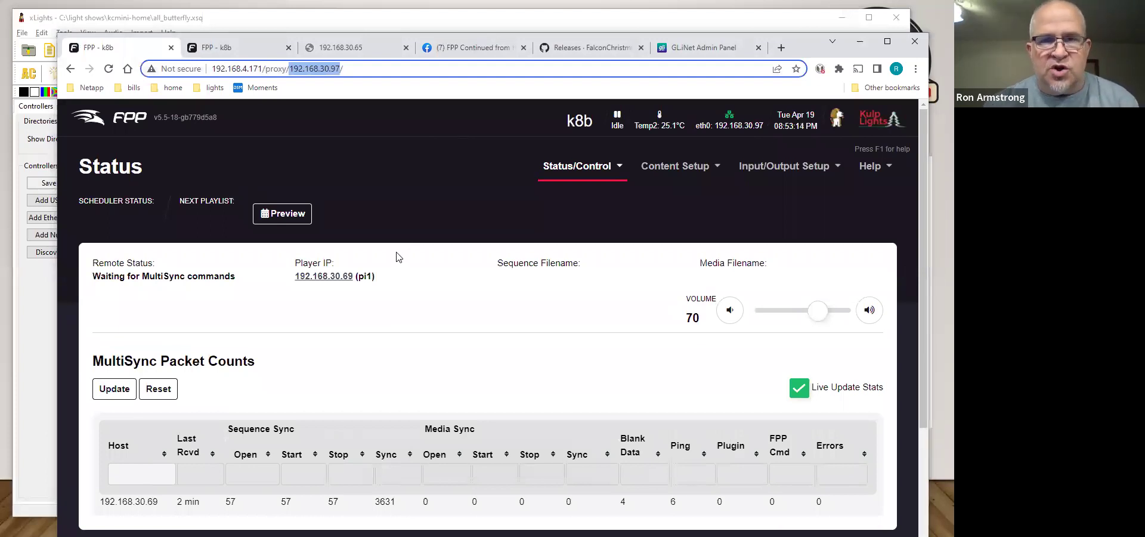
pyautogui.hotkey('alt', 'Tab')
pyautogui.hotkey('alt', 'Tab')
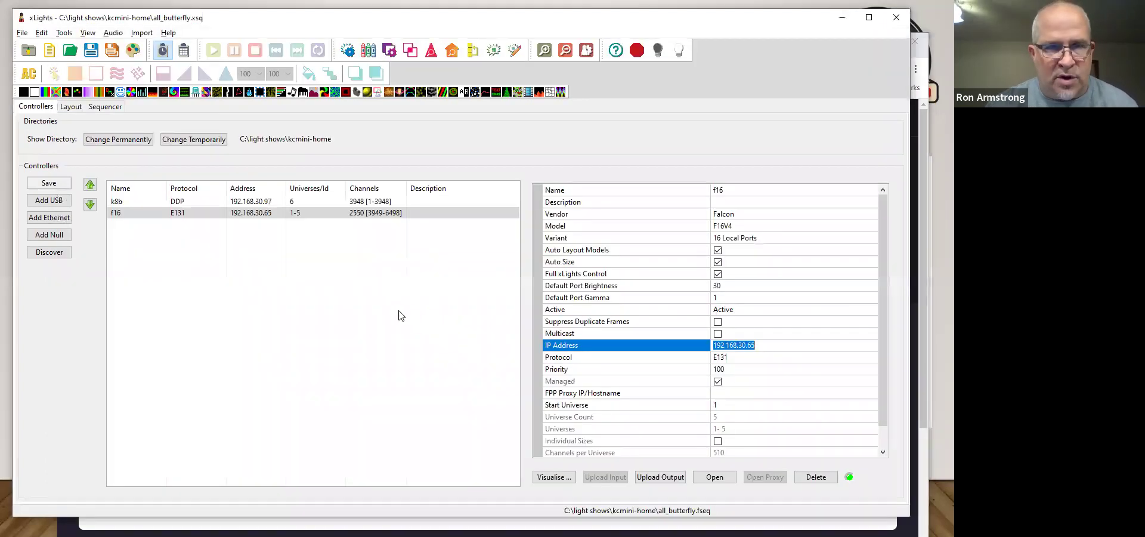
pyautogui.hotkey('alt', 'Tab')
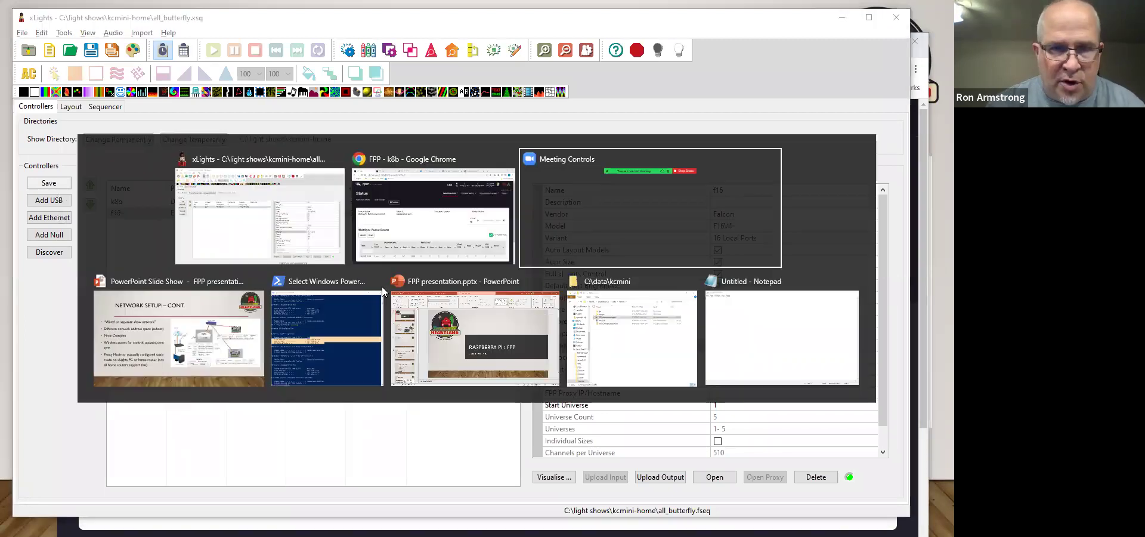
pyautogui.press('Left')
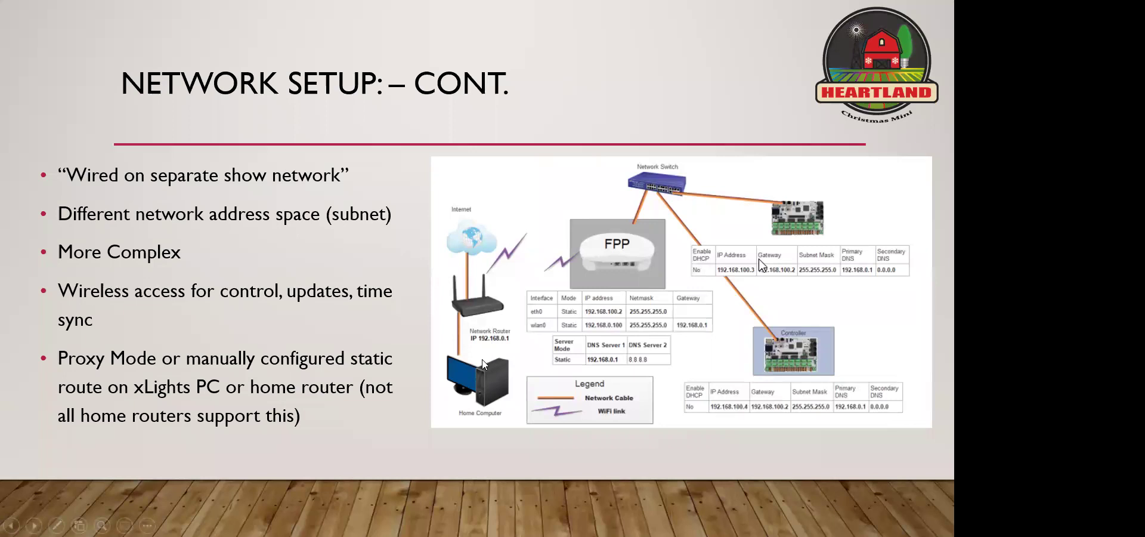
pyautogui.hotkey('alt', 'Tab')
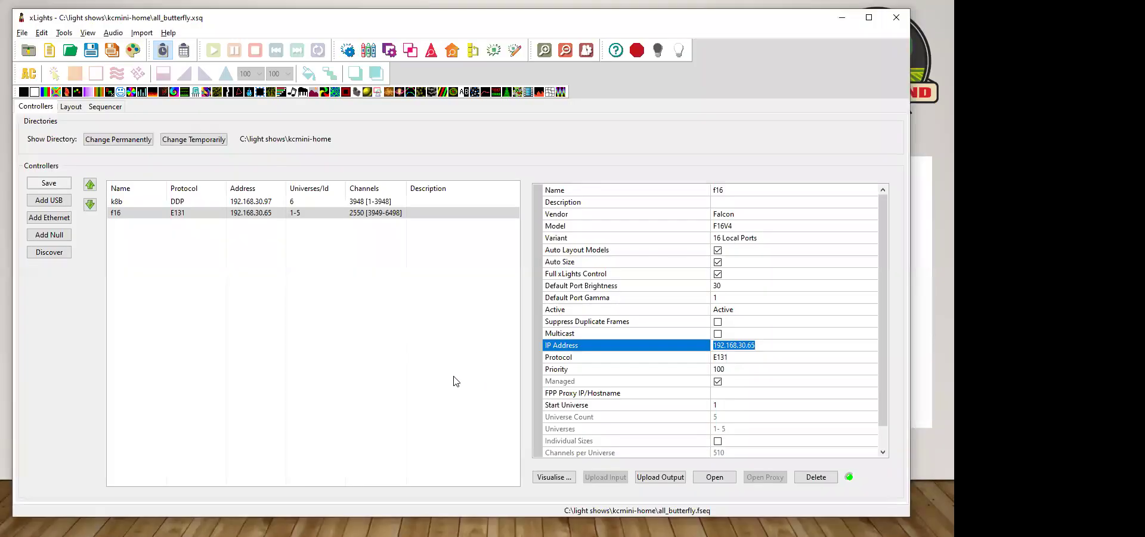
# - Set the k8b controller's FPP Proxy IP/Hostname to 192.168.4.171
pyautogui.click(235, 202)
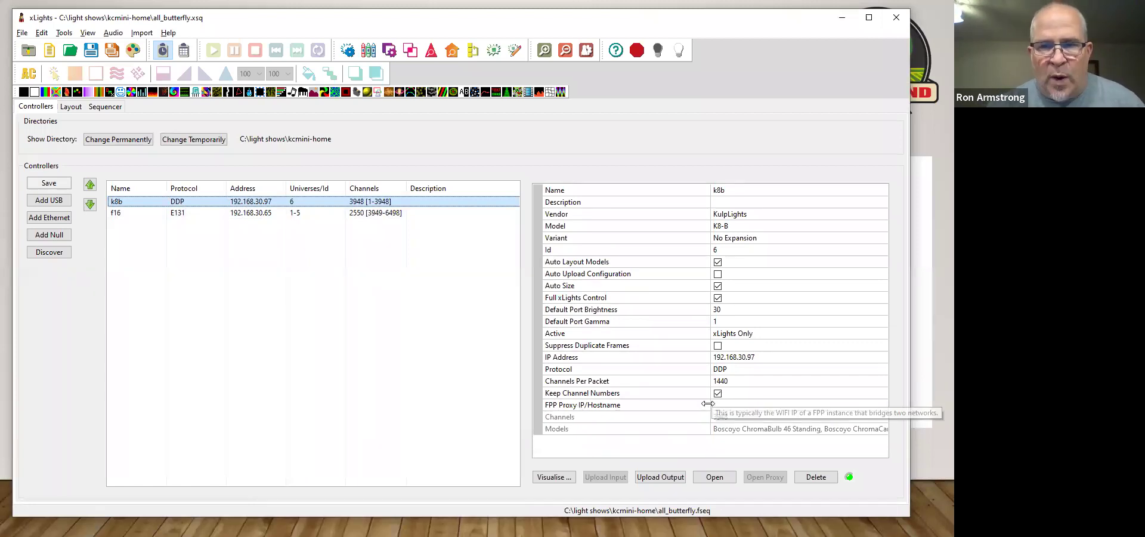
pyautogui.click(729, 404)
pyautogui.write('192.16')
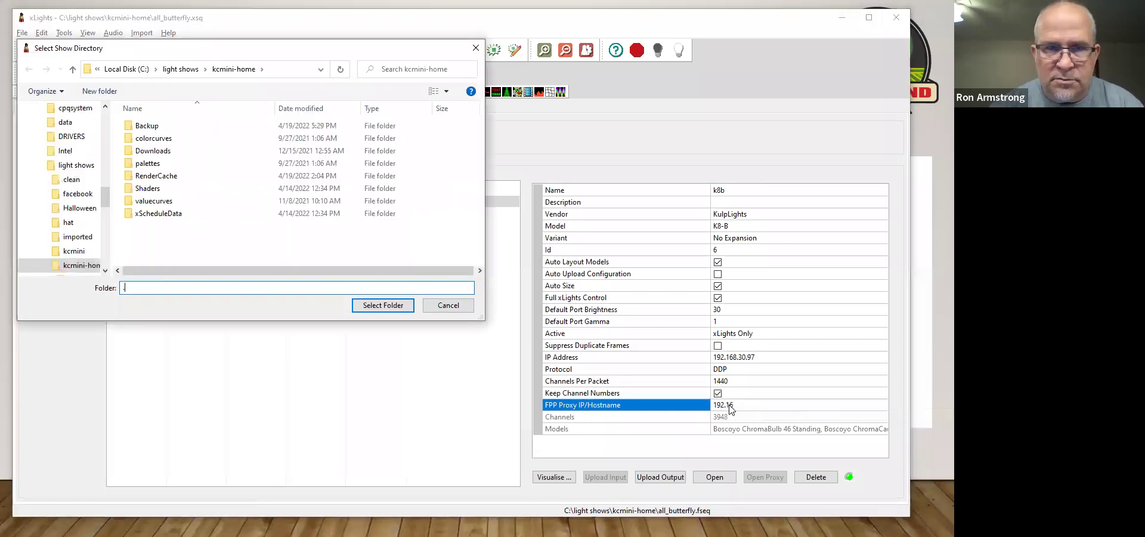
pyautogui.press('Escape')
pyautogui.click(755, 397)
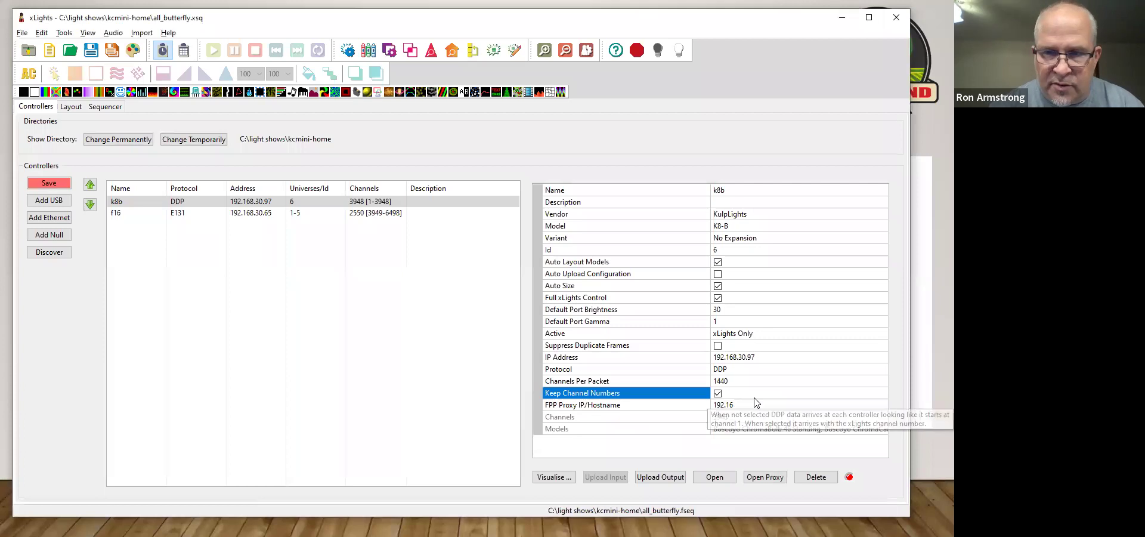
pyautogui.click(760, 405)
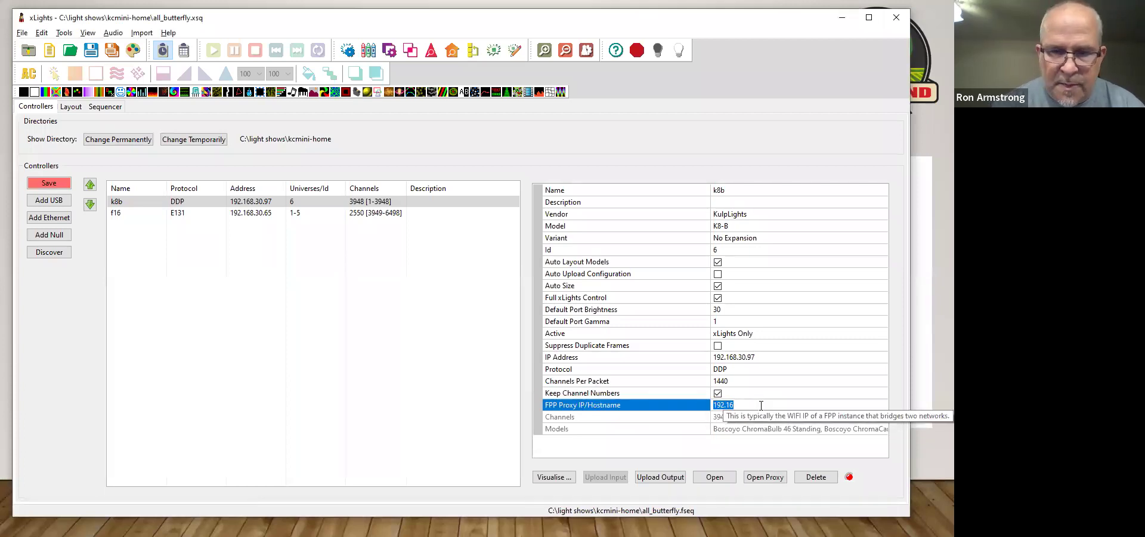
pyautogui.write('192.')
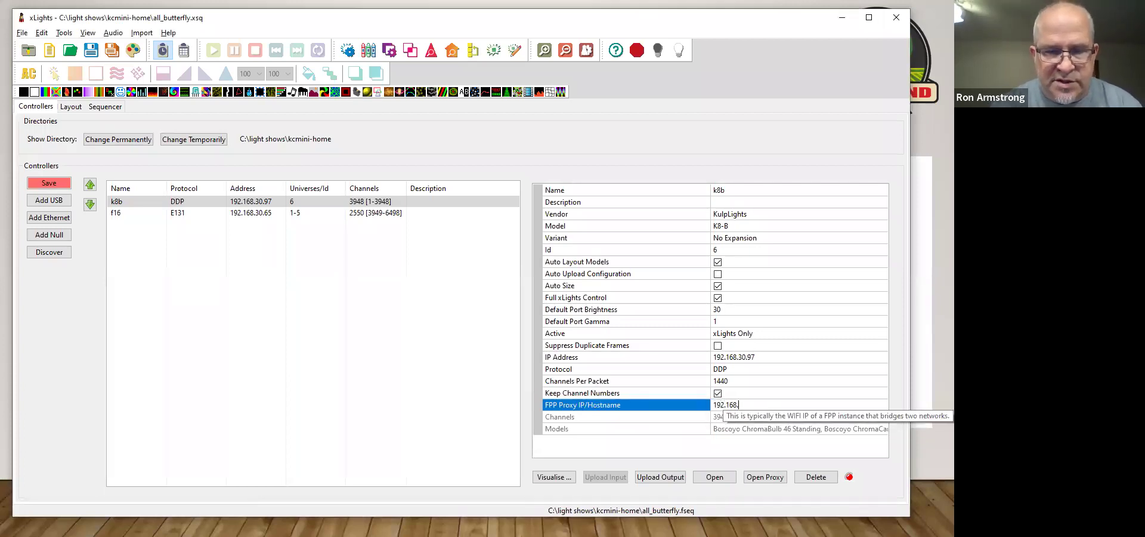
pyautogui.click(832, 416)
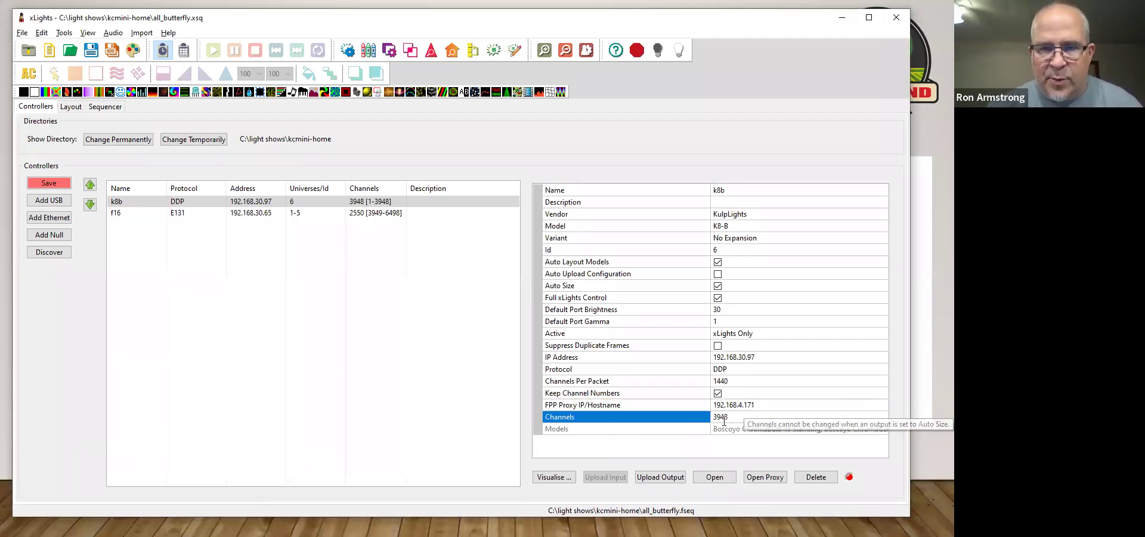
pyautogui.click(762, 404)
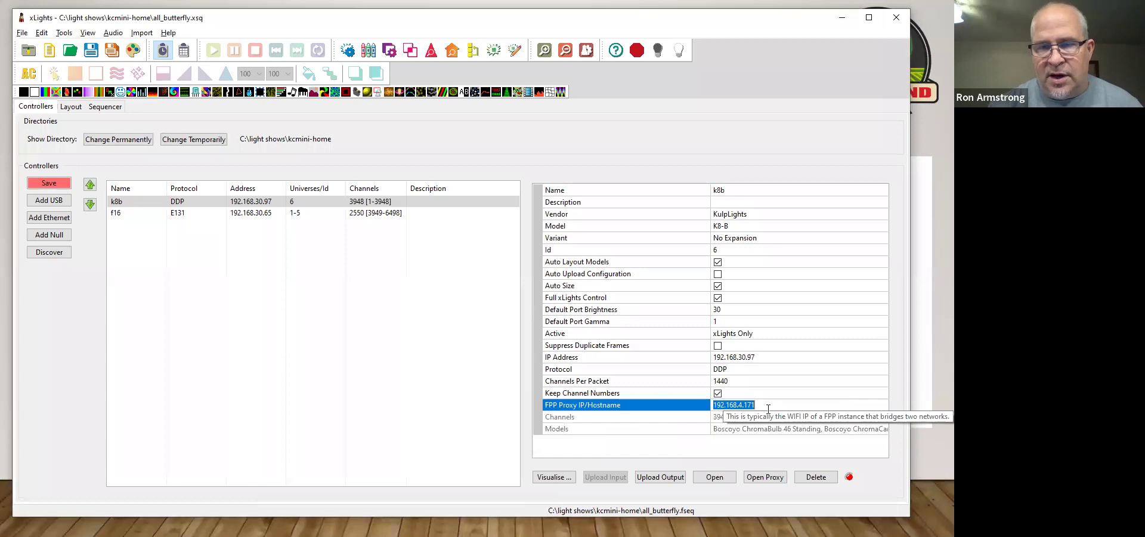
pyautogui.click(793, 369)
pyautogui.click(784, 406)
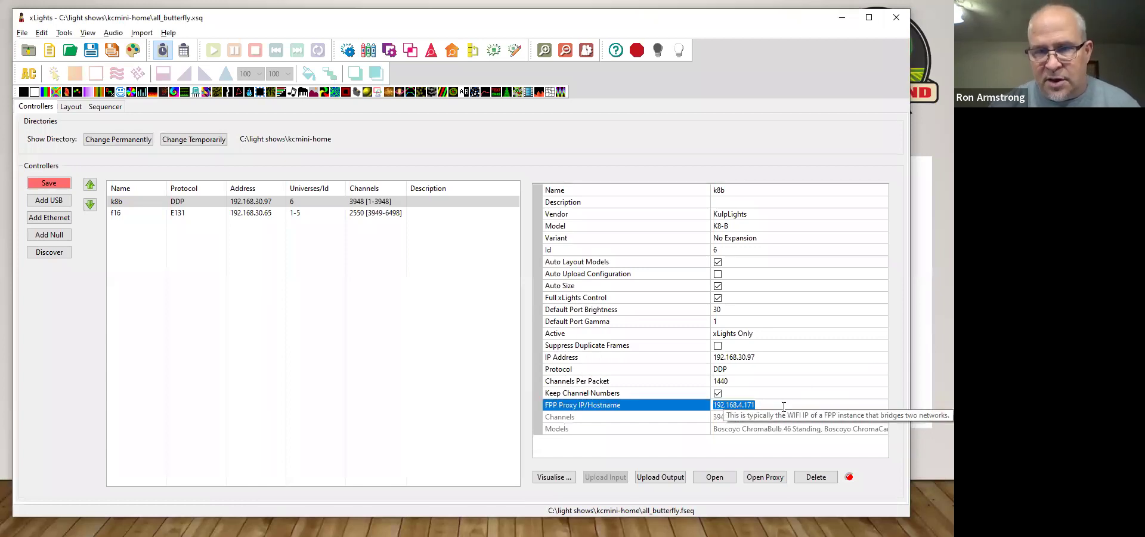
pyautogui.click(798, 395)
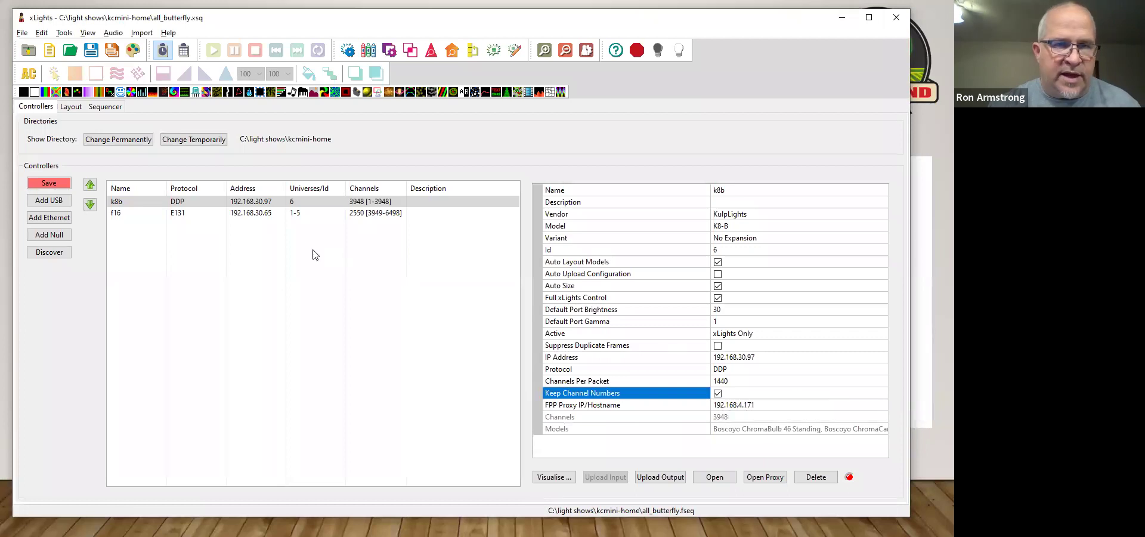
# - Set the f16 controller's FPP Proxy IP/Hostname to 192.168.30.171
pyautogui.click(255, 213)
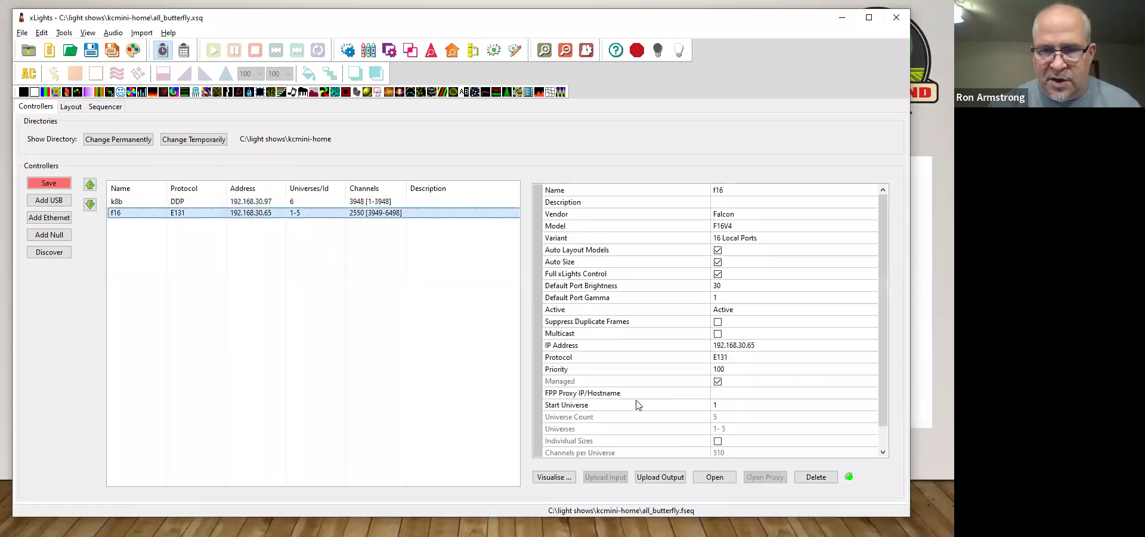
pyautogui.click(758, 393)
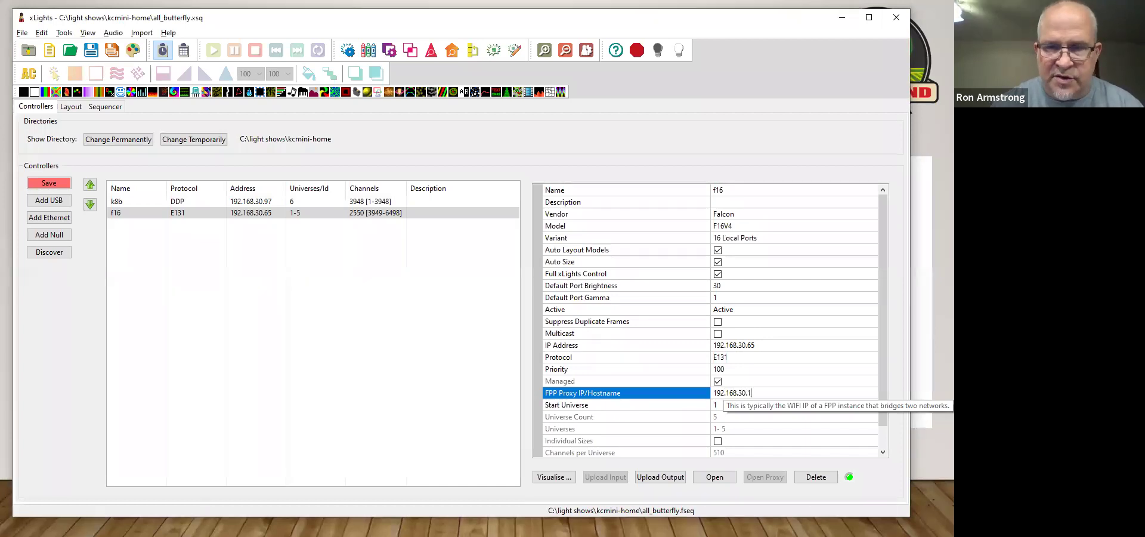
pyautogui.click(837, 383)
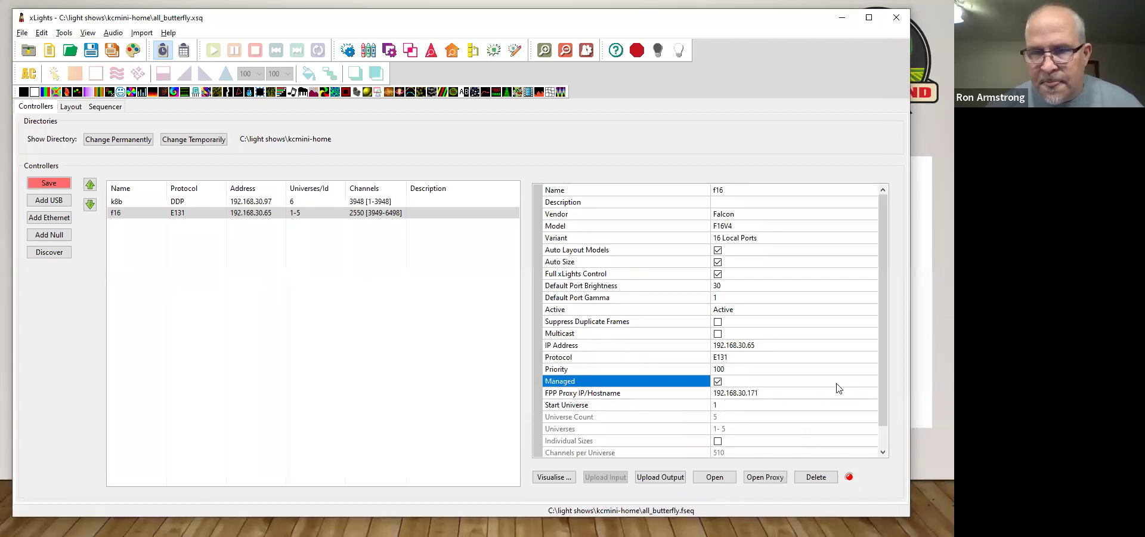
pyautogui.click(822, 372)
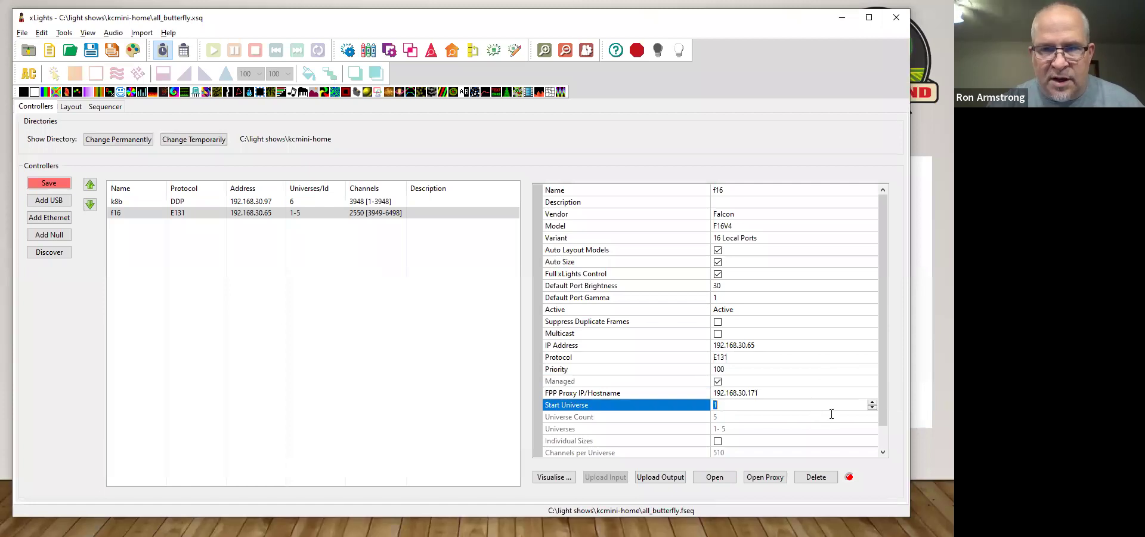
pyautogui.click(250, 202)
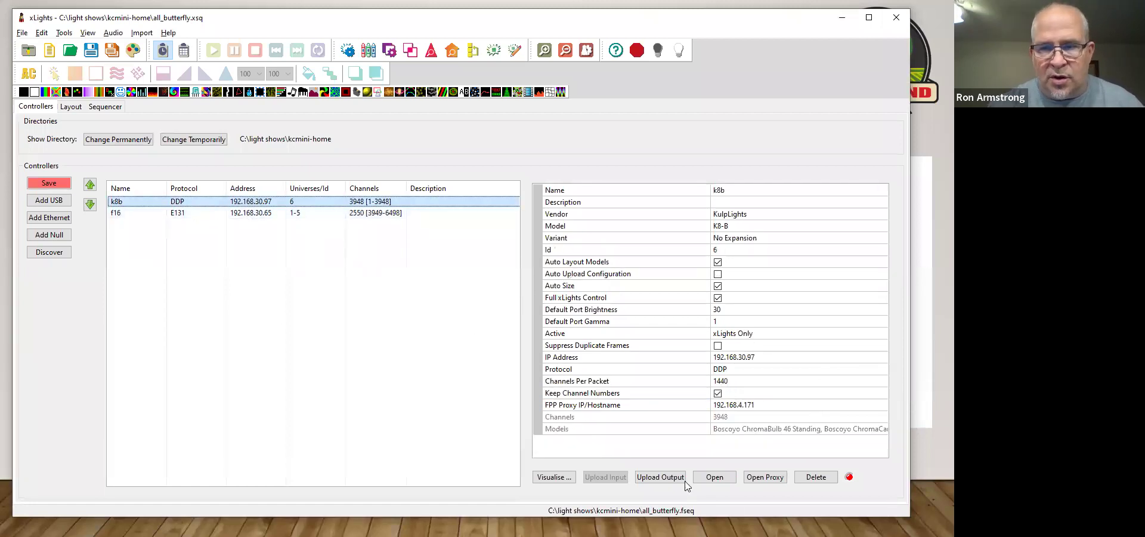
# - Open the k8b controller's web page, close its browser tab, and return to xLights
pyautogui.click(715, 477)
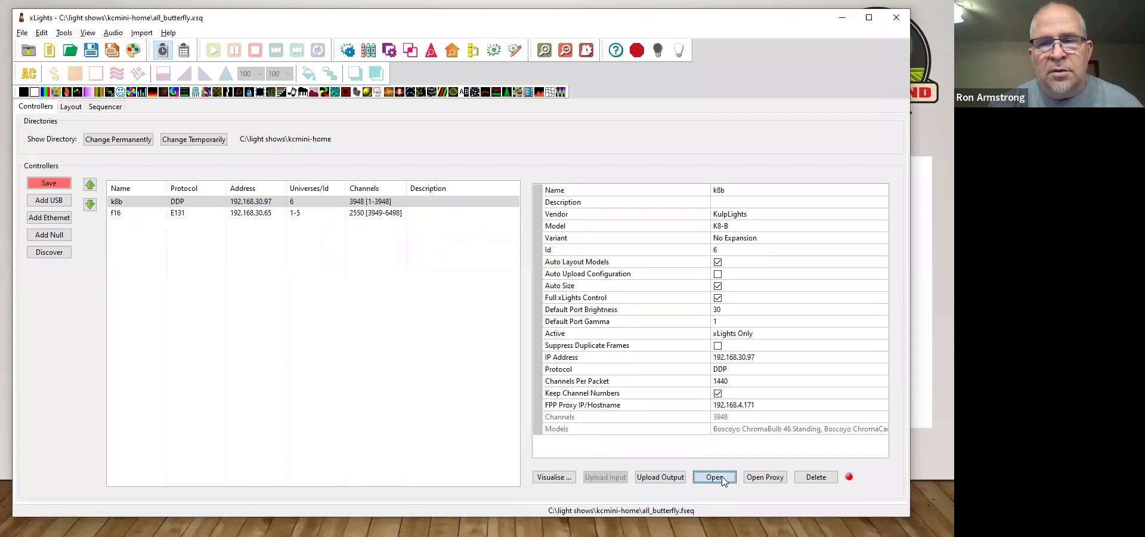
pyautogui.click(716, 476)
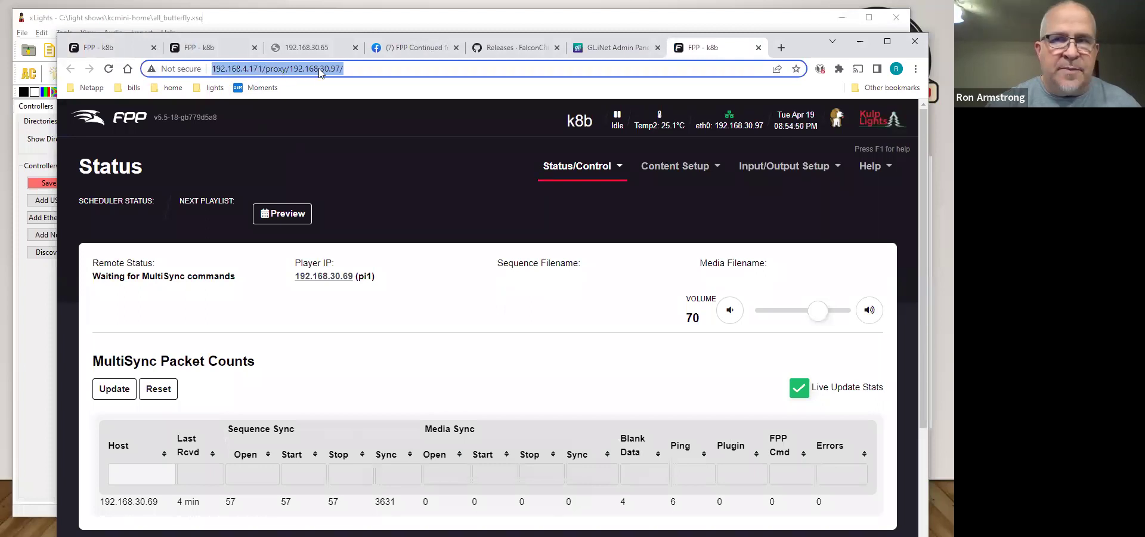
pyautogui.click(759, 47)
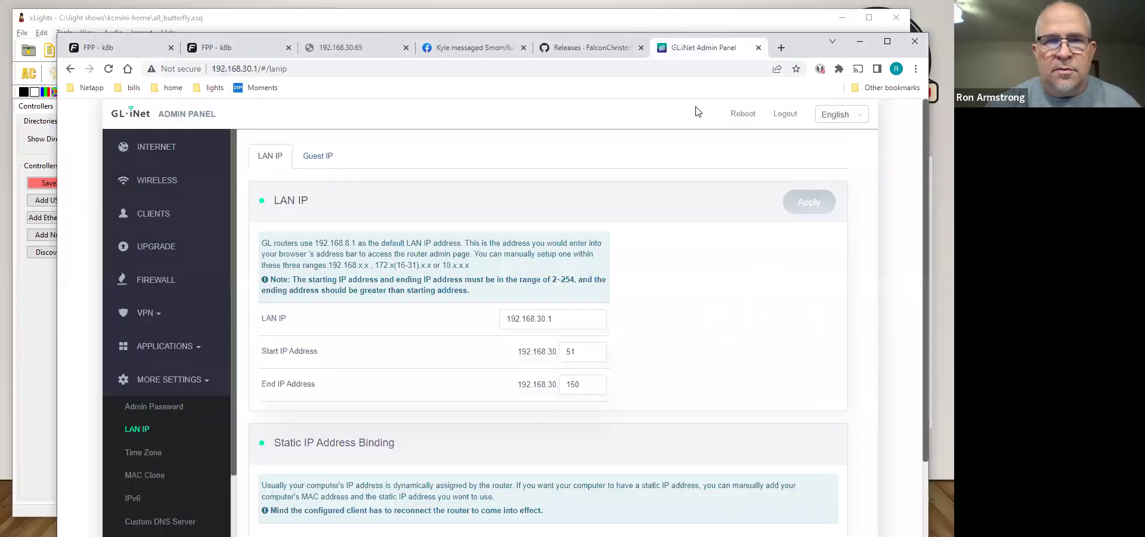
pyautogui.hotkey('alt', 'Tab')
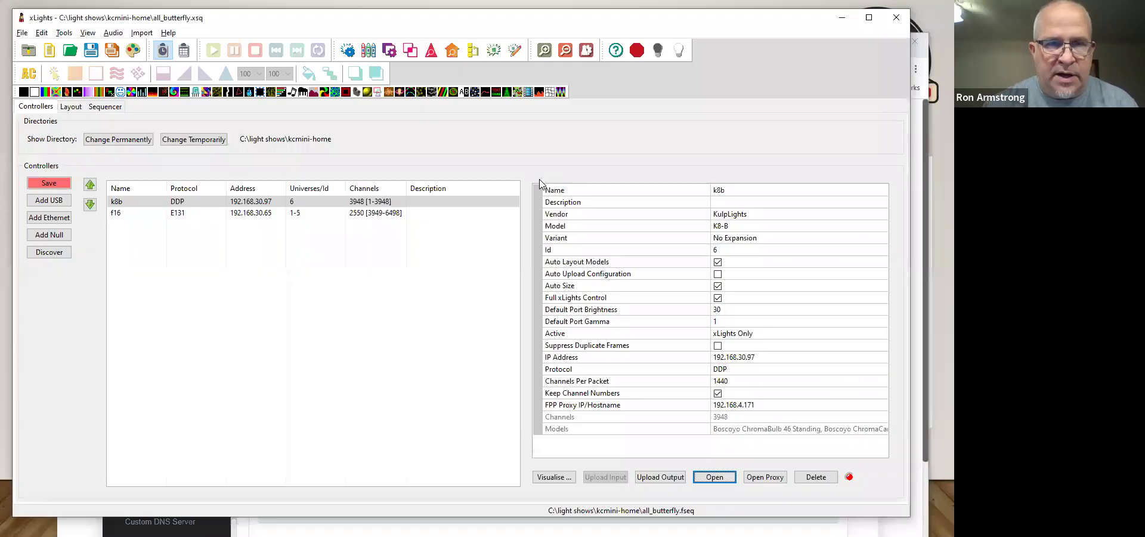
# - Open the f16 controller's web page through its 192.168.30.171 proxy
pyautogui.click(266, 213)
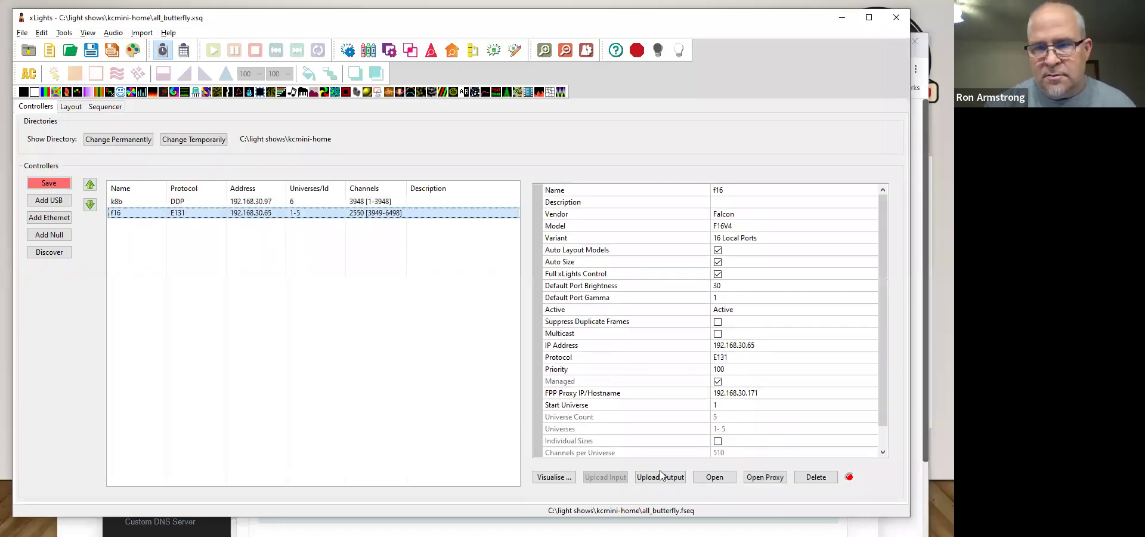
pyautogui.click(714, 477)
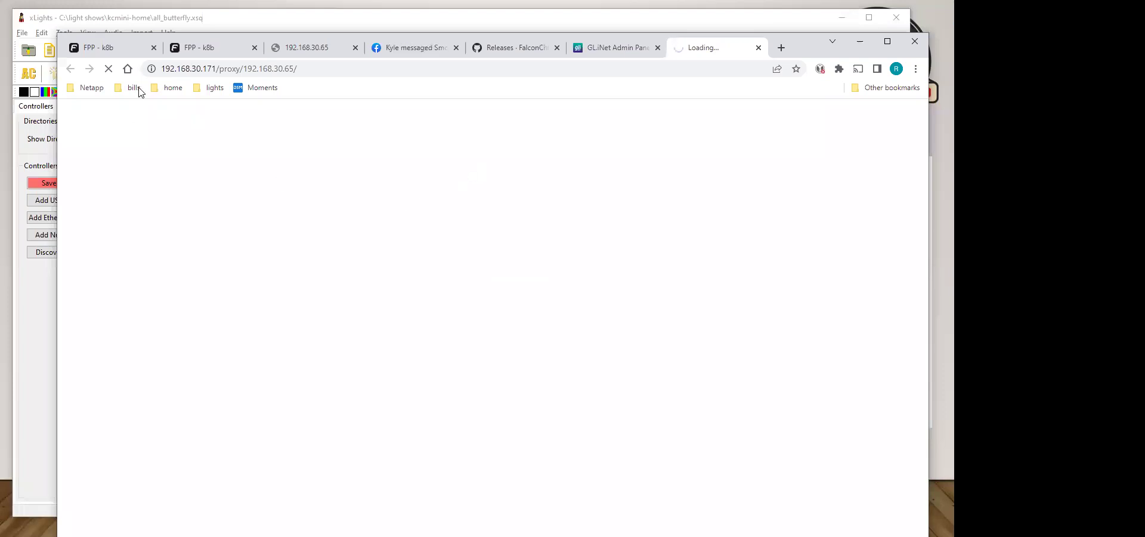
pyautogui.click(183, 70)
pyautogui.click(180, 70)
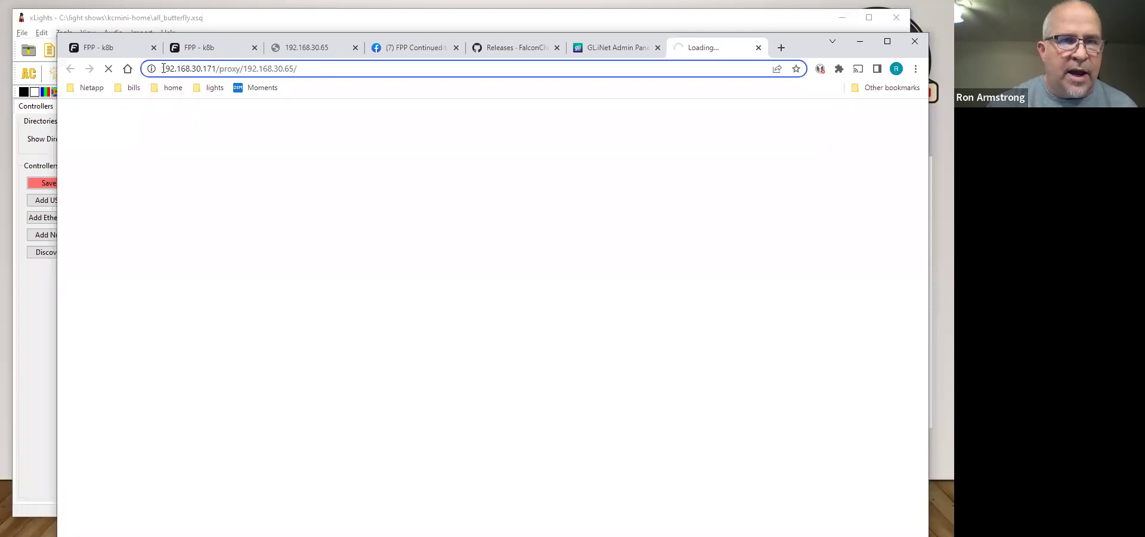
# - Change f16's FPP proxy to 192.168.4.171 and open its web page through that proxy
pyautogui.moveTo(163, 68); pyautogui.dragTo(218, 70)
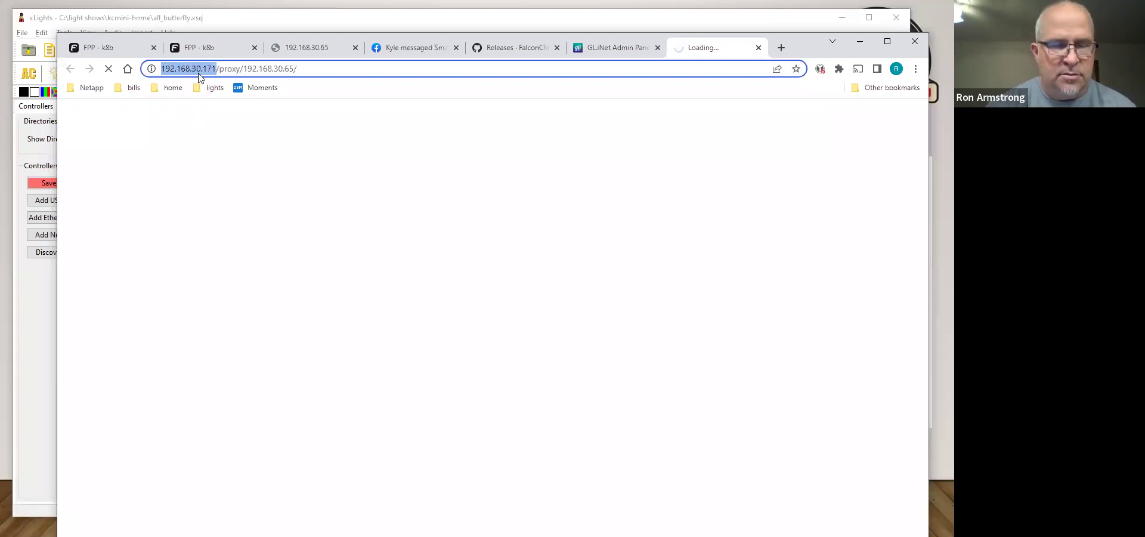
pyautogui.hotkey('alt', 'Tab')
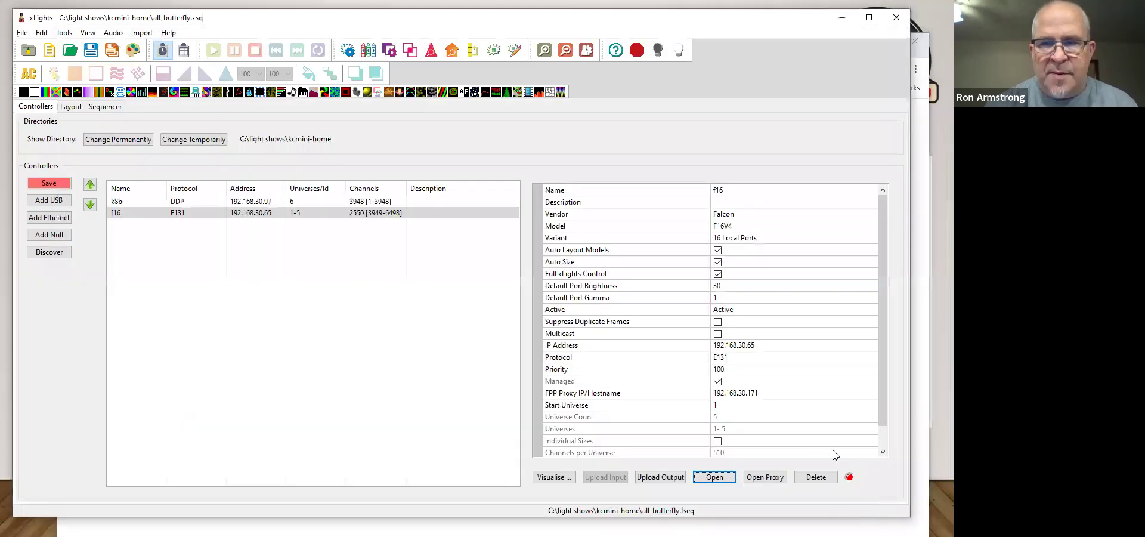
pyautogui.click(767, 392)
pyautogui.moveTo(740, 394); pyautogui.dragTo(786, 397)
pyautogui.write('4.171')
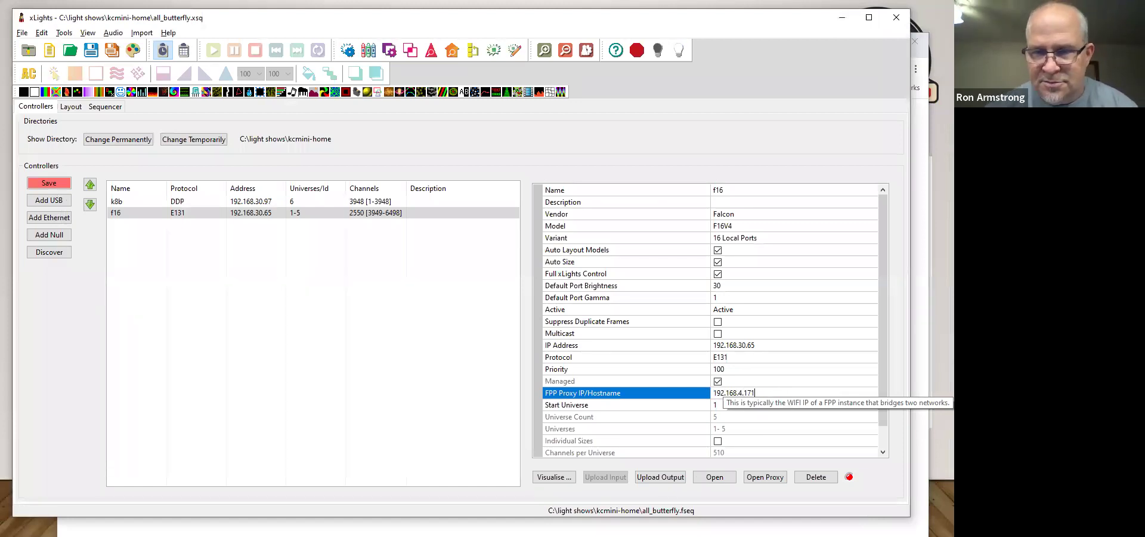
pyautogui.click(784, 403)
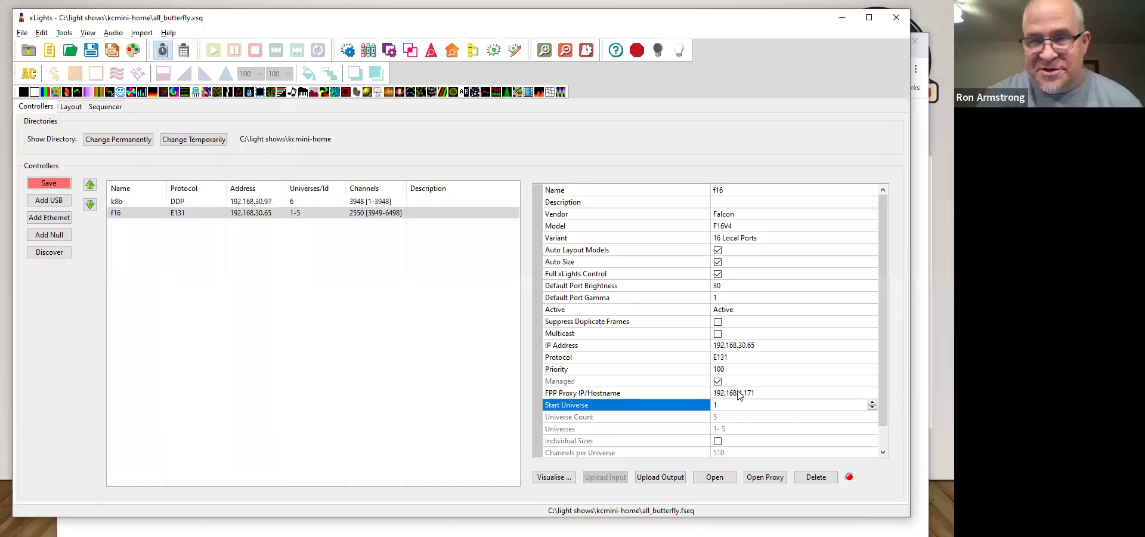
pyautogui.click(713, 477)
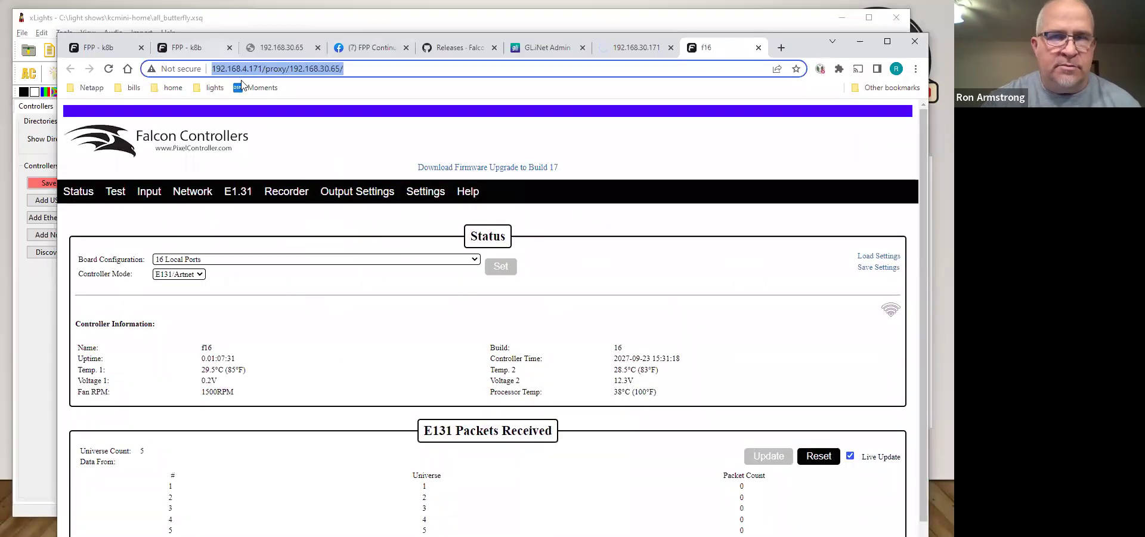
# - Close the f16, 192.168.30.171, FPP - k8b and 192.168.30.65 browser tabs, then return to xLights
pyautogui.click(758, 48)
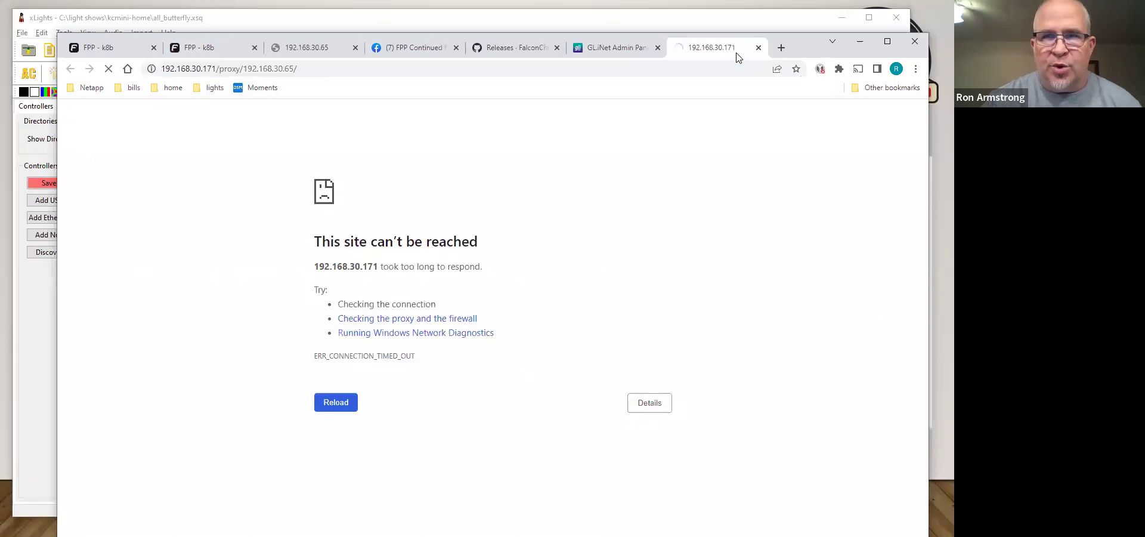
pyautogui.click(760, 49)
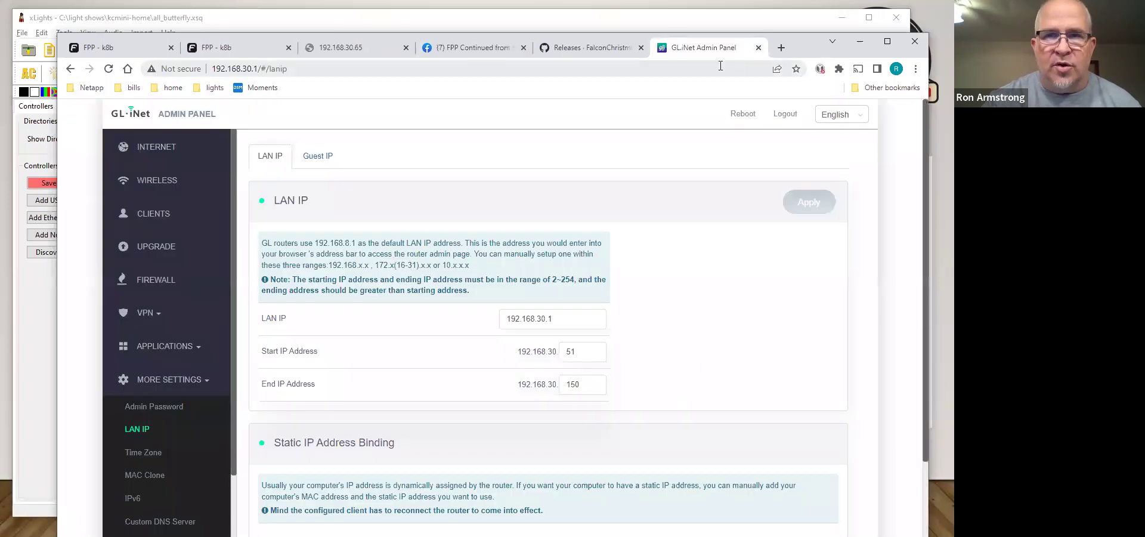
pyautogui.click(171, 48)
pyautogui.click(171, 48)
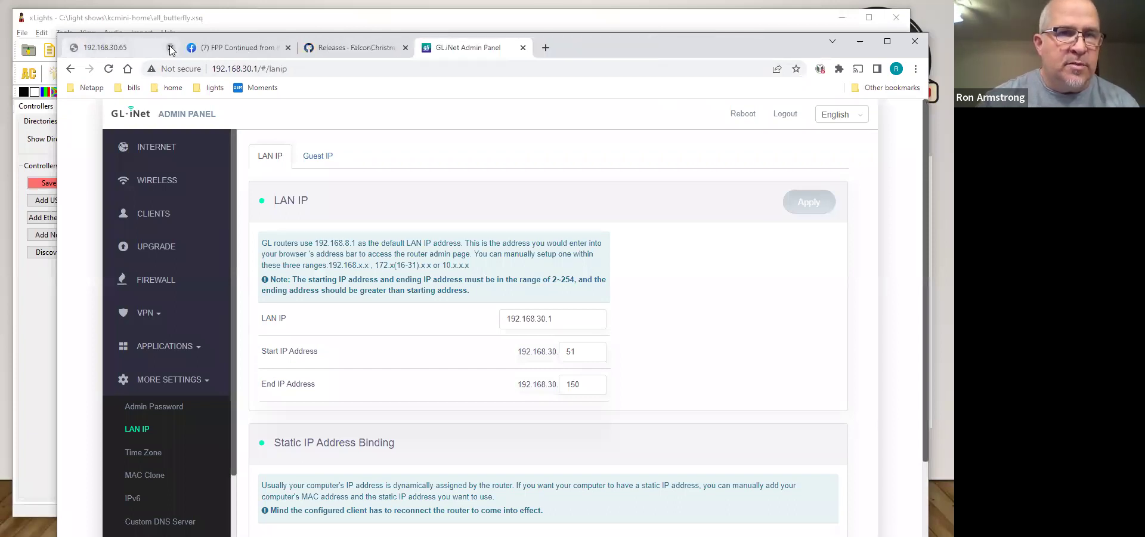
pyautogui.click(171, 48)
pyautogui.hotkey('alt', 'Tab')
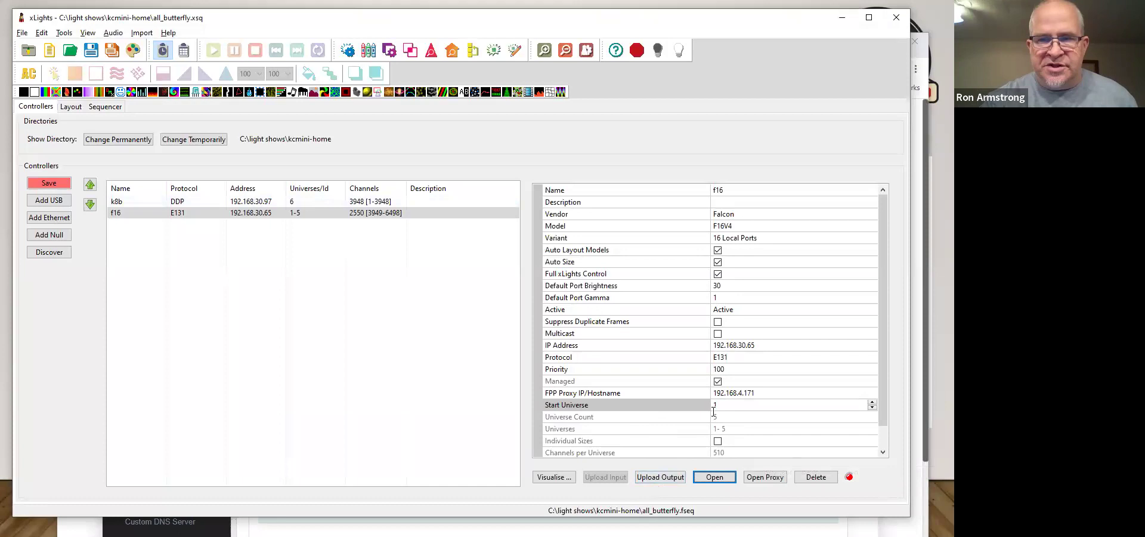
# - Open f16's FPP proxy to view pi1's status page at 192.168.4.171, then return to xLights
pyautogui.click(766, 479)
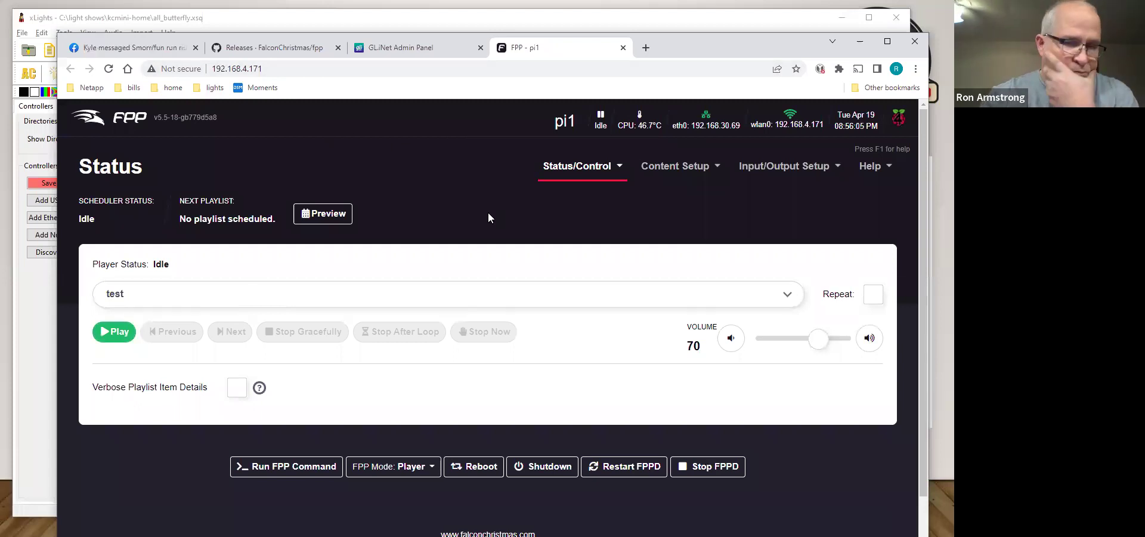
pyautogui.hotkey('alt', 'Tab')
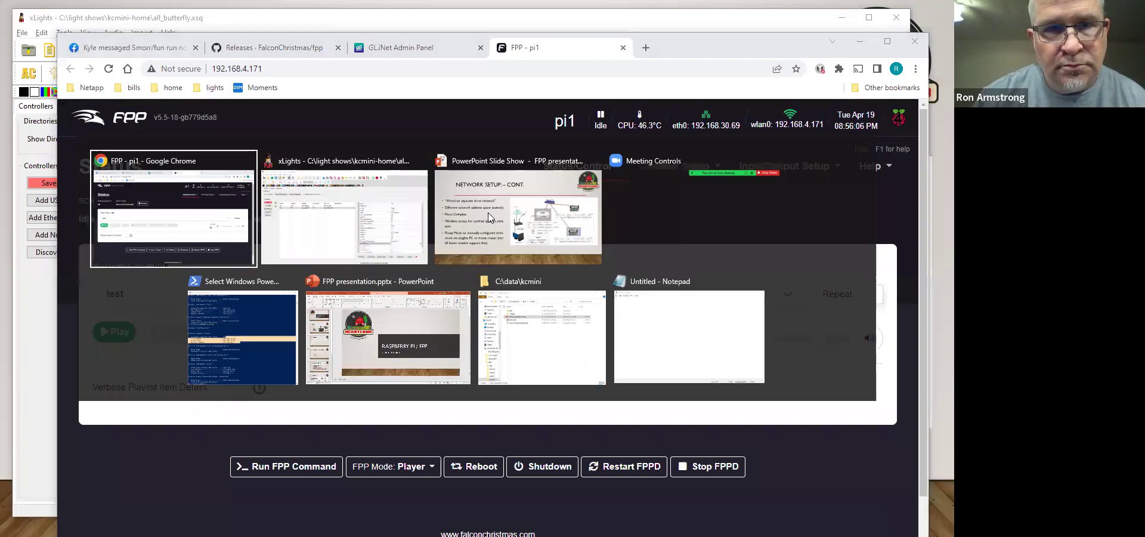
pyautogui.hotkey('alt', 'Tab')
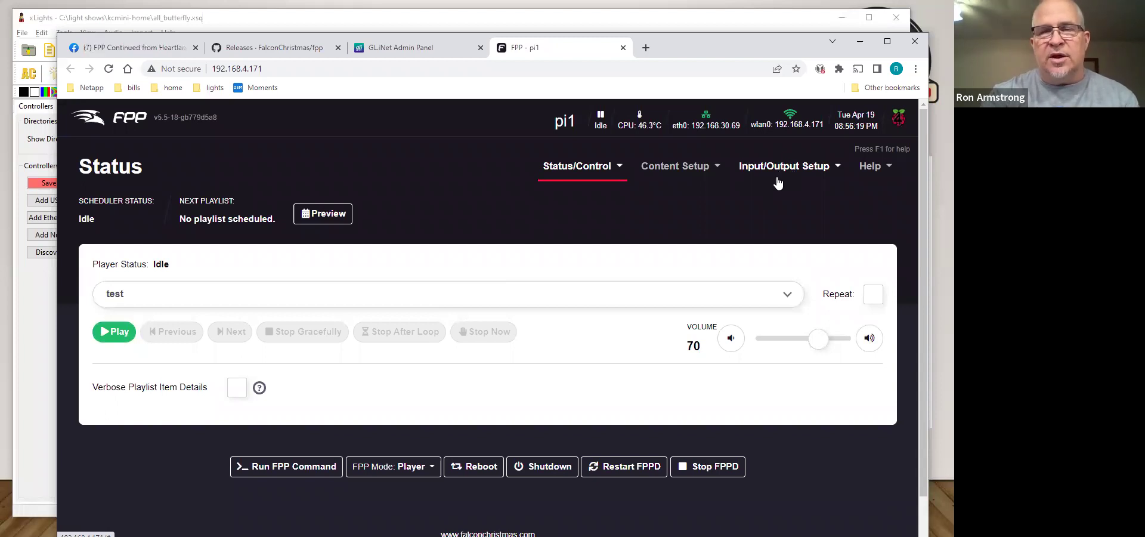
pyautogui.hotkey('alt', 'Tab')
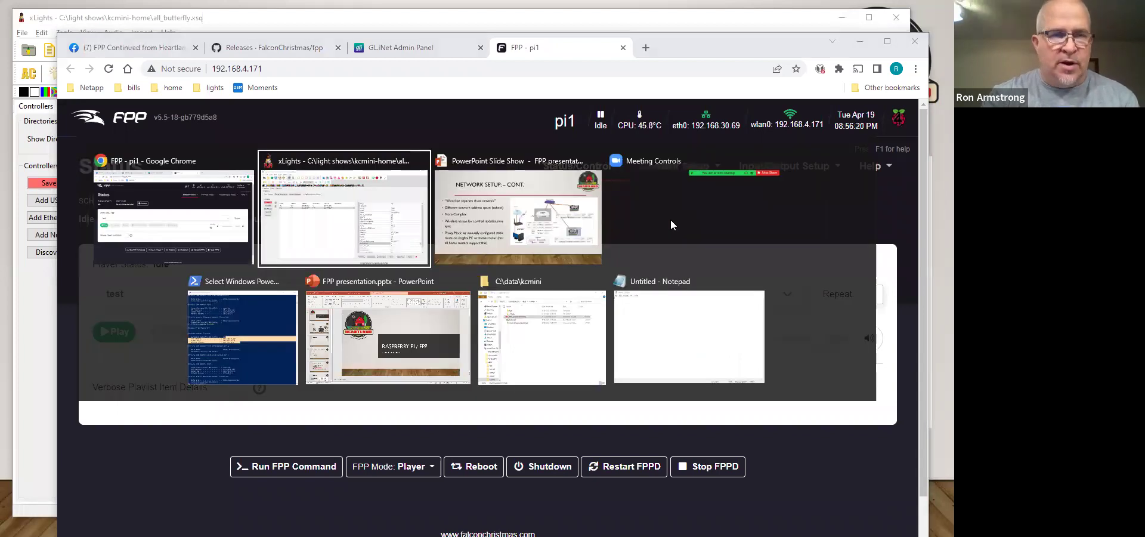
pyautogui.click(259, 210)
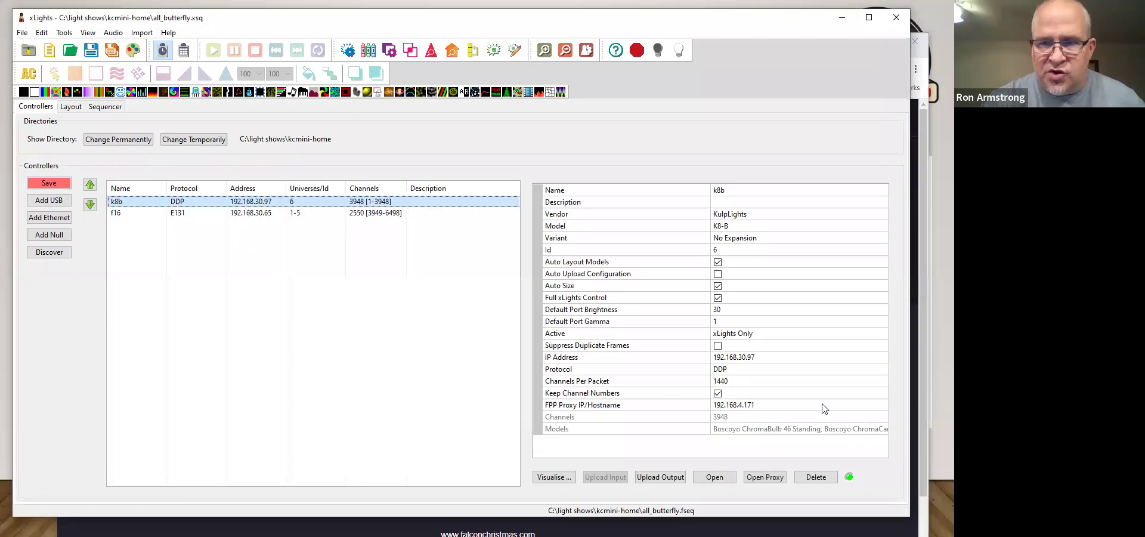
# - Read the tooltips for k8b's Active and Suppress Duplicate Frames properties, then bring up the FPP status page
pyautogui.moveTo(751, 335)
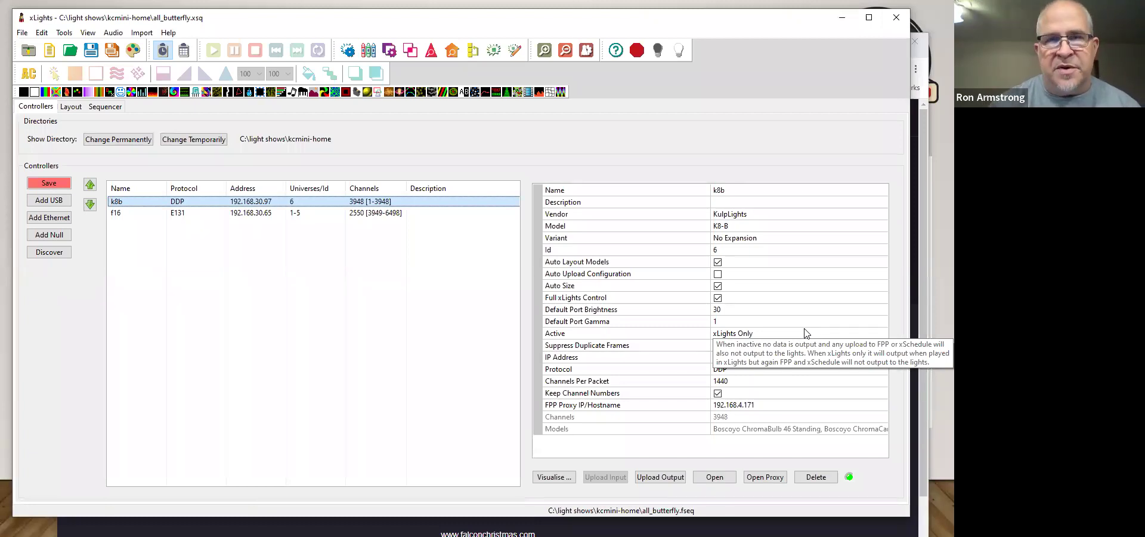
pyautogui.moveTo(777, 346)
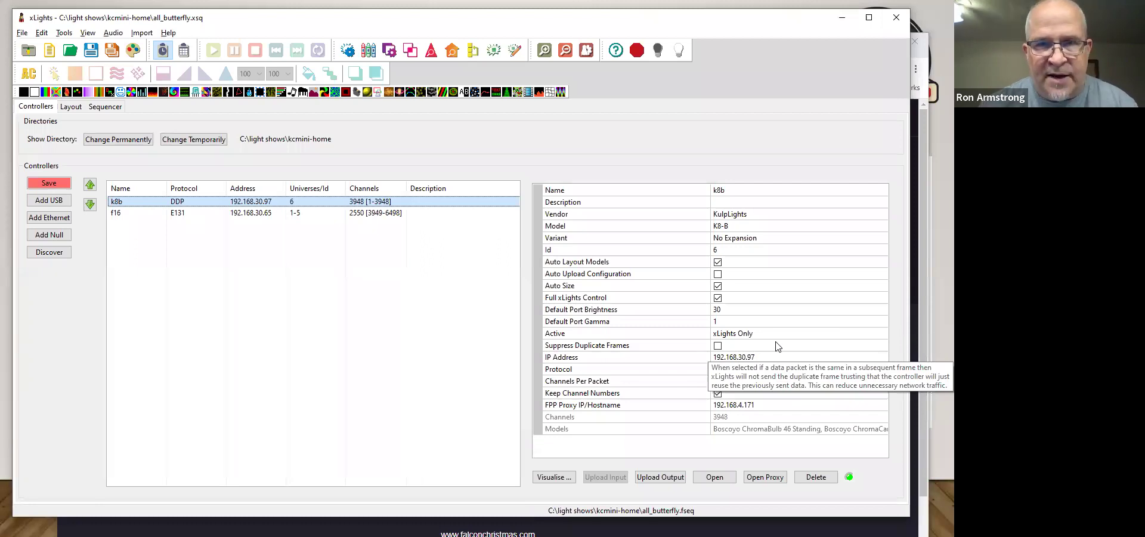
pyautogui.hotkey('alt', 'Tab')
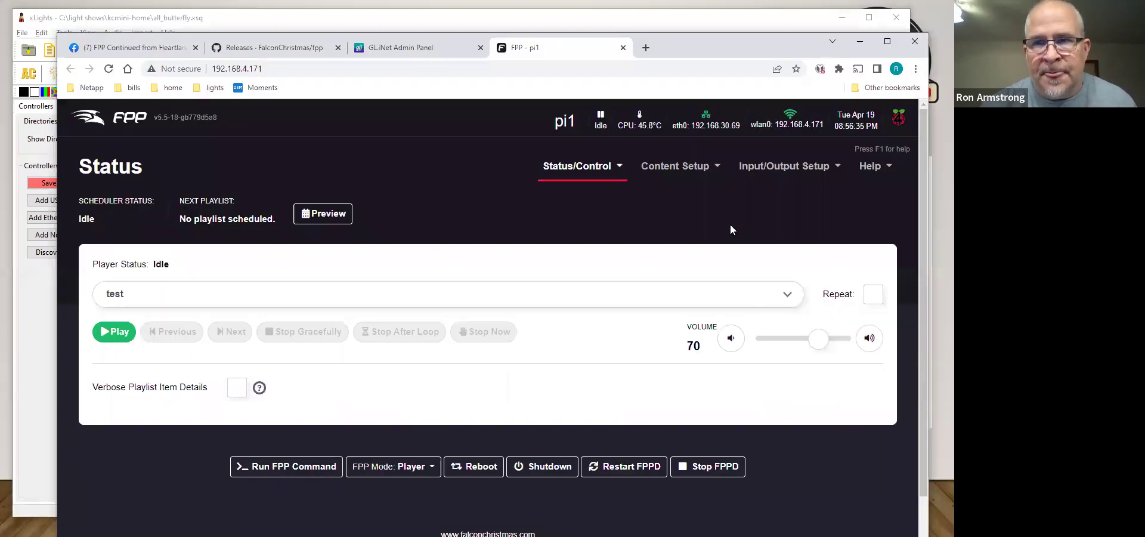
# - Open pi1's Channel Outputs page and inspect the f16 output's unicast address and start channel
pyautogui.click(784, 166)
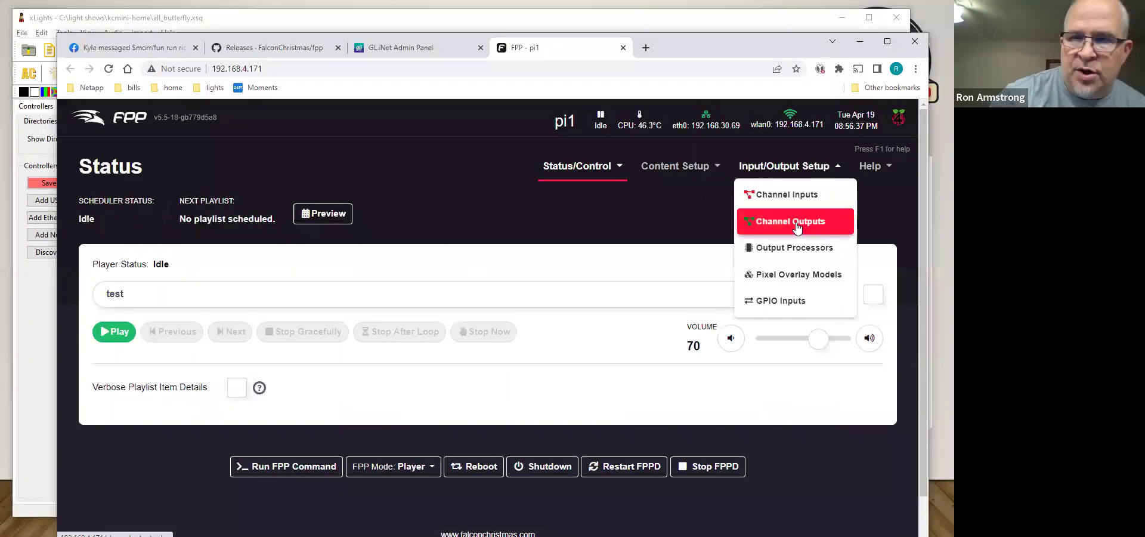
pyautogui.click(792, 223)
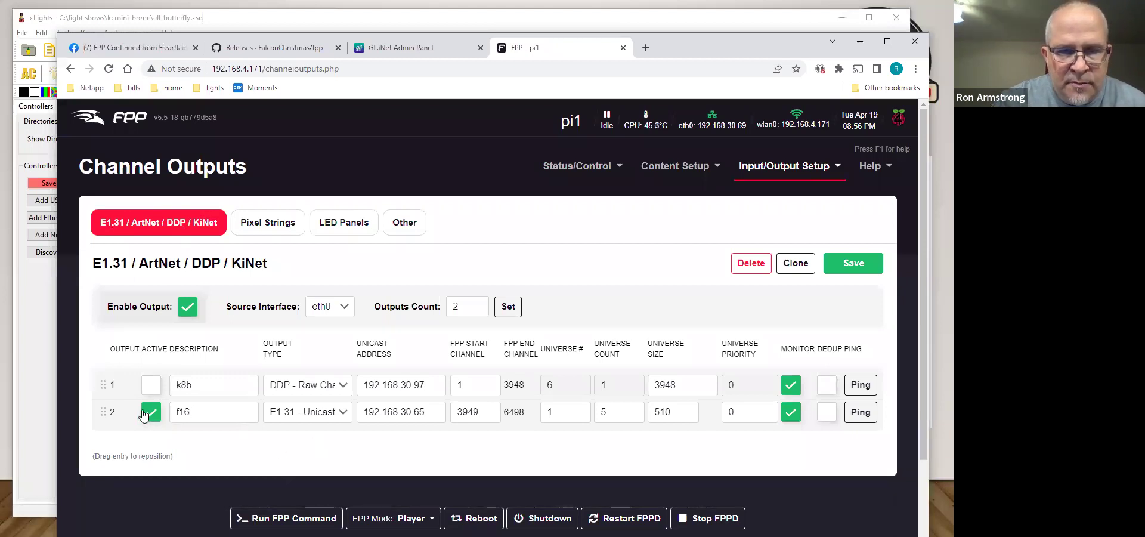
pyautogui.click(396, 415)
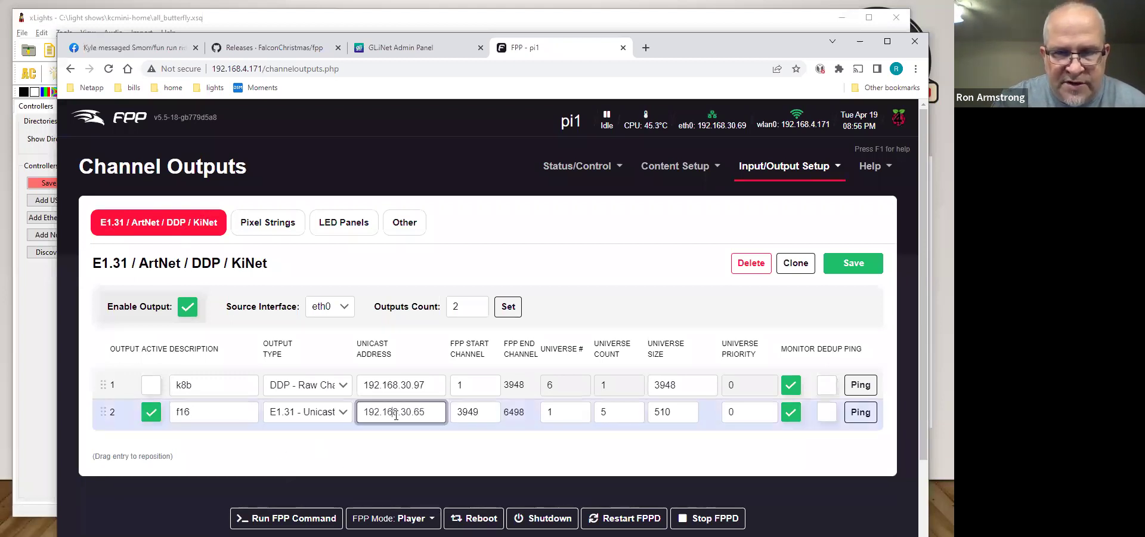
pyautogui.click(465, 417)
pyautogui.click(520, 416)
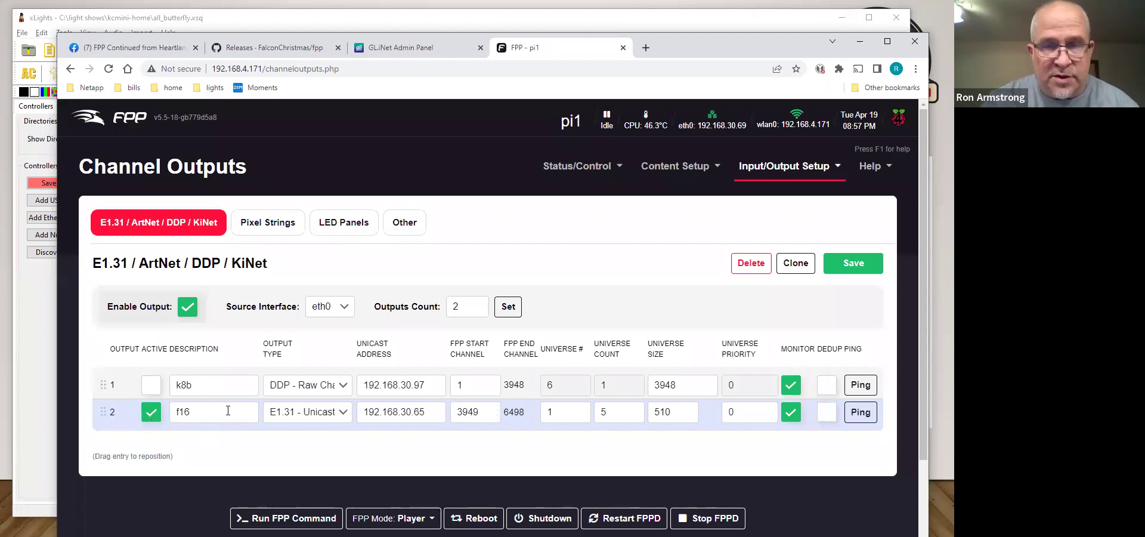
pyautogui.hotkey('alt', 'Tab')
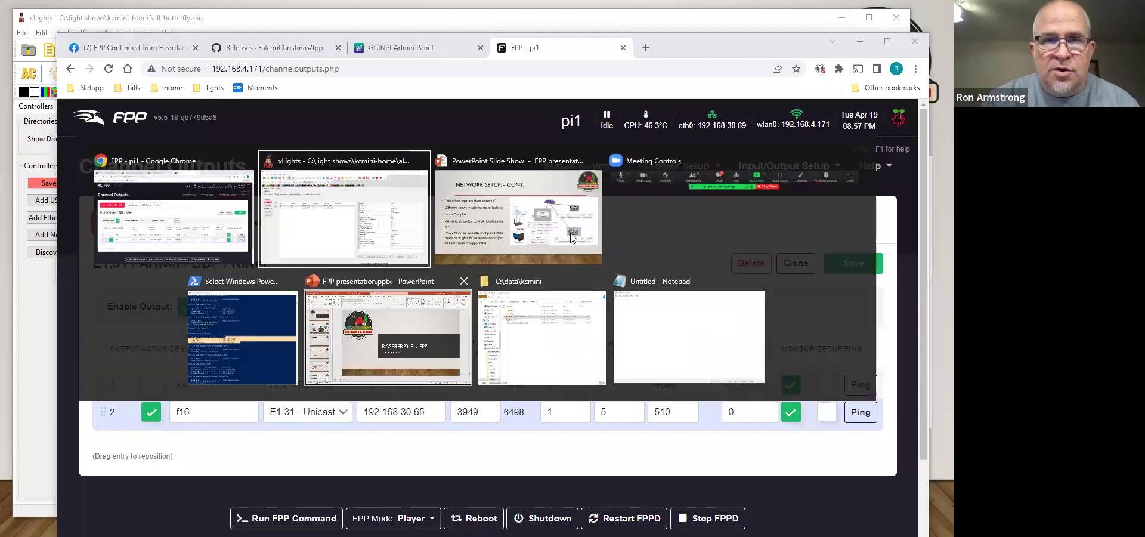
pyautogui.hotkey('alt', 'Tab')
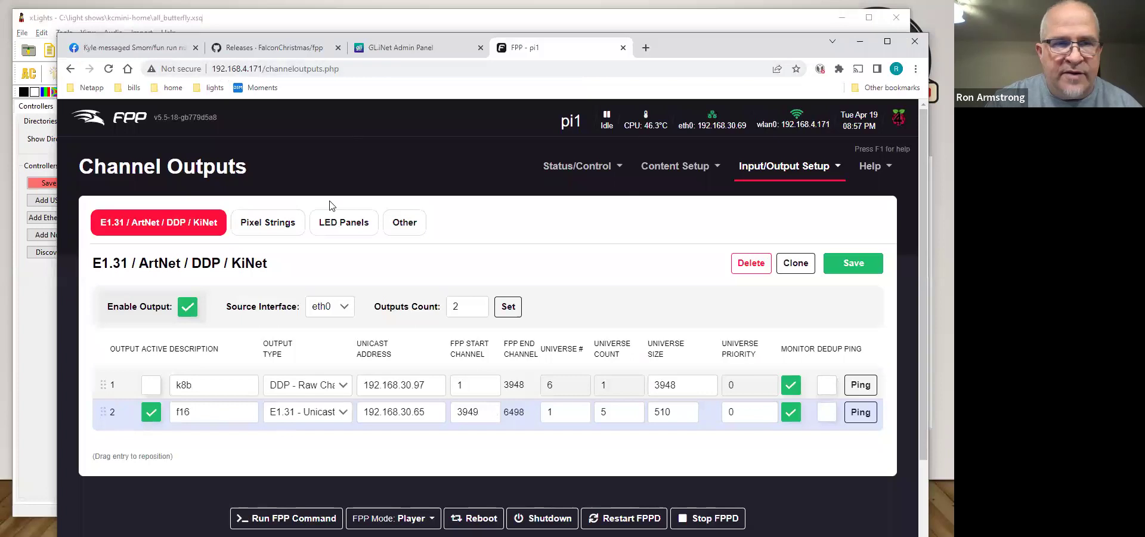
# - Select all_butterfly.fseq on the Status page, play it, stop it, and play it again
pyautogui.click(136, 136)
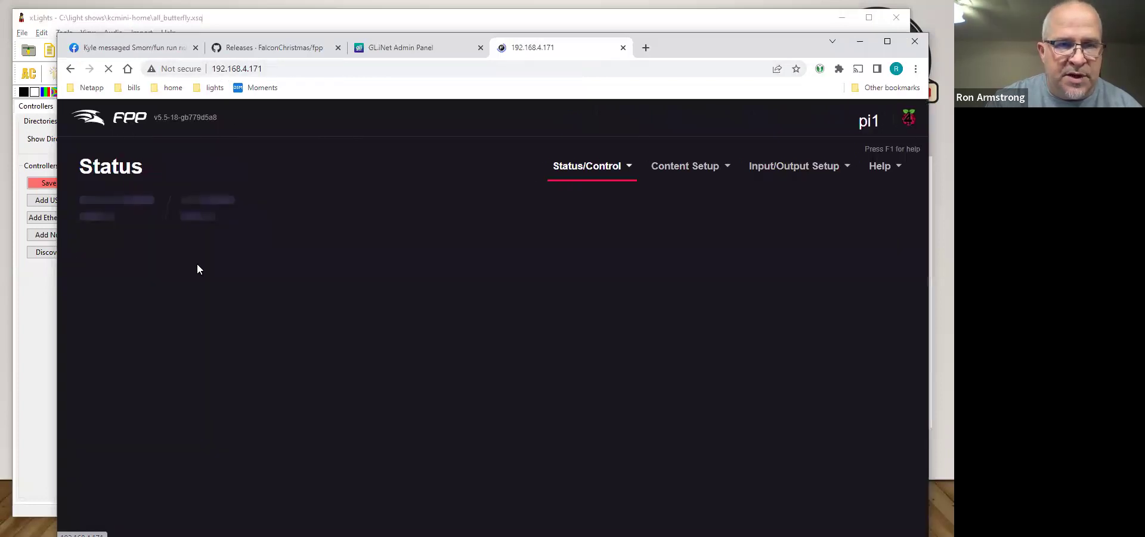
pyautogui.click(192, 296)
pyautogui.click(192, 294)
pyautogui.click(119, 333)
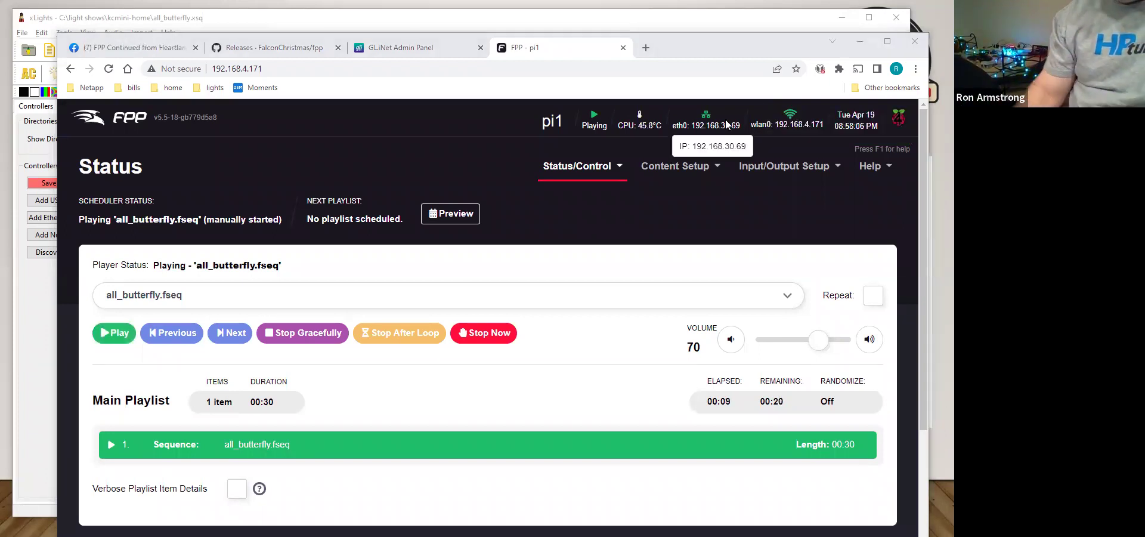
pyautogui.click(506, 333)
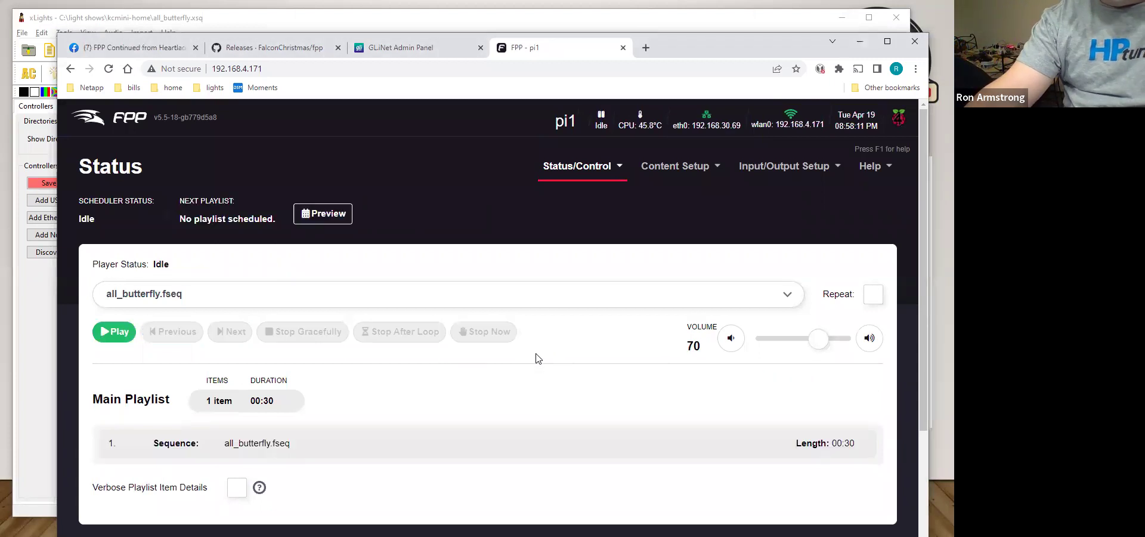
pyautogui.click(118, 335)
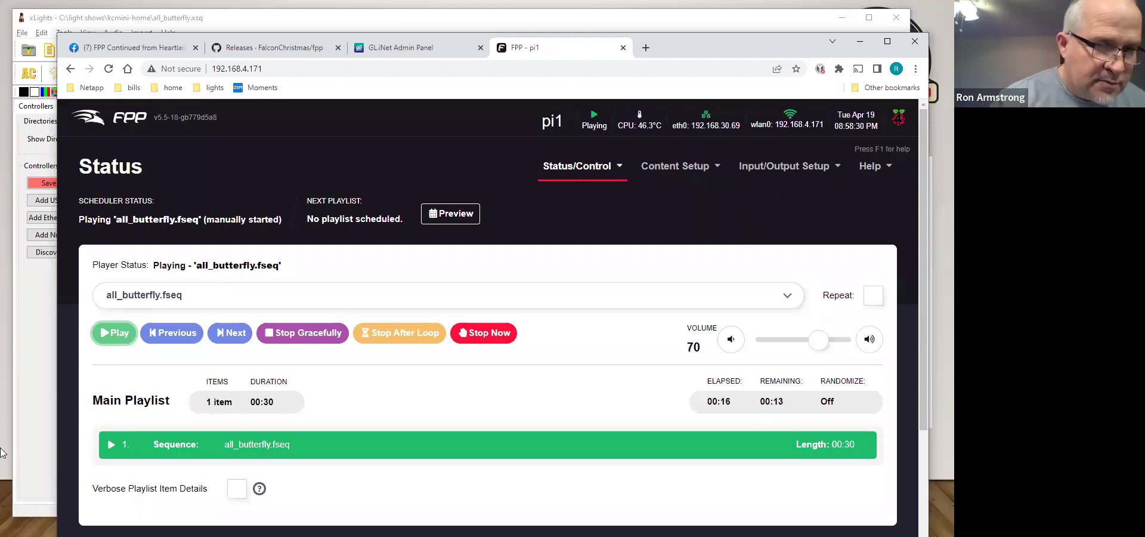
# - Deselect k8b in the xLights controller list to show global settings, then return to FPP's status page
pyautogui.hotkey('alt', 'Tab')
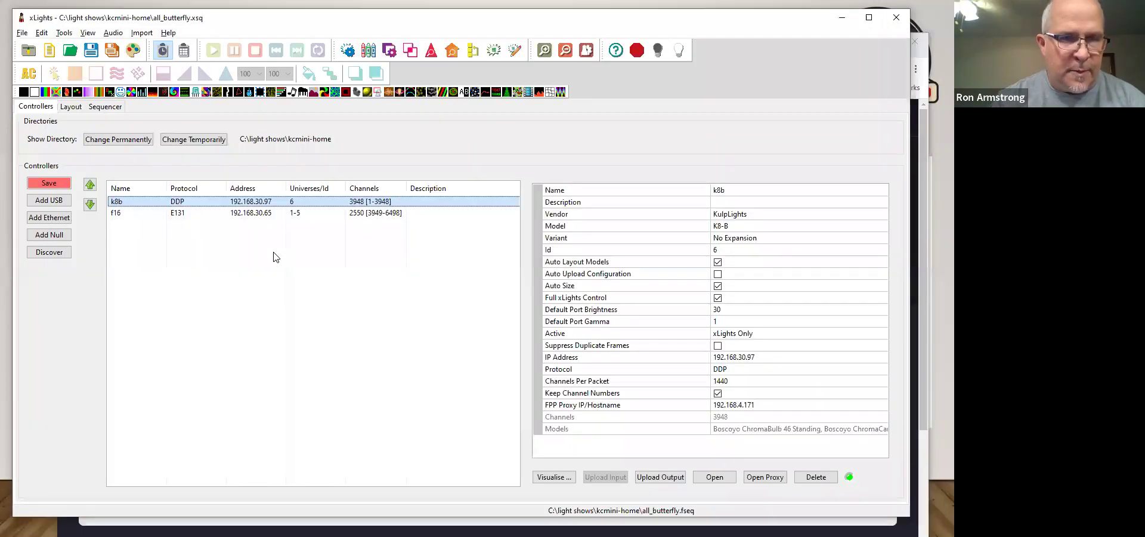
pyautogui.click(3, 412)
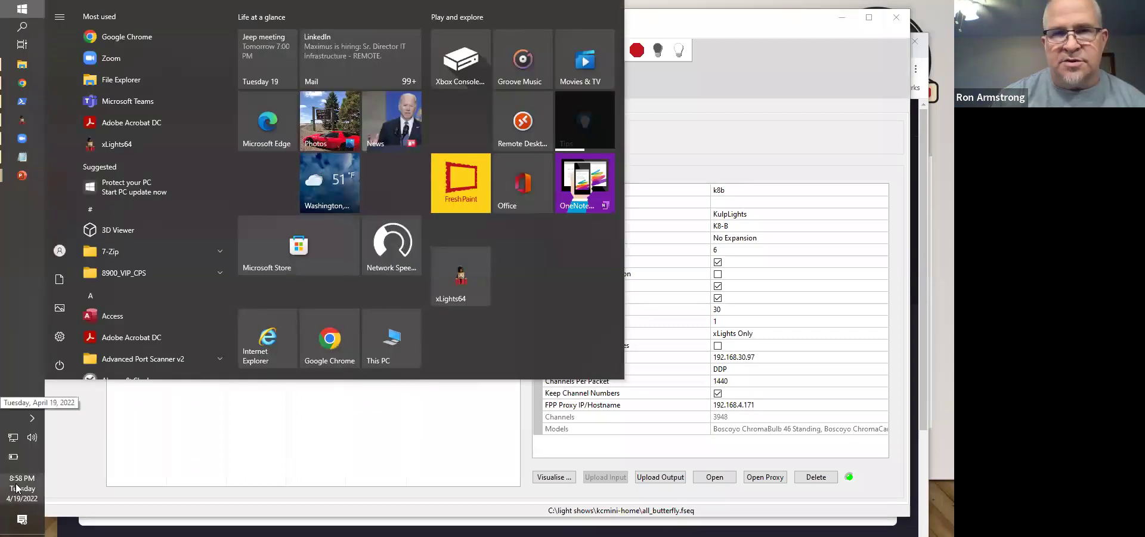
pyautogui.click(358, 460)
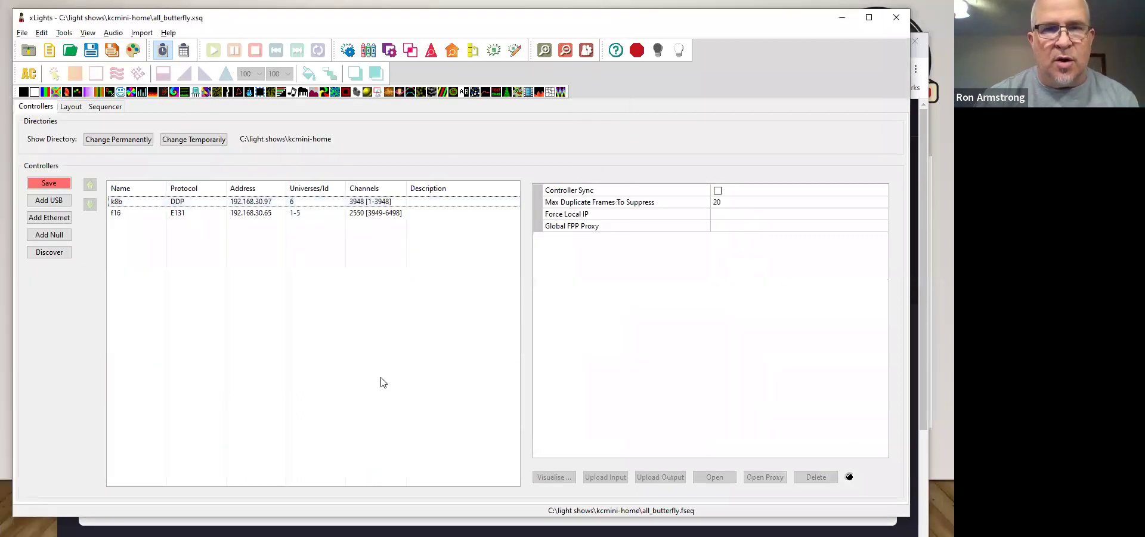
pyautogui.hotkey('alt', 'Tab')
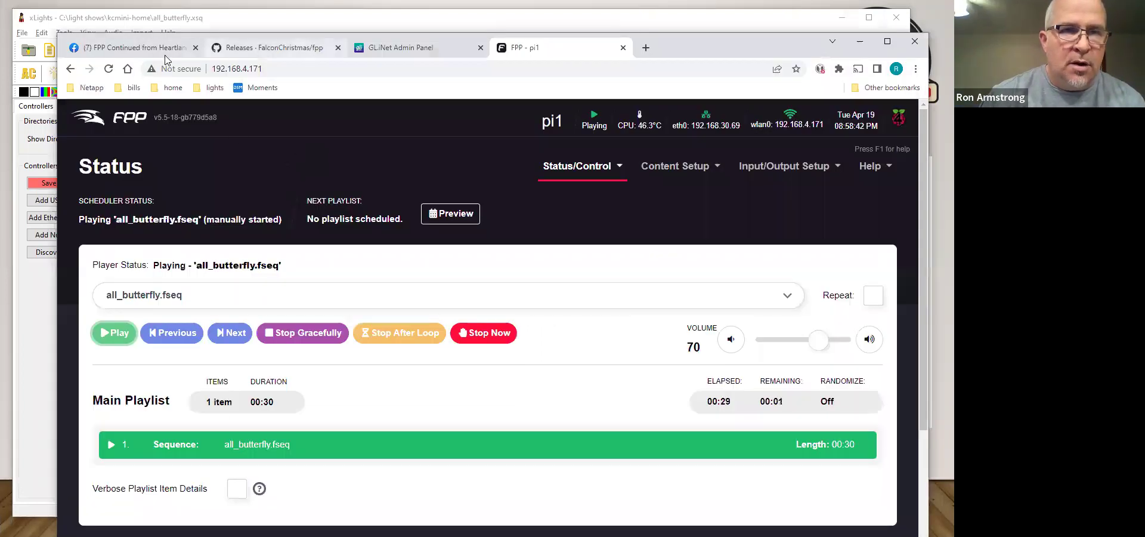
# - Show the FPP event page on Facebook and close the group chat window
pyautogui.click(134, 48)
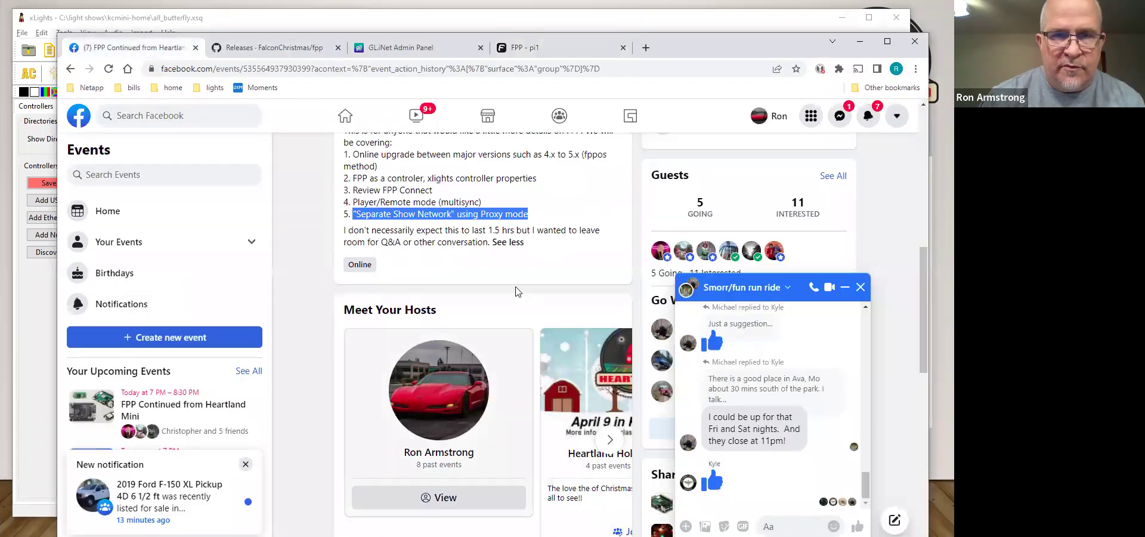
pyautogui.scroll(1, 475, 250)
pyautogui.click(859, 288)
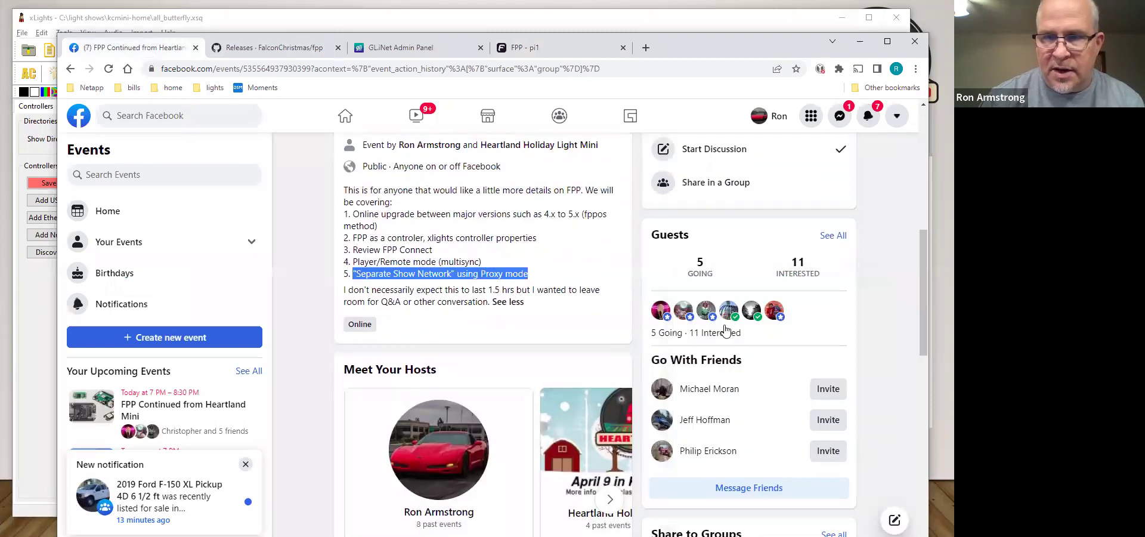
pyautogui.scroll(1, 470, 300)
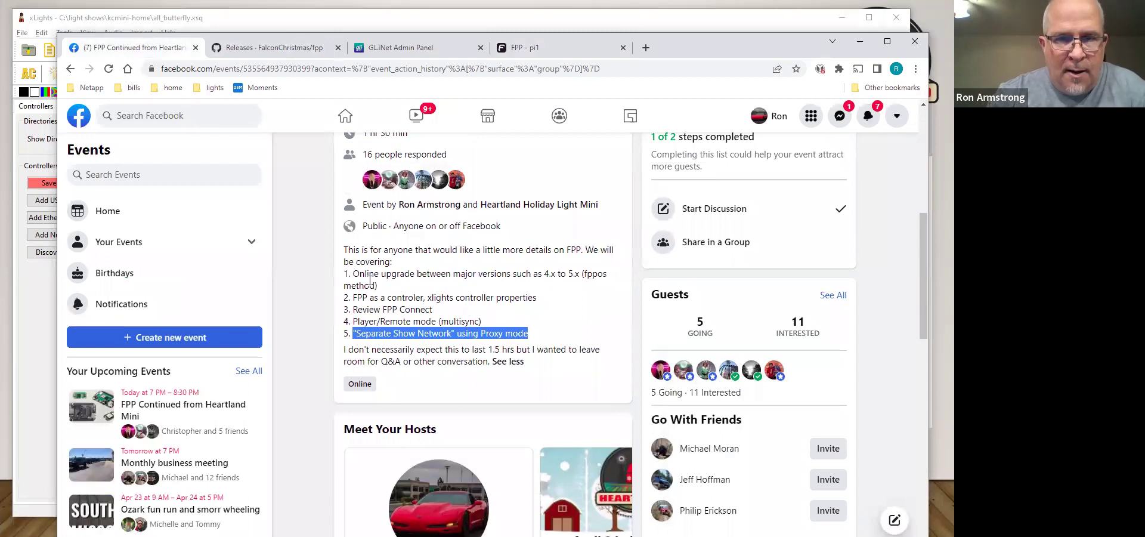
# - Highlight each of the five agenda items and the Q&A note in the event description
pyautogui.moveTo(353, 273); pyautogui.dragTo(483, 287)
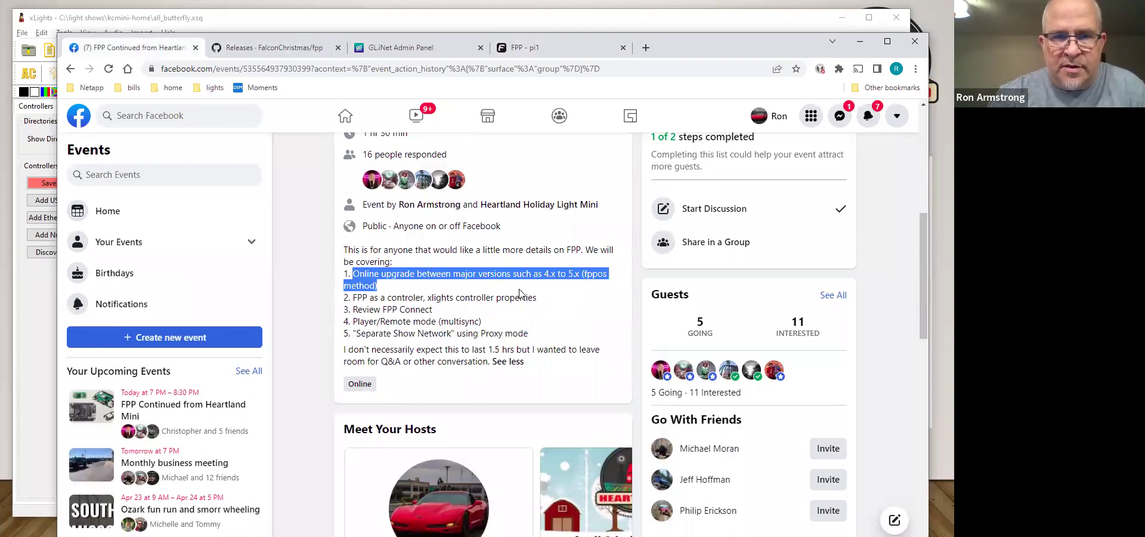
pyautogui.moveTo(357, 298); pyautogui.dragTo(542, 304)
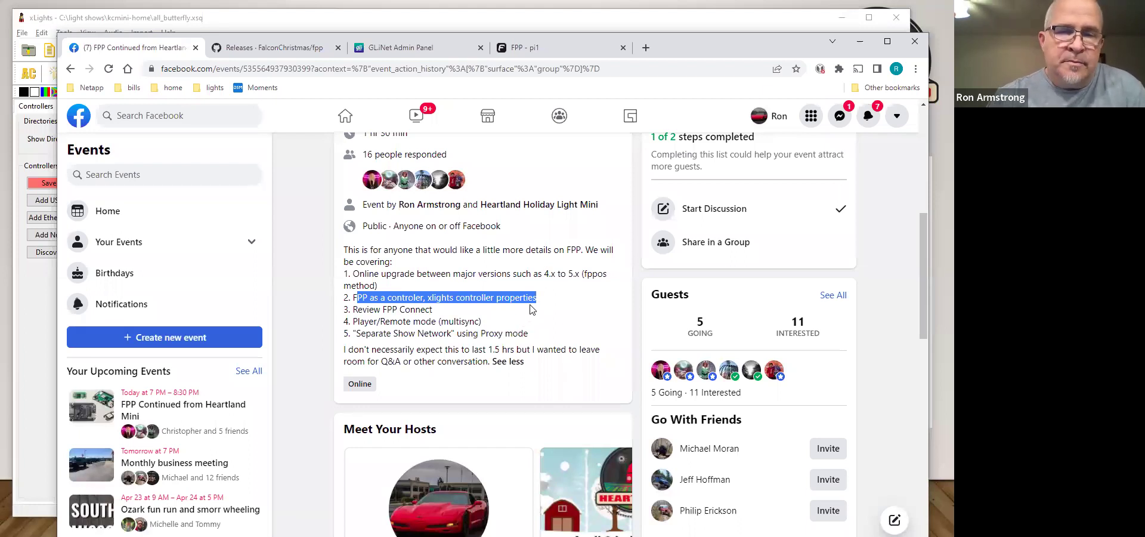
pyautogui.moveTo(368, 310); pyautogui.dragTo(434, 310)
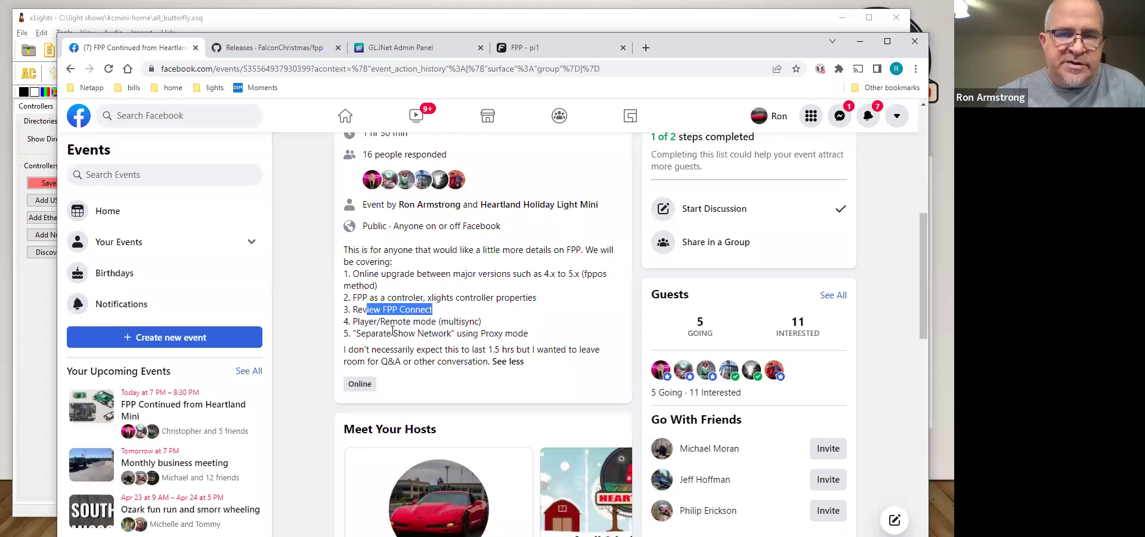
pyautogui.moveTo(364, 322); pyautogui.dragTo(487, 321)
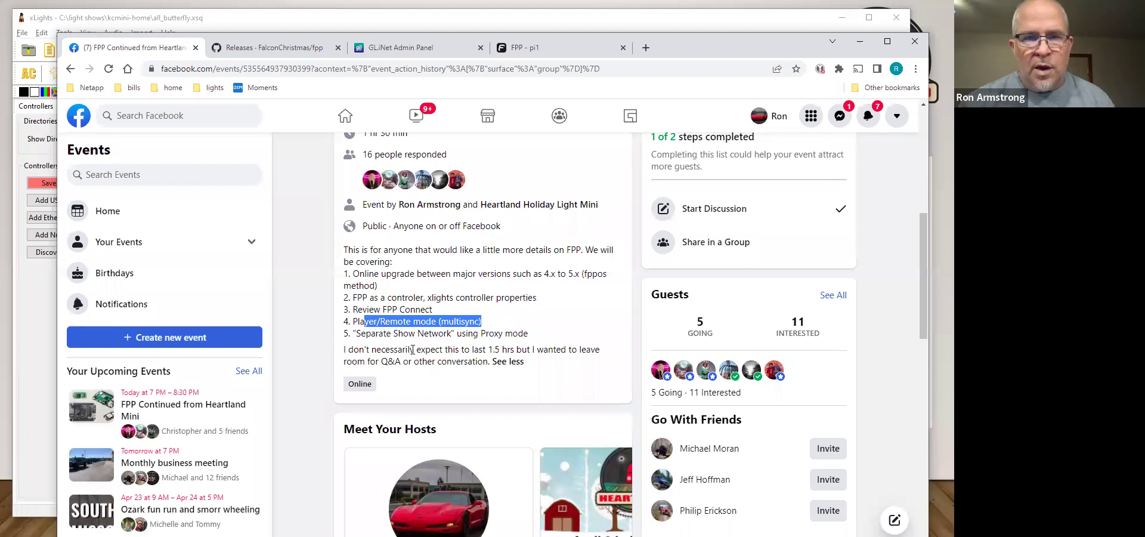
pyautogui.moveTo(356, 333); pyautogui.dragTo(559, 337)
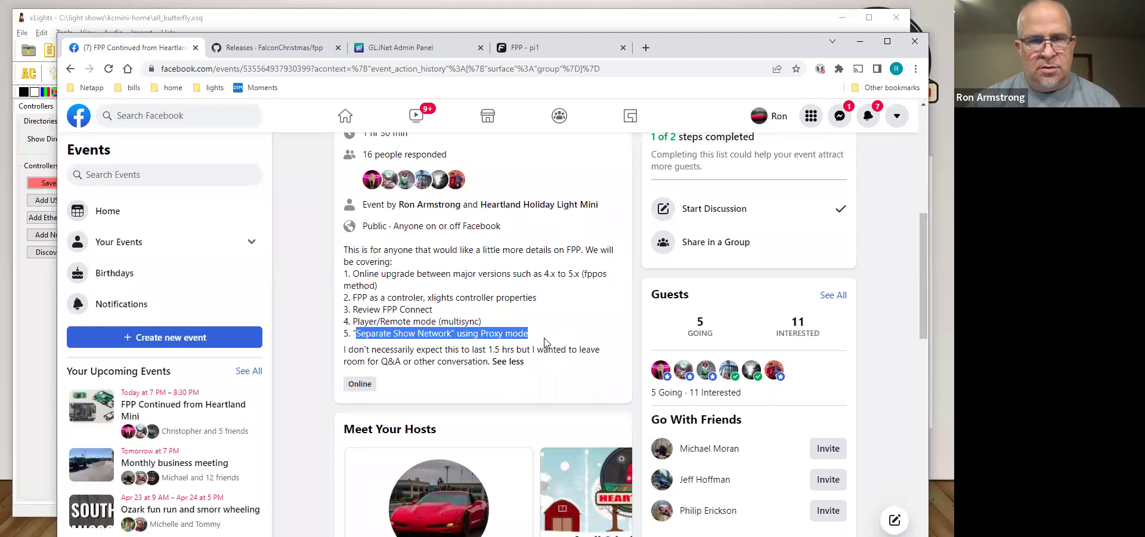
pyautogui.moveTo(404, 361); pyautogui.dragTo(445, 351)
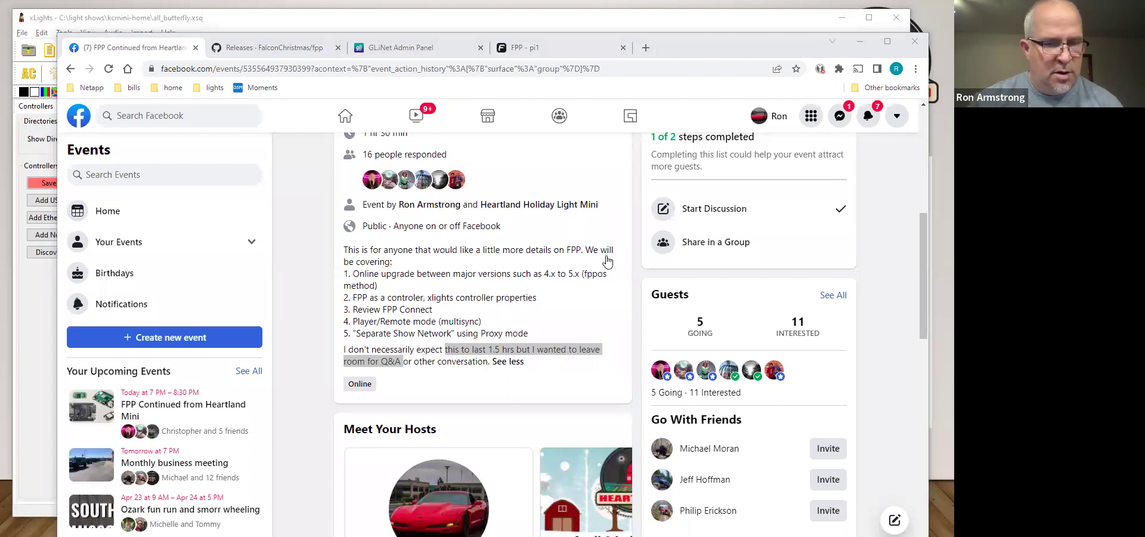
pyautogui.hotkey('alt', 'Tab')
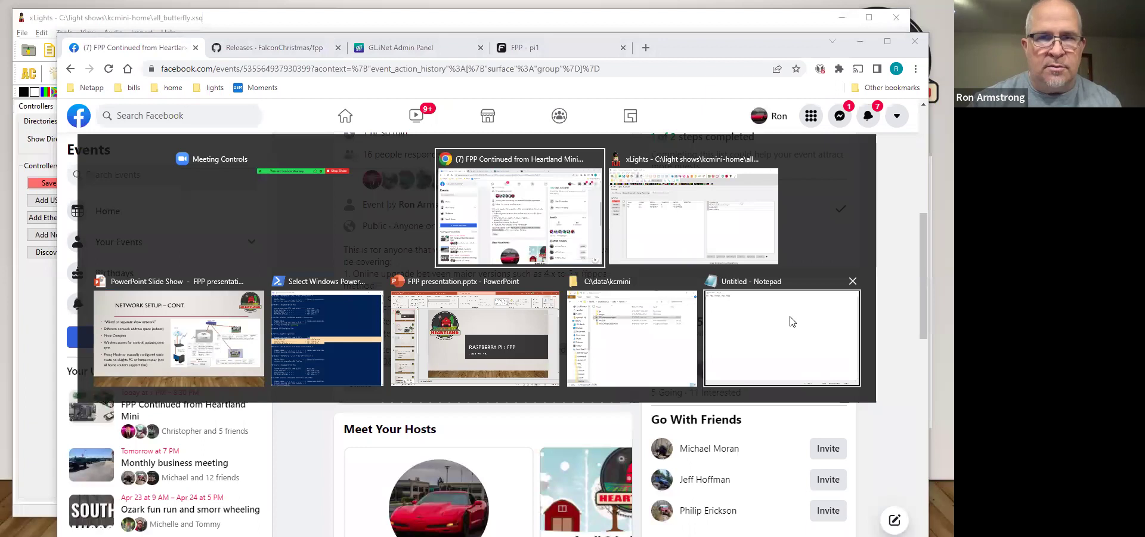
# - Show k8b's properties in xLights, then open, move and close its port visualiser
pyautogui.hotkey('alt', 'Tab')
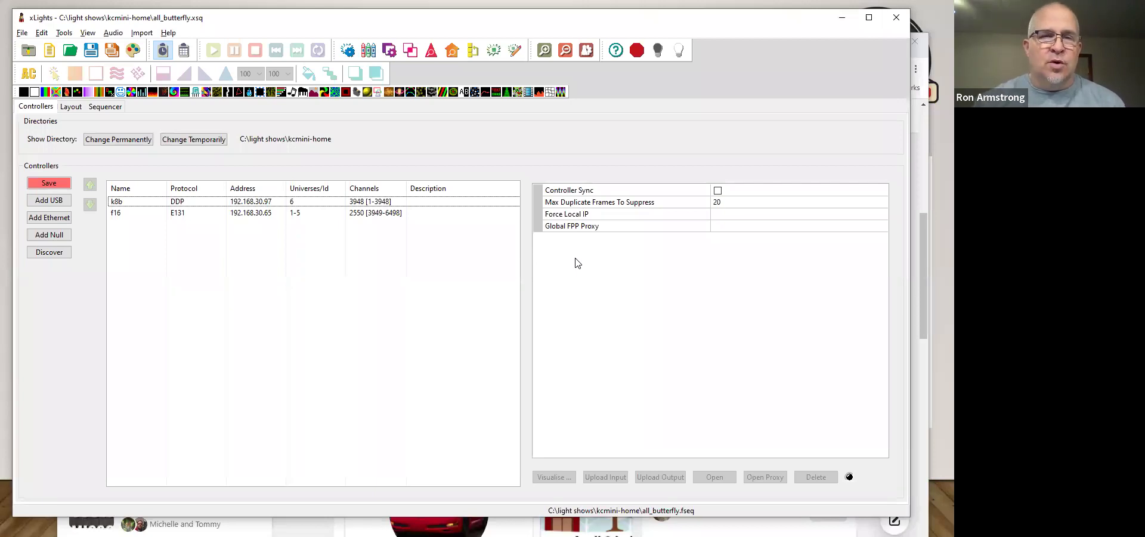
pyautogui.click(301, 201)
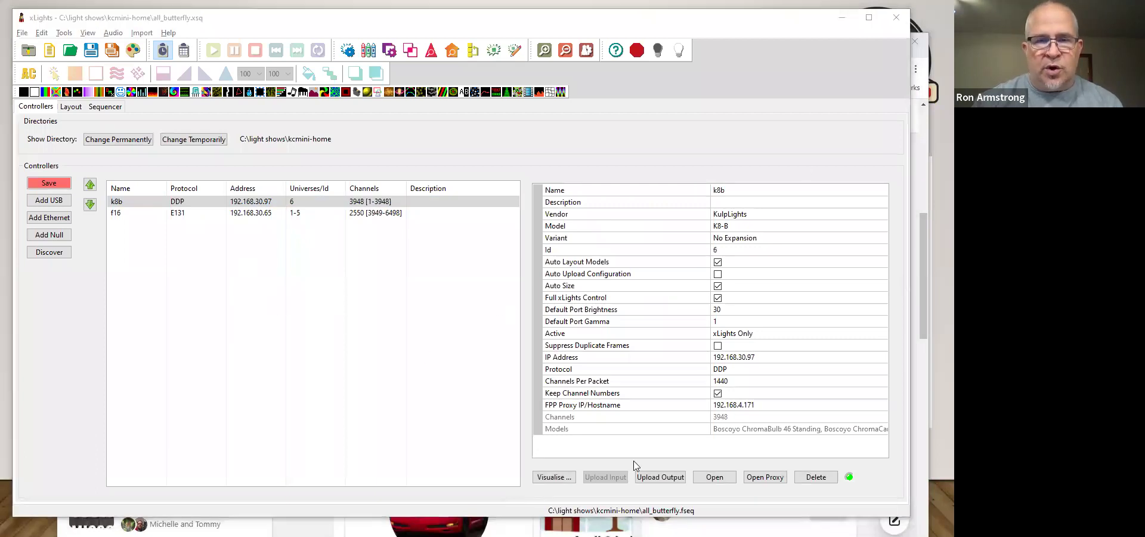
pyautogui.click(548, 477)
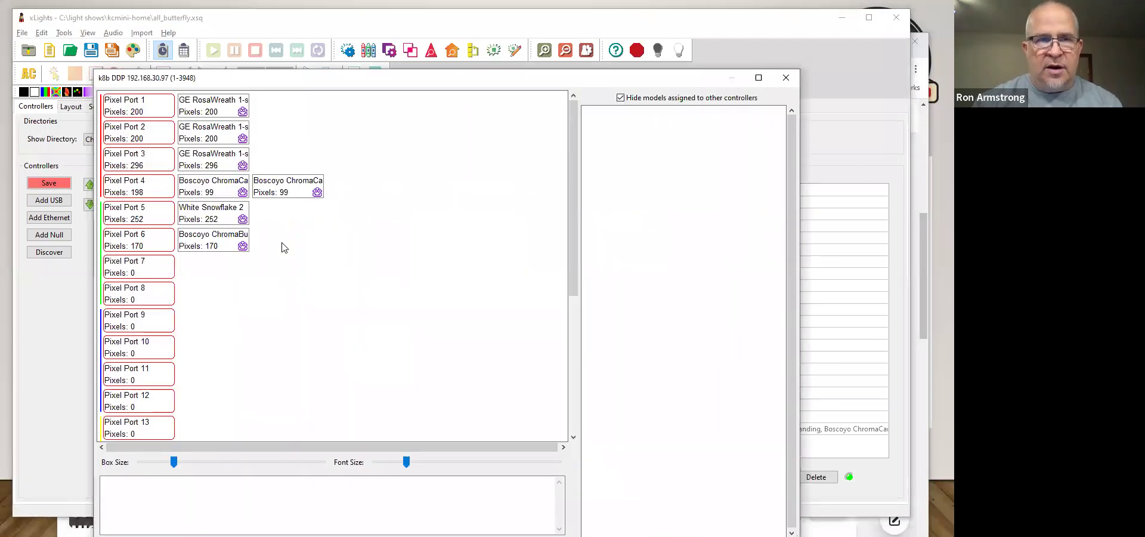
pyautogui.moveTo(319, 86); pyautogui.dragTo(323, 162)
pyautogui.click(788, 155)
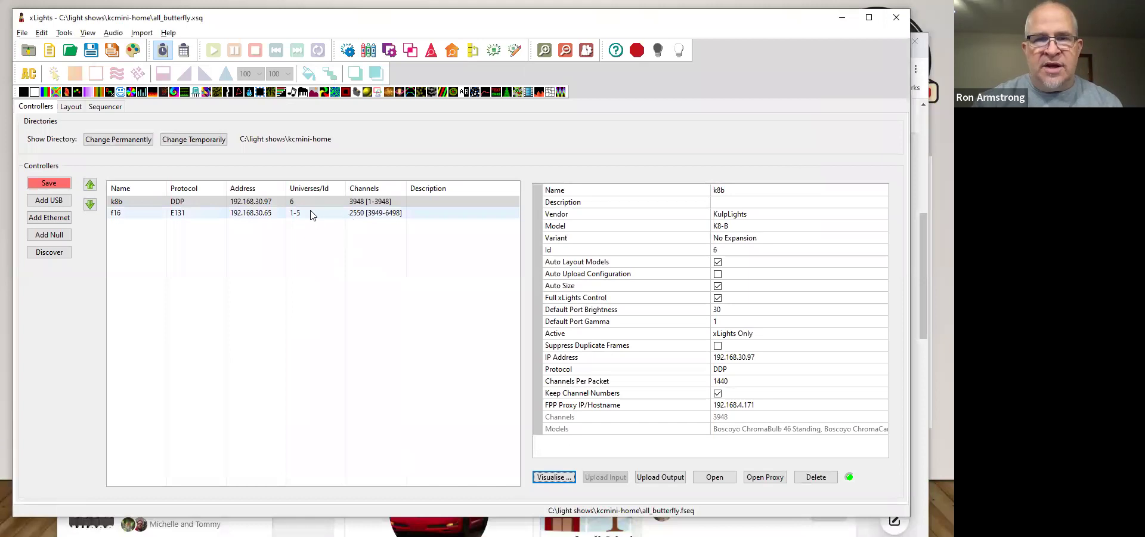
pyautogui.moveTo(579, 279)
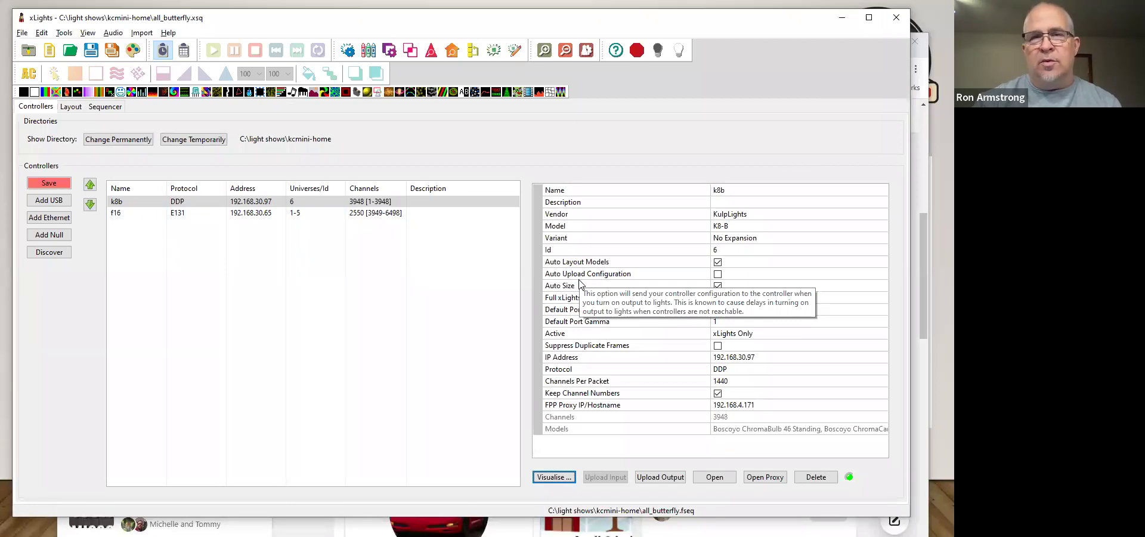
pyautogui.hotkey('alt', 'Tab')
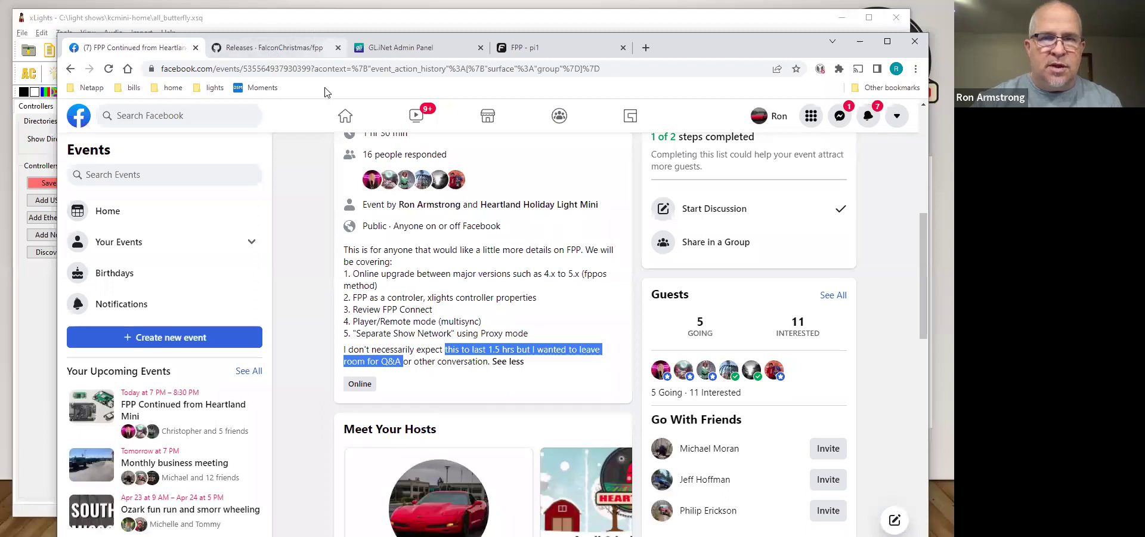
pyautogui.hotkey('alt', 'Tab')
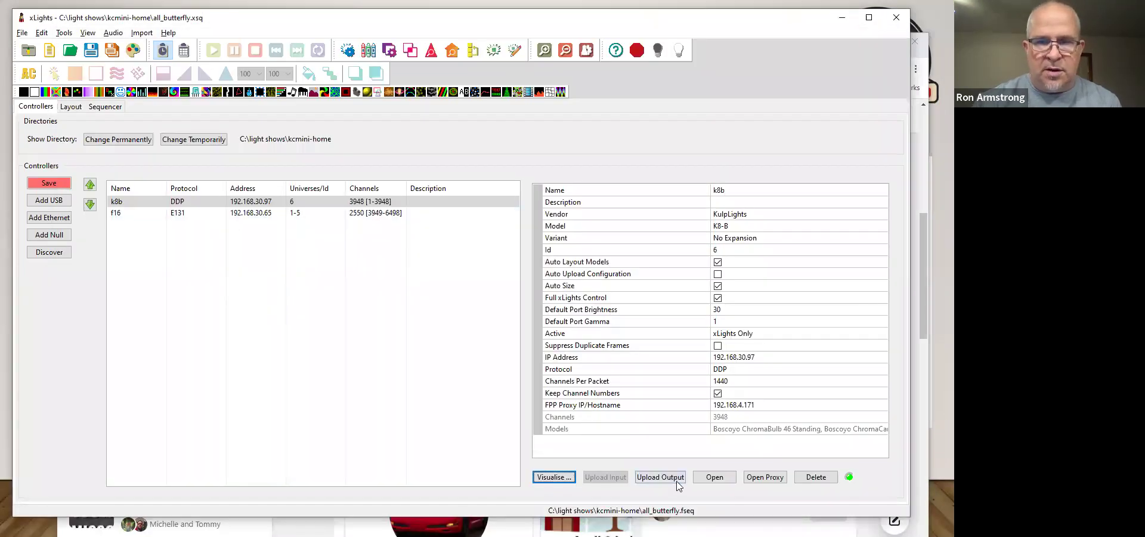
# - Open k8b's FPP page through the pi1 proxy from xLights and close the duplicate pi1 tab
pyautogui.click(767, 477)
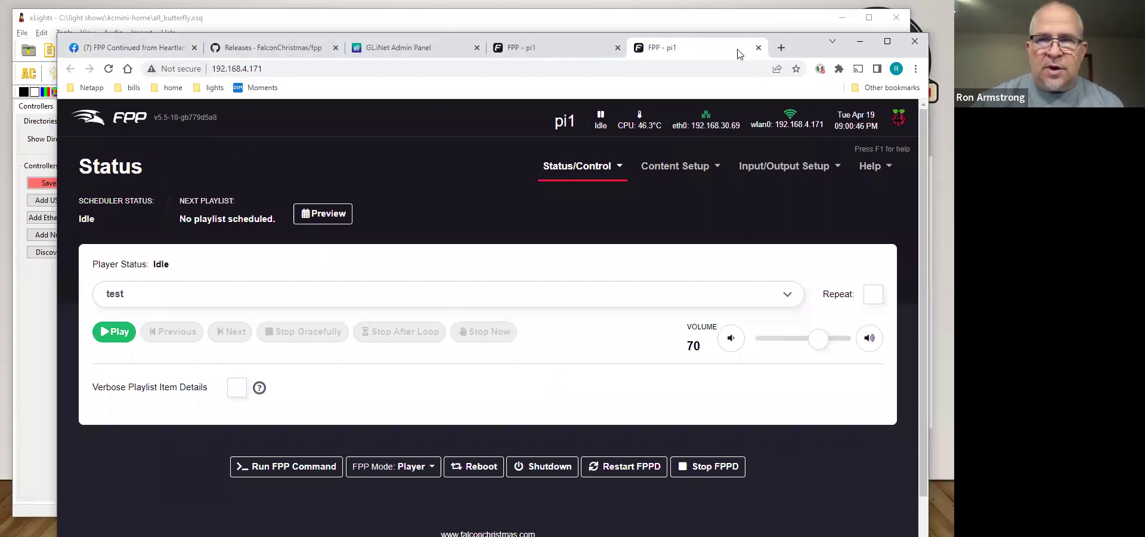
pyautogui.hotkey('alt', 'Tab')
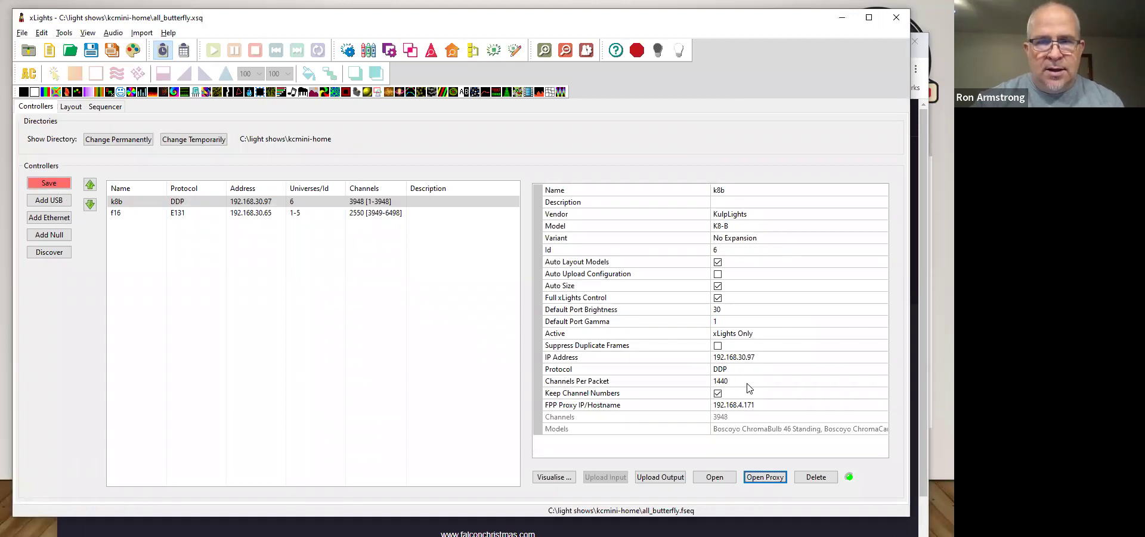
pyautogui.moveTo(748, 389)
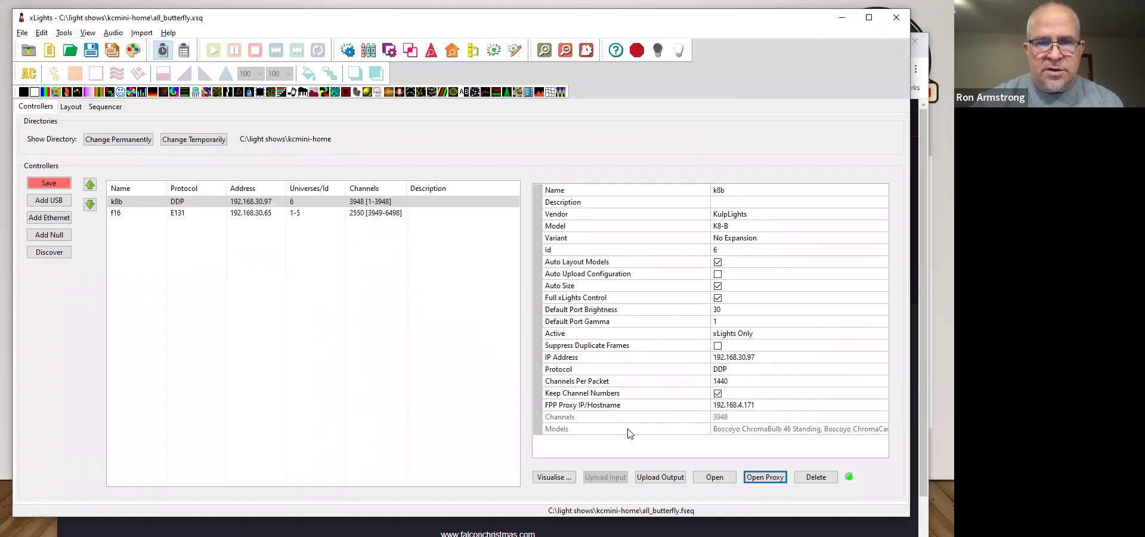
pyautogui.click(716, 477)
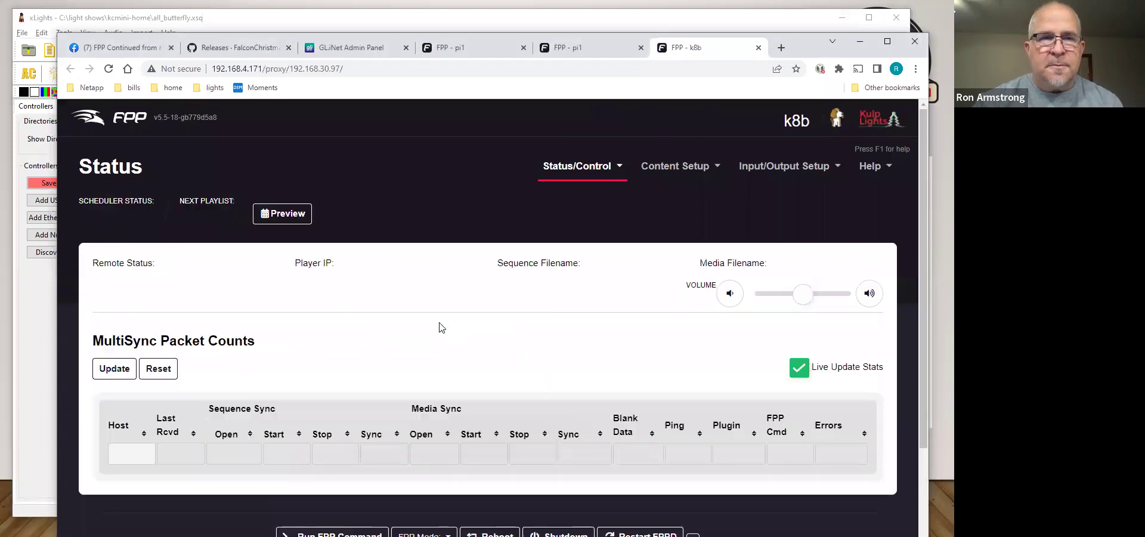
pyautogui.scroll(-2, 439, 327)
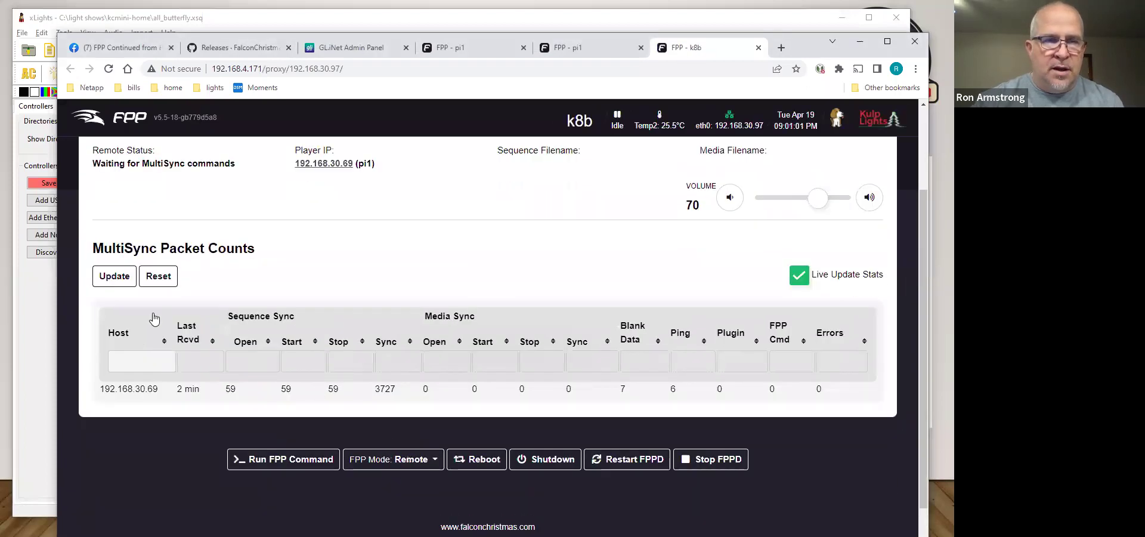
pyautogui.scroll(2, 320, 286)
pyautogui.click(135, 125)
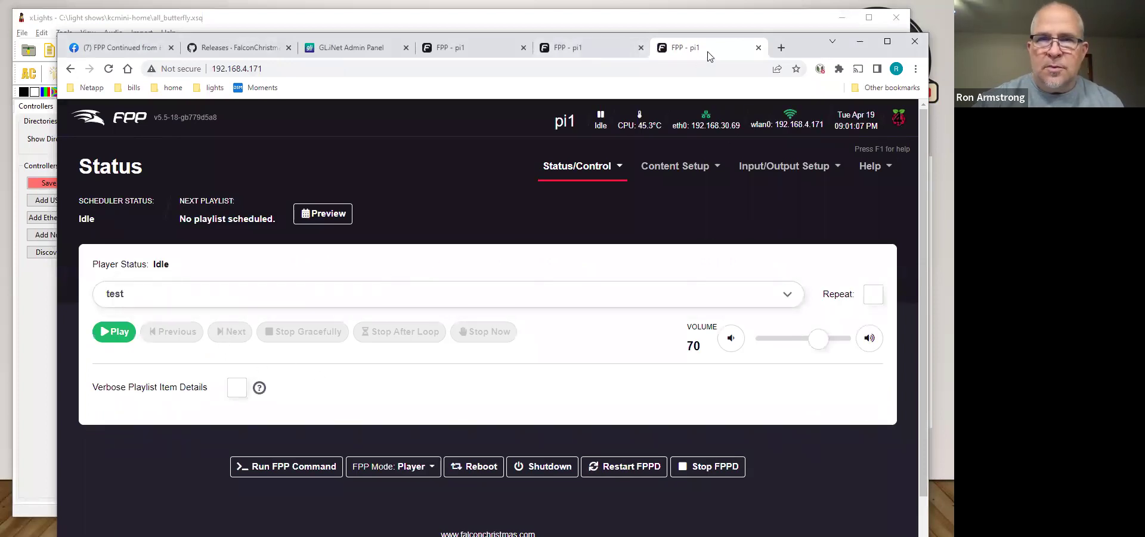
pyautogui.click(758, 47)
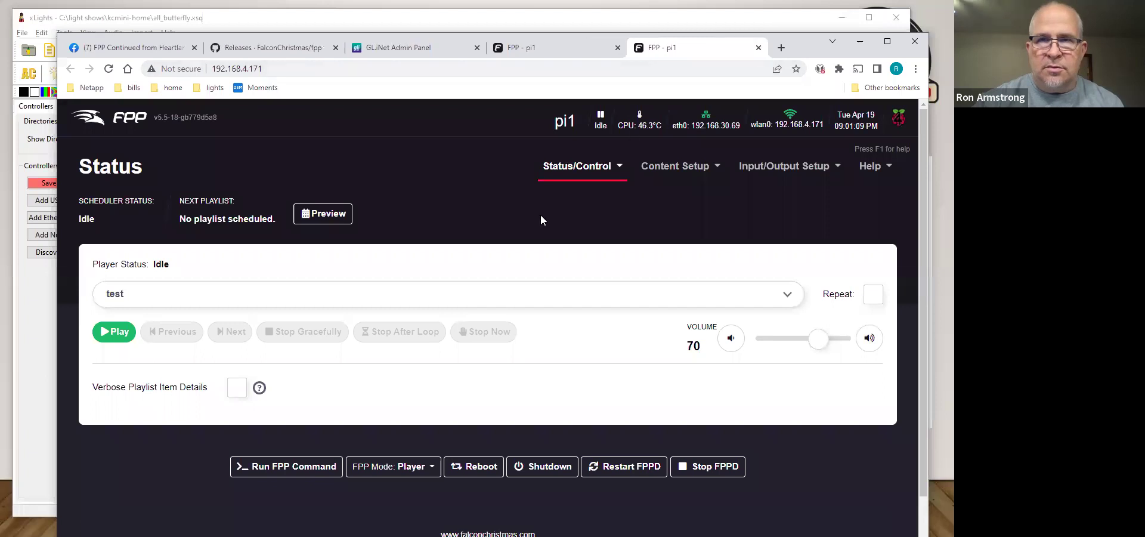
pyautogui.hotkey('alt', 'Tab')
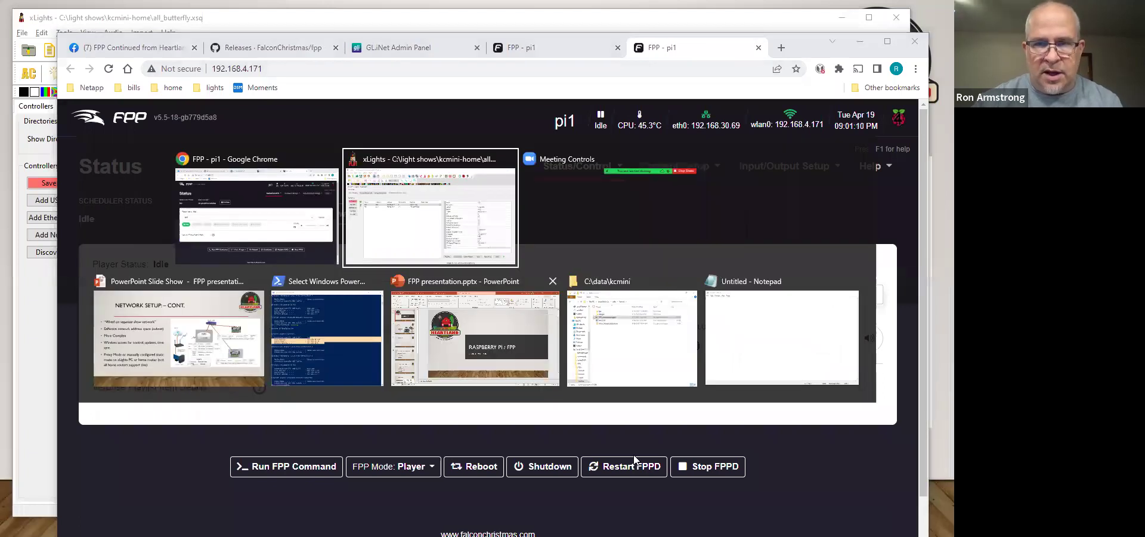
# - Reopen k8b's proxied FPP page and reload its Status page
pyautogui.click(723, 481)
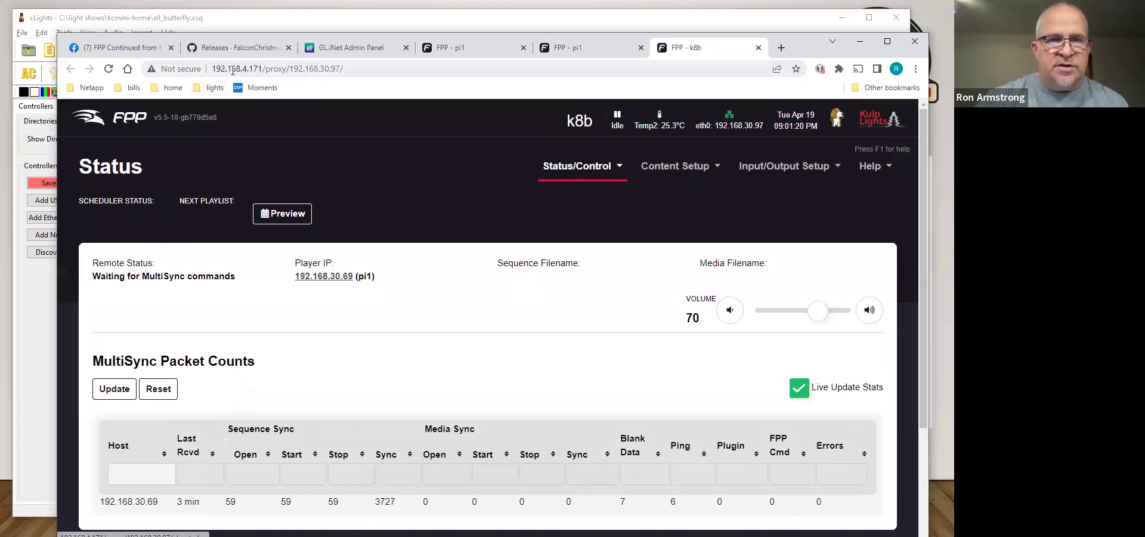
pyautogui.moveTo(576, 167)
pyautogui.click(581, 191)
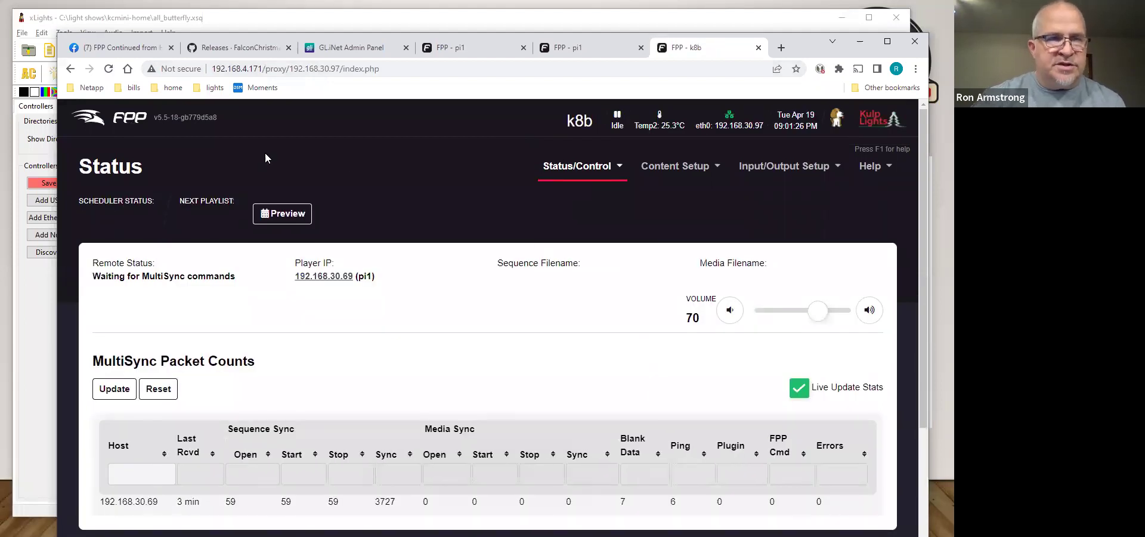
pyautogui.click(125, 119)
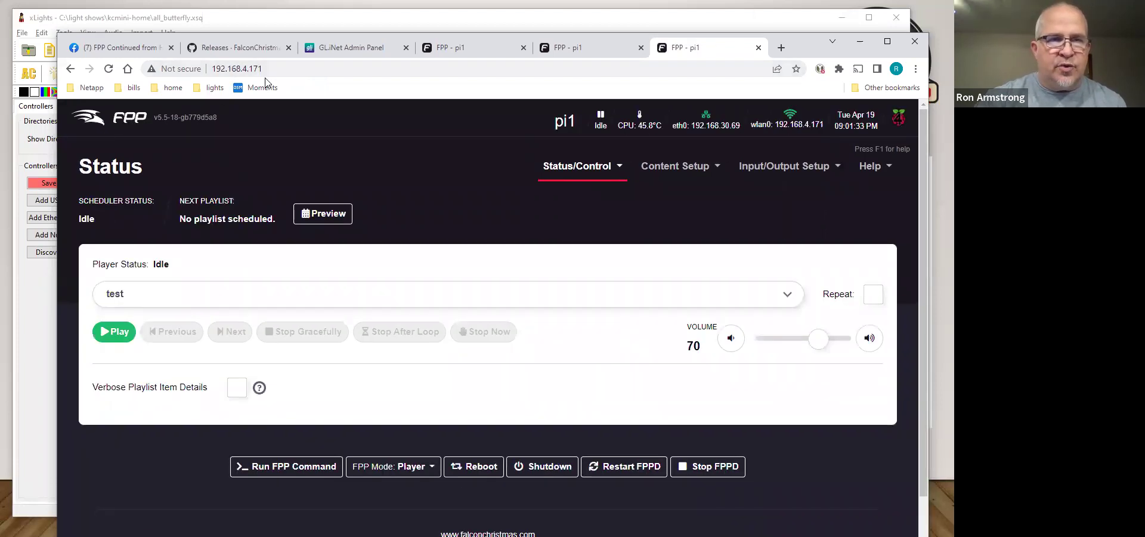
pyautogui.click(71, 68)
pyautogui.click(576, 170)
pyautogui.click(576, 205)
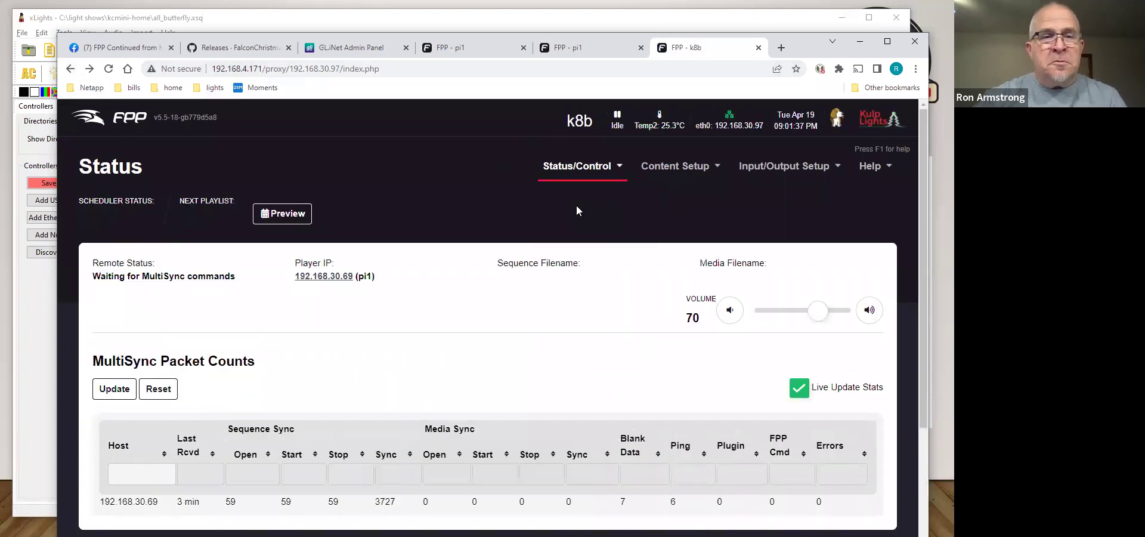
# - Switch k8b's FPP Mode from Remote to Player
pyautogui.scroll(-2, 358, 417)
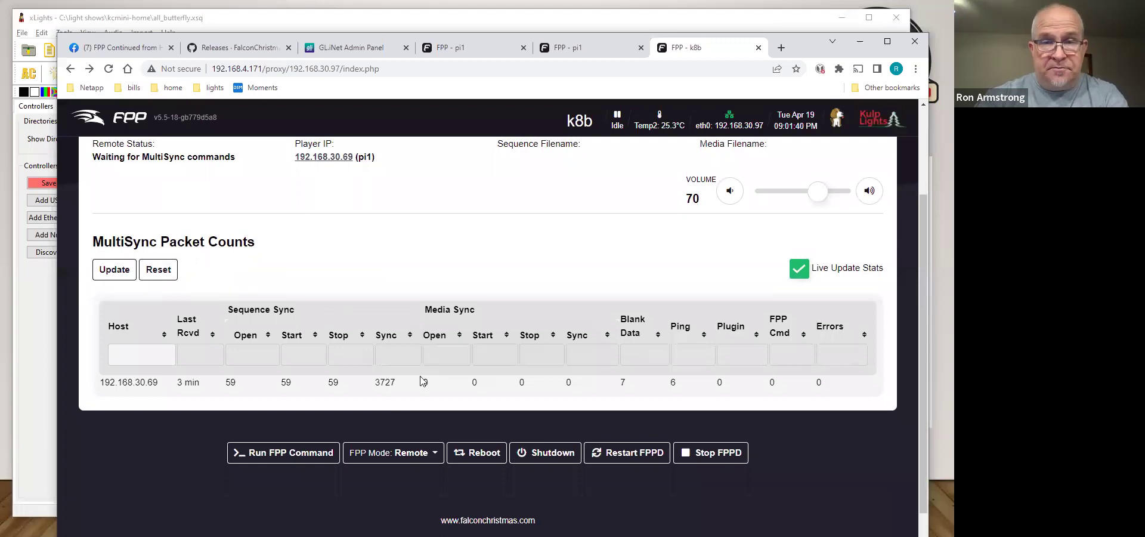
pyautogui.click(393, 452)
pyautogui.click(400, 395)
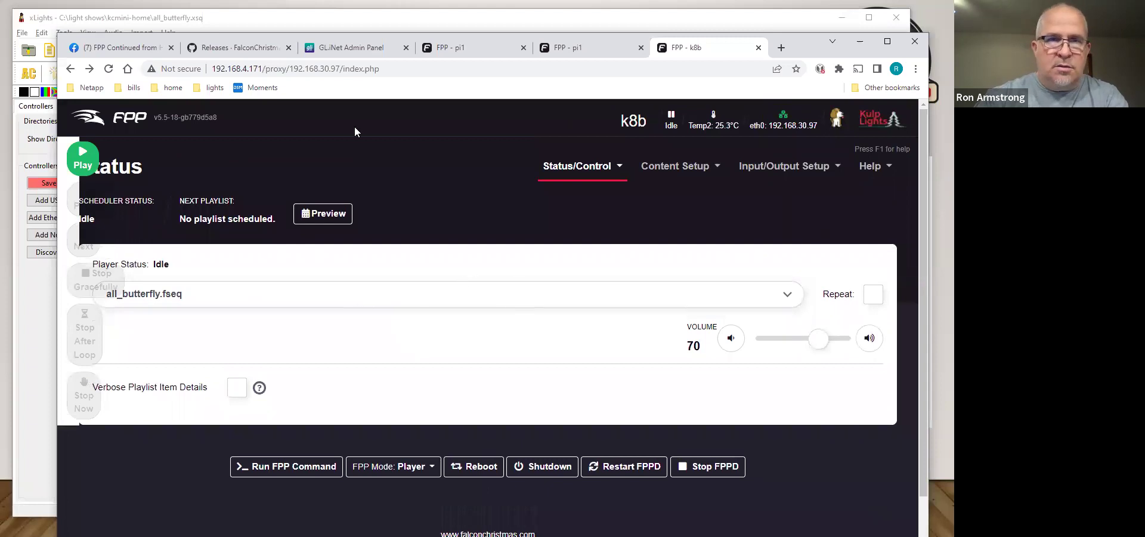
# - Reload k8b's Status page and start playing all_butterfly.fseq from the playlist dropdown
pyautogui.click(109, 68)
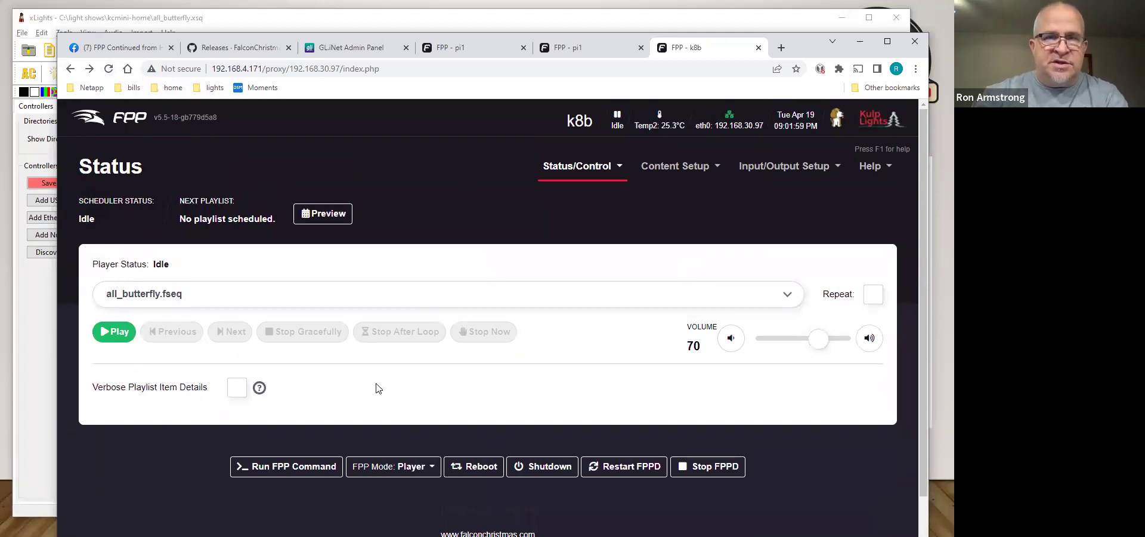
pyautogui.click(310, 298)
pyautogui.click(310, 301)
pyautogui.click(115, 332)
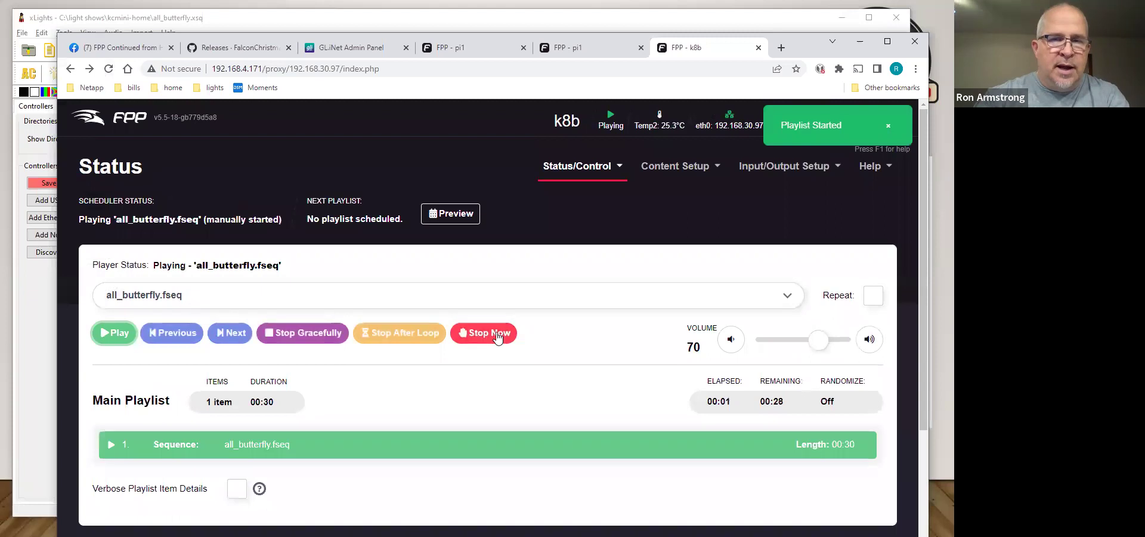
# - Stop the all_butterfly.fseq playback immediately with Stop Now
pyautogui.click(479, 342)
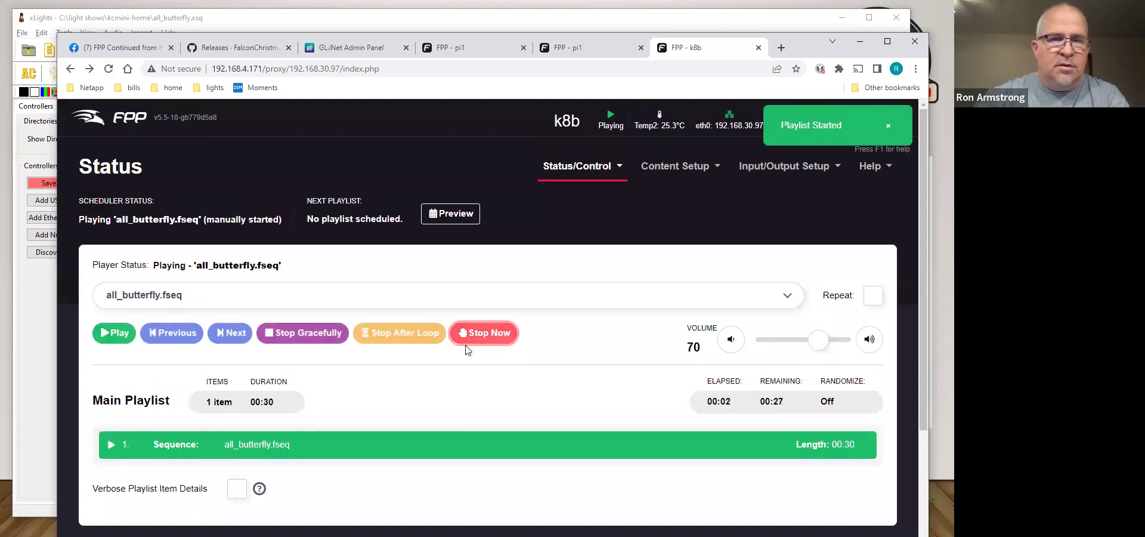
pyautogui.scroll(-3, 557, 368)
pyautogui.scroll(3, 556, 368)
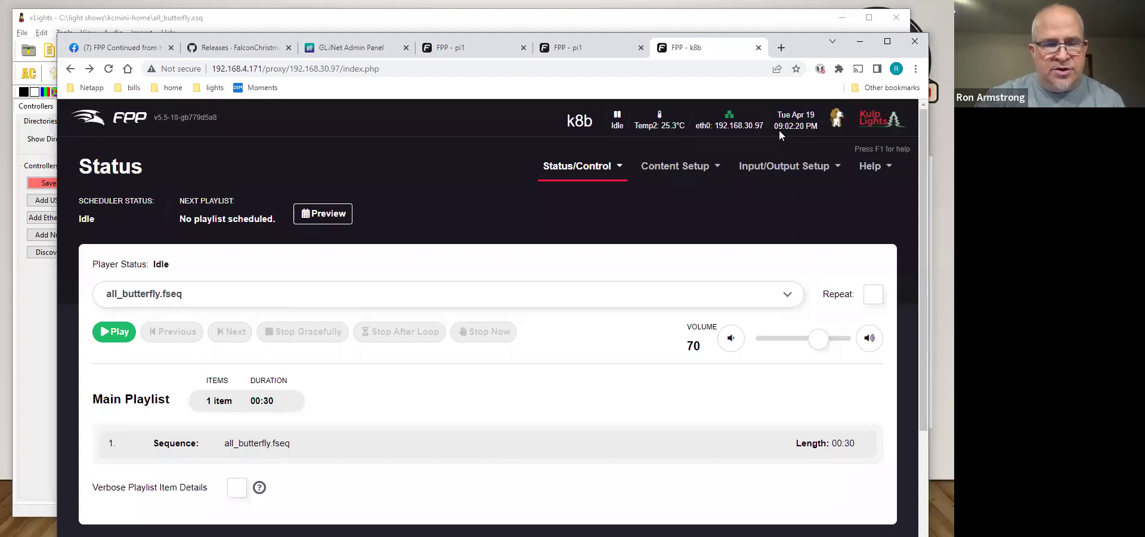
pyautogui.hotkey('alt', 'Tab')
pyautogui.hotkey('alt', 'Tab')
pyautogui.hotkey('alt', 'Tab')
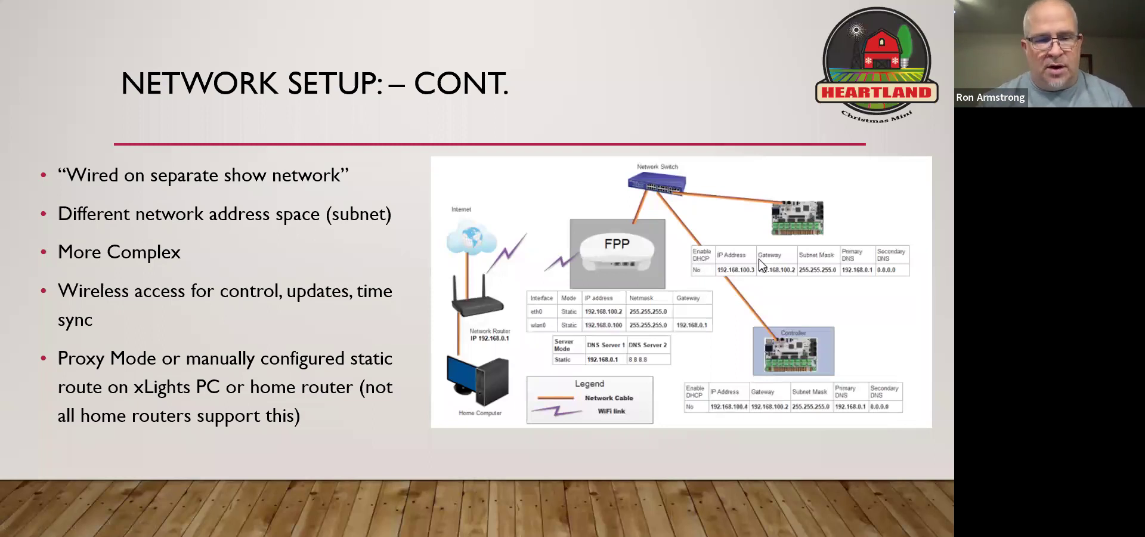
pyautogui.hotkey('alt', 'Tab')
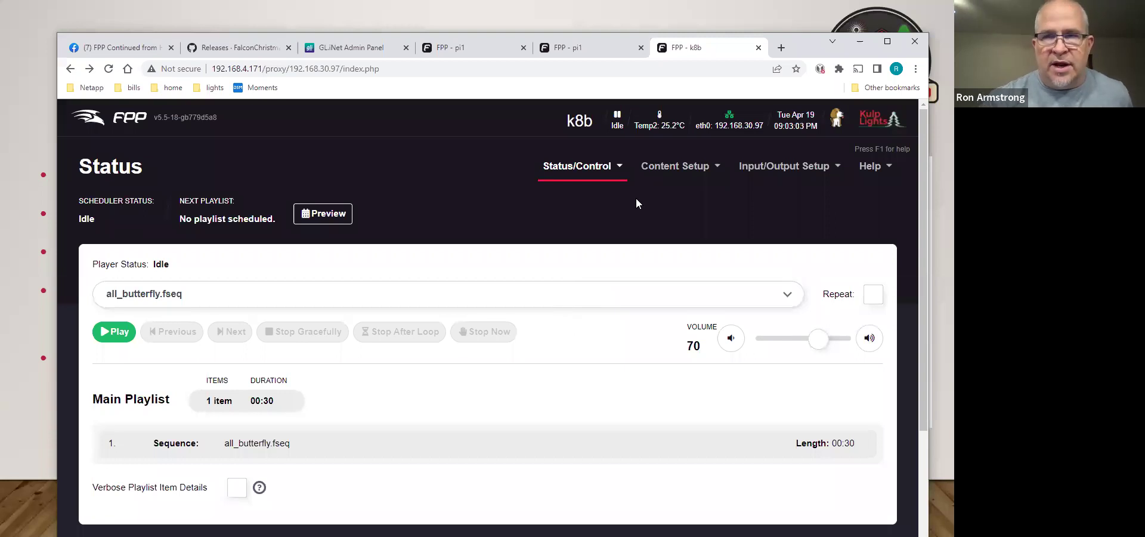
# - Review k8b's FPP Audio/Video settings, leaving the audio output device at Dummy
pyautogui.moveTo(729, 127)
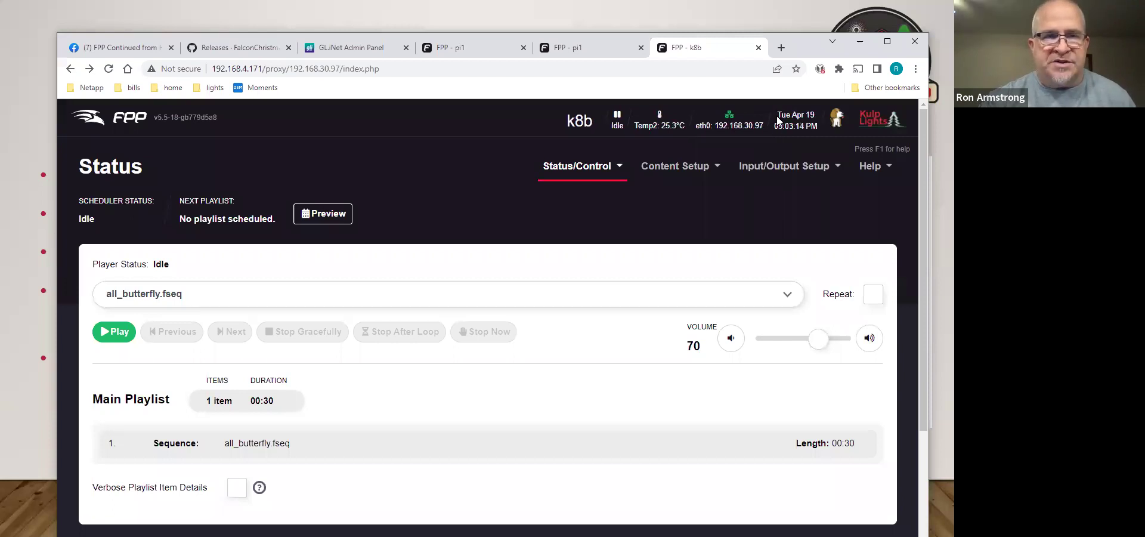
pyautogui.click(579, 169)
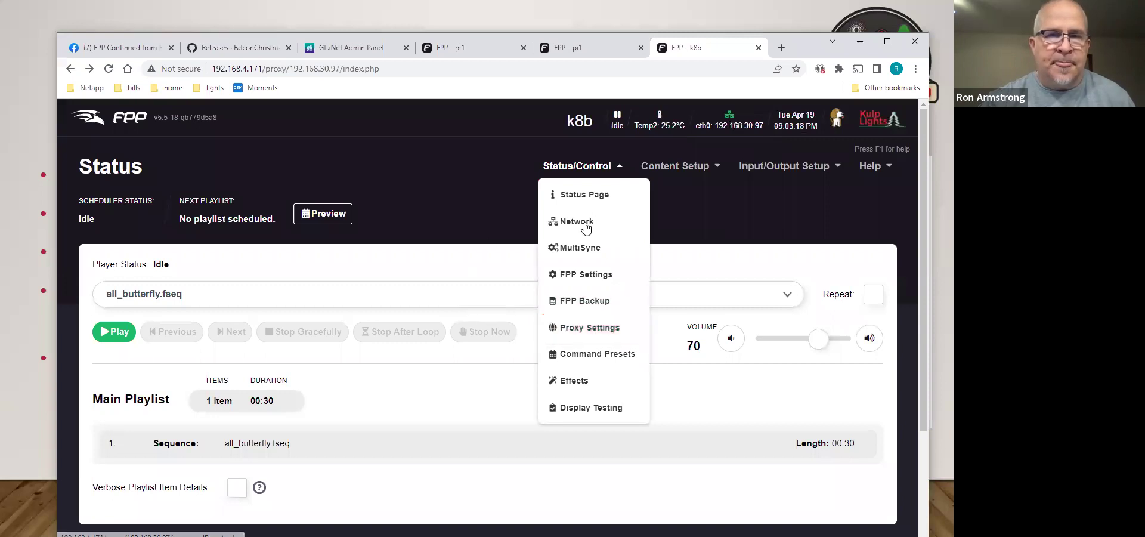
pyautogui.moveTo(608, 275); pyautogui.dragTo(502, 169)
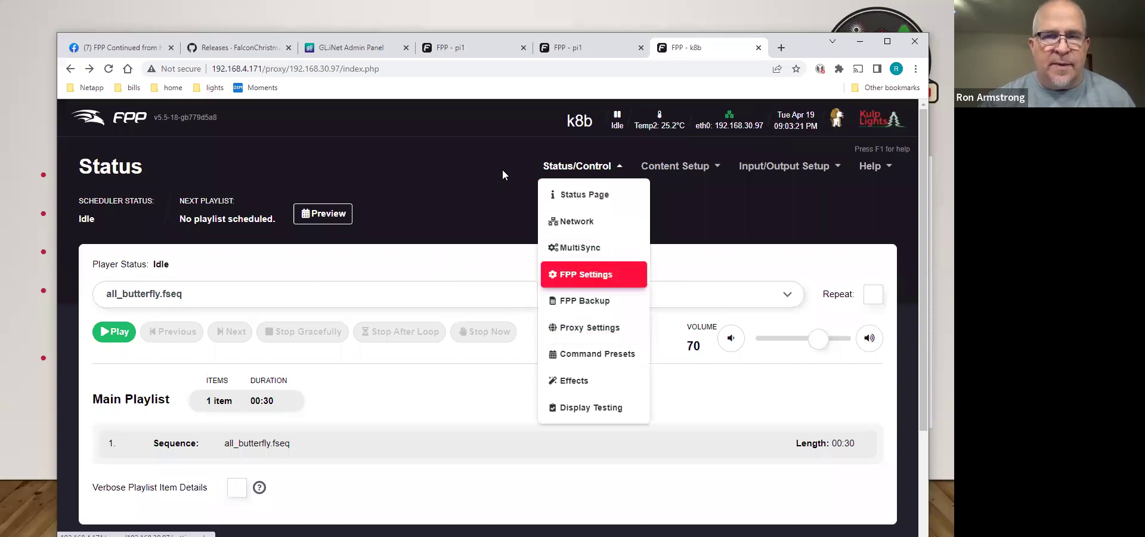
pyautogui.click(585, 182)
pyautogui.click(581, 165)
pyautogui.click(589, 273)
pyautogui.click(172, 229)
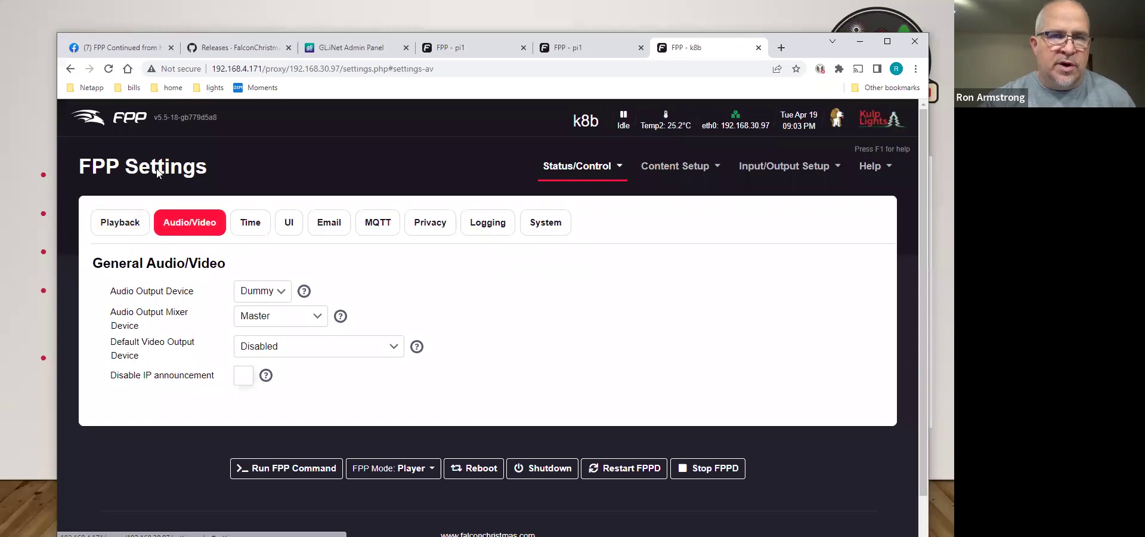
pyautogui.click(265, 300)
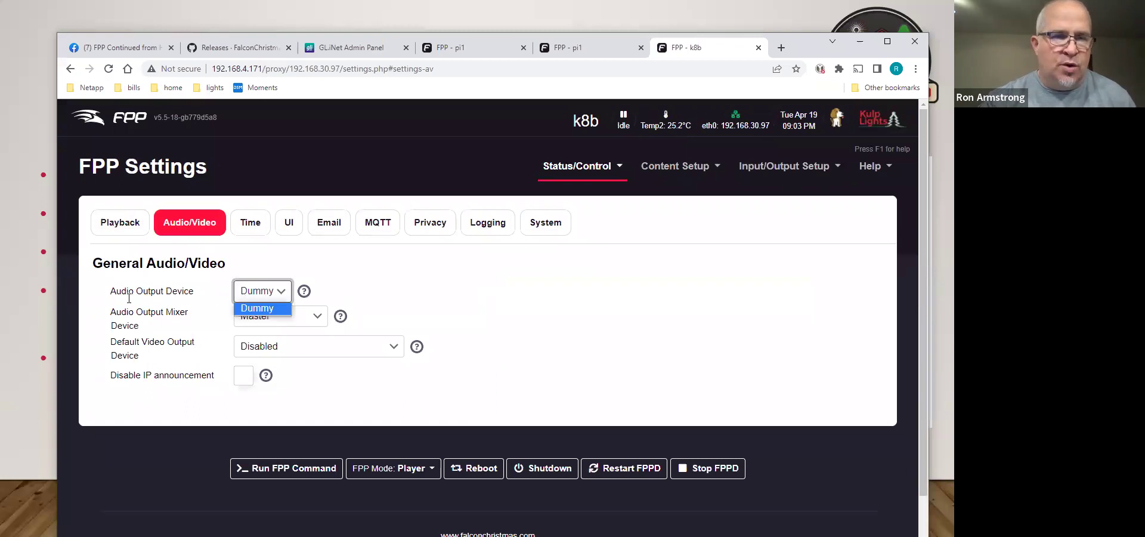
pyautogui.click(260, 306)
pyautogui.click(257, 292)
pyautogui.click(257, 292)
pyautogui.click(257, 292)
# - Review pi1's Audio/Video settings, keeping Sound Blaster Play! 3 as the audio output
pyautogui.click(579, 49)
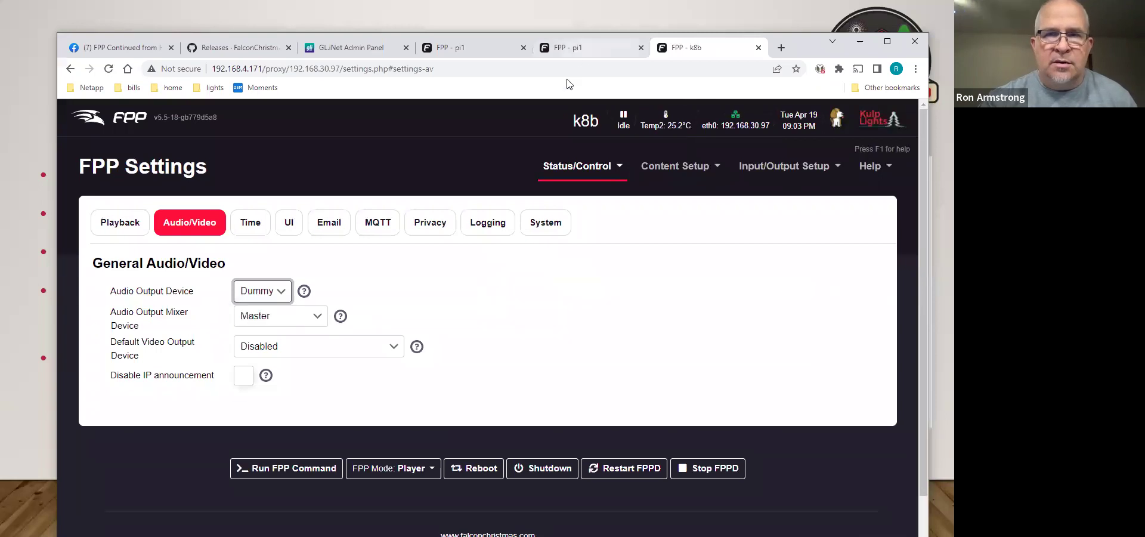
pyautogui.moveTo(582, 167)
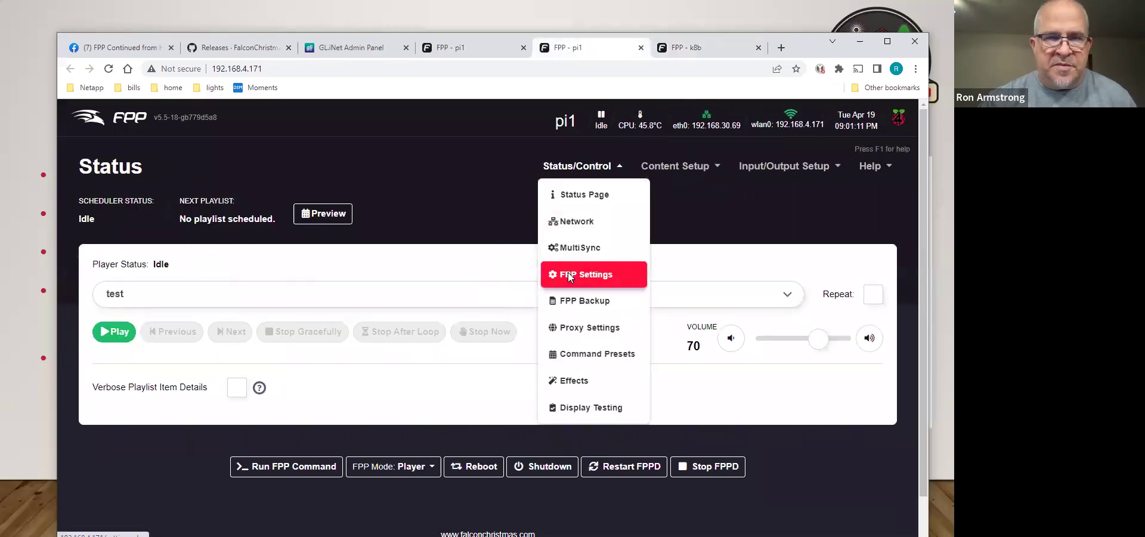
pyautogui.click(568, 272)
pyautogui.click(190, 223)
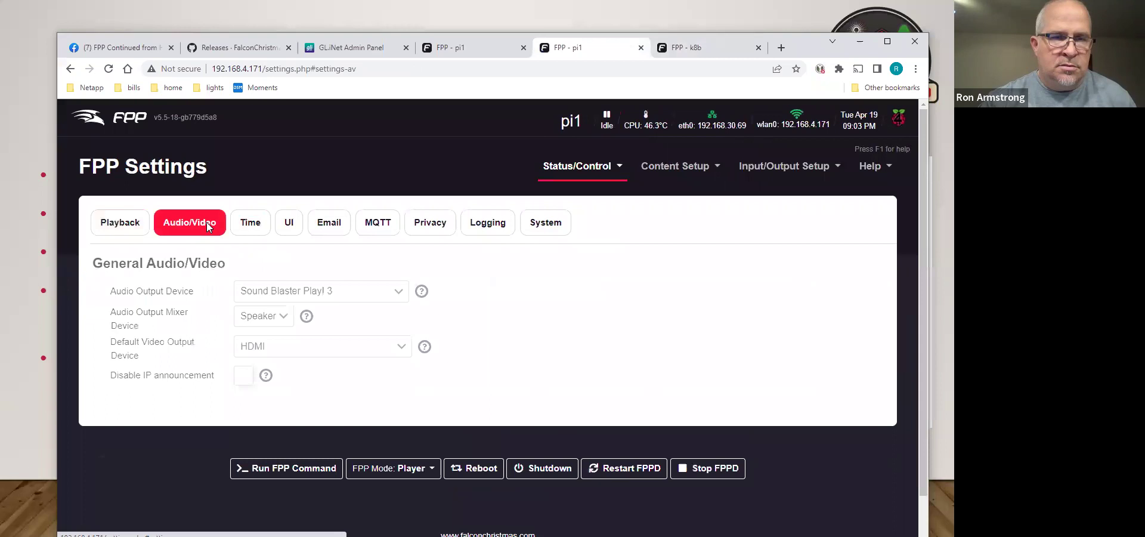
pyautogui.click(372, 293)
pyautogui.click(373, 294)
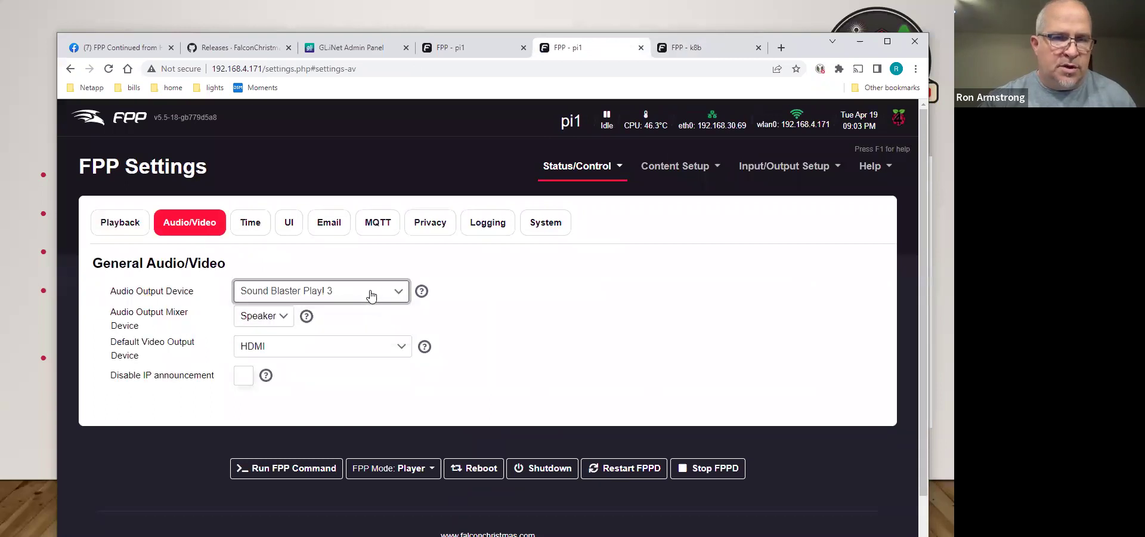
pyautogui.click(567, 326)
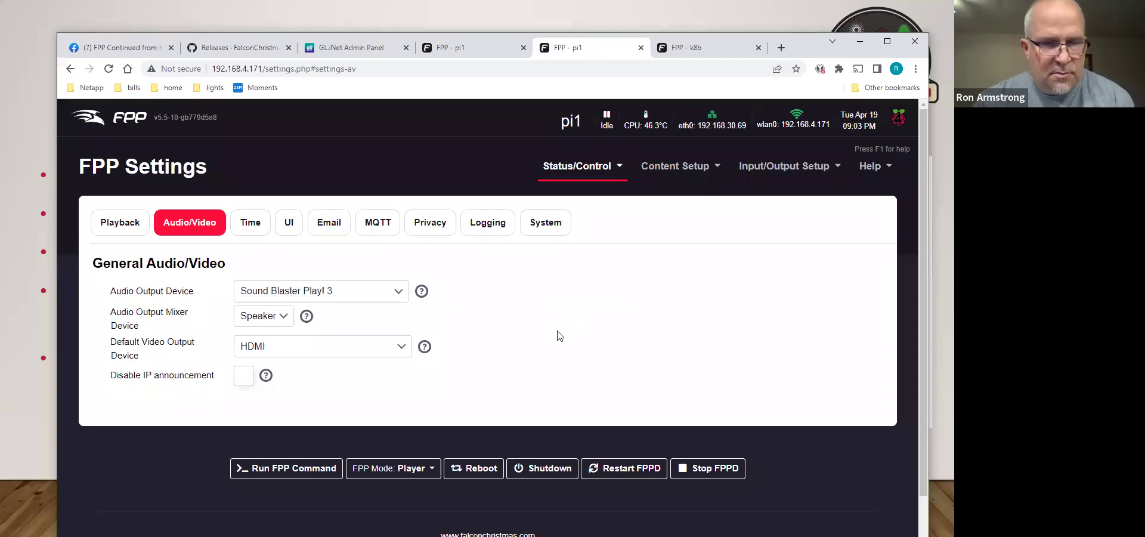
pyautogui.hotkey('alt', 'Tab')
pyautogui.hotkey('alt', 'Tab')
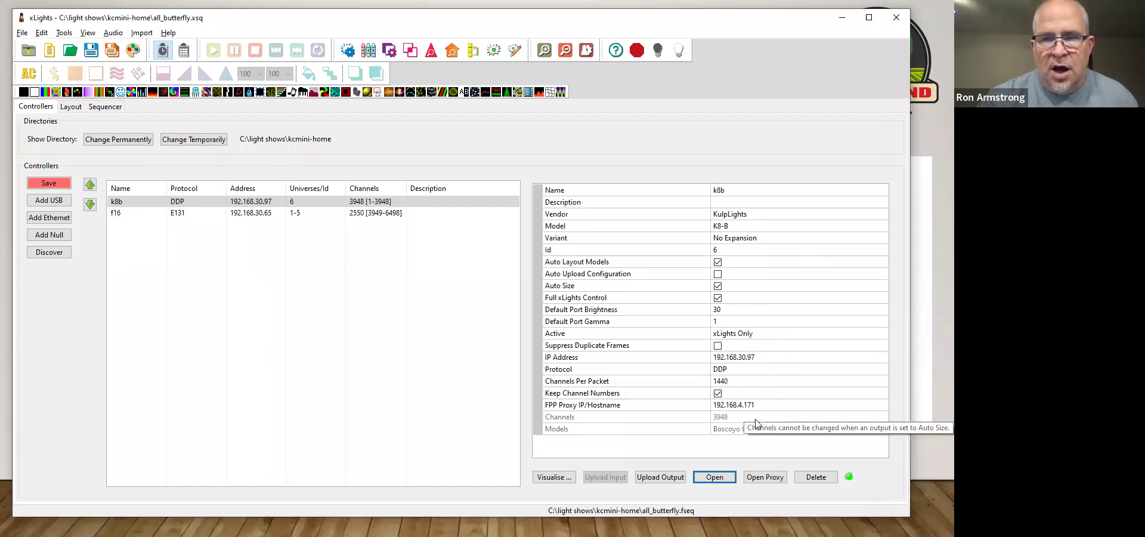
# - Clear k8b's FPP Proxy IP/Hostname and highlight the subnet part of its IP address
pyautogui.click(772, 408)
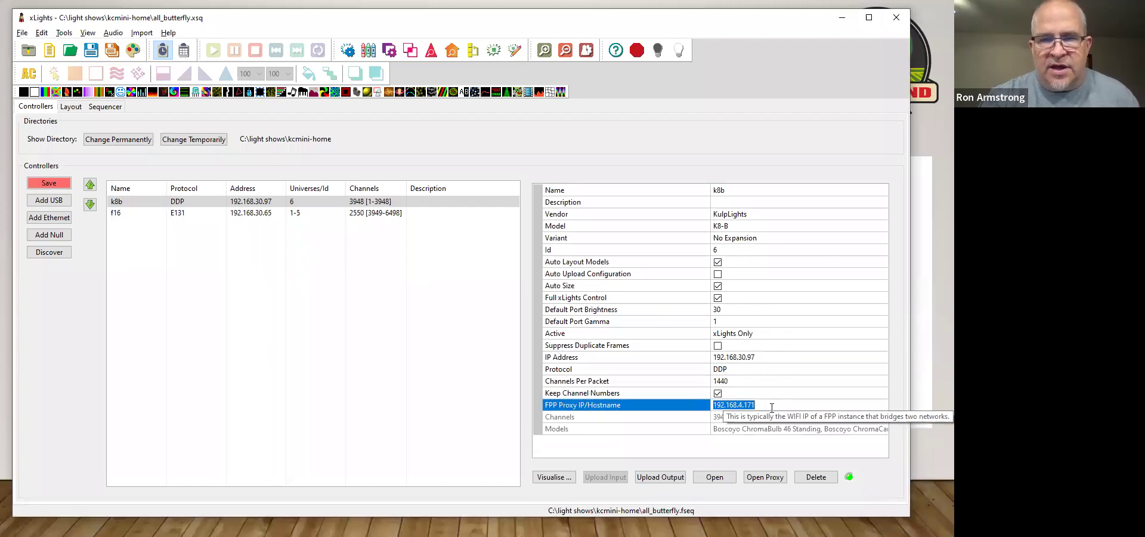
pyautogui.press('Delete')
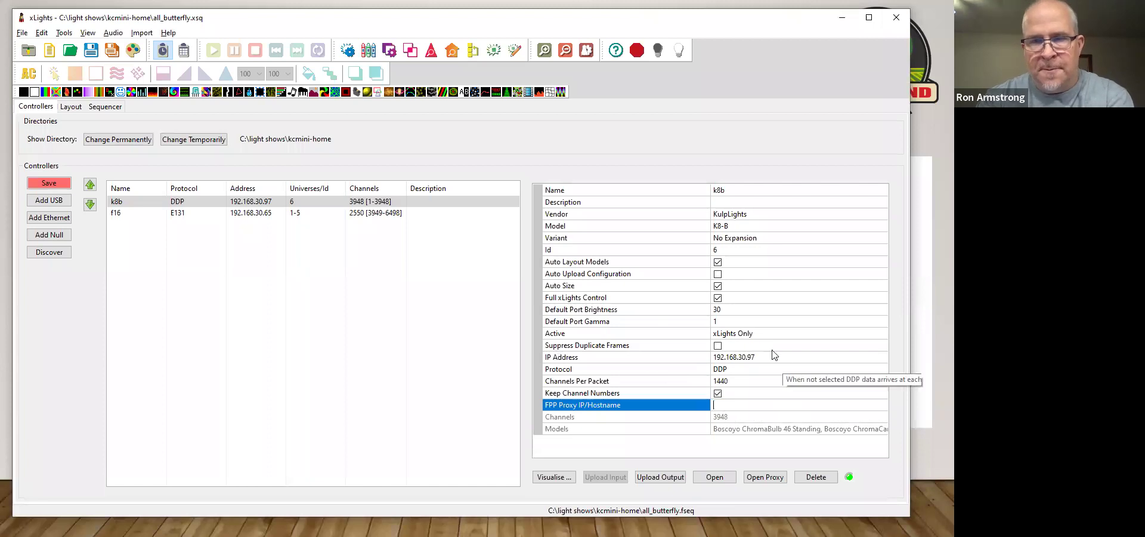
pyautogui.click(762, 357)
pyautogui.click(762, 358)
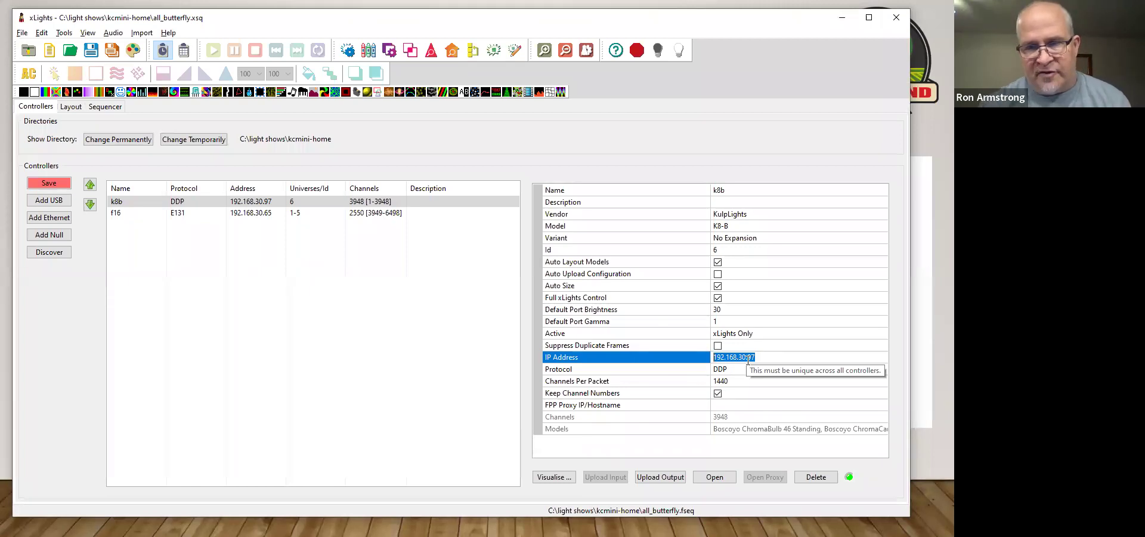
pyautogui.moveTo(733, 356); pyautogui.dragTo(758, 357)
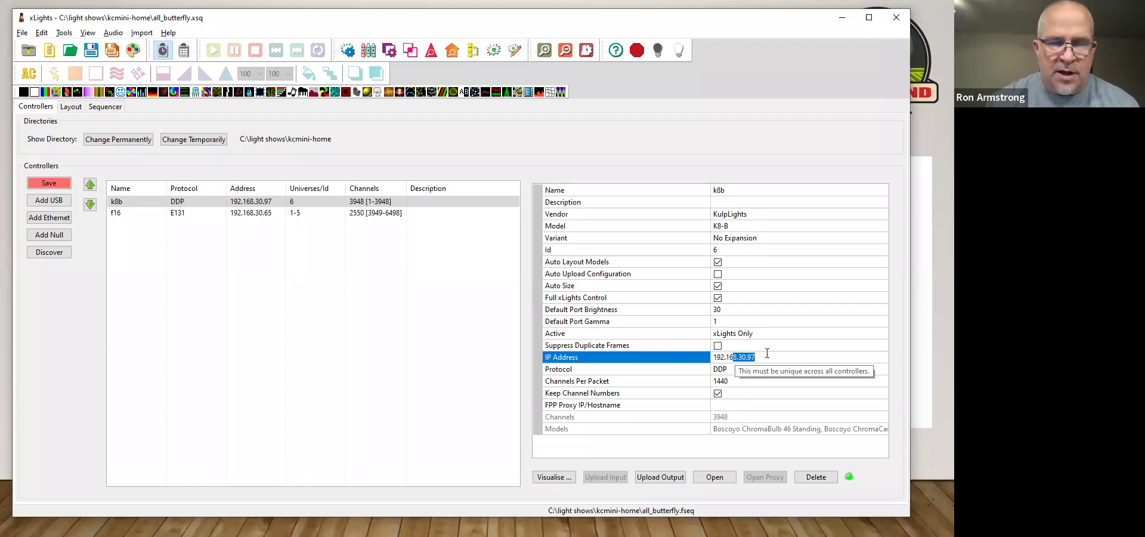
# - Run Tools > FPP Connect in xLights to discover the FPP instances
pyautogui.hotkey('alt', 'Tab')
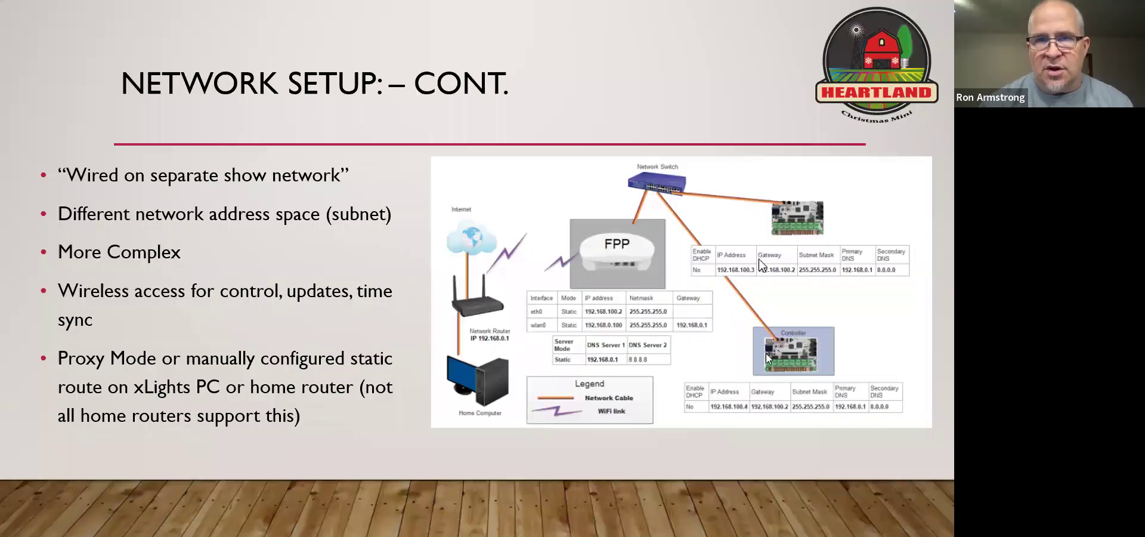
pyautogui.hotkey('alt', 'Tab')
pyautogui.hotkey('alt', 'Tab')
pyautogui.hotkey('alt', 'shift', 'Tab')
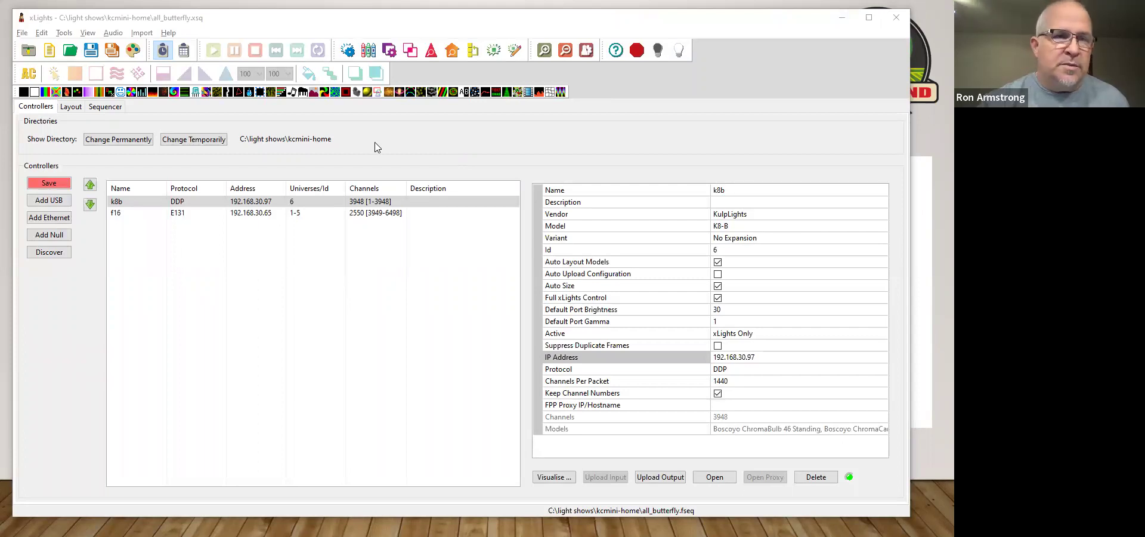
pyautogui.click(63, 32)
pyautogui.click(93, 133)
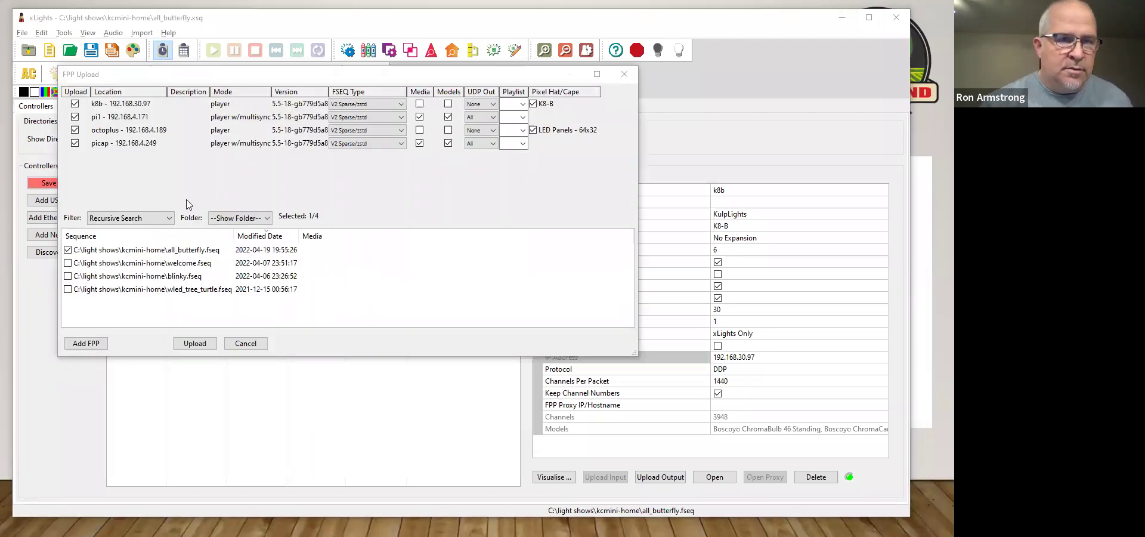
# - Untick pi1, octoplus and picap for upload and tick Media on the k8b row
pyautogui.click(118, 149)
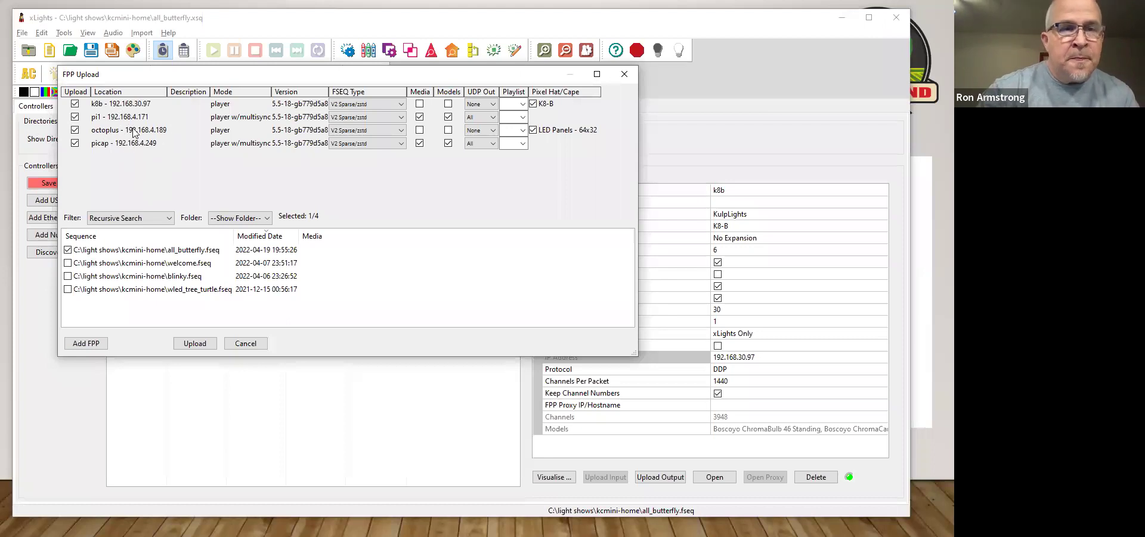
pyautogui.click(75, 116)
pyautogui.click(75, 130)
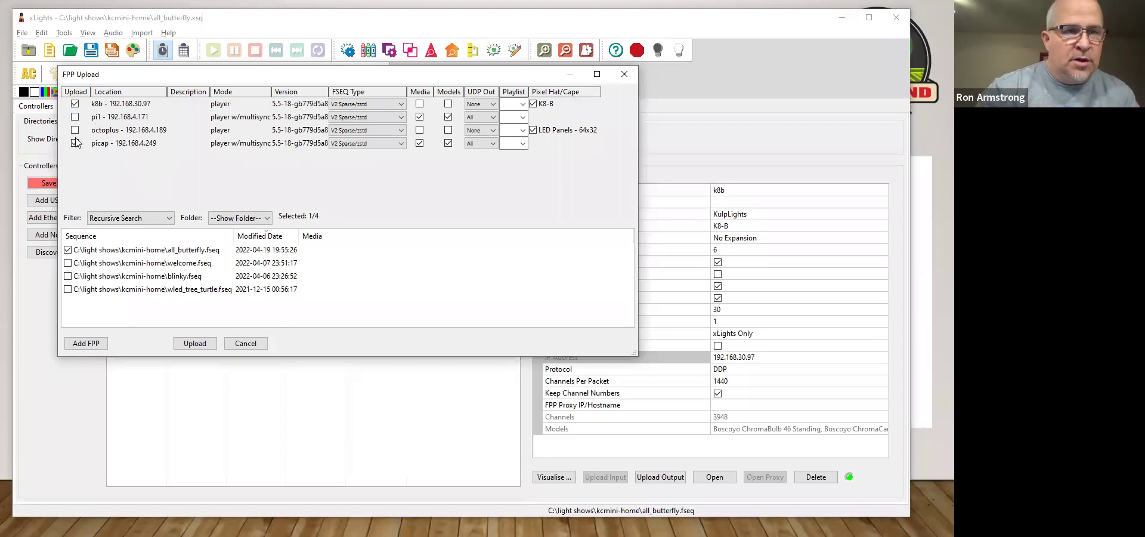
pyautogui.click(75, 144)
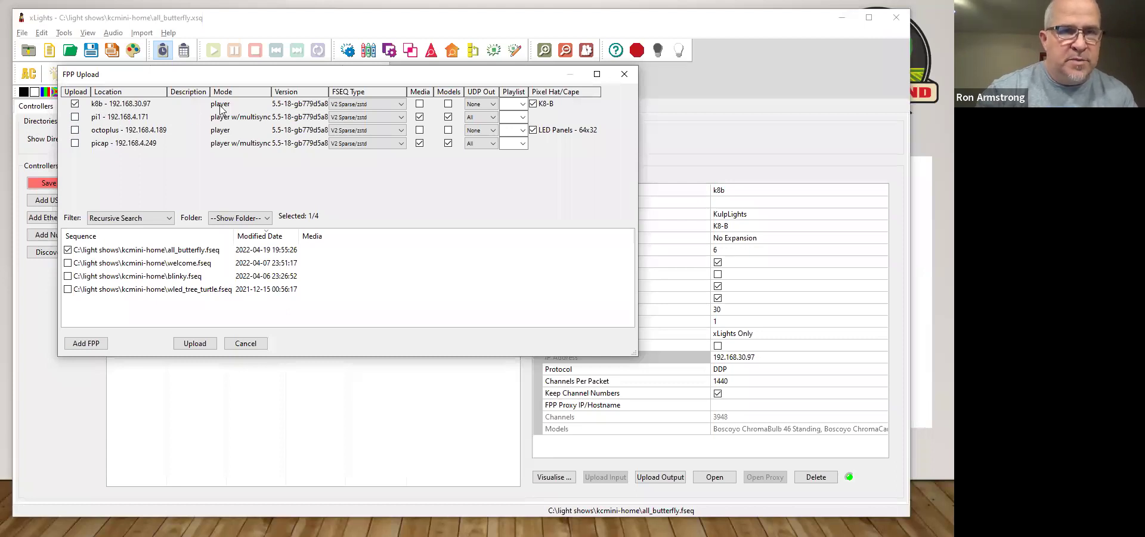
pyautogui.click(420, 103)
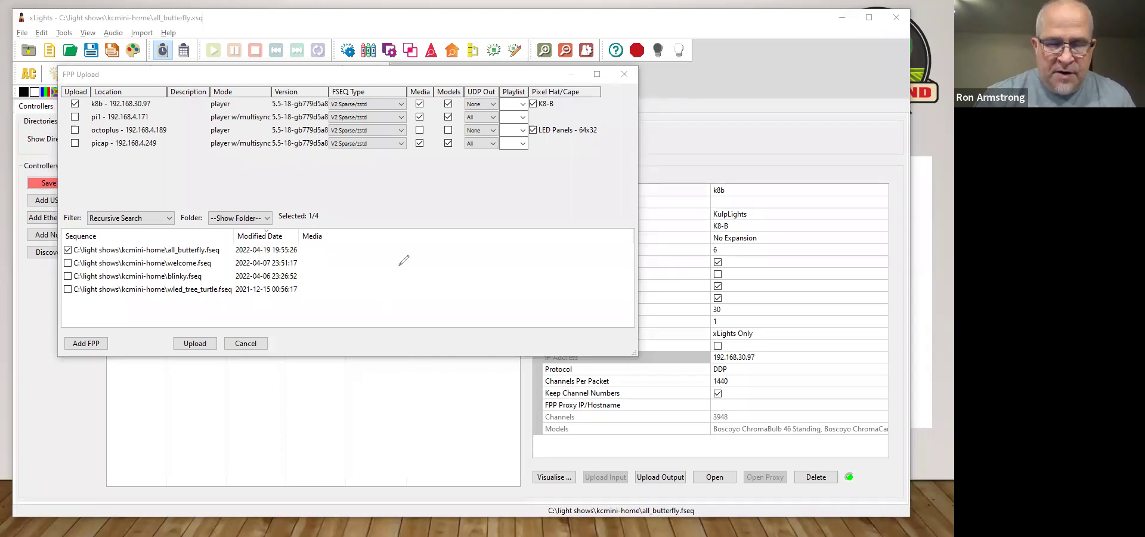
# - Drag and click across rows of the FPP Upload dialog
pyautogui.moveTo(287, 411)
pyautogui.mouseDown()
pyautogui.moveTo(284, 449)
pyautogui.moveTo(335, 444)
pyautogui.moveTo(334, 410)
pyautogui.moveTo(283, 405)
pyautogui.moveTo(321, 375)
pyautogui.moveTo(309, 345)
pyautogui.moveTo(341, 334)
pyautogui.moveTo(359, 343)
pyautogui.moveTo(318, 345)
pyautogui.mouseUp()
pyautogui.moveTo(322, 413)
pyautogui.mouseDown()
pyautogui.moveTo(298, 428)
pyautogui.moveTo(319, 434)
pyautogui.mouseUp()
pyautogui.moveTo(326, 338)
pyautogui.mouseDown()
pyautogui.moveTo(332, 321)
pyautogui.moveTo(351, 329)
pyautogui.mouseUp()
pyautogui.moveTo(435, 417)
pyautogui.mouseDown()
pyautogui.moveTo(437, 428)
pyautogui.moveTo(492, 409)
pyautogui.moveTo(434, 427)
pyautogui.moveTo(469, 427)
pyautogui.moveTo(461, 375)
pyautogui.moveTo(437, 374)
pyautogui.moveTo(480, 360)
pyautogui.moveTo(432, 372)
pyautogui.moveTo(465, 356)
pyautogui.moveTo(457, 364)
pyautogui.mouseUp()
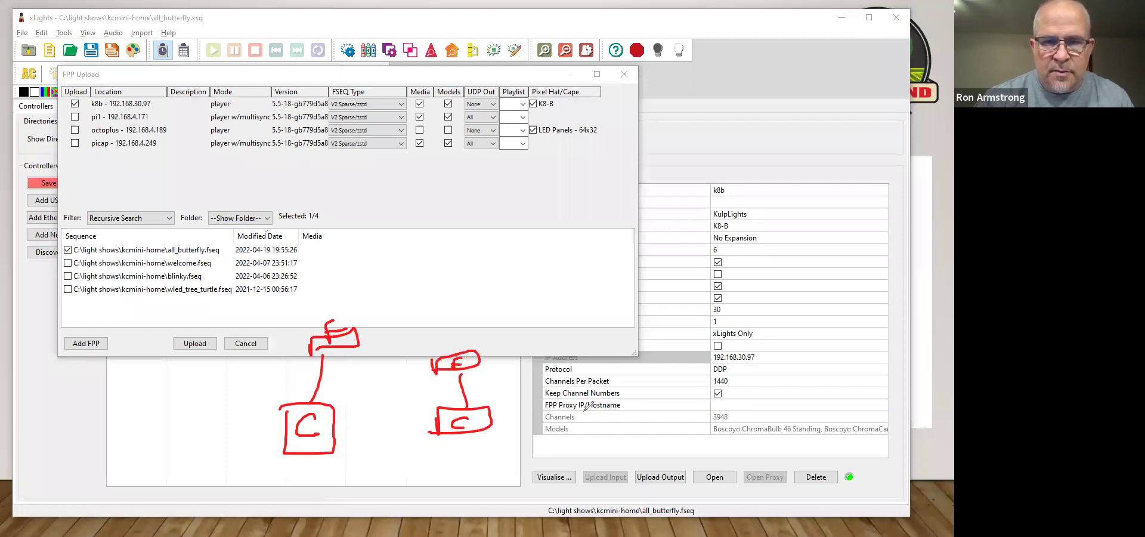
pyautogui.moveTo(574, 388)
pyautogui.mouseDown()
pyautogui.moveTo(579, 417)
pyautogui.moveTo(573, 395)
pyautogui.moveTo(644, 378)
pyautogui.moveTo(649, 400)
pyautogui.moveTo(594, 416)
pyautogui.moveTo(620, 394)
pyautogui.moveTo(598, 351)
pyautogui.moveTo(580, 345)
pyautogui.moveTo(606, 325)
pyautogui.moveTo(629, 340)
pyautogui.moveTo(601, 347)
pyautogui.mouseUp()
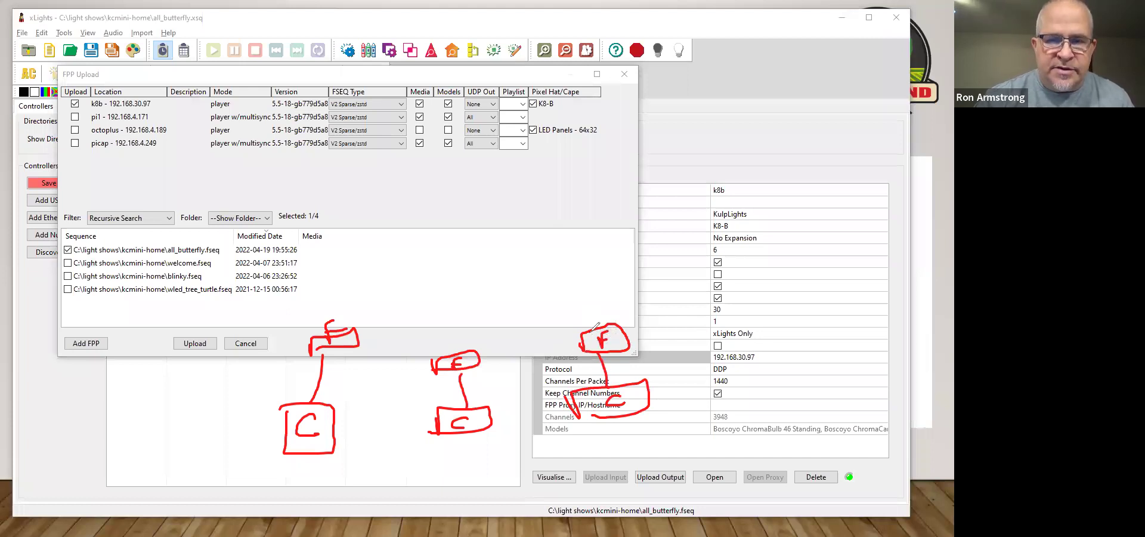
pyautogui.moveTo(583, 320); pyautogui.dragTo(593, 319)
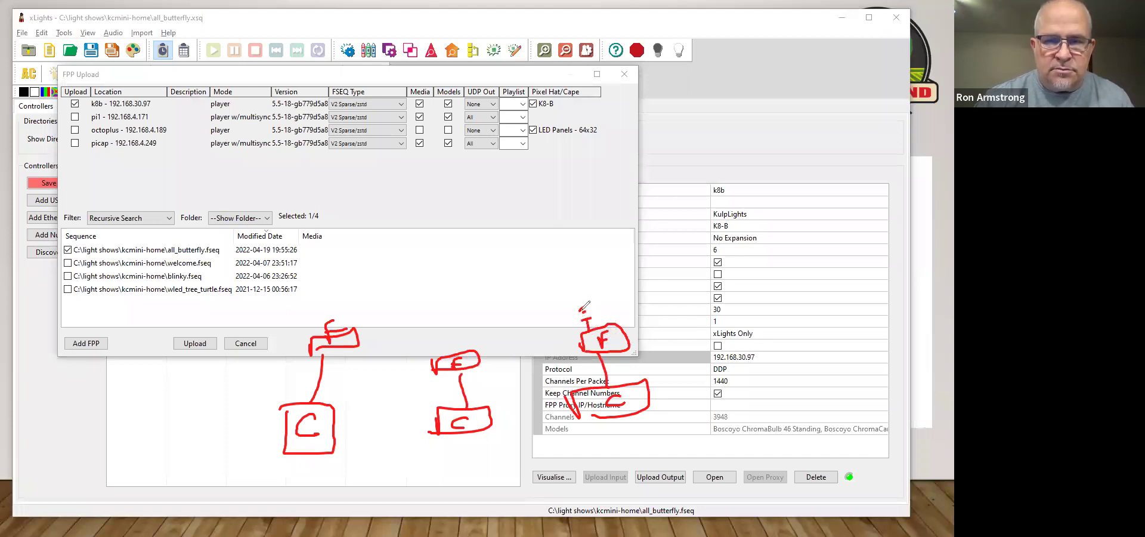
pyautogui.moveTo(471, 332)
pyautogui.mouseDown()
pyautogui.moveTo(471, 347)
pyautogui.moveTo(484, 320)
pyautogui.mouseUp()
pyautogui.click(470, 309)
pyautogui.moveTo(347, 326); pyautogui.dragTo(369, 324)
pyautogui.click(356, 316)
pyautogui.click(355, 310)
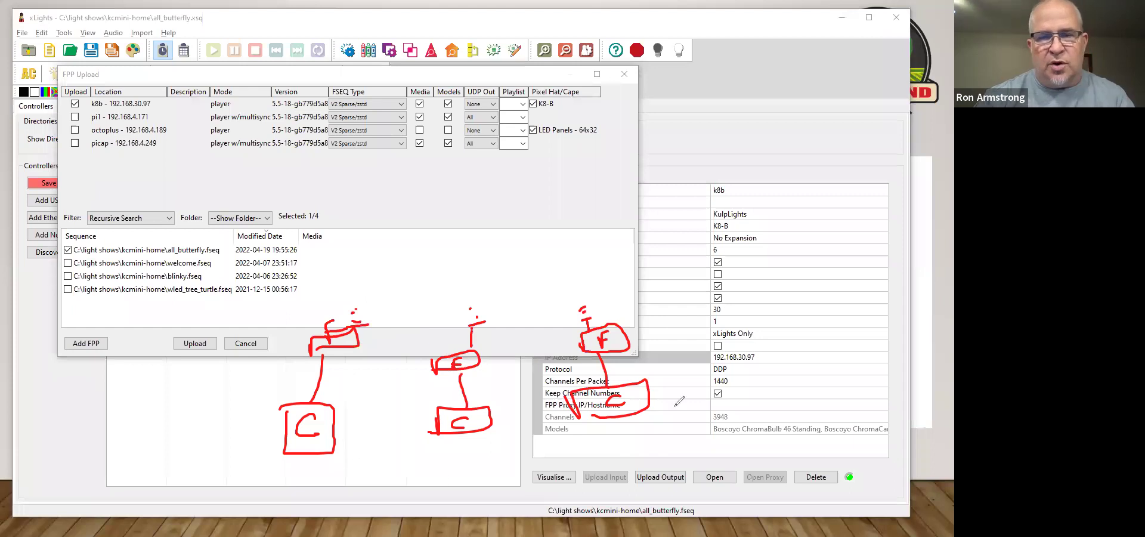
# - Change k8b's UDP Out dropdown from None to Proxied
pyautogui.moveTo(514, 174); pyautogui.dragTo(515, 202)
pyautogui.moveTo(514, 175)
pyautogui.mouseDown()
pyautogui.moveTo(548, 174)
pyautogui.moveTo(544, 193)
pyautogui.moveTo(519, 198)
pyautogui.moveTo(566, 223)
pyautogui.moveTo(560, 195)
pyautogui.moveTo(576, 220)
pyautogui.mouseUp()
pyautogui.click(537, 207)
pyautogui.click(557, 205)
pyautogui.click(550, 205)
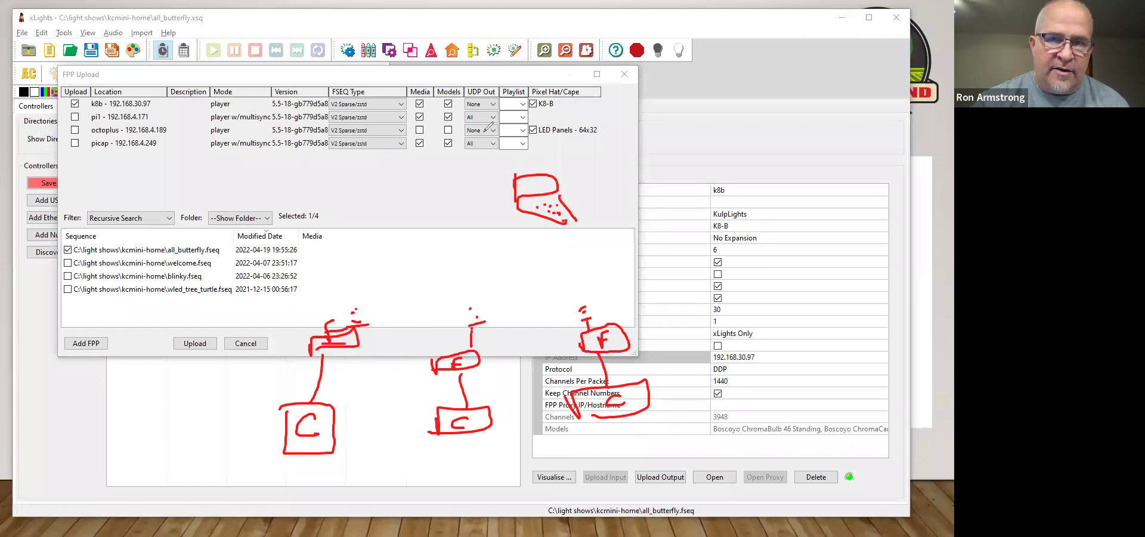
pyautogui.click(490, 104)
pyautogui.click(482, 131)
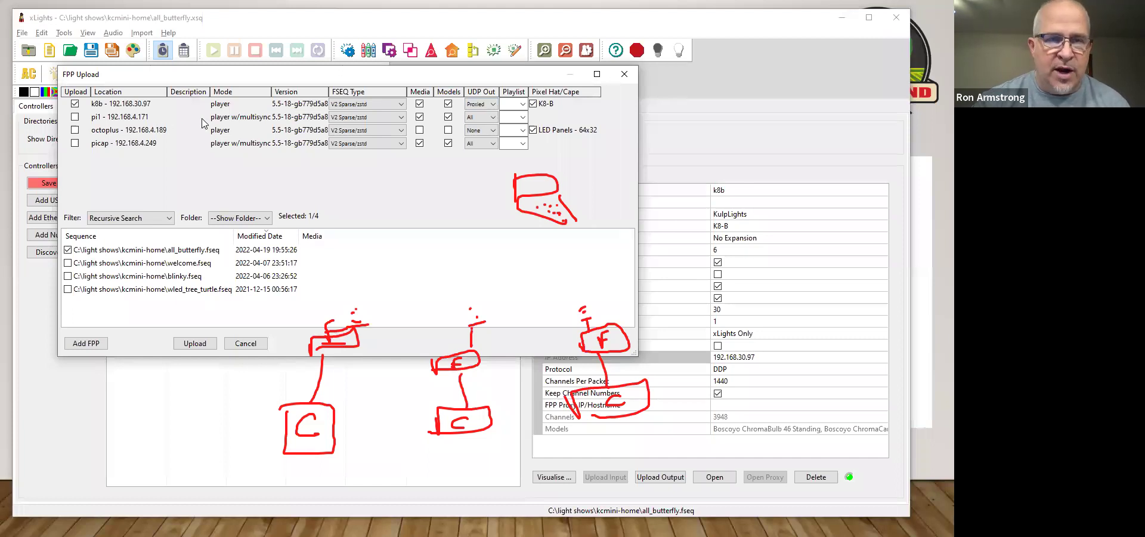
# - Set pi1's UDP Out to Proxied in the FPP Upload dialog
pyautogui.click(480, 117)
pyautogui.click(478, 132)
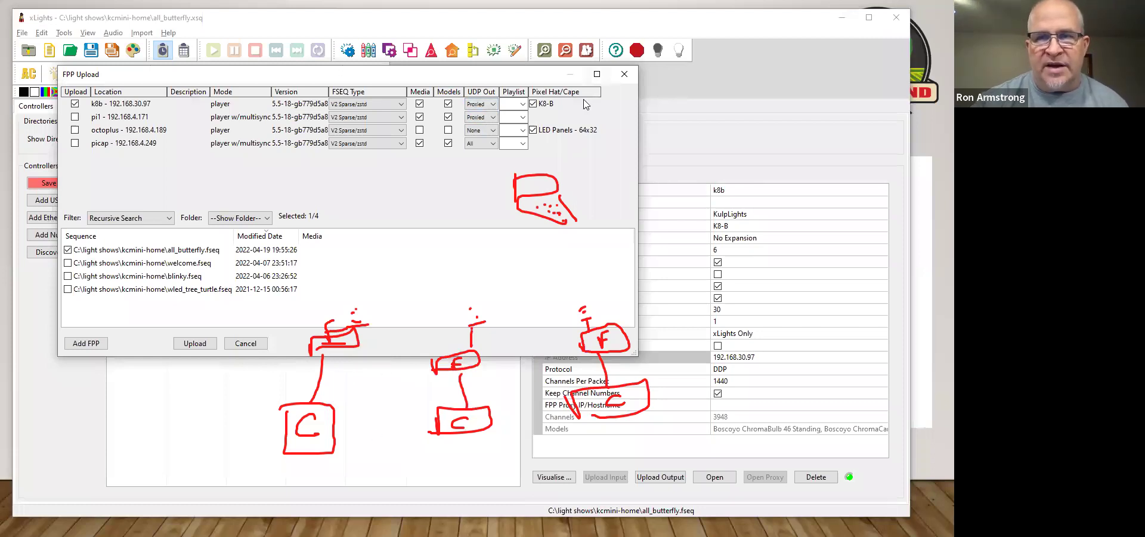
pyautogui.press('Escape')
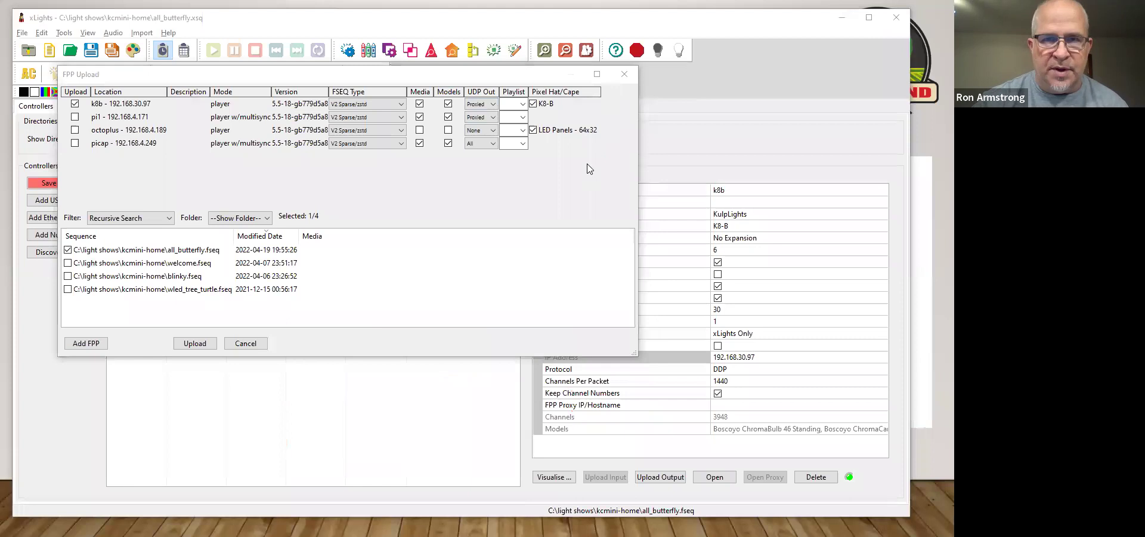
# - Change k8b's UDP Out to All and bring up the network setup slide
pyautogui.click(486, 104)
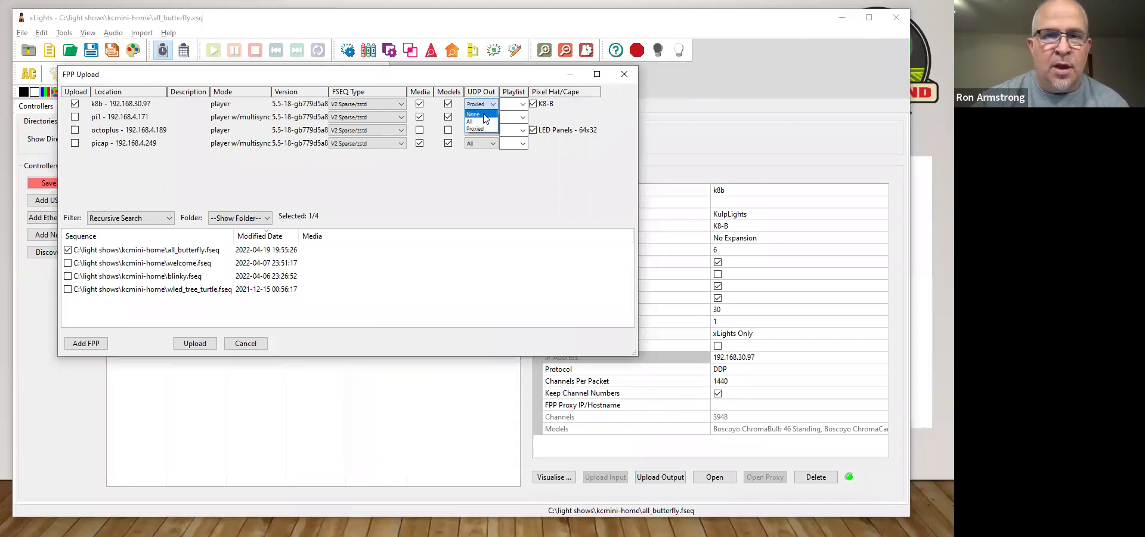
pyautogui.click(485, 121)
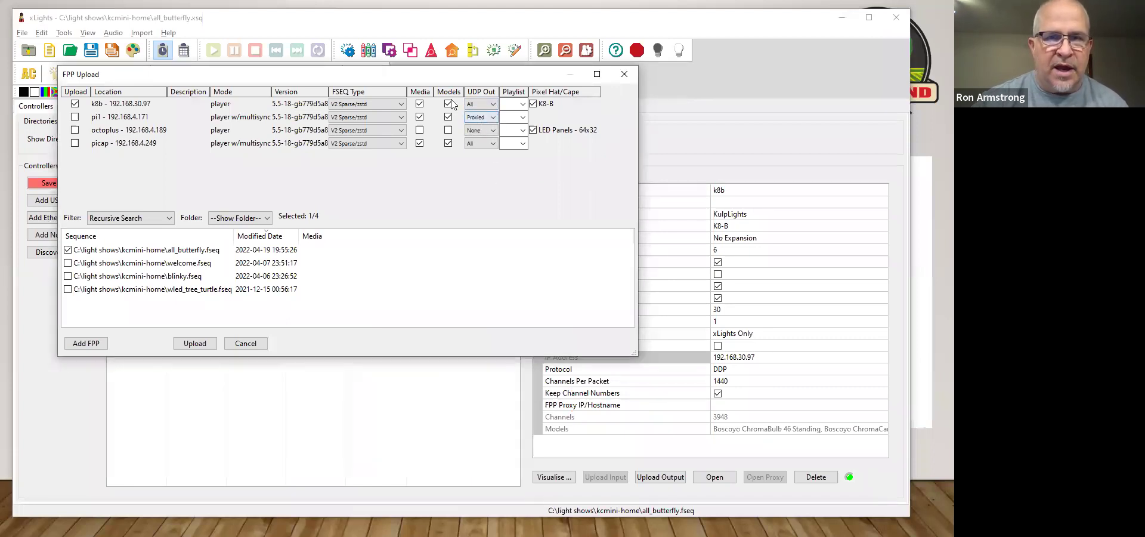
pyautogui.click(481, 109)
pyautogui.click(481, 121)
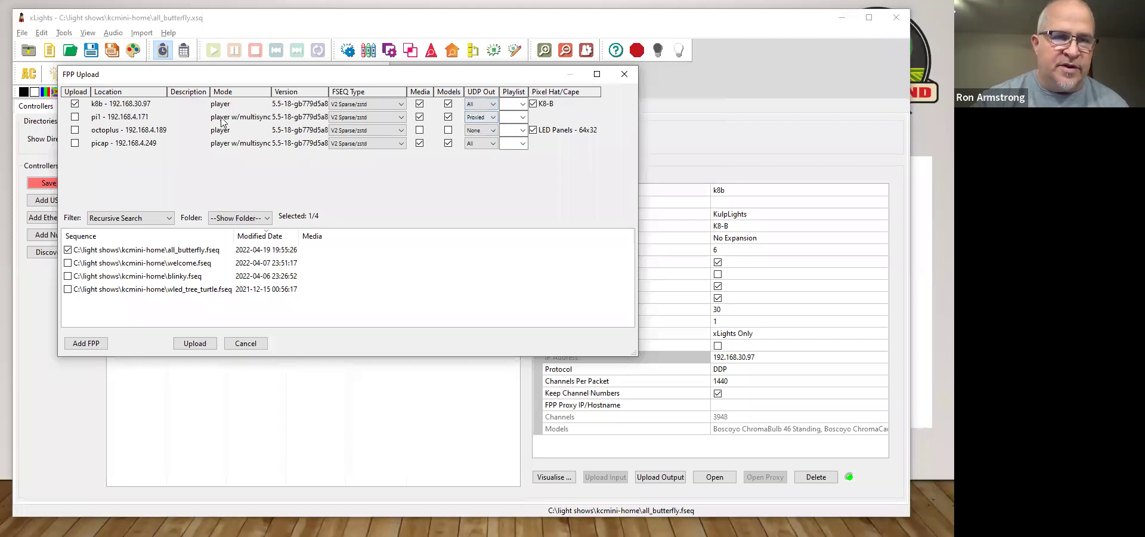
pyautogui.click(480, 106)
pyautogui.click(482, 121)
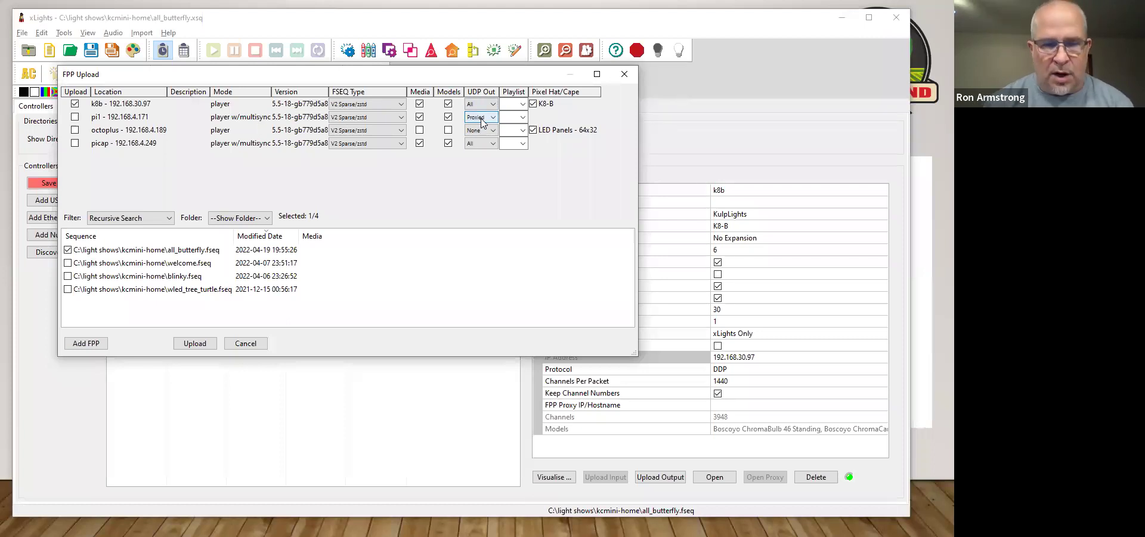
pyautogui.hotkey('alt', 'Tab')
pyautogui.press('Tab')
pyautogui.press('Tab')
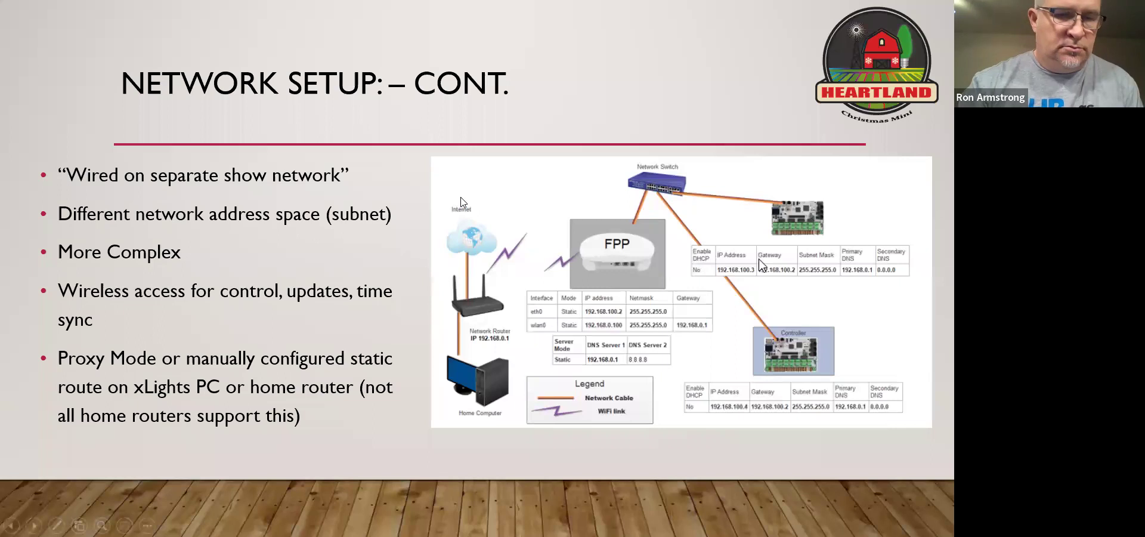
# - Back in xLights, tick the welcome, blinky and wled_tree_turtle sequences for upload, then close the FPP Upload dialog
pyautogui.hotkey('alt', 'Tab')
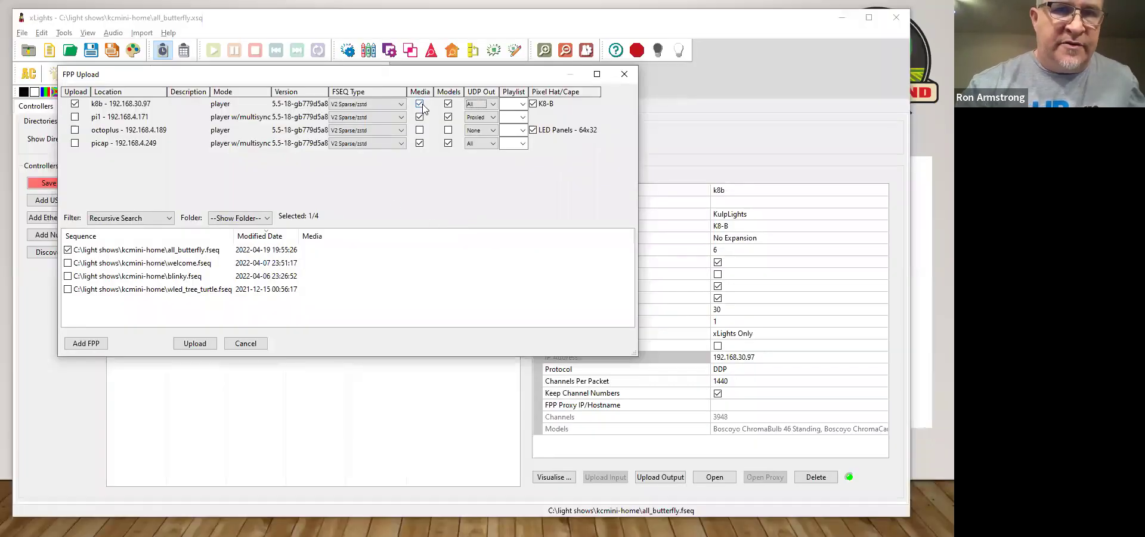
pyautogui.click(107, 263)
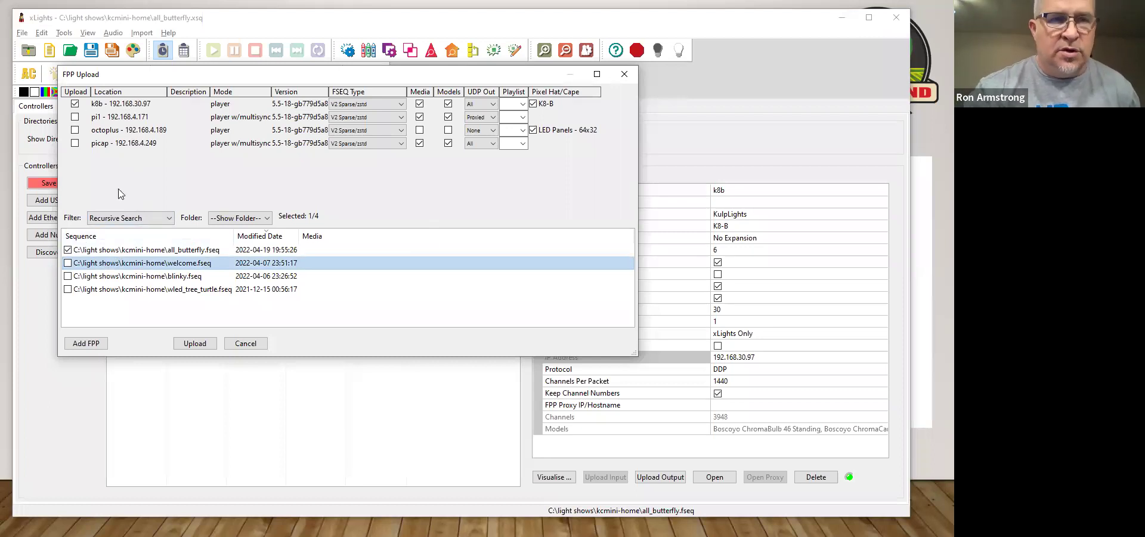
pyautogui.click(68, 263)
pyautogui.click(68, 275)
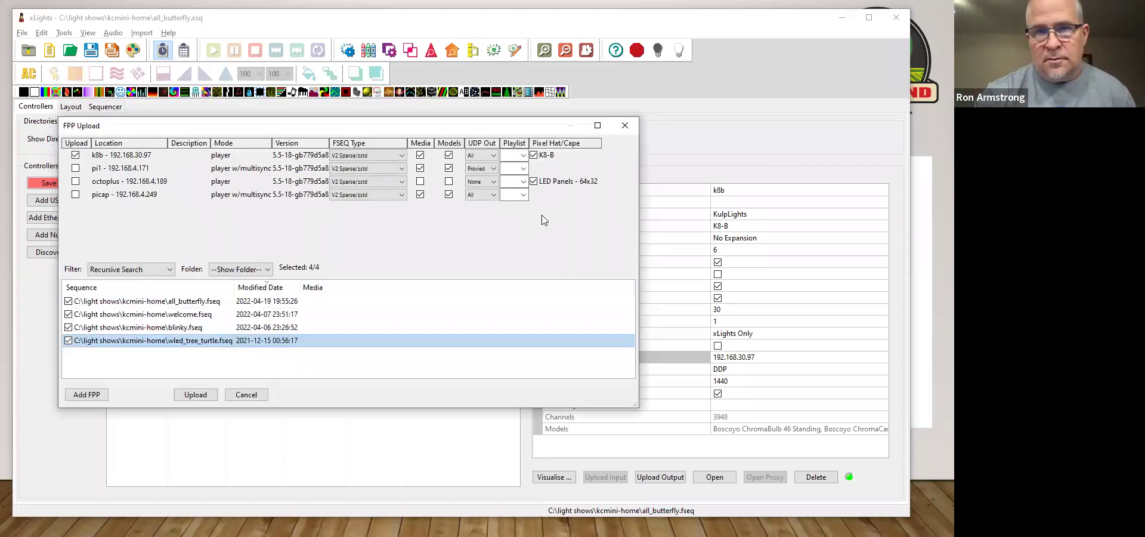
pyautogui.click(628, 113)
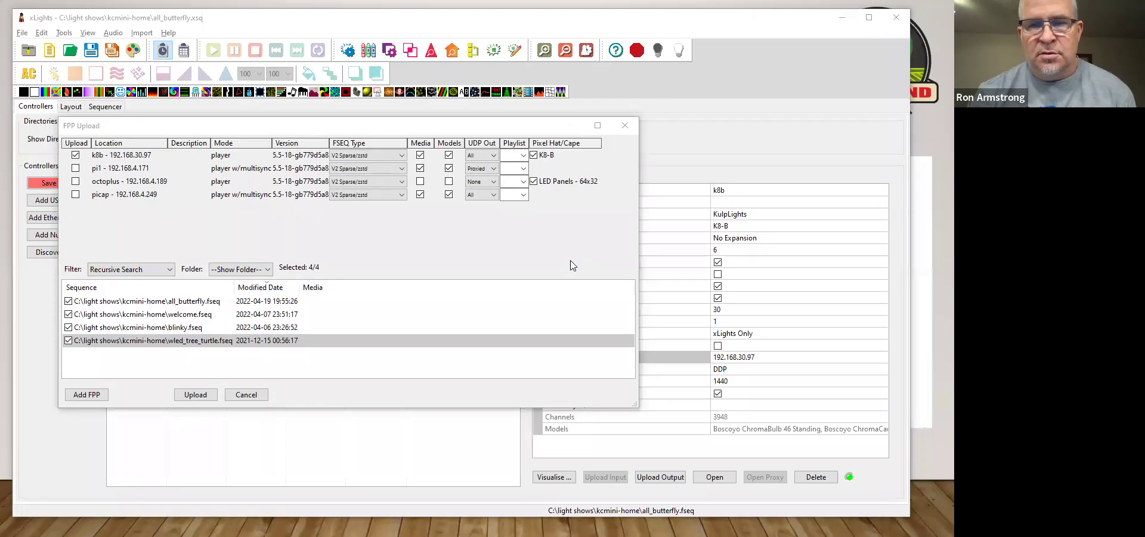
pyautogui.click(625, 125)
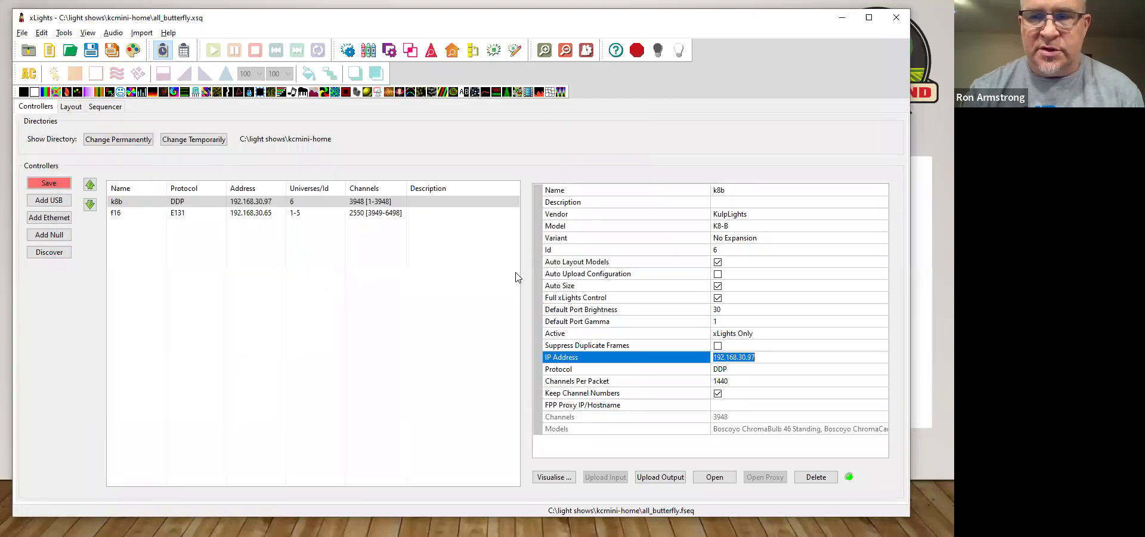
# - Leave xLights for the Chrome window showing pi1's FPP Audio/Video settings page
pyautogui.hotkey('alt', 'Tab')
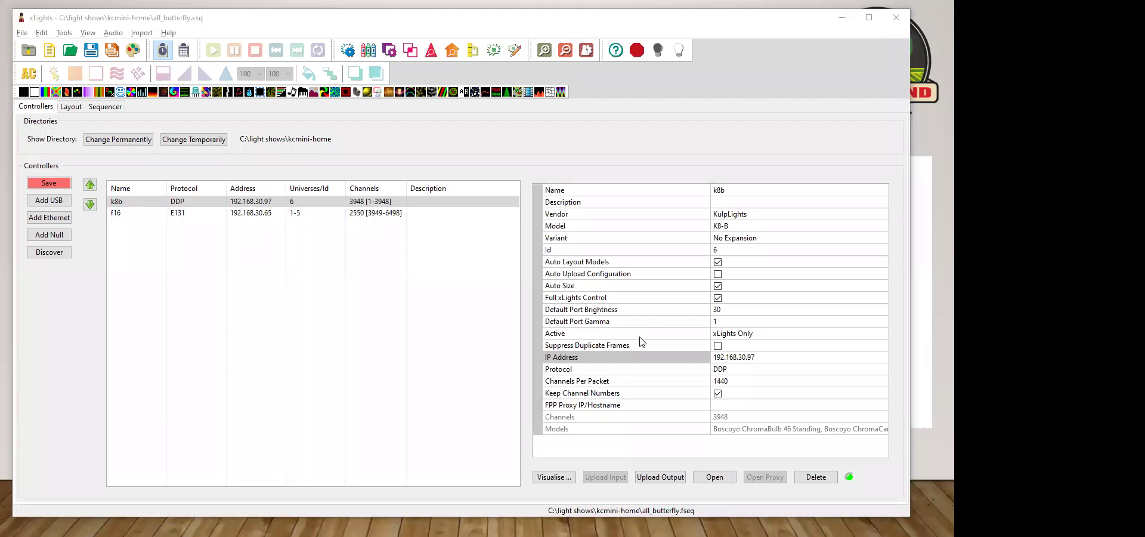
pyautogui.hotkey('alt', 'Tab')
pyautogui.press('Tab')
pyautogui.press('Tab')
pyautogui.press('Tab')
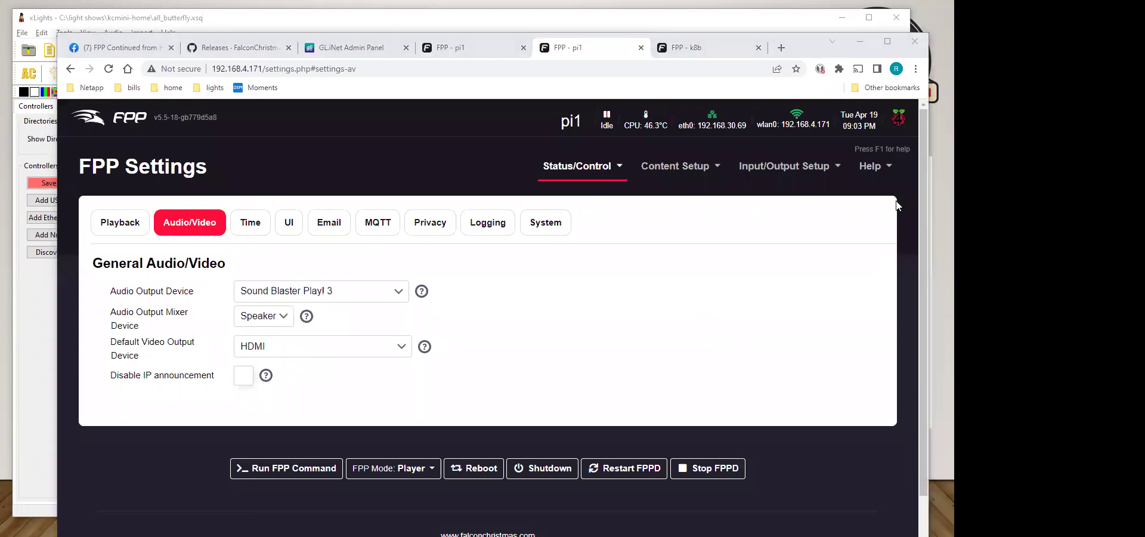
# - Choose REST API Help from FPP's Help menu and scroll through the listed API endpoints
pyautogui.click(874, 167)
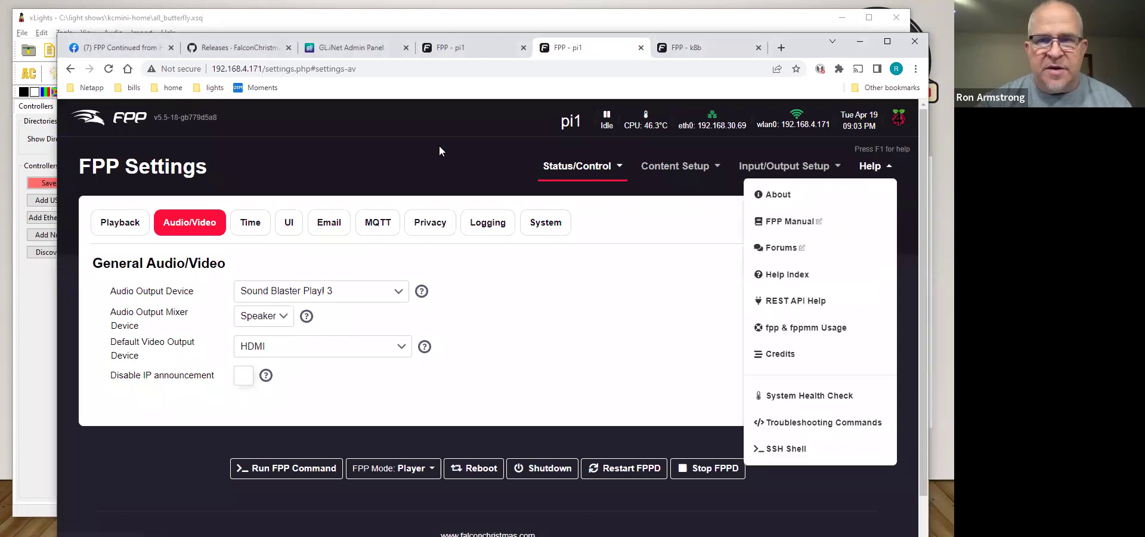
pyautogui.click(863, 168)
pyautogui.click(861, 169)
pyautogui.click(813, 299)
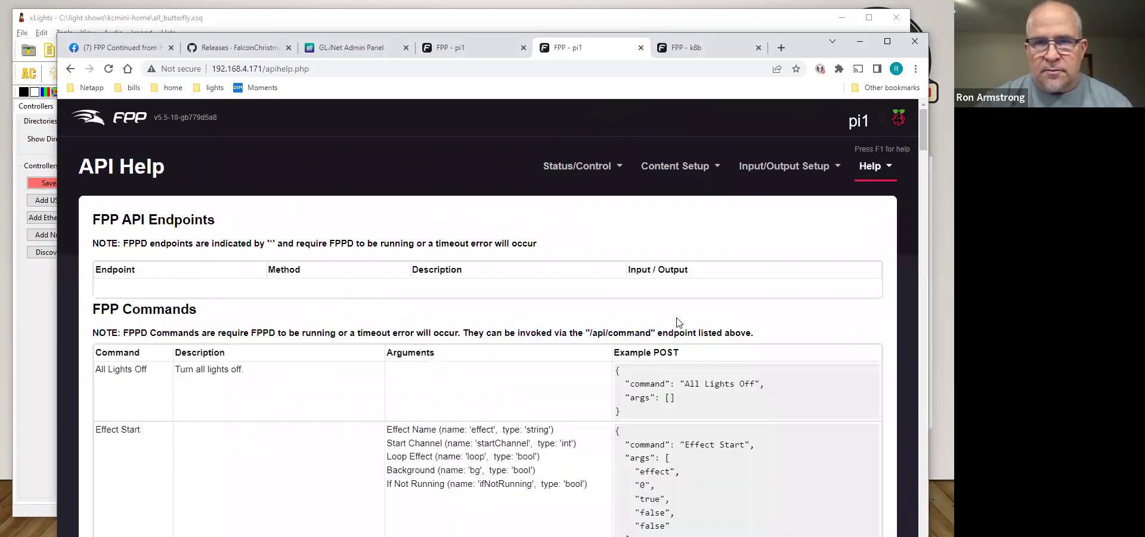
pyautogui.scroll(-3, 222, 321)
pyautogui.scroll(3, 222, 322)
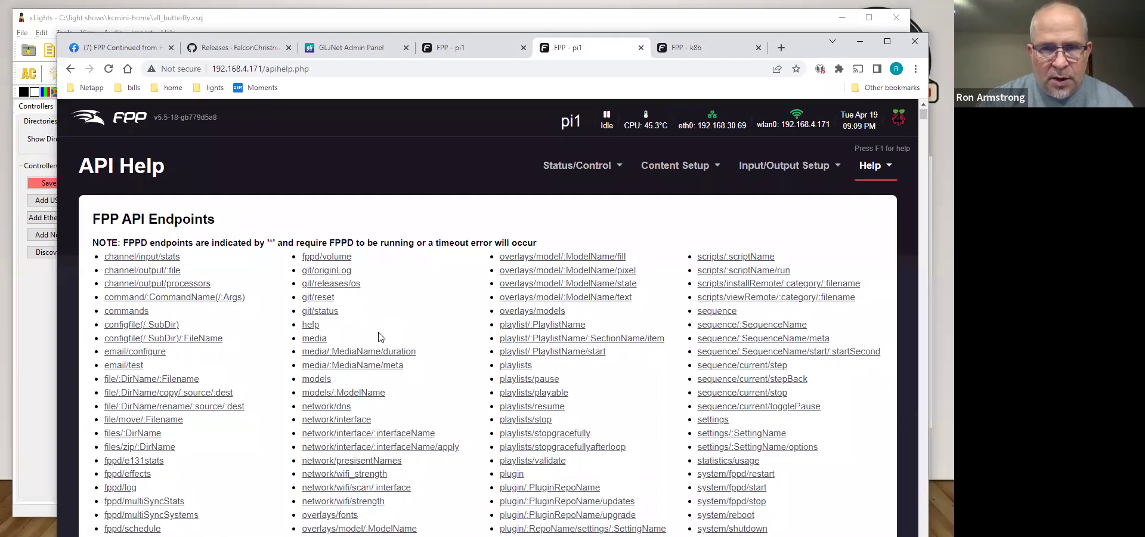
pyautogui.scroll(-3, 378, 337)
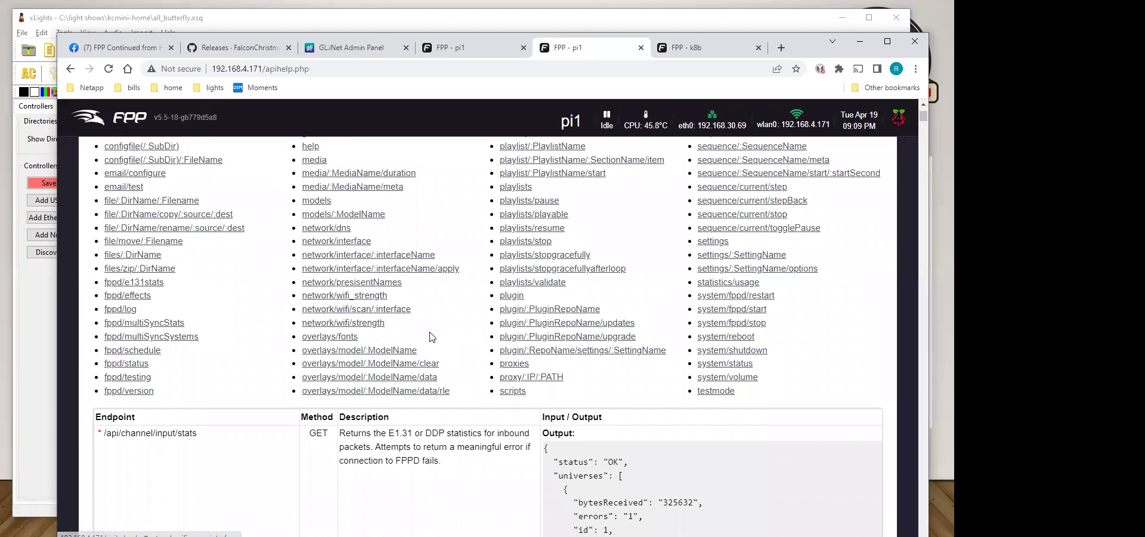
# - Find 'temp' on pi1's API Help page, scrolling through its 2 matches and back
pyautogui.hotkey('ctrl', 'f')
pyautogui.write('tem')
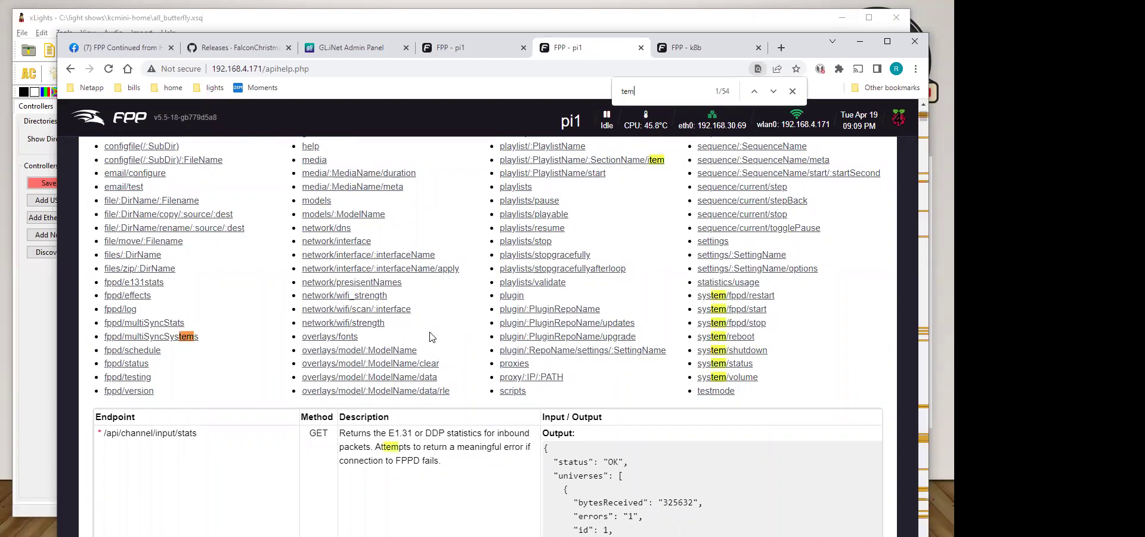
pyautogui.write('p')
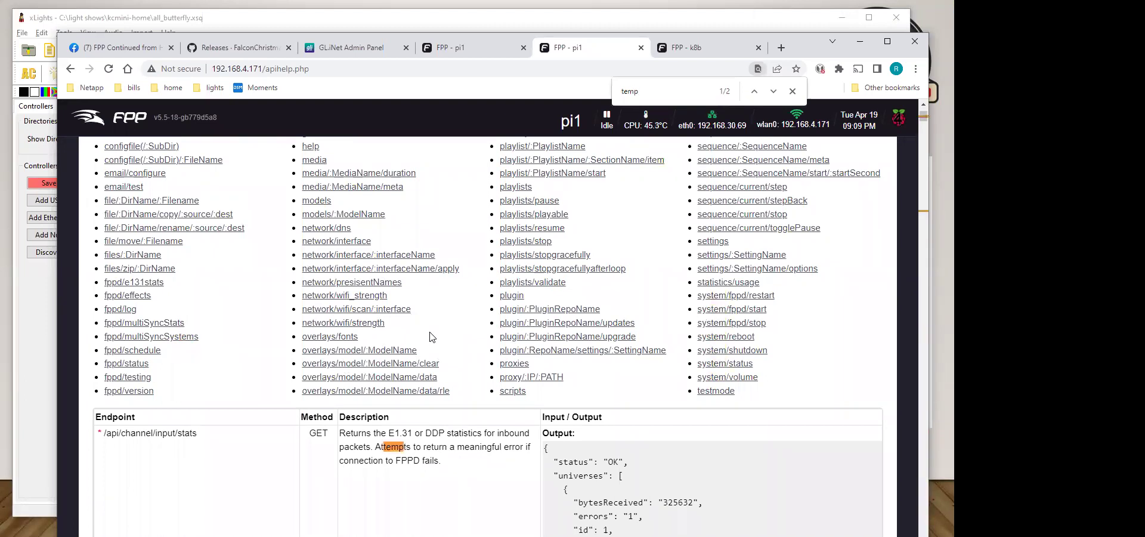
pyautogui.scroll(3, 473, 289)
pyautogui.scroll(-4, 474, 291)
pyautogui.scroll(-10, 473, 290)
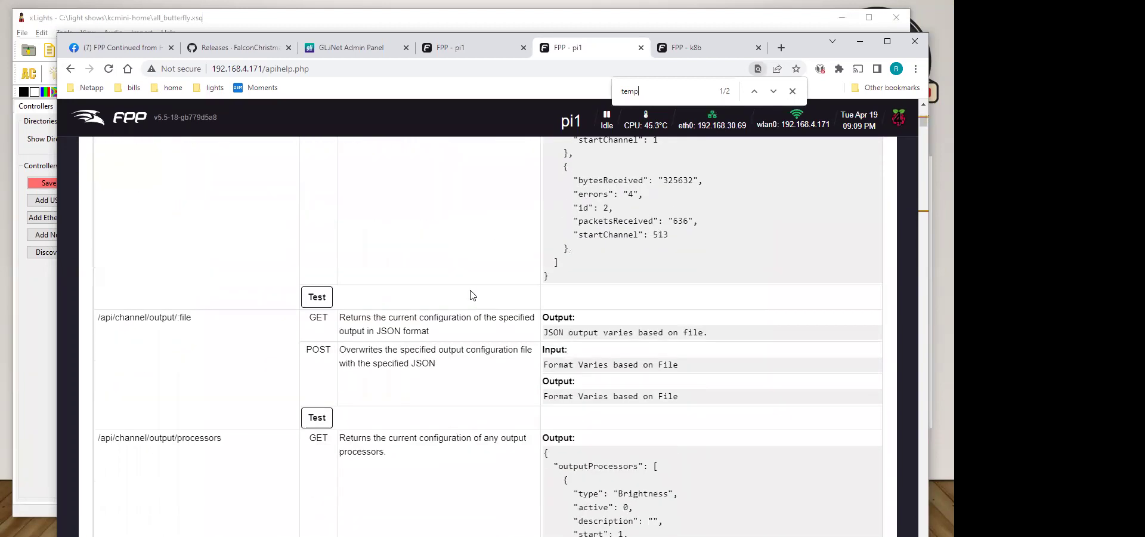
pyautogui.scroll(15, 474, 316)
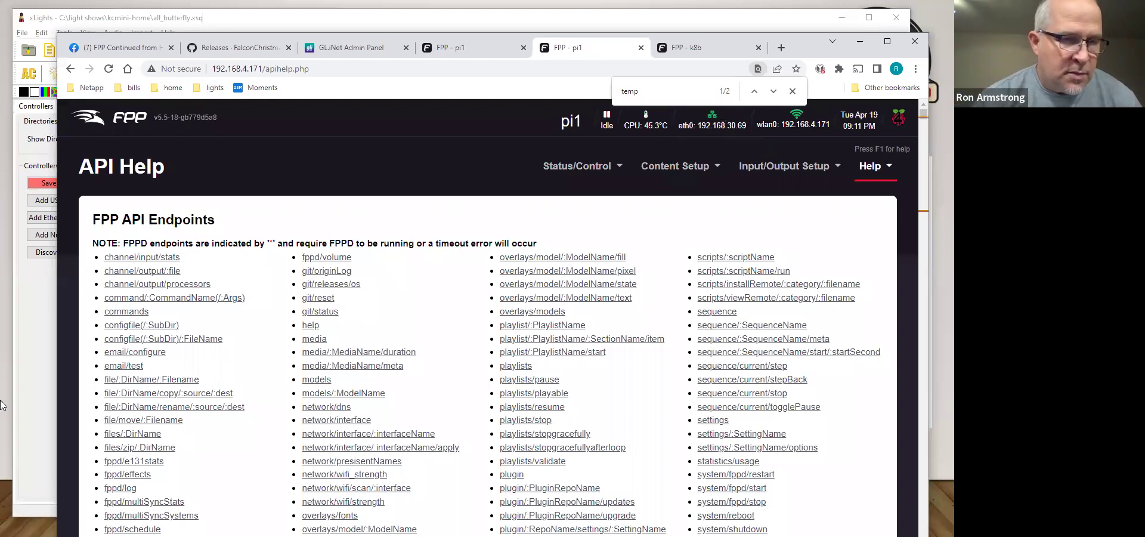
pyautogui.hotkey('alt', 'Tab')
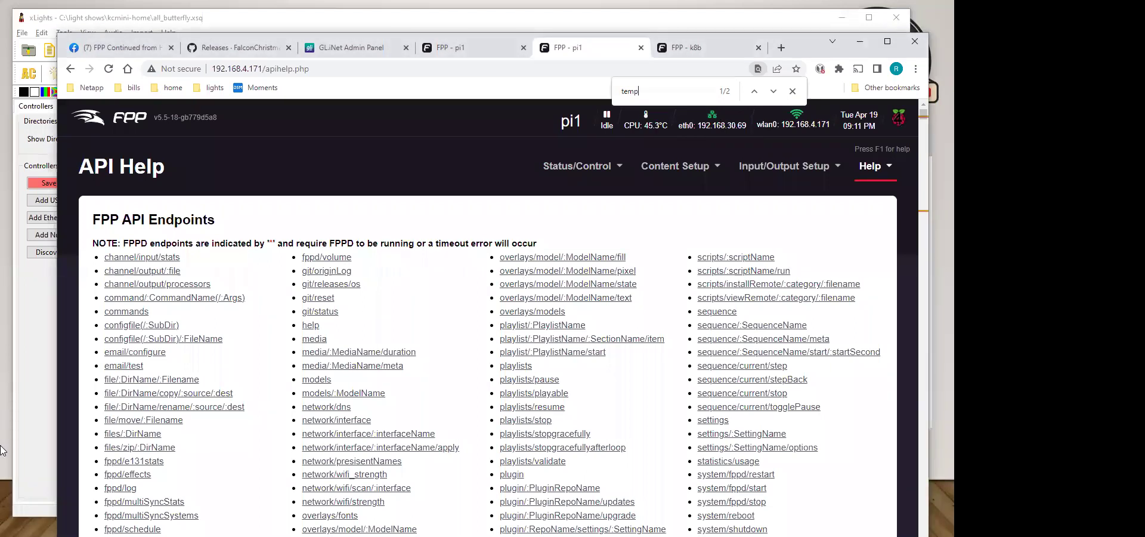
# - Open and dismiss the Windows Start menu, then bring up the Alt+Tab window switcher
pyautogui.press('super')
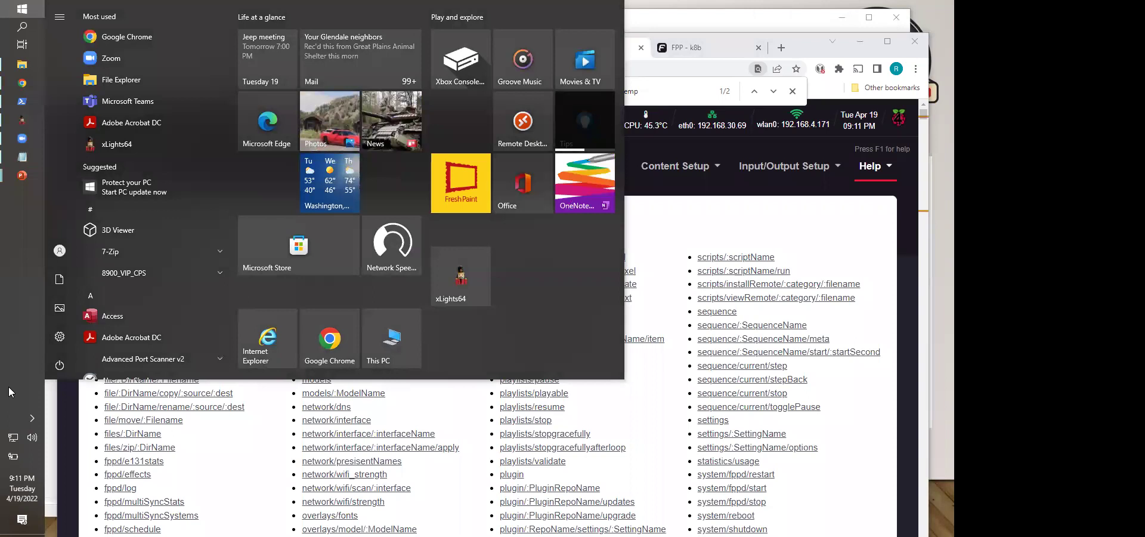
pyautogui.click(810, 169)
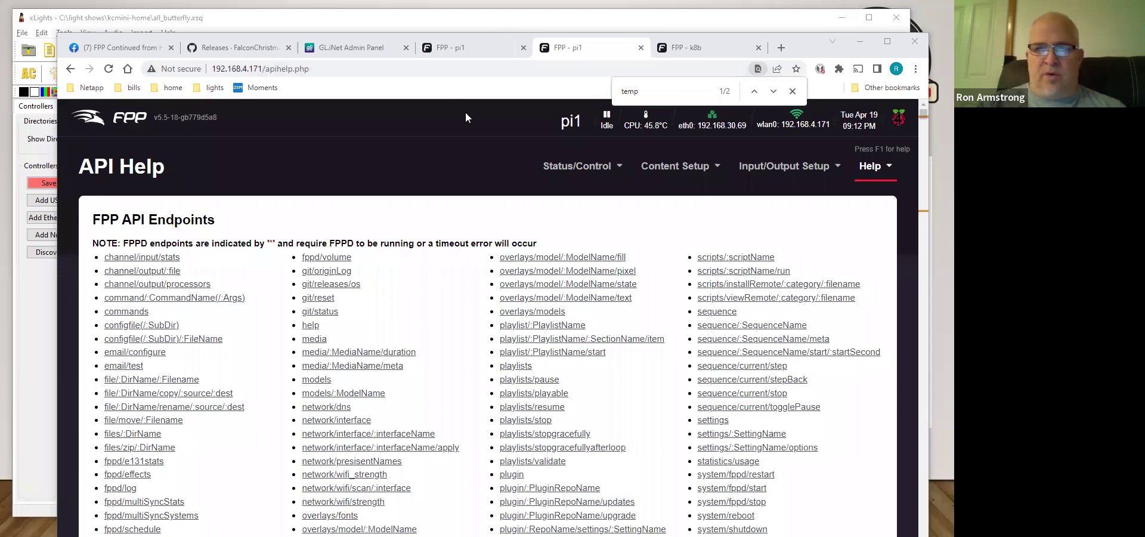
pyautogui.hotkey('alt', 'Tab')
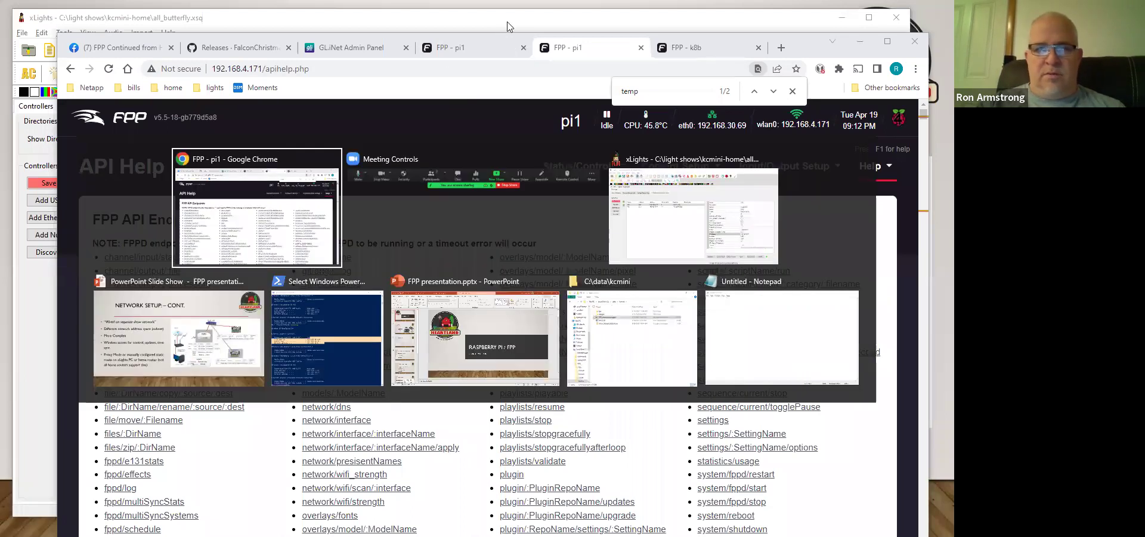